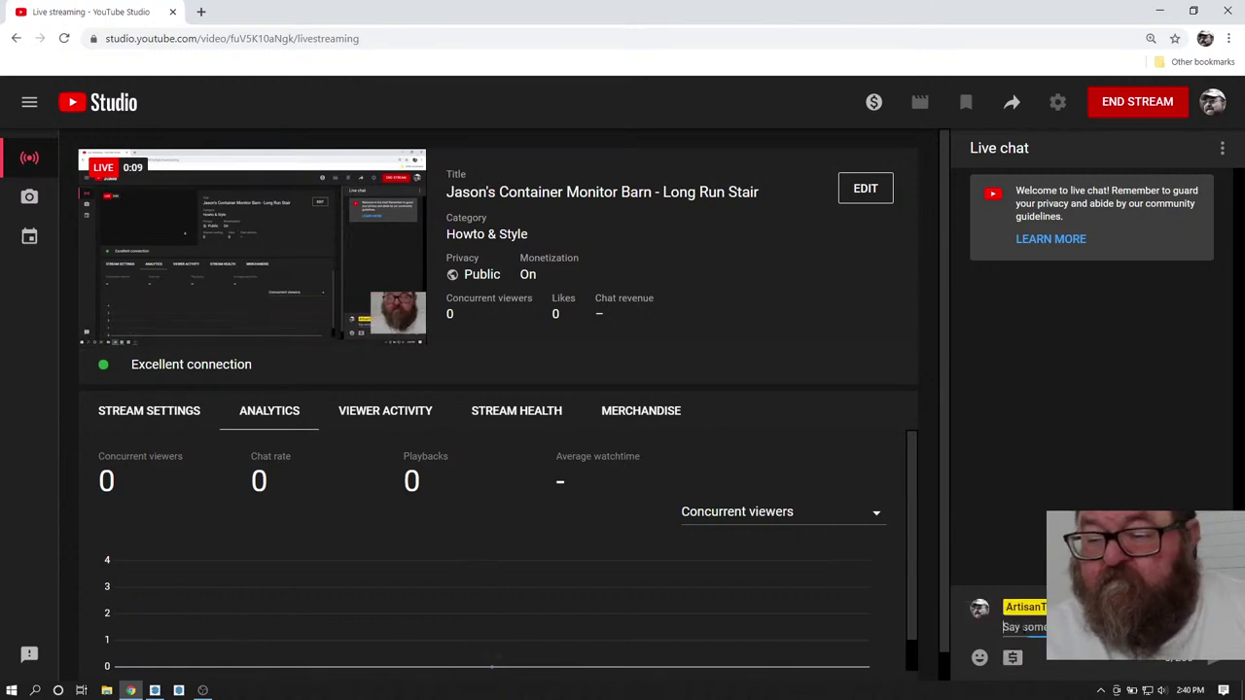
- Post the message "im workin here" with a smiley in the live chat
{"action": "left_click", "coordinate": [1023, 628]}
{"action": "type", "text": "im workin"}
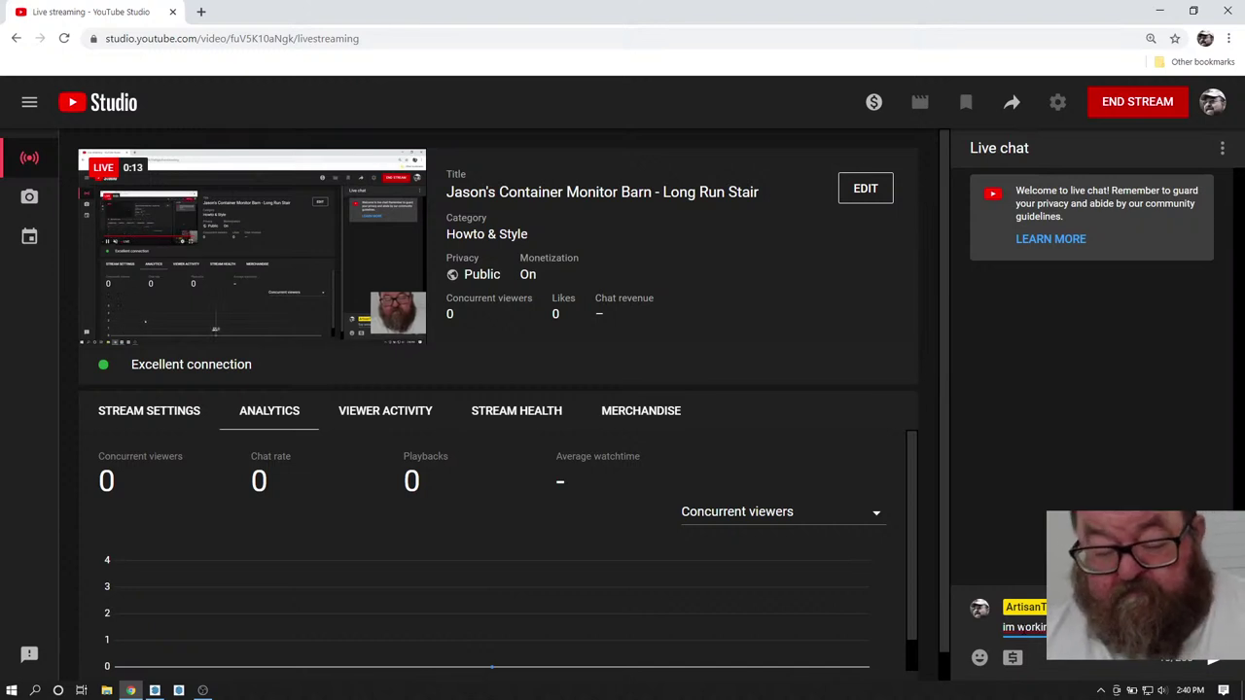
{"action": "type", "text": "t"}
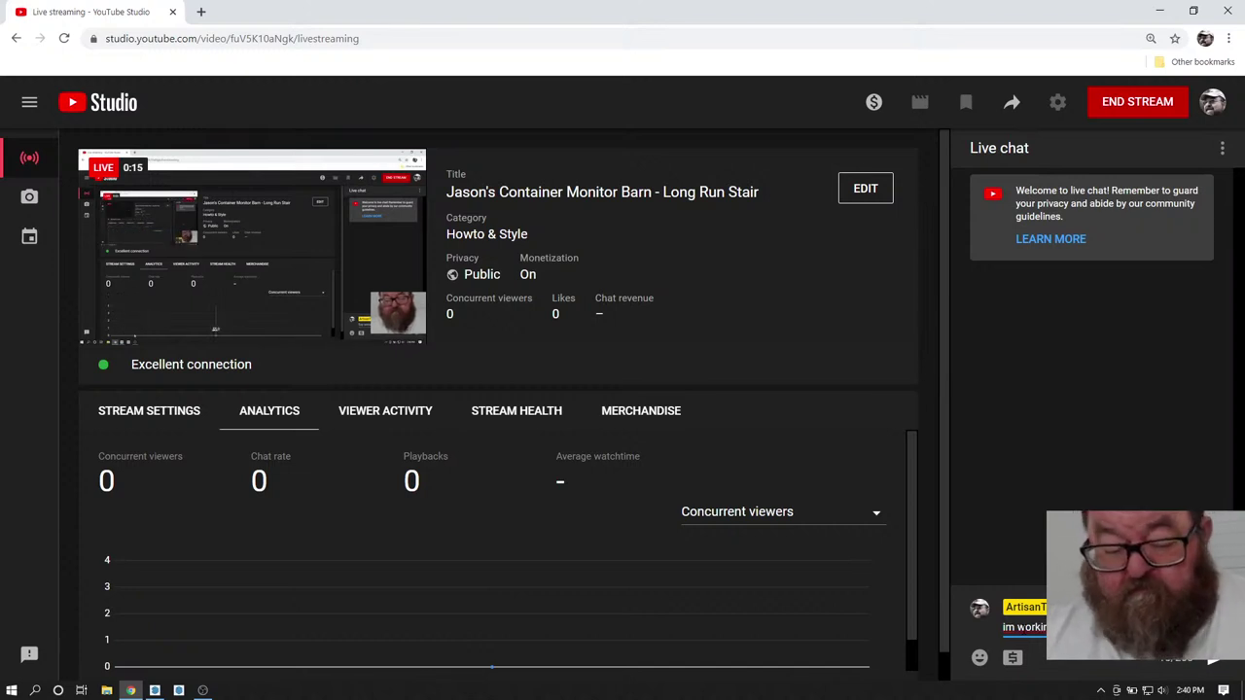
{"action": "key", "text": "Return"}
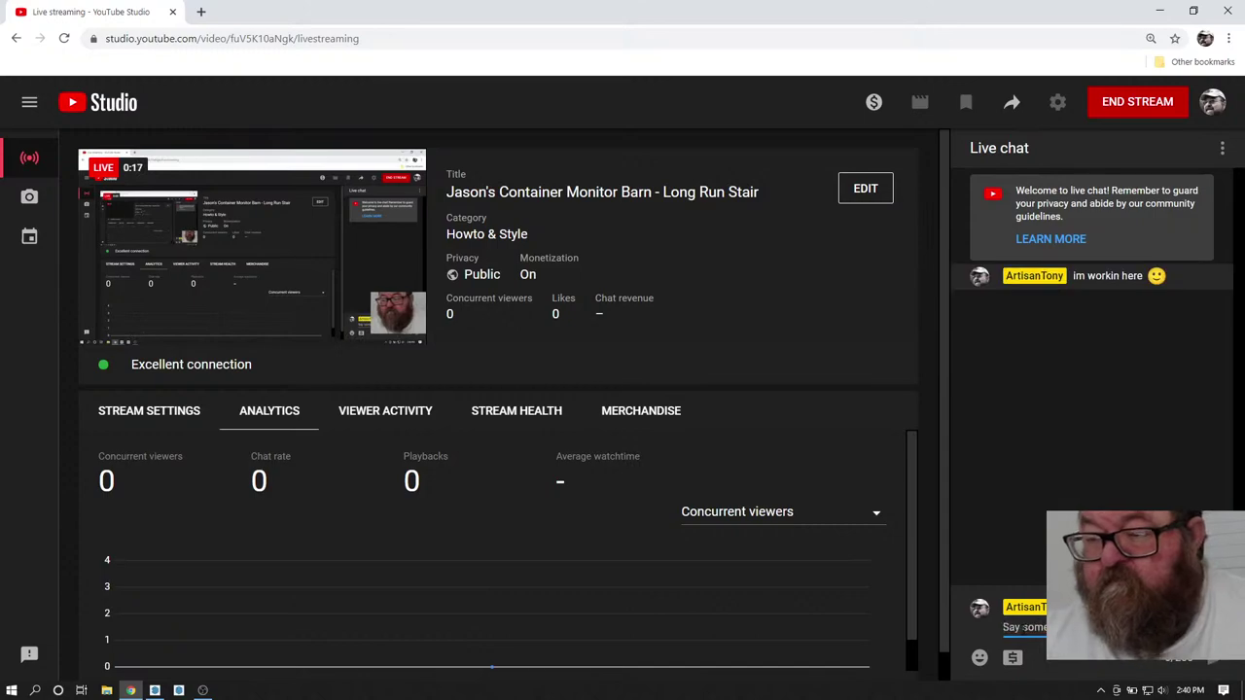
- Switch to SketchUp and examine the container pole barn's exterior from its front and both sides
{"action": "left_click", "coordinate": [154, 690]}
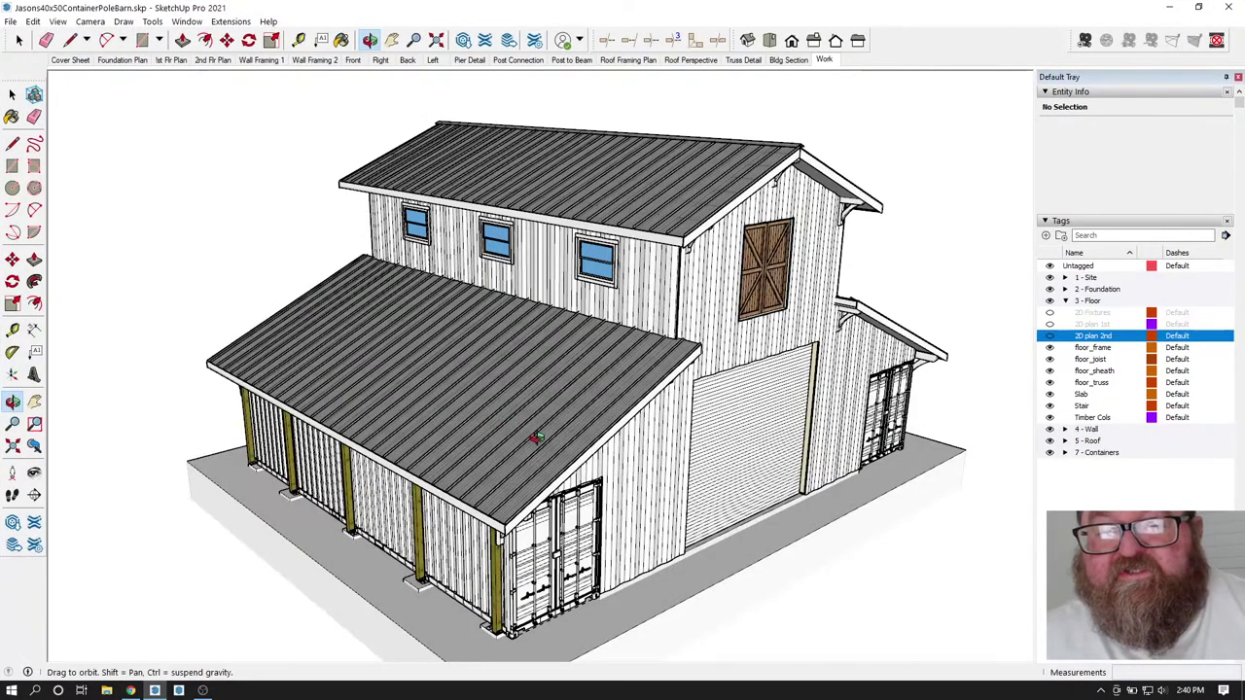
{"action": "left_click_drag", "start_coordinate": [543, 437], "coordinate": [457, 397]}
{"action": "left_click_drag", "start_coordinate": [552, 428], "coordinate": [327, 445]}
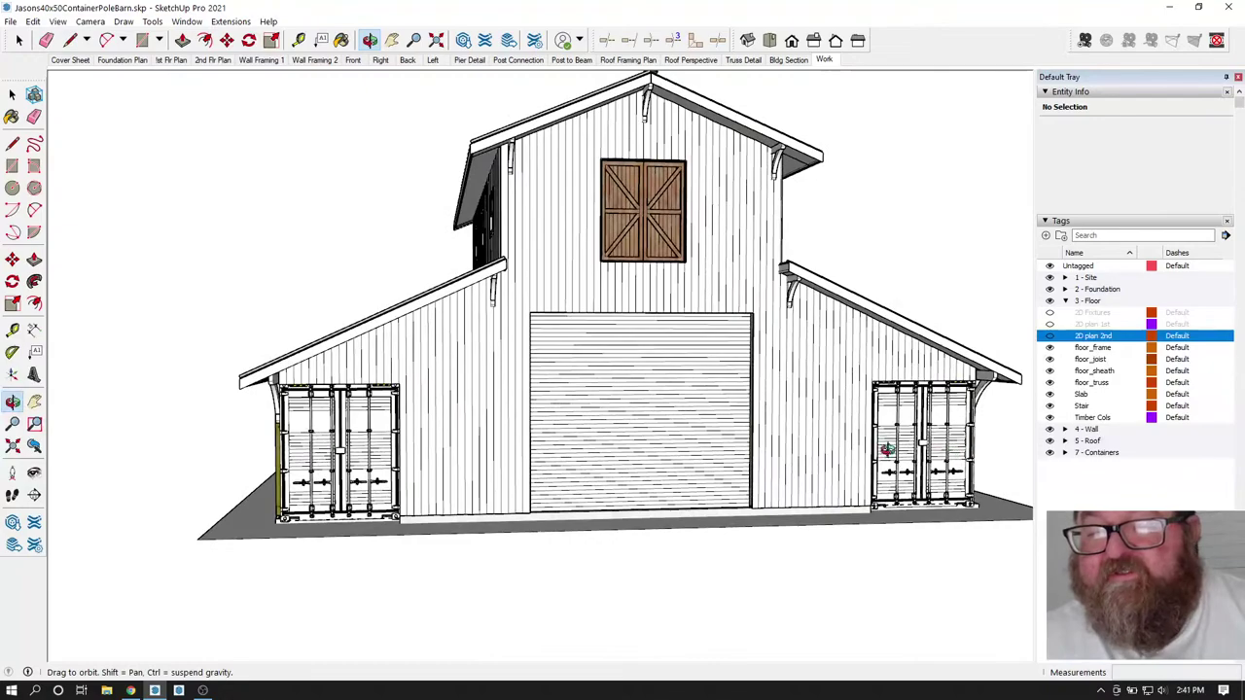
{"action": "left_click_drag", "start_coordinate": [869, 449], "coordinate": [435, 446]}
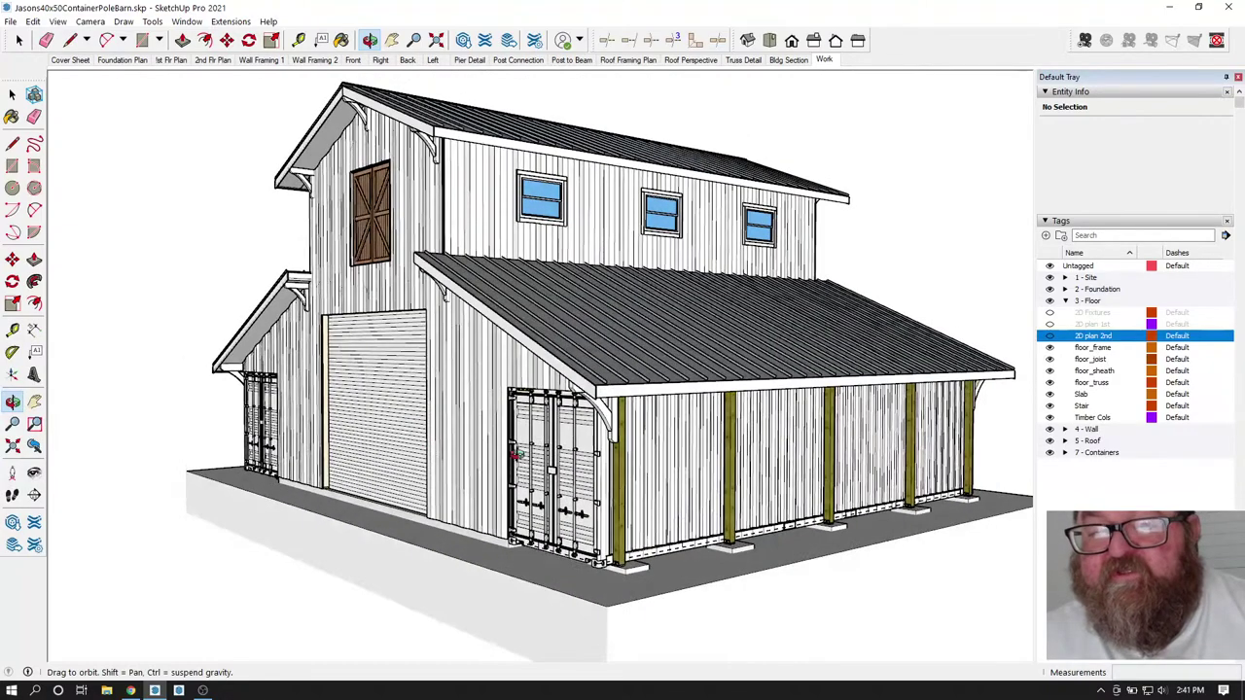
{"action": "left_click_drag", "start_coordinate": [542, 457], "coordinate": [580, 409]}
{"action": "left_click_drag", "start_coordinate": [729, 437], "coordinate": [372, 352]}
{"action": "left_click_drag", "start_coordinate": [549, 360], "coordinate": [603, 287]}
{"action": "scroll", "coordinate": [603, 286], "scroll_direction": "up", "scroll_amount": 4}
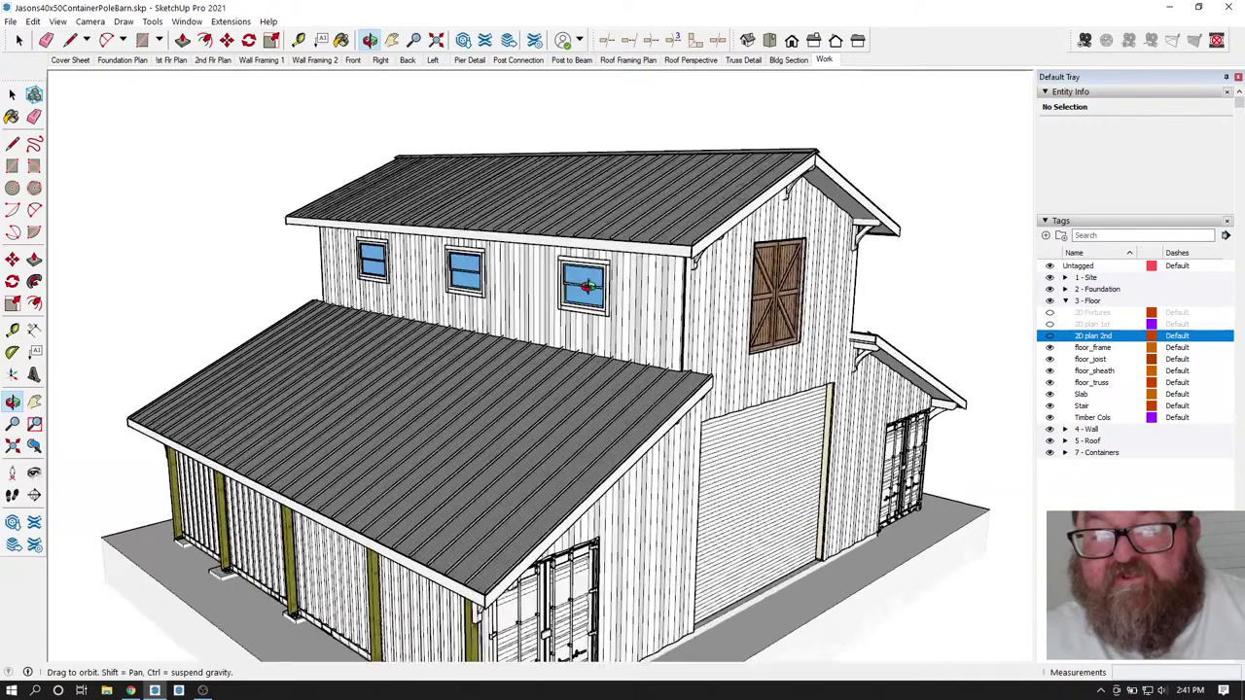
{"action": "scroll", "coordinate": [627, 379], "scroll_direction": "down", "scroll_amount": 4}
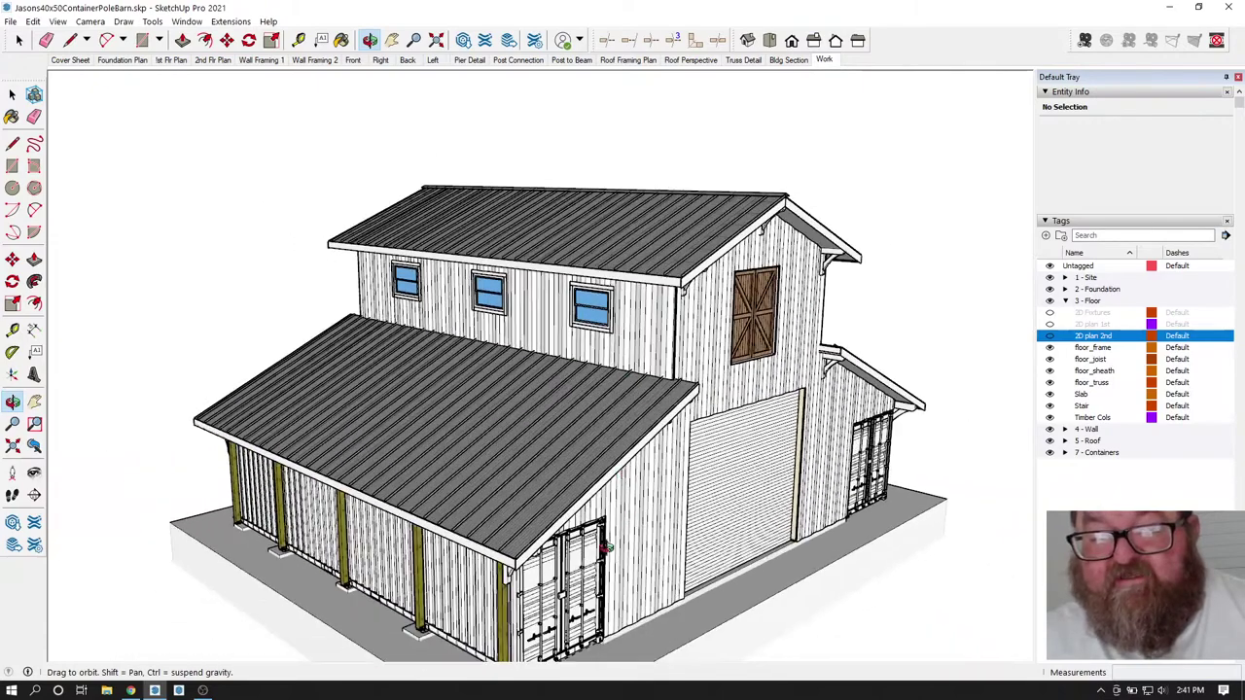
{"action": "left_click_drag", "start_coordinate": [602, 428], "coordinate": [595, 498]}
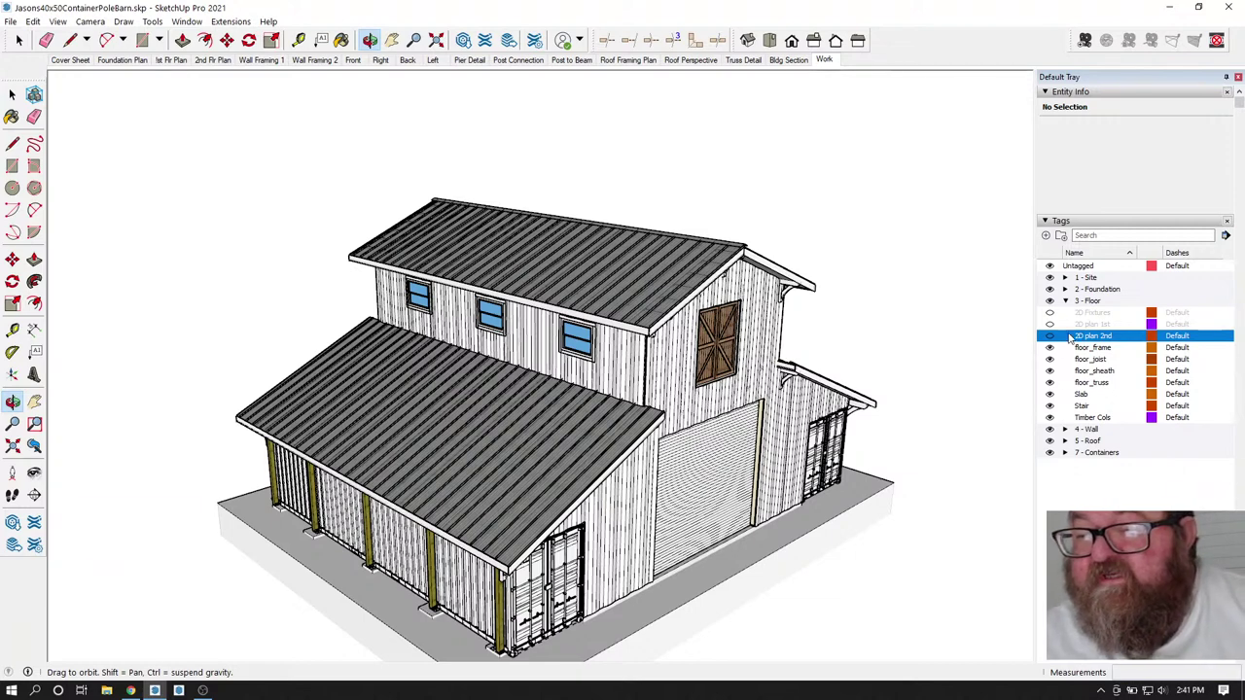
- Hide the 5 - Roof and 7 - Containers tag folders to expose the barn's interior framing and stair
{"action": "left_click", "coordinate": [1049, 440]}
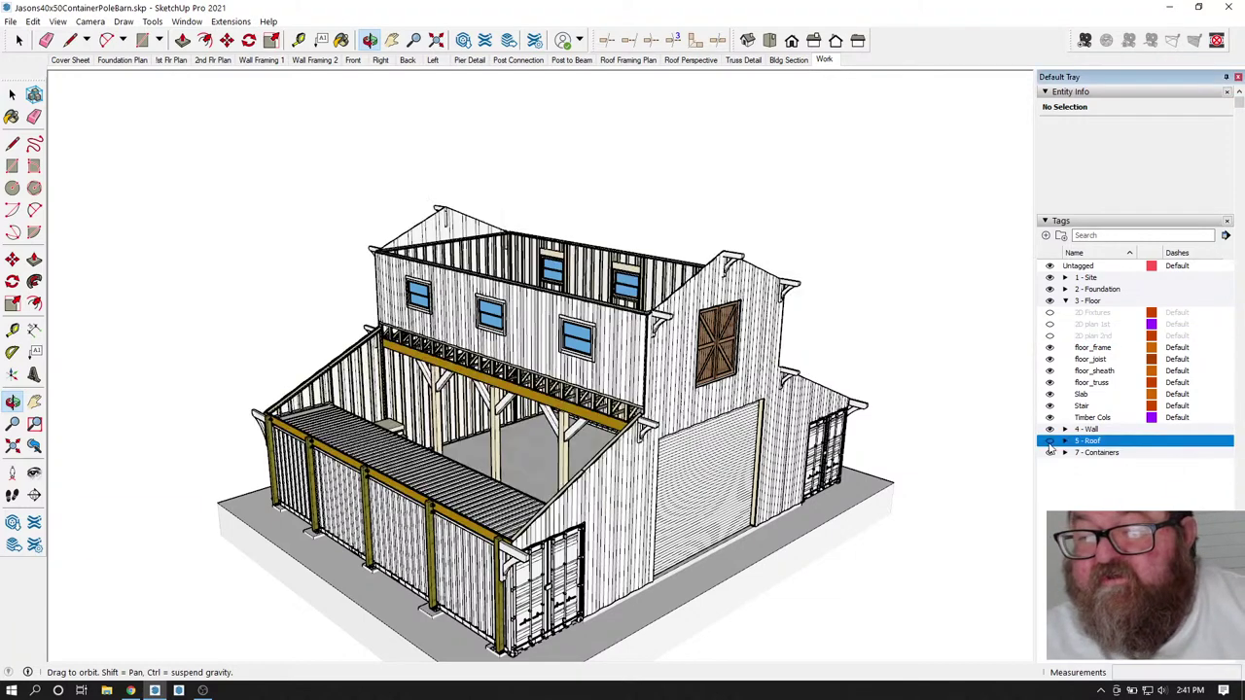
{"action": "scroll", "coordinate": [627, 398], "scroll_direction": "up", "scroll_amount": 6}
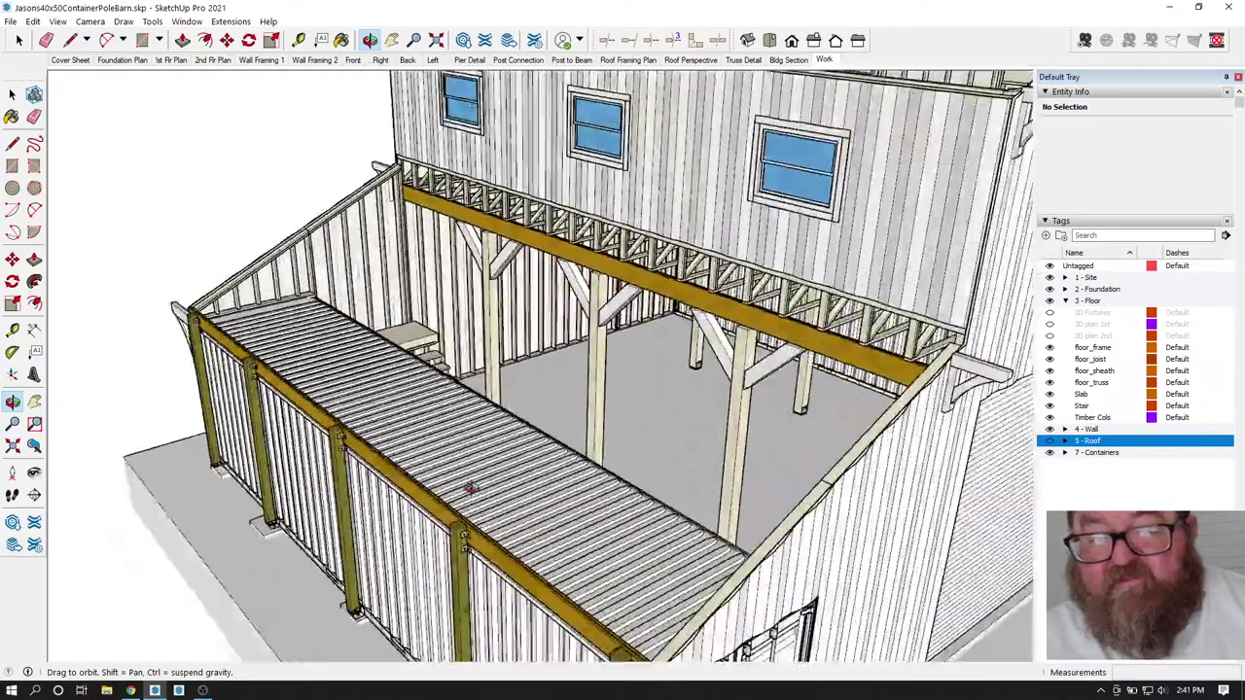
{"action": "left_click_drag", "start_coordinate": [469, 489], "coordinate": [617, 569]}
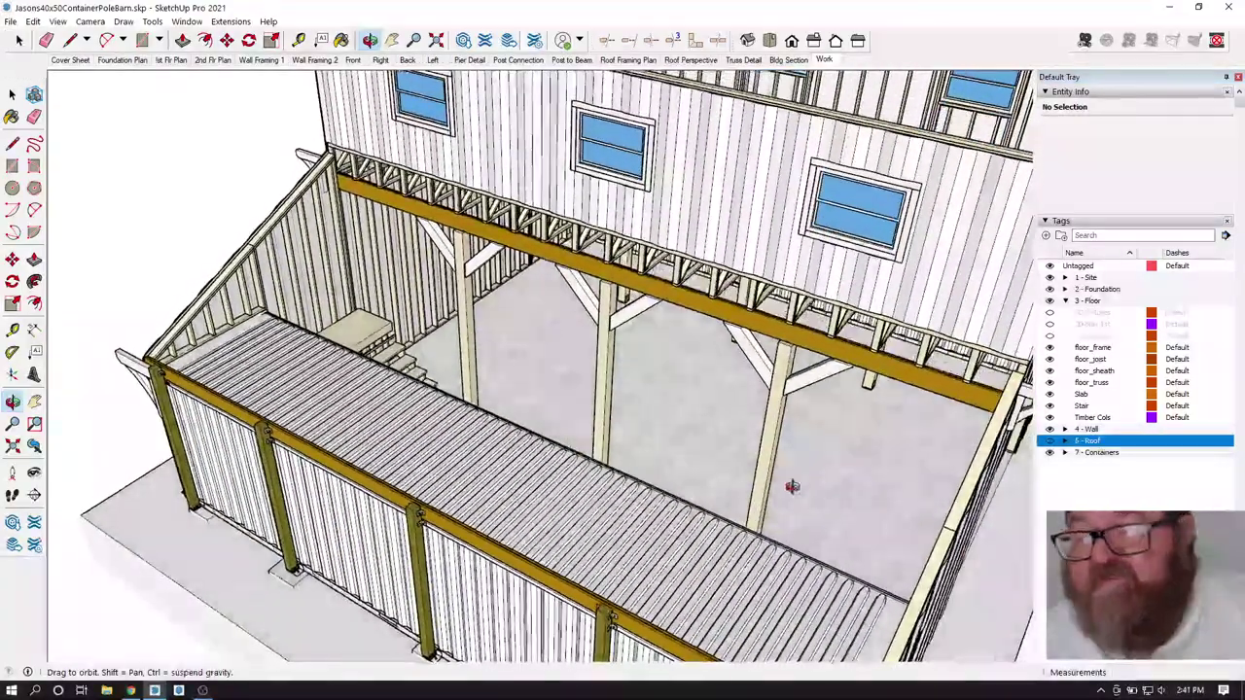
{"action": "left_click", "coordinate": [1050, 454]}
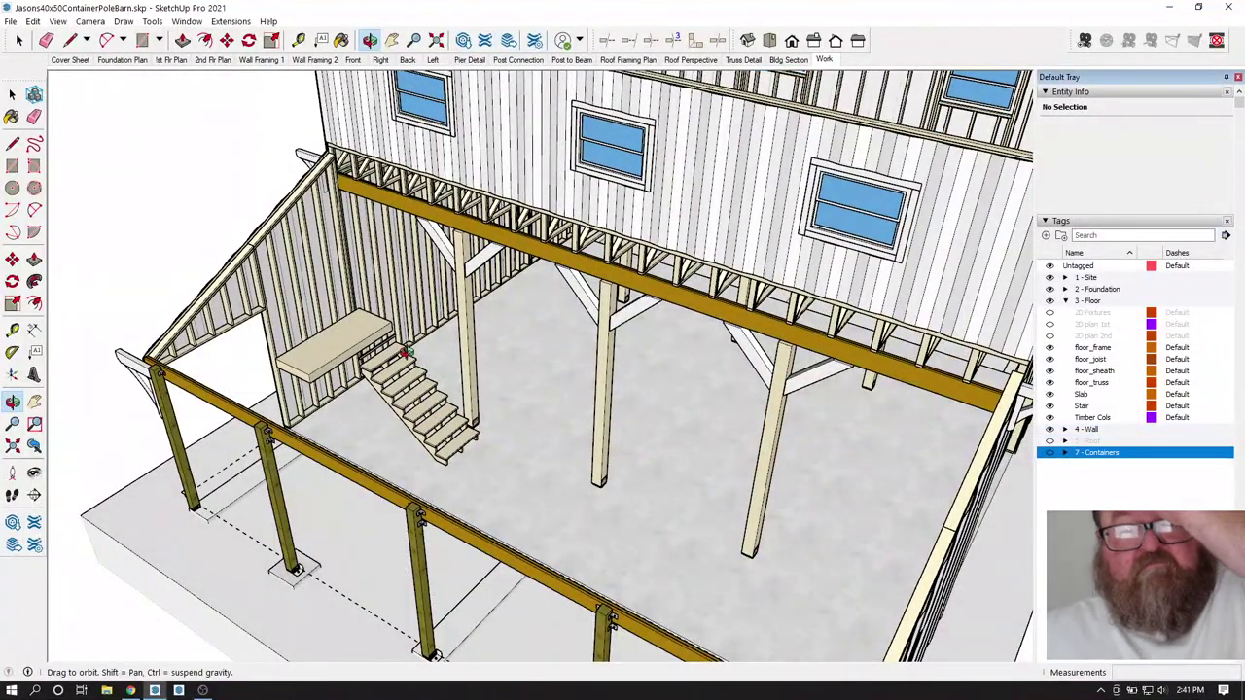
- Examine the landing, the stair and the posts carrying the floor beam inside the barn
{"action": "scroll", "coordinate": [398, 347], "scroll_direction": "up", "scroll_amount": 4}
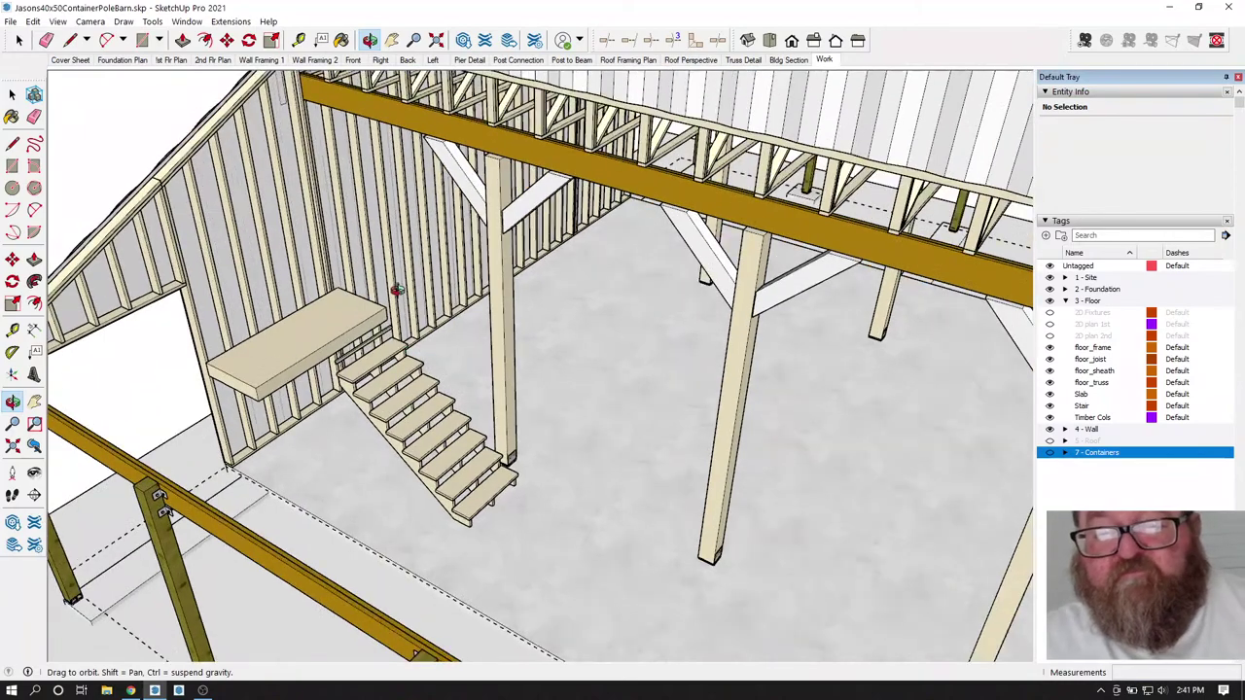
{"action": "scroll", "coordinate": [382, 212], "scroll_direction": "up", "scroll_amount": 2}
{"action": "left_click_drag", "start_coordinate": [564, 347], "coordinate": [348, 275]}
{"action": "scroll", "coordinate": [330, 273], "scroll_direction": "down", "scroll_amount": 2}
{"action": "scroll", "coordinate": [540, 318], "scroll_direction": "down", "scroll_amount": 4}
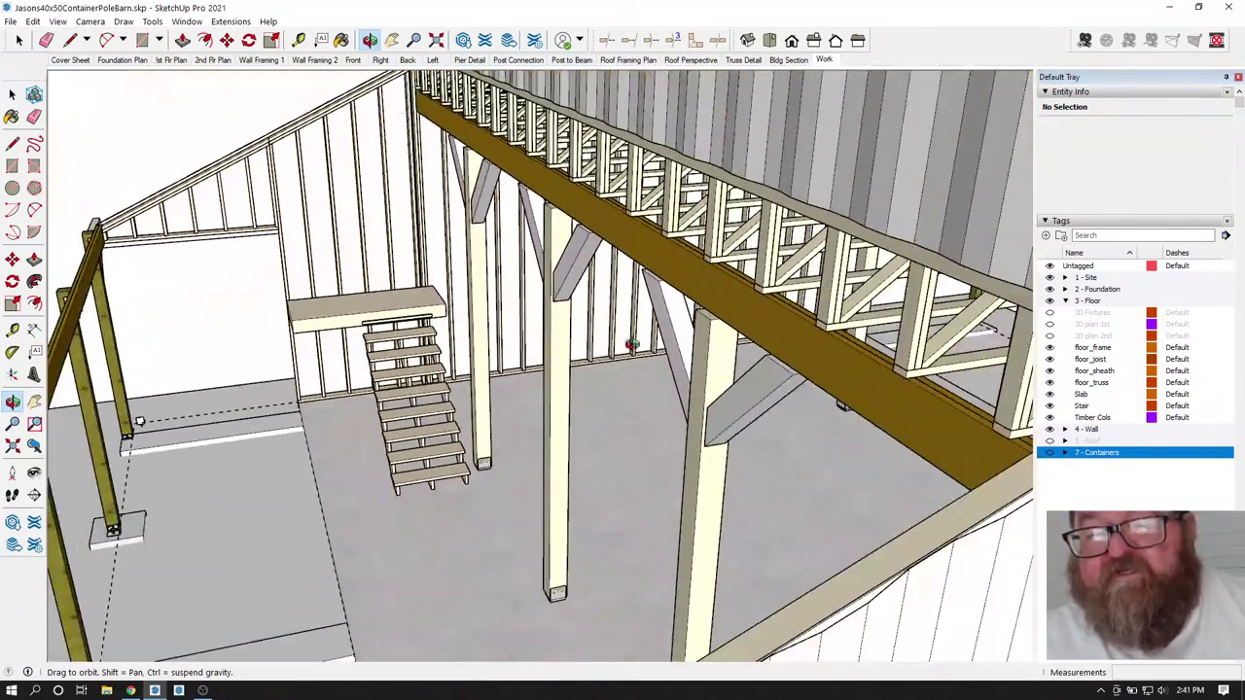
{"action": "left_click_drag", "start_coordinate": [636, 345], "coordinate": [703, 311]}
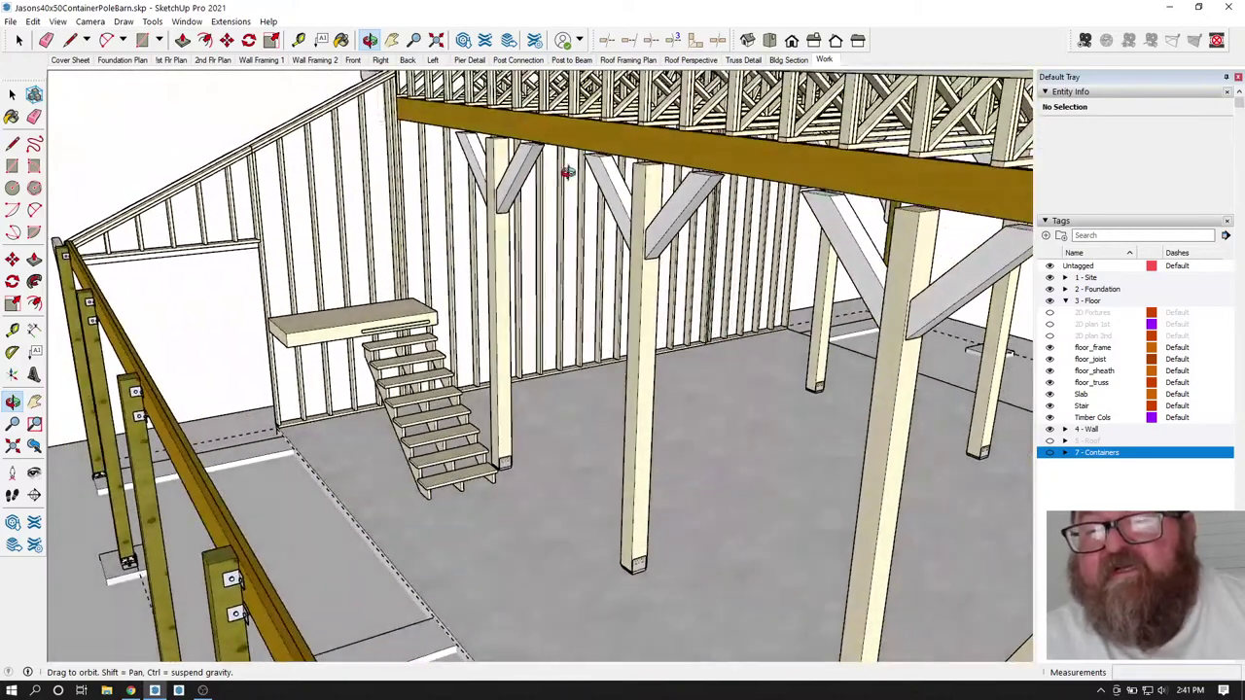
{"action": "scroll", "coordinate": [622, 137], "scroll_direction": "up", "scroll_amount": 4}
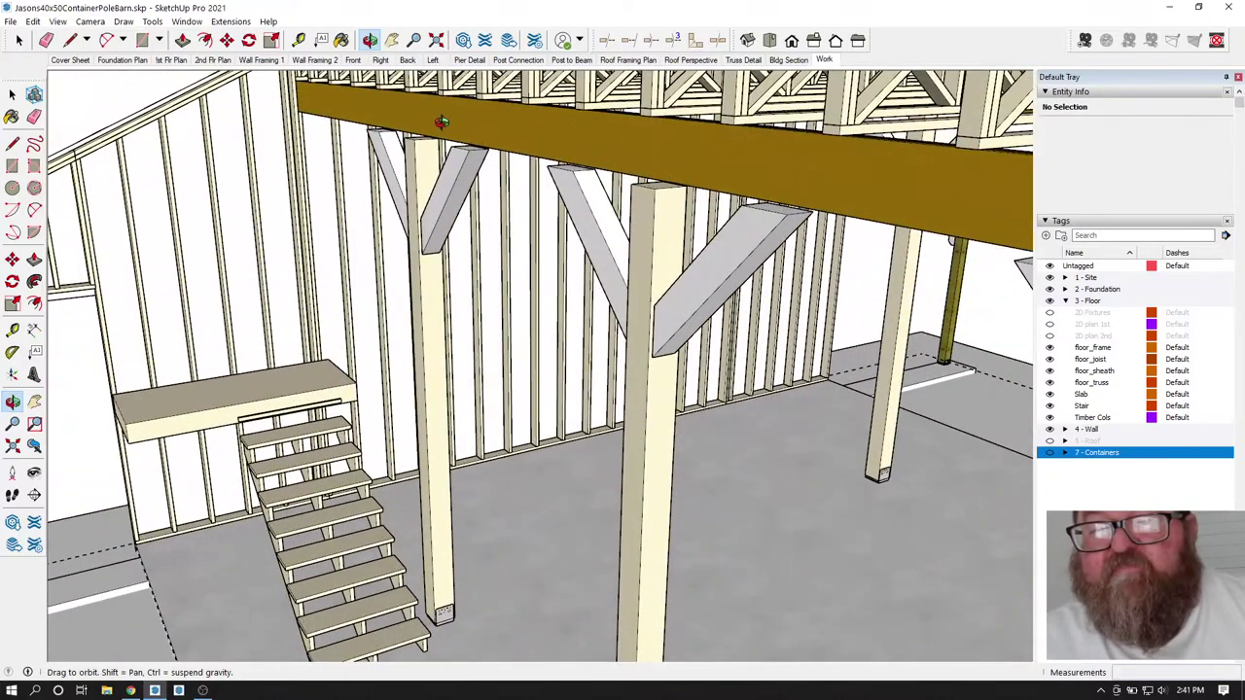
{"action": "scroll", "coordinate": [573, 251], "scroll_direction": "down", "scroll_amount": 1}
{"action": "left_click_drag", "start_coordinate": [646, 193], "coordinate": [758, 208]}
- Open the timber post inside its component and extend its top face with Push/Pull to the underside of the beam
{"action": "scroll", "coordinate": [771, 218], "scroll_direction": "up", "scroll_amount": 2}
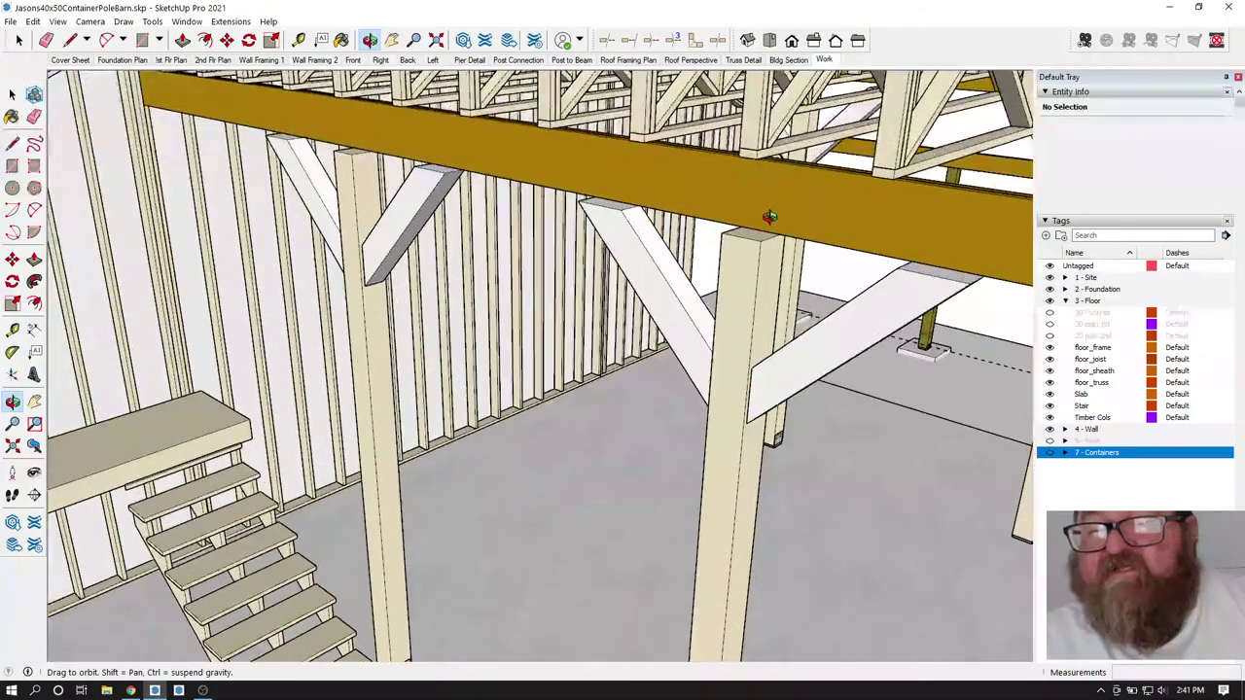
{"action": "scroll", "coordinate": [769, 218], "scroll_direction": "up", "scroll_amount": 2}
{"action": "middle_click_drag", "start_coordinate": [760, 210], "coordinate": [707, 223]}
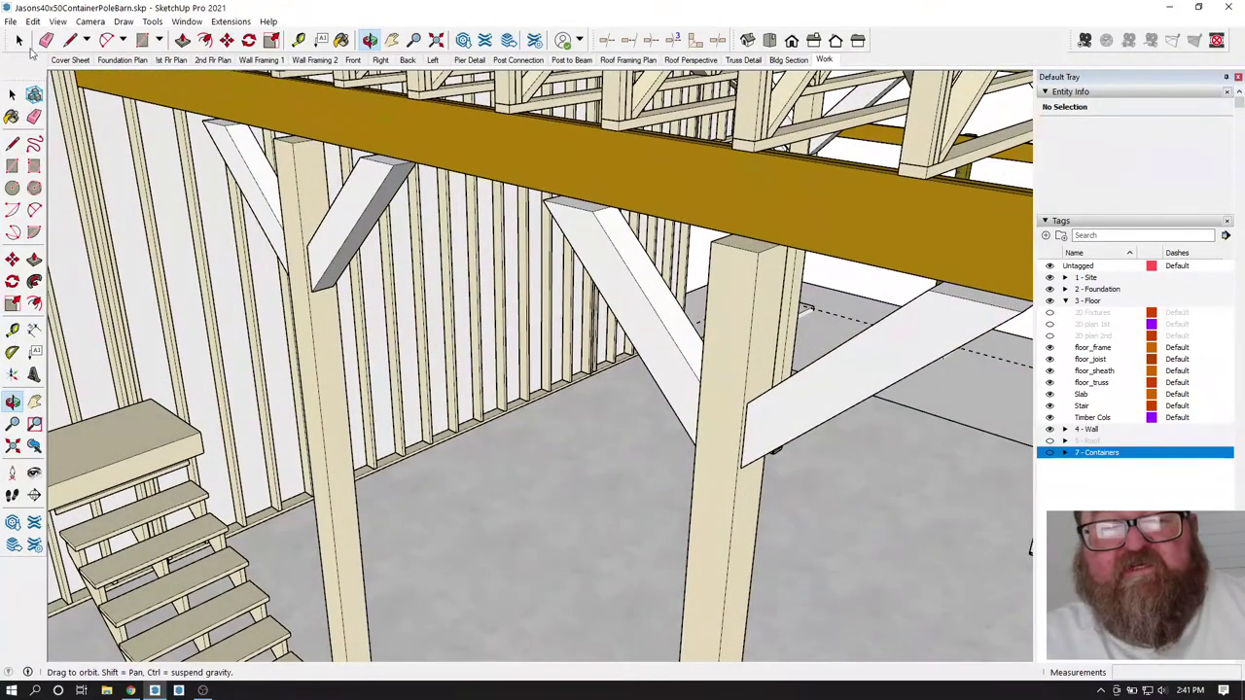
{"action": "left_click", "coordinate": [19, 40]}
{"action": "double_click", "coordinate": [759, 255]}
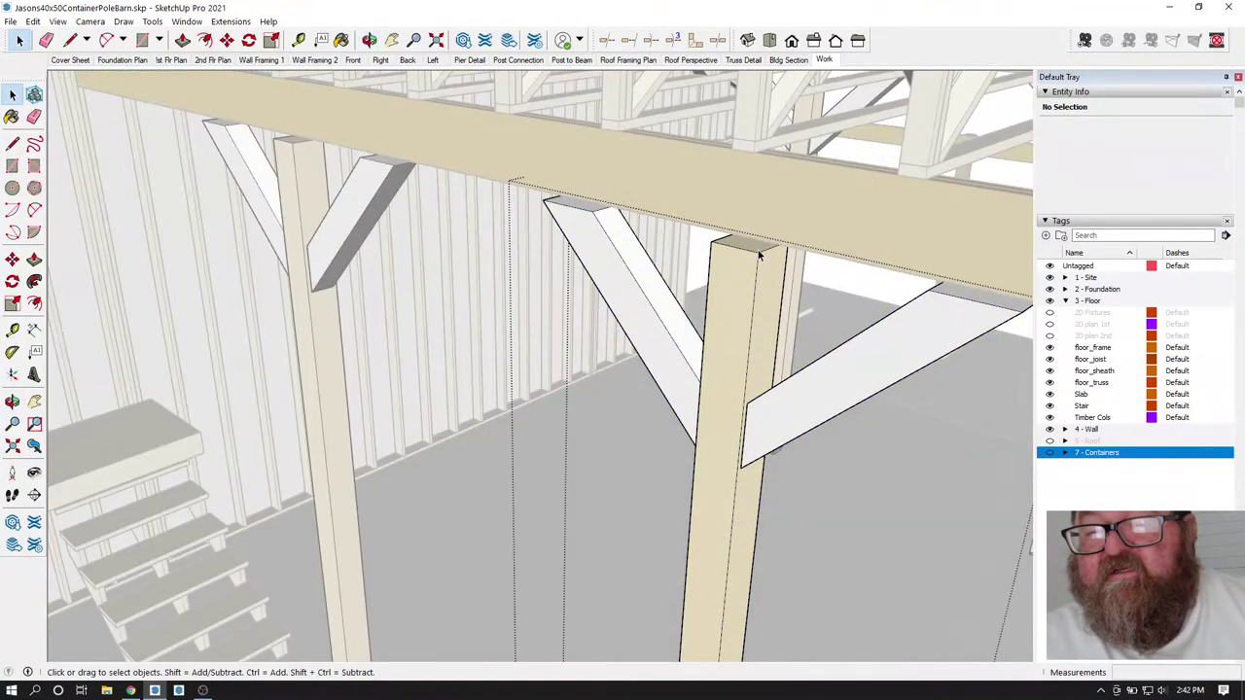
{"action": "left_click", "coordinate": [759, 255]}
{"action": "double_click", "coordinate": [758, 250]}
{"action": "double_click", "coordinate": [751, 249]}
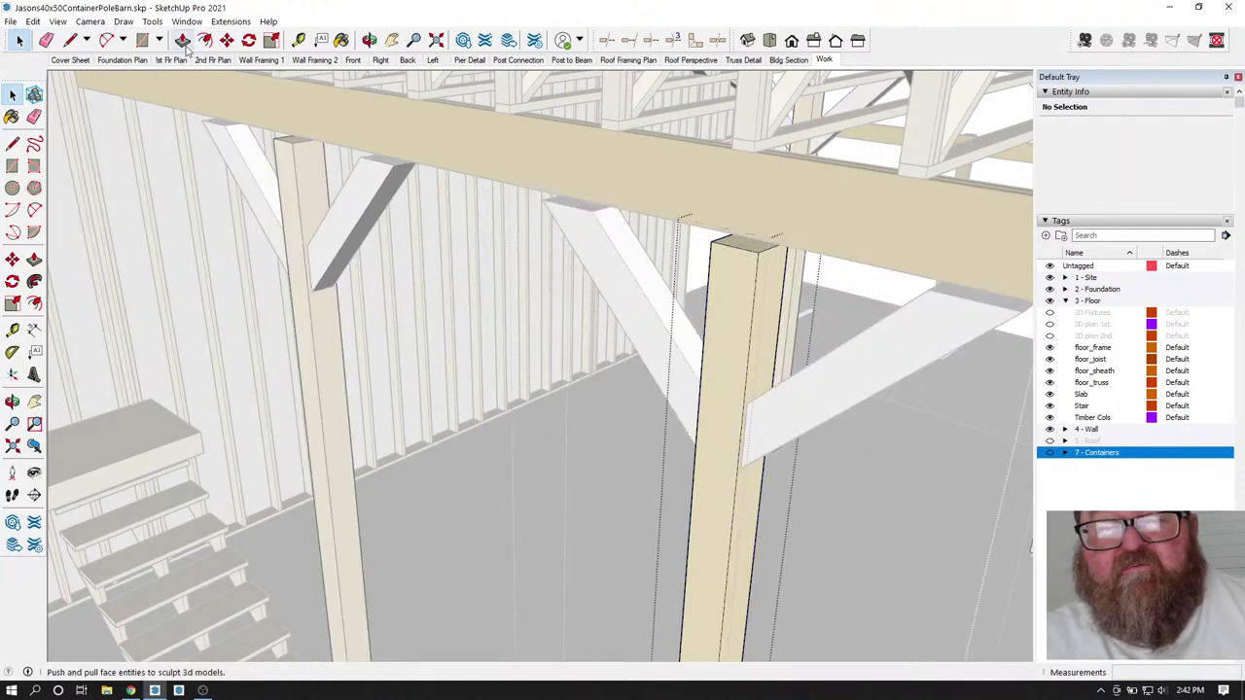
{"action": "left_click", "coordinate": [186, 45]}
{"action": "left_click", "coordinate": [728, 241]}
{"action": "left_click", "coordinate": [326, 234]}
{"action": "key", "text": "space"}
{"action": "left_click", "coordinate": [418, 363]}
- Move the post's two diagonal timber brackets straight up to meet the beam's underside, then close the component
{"action": "scroll", "coordinate": [418, 363], "scroll_direction": "down", "scroll_amount": 3}
{"action": "scroll", "coordinate": [696, 347], "scroll_direction": "down", "scroll_amount": 2}
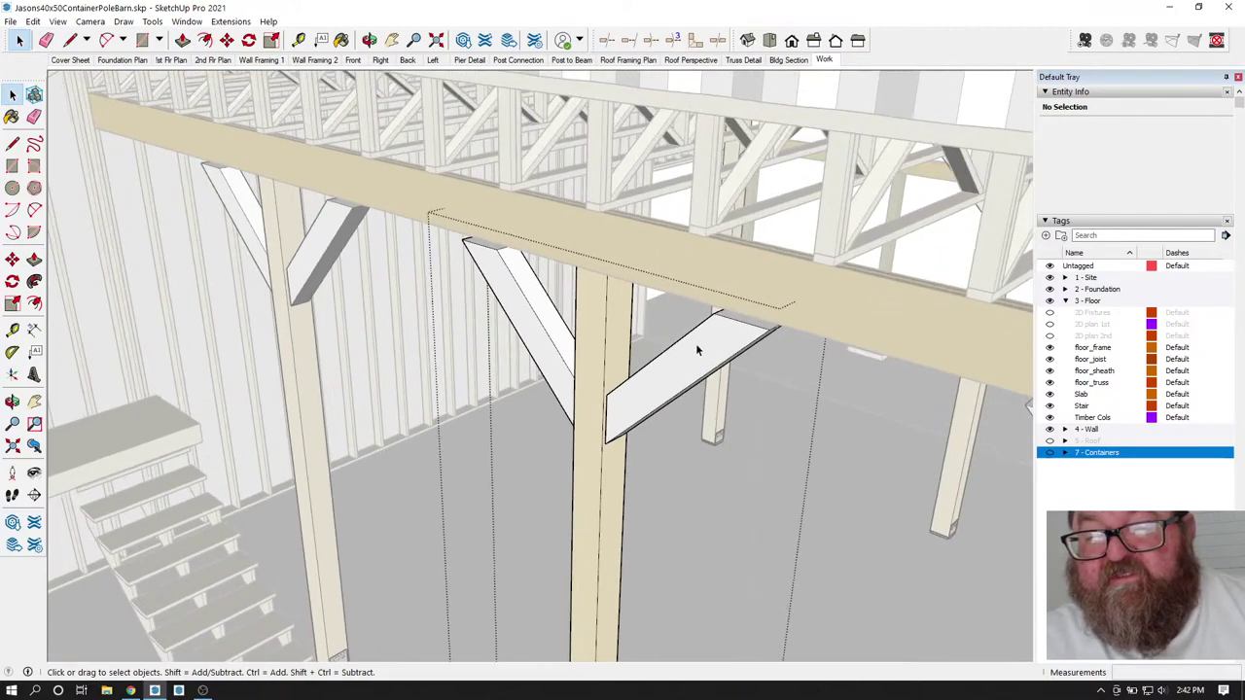
{"action": "left_click", "coordinate": [698, 348]}
{"action": "left_click", "coordinate": [548, 316], "text": "ctrl"}
{"action": "scroll", "coordinate": [786, 292], "scroll_direction": "down", "scroll_amount": 2}
{"action": "scroll", "coordinate": [805, 302], "scroll_direction": "up", "scroll_amount": 4}
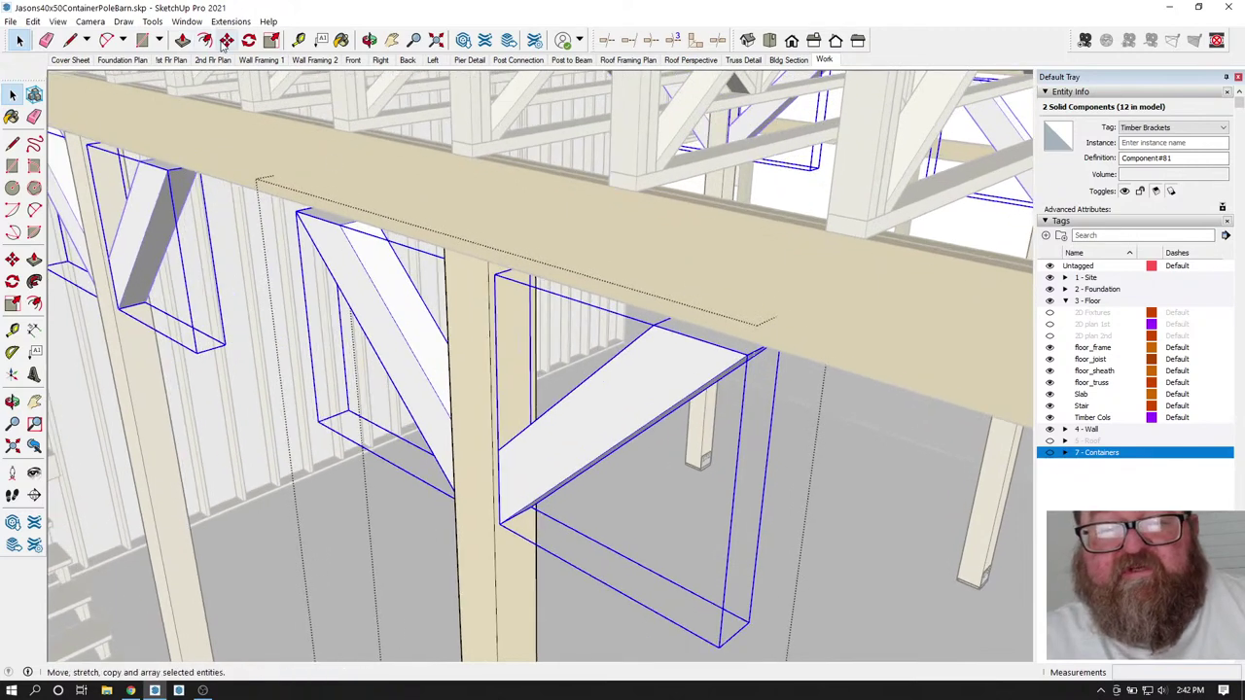
{"action": "left_click", "coordinate": [227, 40]}
{"action": "left_click", "coordinate": [747, 356]}
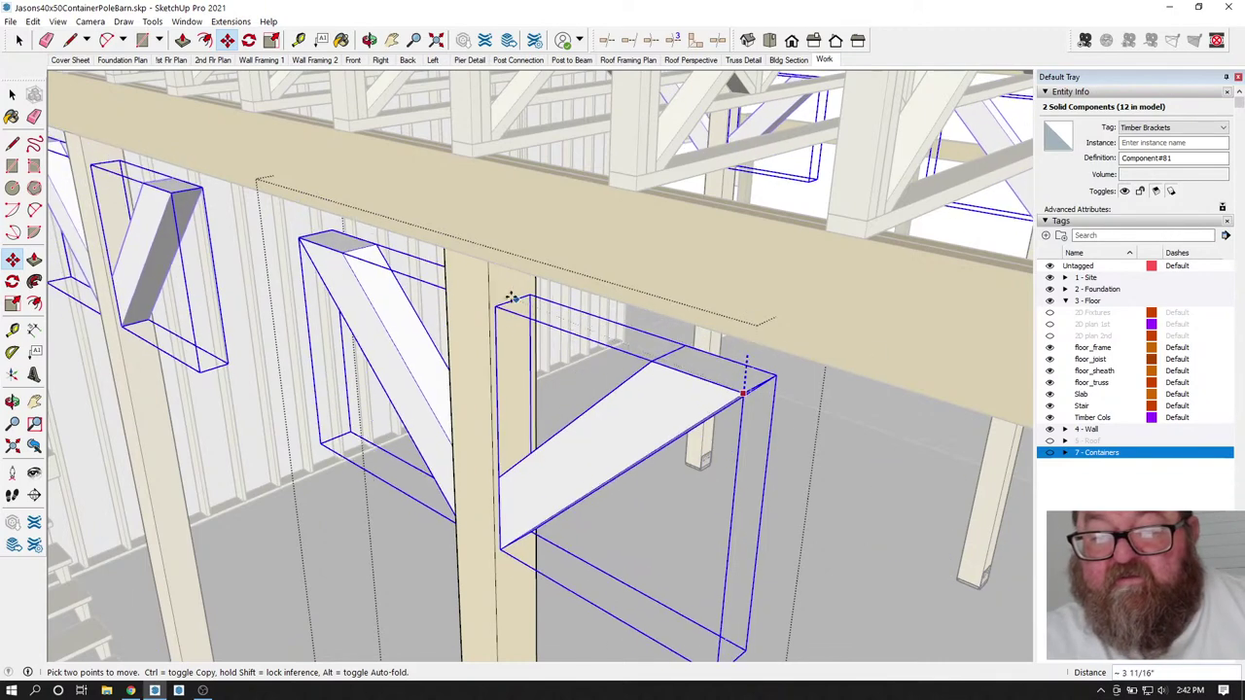
{"action": "left_click", "coordinate": [489, 262]}
{"action": "scroll", "coordinate": [724, 334], "scroll_direction": "down", "scroll_amount": 1}
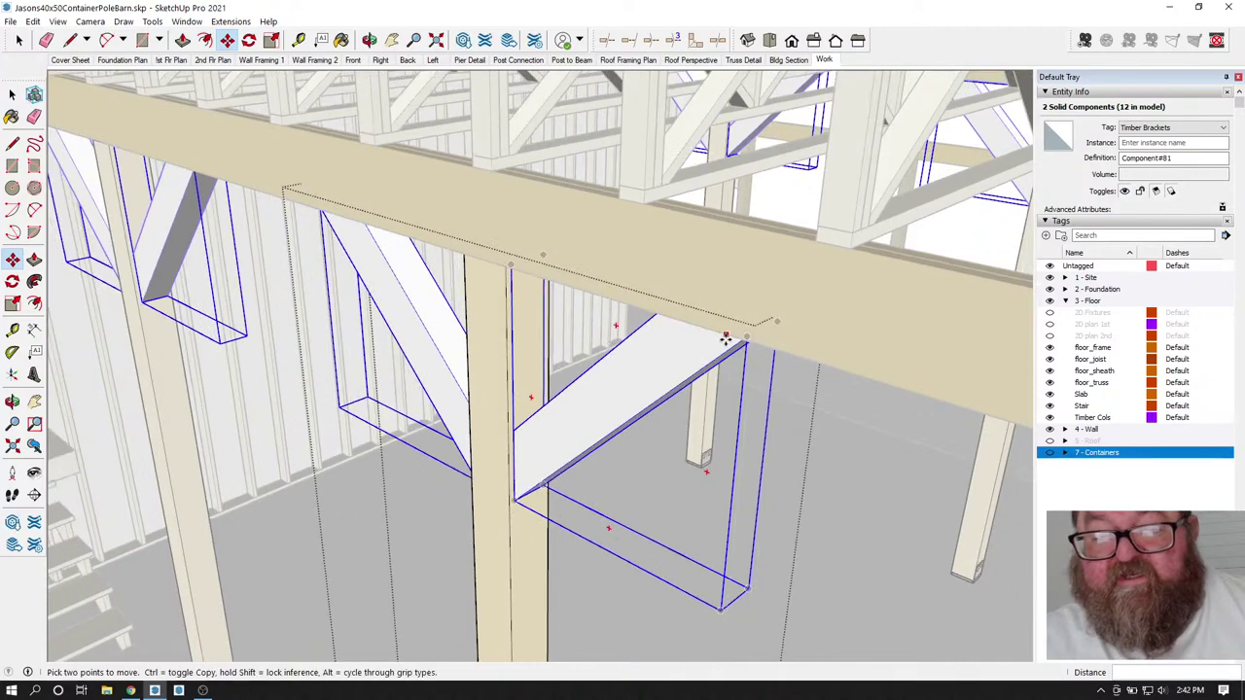
{"action": "scroll", "coordinate": [708, 340], "scroll_direction": "down", "scroll_amount": 2}
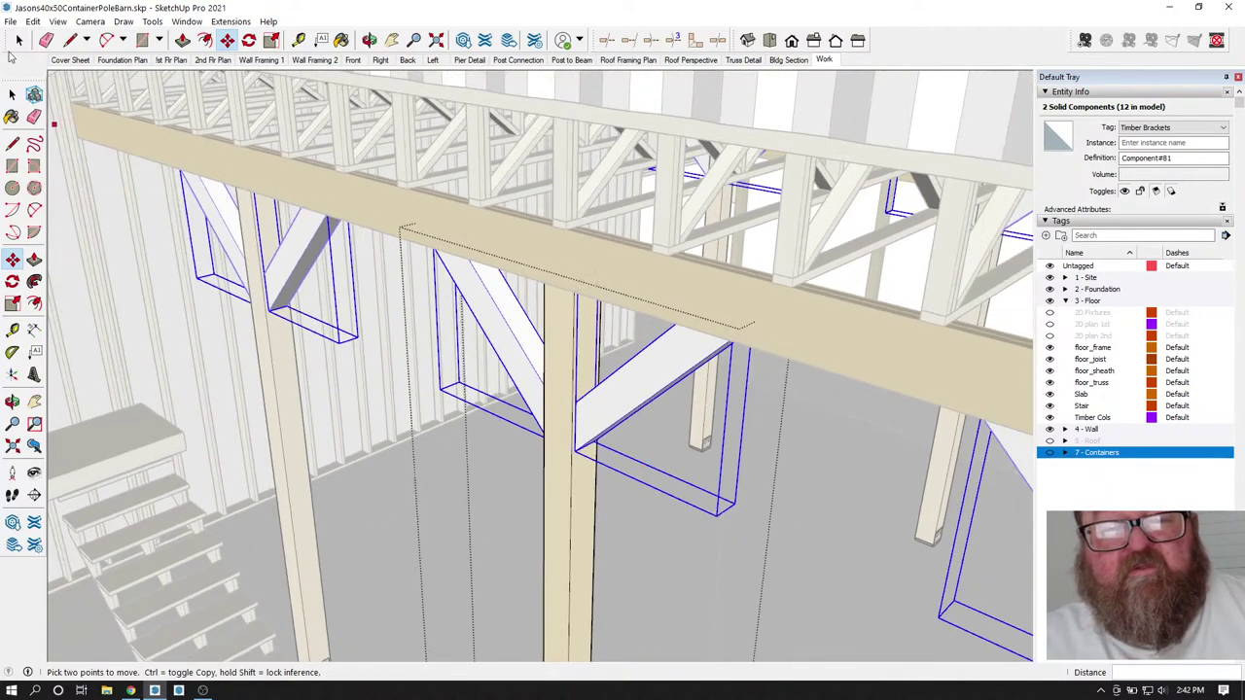
{"action": "left_click", "coordinate": [18, 41]}
{"action": "left_click", "coordinate": [413, 264]}
{"action": "scroll", "coordinate": [620, 367], "scroll_direction": "down", "scroll_amount": 2}
{"action": "left_click", "coordinate": [199, 224]}
{"action": "scroll", "coordinate": [783, 457], "scroll_direction": "down", "scroll_amount": 1}
{"action": "scroll", "coordinate": [451, 503], "scroll_direction": "up", "scroll_amount": 5}
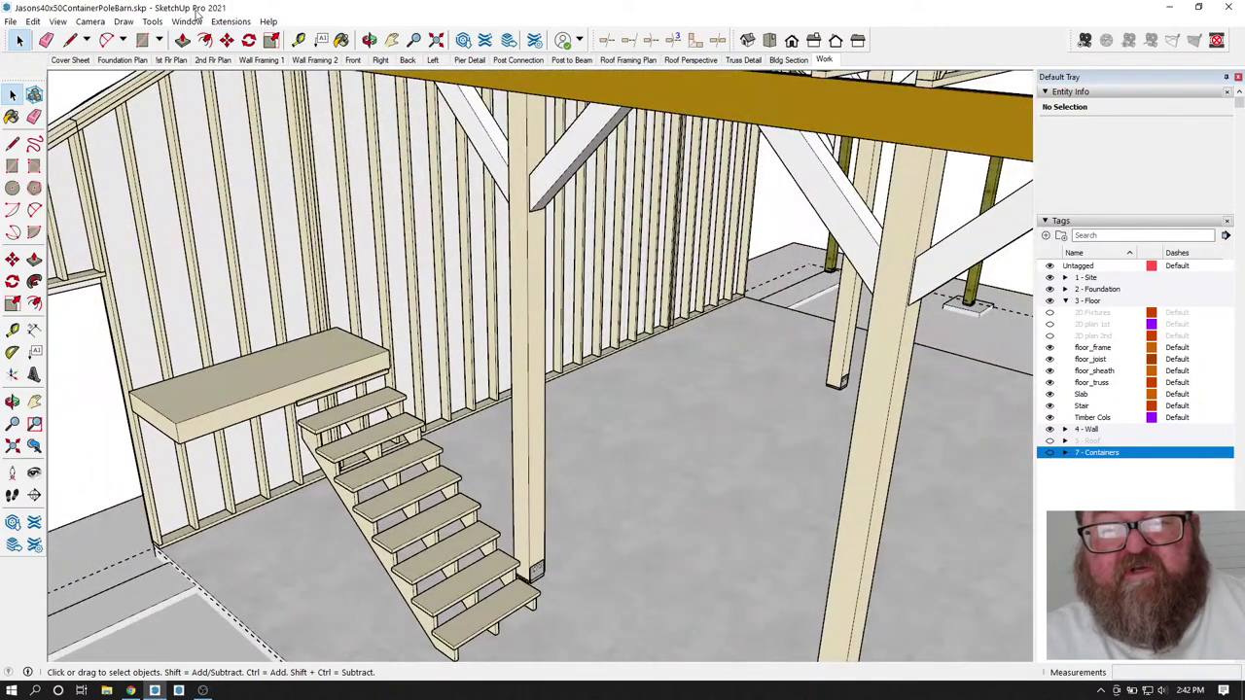
{"action": "left_click", "coordinate": [231, 21]}
{"action": "mouse_move", "coordinate": [243, 56]}
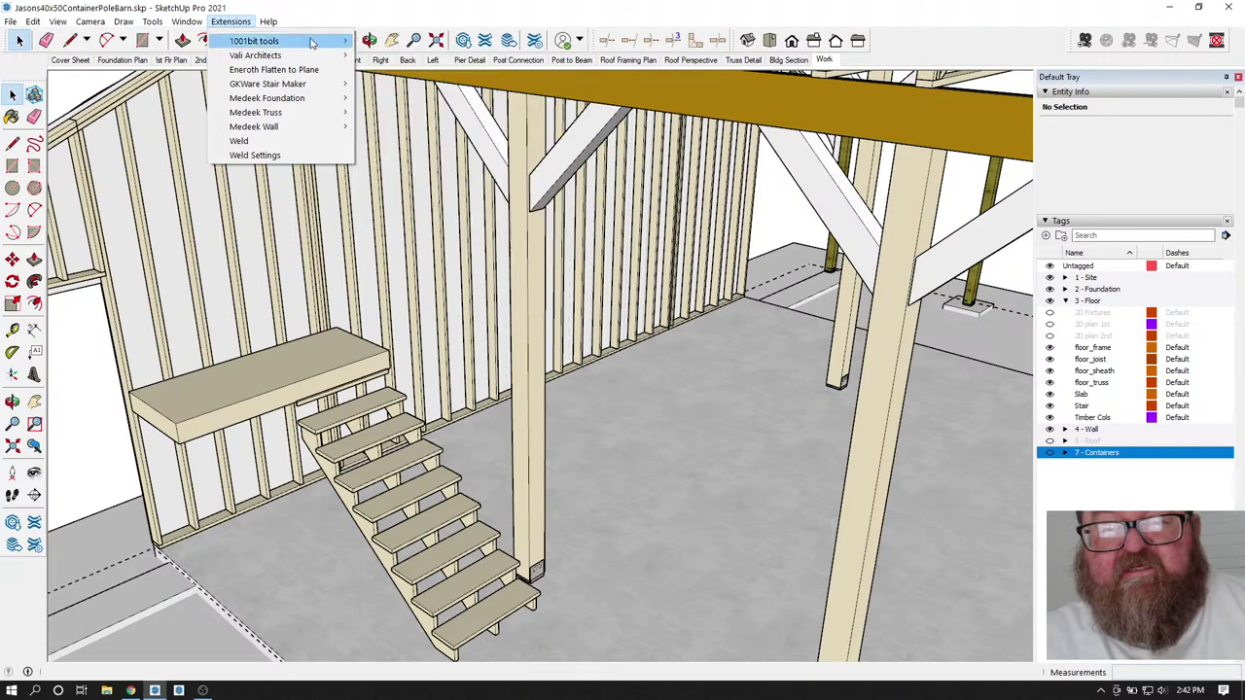
{"action": "mouse_move", "coordinate": [287, 57]}
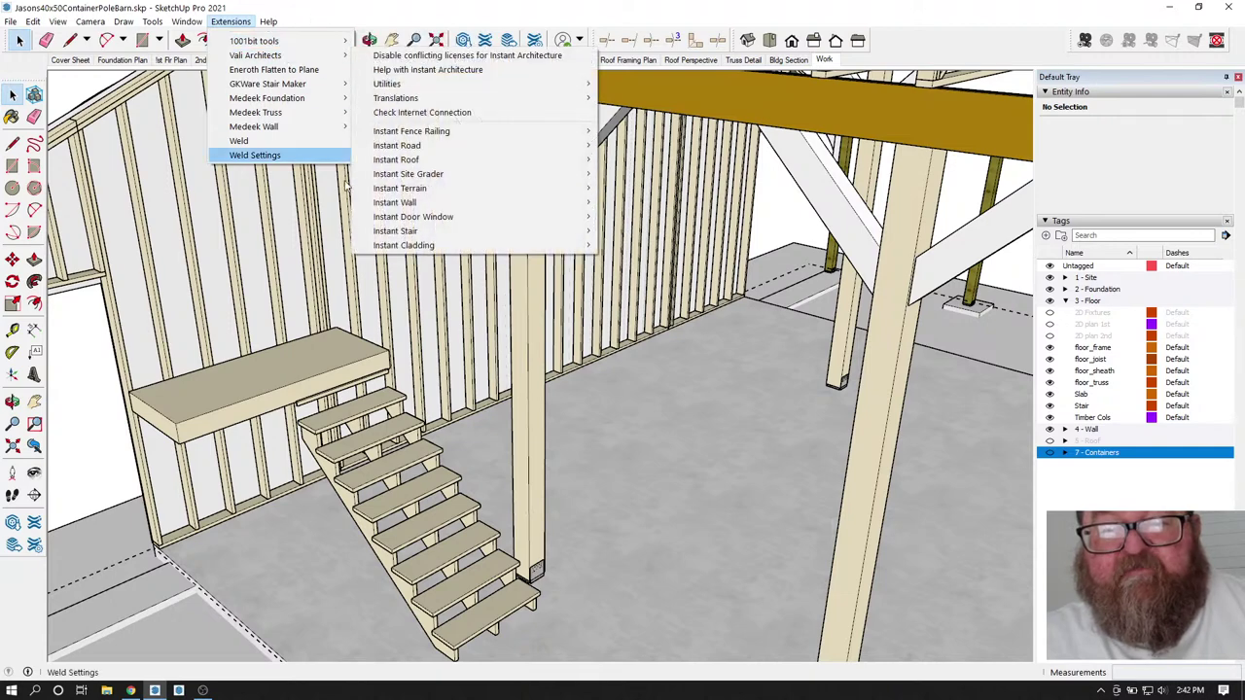
{"action": "left_click", "coordinate": [630, 407]}
- Examine the stair's treads and stringers and its position relative to the landing, the wall and the nearby post
{"action": "scroll", "coordinate": [547, 520], "scroll_direction": "down", "scroll_amount": 3}
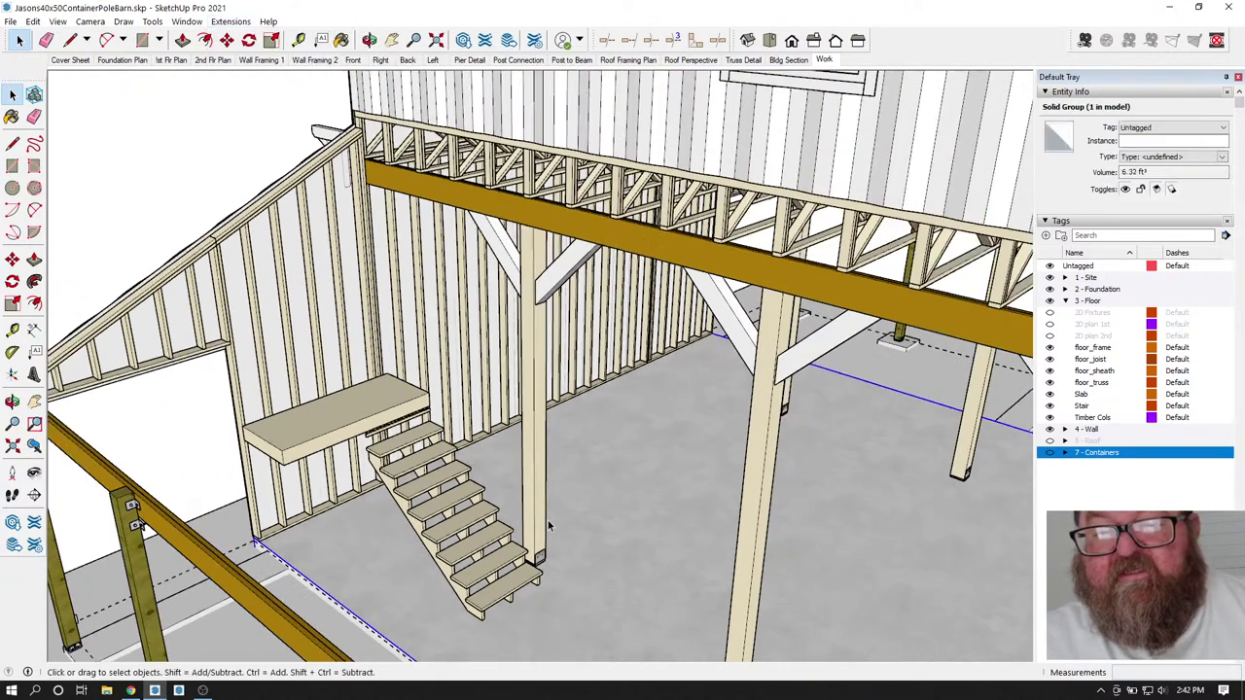
{"action": "scroll", "coordinate": [272, 397], "scroll_direction": "down", "scroll_amount": 2}
{"action": "scroll", "coordinate": [272, 400], "scroll_direction": "down", "scroll_amount": 2}
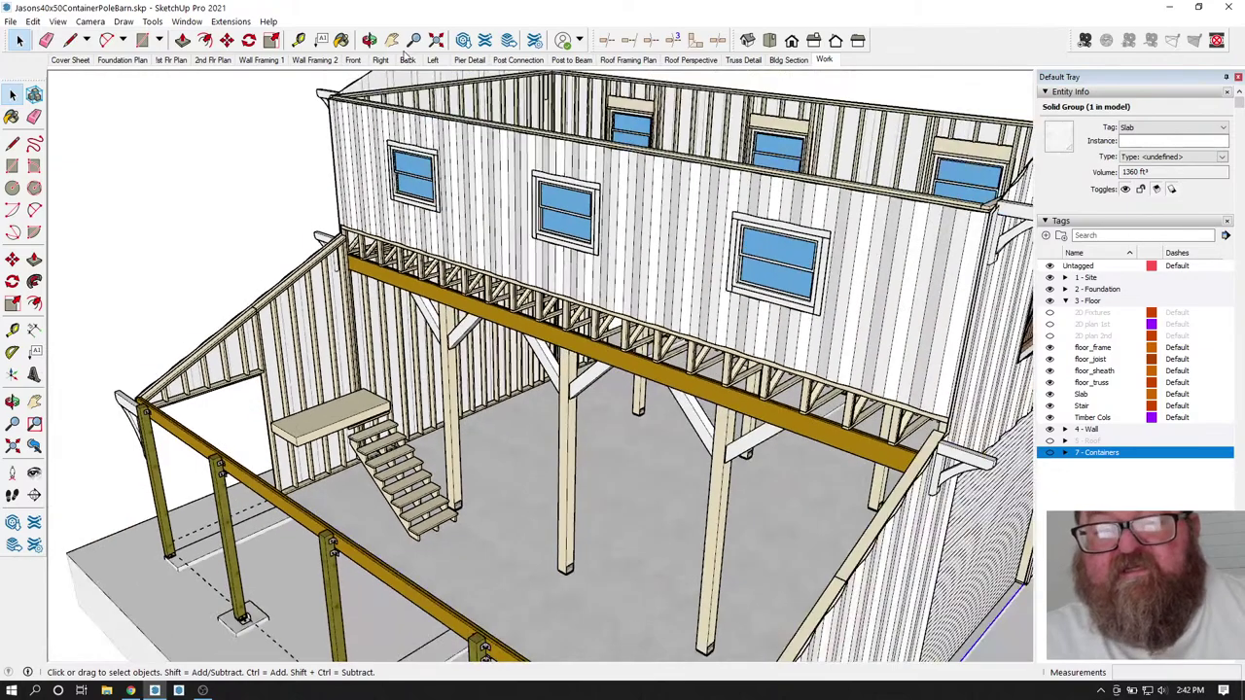
{"action": "left_click", "coordinate": [369, 40]}
{"action": "left_click_drag", "start_coordinate": [525, 176], "coordinate": [478, 267]}
{"action": "scroll", "coordinate": [370, 457], "scroll_direction": "up", "scroll_amount": 8}
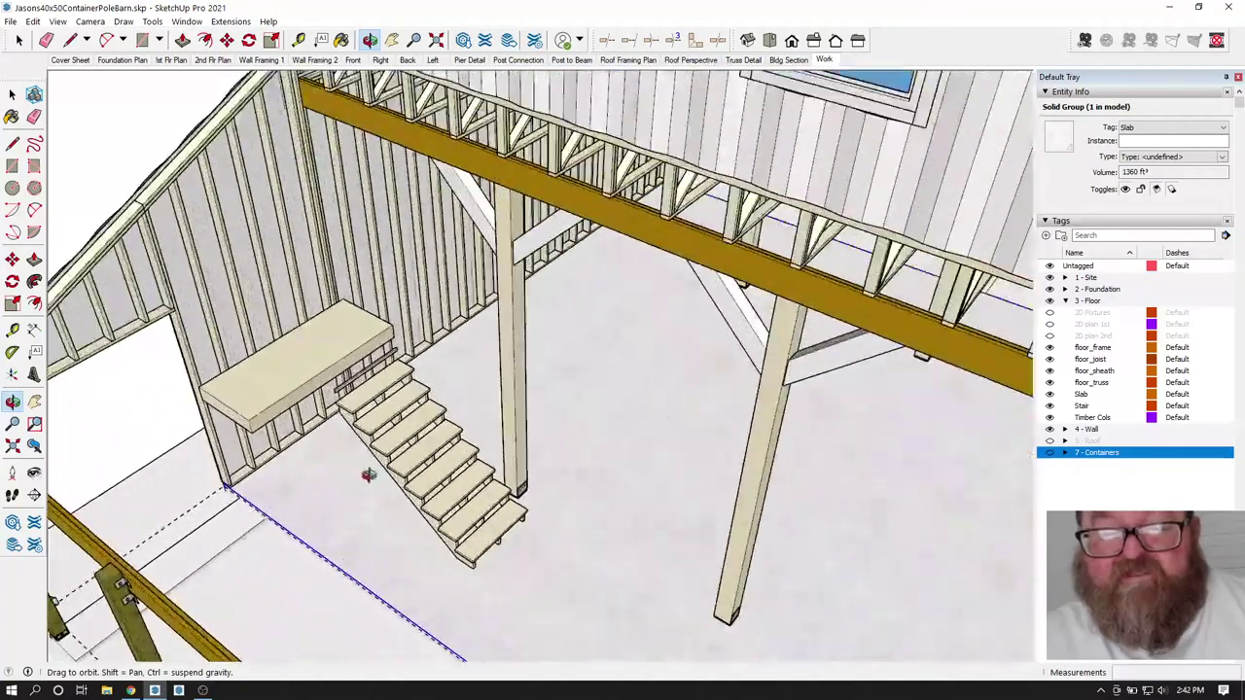
{"action": "scroll", "coordinate": [460, 387], "scroll_direction": "up", "scroll_amount": 4}
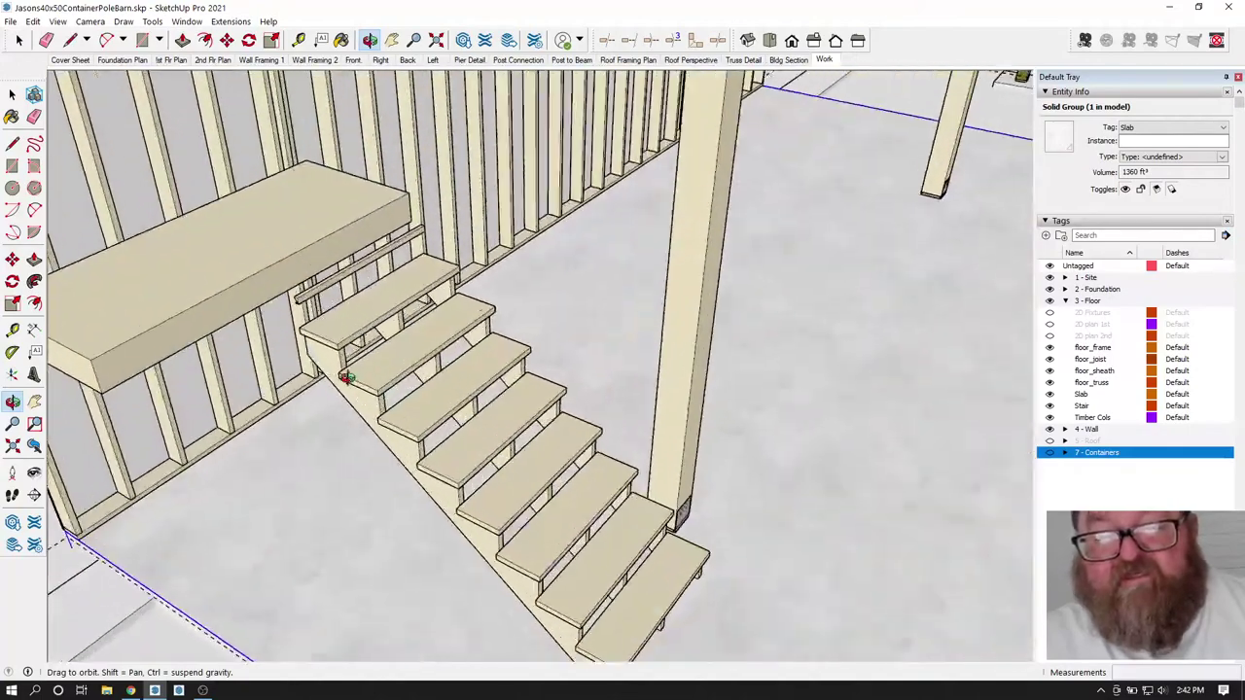
{"action": "mouse_move", "coordinate": [444, 342]}
{"action": "left_mouse_down"}
{"action": "mouse_move", "coordinate": [481, 341]}
{"action": "mouse_move", "coordinate": [464, 354]}
{"action": "left_mouse_up"}
{"action": "scroll", "coordinate": [528, 364], "scroll_direction": "down", "scroll_amount": 3}
{"action": "scroll", "coordinate": [414, 225], "scroll_direction": "up", "scroll_amount": 6}
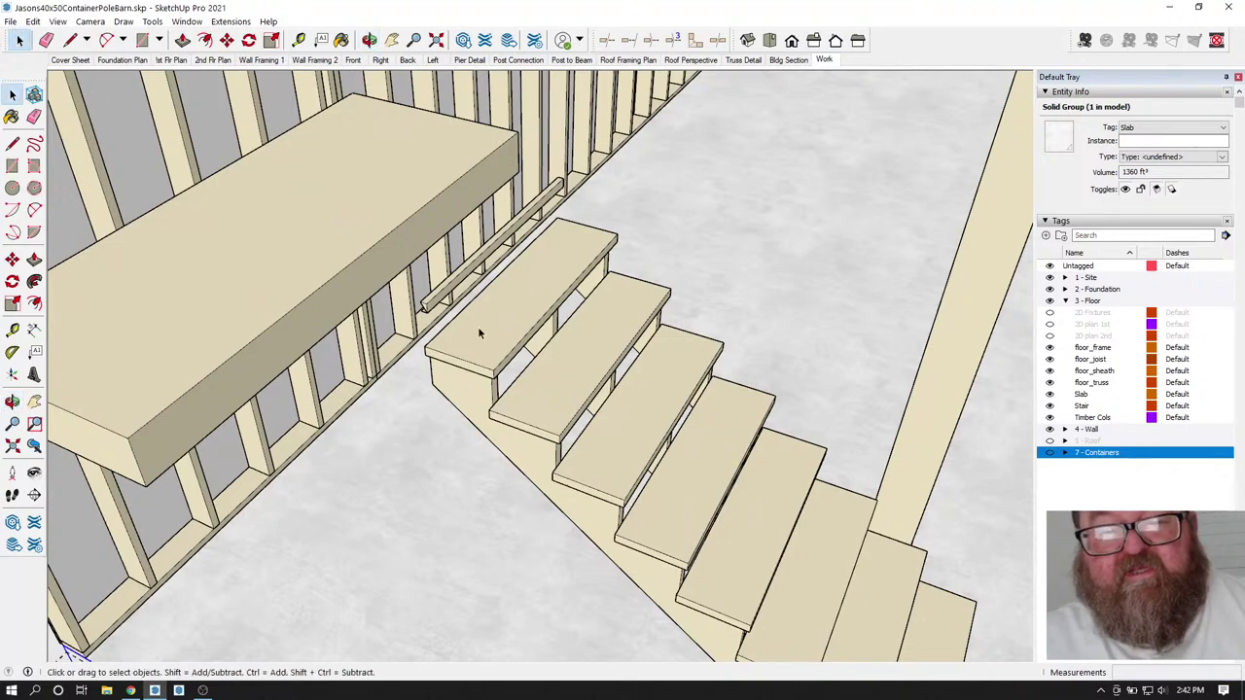
{"action": "scroll", "coordinate": [477, 326], "scroll_direction": "down", "scroll_amount": 5}
{"action": "scroll", "coordinate": [487, 369], "scroll_direction": "down", "scroll_amount": 3}
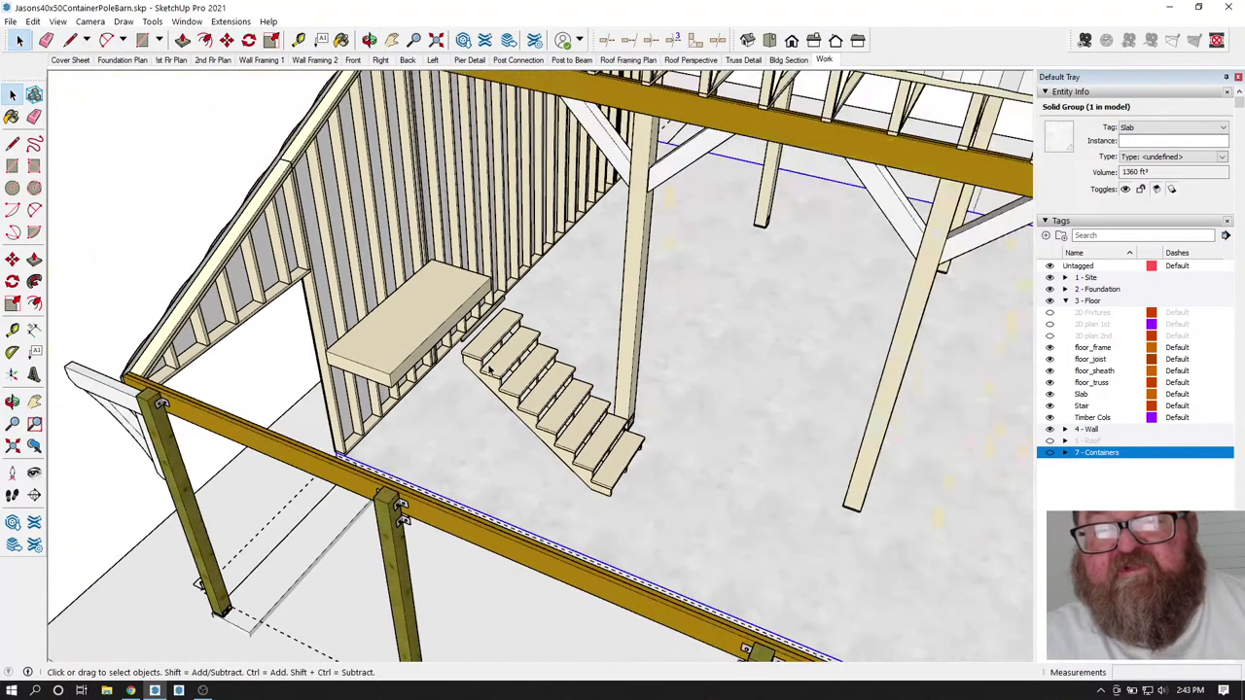
- Delete the stray loose edge beside the trusses in the upper-floor stair opening
{"action": "scroll", "coordinate": [447, 340], "scroll_direction": "up", "scroll_amount": 2}
{"action": "left_click", "coordinate": [369, 40]}
{"action": "left_click_drag", "start_coordinate": [506, 408], "coordinate": [366, 406]}
{"action": "scroll", "coordinate": [365, 406], "scroll_direction": "down", "scroll_amount": 2}
{"action": "left_click_drag", "start_coordinate": [658, 217], "coordinate": [503, 123]}
{"action": "scroll", "coordinate": [515, 128], "scroll_direction": "up", "scroll_amount": 5}
{"action": "left_click_drag", "start_coordinate": [547, 159], "coordinate": [663, 341]}
{"action": "left_click_drag", "start_coordinate": [555, 386], "coordinate": [466, 389]}
{"action": "scroll", "coordinate": [422, 336], "scroll_direction": "up", "scroll_amount": 2}
{"action": "scroll", "coordinate": [420, 335], "scroll_direction": "up", "scroll_amount": 5}
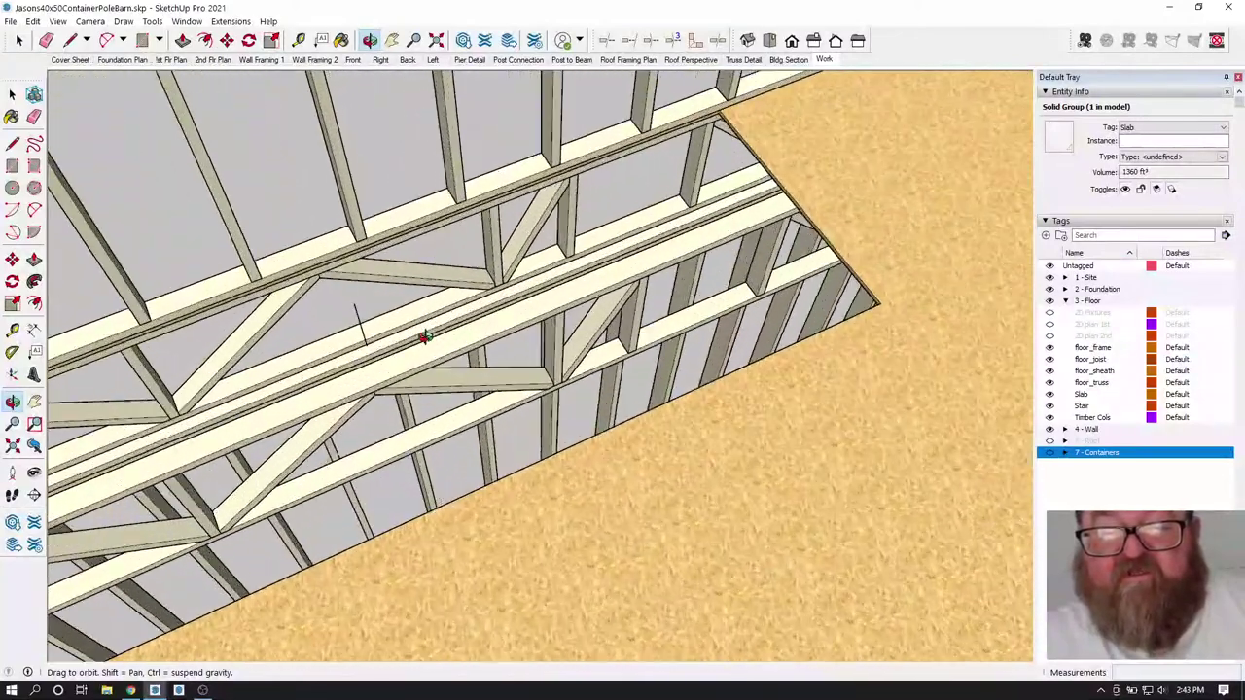
{"action": "left_click", "coordinate": [19, 40]}
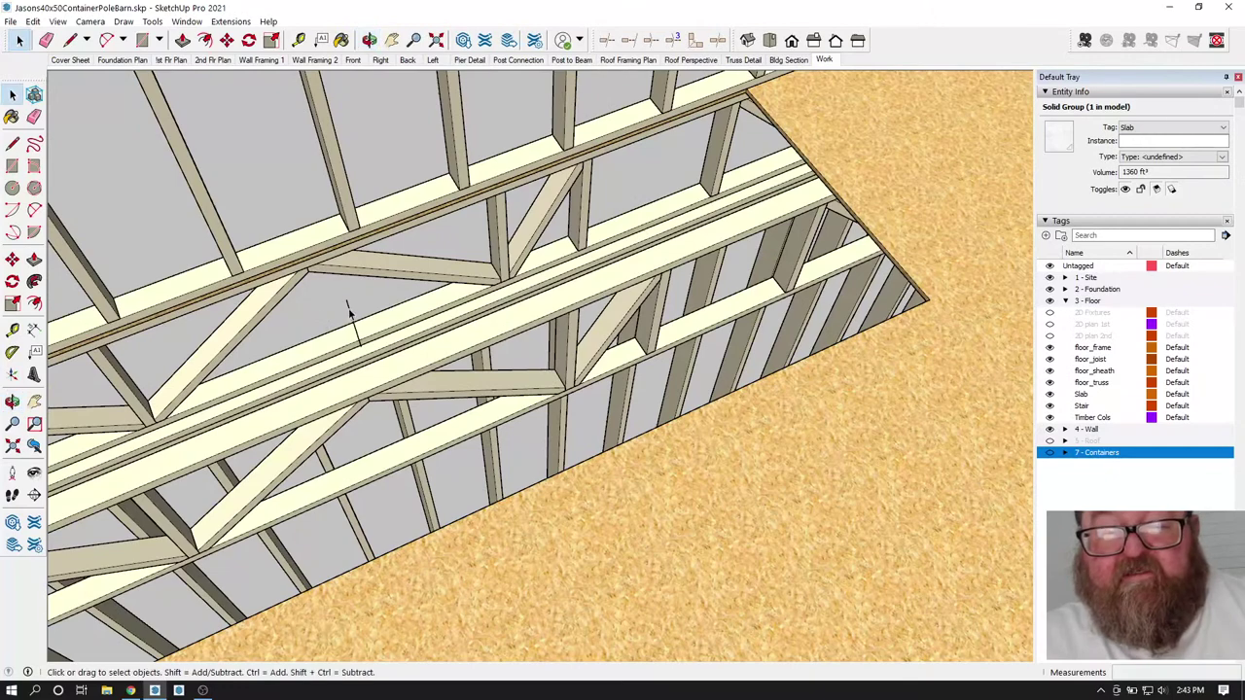
{"action": "left_click", "coordinate": [350, 313]}
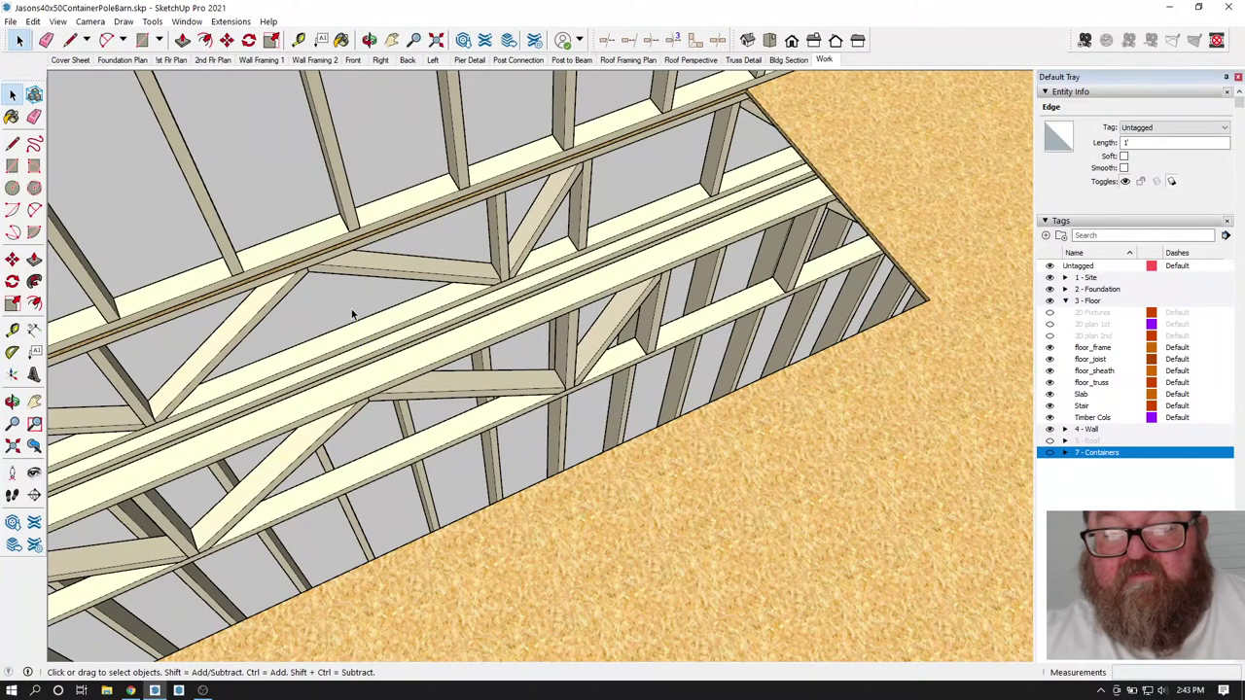
{"action": "left_click", "coordinate": [353, 313]}
- Open the floor truss framing for editing and delete the truss running through the middle of the stair opening
{"action": "scroll", "coordinate": [525, 258], "scroll_direction": "down", "scroll_amount": 2}
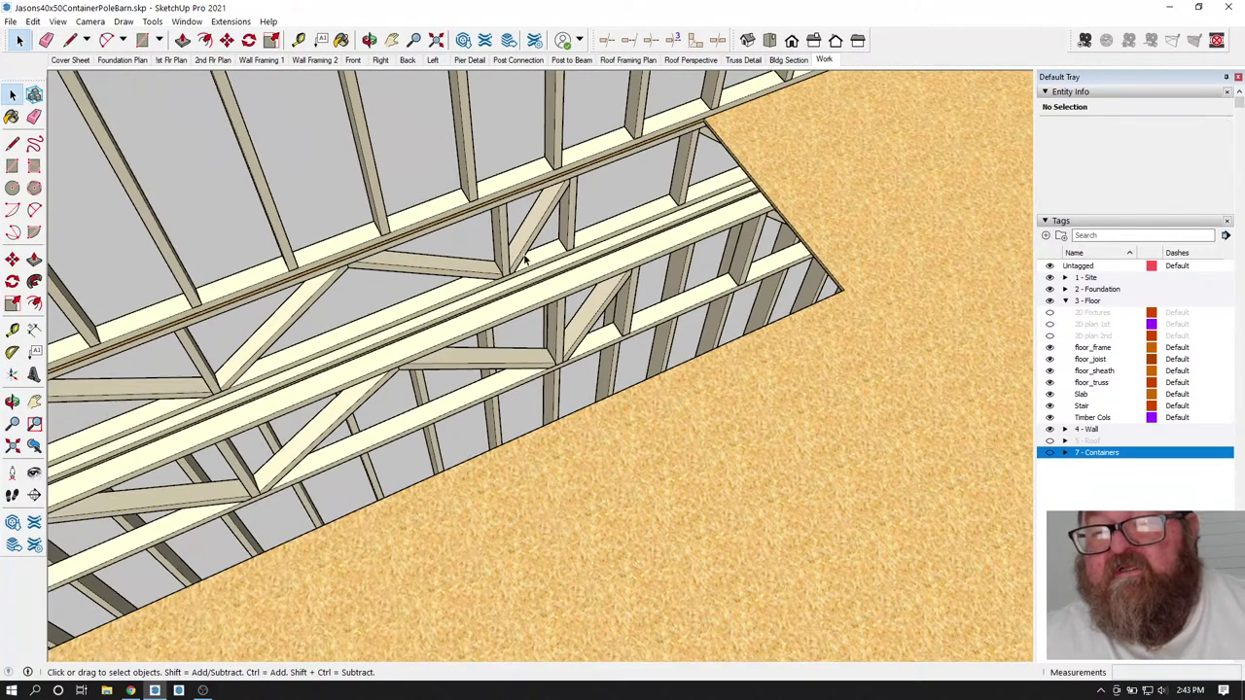
{"action": "double_click", "coordinate": [660, 246]}
{"action": "left_click", "coordinate": [657, 246]}
{"action": "key", "text": "Delete"}
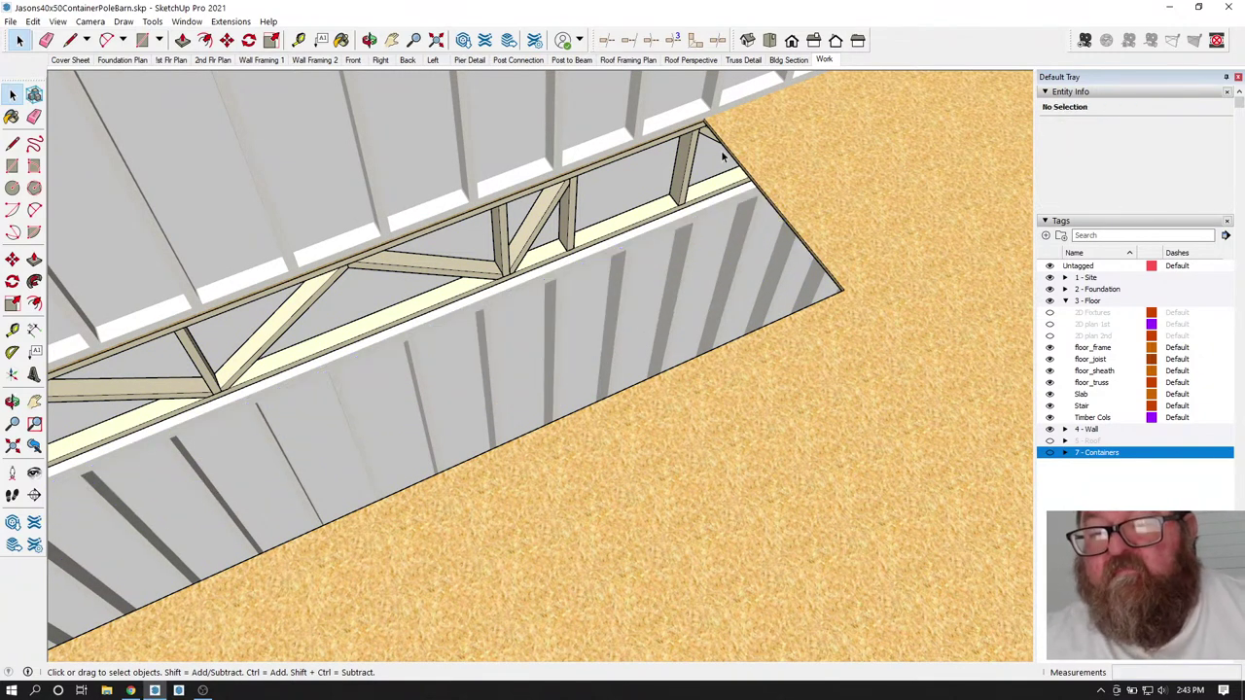
{"action": "scroll", "coordinate": [722, 158], "scroll_direction": "down", "scroll_amount": 1}
{"action": "left_click", "coordinate": [369, 39]}
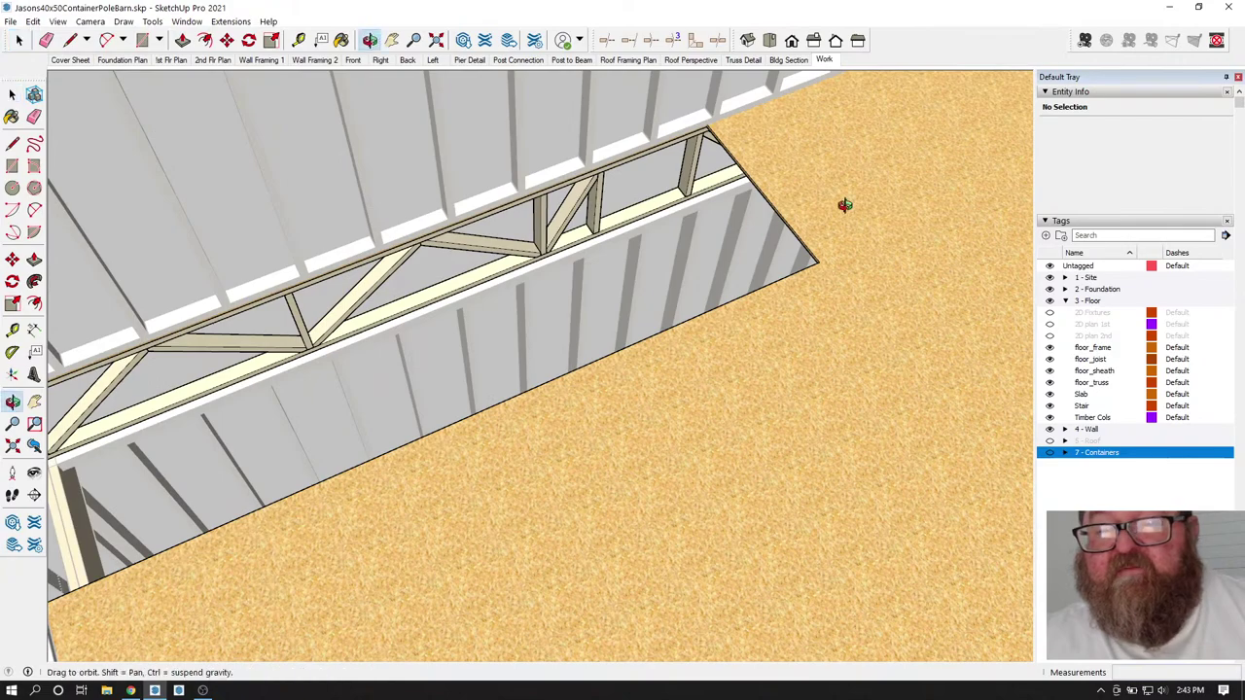
{"action": "left_click_drag", "start_coordinate": [839, 197], "coordinate": [784, 338]}
{"action": "left_click_drag", "start_coordinate": [855, 94], "coordinate": [840, 228]}
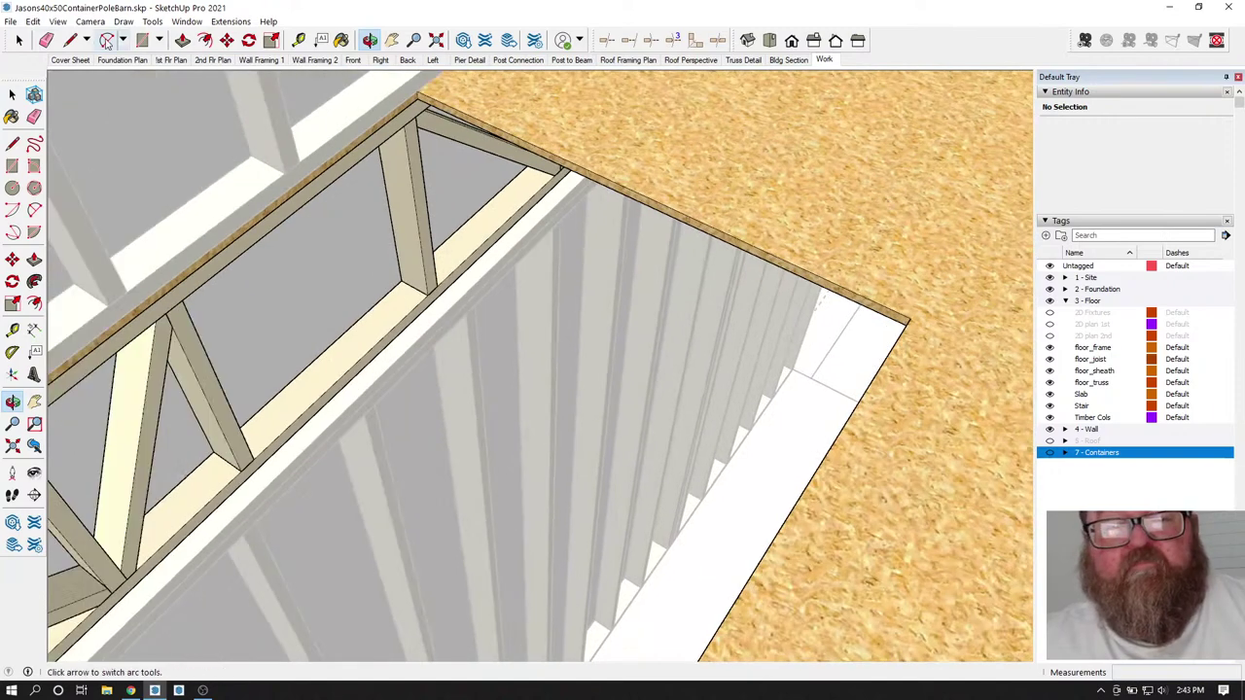
{"action": "left_click", "coordinate": [141, 40]}
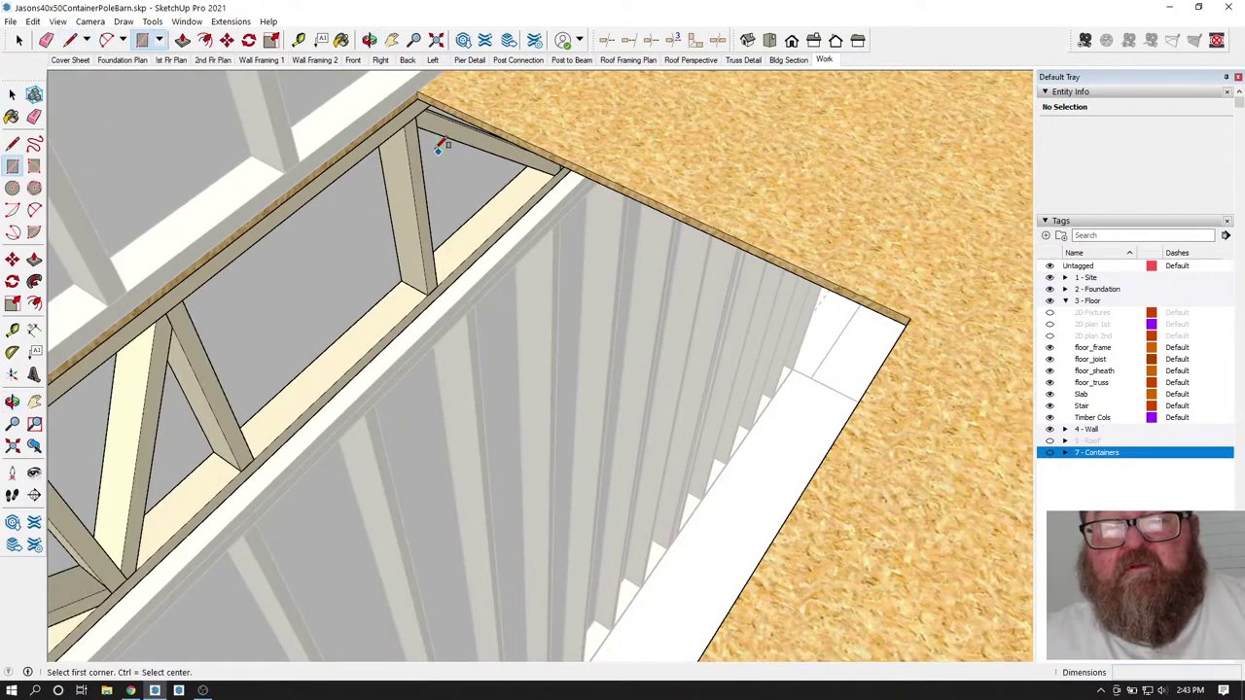
{"action": "left_click", "coordinate": [418, 99]}
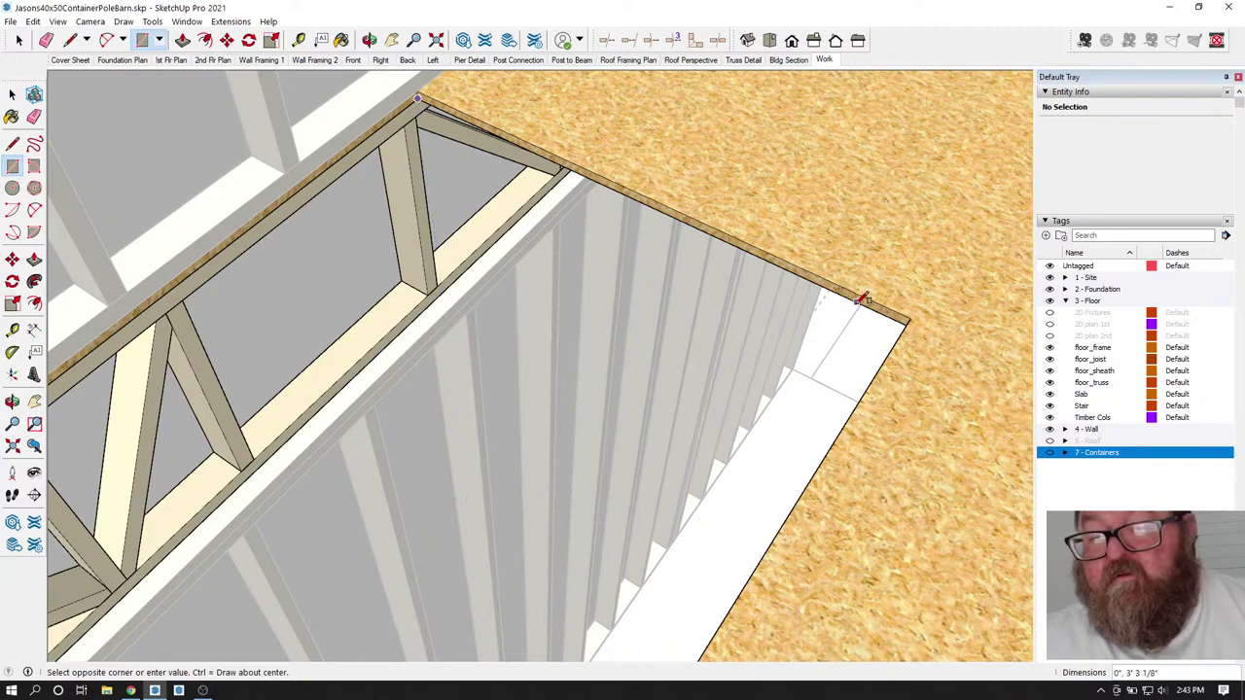
{"action": "left_click", "coordinate": [369, 40]}
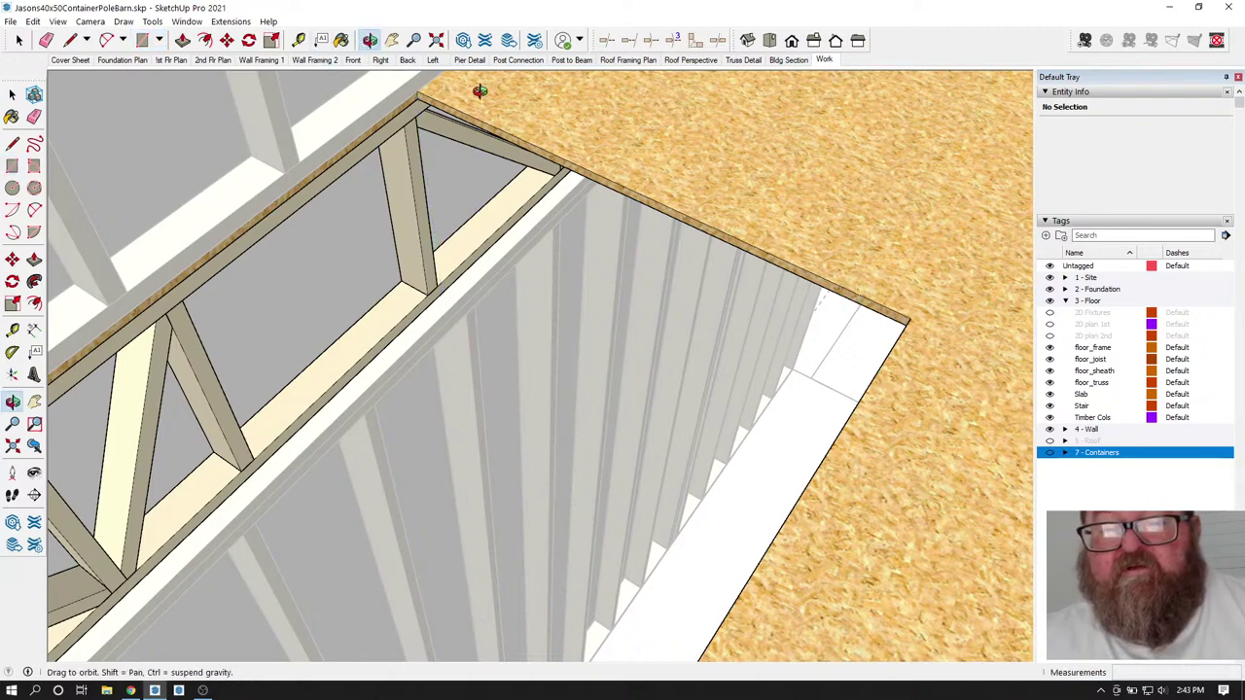
{"action": "left_click_drag", "start_coordinate": [486, 101], "coordinate": [670, 176]}
{"action": "right_click", "coordinate": [621, 170]}
{"action": "left_click", "coordinate": [642, 183]}
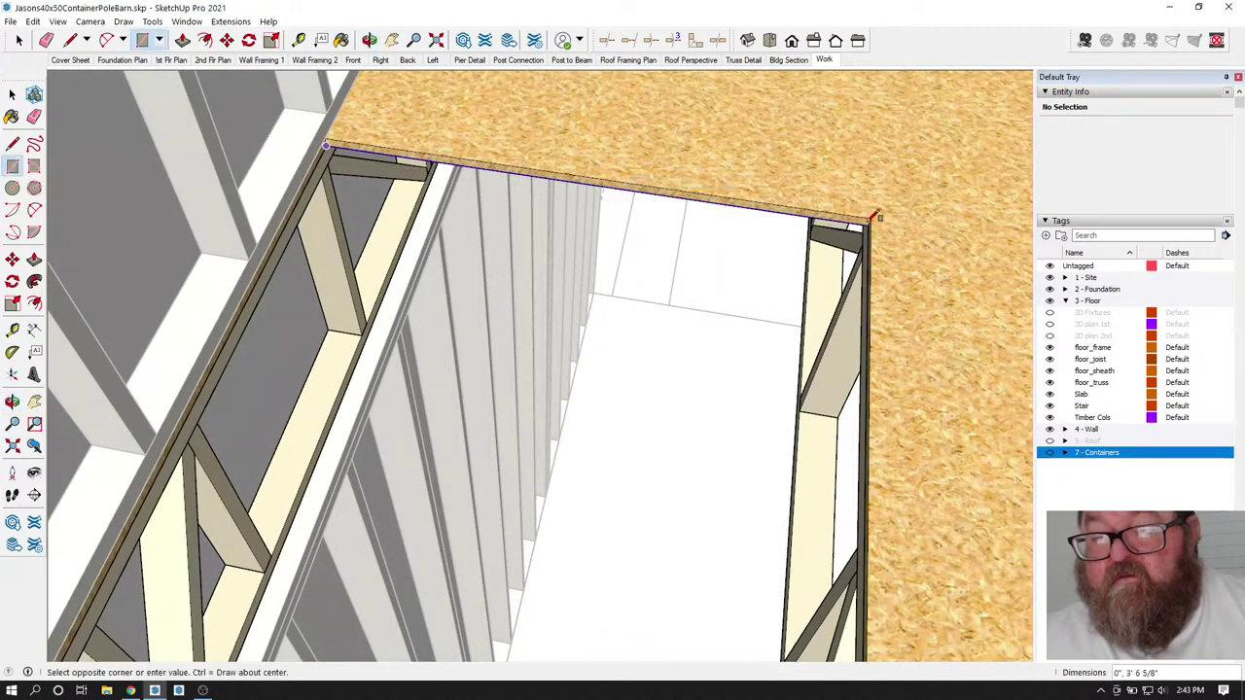
{"action": "scroll", "coordinate": [846, 245], "scroll_direction": "up", "scroll_amount": 4}
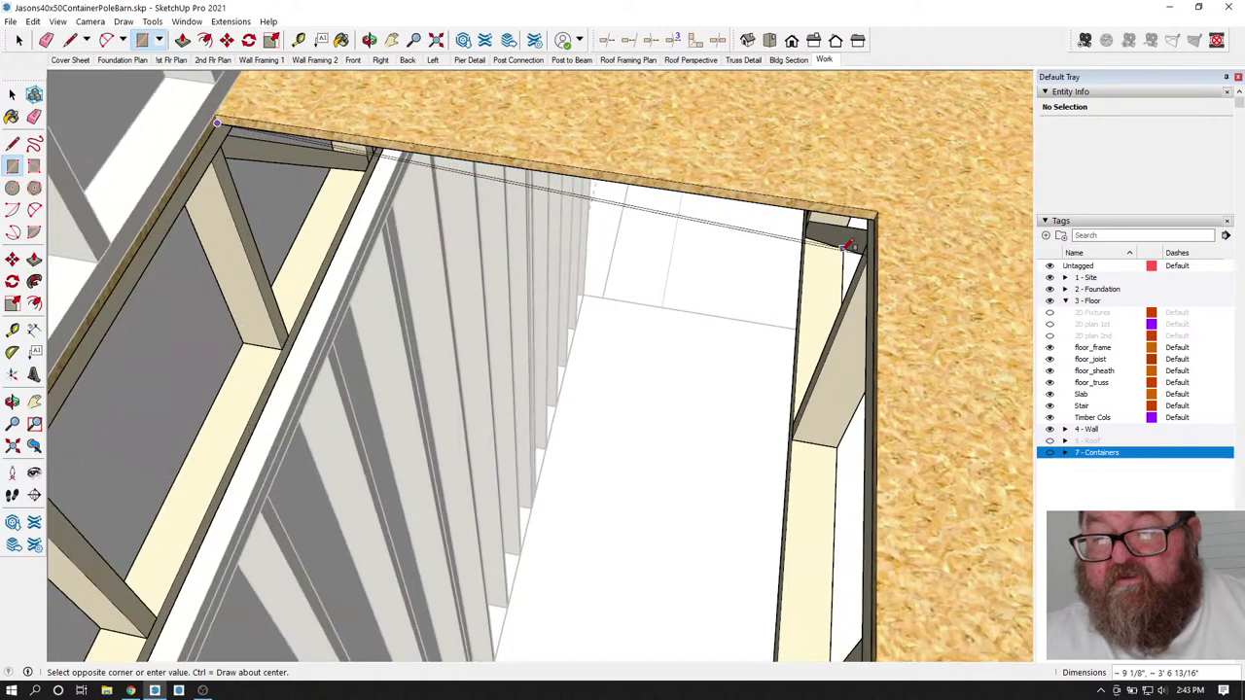
{"action": "scroll", "coordinate": [848, 245], "scroll_direction": "up", "scroll_amount": 2}
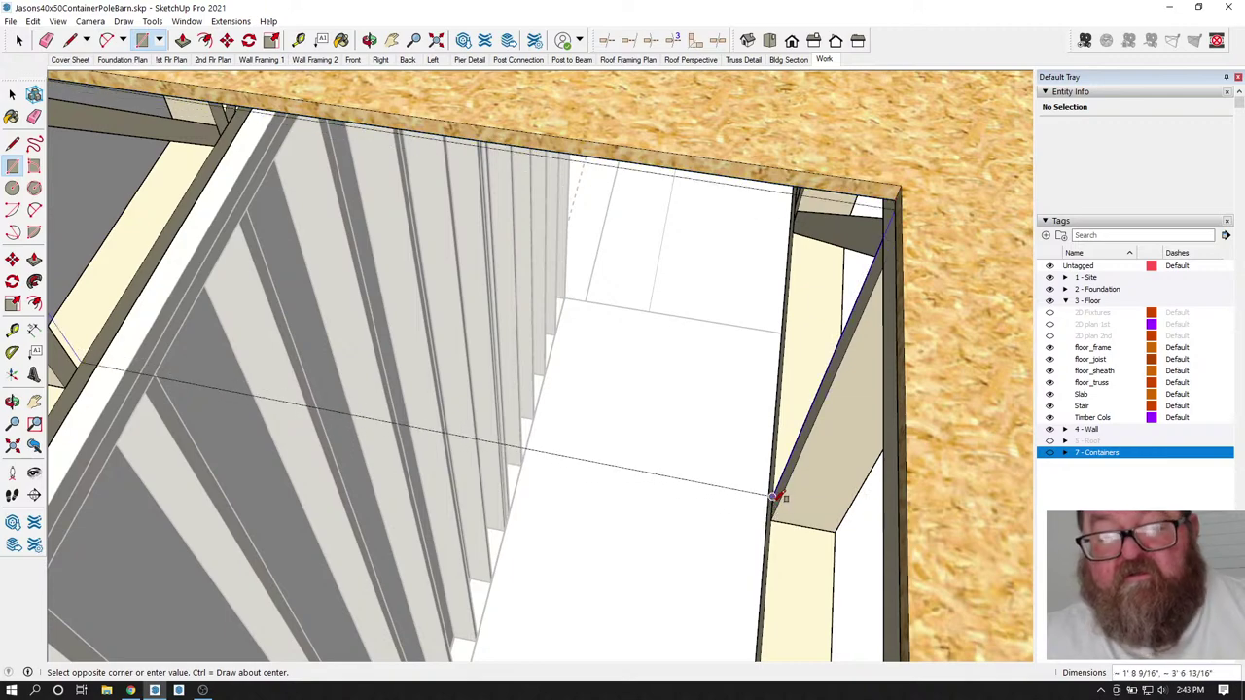
{"action": "key", "text": "Escape"}
{"action": "scroll", "coordinate": [773, 491], "scroll_direction": "down", "scroll_amount": 2}
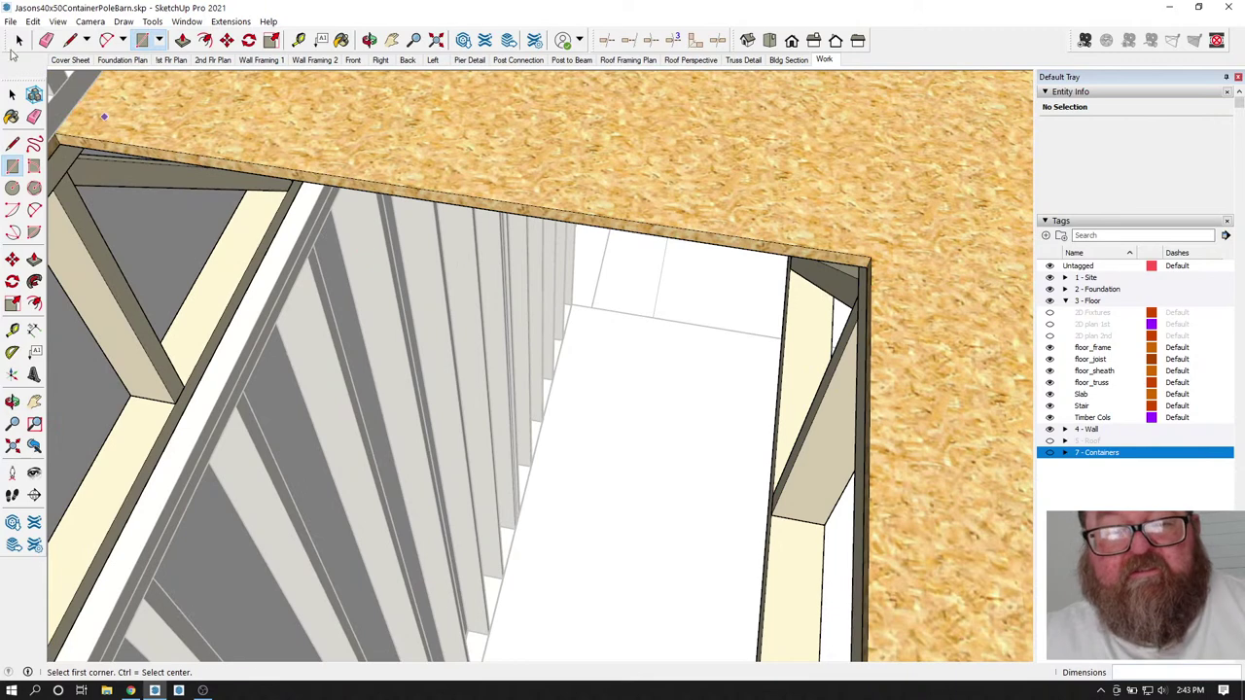
- Draw a 2' vertical line from the opening's wall-side end corner down to the truss's bottom
{"action": "left_click", "coordinate": [70, 40]}
{"action": "left_click", "coordinate": [60, 139]}
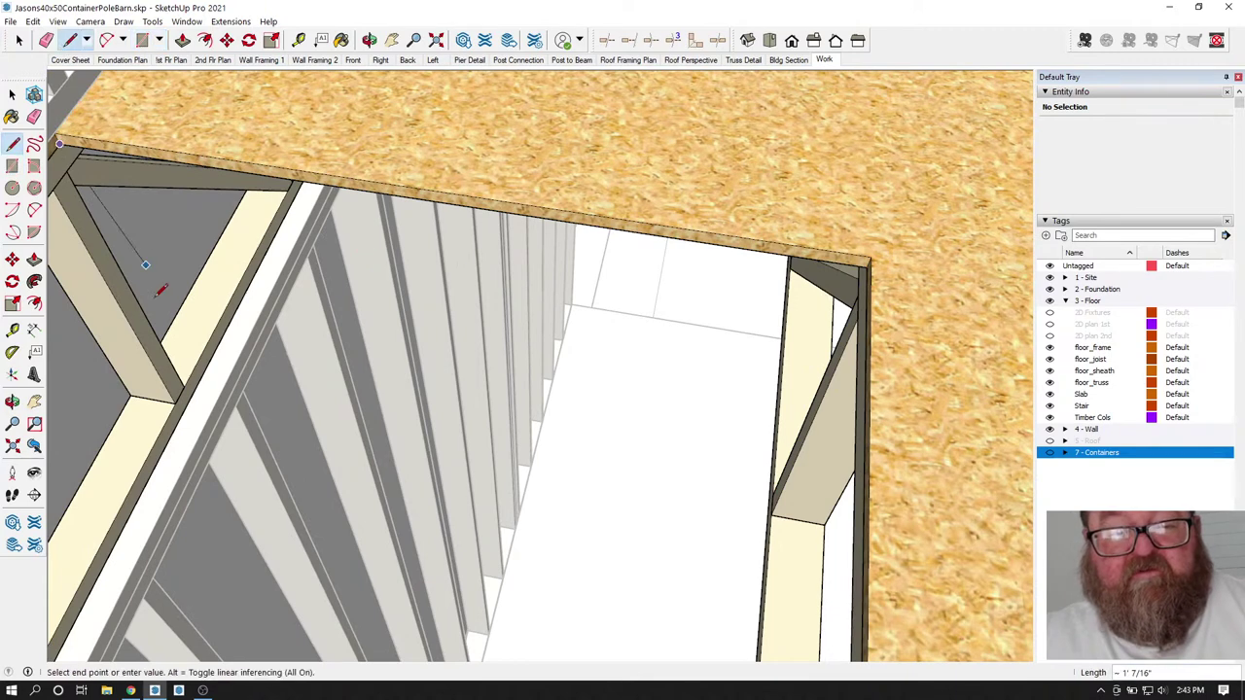
{"action": "left_click", "coordinate": [197, 391]}
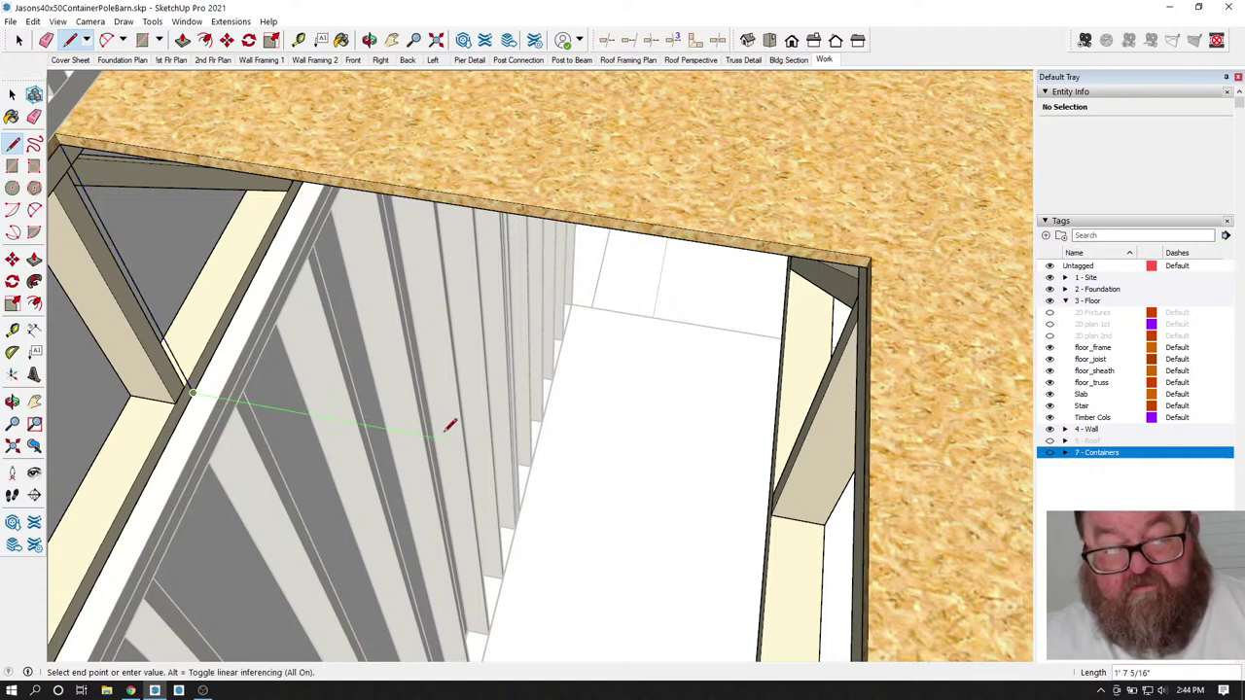
{"action": "left_click", "coordinate": [772, 500]}
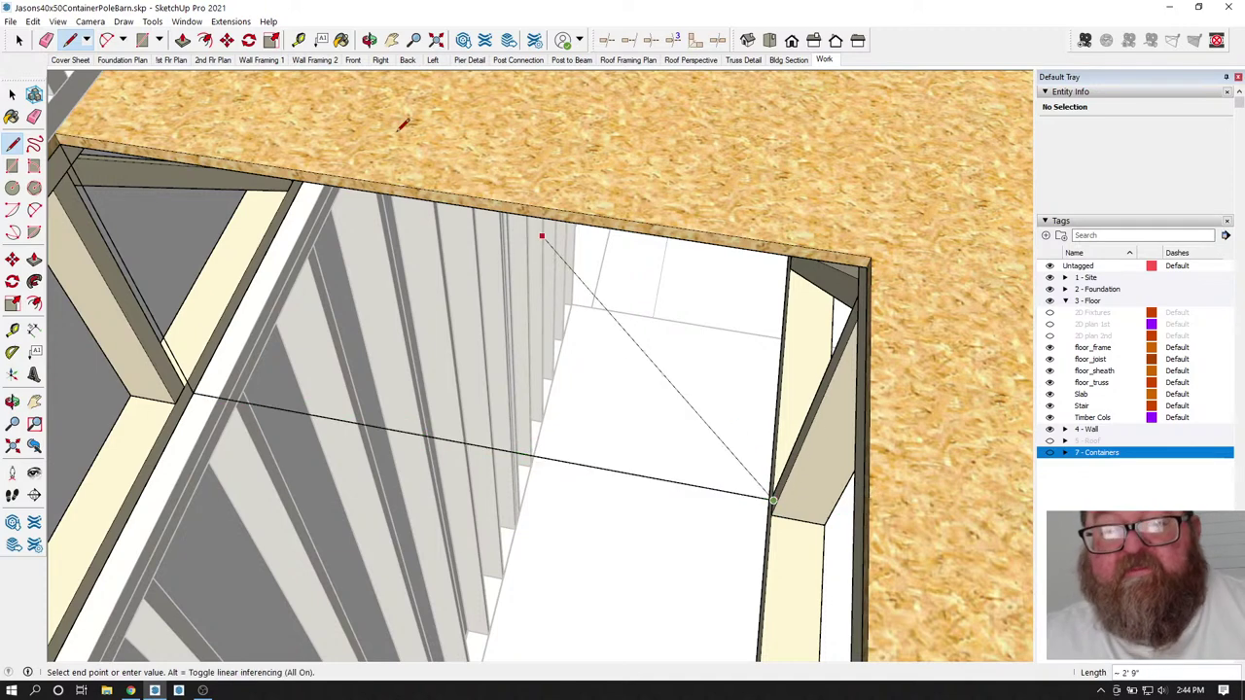
{"action": "left_click", "coordinate": [369, 40]}
{"action": "left_click_drag", "start_coordinate": [544, 155], "coordinate": [699, 147]}
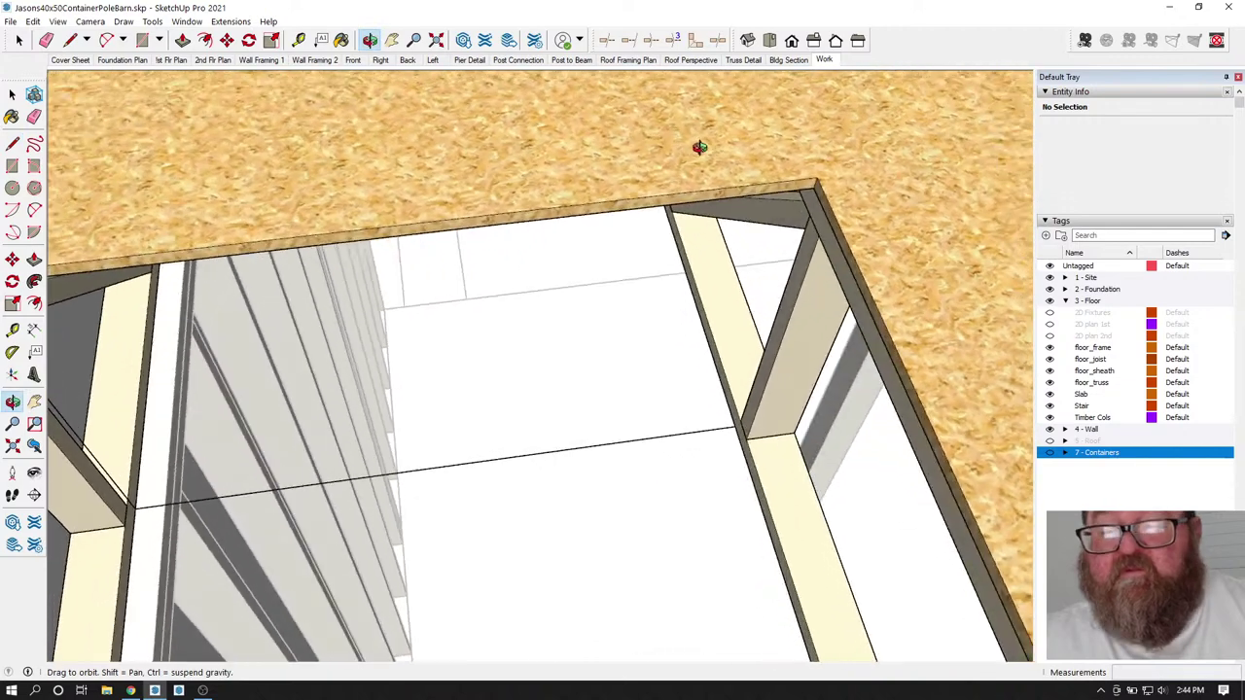
{"action": "right_click", "coordinate": [693, 356]}
{"action": "left_click", "coordinate": [725, 369]}
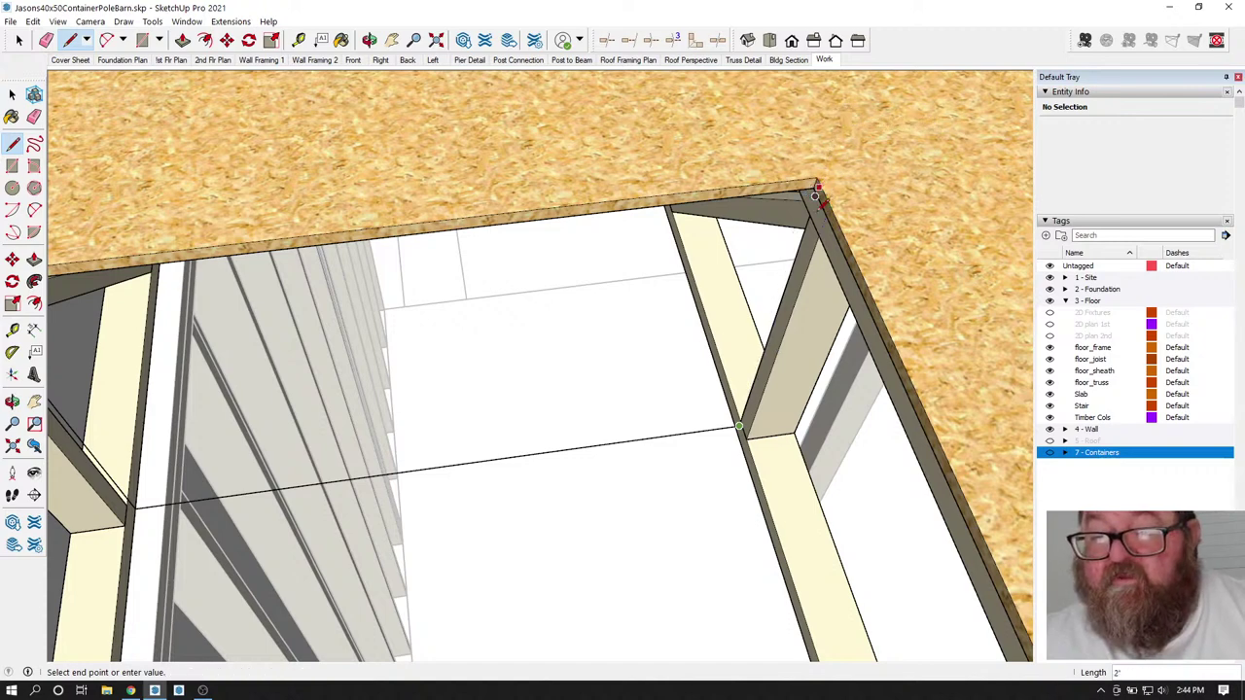
{"action": "key", "text": "Escape"}
{"action": "scroll", "coordinate": [747, 328], "scroll_direction": "down", "scroll_amount": 2}
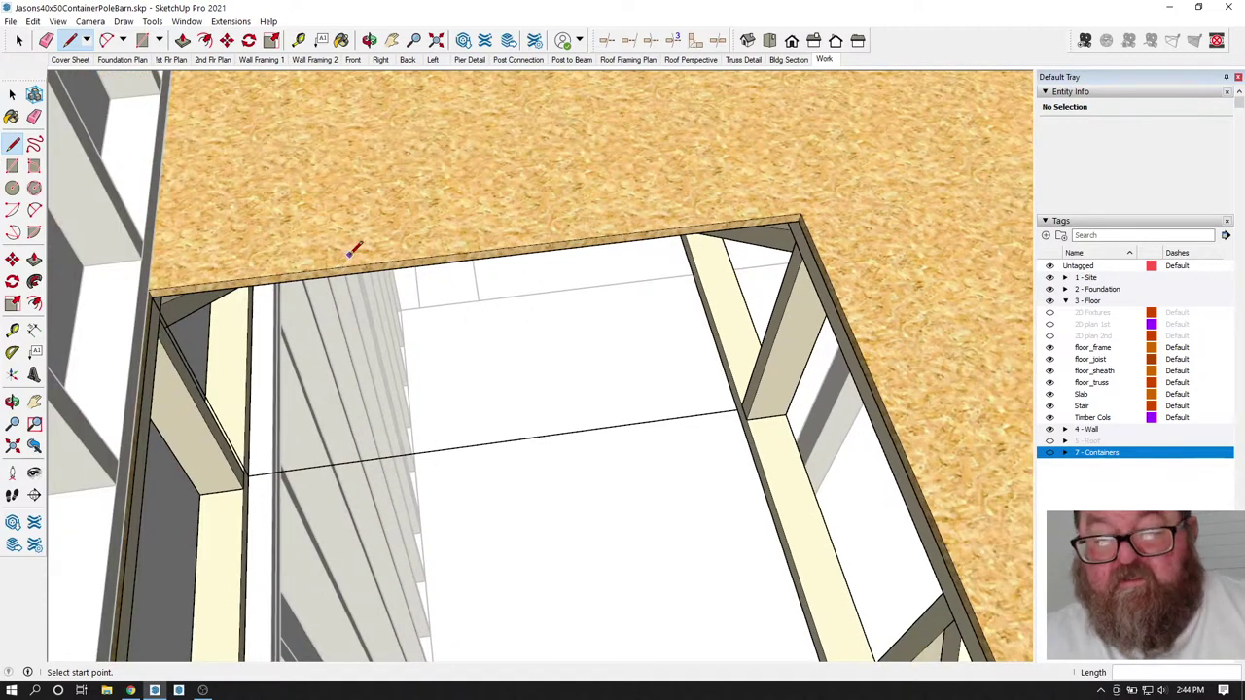
- Complete the end panel's outline across to the opposite truss, up to the sheathing's underside and back to the starting corner
{"action": "scroll", "coordinate": [267, 439], "scroll_direction": "up", "scroll_amount": 4}
{"action": "scroll", "coordinate": [258, 461], "scroll_direction": "up", "scroll_amount": 1}
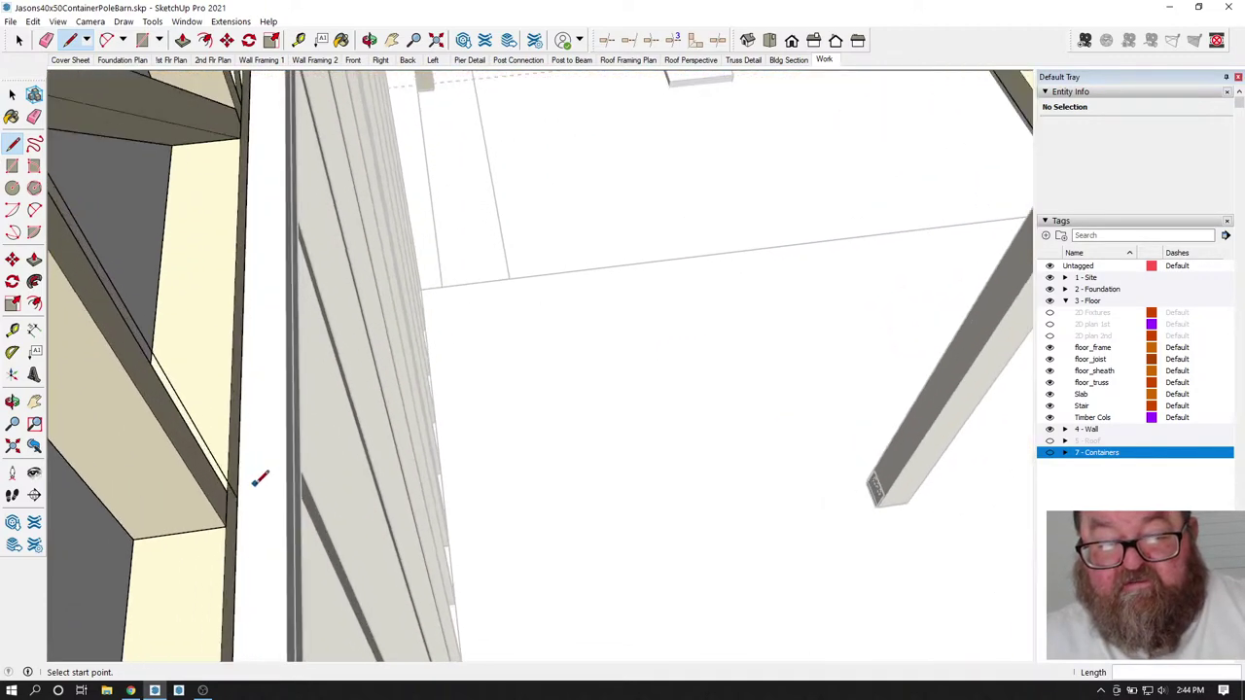
{"action": "left_click", "coordinate": [236, 494]}
{"action": "scroll", "coordinate": [238, 496], "scroll_direction": "down", "scroll_amount": 3}
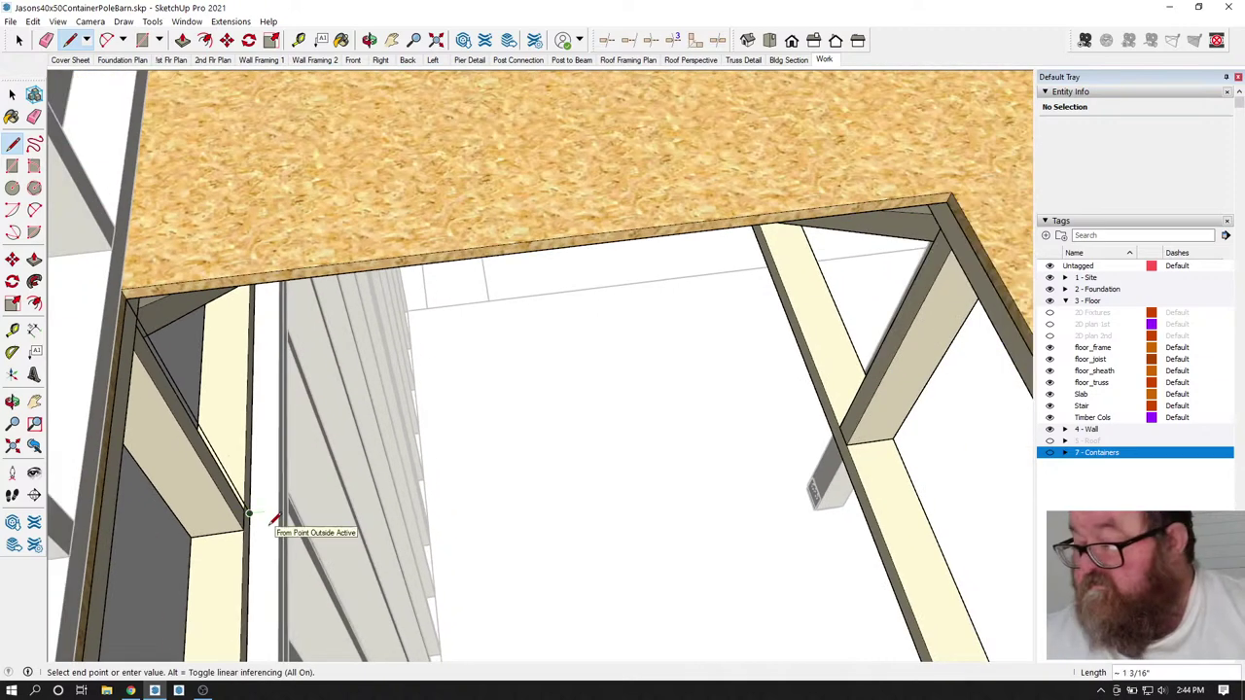
{"action": "key", "text": "Left"}
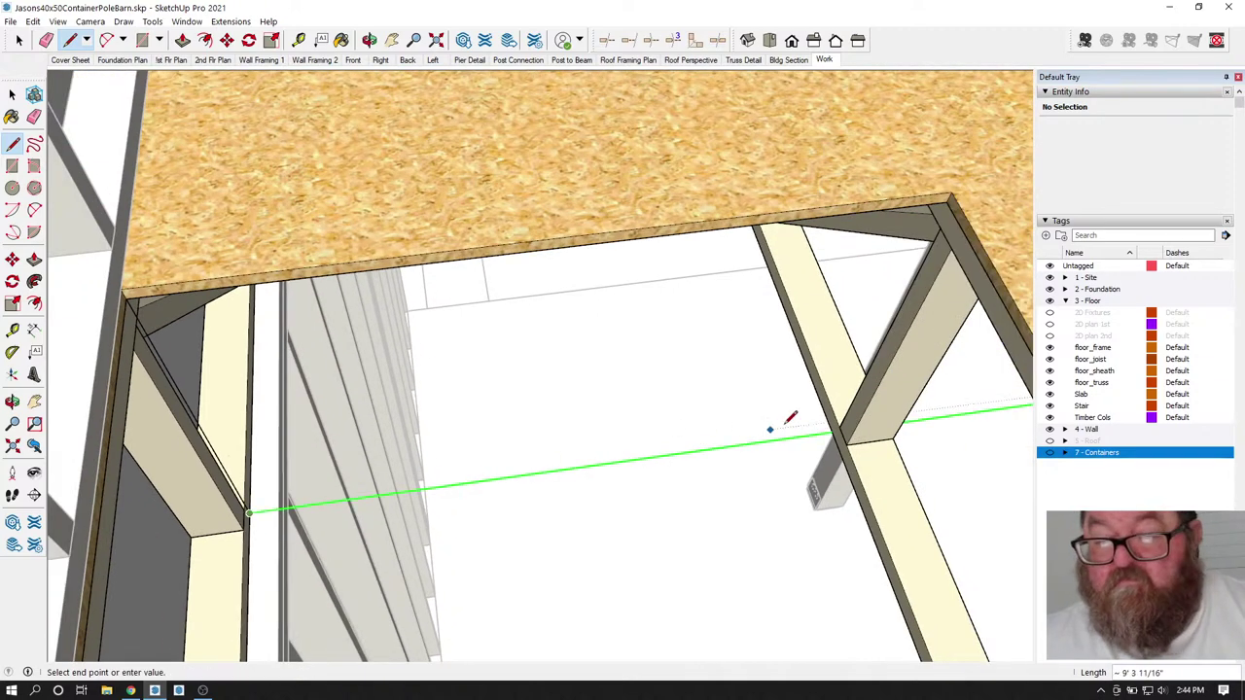
{"action": "left_click", "coordinate": [849, 455]}
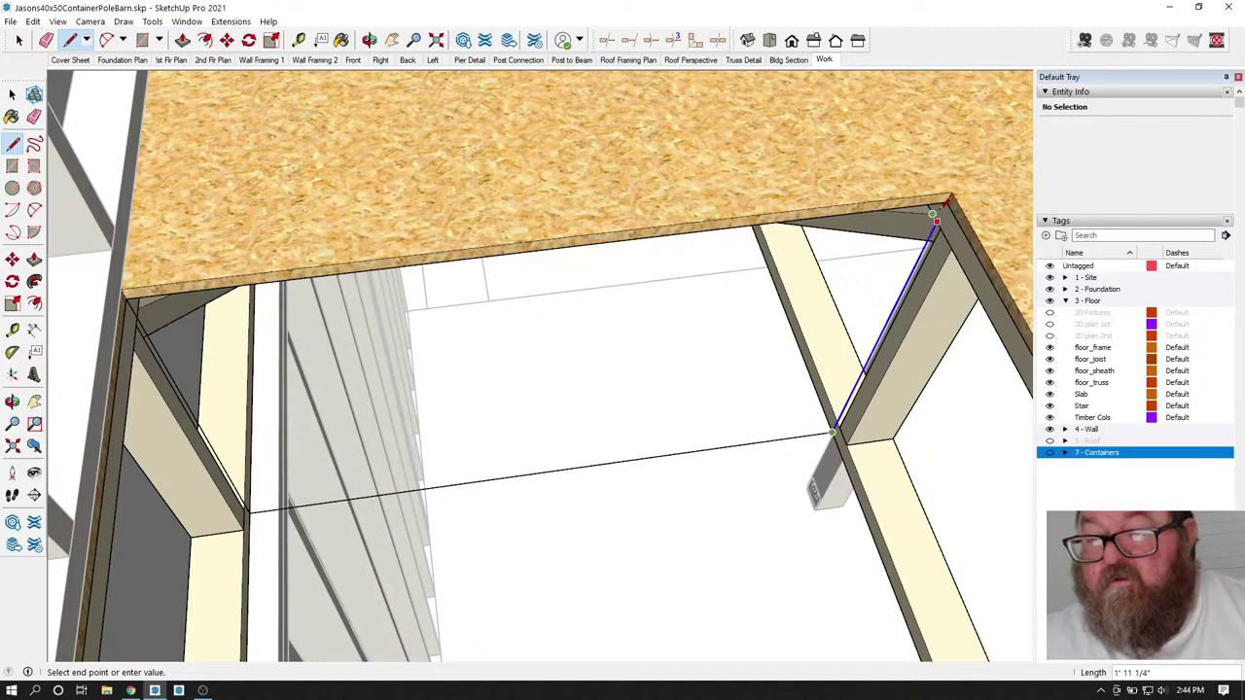
{"action": "left_click", "coordinate": [948, 199]}
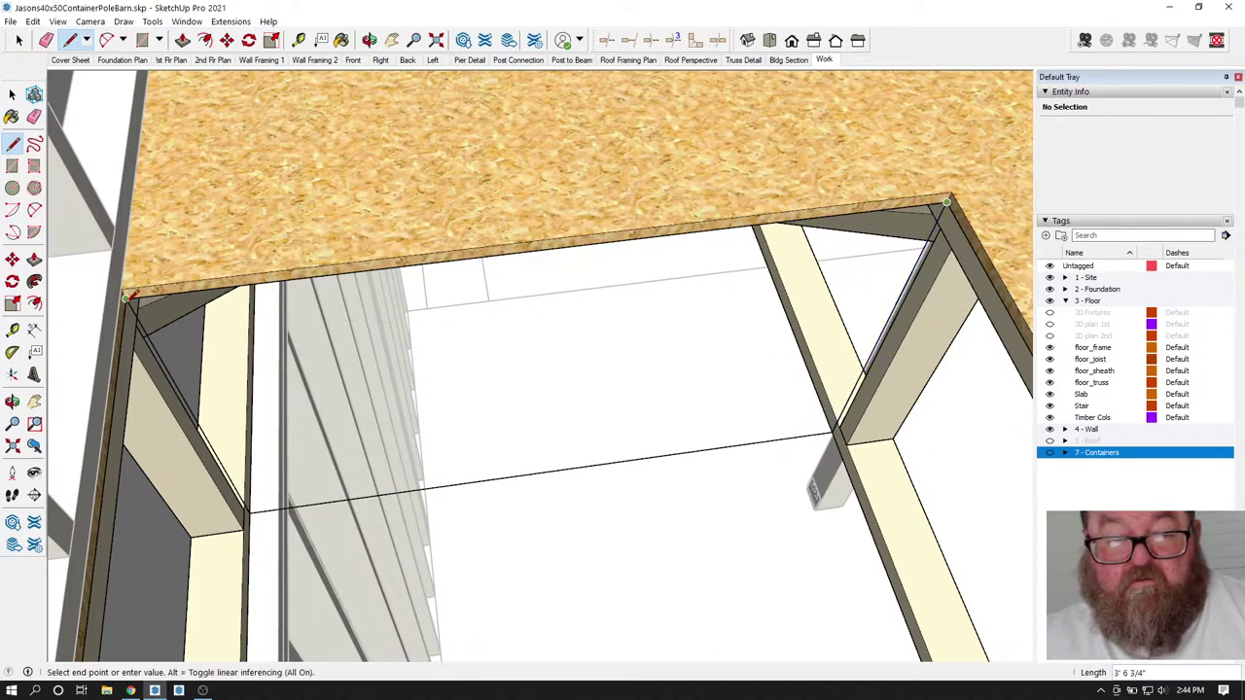
{"action": "left_click", "coordinate": [127, 296]}
- Group the new end face with its edges and open the group for editing
{"action": "left_click", "coordinate": [19, 40]}
{"action": "double_click", "coordinate": [479, 395]}
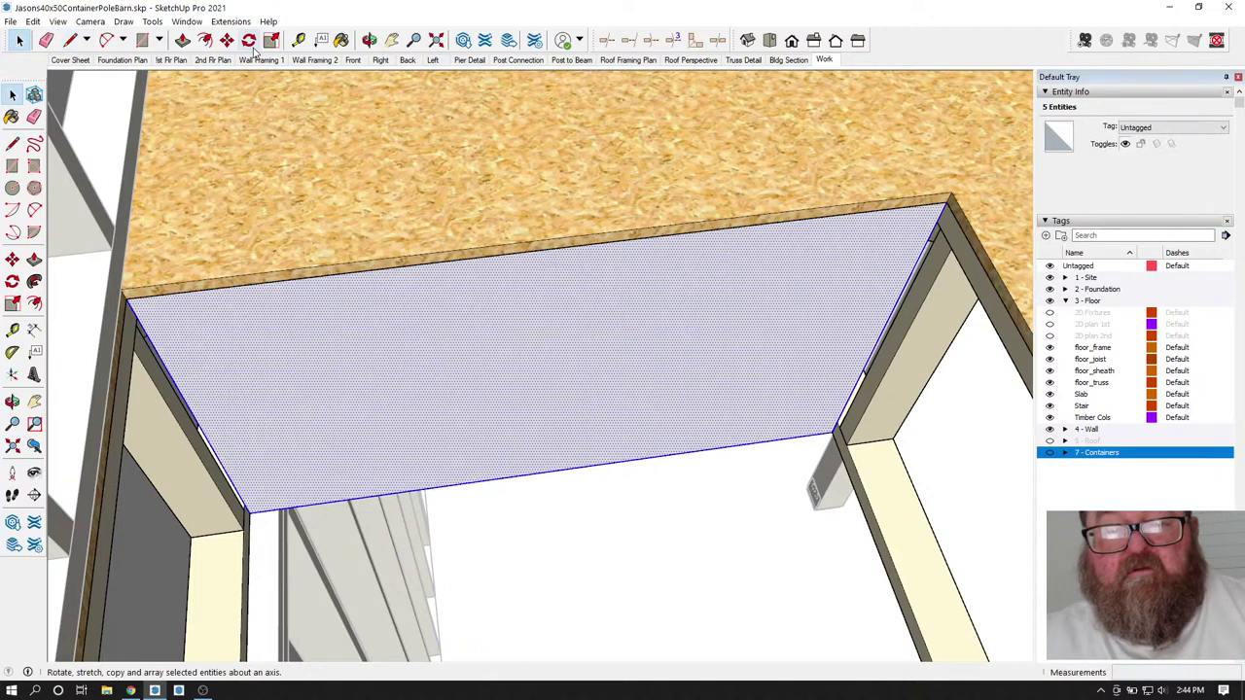
{"action": "right_click", "coordinate": [332, 410]}
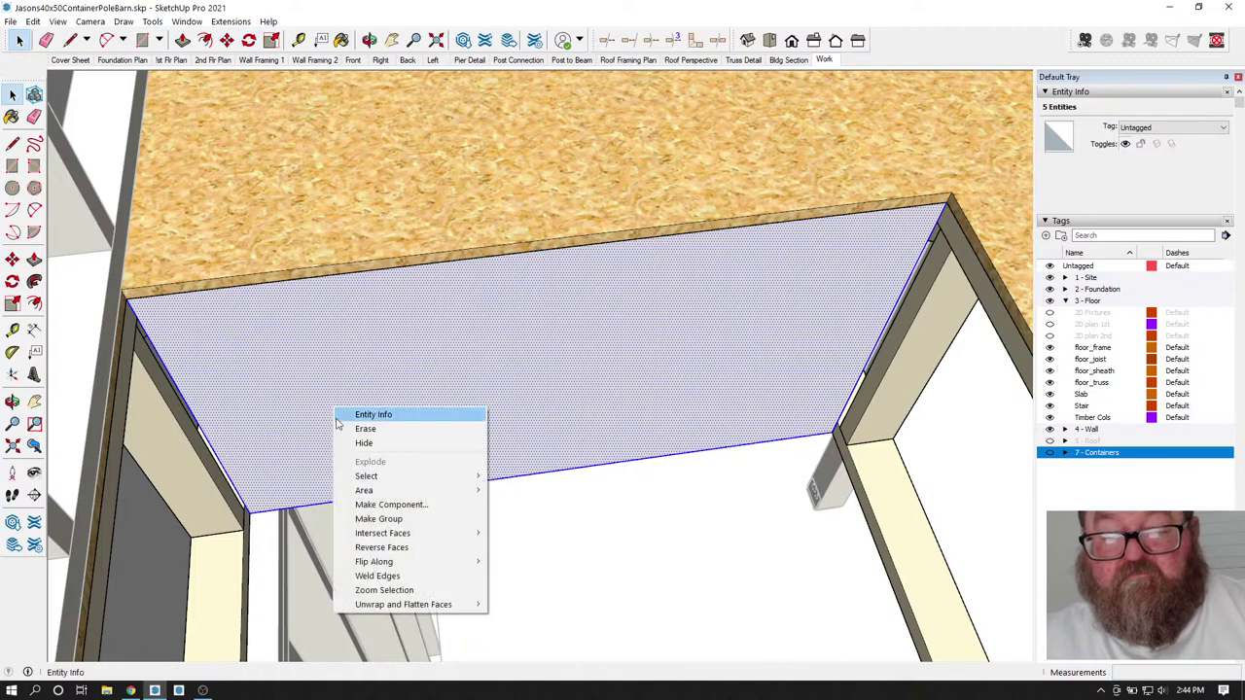
{"action": "left_click", "coordinate": [408, 518]}
{"action": "triple_click", "coordinate": [386, 385]}
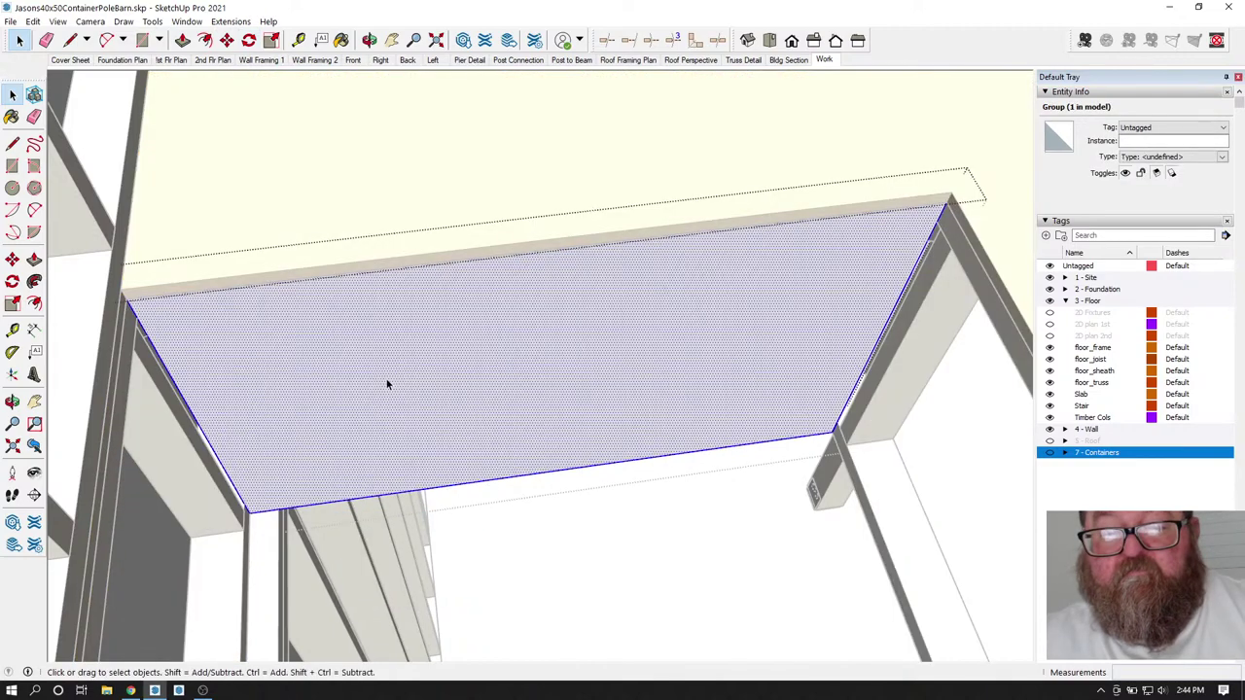
- Thicken the end panel by 3/4" with Push/Pull and close its group
{"action": "left_click", "coordinate": [183, 40]}
{"action": "left_click", "coordinate": [467, 371]}
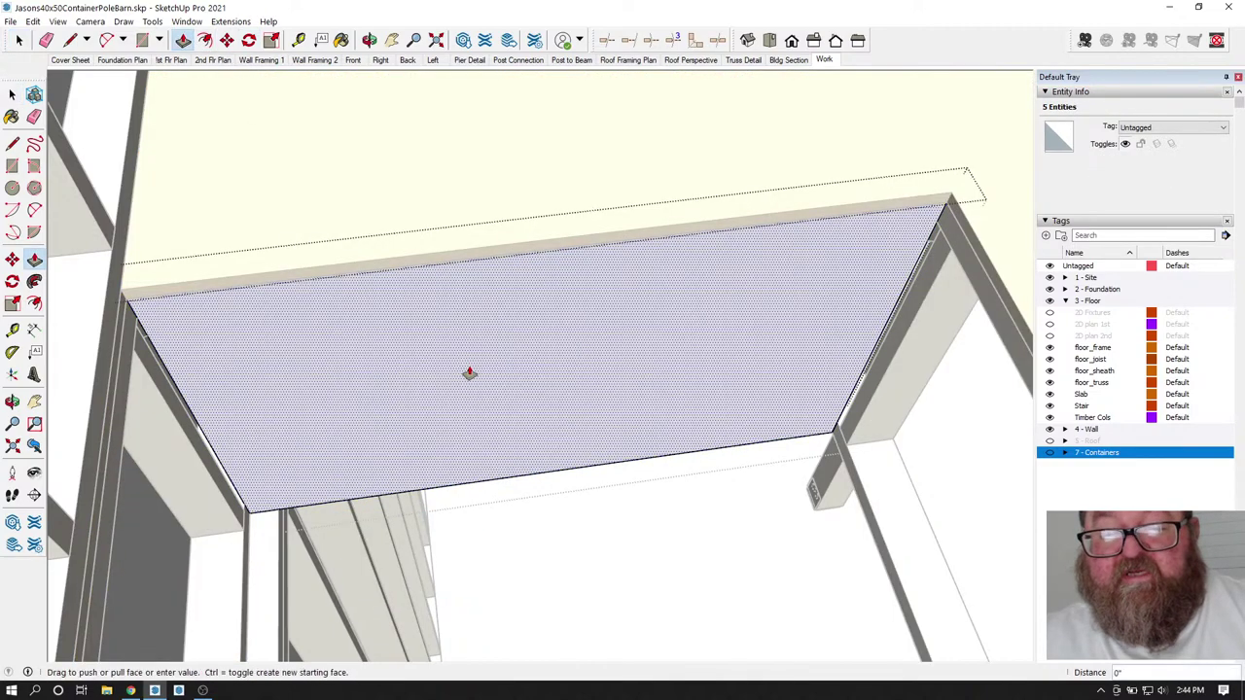
{"action": "left_click", "coordinate": [471, 329]}
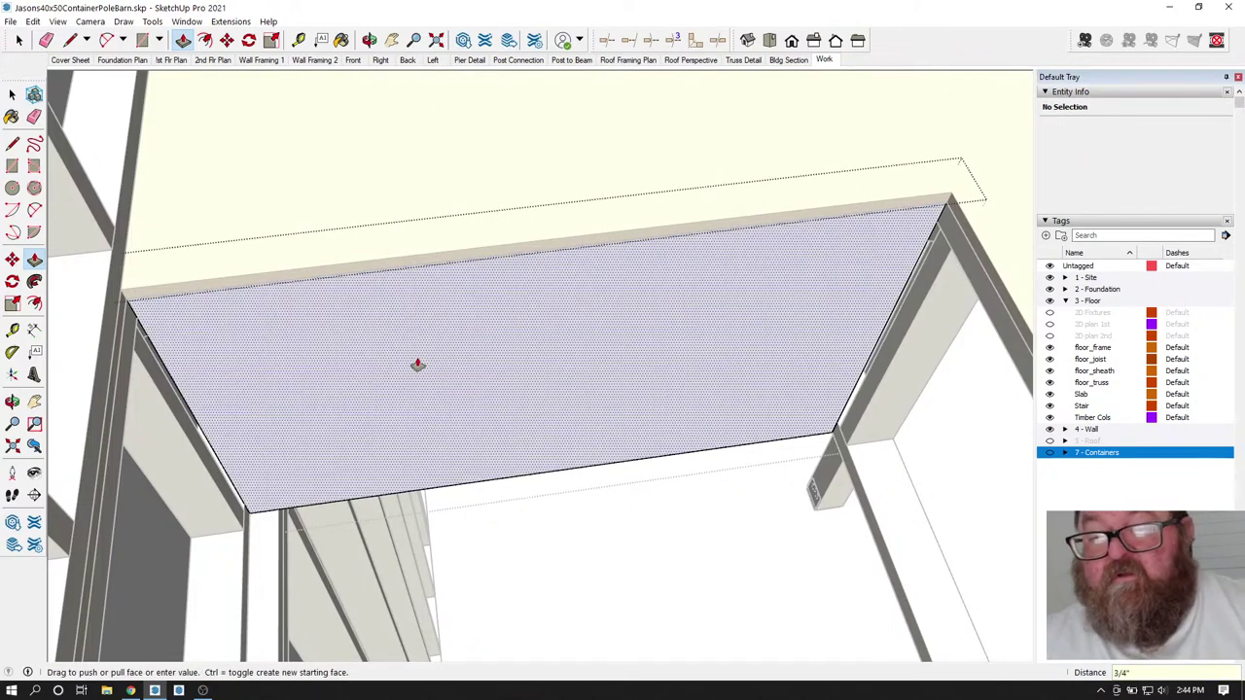
{"action": "scroll", "coordinate": [410, 402], "scroll_direction": "down", "scroll_amount": 2}
{"action": "left_click", "coordinate": [19, 40]}
{"action": "left_click", "coordinate": [429, 195]}
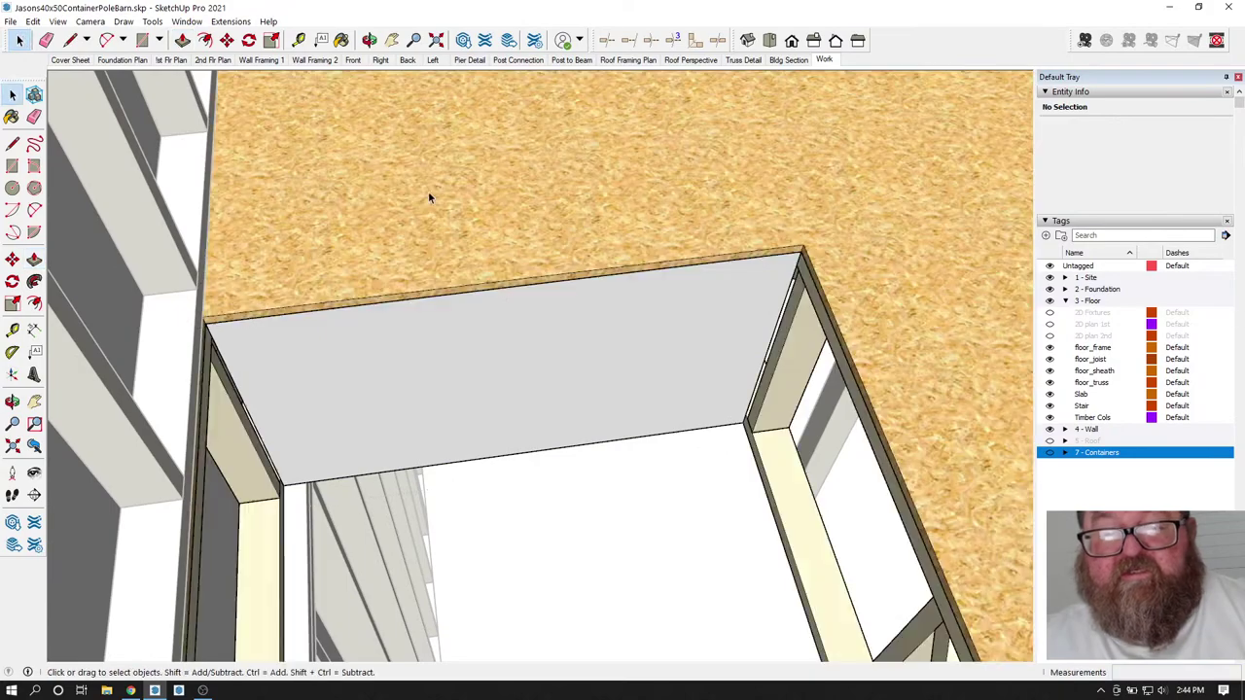
- Examine the closed end of the stair opening and the floor trusses around it from above and outside
{"action": "scroll", "coordinate": [438, 234], "scroll_direction": "down", "scroll_amount": 2}
{"action": "middle_click_drag", "start_coordinate": [437, 232], "coordinate": [520, 267]}
{"action": "scroll", "coordinate": [537, 227], "scroll_direction": "up", "scroll_amount": 2}
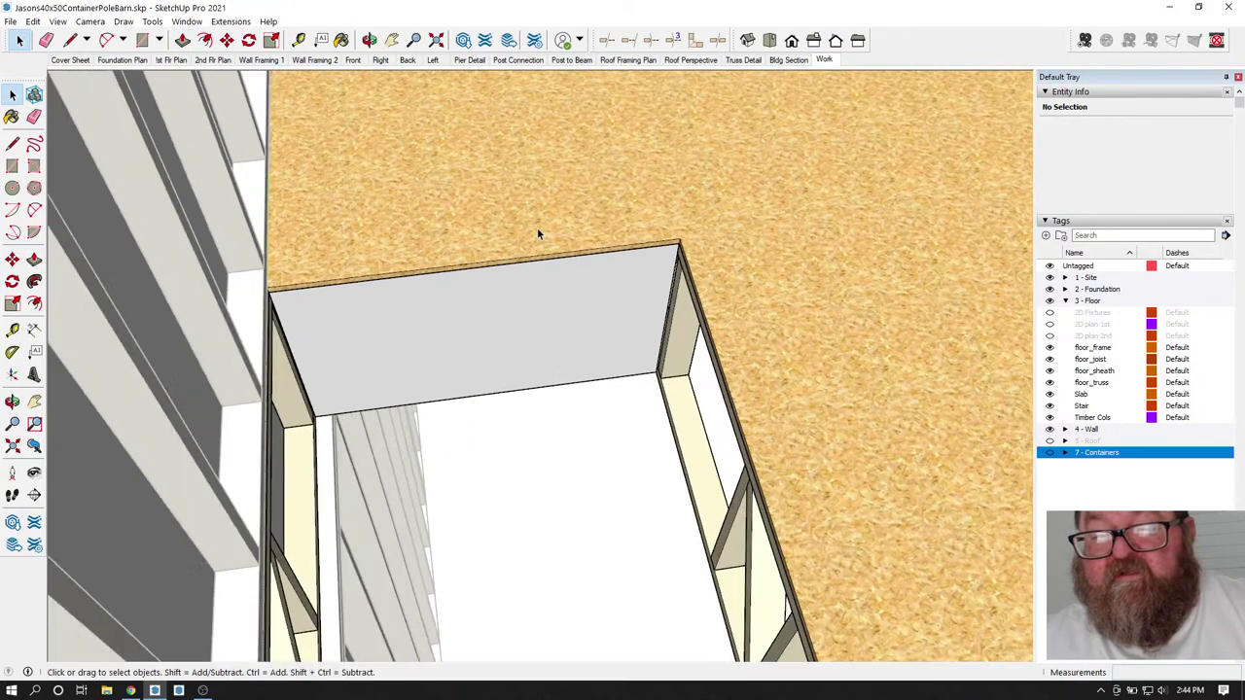
{"action": "left_click", "coordinate": [369, 41]}
{"action": "left_click_drag", "start_coordinate": [417, 103], "coordinate": [505, 457]}
{"action": "scroll", "coordinate": [862, 464], "scroll_direction": "down", "scroll_amount": 3}
{"action": "scroll", "coordinate": [416, 454], "scroll_direction": "up", "scroll_amount": 4}
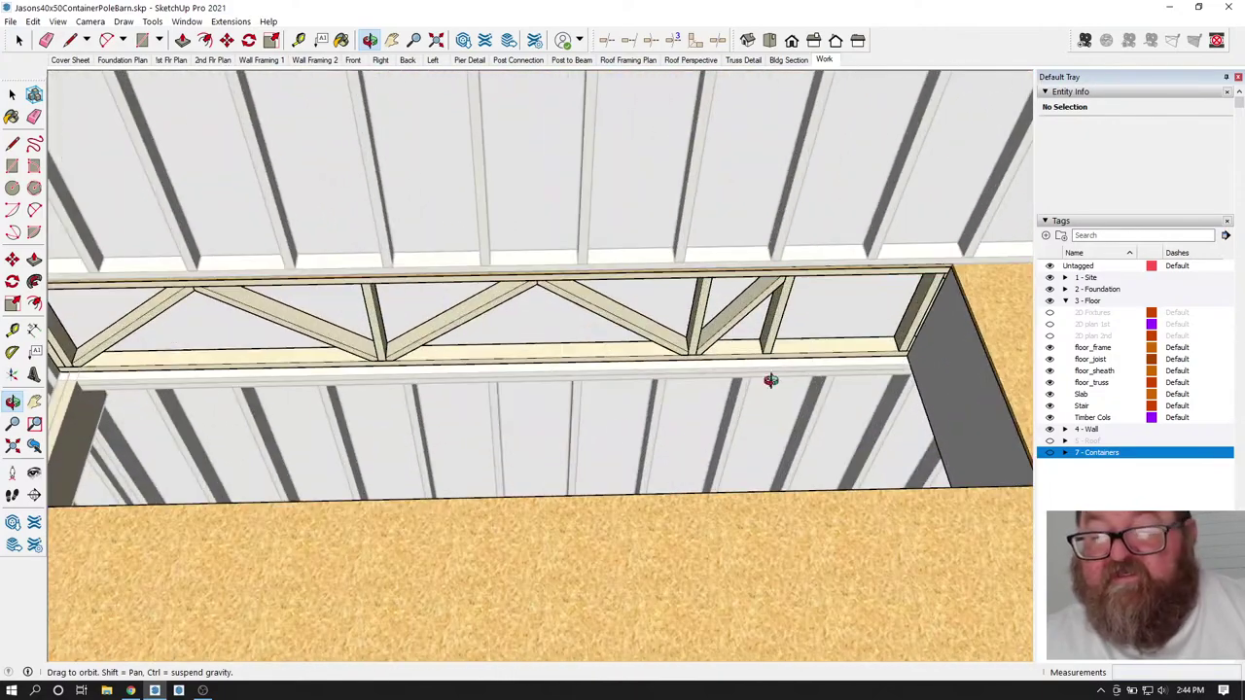
{"action": "scroll", "coordinate": [891, 353], "scroll_direction": "down", "scroll_amount": 3}
{"action": "left_click_drag", "start_coordinate": [736, 353], "coordinate": [675, 366]}
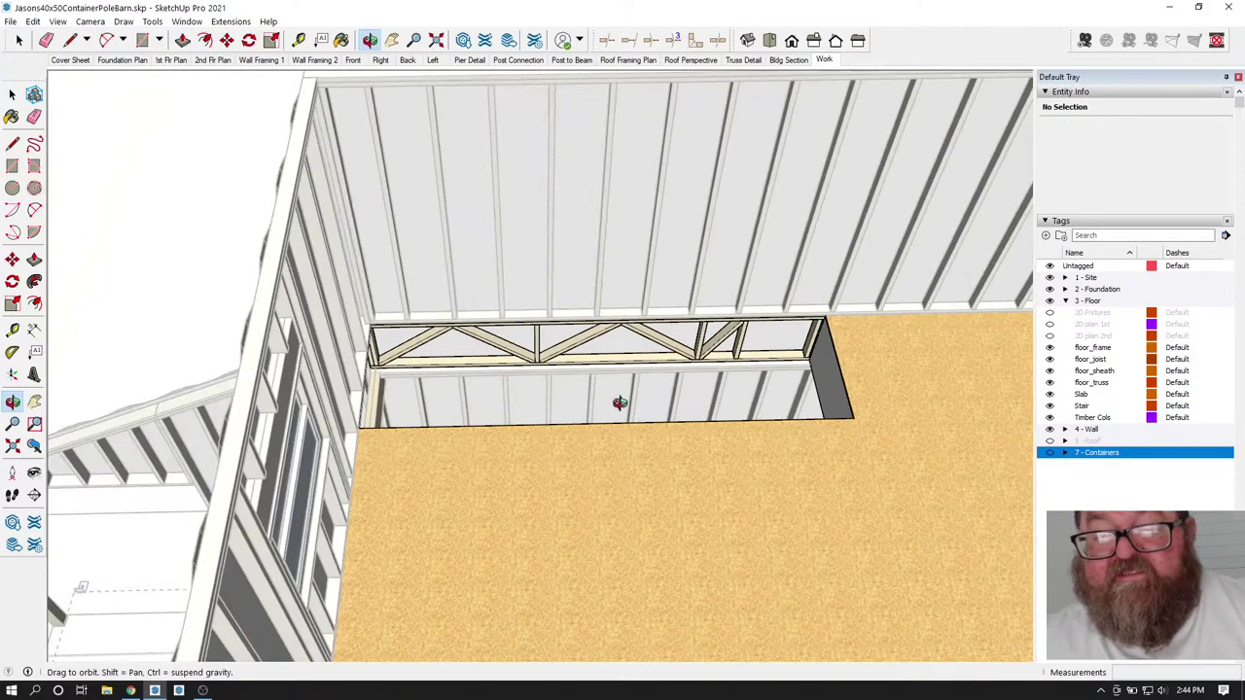
{"action": "scroll", "coordinate": [601, 410], "scroll_direction": "down", "scroll_amount": 3}
{"action": "left_click_drag", "start_coordinate": [725, 414], "coordinate": [607, 516]}
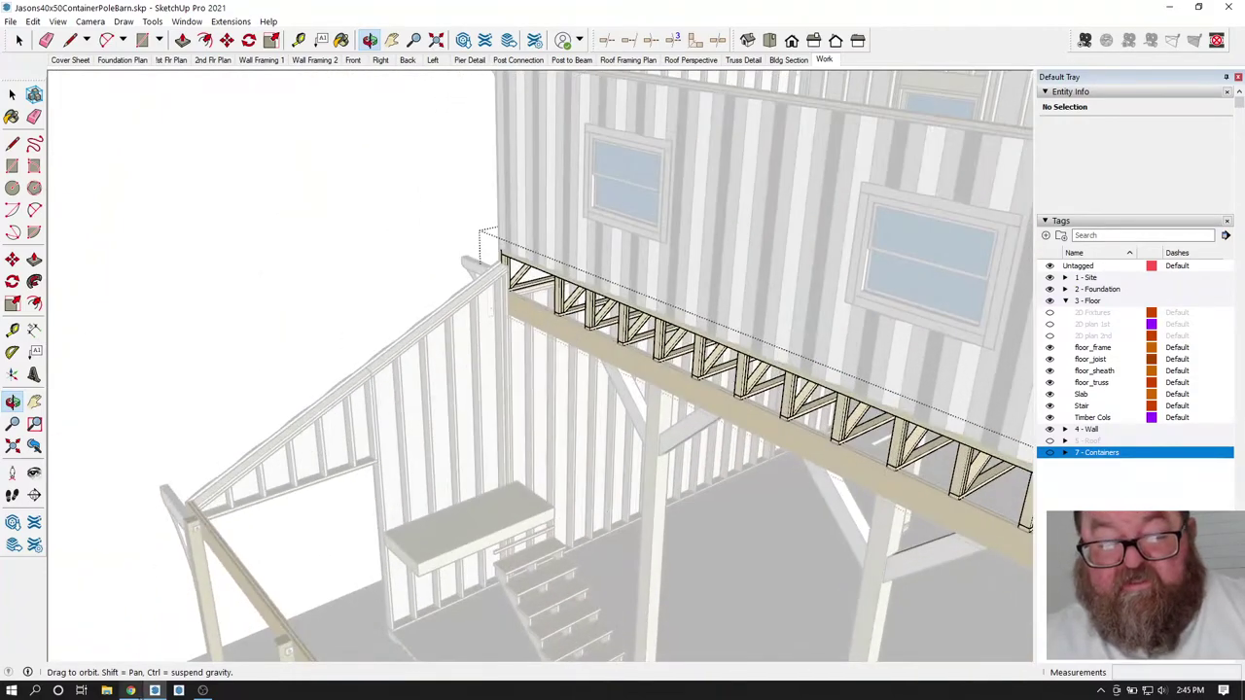
- Check the live stream's status and chat in YouTube Studio and return to SketchUp
{"action": "left_click", "coordinate": [131, 690]}
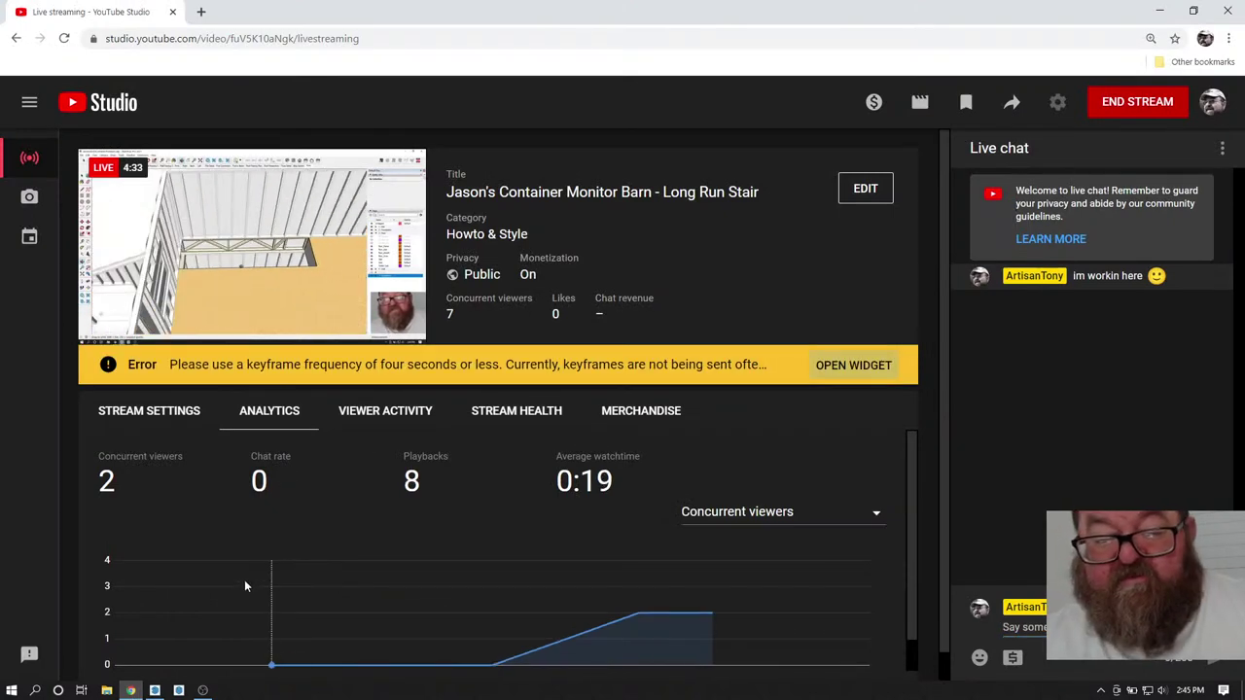
{"action": "left_click", "coordinate": [130, 690]}
- Close the open floor-truss group and clear the selection
{"action": "left_click_drag", "start_coordinate": [486, 409], "coordinate": [456, 437]}
{"action": "left_click", "coordinate": [19, 40]}
{"action": "scroll", "coordinate": [197, 201], "scroll_direction": "down", "scroll_amount": 5}
{"action": "left_click", "coordinate": [197, 200]}
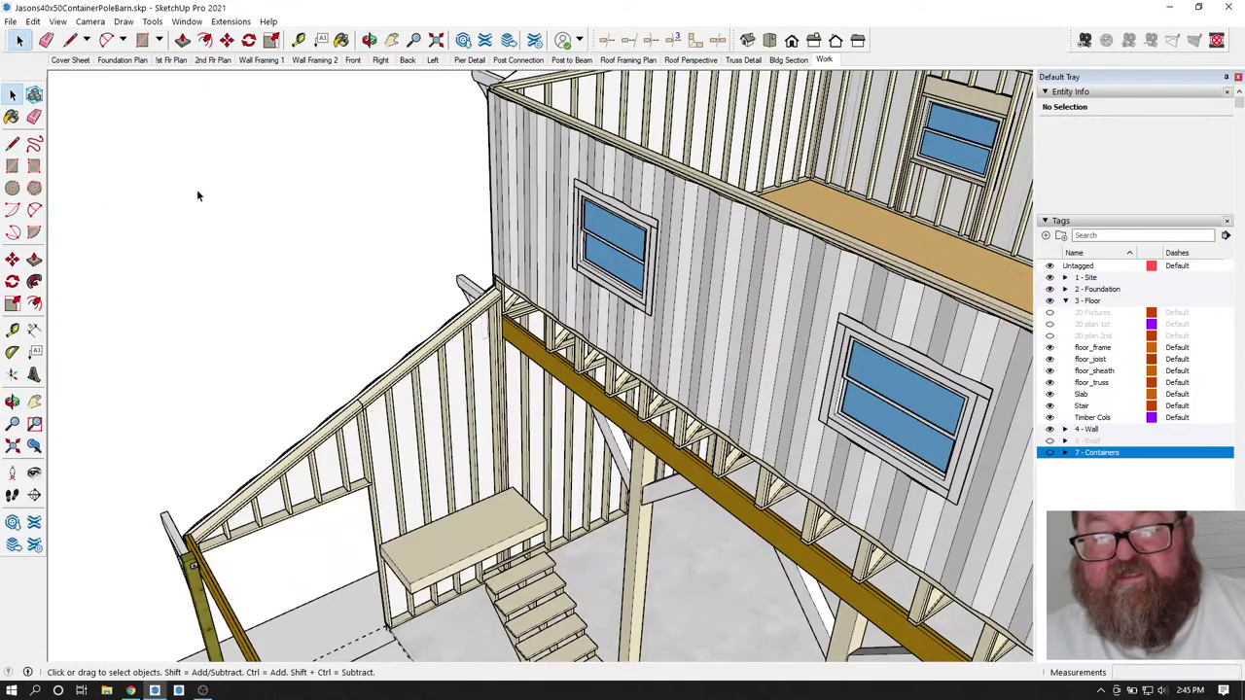
- Check the vertical drop below the closed end of the stair opening with a temporary line down from the floor edge
{"action": "scroll", "coordinate": [414, 326], "scroll_direction": "up", "scroll_amount": 3}
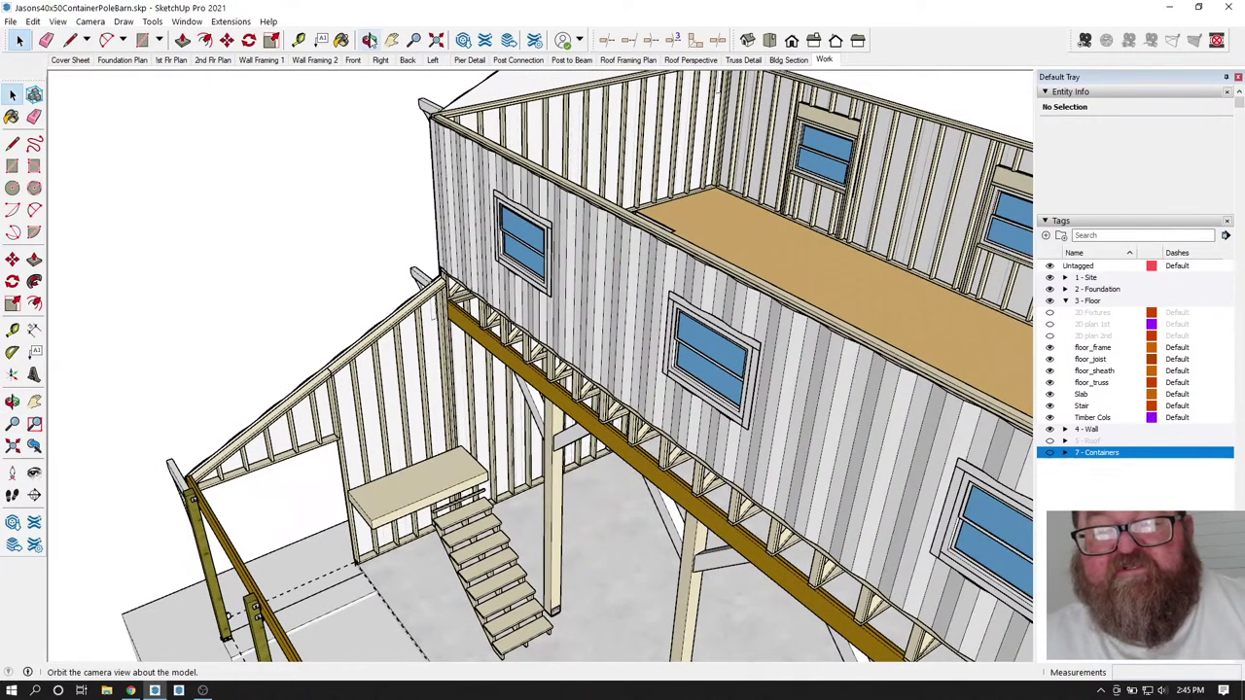
{"action": "left_click", "coordinate": [370, 40]}
{"action": "left_click_drag", "start_coordinate": [411, 278], "coordinate": [612, 456]}
{"action": "mouse_move", "coordinate": [547, 260]}
{"action": "left_mouse_down"}
{"action": "mouse_move", "coordinate": [555, 282]}
{"action": "mouse_move", "coordinate": [545, 272]}
{"action": "left_mouse_up"}
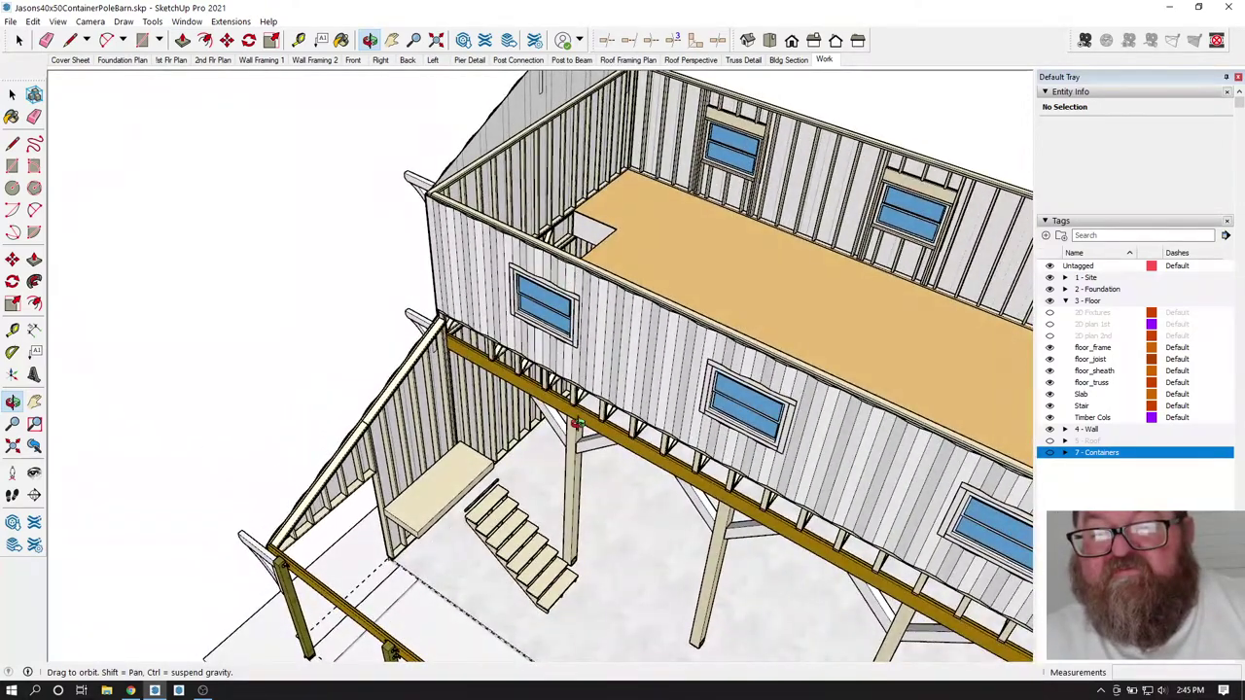
{"action": "left_click_drag", "start_coordinate": [574, 410], "coordinate": [669, 423]}
{"action": "scroll", "coordinate": [650, 175], "scroll_direction": "up", "scroll_amount": 2}
{"action": "scroll", "coordinate": [619, 177], "scroll_direction": "up", "scroll_amount": 4}
{"action": "mouse_move", "coordinate": [547, 214]}
{"action": "left_mouse_down"}
{"action": "mouse_move", "coordinate": [575, 269]}
{"action": "mouse_move", "coordinate": [600, 280]}
{"action": "mouse_move", "coordinate": [587, 275]}
{"action": "left_mouse_up"}
{"action": "key", "text": "l"}
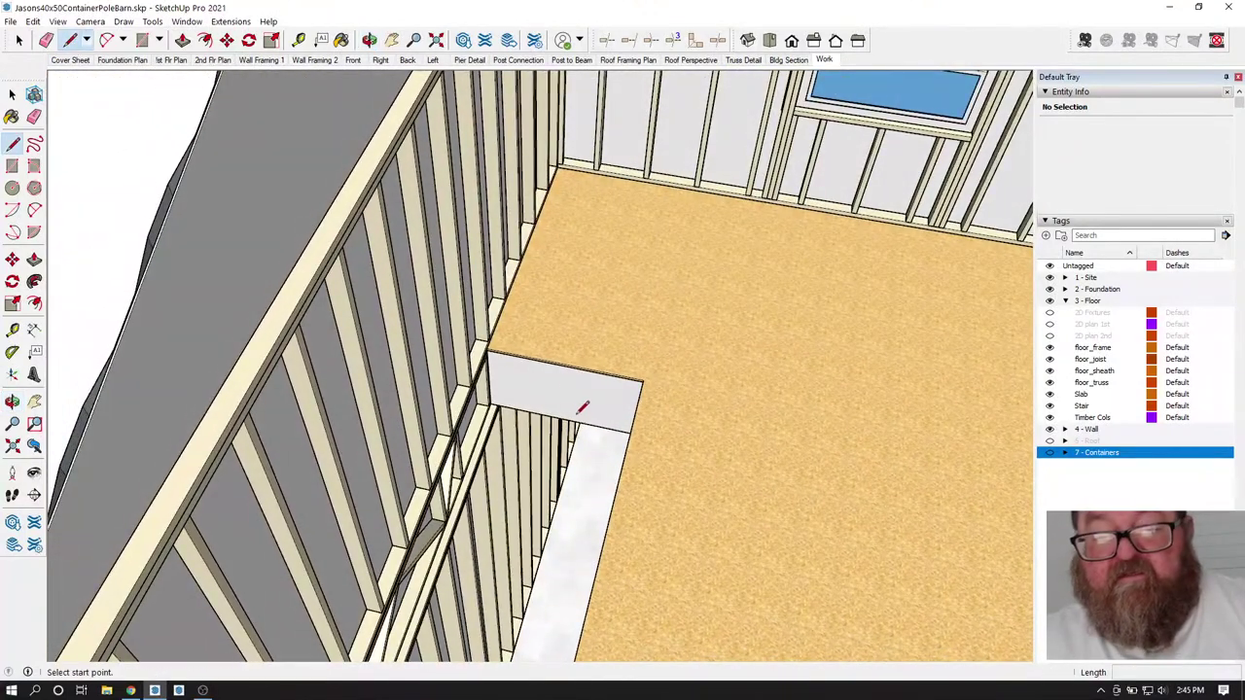
{"action": "left_click", "coordinate": [564, 363]}
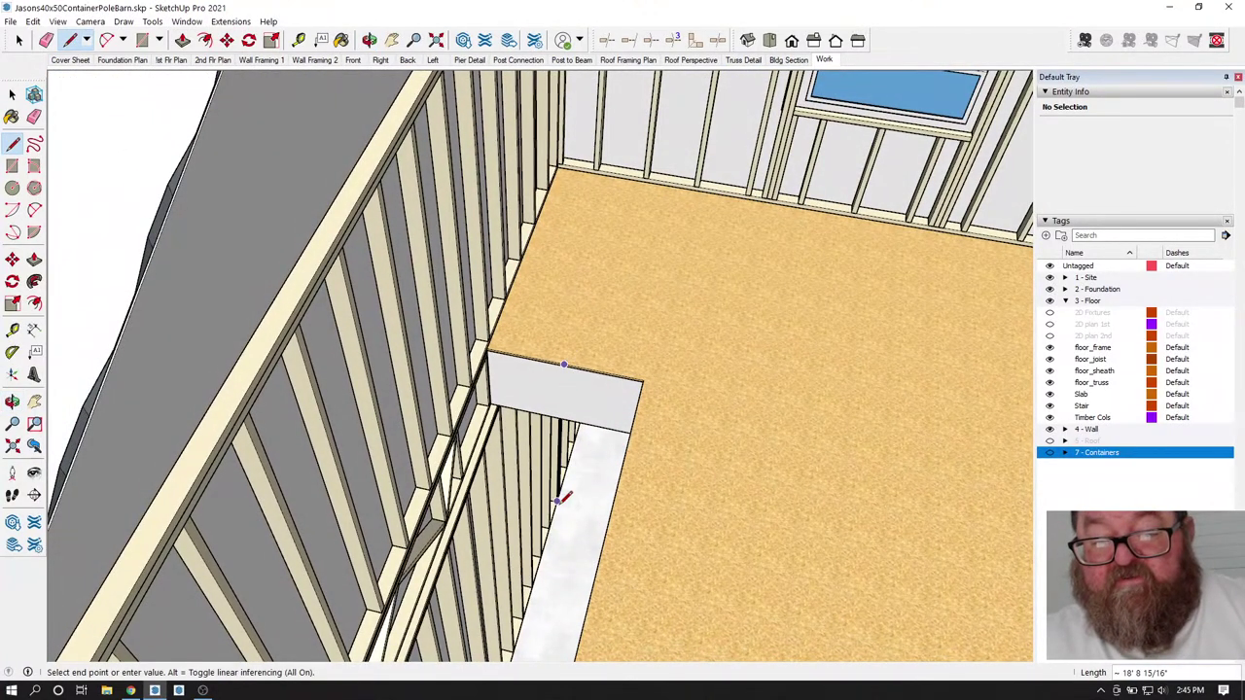
{"action": "left_click", "coordinate": [552, 619]}
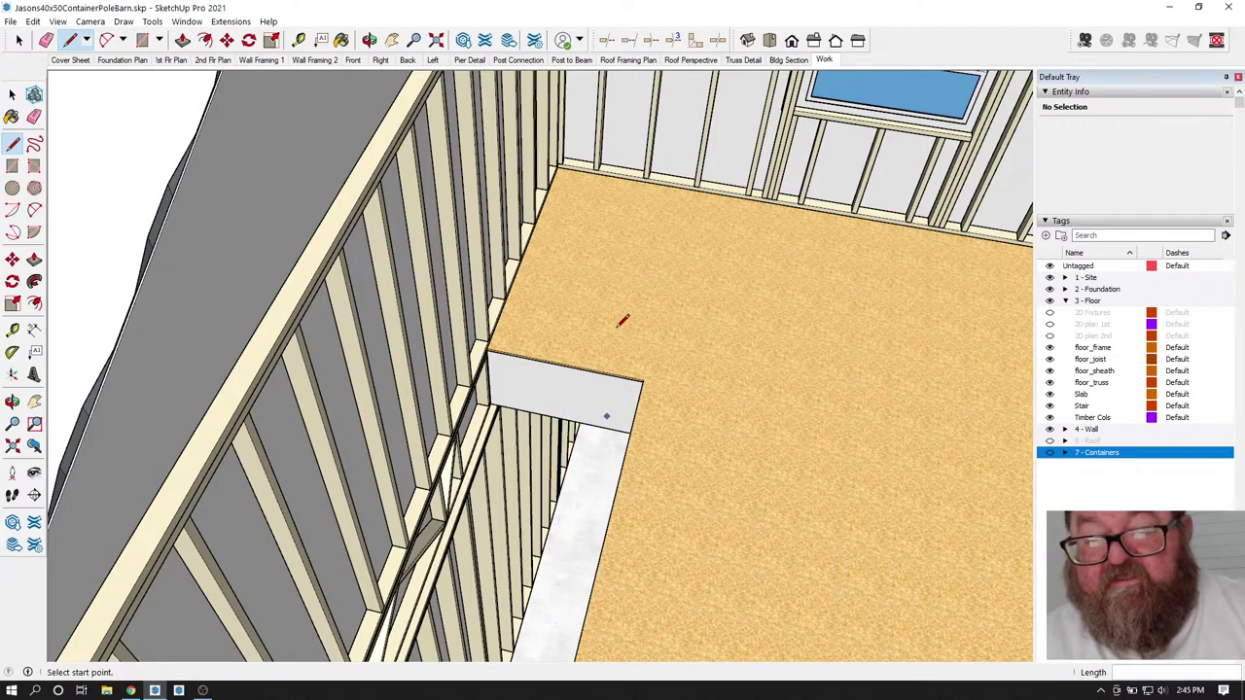
- Examine the landing, the open-riser stair flight and the adjacent post from above and from both sides
{"action": "left_click", "coordinate": [370, 40]}
{"action": "left_click_drag", "start_coordinate": [457, 156], "coordinate": [540, 185]}
{"action": "left_click_drag", "start_coordinate": [455, 577], "coordinate": [301, 482]}
{"action": "scroll", "coordinate": [309, 477], "scroll_direction": "up", "scroll_amount": 4}
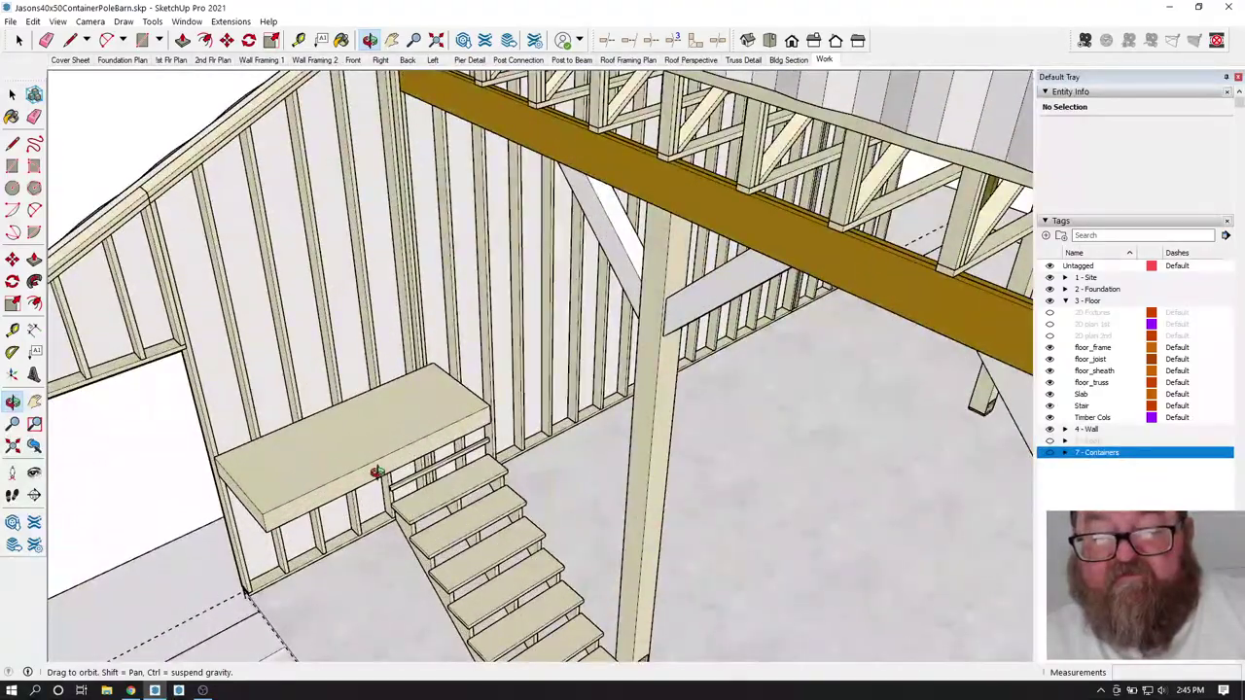
{"action": "left_click_drag", "start_coordinate": [378, 473], "coordinate": [423, 479]}
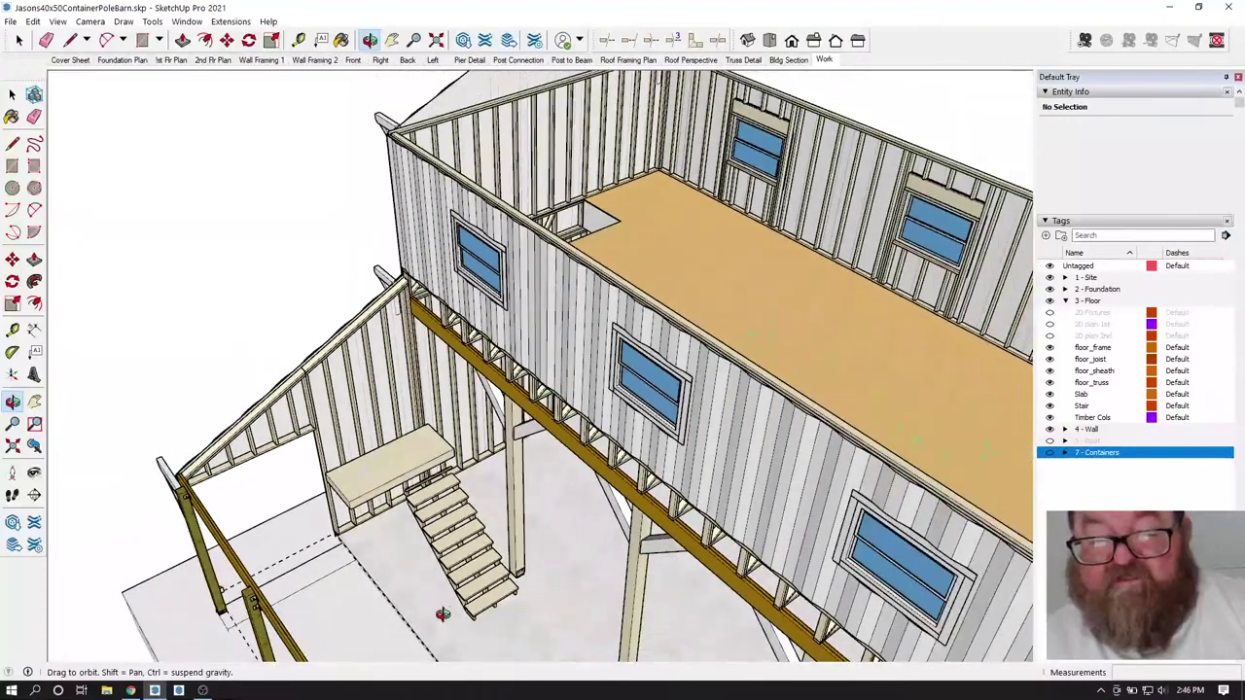
{"action": "left_click_drag", "start_coordinate": [438, 614], "coordinate": [380, 553]}
{"action": "scroll", "coordinate": [358, 542], "scroll_direction": "up", "scroll_amount": 6}
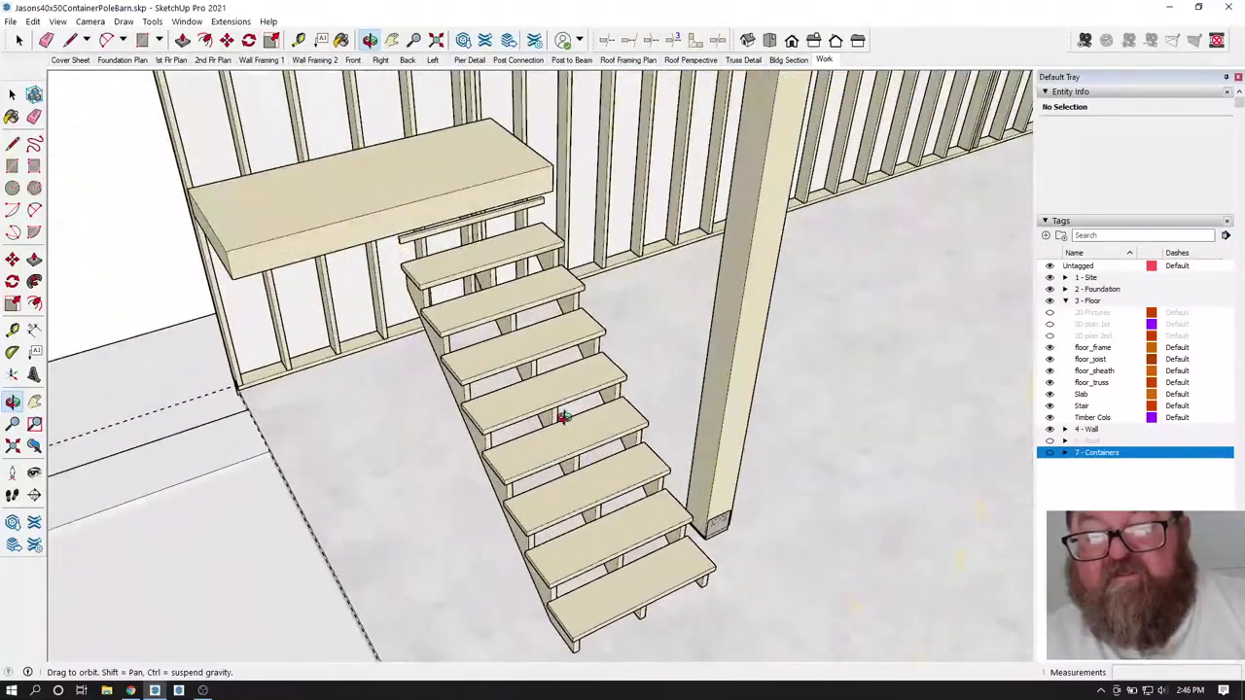
{"action": "mouse_move", "coordinate": [564, 416]}
{"action": "left_mouse_down"}
{"action": "mouse_move", "coordinate": [506, 398]}
{"action": "mouse_move", "coordinate": [573, 411]}
{"action": "left_mouse_up"}
{"action": "key", "text": "space"}
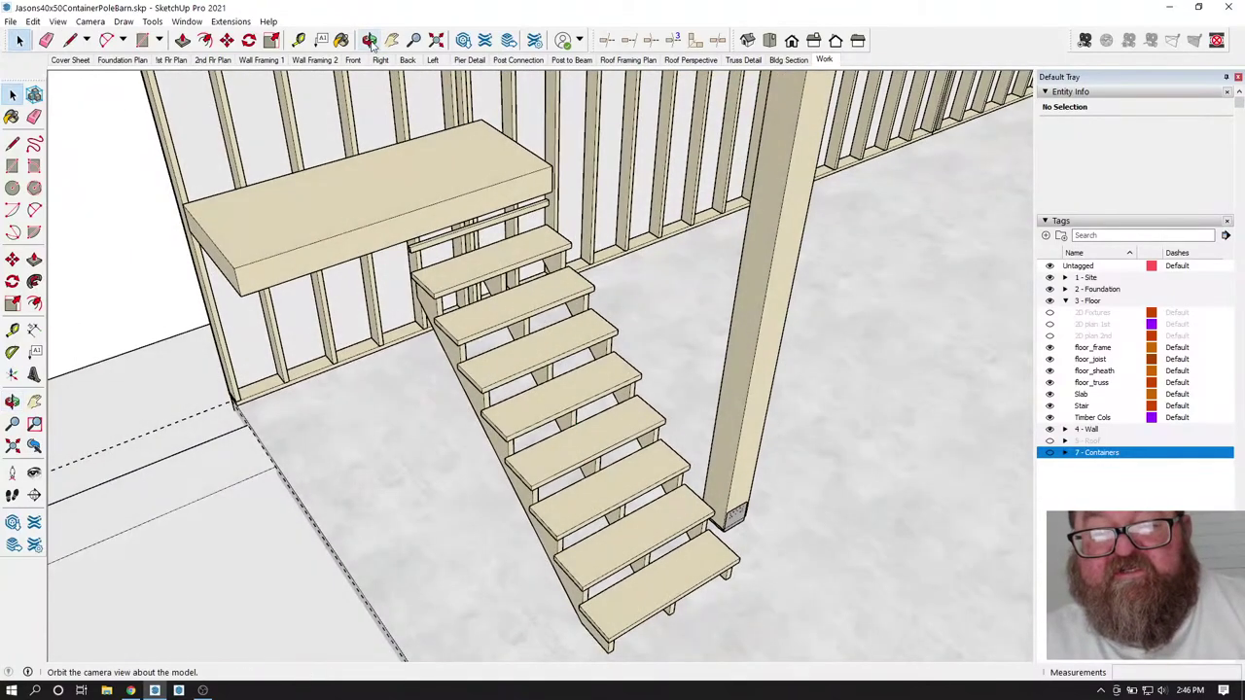
{"action": "key", "text": "o"}
{"action": "left_click_drag", "start_coordinate": [633, 411], "coordinate": [379, 297]}
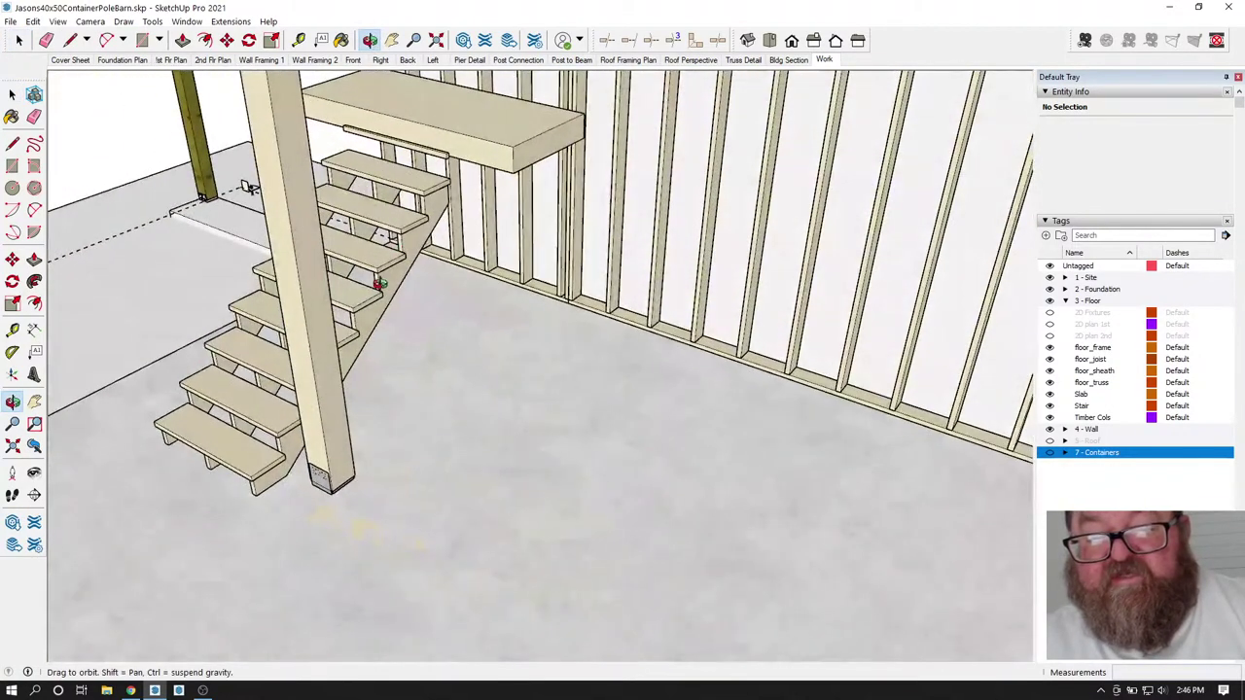
{"action": "scroll", "coordinate": [379, 283], "scroll_direction": "up", "scroll_amount": 5}
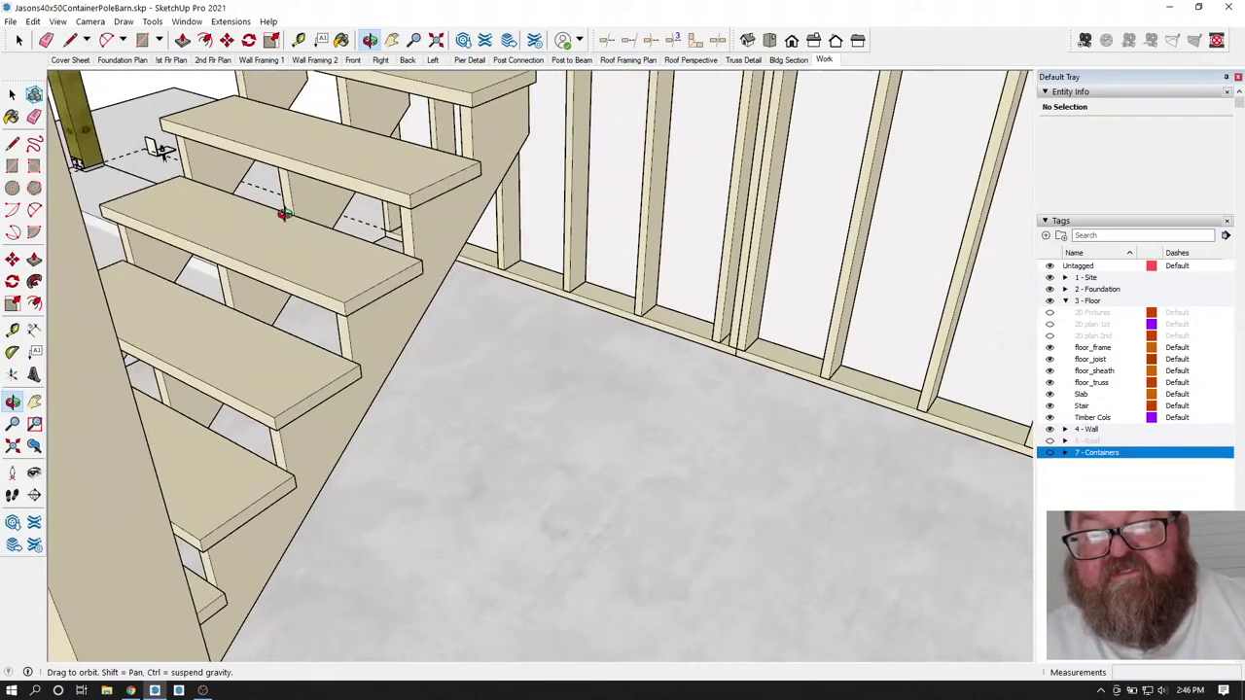
{"action": "left_click_drag", "start_coordinate": [280, 211], "coordinate": [646, 385]}
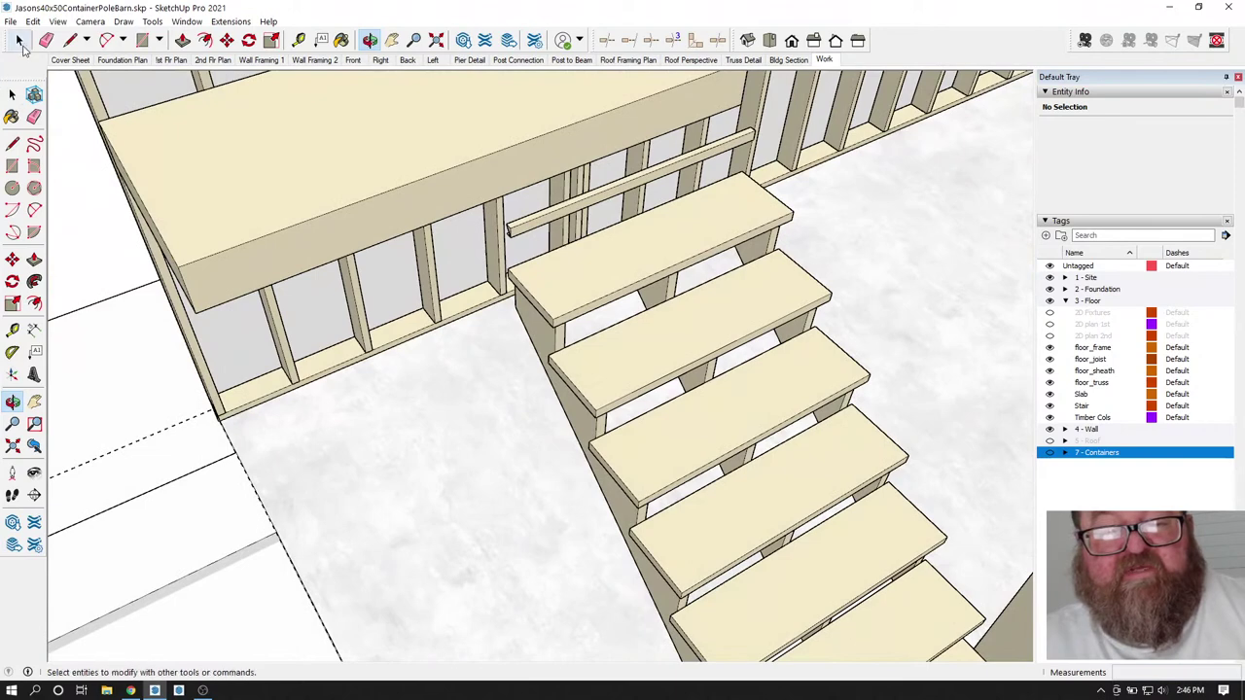
{"action": "left_click_drag", "start_coordinate": [458, 297], "coordinate": [513, 414]}
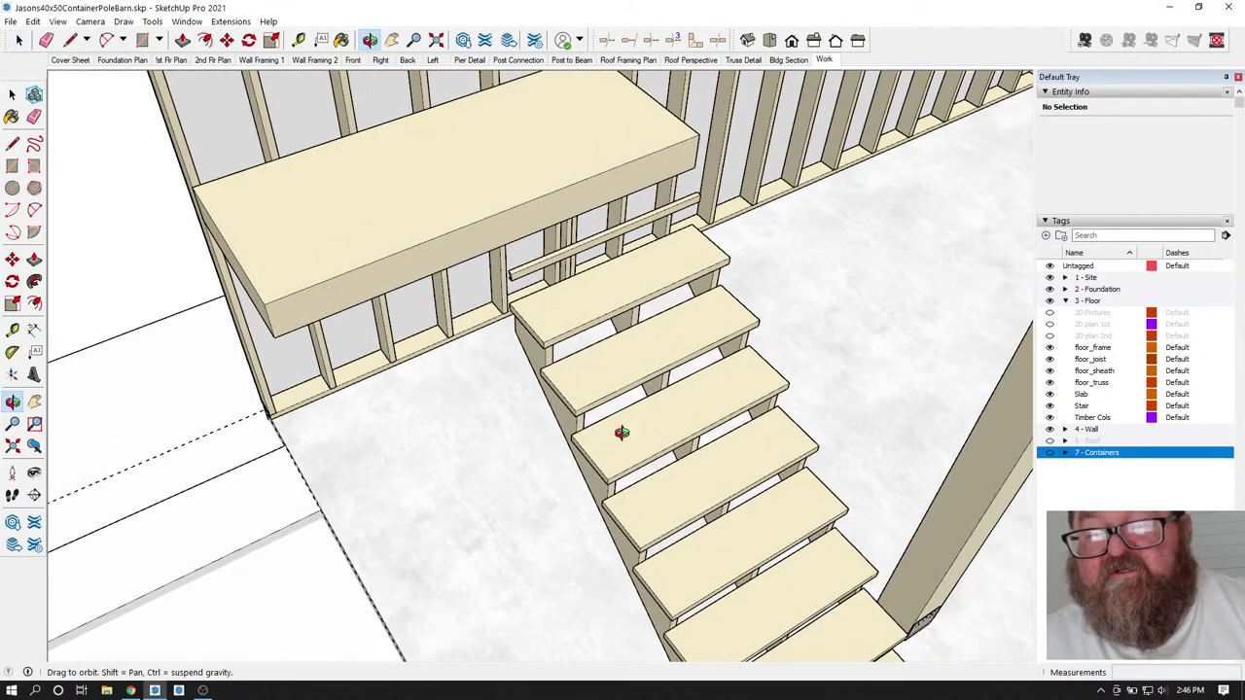
{"action": "left_click_drag", "start_coordinate": [621, 439], "coordinate": [634, 392]}
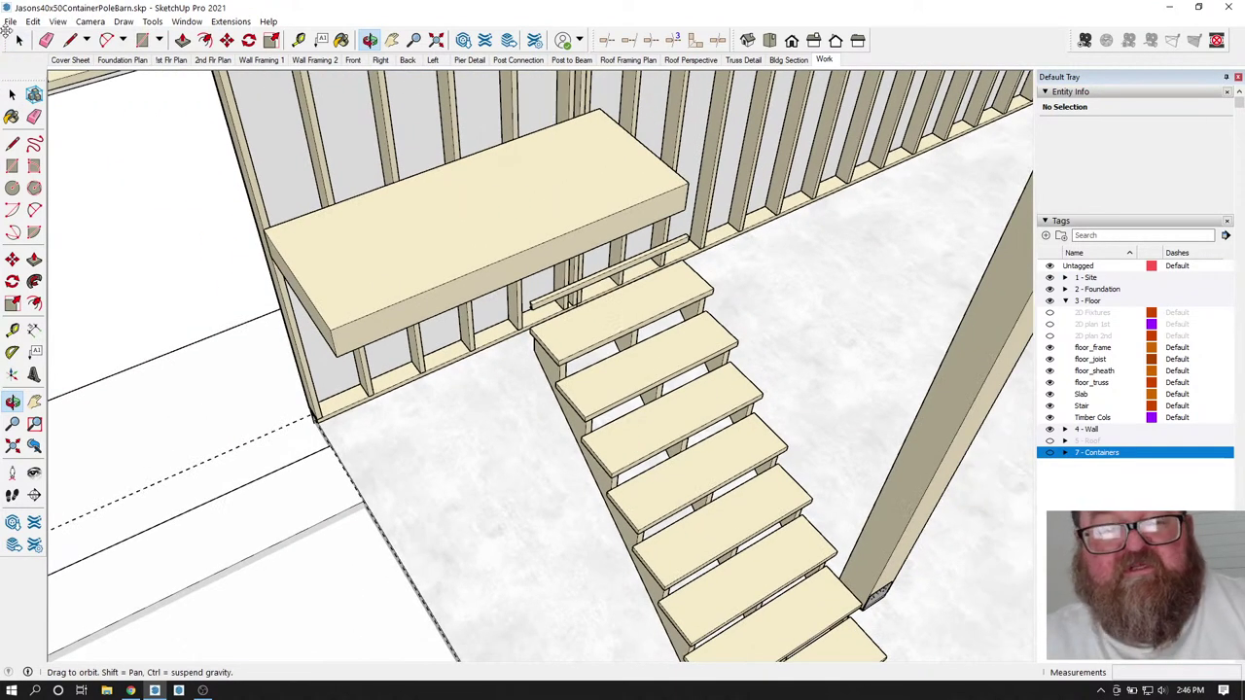
- Open the stair group for editing
{"action": "left_click", "coordinate": [19, 40]}
{"action": "left_click", "coordinate": [388, 194]}
{"action": "scroll", "coordinate": [392, 223], "scroll_direction": "up", "scroll_amount": 2}
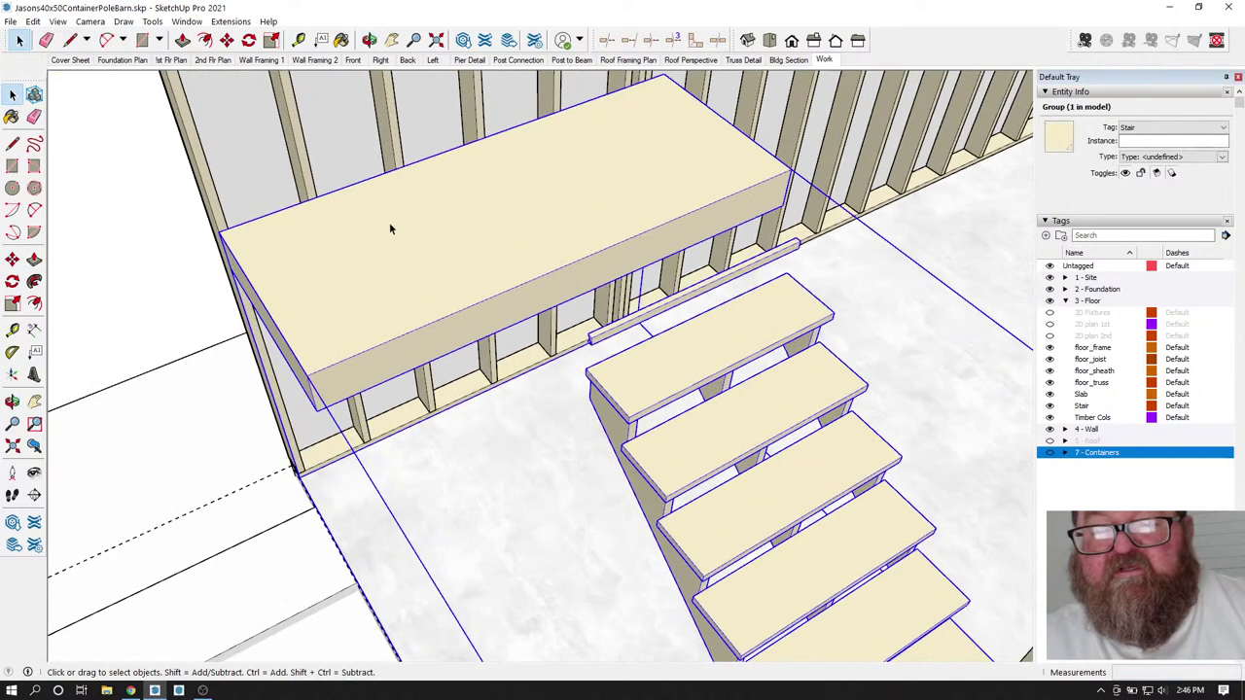
{"action": "double_click", "coordinate": [393, 225]}
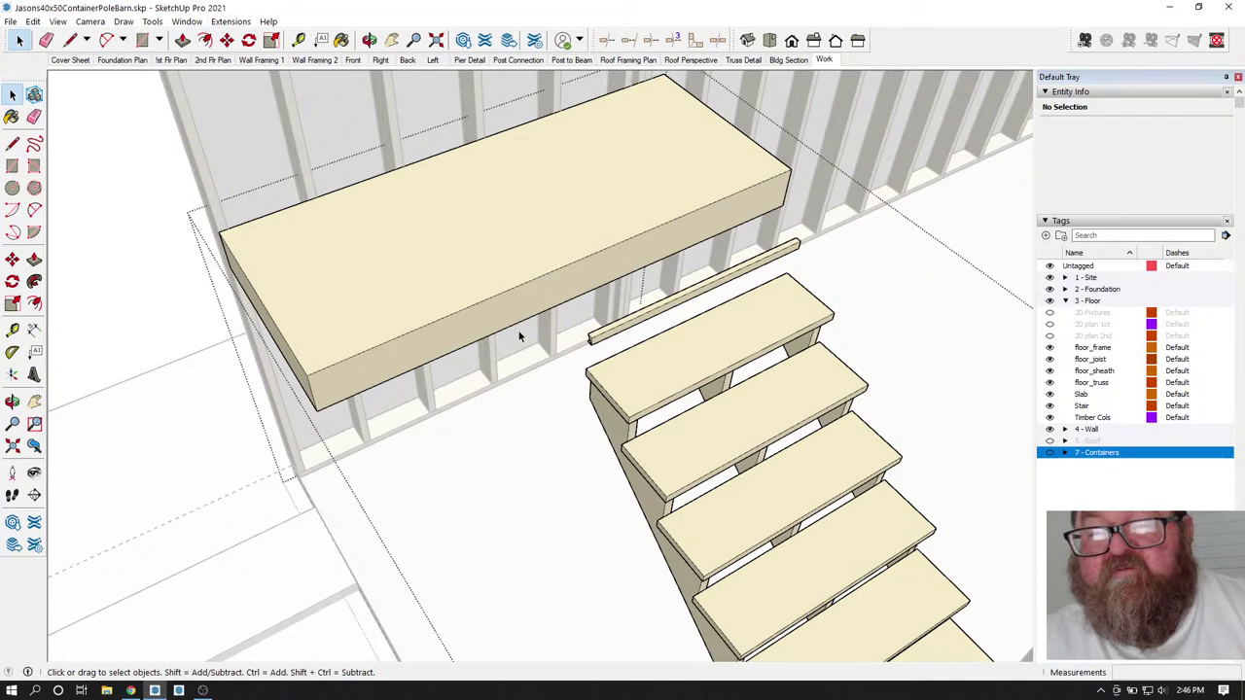
{"action": "scroll", "coordinate": [362, 304], "scroll_direction": "down", "scroll_amount": 2}
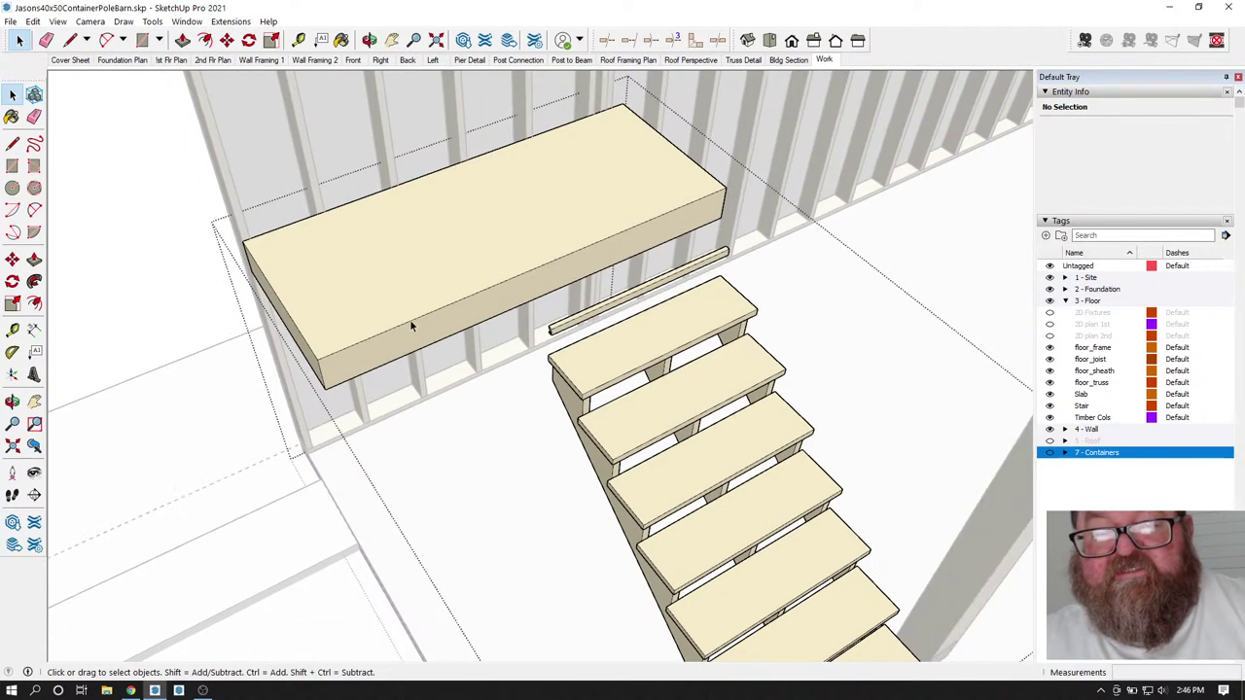
- Move the landing block straight down by 1.5"
{"action": "left_click", "coordinate": [427, 260]}
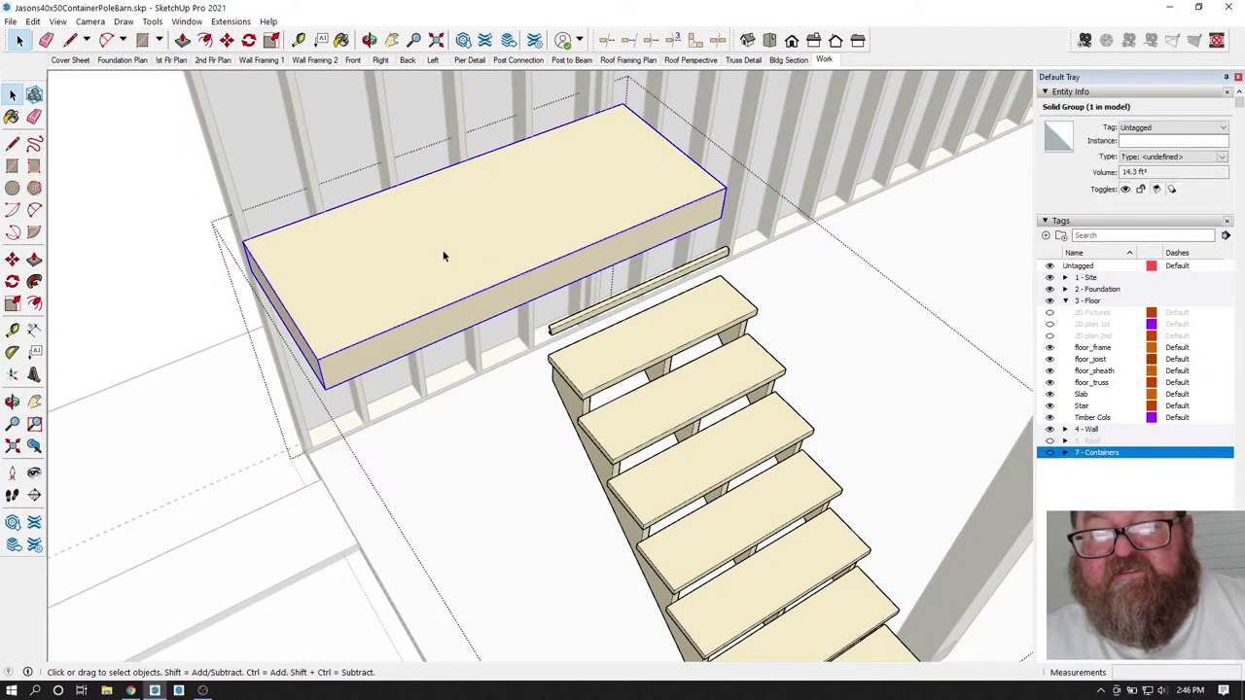
{"action": "left_click", "coordinate": [70, 40]}
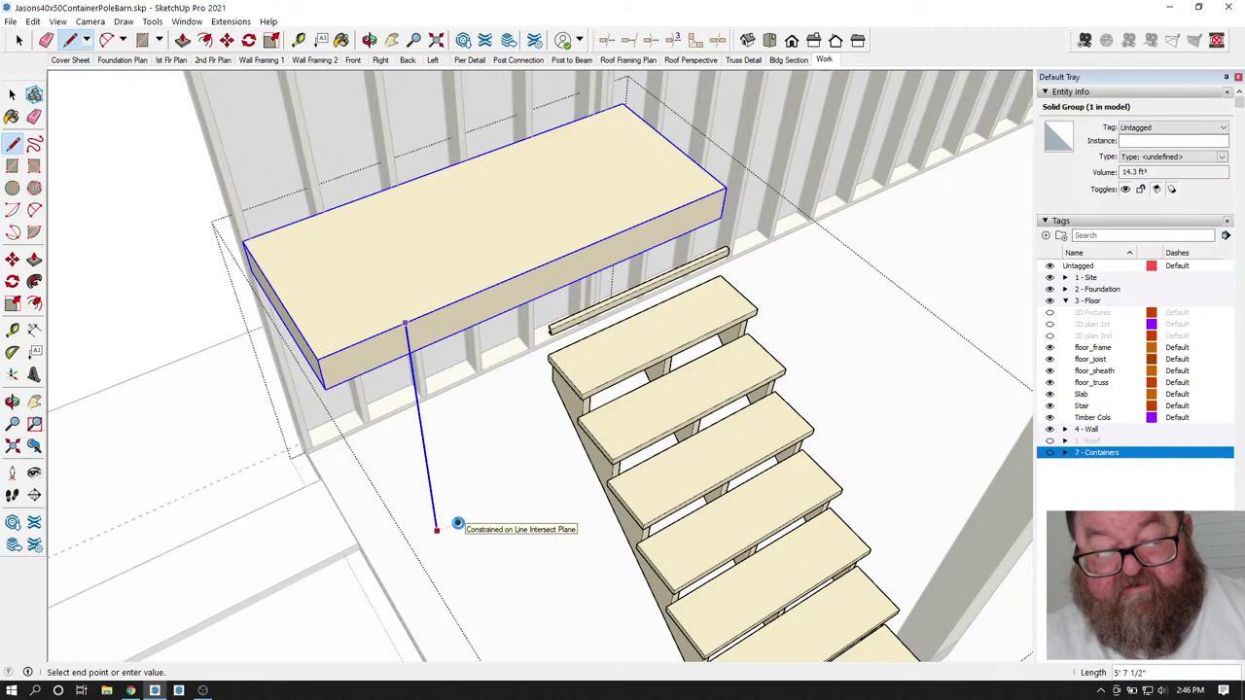
{"action": "key", "text": "Escape"}
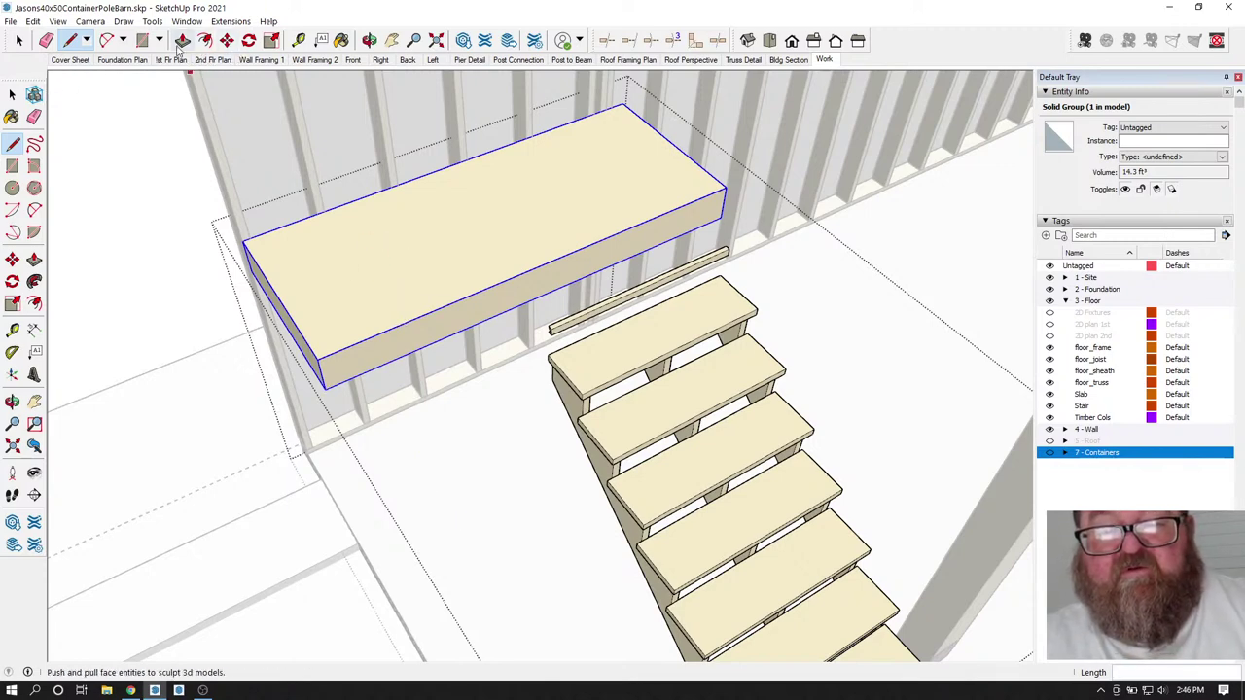
{"action": "left_click", "coordinate": [227, 40]}
{"action": "scroll", "coordinate": [321, 355], "scroll_direction": "up", "scroll_amount": 3}
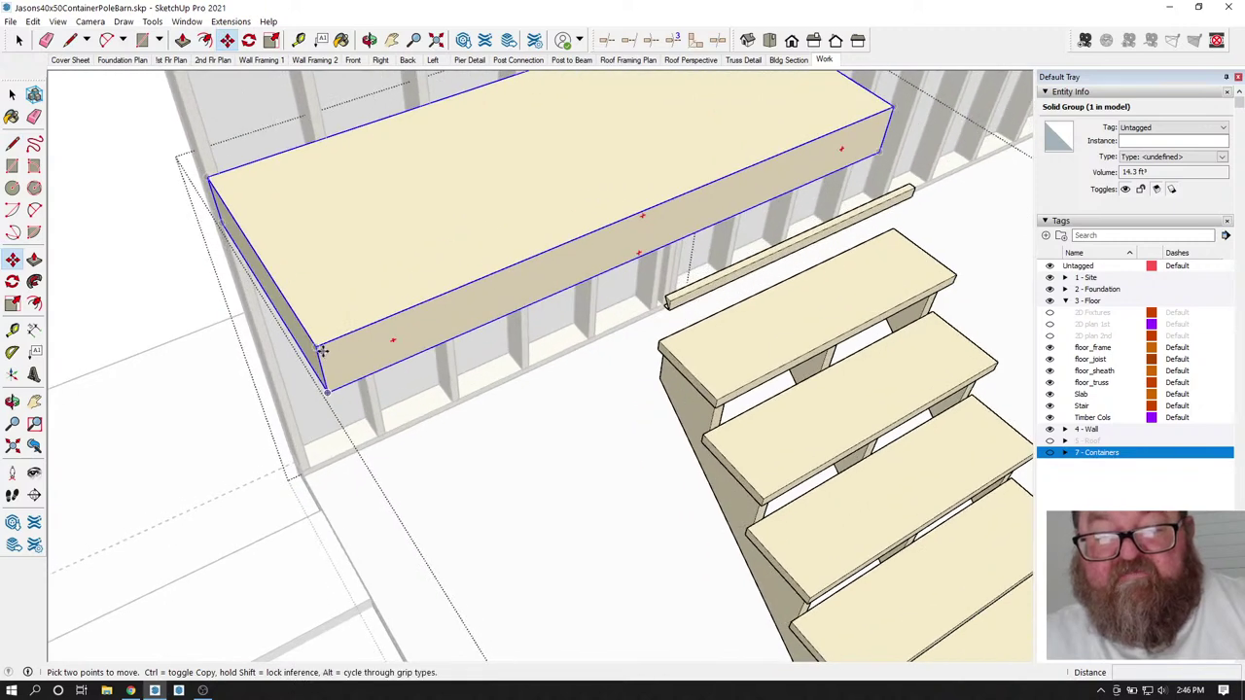
{"action": "left_click", "coordinate": [320, 351]}
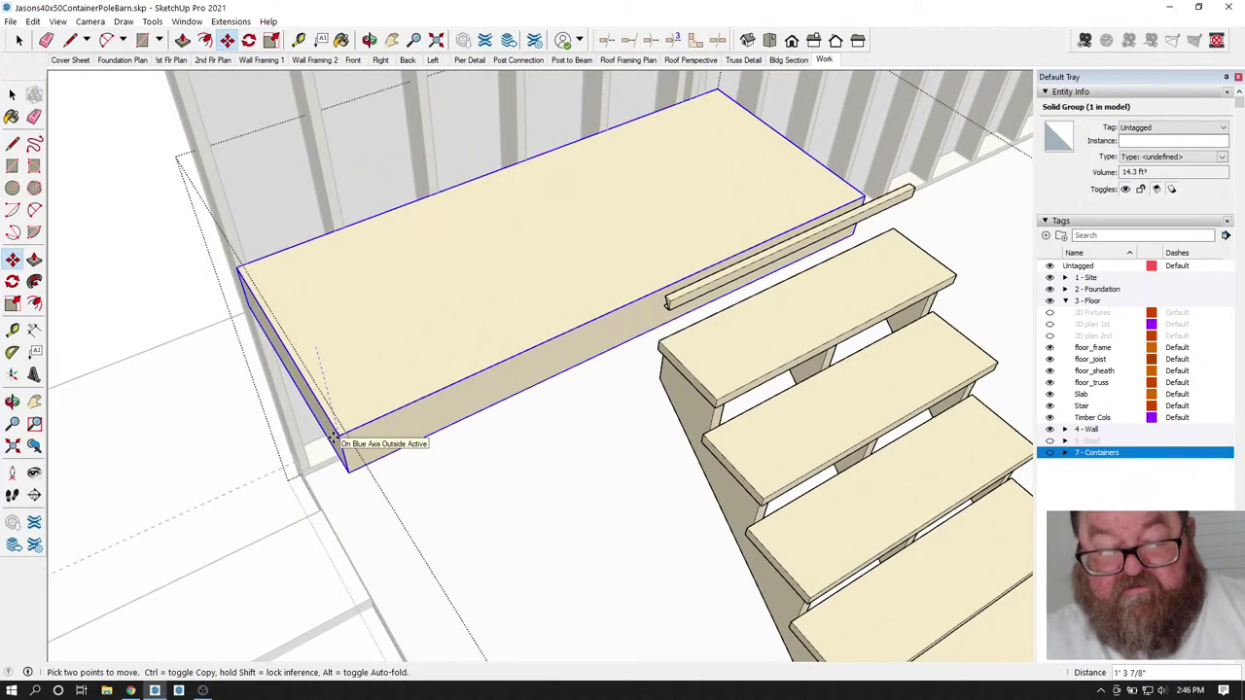
{"action": "type", "text": "1.5"}
{"action": "key", "text": "Return"}
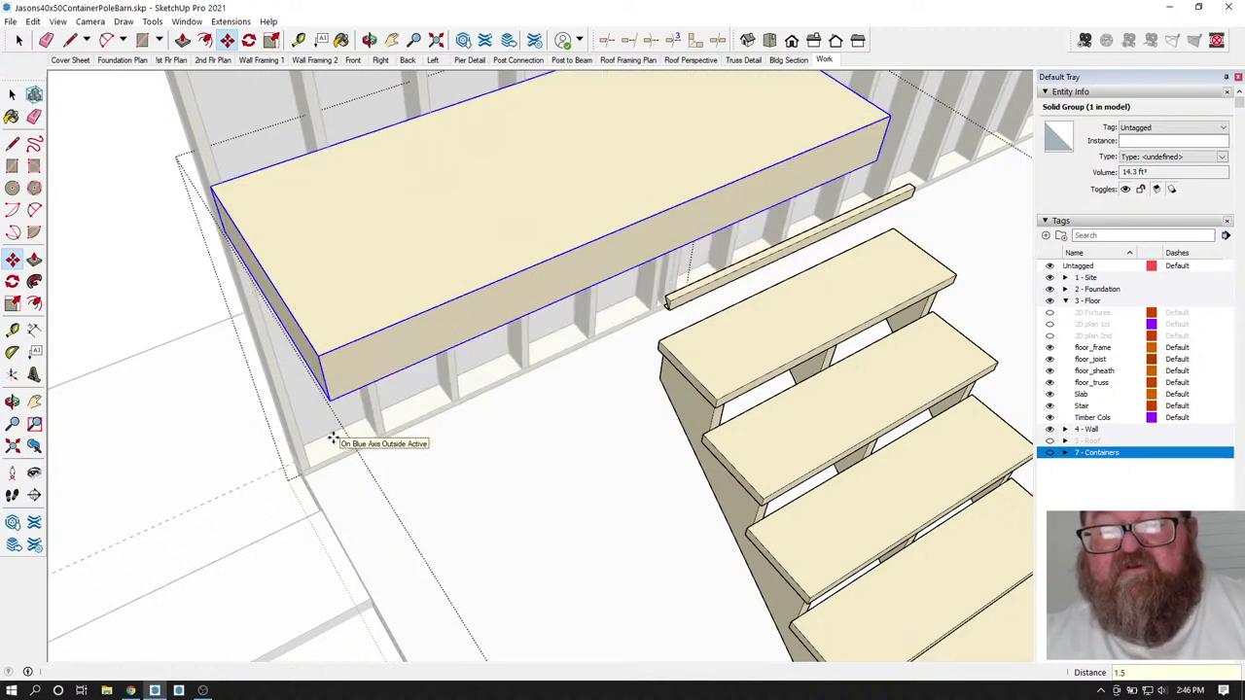
{"action": "scroll", "coordinate": [467, 298], "scroll_direction": "down", "scroll_amount": 1}
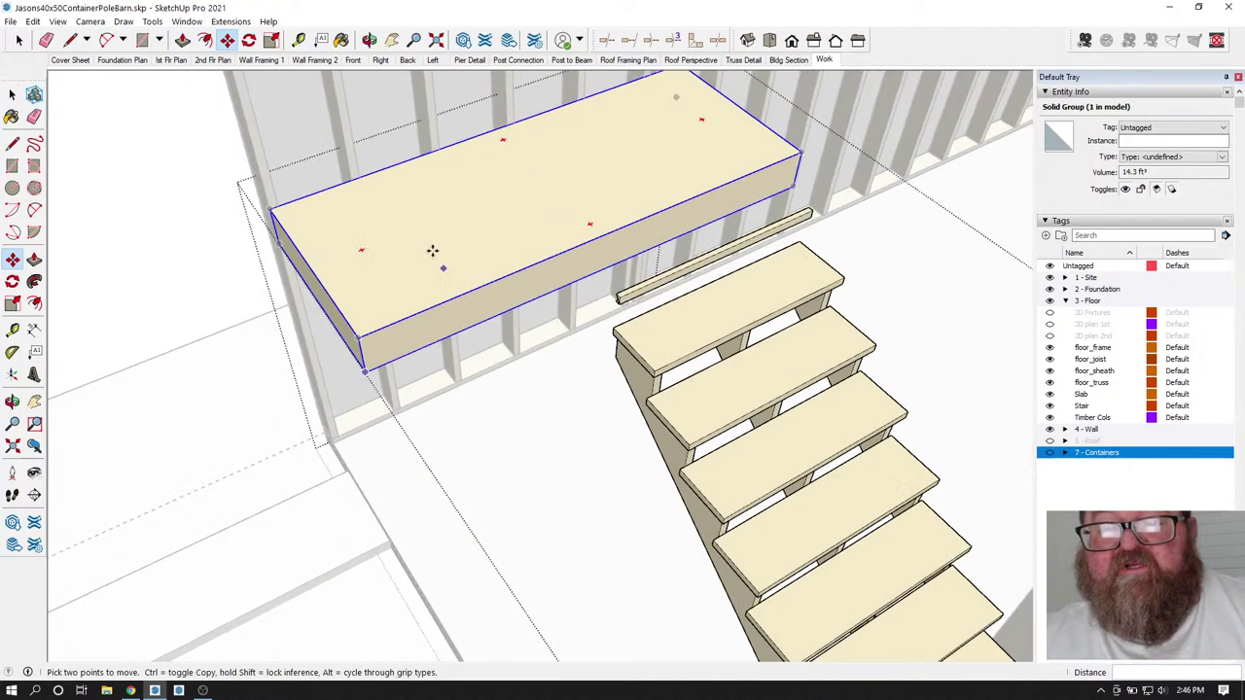
{"action": "left_click", "coordinate": [370, 40]}
{"action": "left_click_drag", "start_coordinate": [461, 213], "coordinate": [457, 240]}
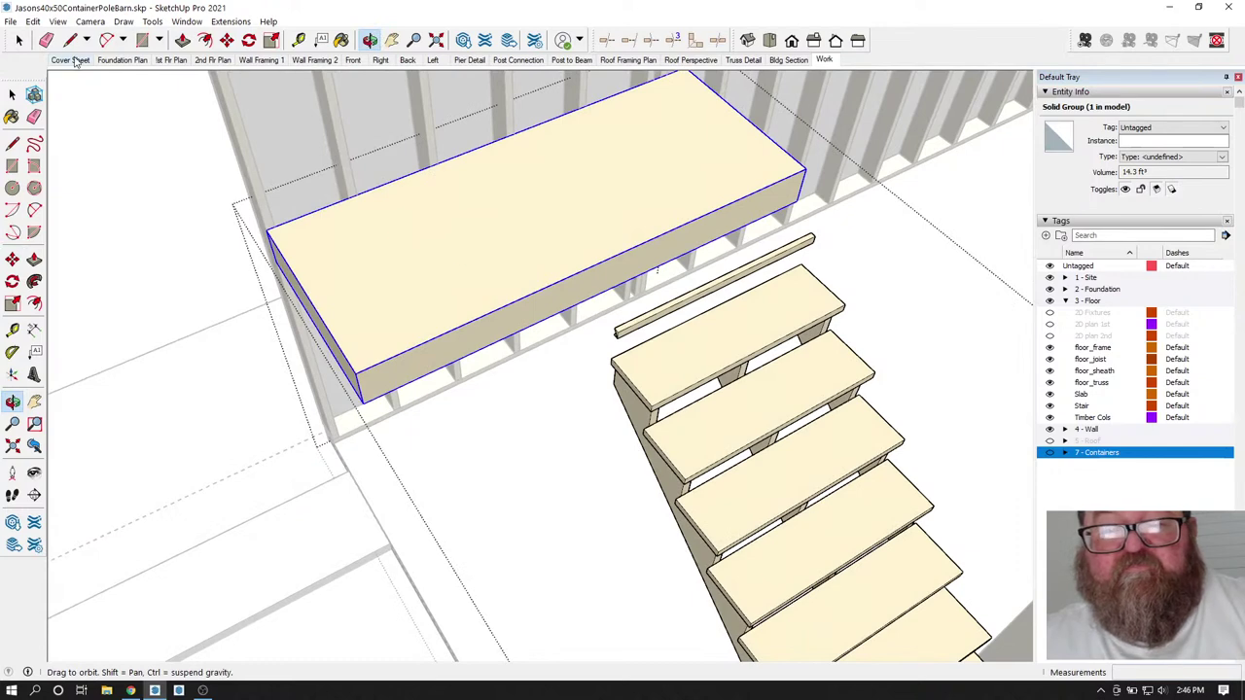
{"action": "left_click", "coordinate": [19, 39]}
{"action": "double_click", "coordinate": [493, 255]}
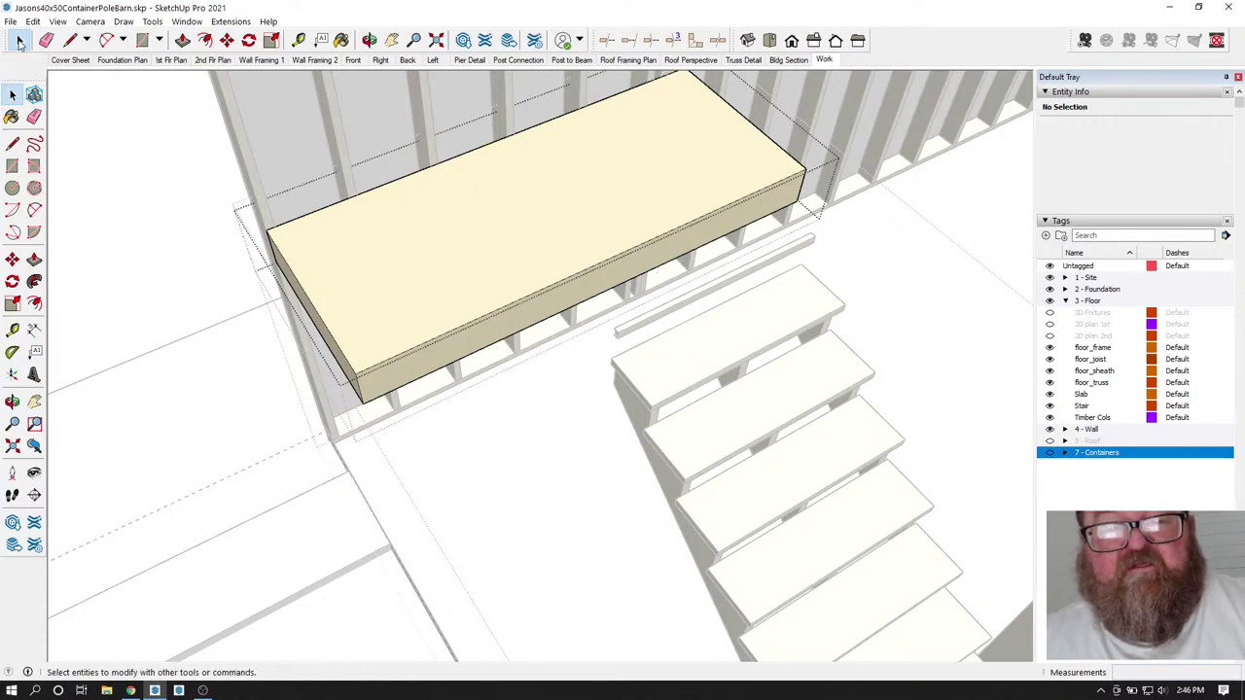
{"action": "left_click", "coordinate": [204, 181]}
- Place a guide line 9.25" below the landing's front top edge with the Tape Measure
{"action": "left_click", "coordinate": [369, 40]}
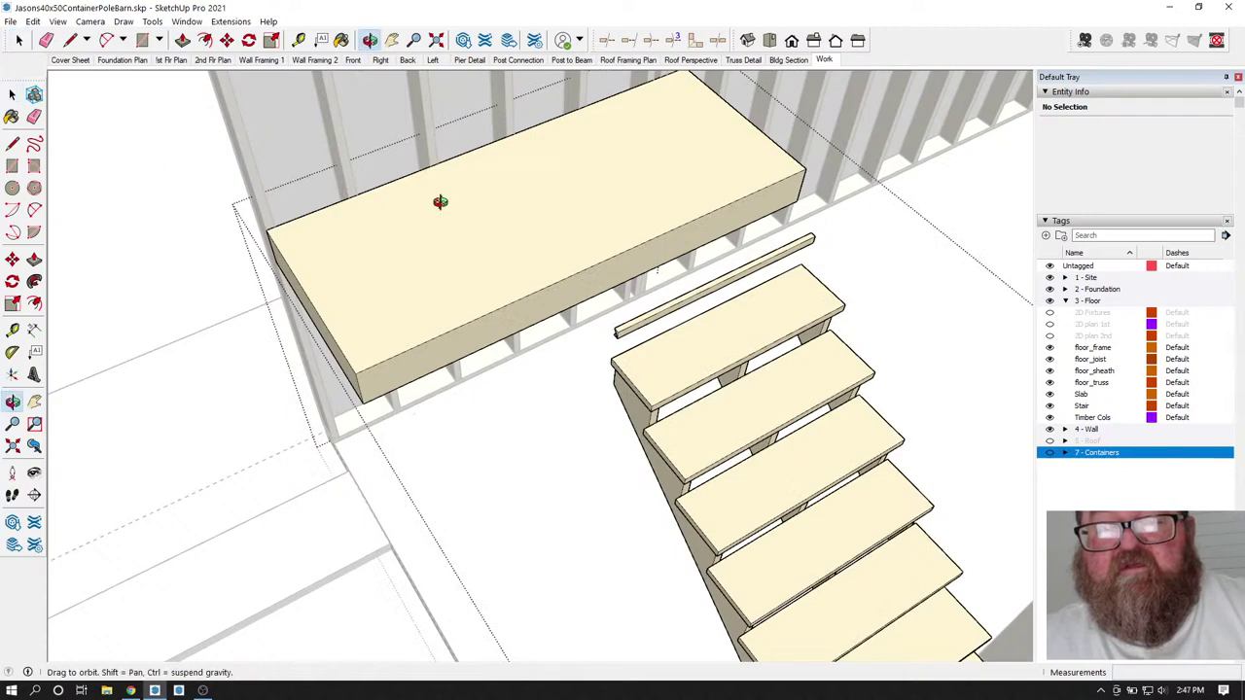
{"action": "scroll", "coordinate": [389, 310], "scroll_direction": "up", "scroll_amount": 5}
{"action": "left_click_drag", "start_coordinate": [384, 311], "coordinate": [450, 249]}
{"action": "left_click", "coordinate": [298, 41]}
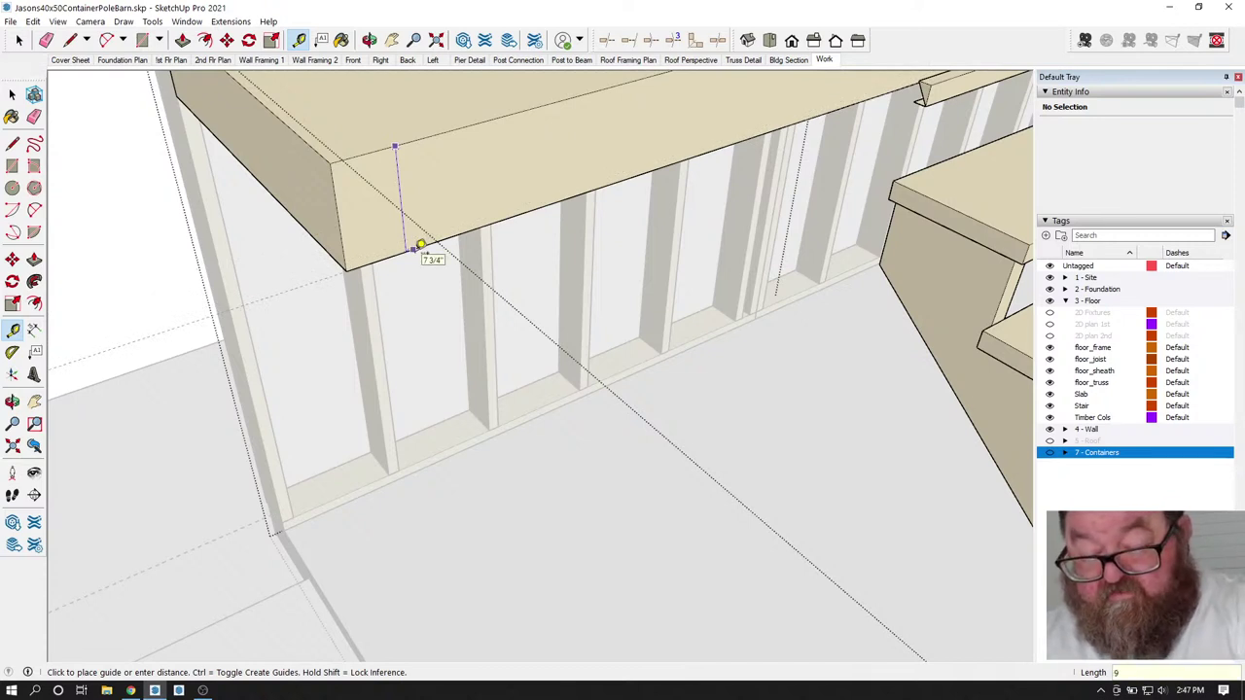
{"action": "type", "text": "5"}
{"action": "key", "text": "Return"}
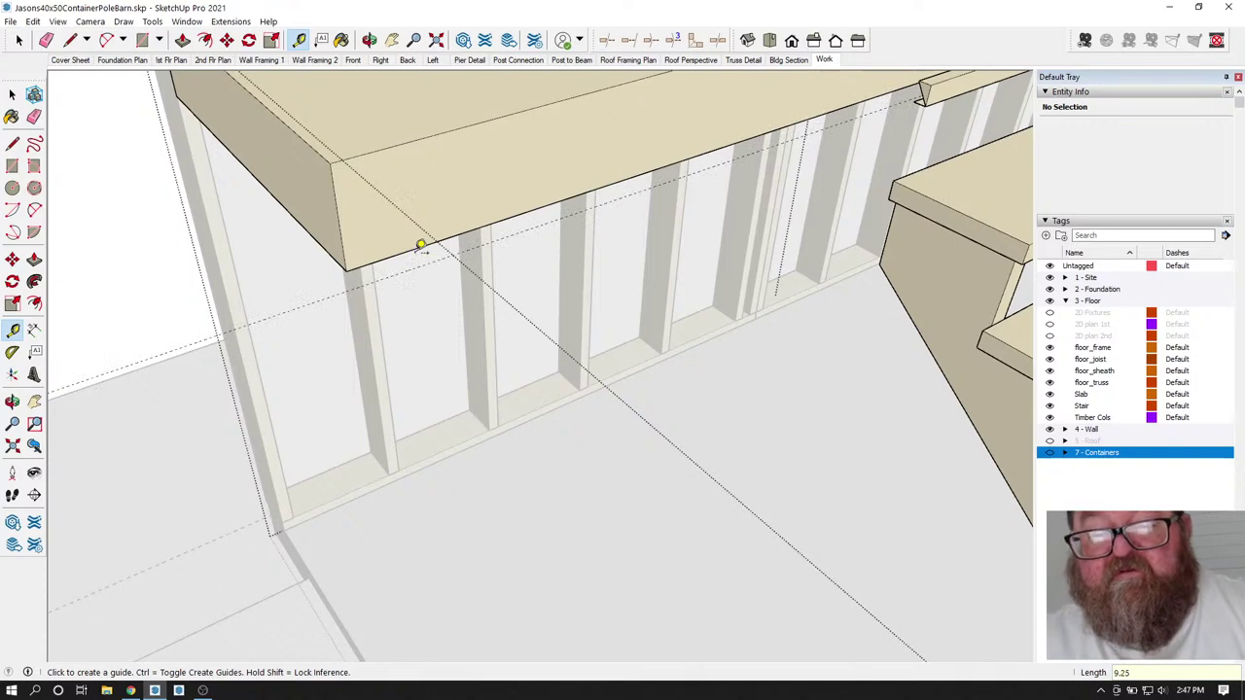
- Open the landing block for editing and extend its underside down to the guide line 9.25" below the front top edge
{"action": "scroll", "coordinate": [389, 195], "scroll_direction": "down", "scroll_amount": 1}
{"action": "left_click", "coordinate": [369, 41]}
{"action": "scroll", "coordinate": [399, 181], "scroll_direction": "down", "scroll_amount": 2}
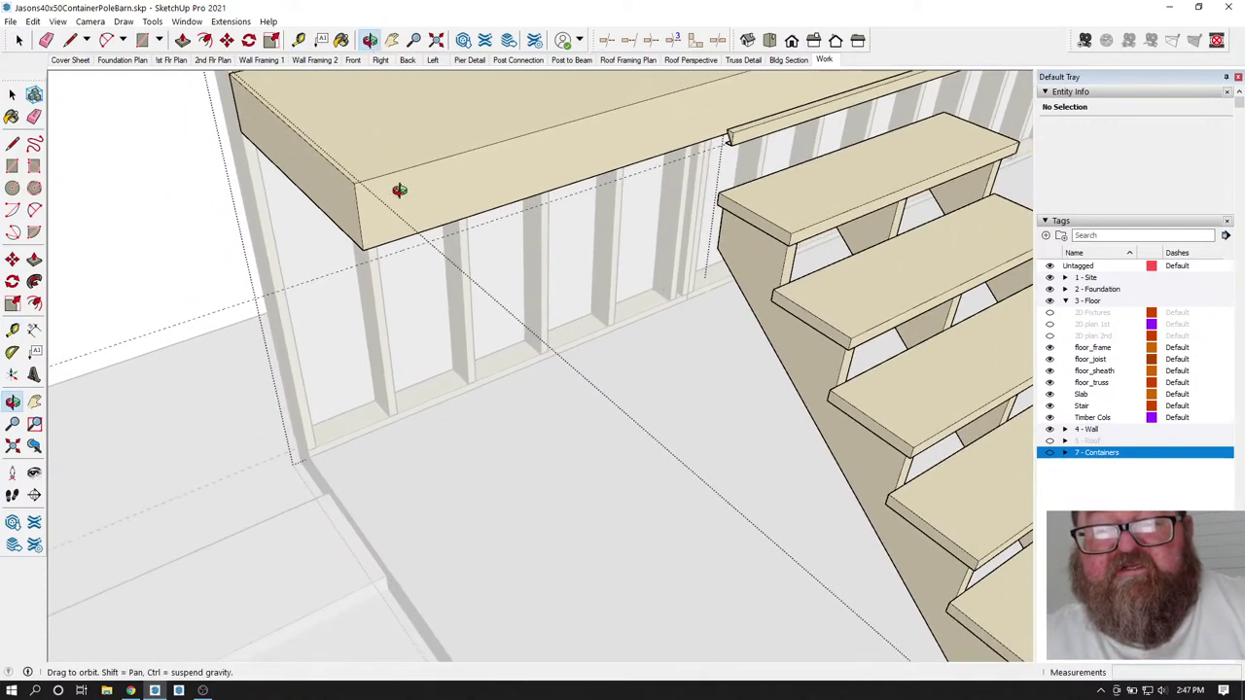
{"action": "left_click_drag", "start_coordinate": [402, 176], "coordinate": [466, 286]}
{"action": "scroll", "coordinate": [415, 123], "scroll_direction": "up", "scroll_amount": 10}
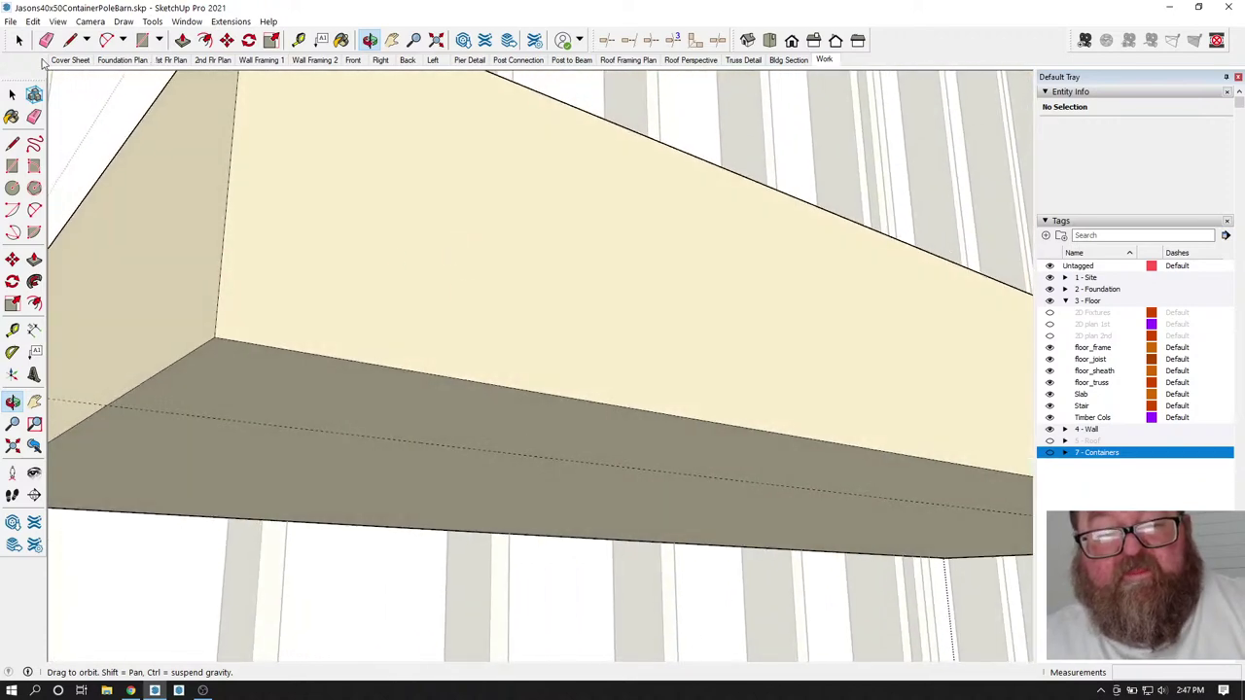
{"action": "key", "text": "space"}
{"action": "left_click", "coordinate": [340, 200]}
{"action": "double_click", "coordinate": [340, 200]}
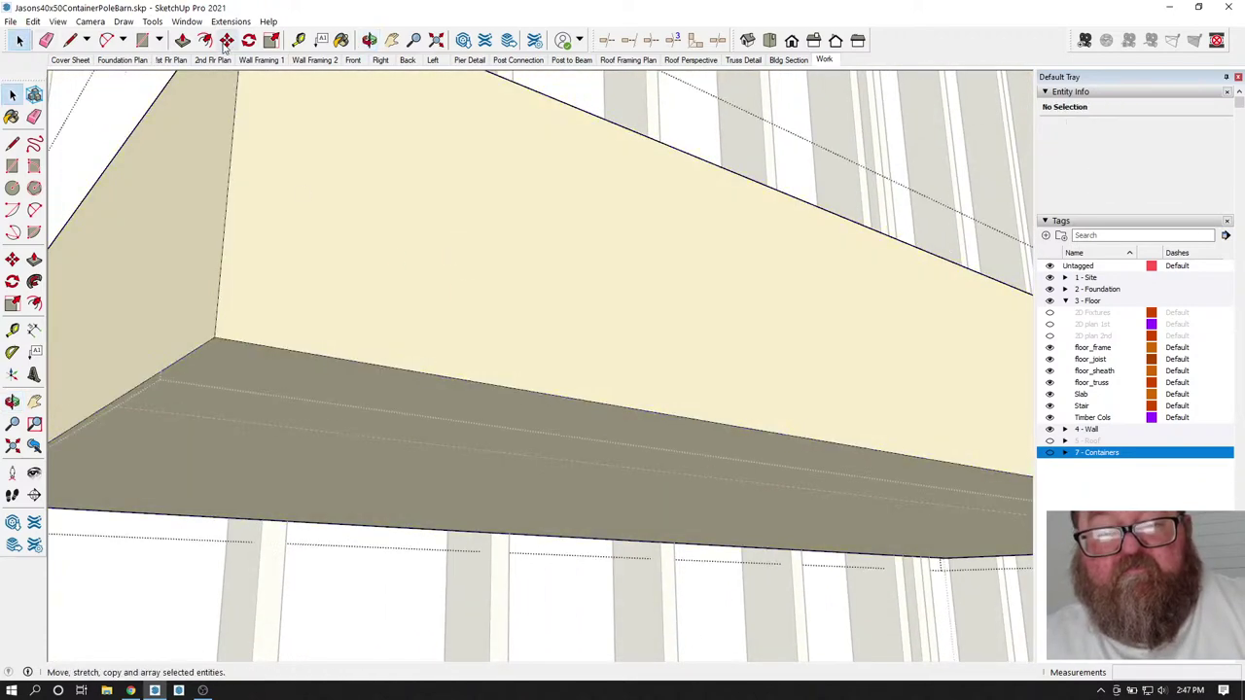
{"action": "left_click", "coordinate": [182, 40]}
{"action": "left_click", "coordinate": [272, 377]}
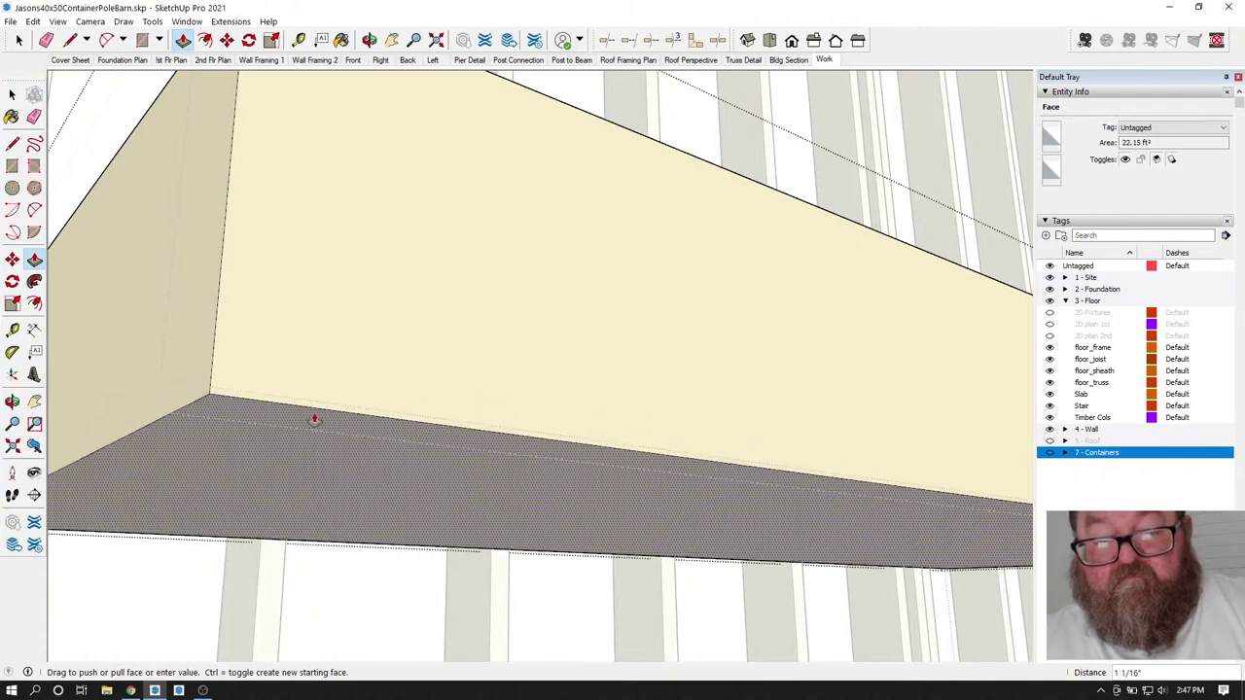
{"action": "left_click", "coordinate": [341, 438]}
- Offset the perimeter of the landing's top face inward by 1.5"
{"action": "left_click", "coordinate": [372, 44]}
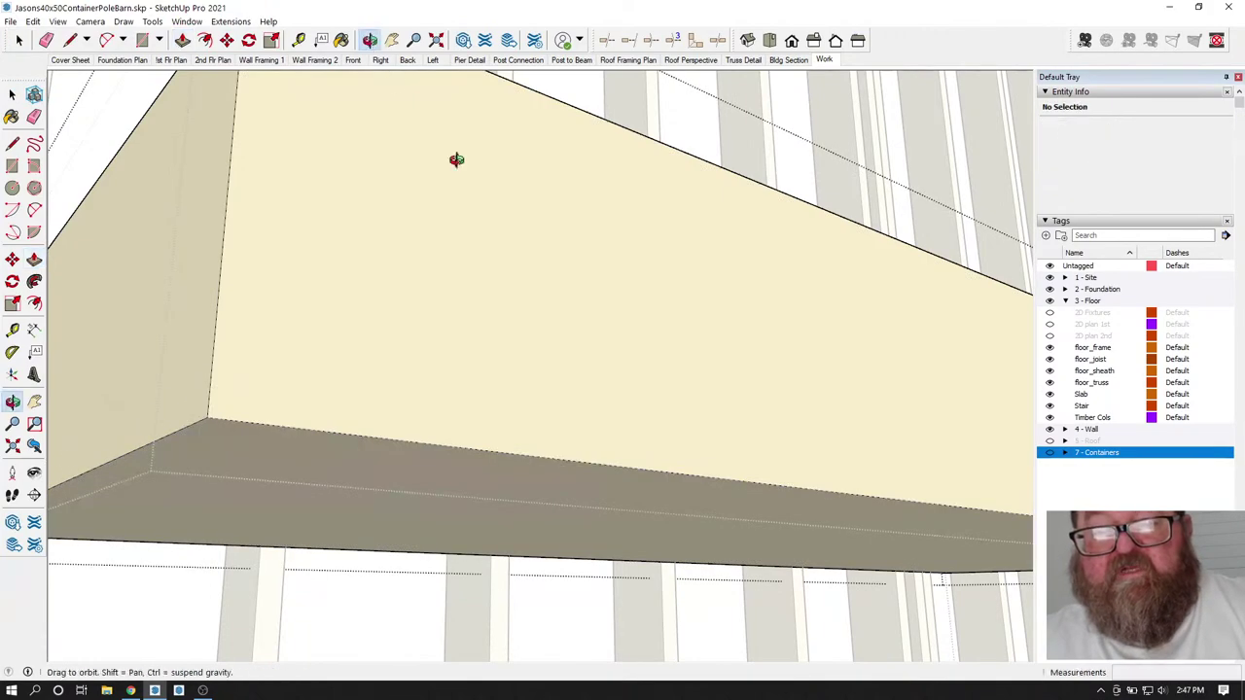
{"action": "left_click_drag", "start_coordinate": [495, 206], "coordinate": [443, 523]}
{"action": "scroll", "coordinate": [443, 523], "scroll_direction": "down", "scroll_amount": 3}
{"action": "scroll", "coordinate": [334, 455], "scroll_direction": "down", "scroll_amount": 5}
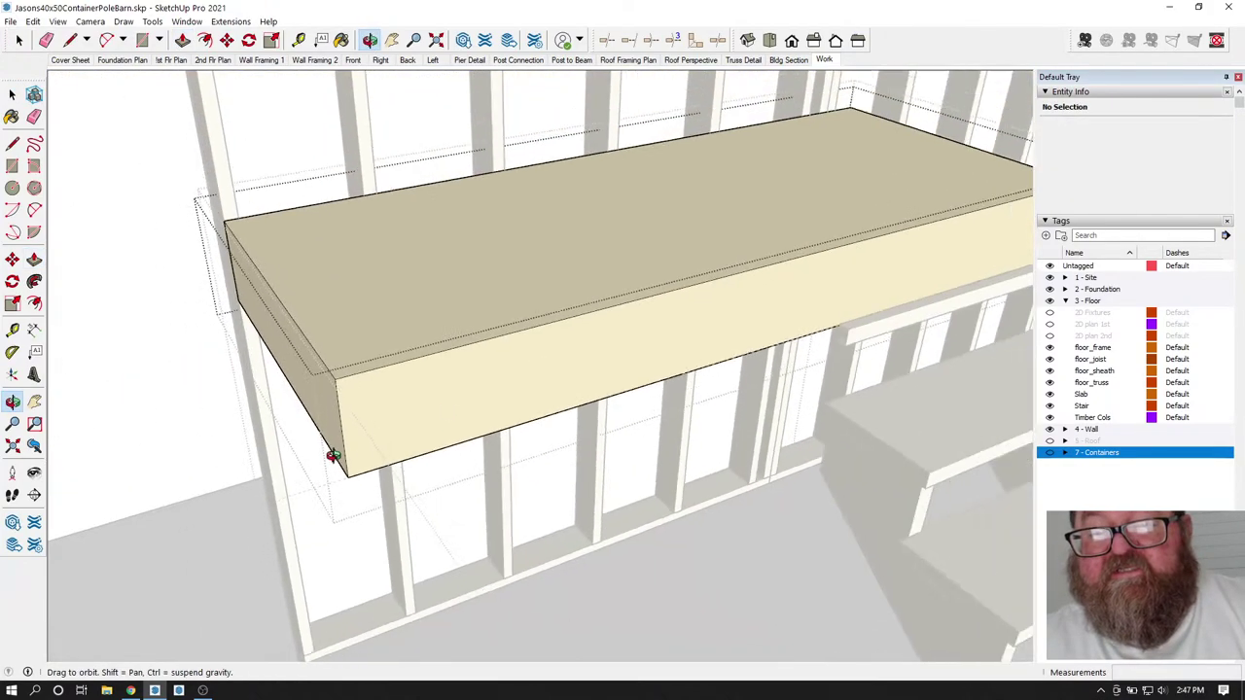
{"action": "left_click_drag", "start_coordinate": [535, 372], "coordinate": [553, 412]}
{"action": "left_click", "coordinate": [18, 40]}
{"action": "double_click", "coordinate": [503, 372]}
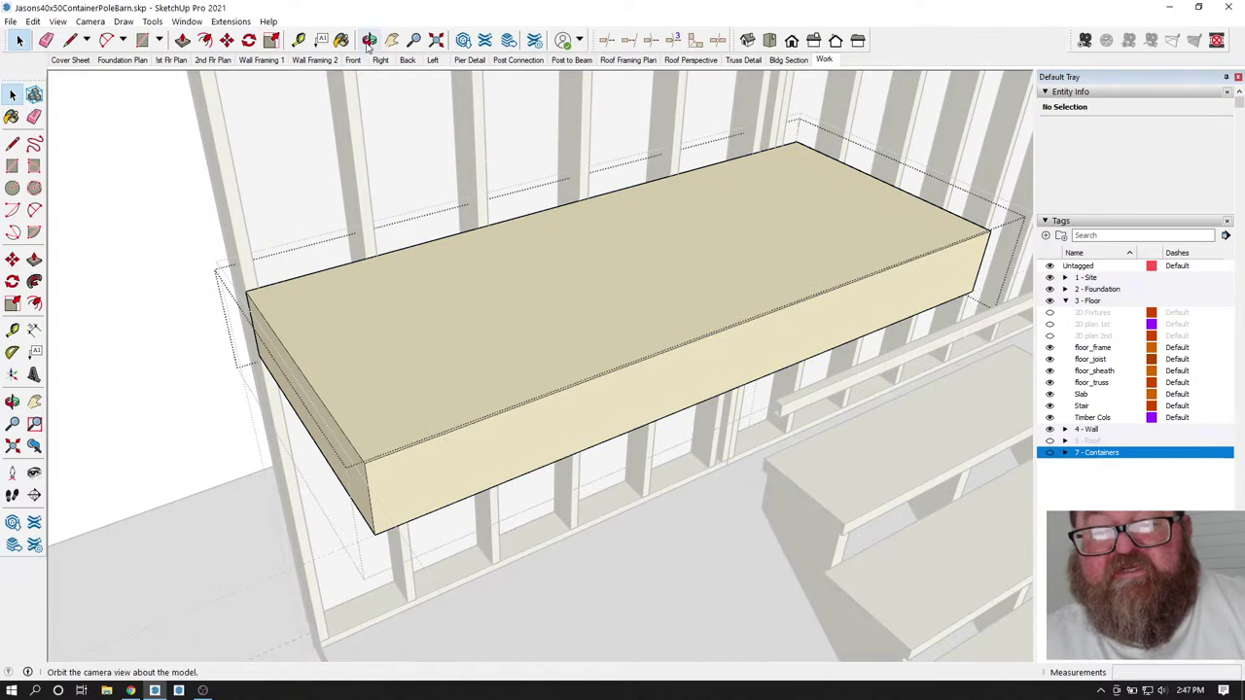
{"action": "left_click", "coordinate": [369, 40]}
{"action": "left_click", "coordinate": [205, 40]}
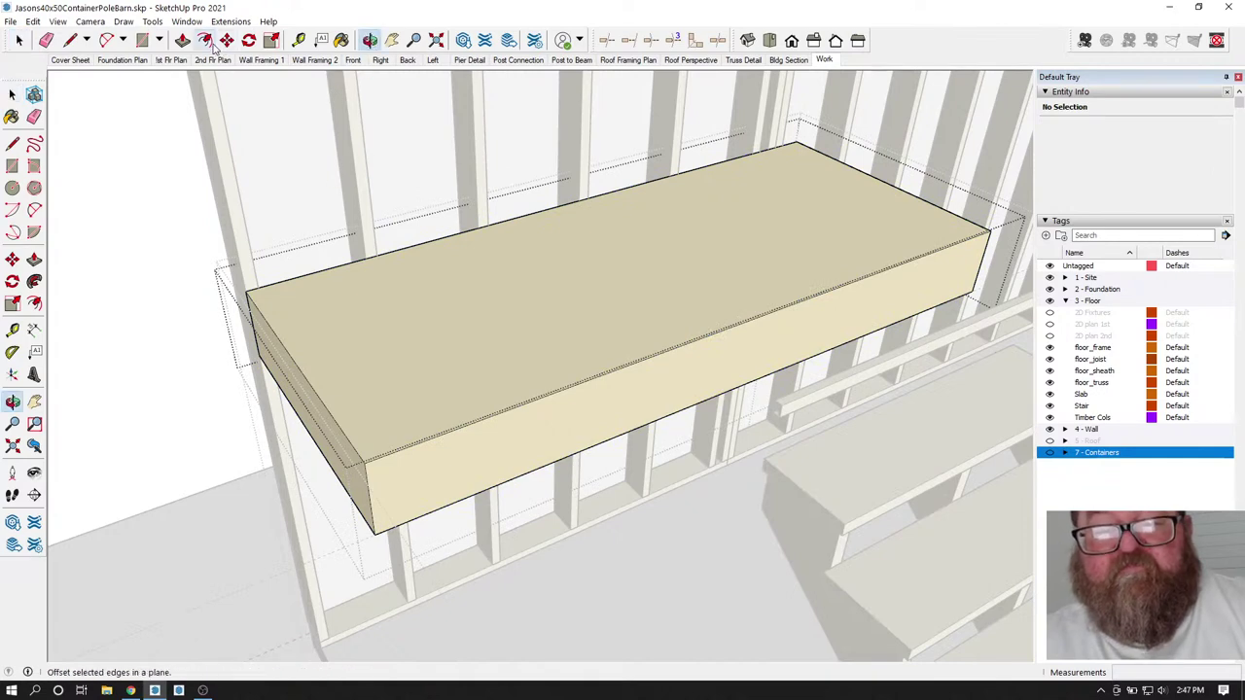
{"action": "left_click", "coordinate": [314, 274]}
{"action": "left_click", "coordinate": [326, 288]}
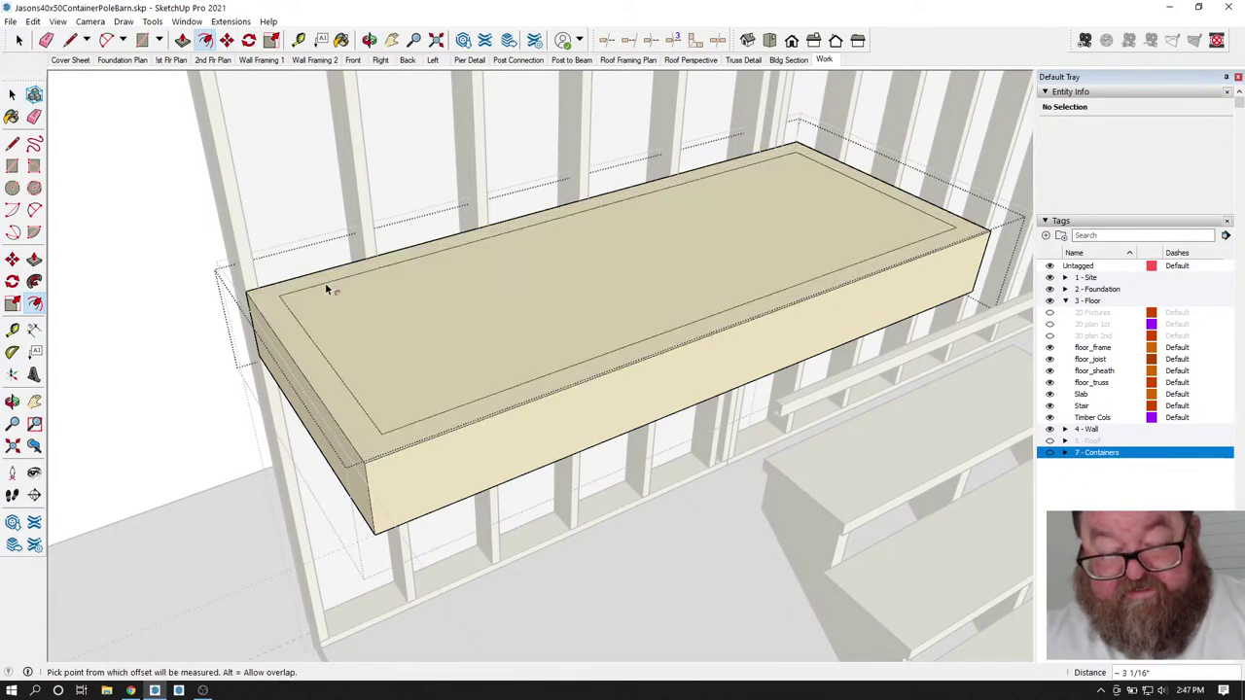
{"action": "type", "text": "1."}
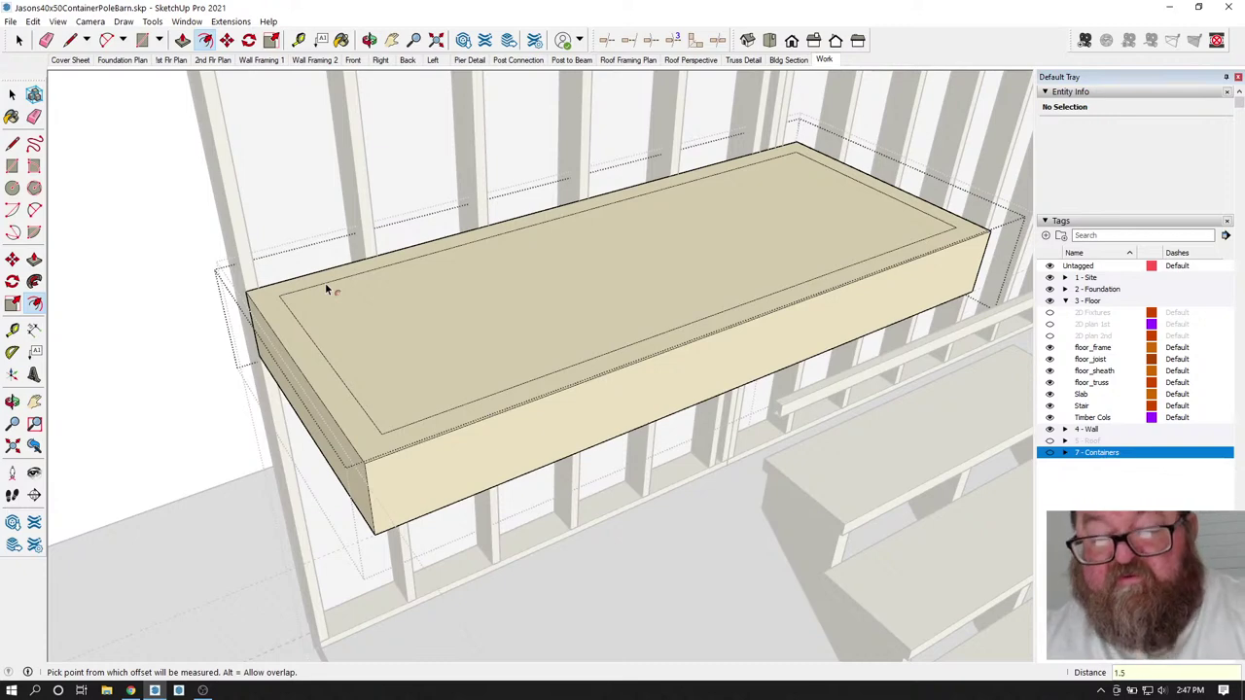
{"action": "type", "text": "5"}
{"action": "key", "text": "Return"}
- Push the landing's inner top face down 9 1/4" through the block, leaving an open perimeter frame
{"action": "key", "text": "p"}
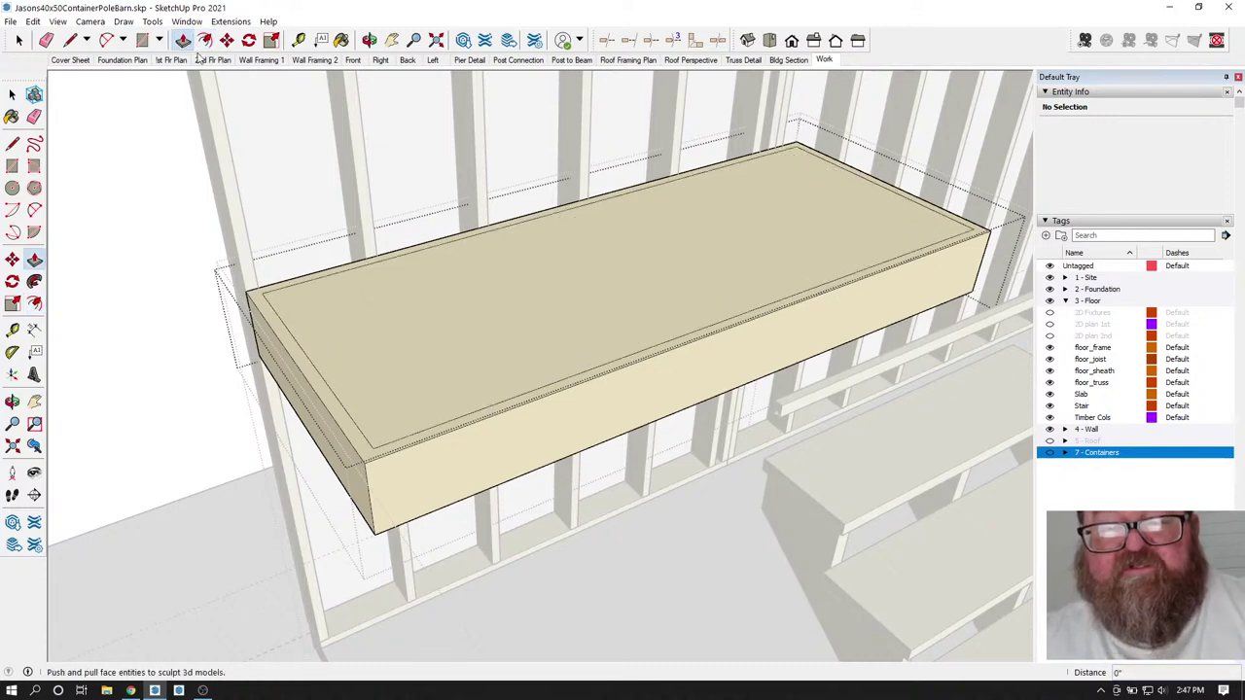
{"action": "left_click", "coordinate": [395, 297]}
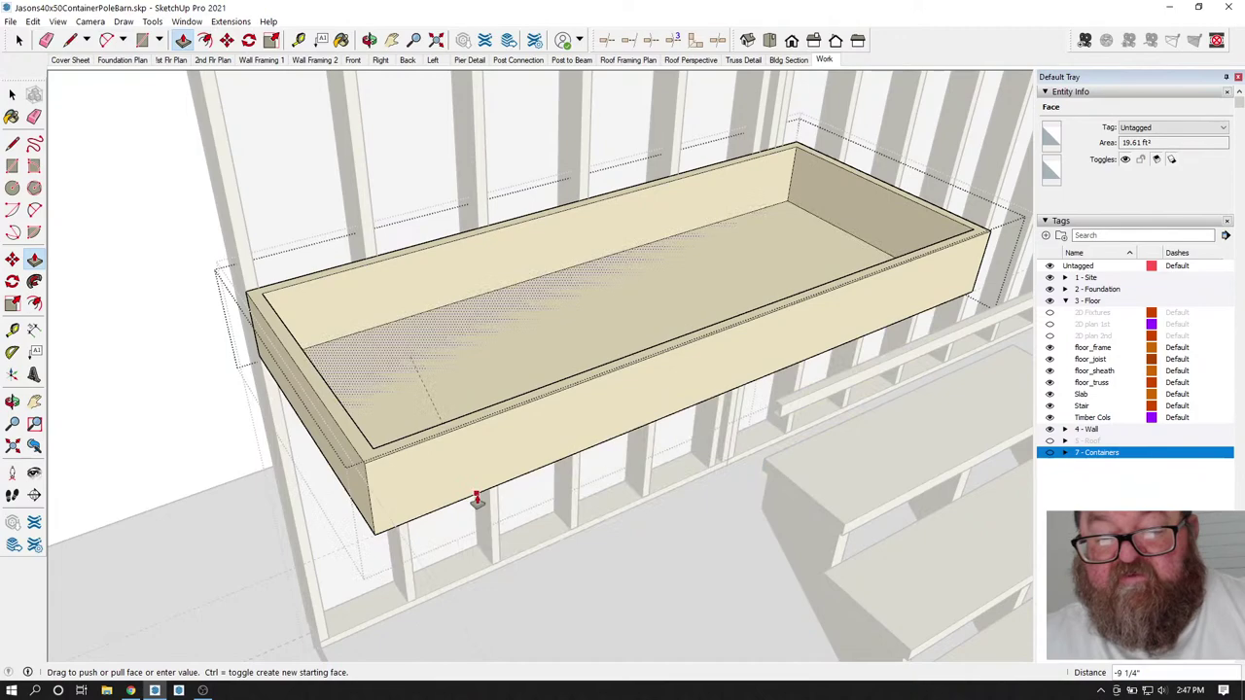
{"action": "left_click", "coordinate": [476, 498]}
{"action": "key", "text": "o"}
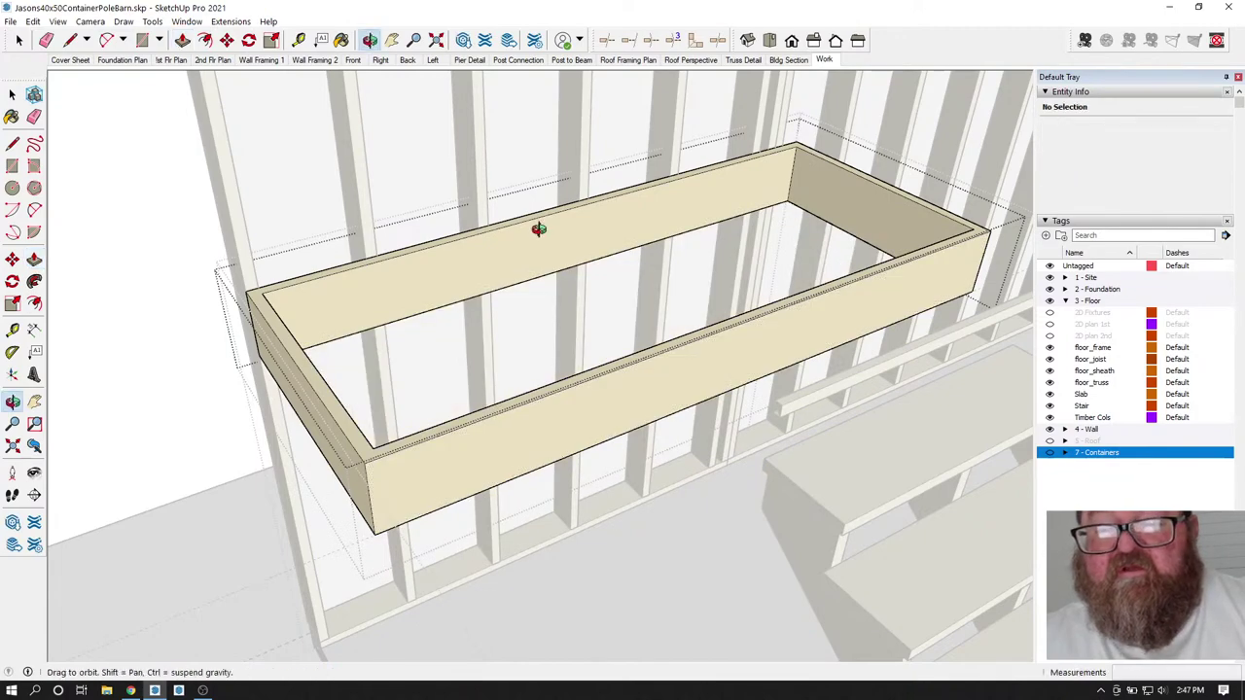
{"action": "left_click_drag", "start_coordinate": [536, 234], "coordinate": [390, 302]}
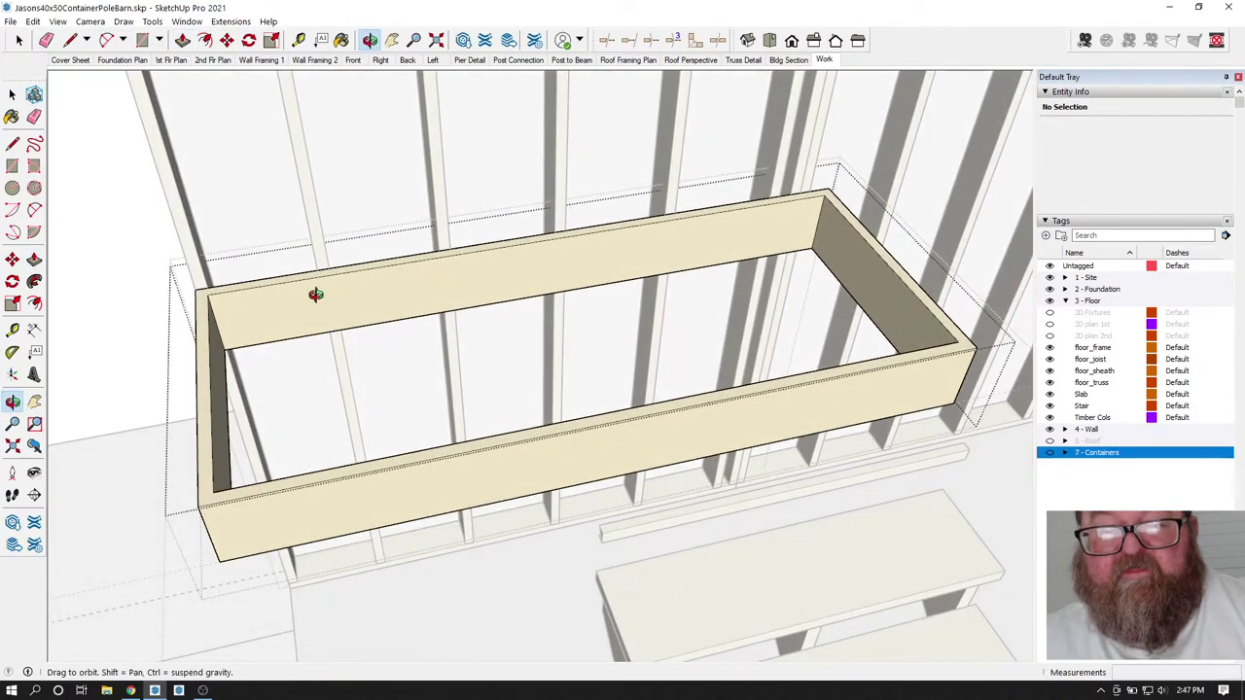
- Measure the landing frame's overall length with the Tape Measure
{"action": "left_click", "coordinate": [303, 40]}
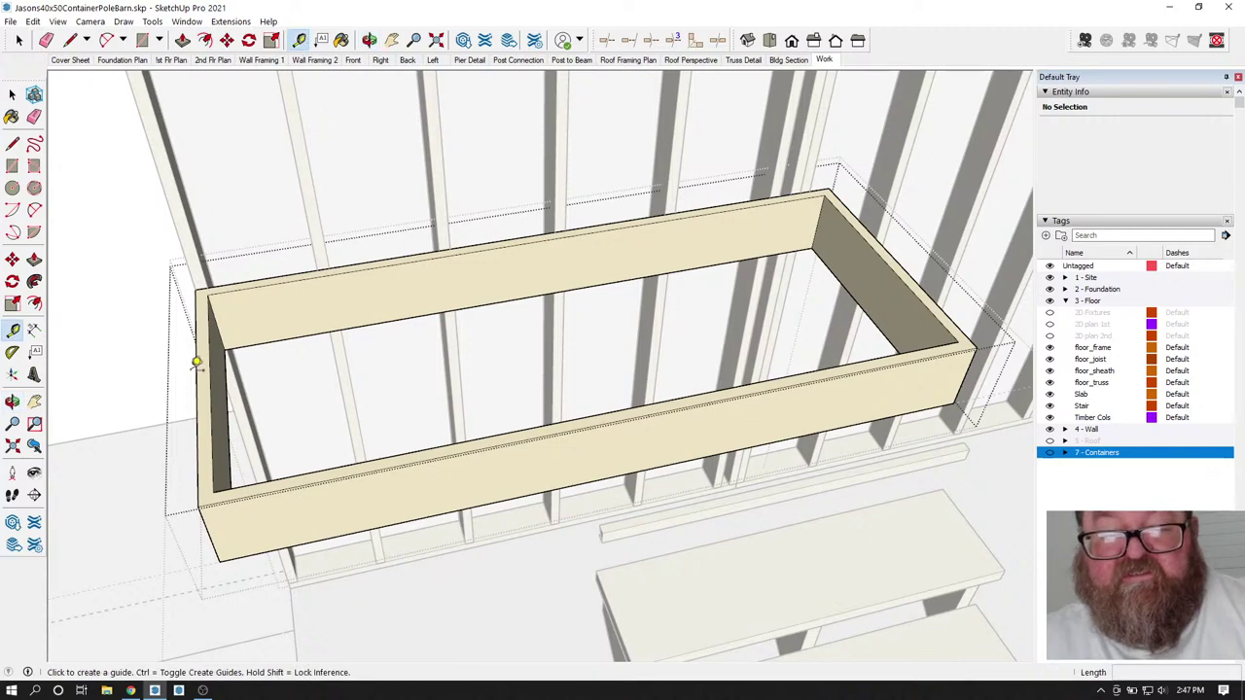
{"action": "left_click", "coordinate": [196, 362]}
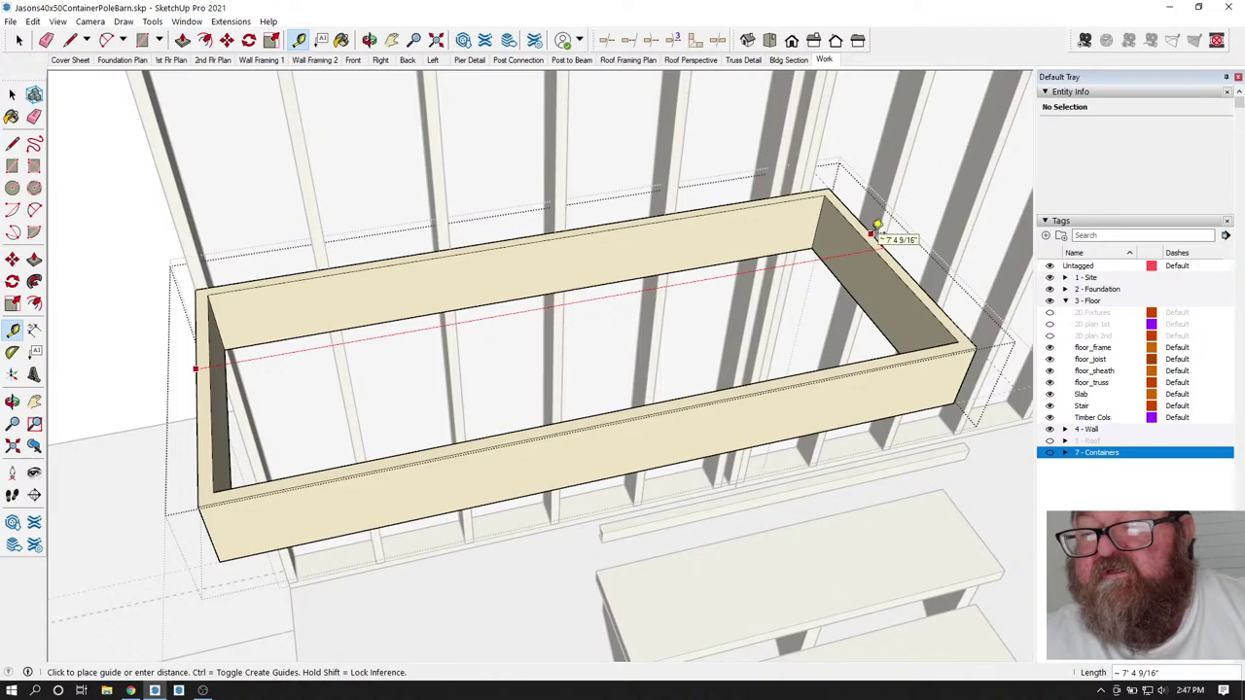
{"action": "key", "text": "Escape"}
{"action": "scroll", "coordinate": [431, 268], "scroll_direction": "down", "scroll_amount": 2}
{"action": "left_click", "coordinate": [370, 40]}
{"action": "middle_click_drag", "start_coordinate": [708, 218], "coordinate": [590, 231]}
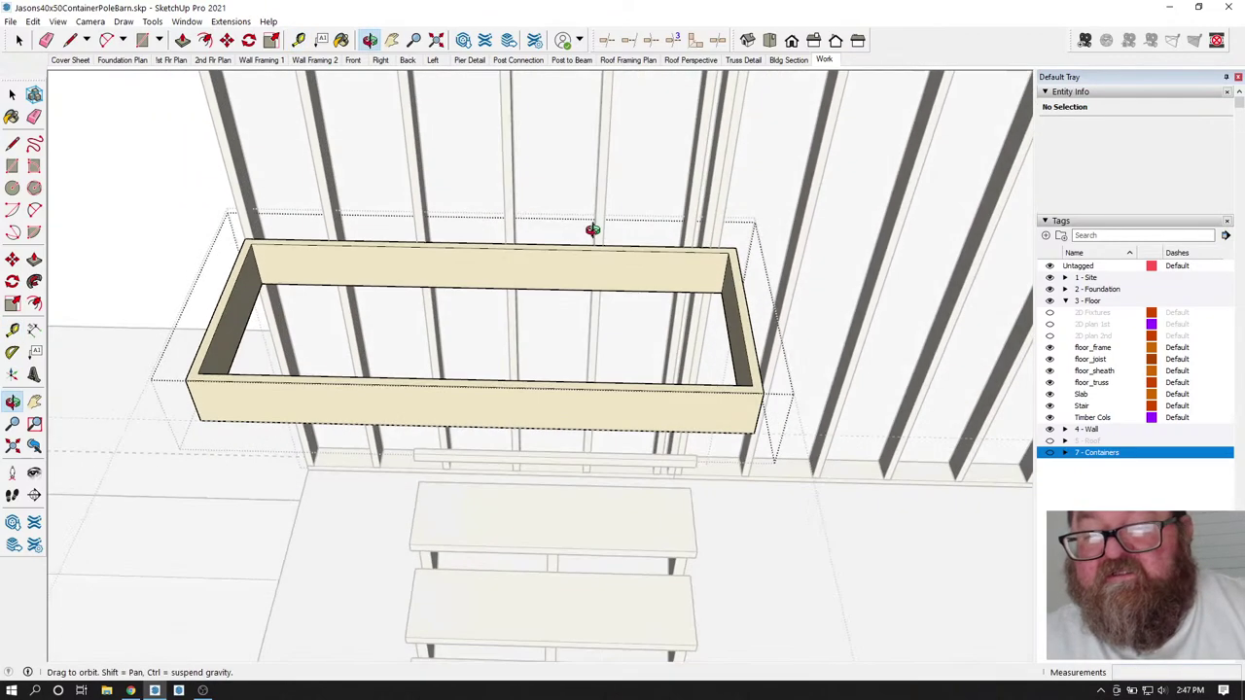
- Move the landing frame's right-hand end board inward 9/16" along the red axis and close the frame group
{"action": "key", "text": "space"}
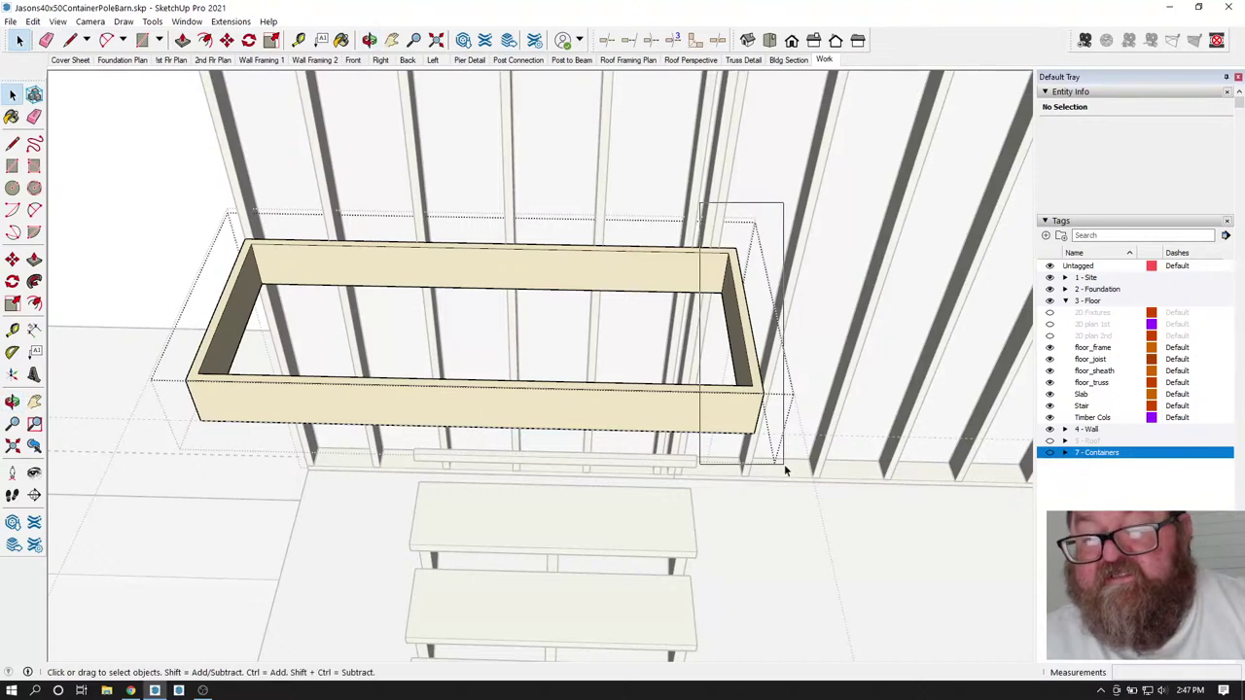
{"action": "left_click", "coordinate": [748, 379]}
{"action": "key", "text": "m"}
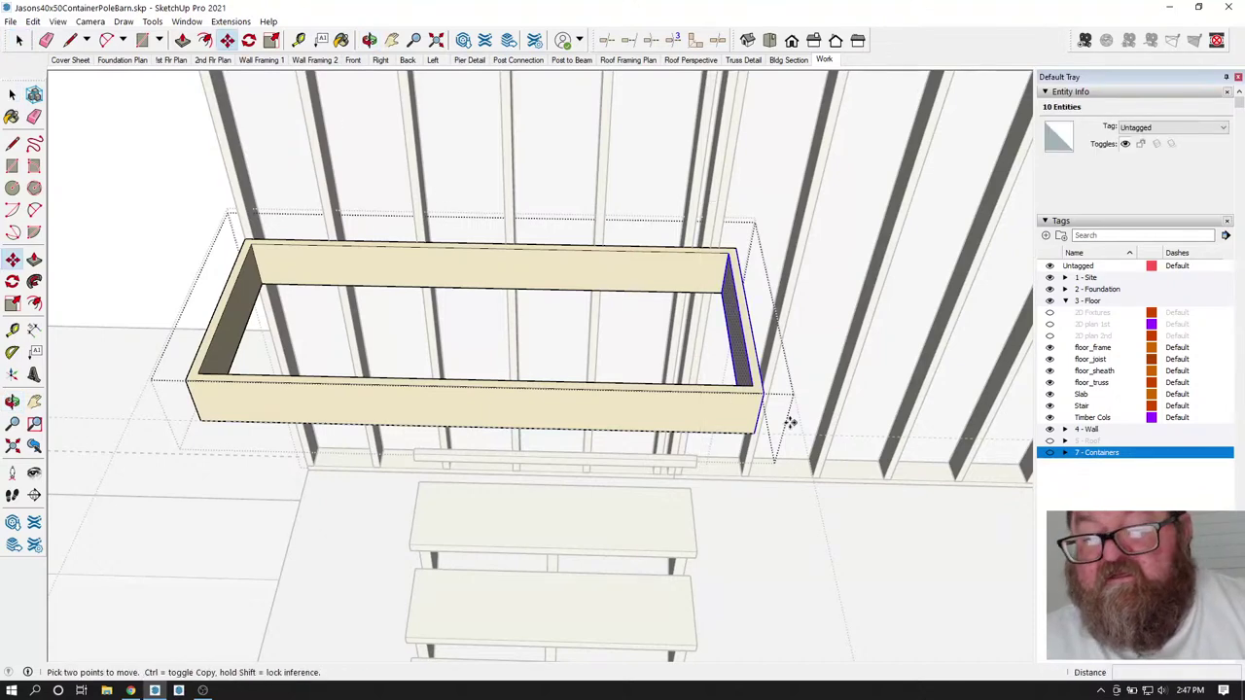
{"action": "left_click", "coordinate": [763, 401]}
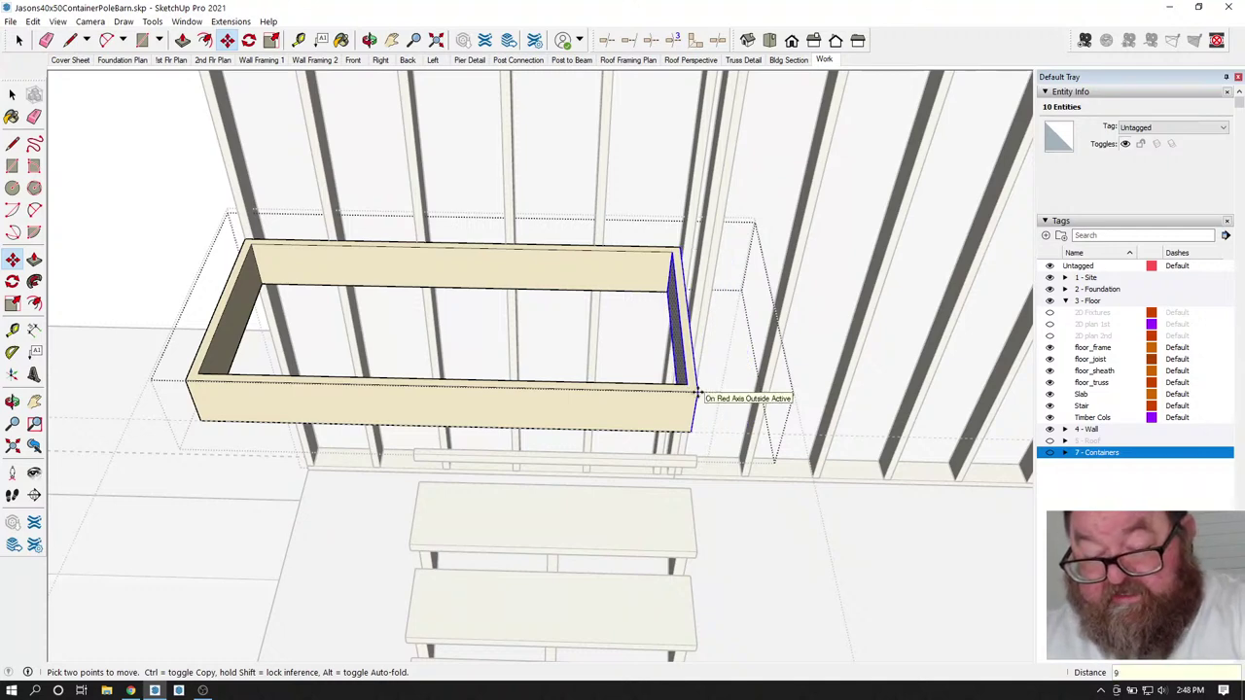
{"action": "key", "text": "Escape"}
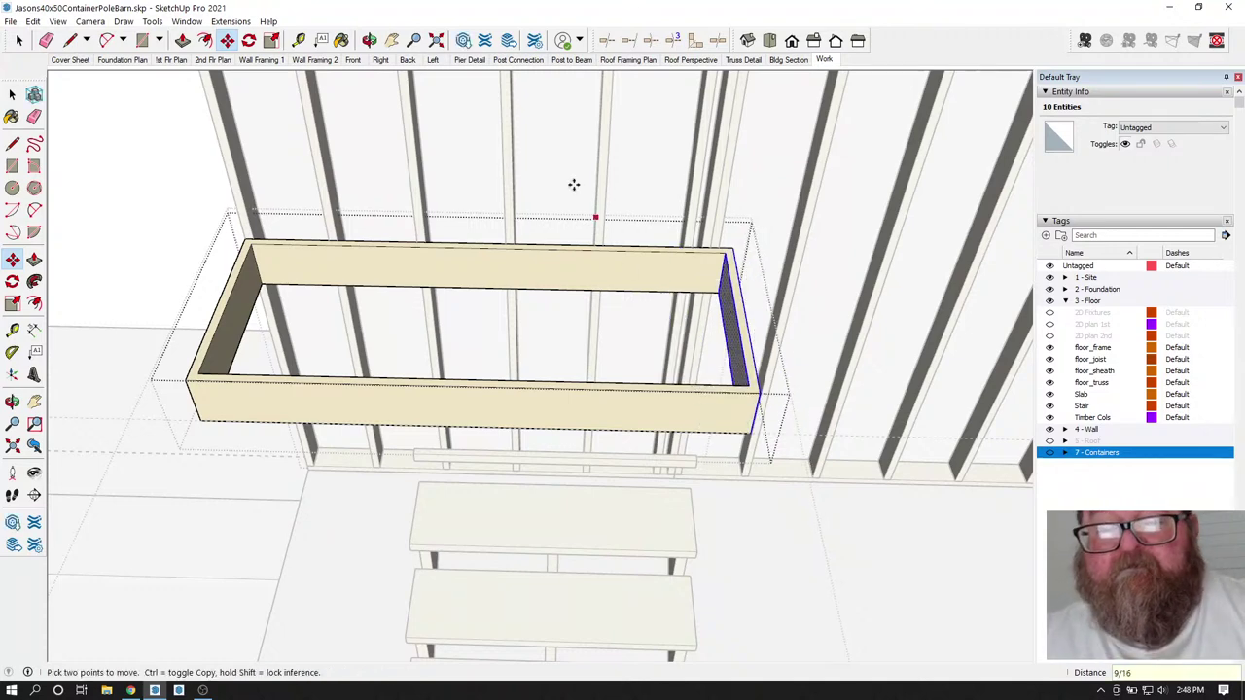
{"action": "left_click", "coordinate": [370, 40]}
{"action": "left_click_drag", "start_coordinate": [403, 117], "coordinate": [505, 131]}
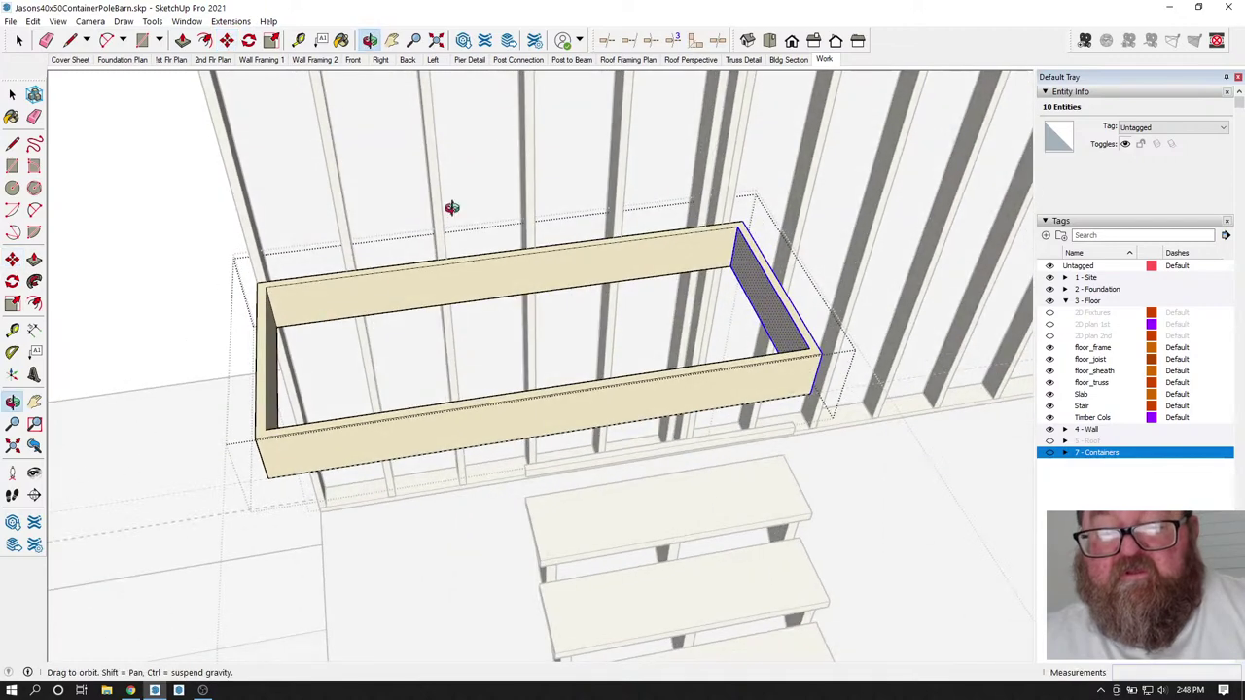
{"action": "left_click", "coordinate": [12, 94]}
{"action": "left_click", "coordinate": [187, 225]}
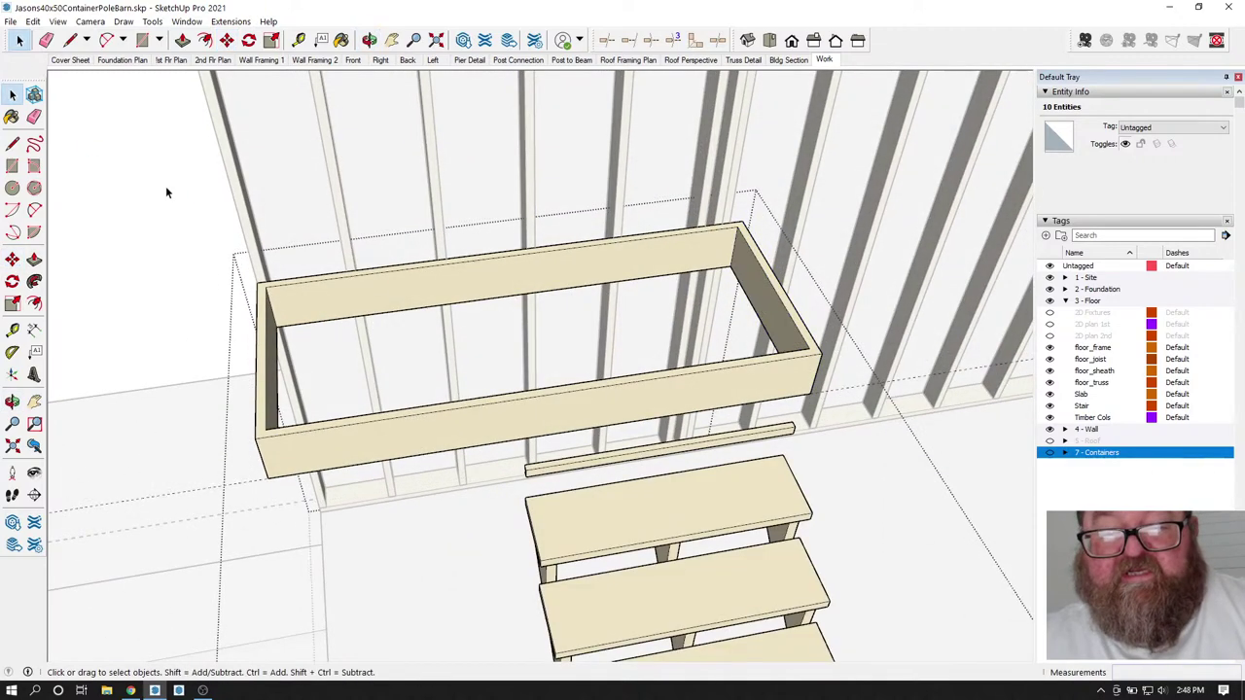
- Place a guide line 16" in from the outer edge of the landing frame's left end board
{"action": "scroll", "coordinate": [330, 350], "scroll_direction": "up", "scroll_amount": 3}
{"action": "left_click", "coordinate": [299, 39]}
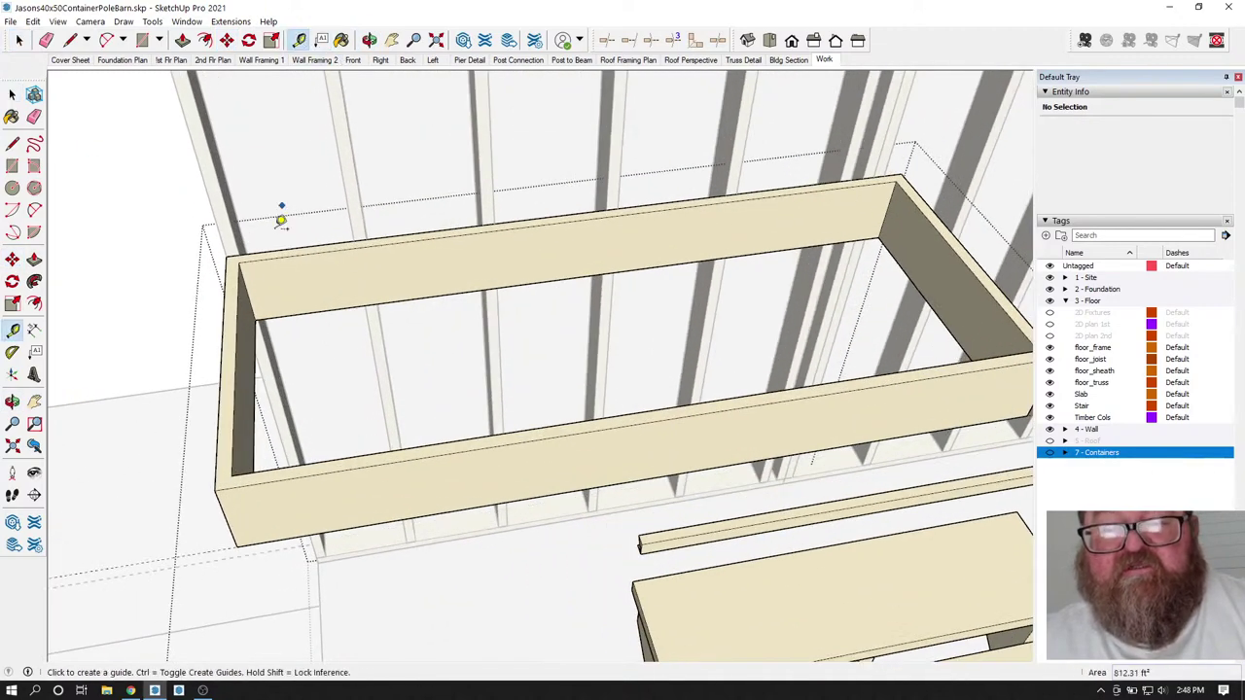
{"action": "left_click", "coordinate": [225, 284]}
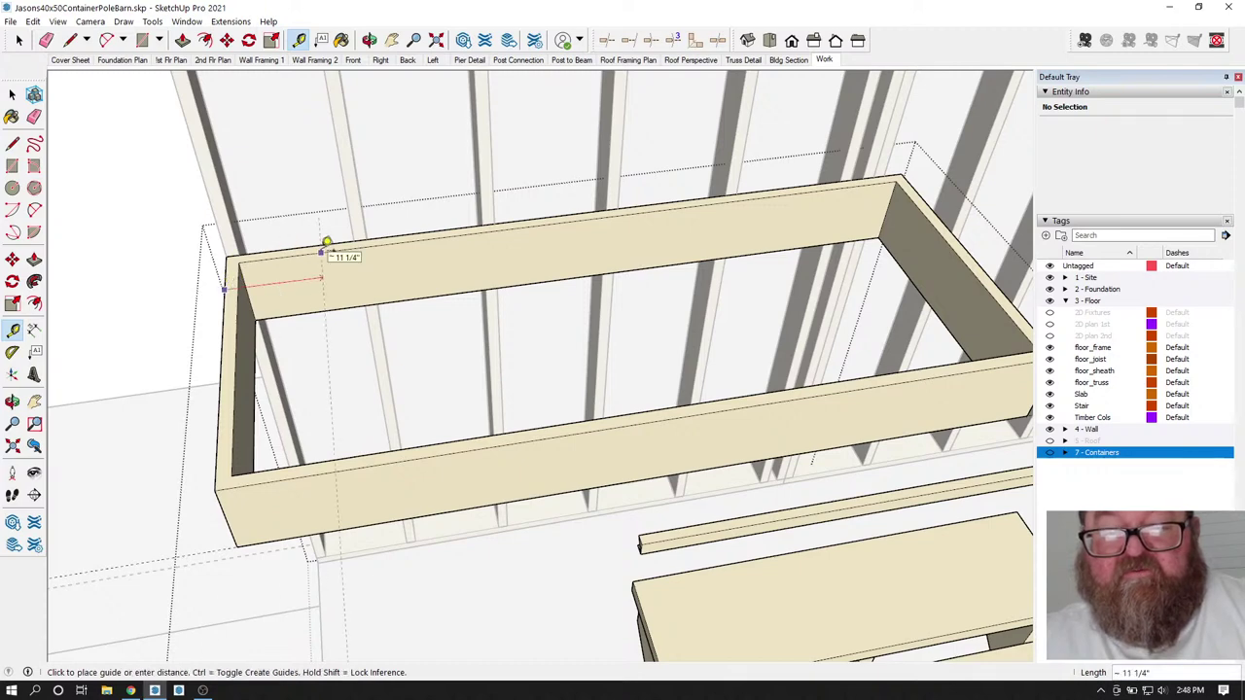
{"action": "type", "text": "16"}
{"action": "key", "text": "Return"}
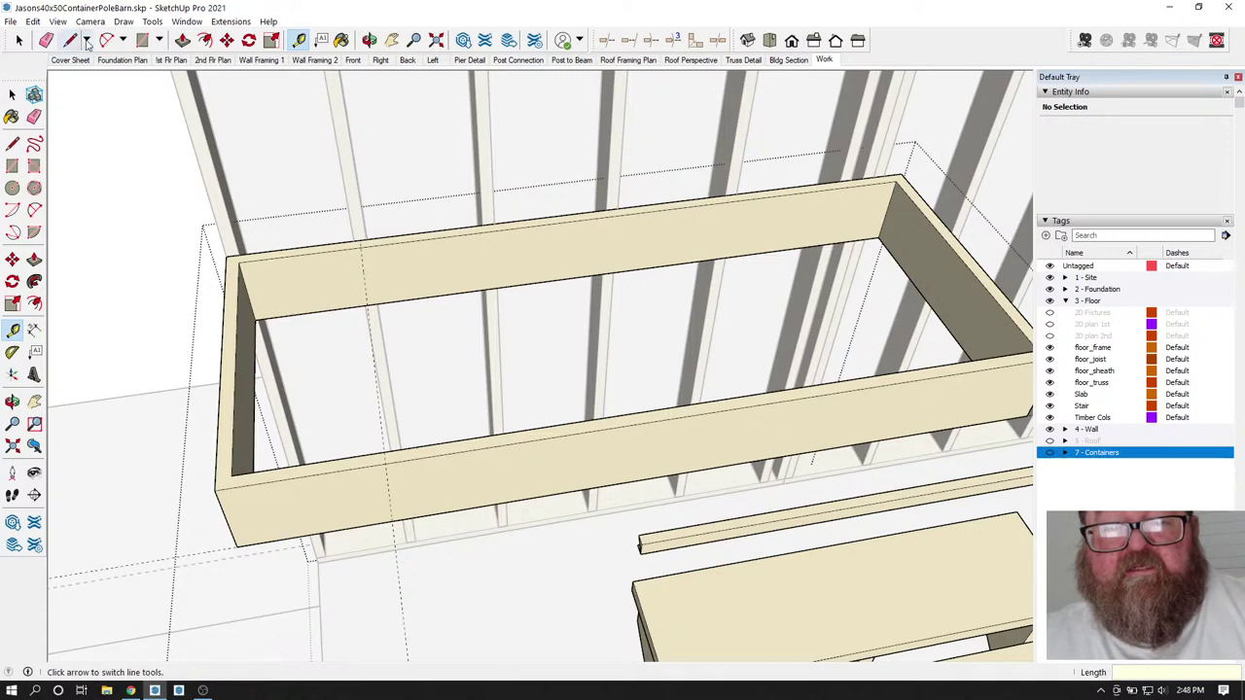
- Draw a 1.5" by 9.25" rectangle on the back board's inner face, starting at the 16" guide
{"action": "left_click", "coordinate": [141, 40]}
{"action": "scroll", "coordinate": [365, 263], "scroll_direction": "up", "scroll_amount": 3}
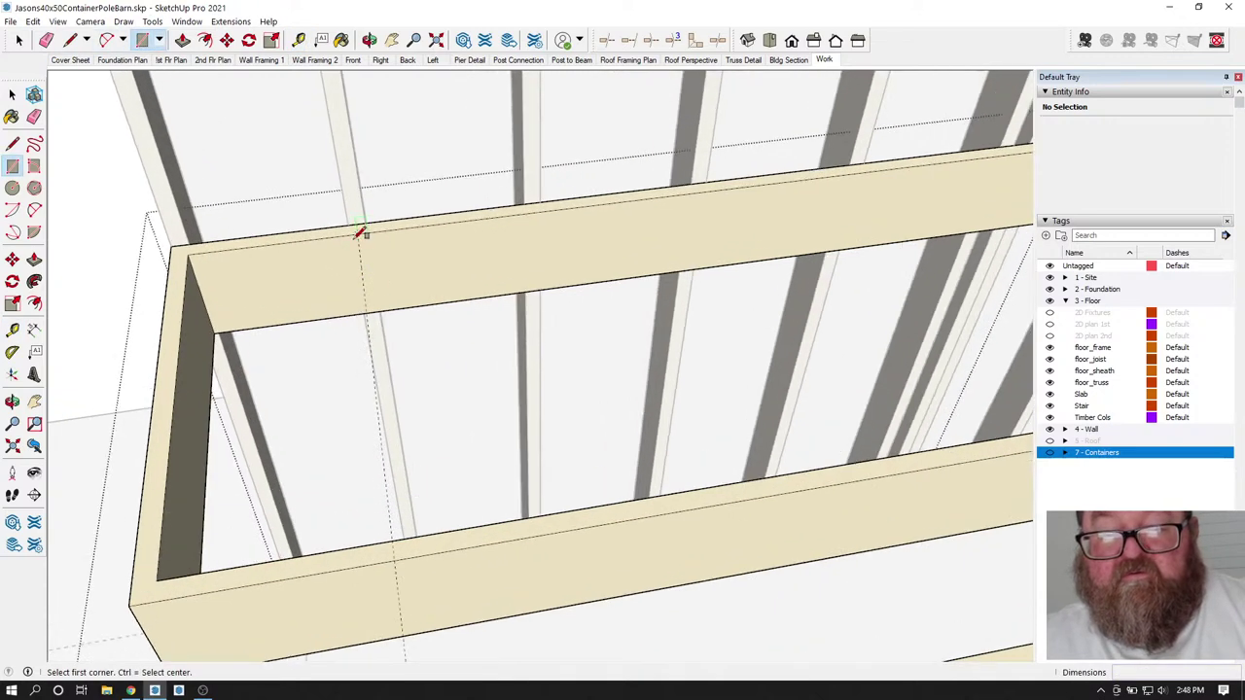
{"action": "left_click", "coordinate": [359, 231]}
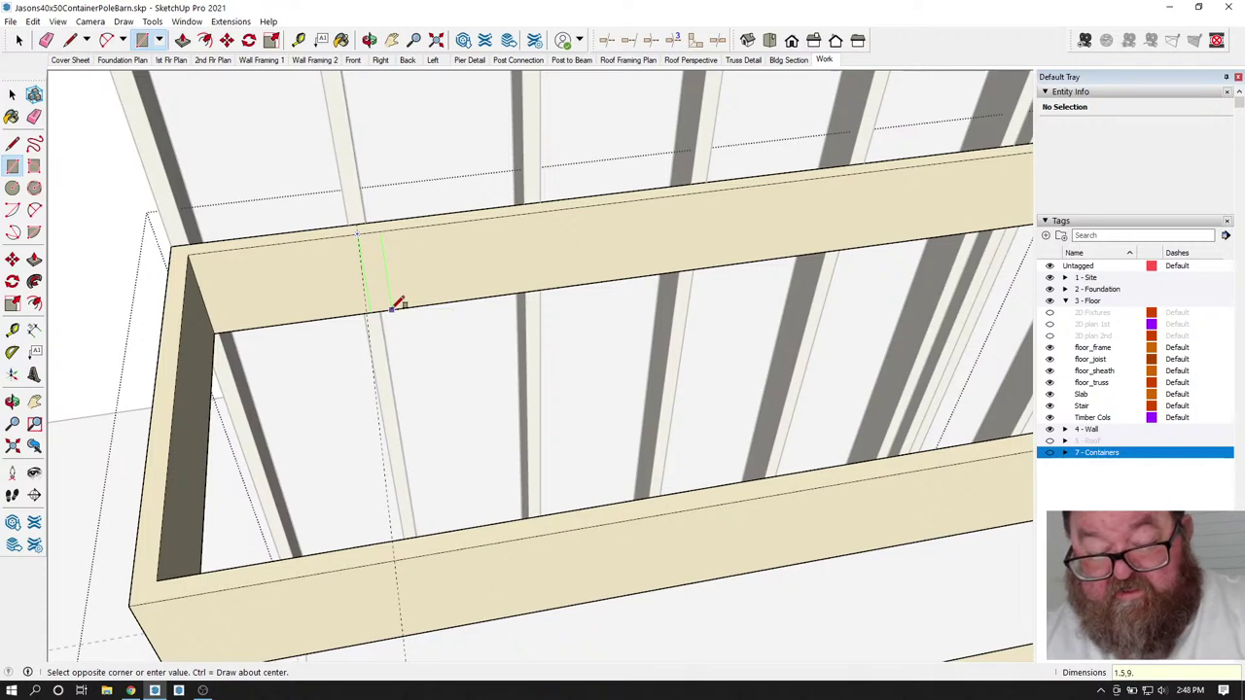
{"action": "type", "text": "1.5,9.25"}
{"action": "key", "text": "Return"}
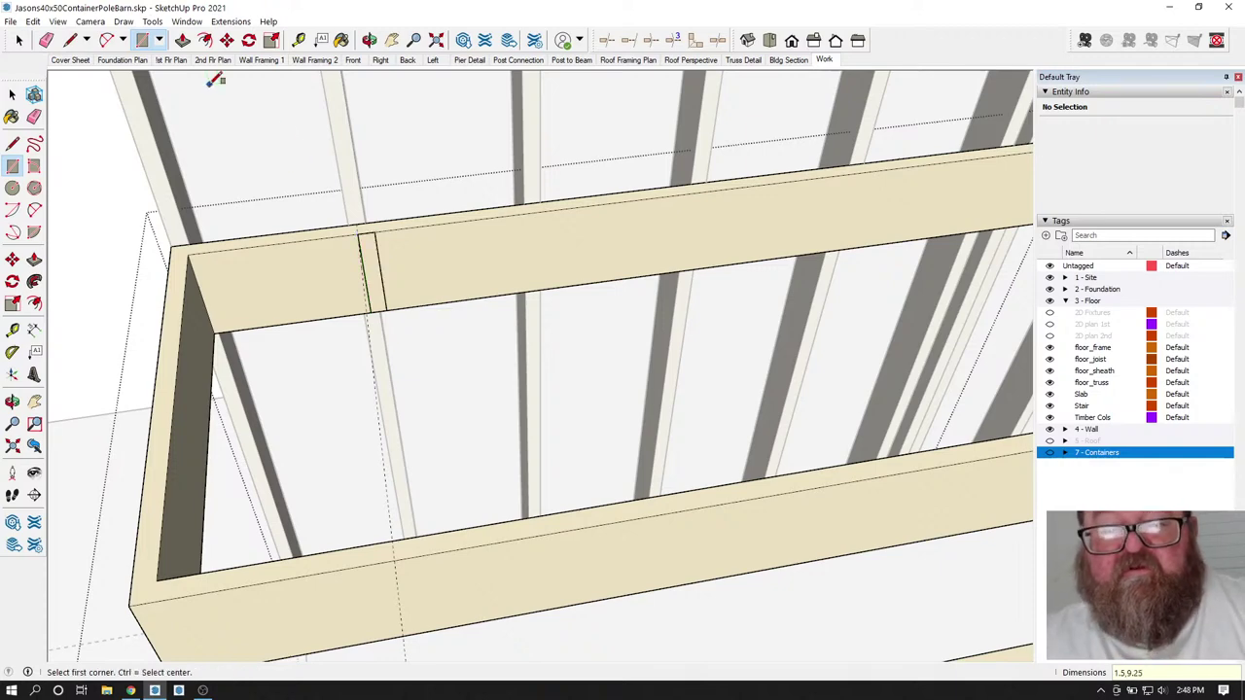
- Extrude the rectangle 2' 9" across the frame to the front board to form a joist
{"action": "left_click", "coordinate": [182, 39]}
{"action": "left_click_drag", "start_coordinate": [360, 246], "coordinate": [353, 554]}
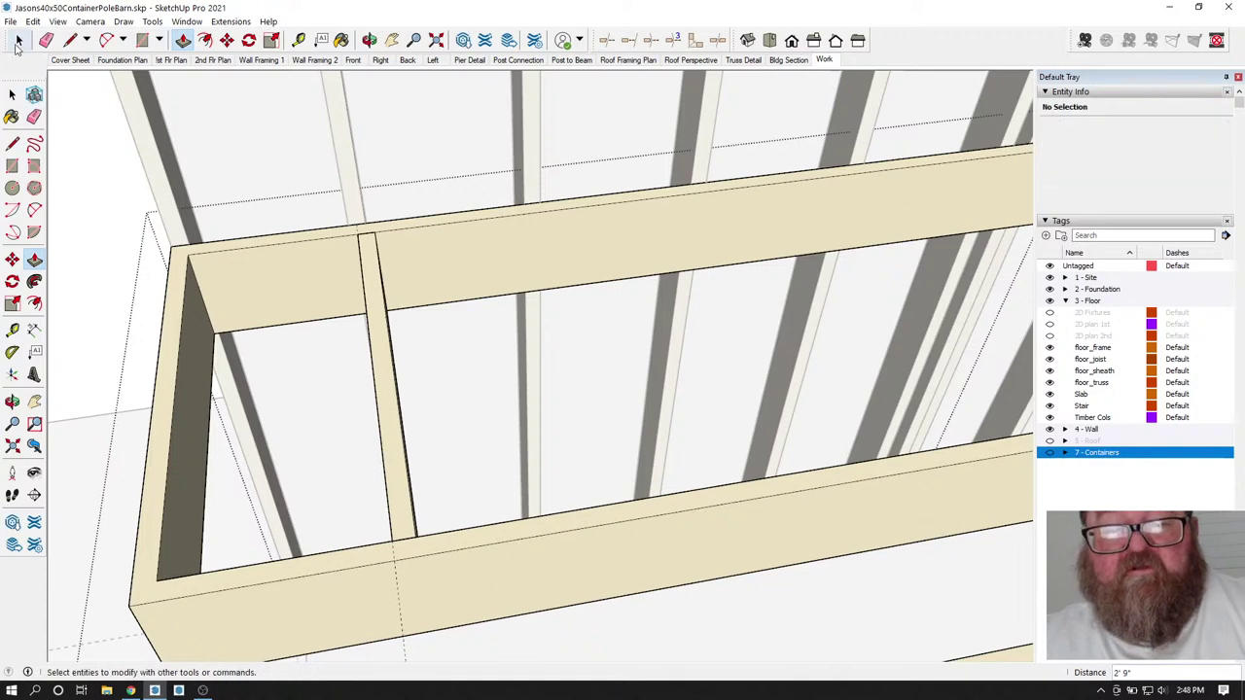
{"action": "left_click", "coordinate": [18, 40]}
- Select all of the new joist's geometry and make it a group
{"action": "left_click", "coordinate": [370, 40]}
{"action": "left_click_drag", "start_coordinate": [408, 243], "coordinate": [551, 248]}
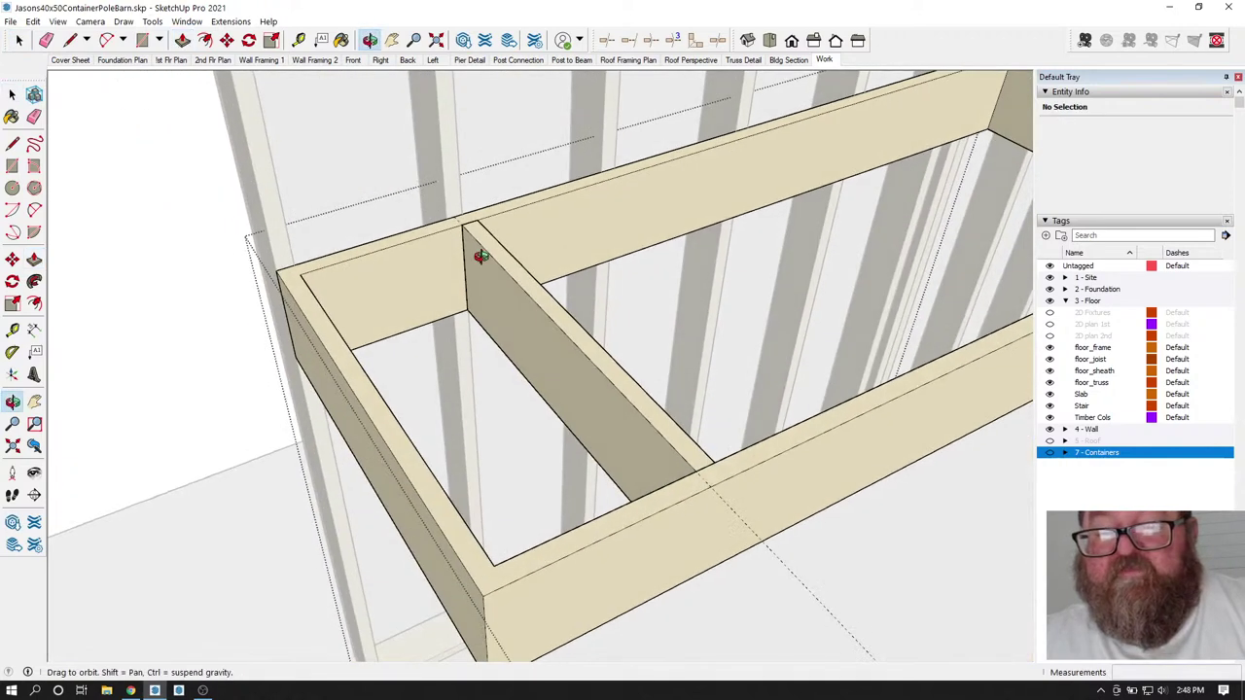
{"action": "left_click", "coordinate": [17, 39]}
{"action": "left_click", "coordinate": [471, 288]}
{"action": "triple_click", "coordinate": [472, 288]}
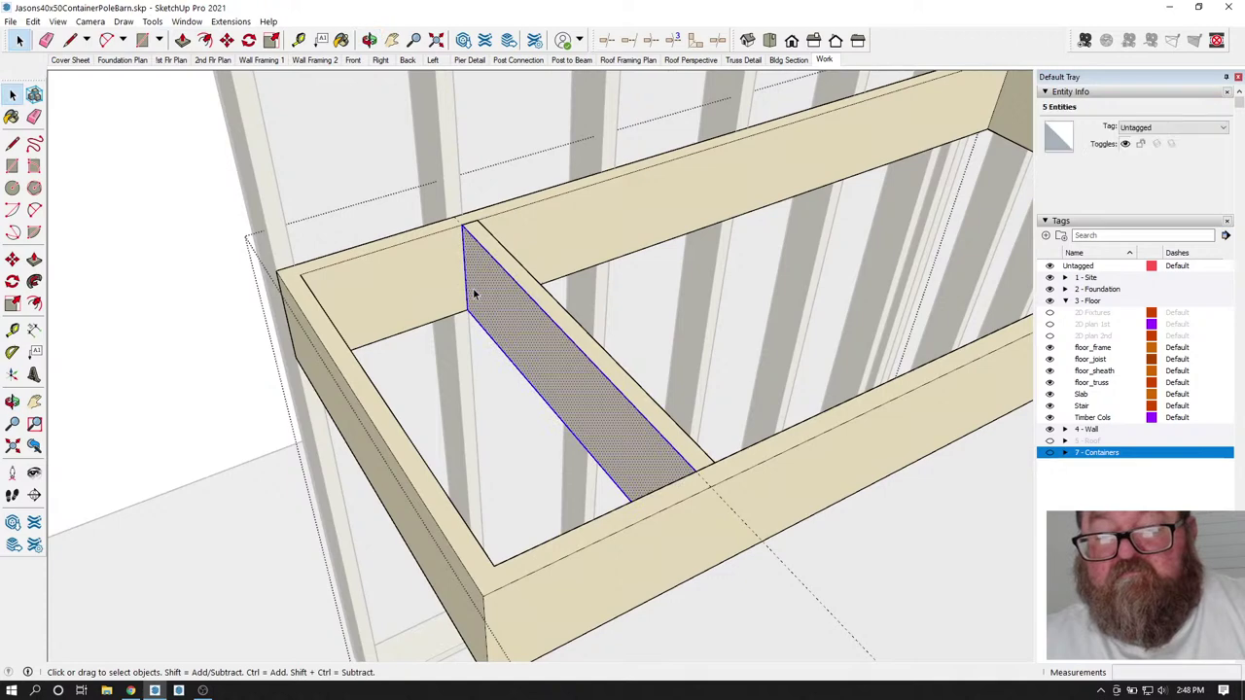
{"action": "right_click", "coordinate": [475, 290]}
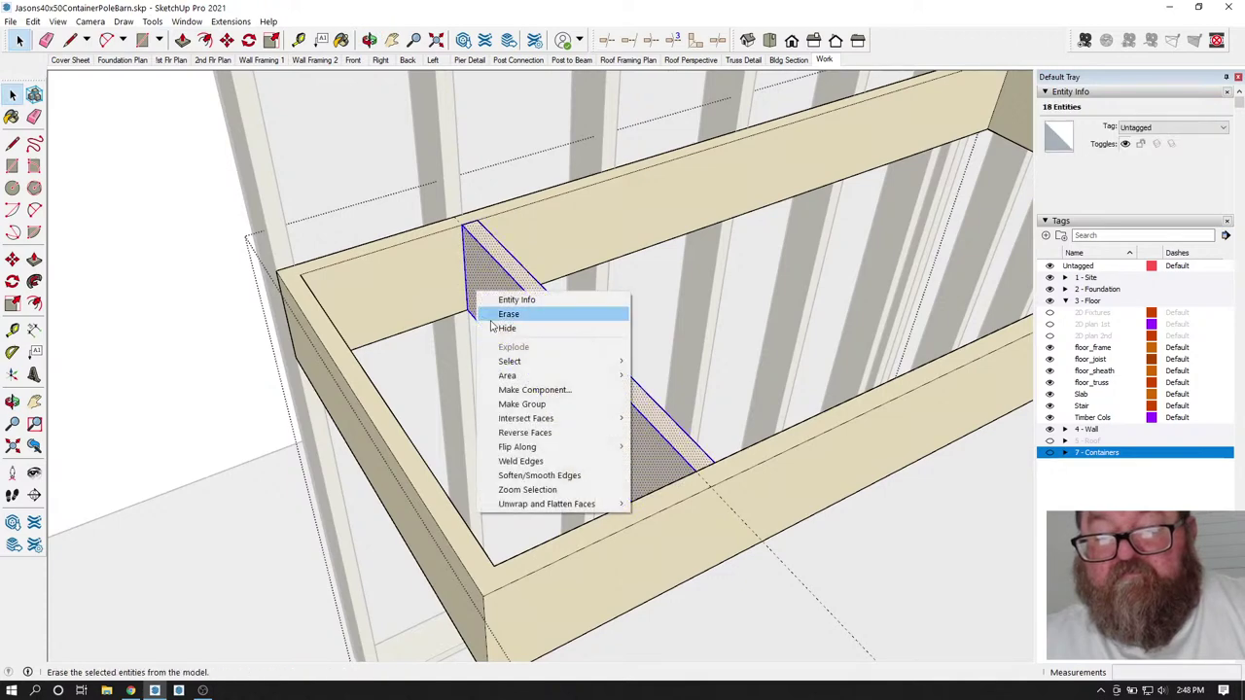
{"action": "left_click", "coordinate": [521, 403]}
- Move the joist group by the midpoint of its top end edge onto the 16" guide, centring it there
{"action": "left_click", "coordinate": [227, 39]}
{"action": "scroll", "coordinate": [476, 233], "scroll_direction": "up", "scroll_amount": 5}
{"action": "left_click", "coordinate": [488, 239]}
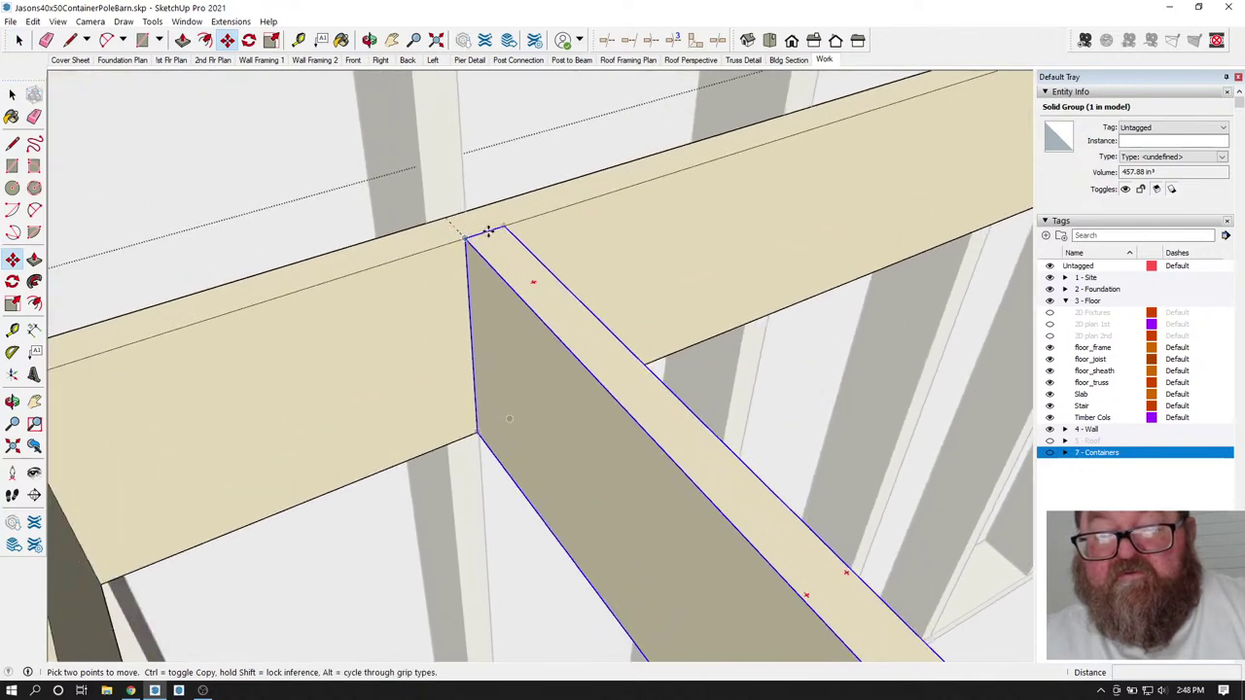
{"action": "key", "text": "Escape"}
{"action": "scroll", "coordinate": [360, 291], "scroll_direction": "down", "scroll_amount": 10}
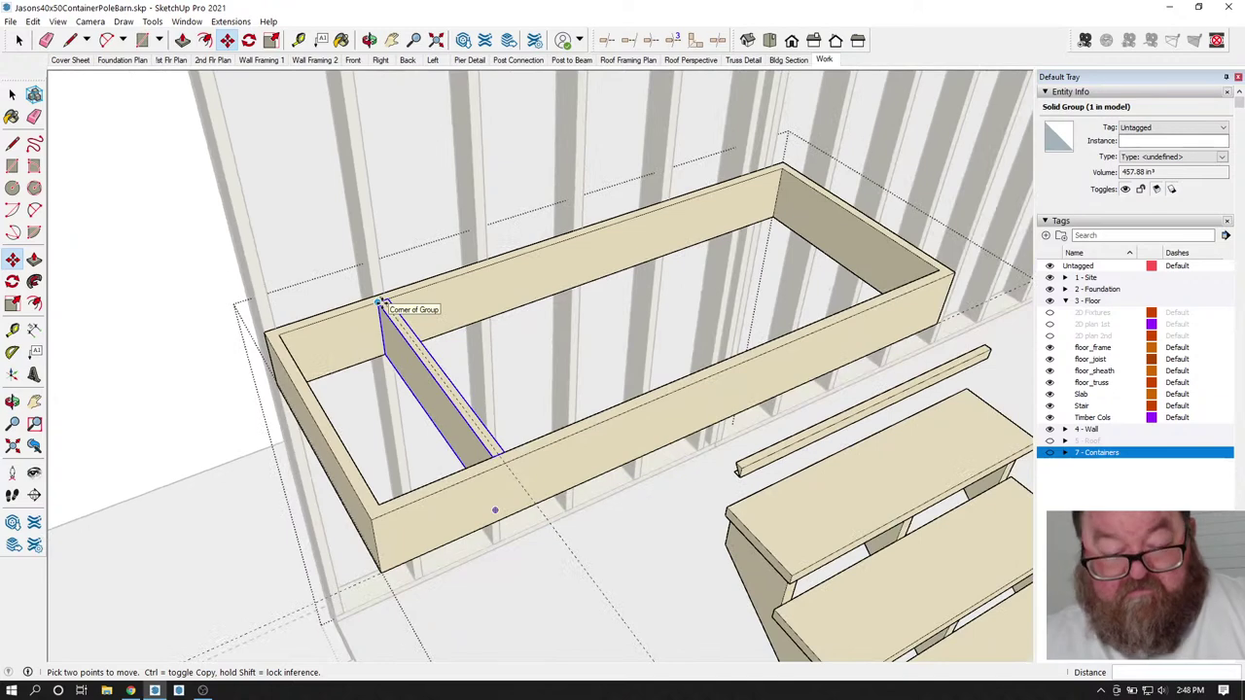
- Copy the joist along the back board at 16" spacing and array the copy three times (*3)
{"action": "left_click", "coordinate": [382, 302]}
{"action": "key", "text": "ctrl"}
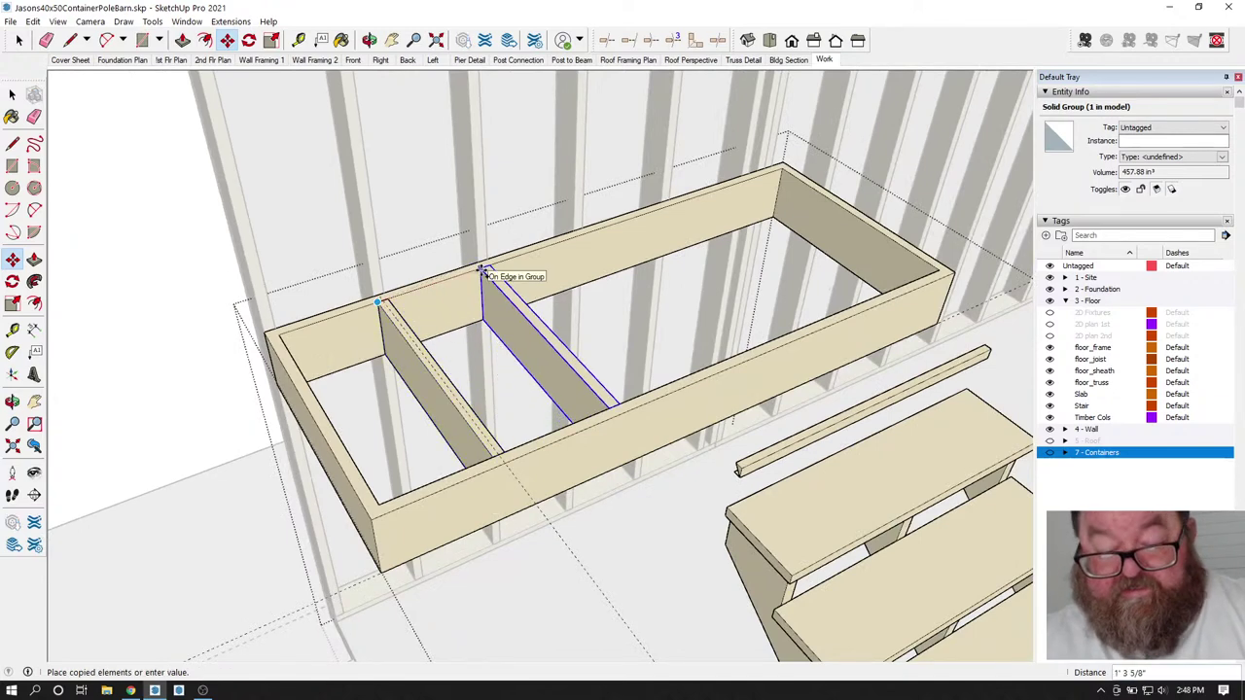
{"action": "left_click", "coordinate": [481, 271]}
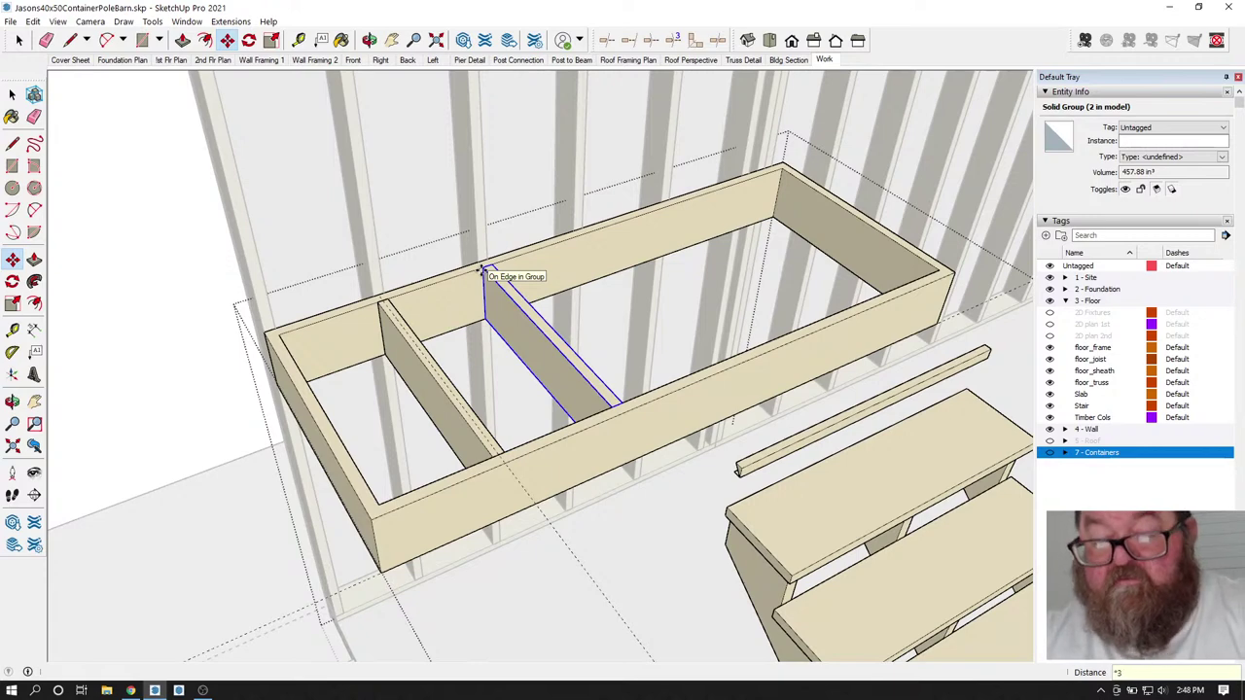
{"action": "key", "text": "Return"}
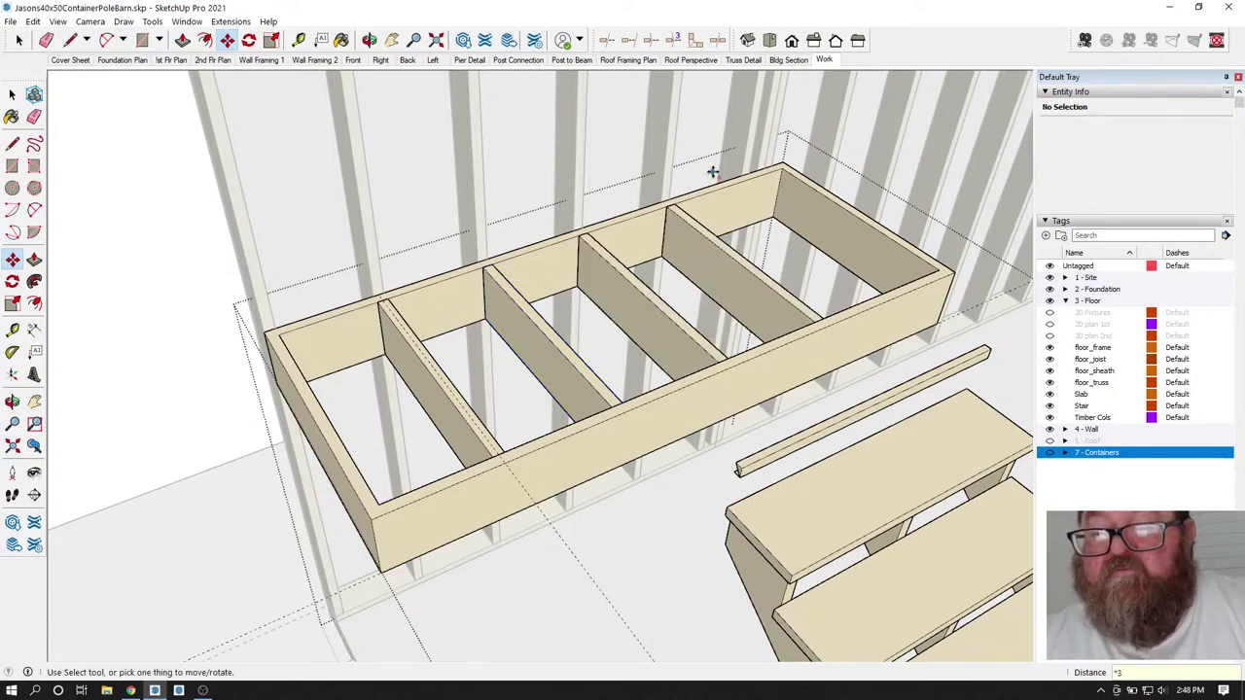
- Copy the last joist one more spacing towards the frame's far end, using the previous joist's matching corner as the base point
{"action": "scroll", "coordinate": [729, 173], "scroll_direction": "up", "scroll_amount": 5}
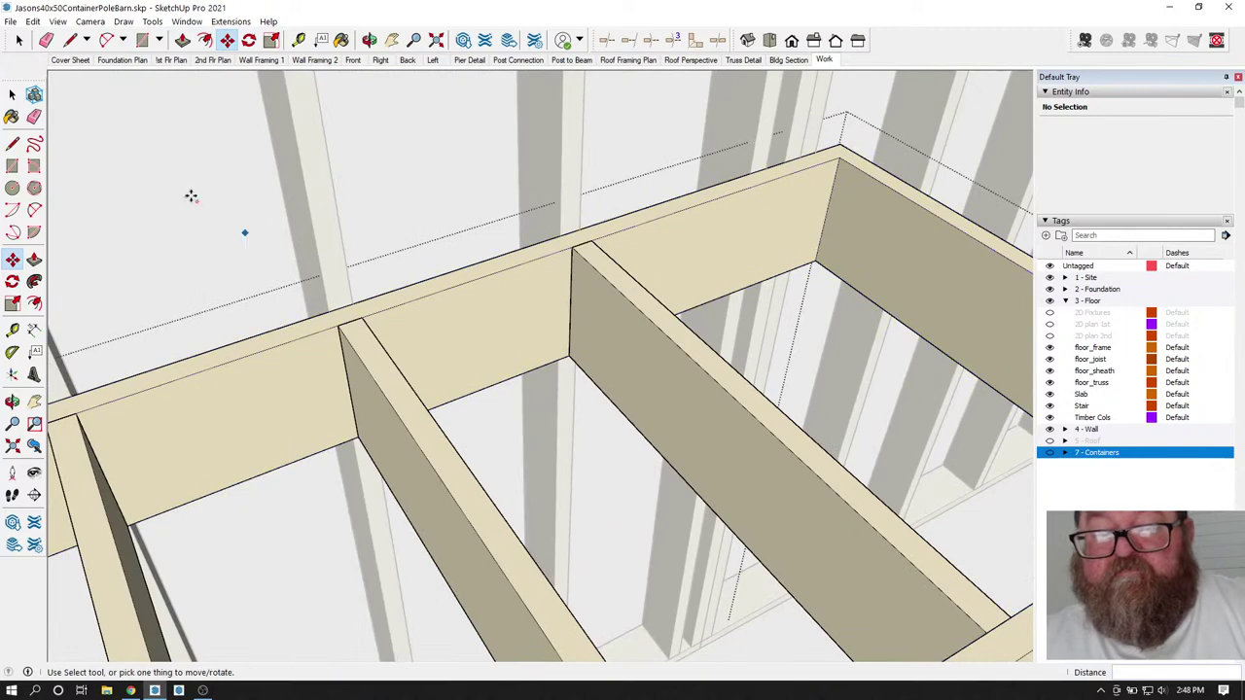
{"action": "left_click", "coordinate": [19, 40]}
{"action": "left_click", "coordinate": [655, 325]}
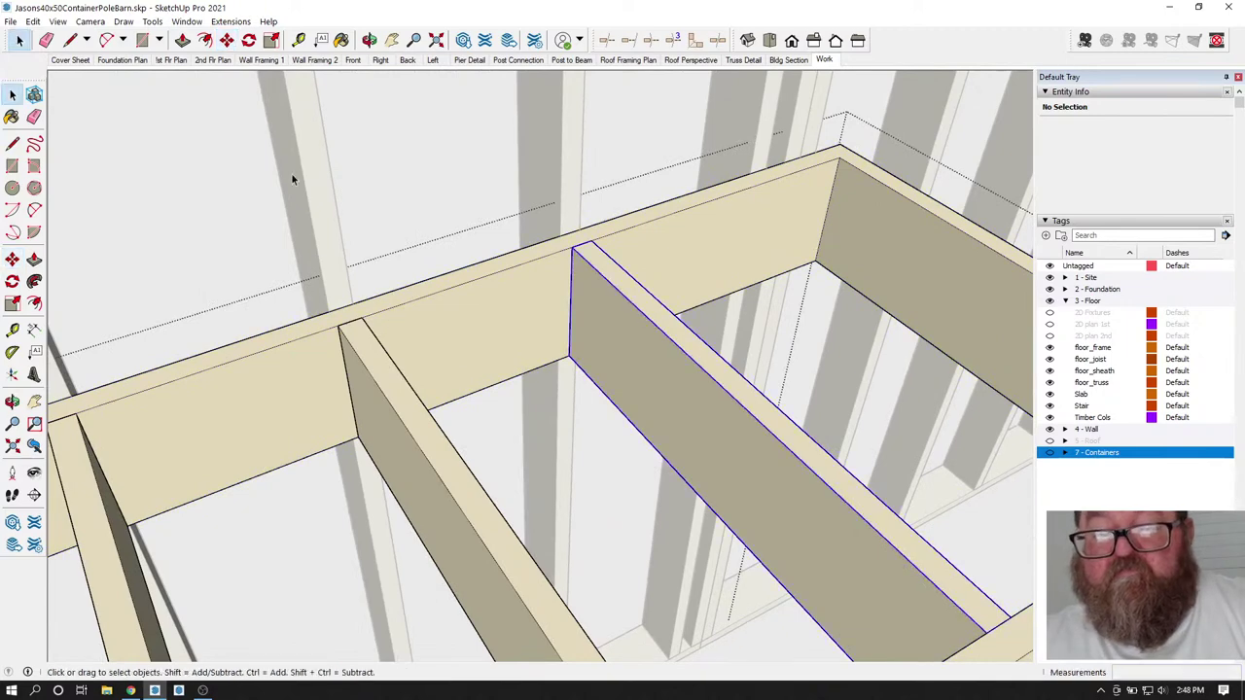
{"action": "left_click", "coordinate": [225, 40]}
{"action": "left_click", "coordinate": [350, 331]}
{"action": "key", "text": "ctrl"}
{"action": "left_click", "coordinate": [571, 251]}
{"action": "scroll", "coordinate": [572, 251], "scroll_direction": "down", "scroll_amount": 5}
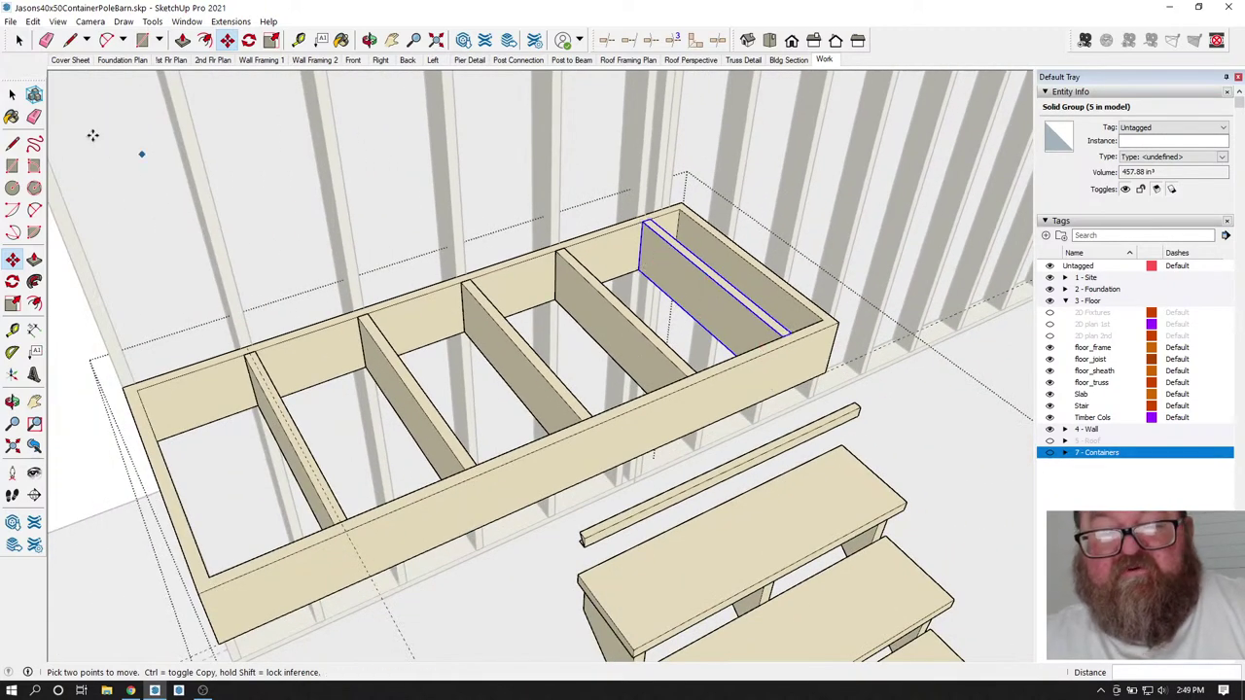
{"action": "left_click", "coordinate": [19, 40]}
{"action": "left_click", "coordinate": [932, 437]}
{"action": "left_click", "coordinate": [931, 434]}
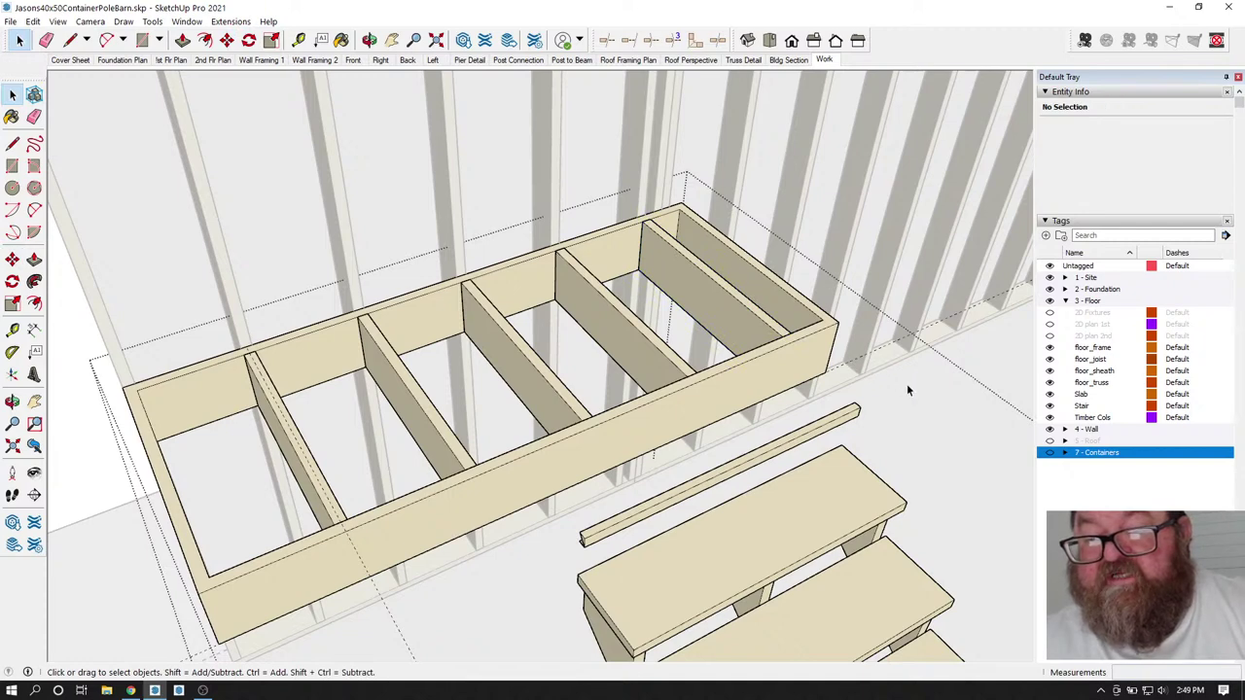
- Select the five joists inside the frame and cut them
{"action": "left_click", "coordinate": [790, 381]}
{"action": "scroll", "coordinate": [885, 394], "scroll_direction": "down", "scroll_amount": 2}
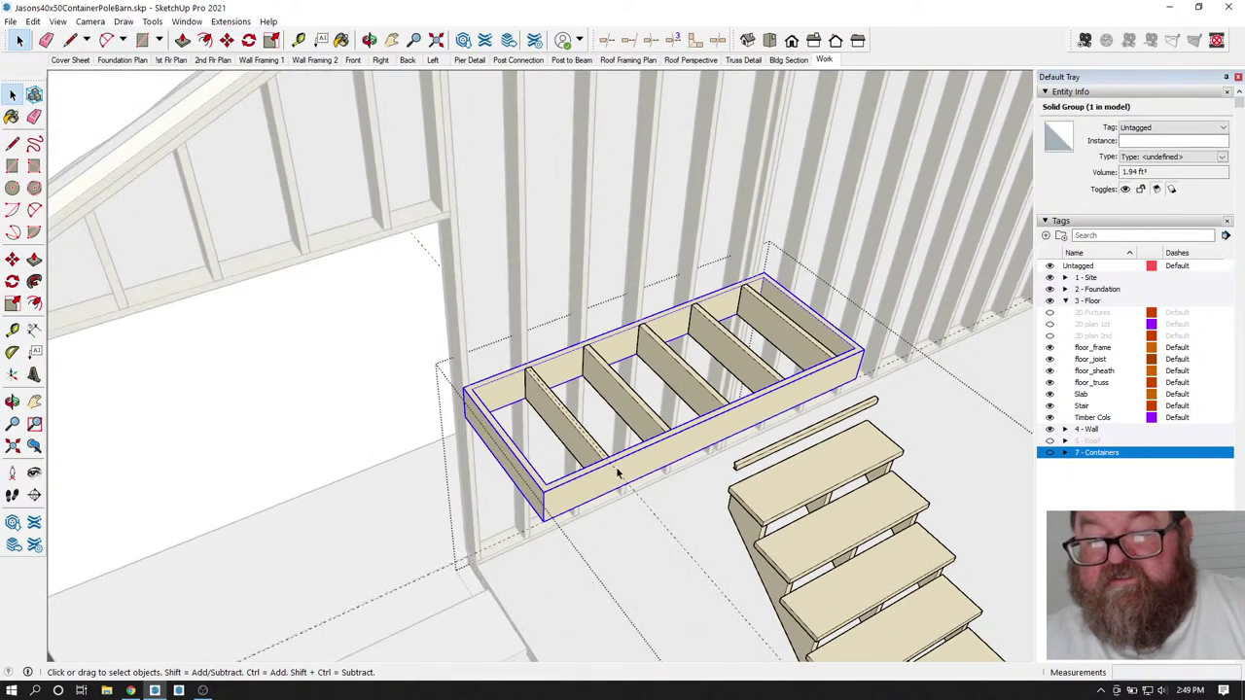
{"action": "scroll", "coordinate": [618, 475], "scroll_direction": "up", "scroll_amount": 3}
{"action": "left_click", "coordinate": [566, 425]}
{"action": "left_click", "coordinate": [643, 382], "text": "shift"}
{"action": "left_click", "coordinate": [713, 337], "text": "shift"}
{"action": "left_click", "coordinate": [811, 295], "text": "shift"}
{"action": "left_click", "coordinate": [877, 256], "text": "shift"}
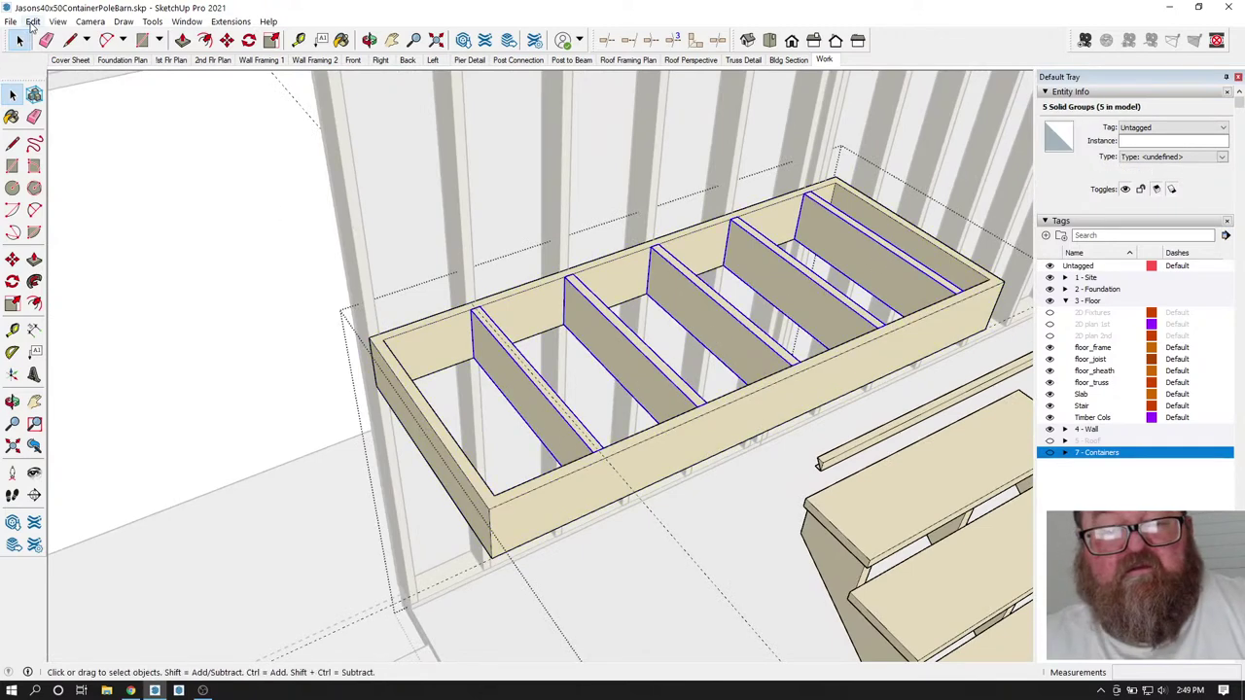
{"action": "left_click", "coordinate": [32, 21]}
{"action": "left_click", "coordinate": [58, 69]}
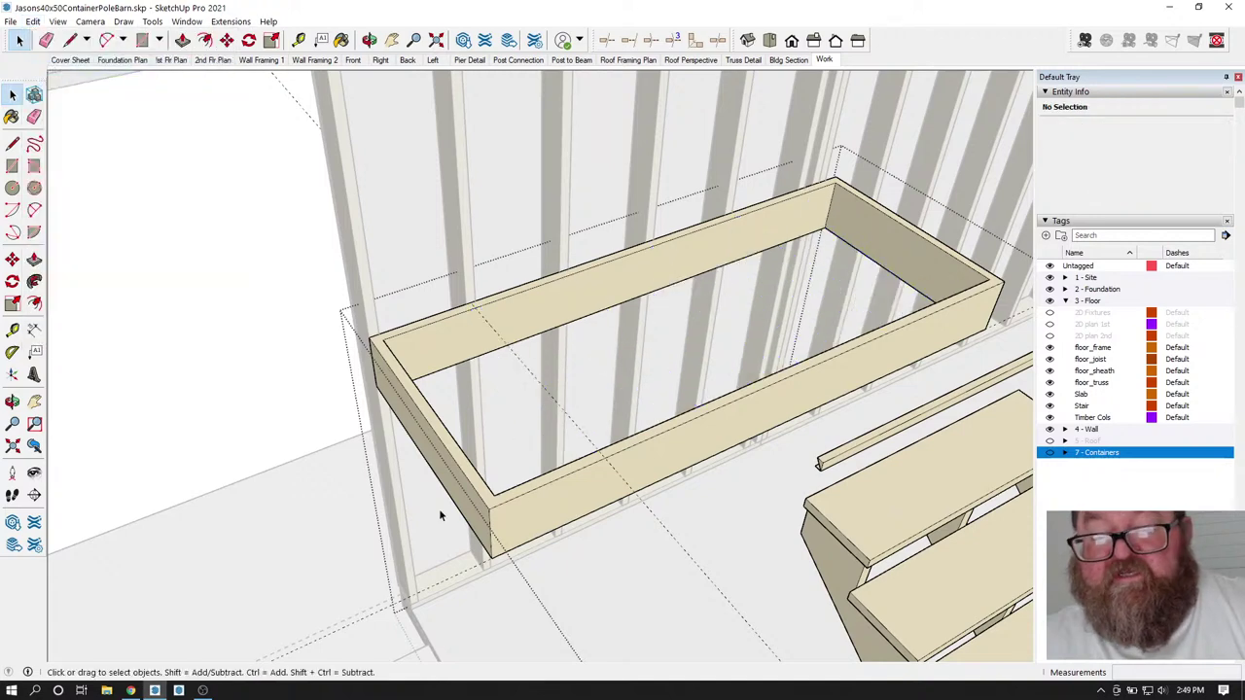
- Open the frame group and make all of its board geometry a nested group
{"action": "left_click", "coordinate": [658, 476]}
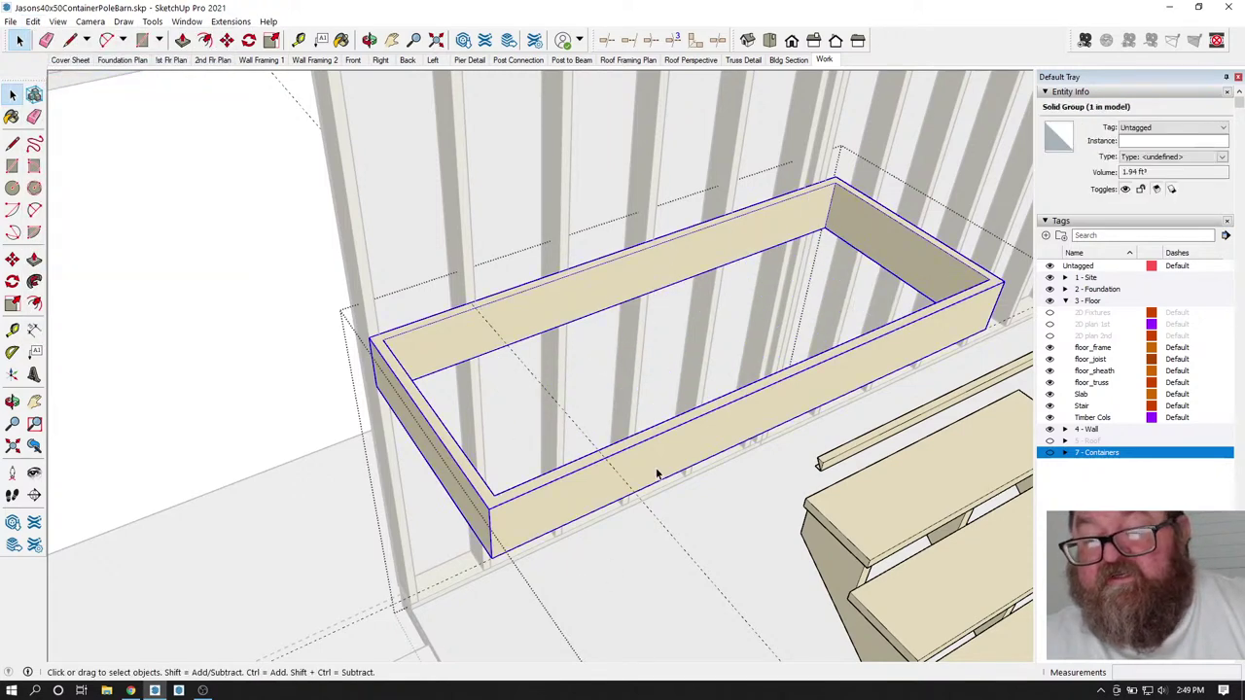
{"action": "double_click", "coordinate": [657, 473]}
{"action": "left_click", "coordinate": [514, 321]}
{"action": "triple_click", "coordinate": [515, 321]}
{"action": "right_click", "coordinate": [514, 321]}
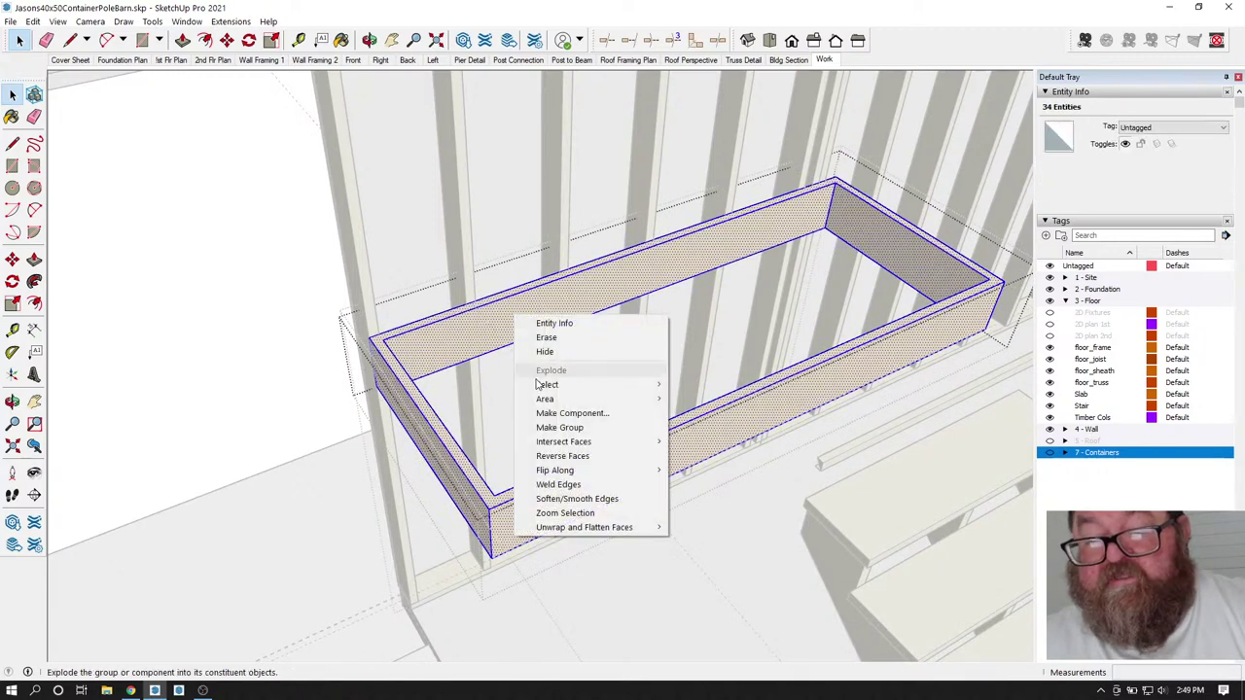
{"action": "left_click", "coordinate": [559, 428]}
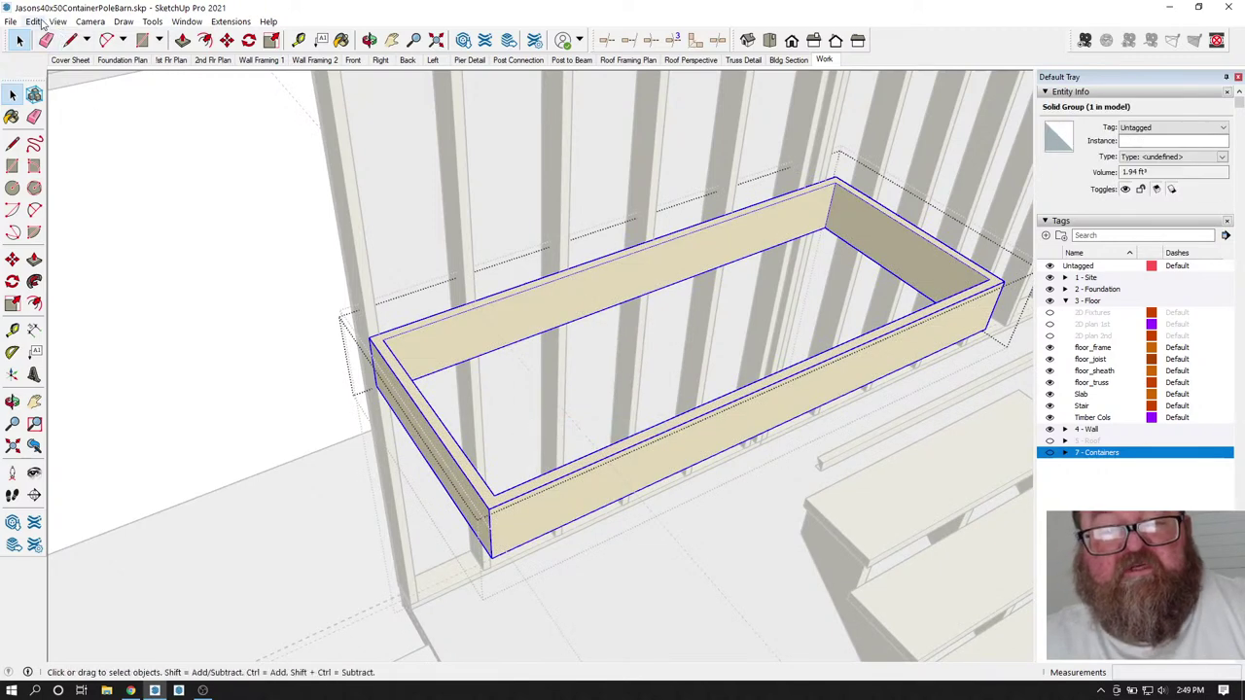
- Paste the five joists in place inside the open frame group, close the group and delete all guides
{"action": "left_click", "coordinate": [33, 22]}
{"action": "left_click", "coordinate": [59, 110]}
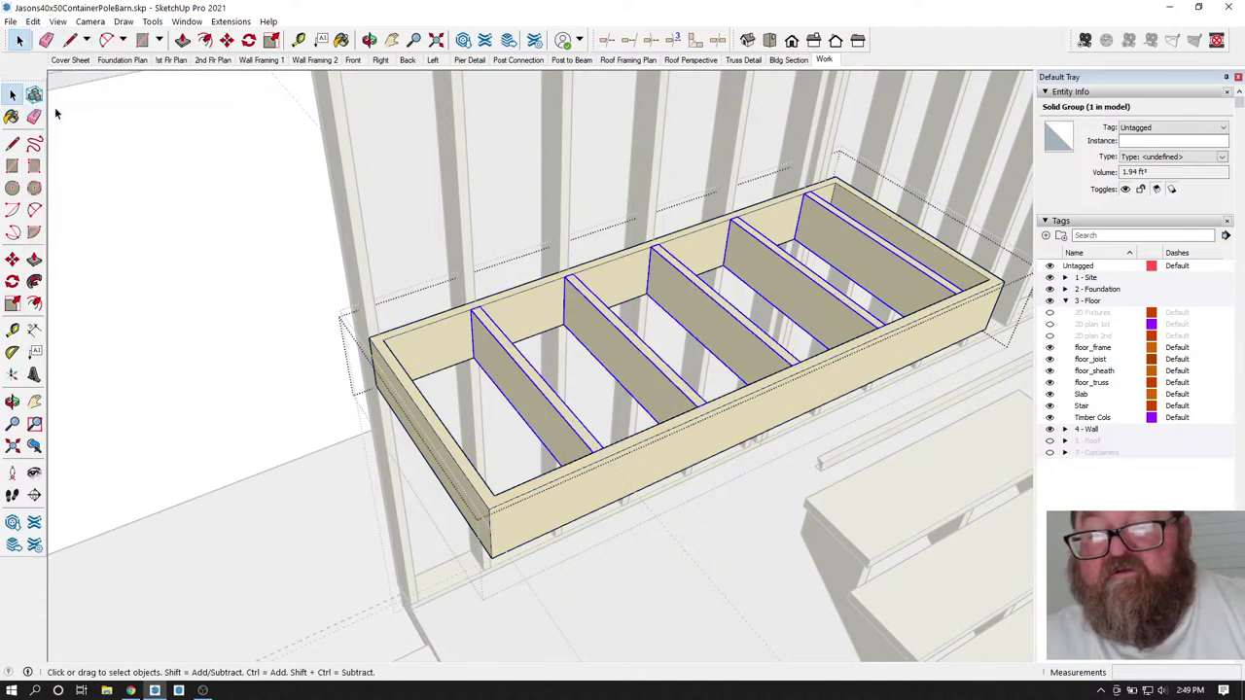
{"action": "left_click", "coordinate": [273, 300]}
{"action": "scroll", "coordinate": [272, 300], "scroll_direction": "down", "scroll_amount": 1}
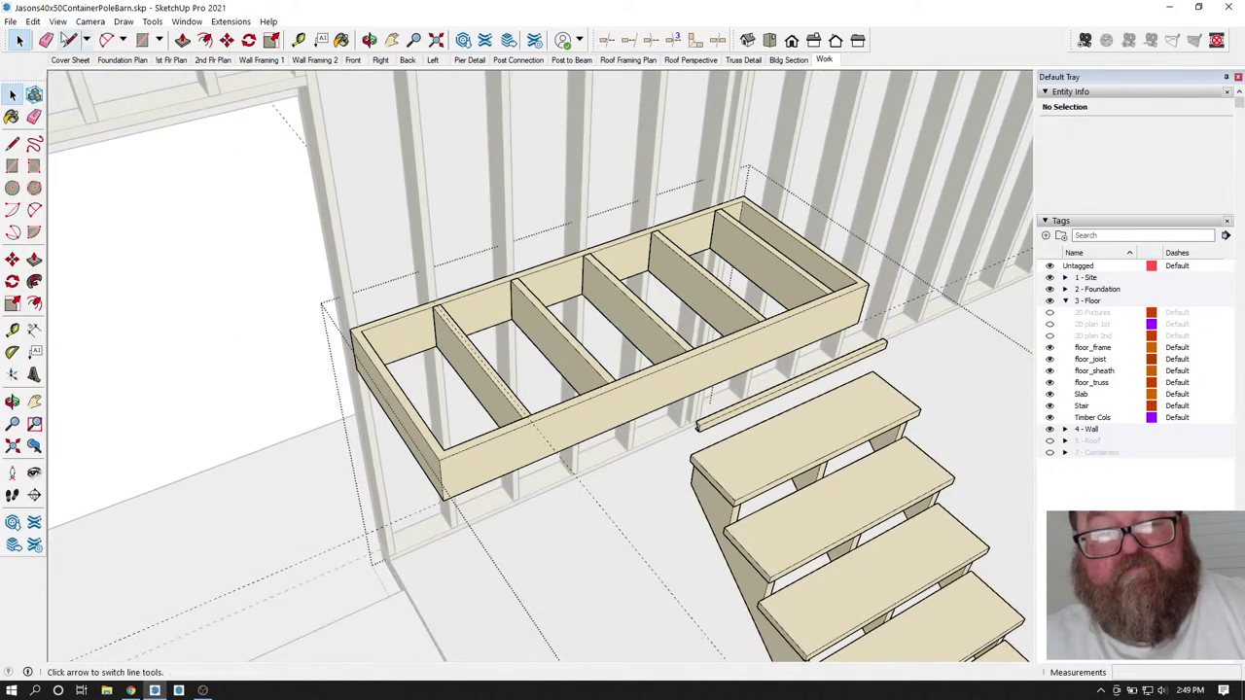
{"action": "left_click", "coordinate": [32, 21]}
{"action": "left_click", "coordinate": [78, 142]}
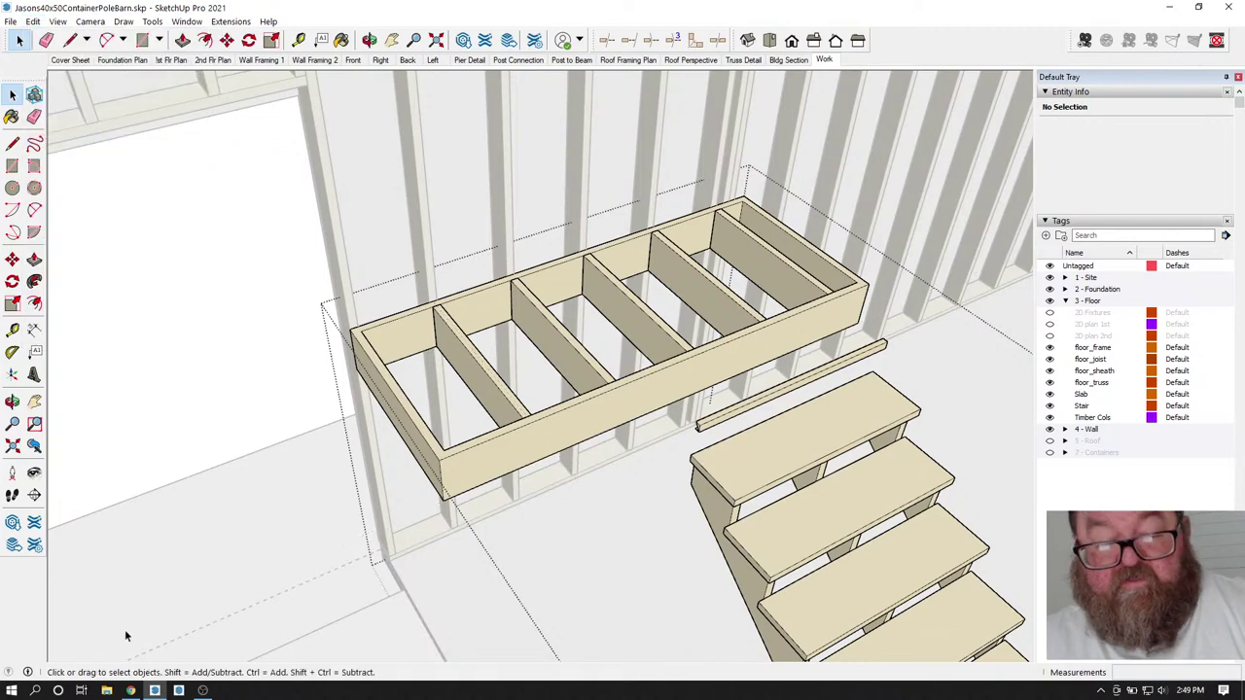
- Check the live stream page in YouTube Studio and return to the SketchUp model
{"action": "left_click", "coordinate": [130, 690]}
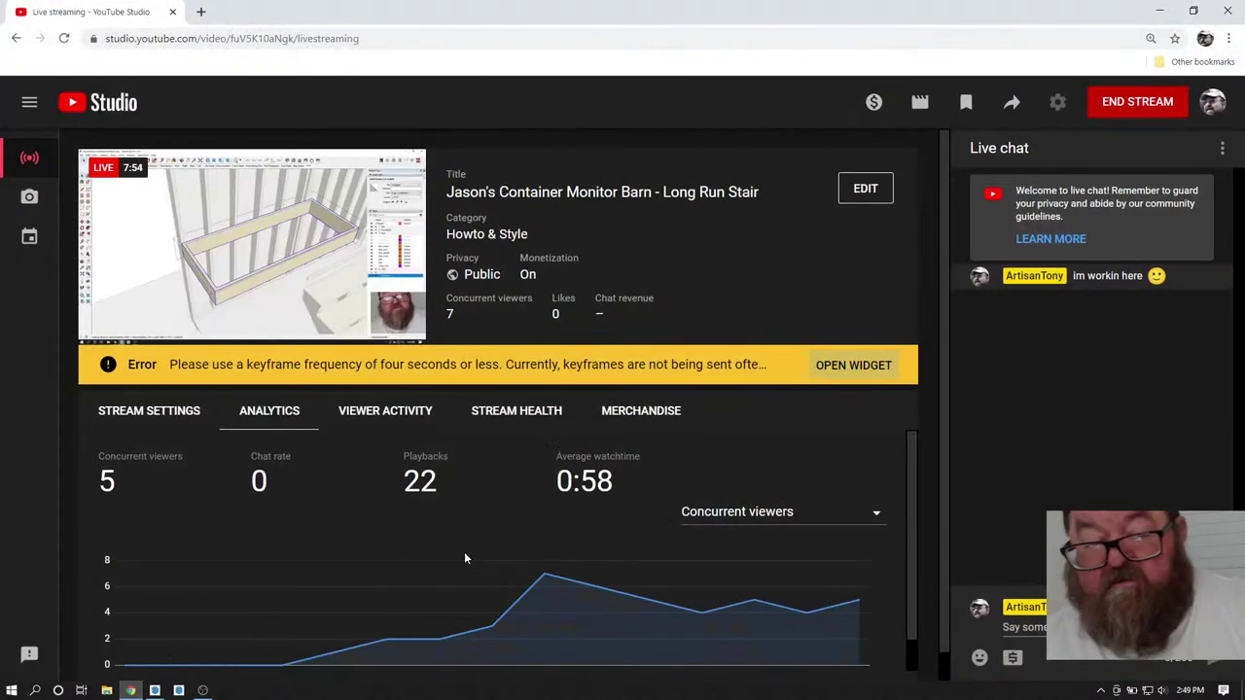
{"action": "left_click", "coordinate": [134, 691]}
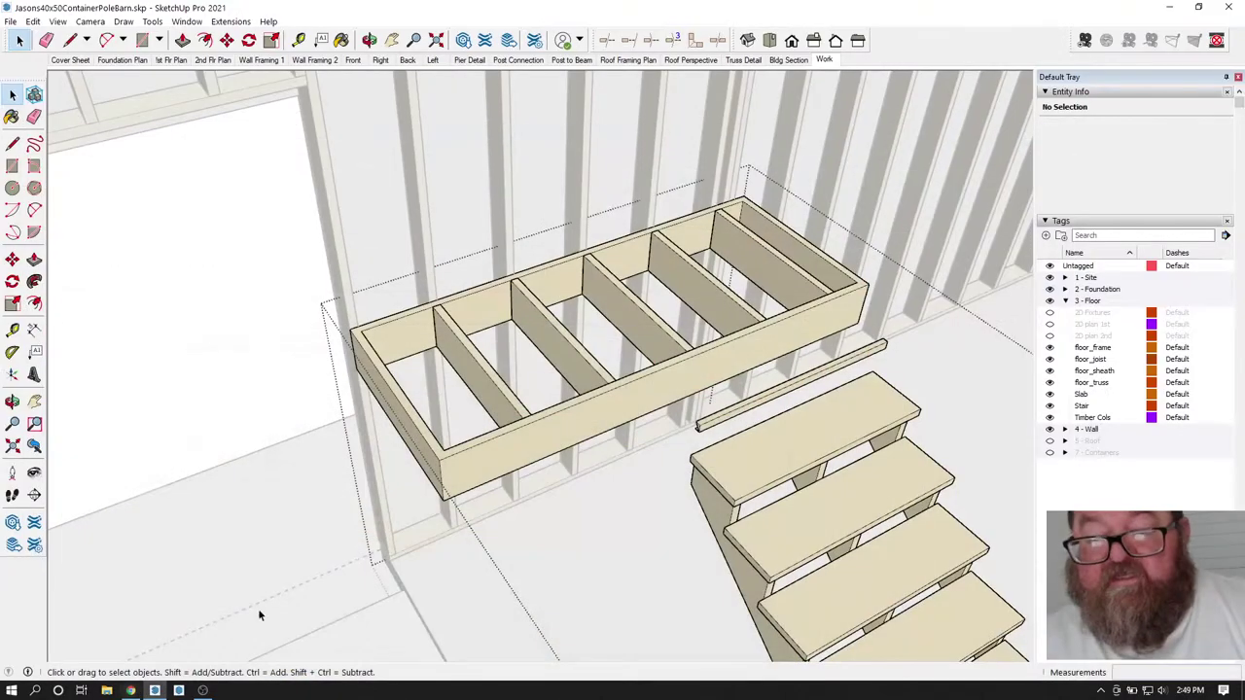
- Draw a 7'4" by 5.5" rectangle on top of the landing frame, starting at its front corner and running along the front board
{"action": "scroll", "coordinate": [570, 269], "scroll_direction": "down", "scroll_amount": 2}
{"action": "scroll", "coordinate": [661, 296], "scroll_direction": "up", "scroll_amount": 3}
{"action": "scroll", "coordinate": [622, 287], "scroll_direction": "up", "scroll_amount": 2}
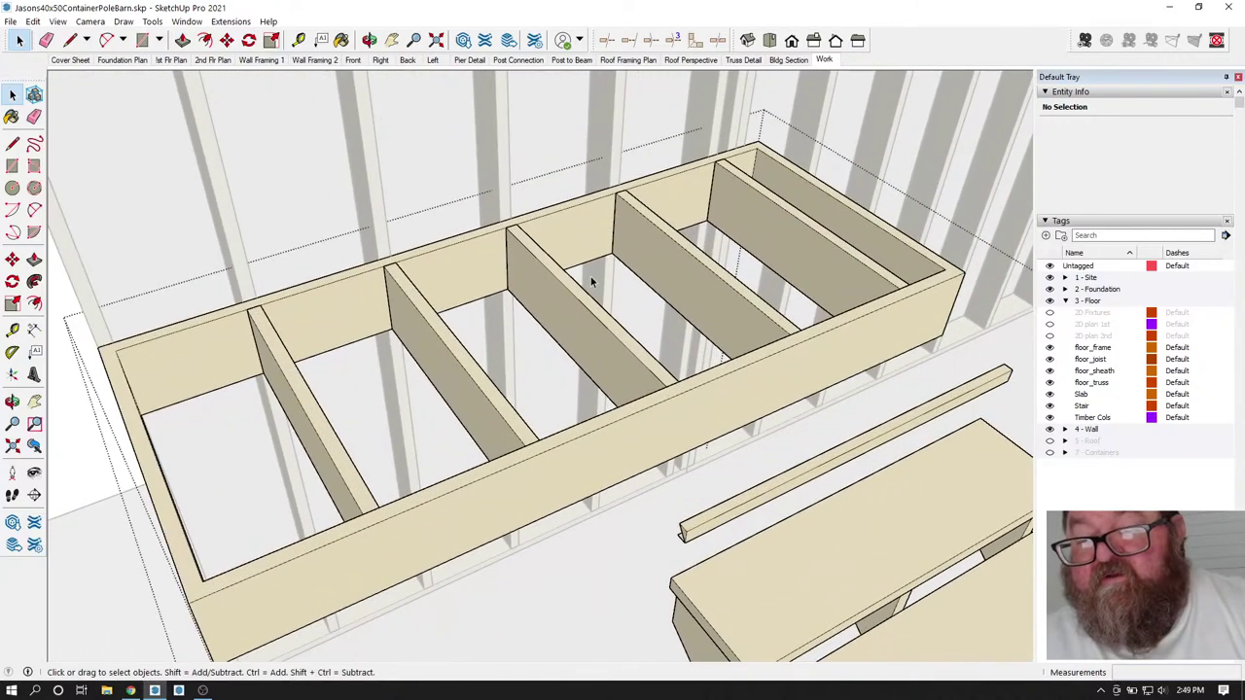
{"action": "scroll", "coordinate": [603, 286], "scroll_direction": "down", "scroll_amount": 3}
{"action": "scroll", "coordinate": [578, 278], "scroll_direction": "up", "scroll_amount": 2}
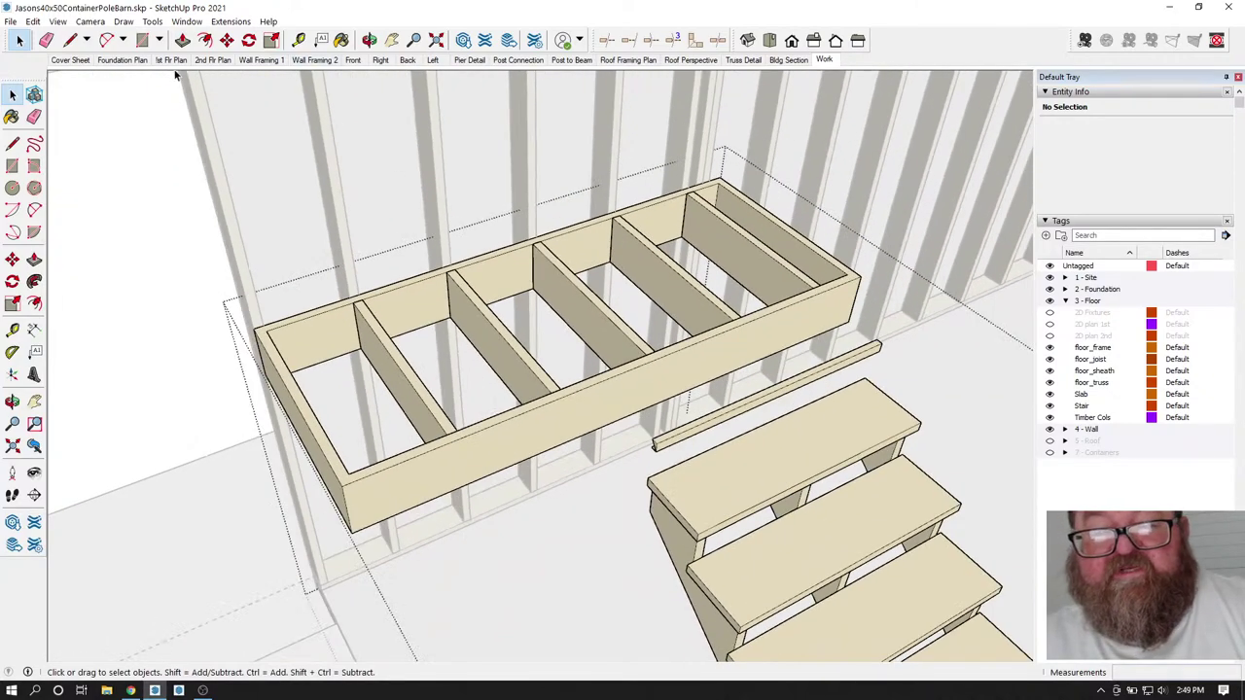
{"action": "left_click", "coordinate": [146, 40]}
{"action": "scroll", "coordinate": [370, 422], "scroll_direction": "up", "scroll_amount": 2}
{"action": "scroll", "coordinate": [296, 554], "scroll_direction": "down", "scroll_amount": 1}
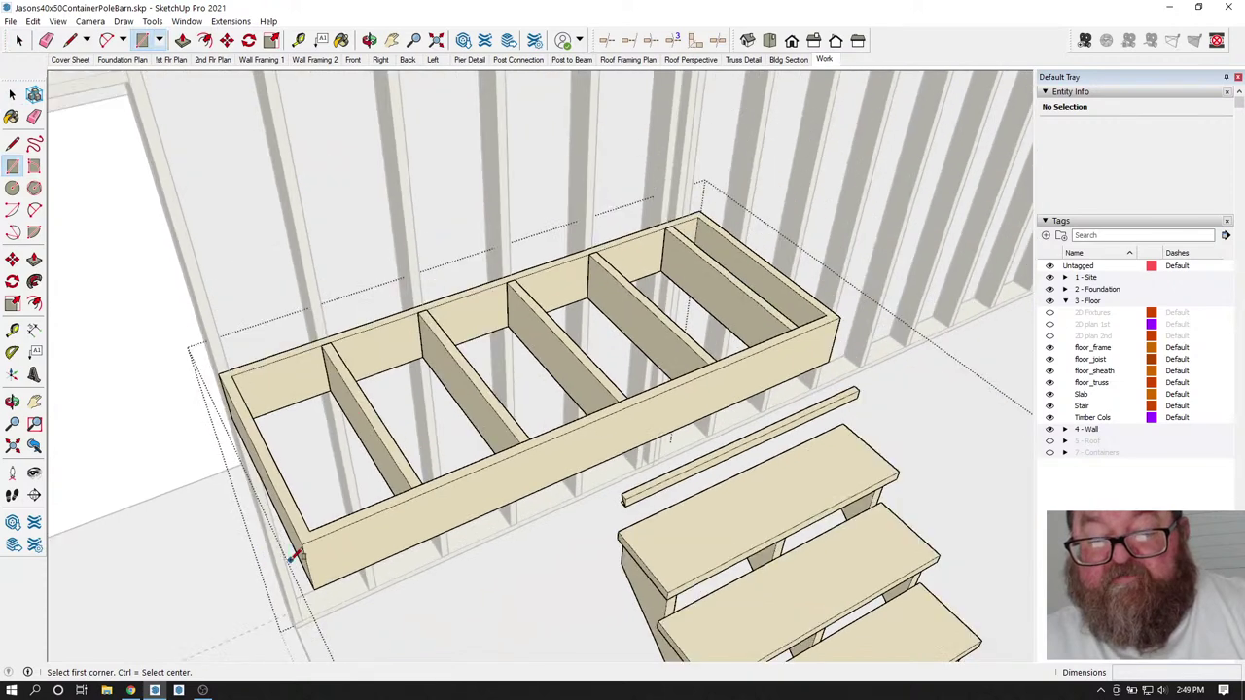
{"action": "left_click", "coordinate": [302, 540]}
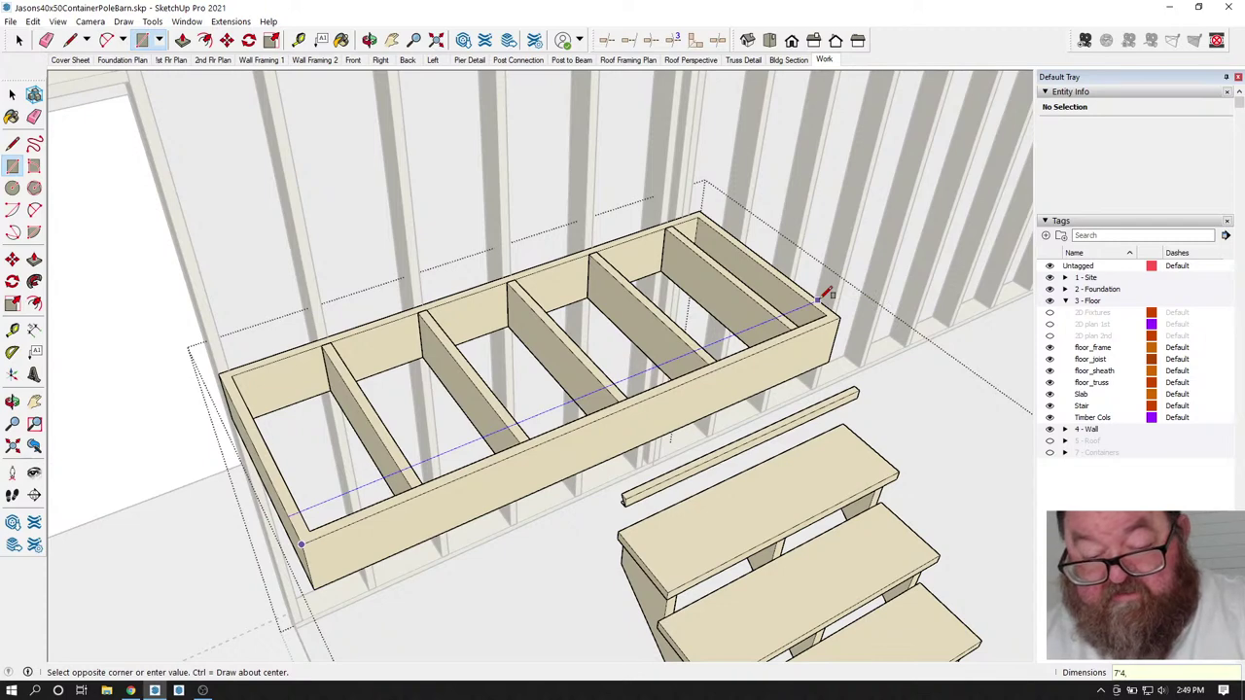
{"action": "type", "text": "5."}
{"action": "key", "text": "Return"}
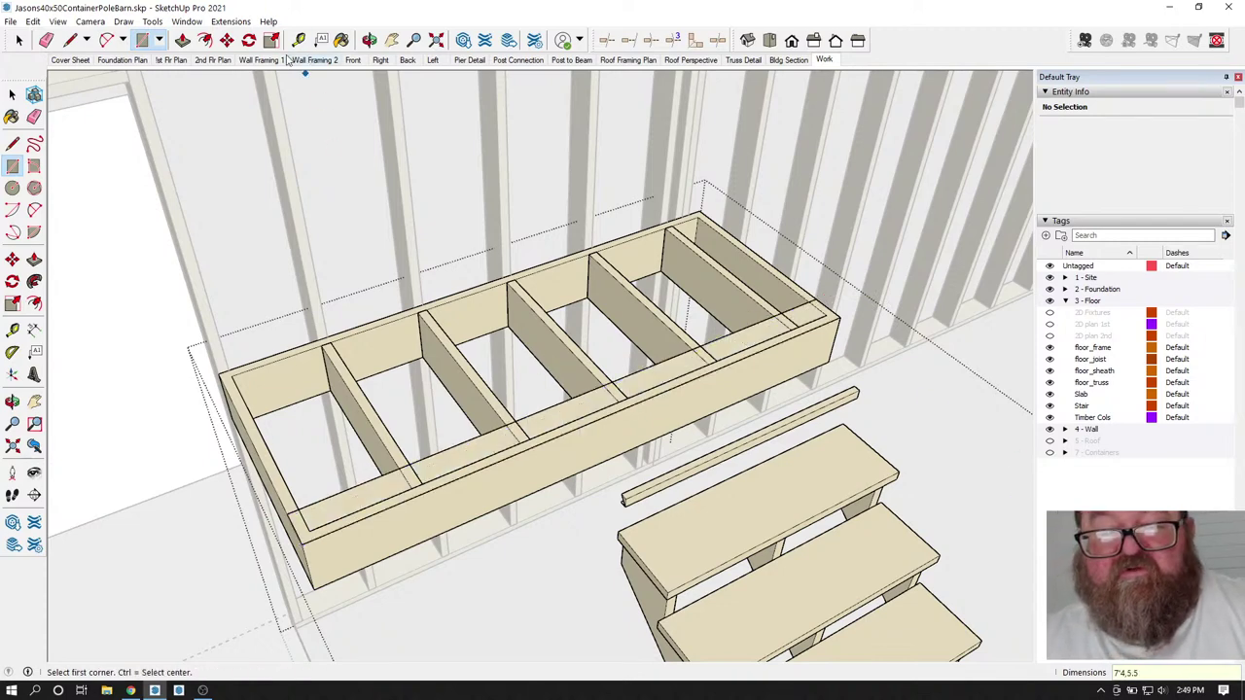
- Extrude the rectangle 1.5" upward to form the first deck board
{"action": "left_click", "coordinate": [182, 40]}
{"action": "left_click_drag", "start_coordinate": [323, 508], "coordinate": [329, 505]}
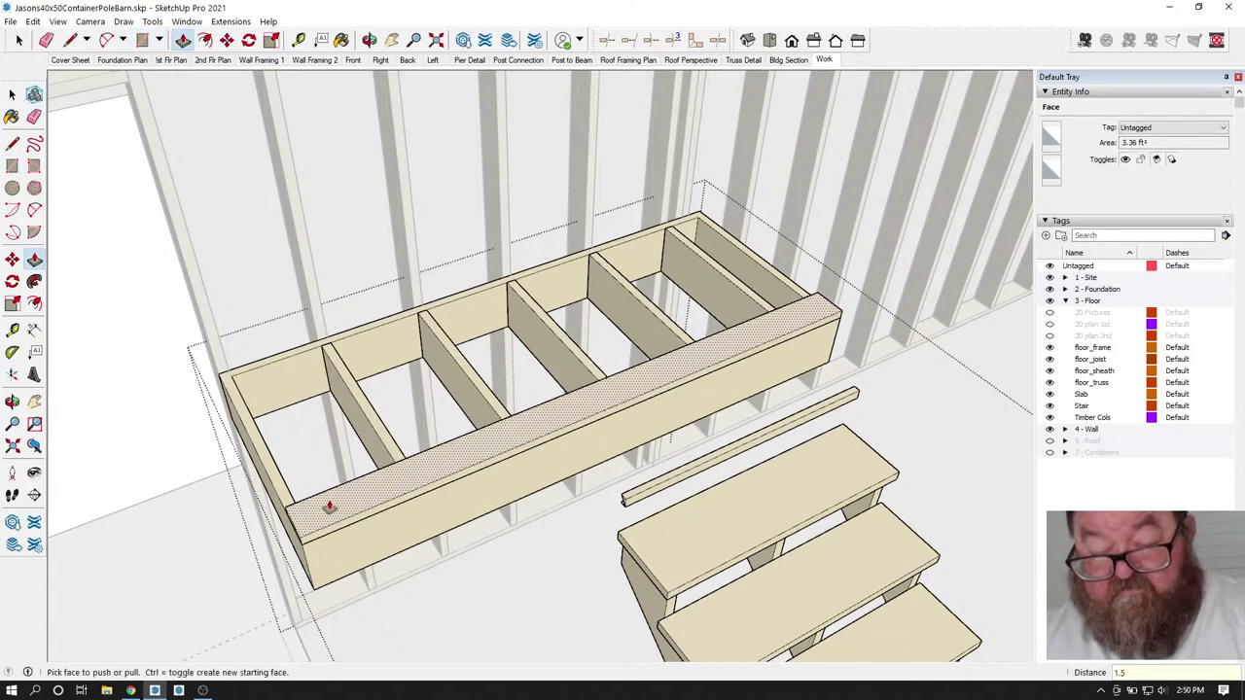
{"action": "type", "text": "1.5"}
{"action": "key", "text": "Return"}
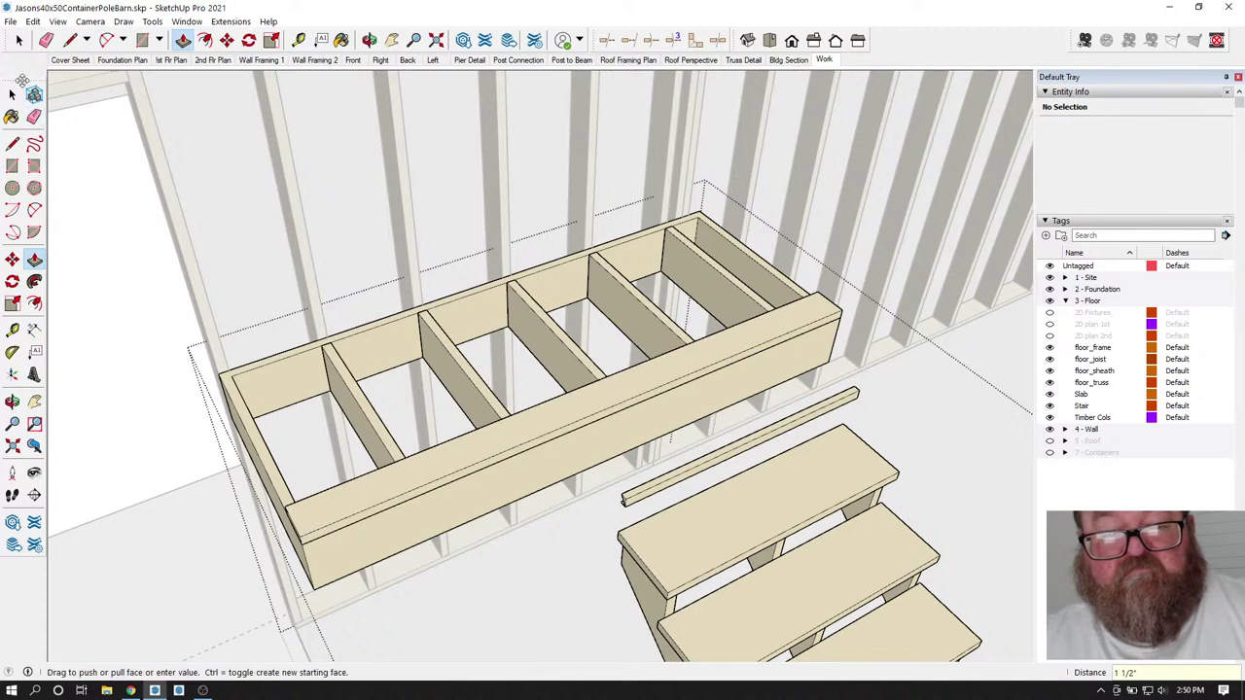
- Select all of the deck board's geometry and make it a group
{"action": "left_click", "coordinate": [19, 40]}
{"action": "left_click", "coordinate": [434, 472]}
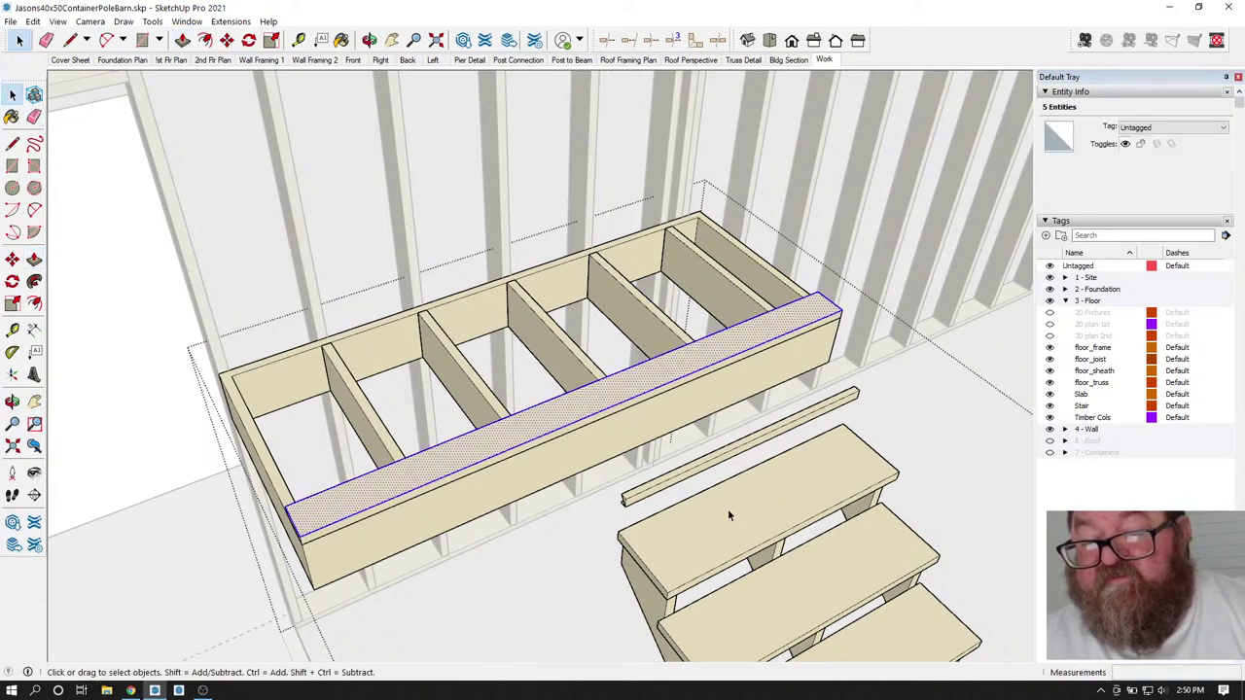
{"action": "scroll", "coordinate": [344, 555], "scroll_direction": "up", "scroll_amount": 3}
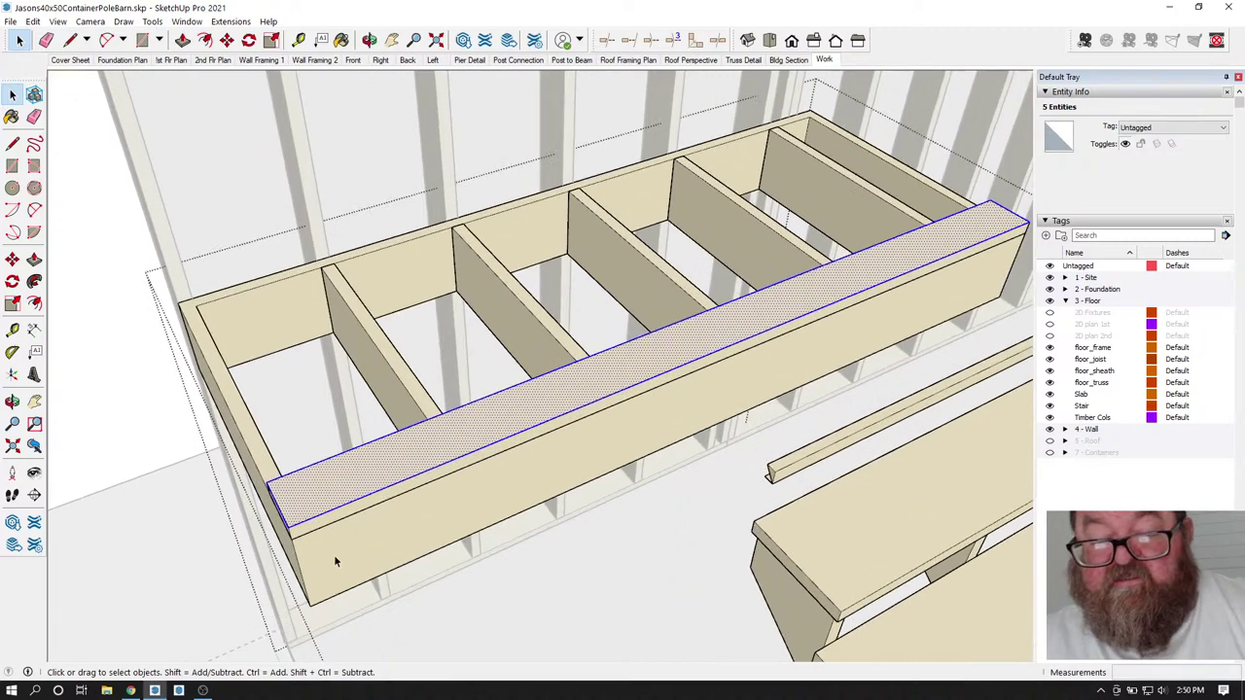
{"action": "triple_click", "coordinate": [397, 466]}
{"action": "right_click", "coordinate": [395, 465]}
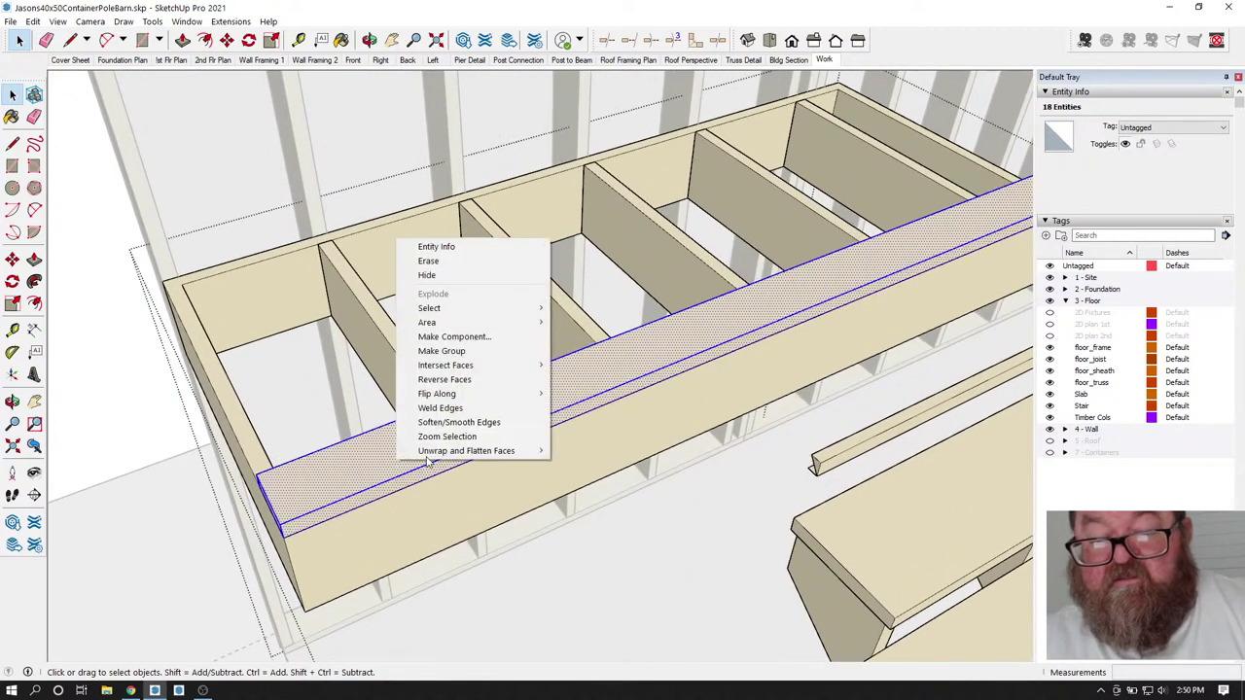
{"action": "left_click", "coordinate": [443, 350]}
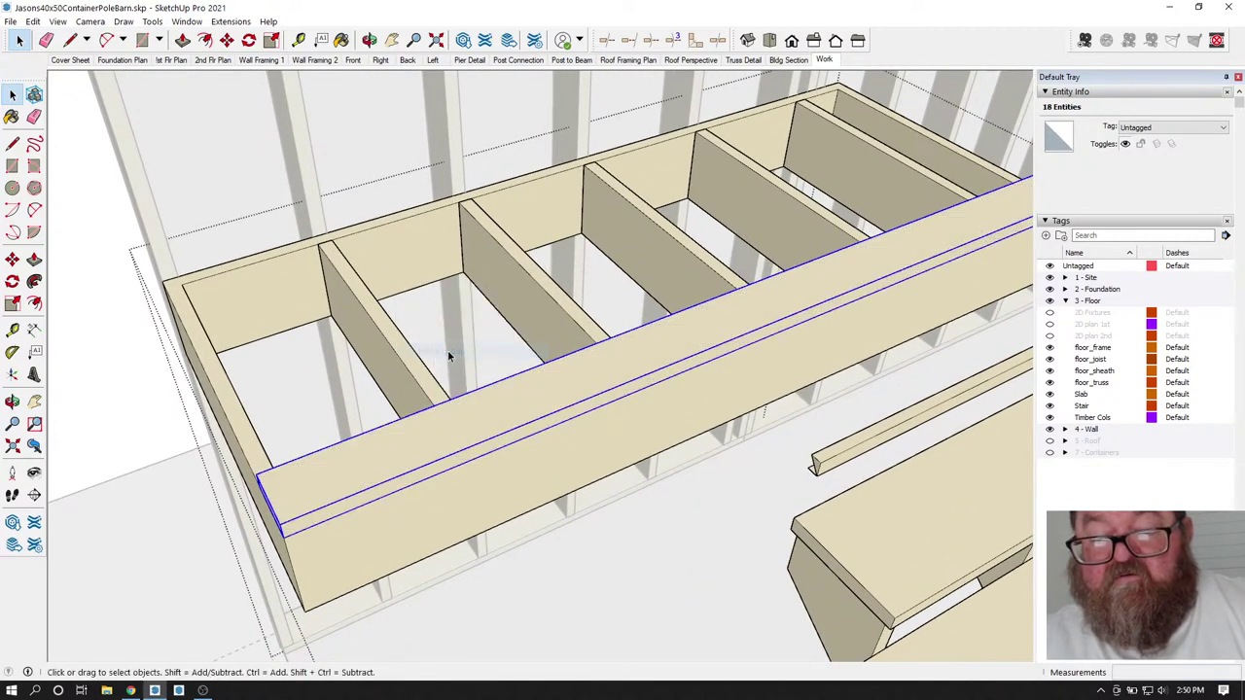
- Move the deck board group 1" outward so it overhangs the frame's front board
{"action": "left_click", "coordinate": [226, 40]}
{"action": "left_click", "coordinate": [265, 490]}
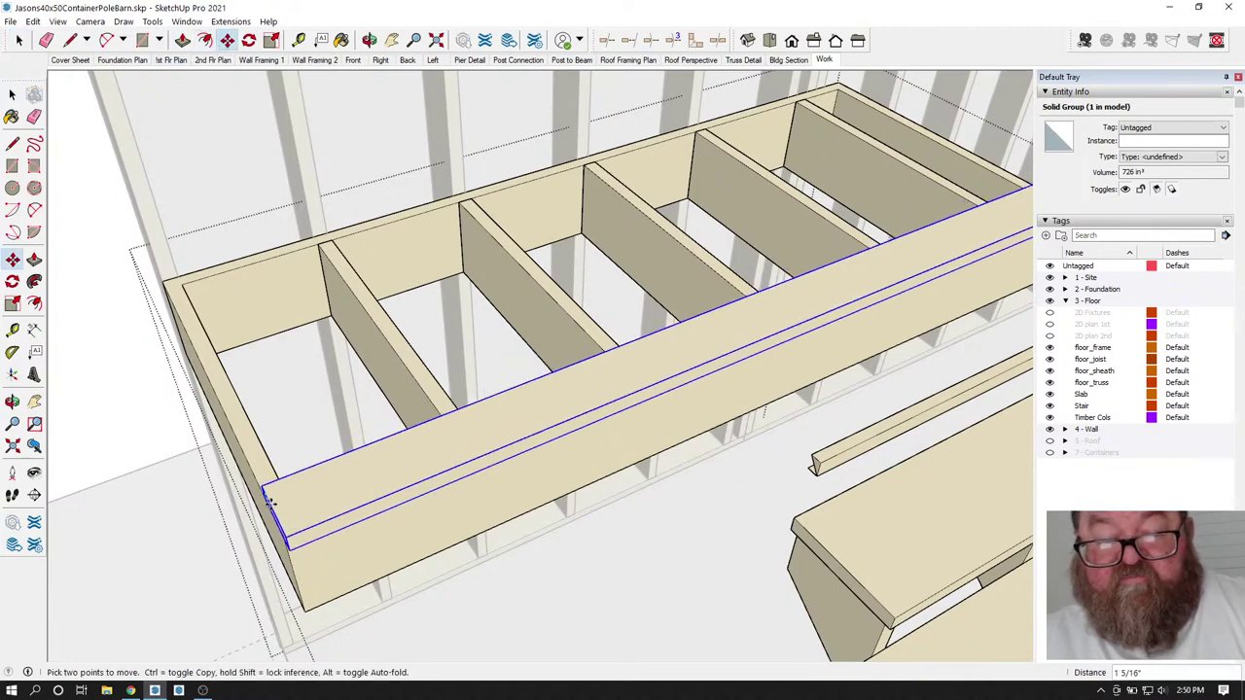
{"action": "type", "text": "1"}
{"action": "key", "text": "Return"}
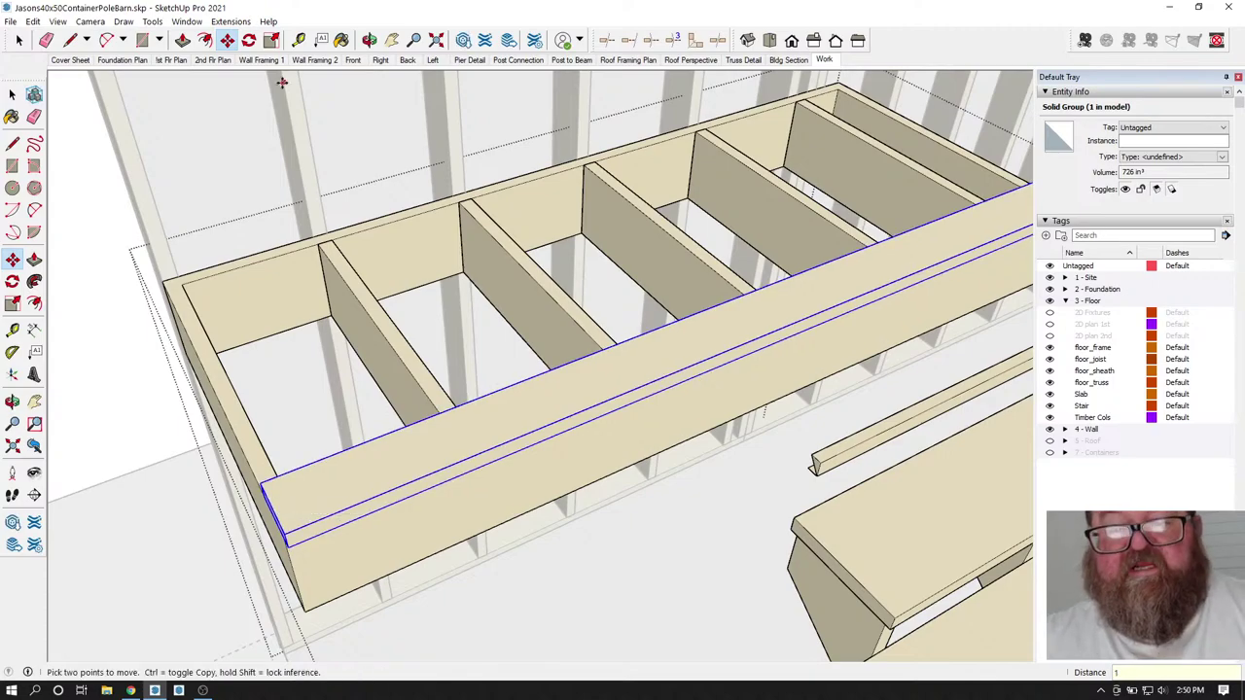
- Copy the deck board towards the back of the frame, placing the copy edge to edge against the first board
{"action": "key", "text": "o"}
{"action": "left_click_drag", "start_coordinate": [661, 458], "coordinate": [480, 431]}
{"action": "key", "text": "m"}
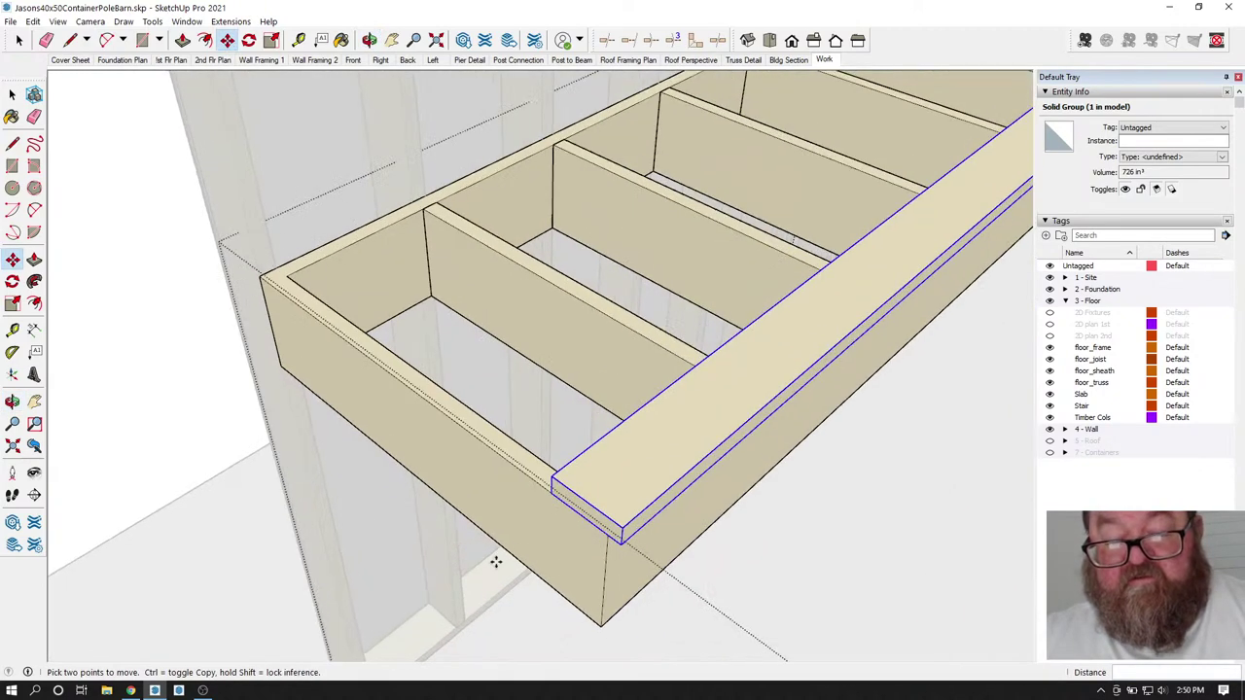
{"action": "scroll", "coordinate": [513, 563], "scroll_direction": "up", "scroll_amount": 2}
{"action": "left_click", "coordinate": [713, 526]}
{"action": "key", "text": "ctrl"}
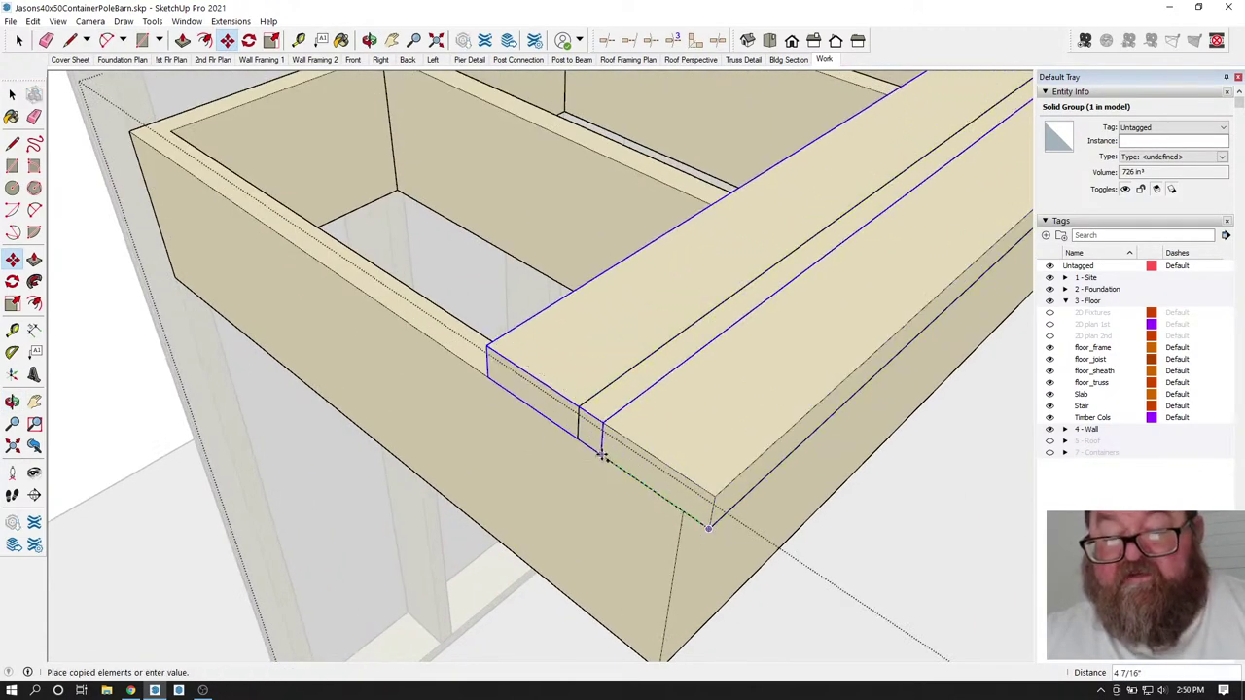
{"action": "left_click", "coordinate": [577, 438]}
- Shift the copied deck board slightly further back to leave a narrow gap between the two boards
{"action": "left_click", "coordinate": [577, 438]}
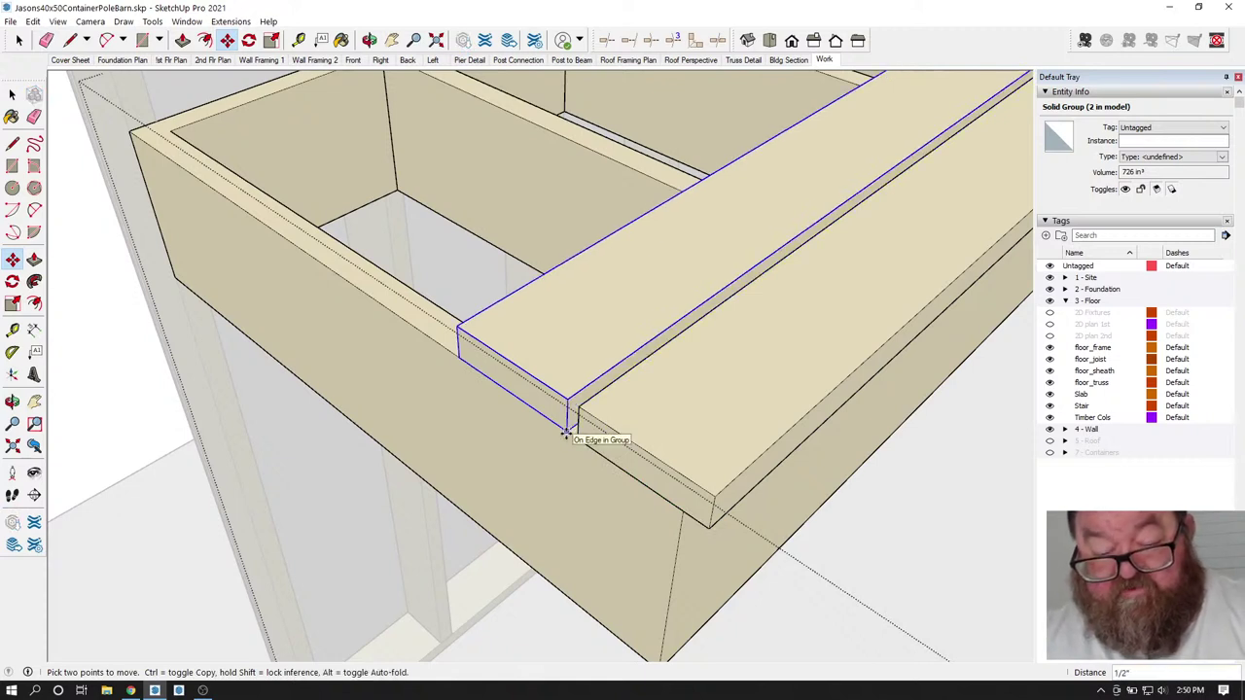
{"action": "key", "text": "Return"}
{"action": "left_click", "coordinate": [564, 435]}
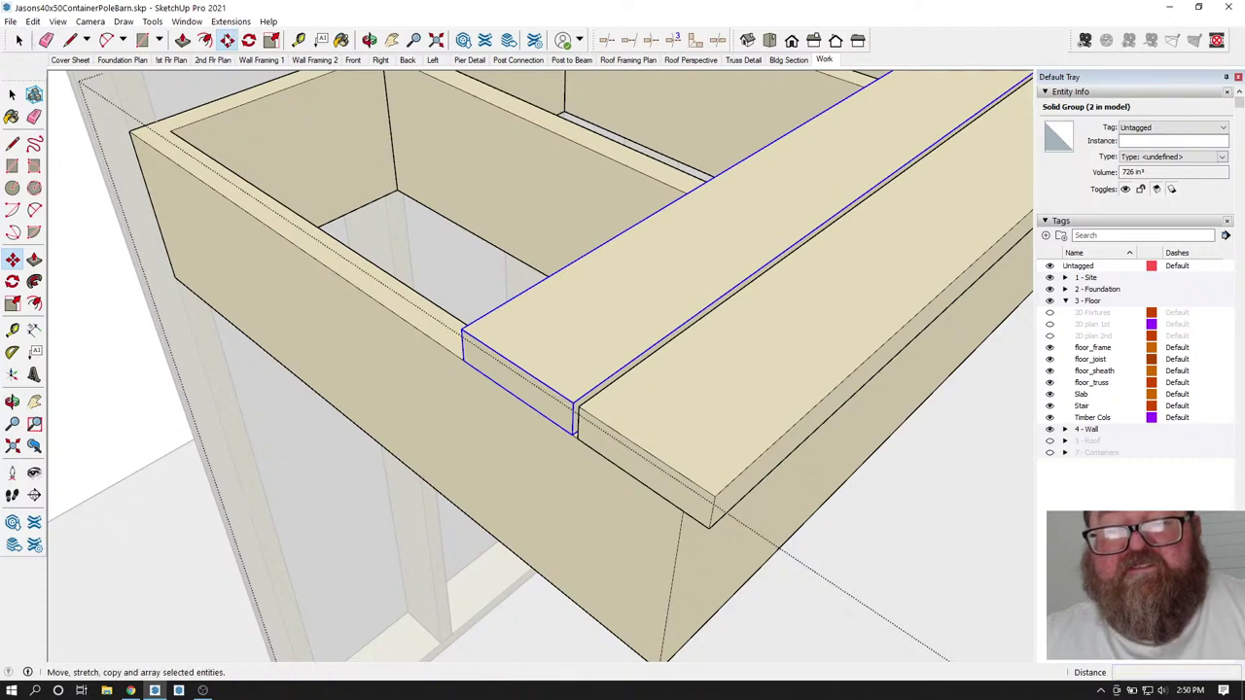
- Copy the second deck board towards the wall and array it as four evenly spaced copies across the landing frame
{"action": "left_click", "coordinate": [713, 500]}
{"action": "left_click", "coordinate": [574, 400]}
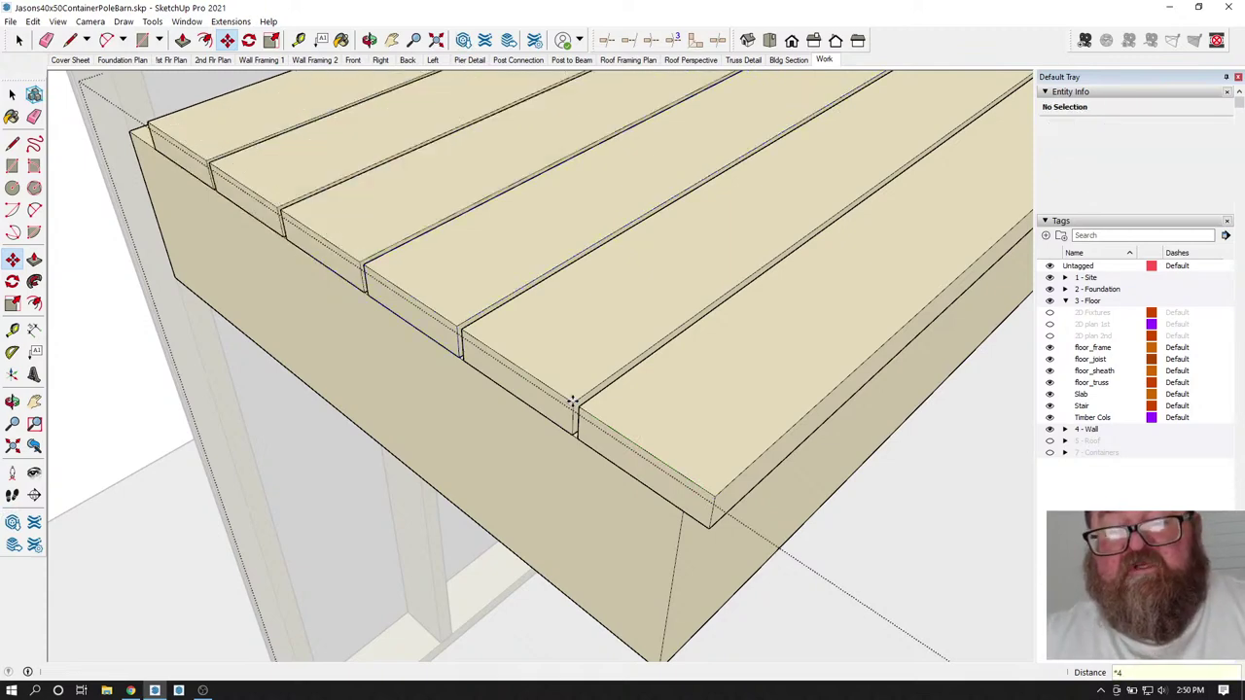
{"action": "middle_click_drag", "start_coordinate": [583, 486], "coordinate": [333, 299]}
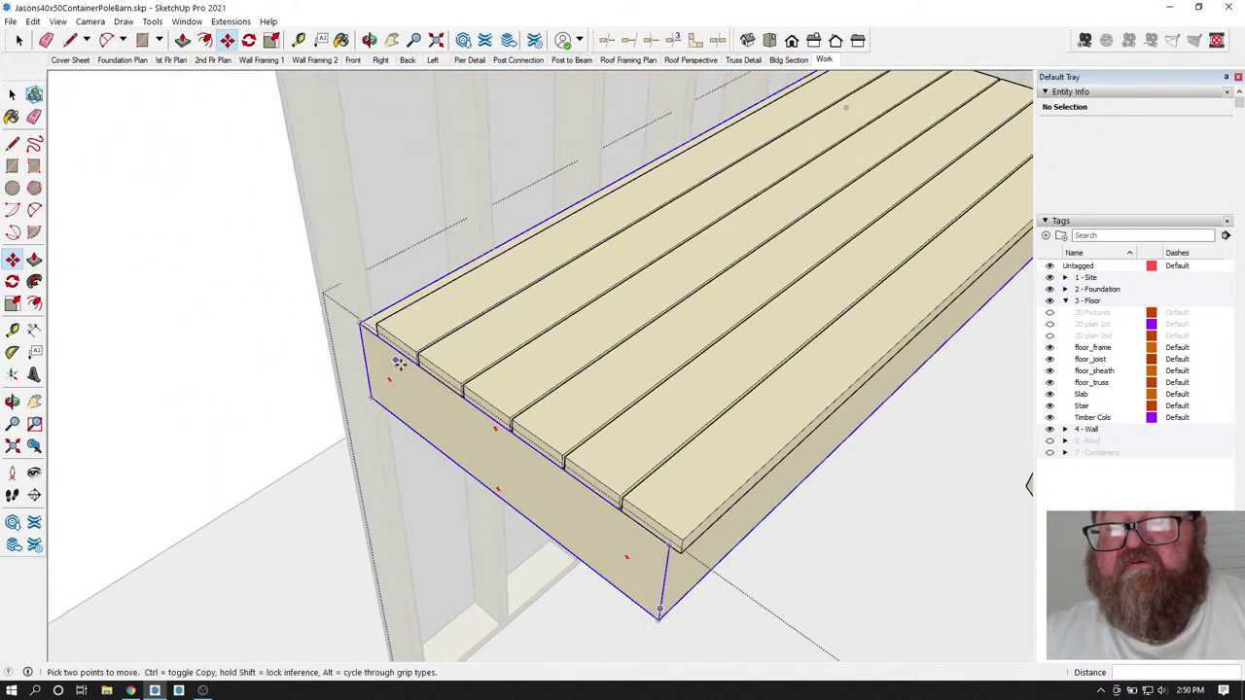
{"action": "scroll", "coordinate": [398, 325], "scroll_direction": "up", "scroll_amount": 6}
{"action": "scroll", "coordinate": [396, 402], "scroll_direction": "up", "scroll_amount": 4}
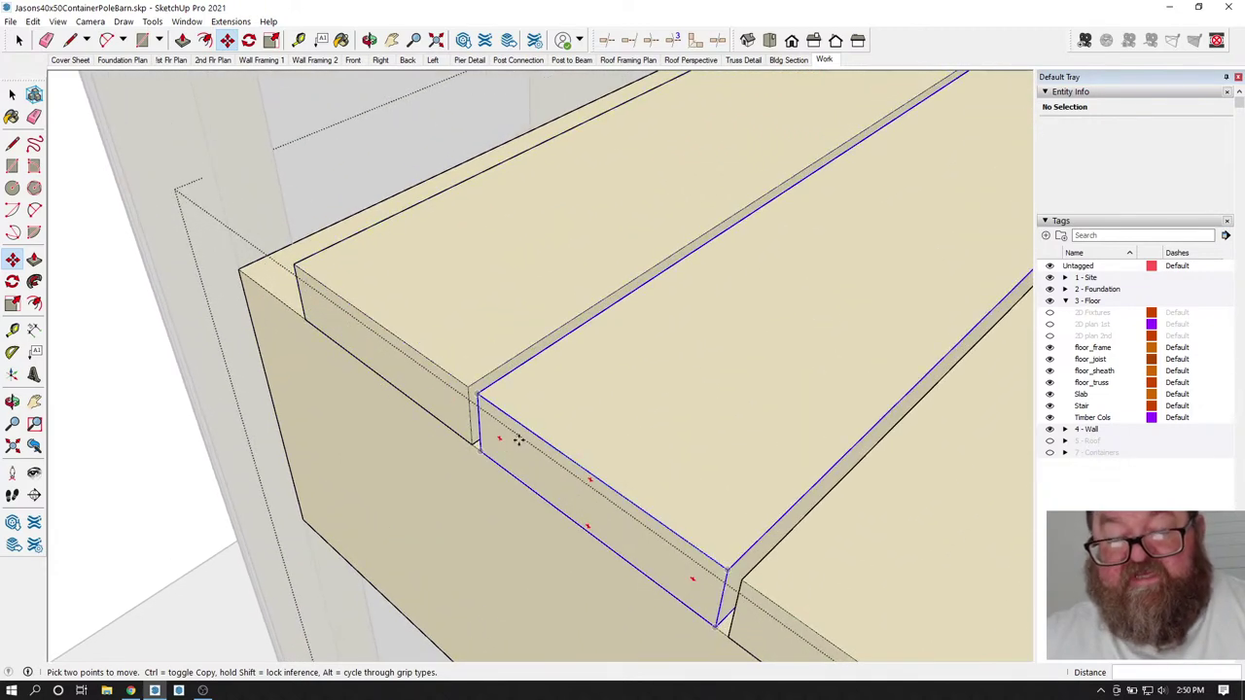
{"action": "left_click", "coordinate": [730, 571]}
{"action": "key", "text": "ctrl"}
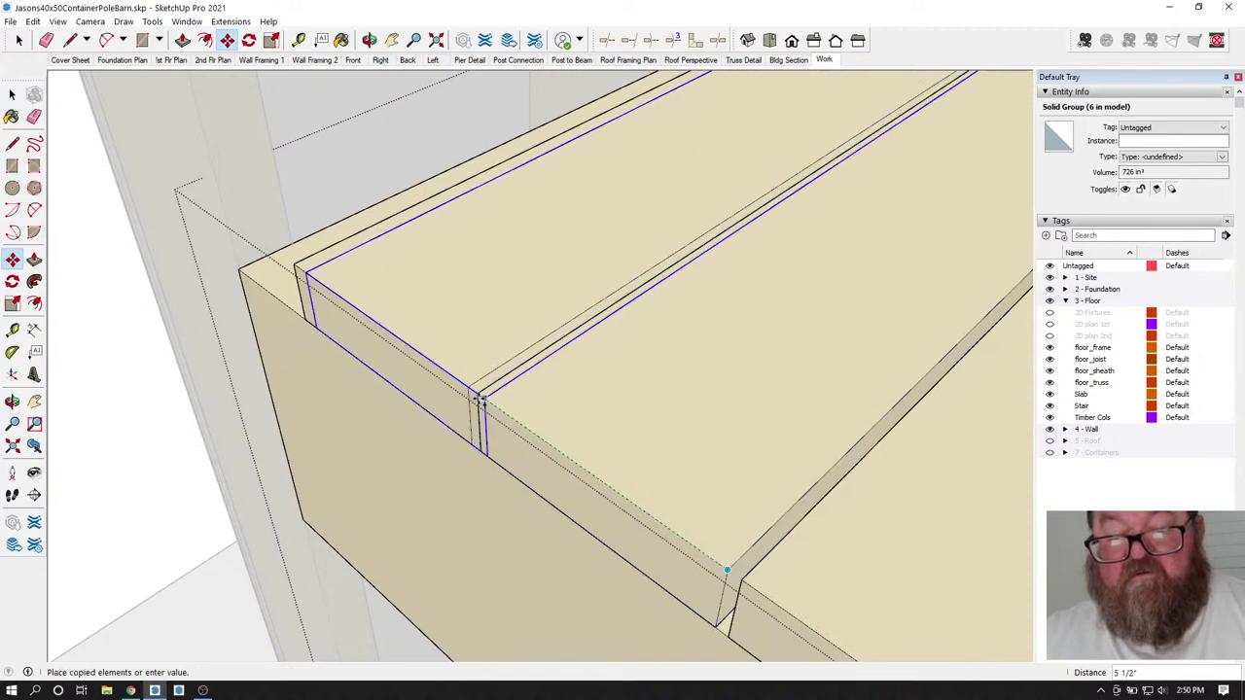
{"action": "key", "text": "Escape"}
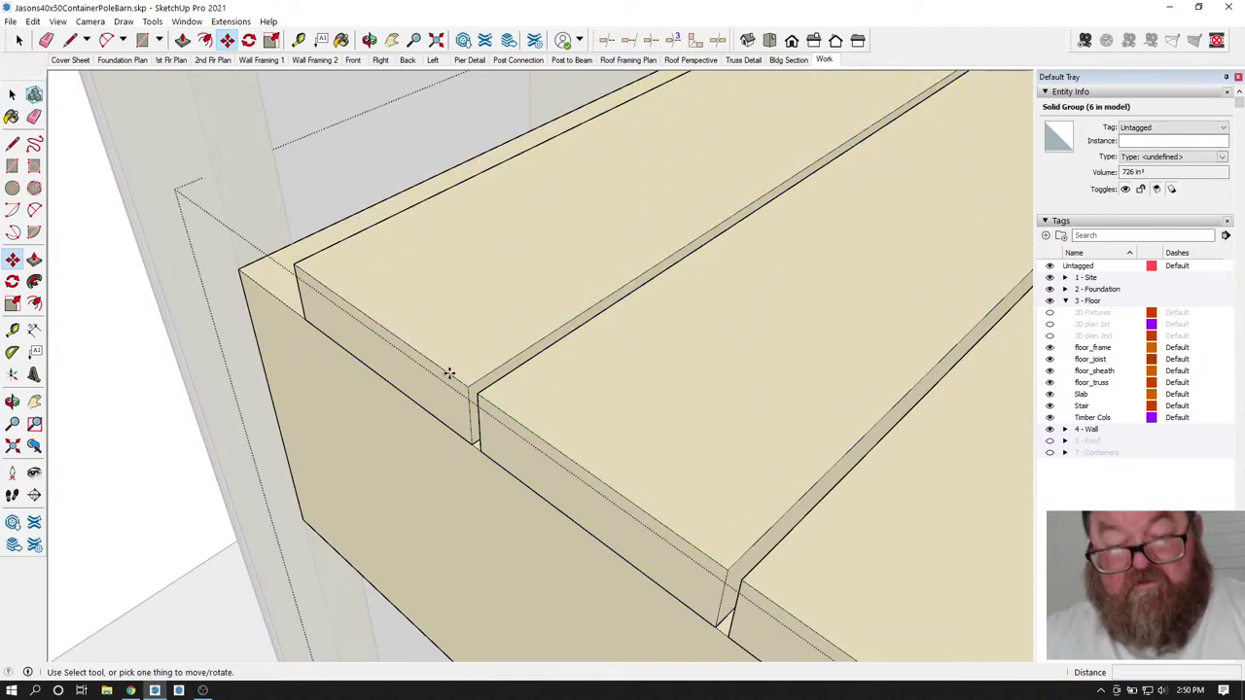
{"action": "scroll", "coordinate": [301, 297], "scroll_direction": "down", "scroll_amount": 6}
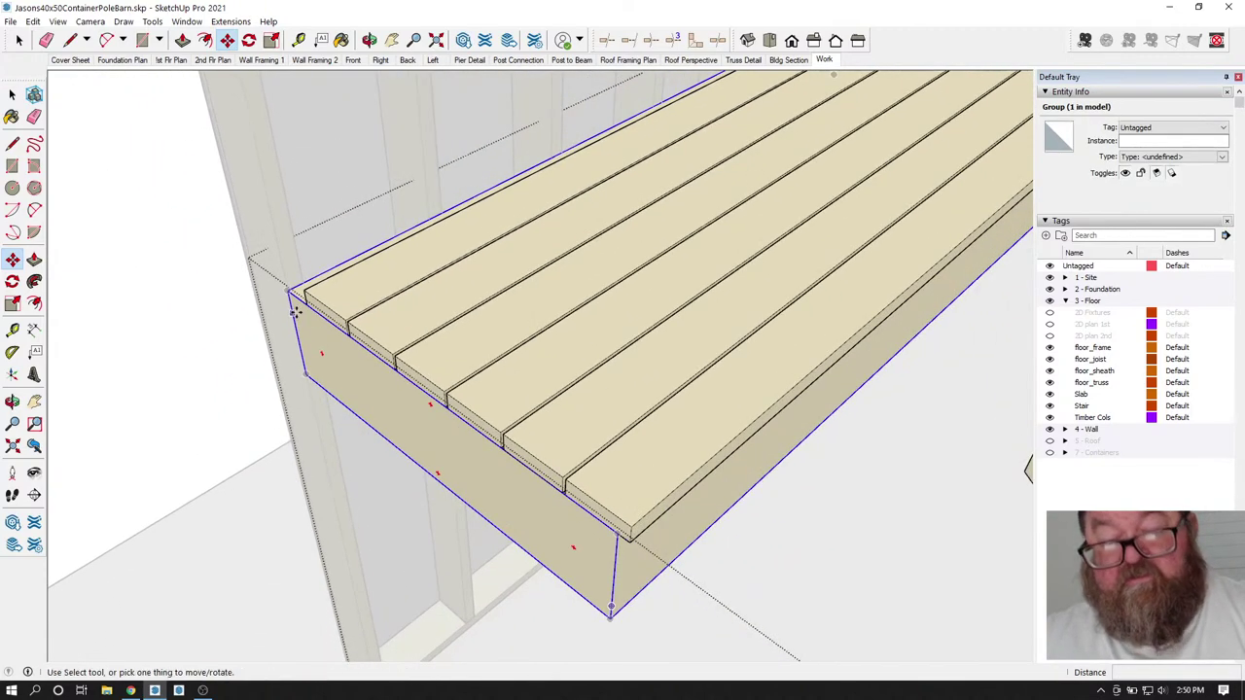
- Undo the deck board array and delete the second board so only the front board is kept
{"action": "key", "text": "ctrl+z"}
{"action": "key", "text": "Escape"}
{"action": "key", "text": "space"}
{"action": "left_click", "coordinate": [544, 418]}
{"action": "key", "text": "Delete"}
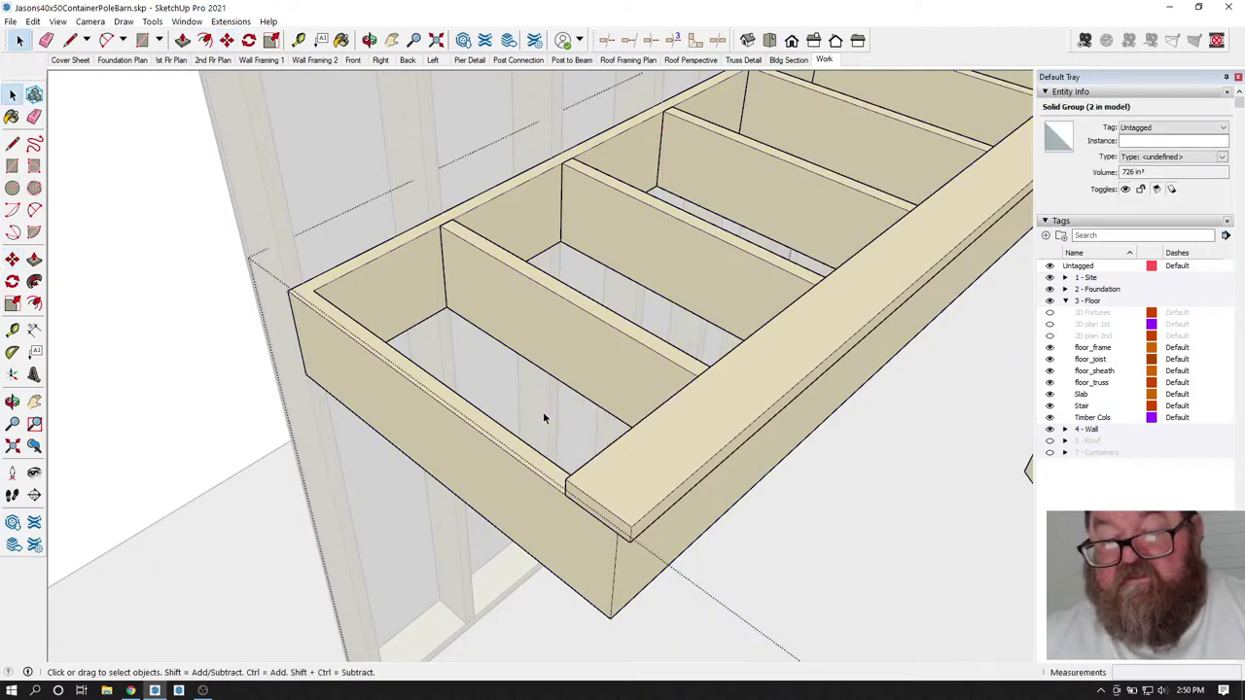
- Copy the front deck board 5 1/2" back, edge to edge, and shift the copy 1/8" further to leave a gap
{"action": "left_click", "coordinate": [602, 472]}
{"action": "scroll", "coordinate": [602, 471], "scroll_direction": "up", "scroll_amount": 4}
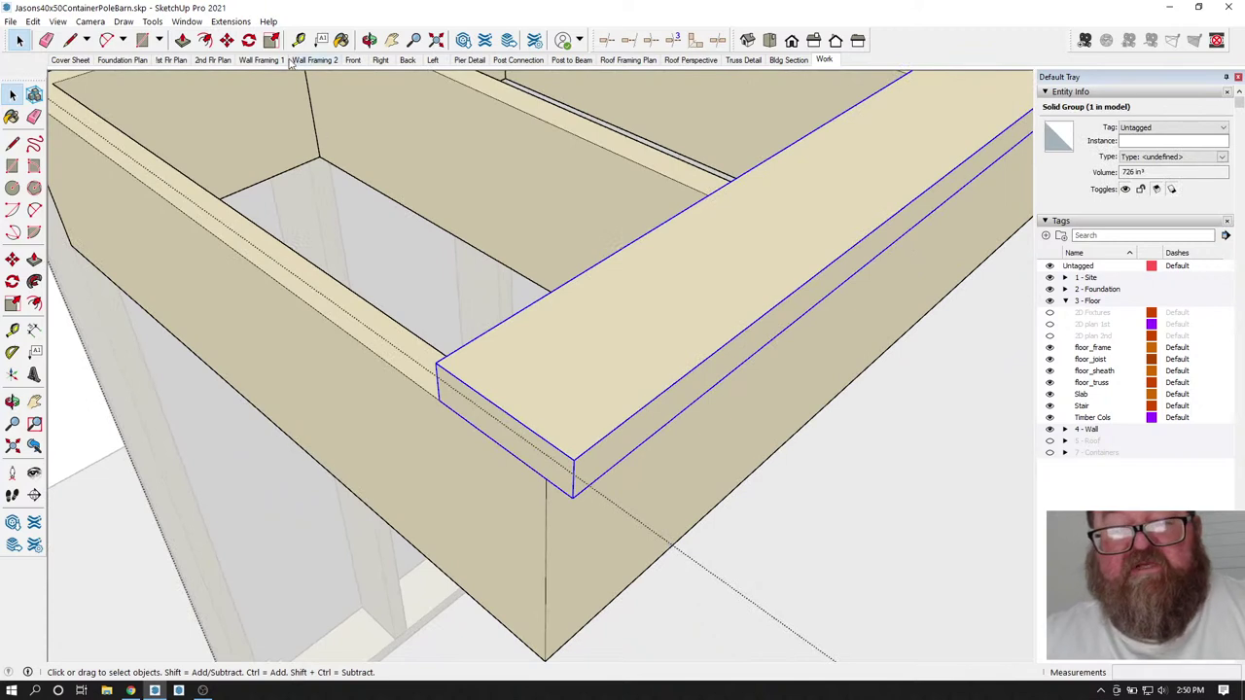
{"action": "key", "text": "m"}
{"action": "left_click", "coordinate": [575, 455]}
{"action": "left_click", "coordinate": [434, 362]}
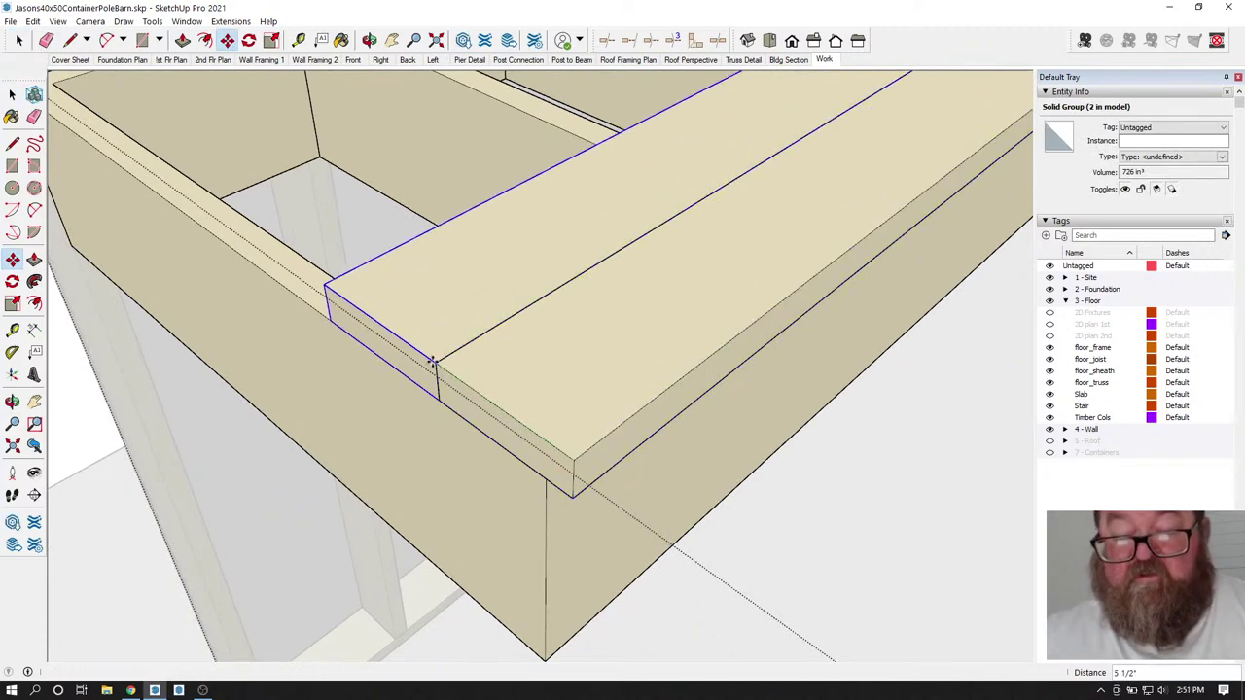
{"action": "left_click", "coordinate": [434, 362]}
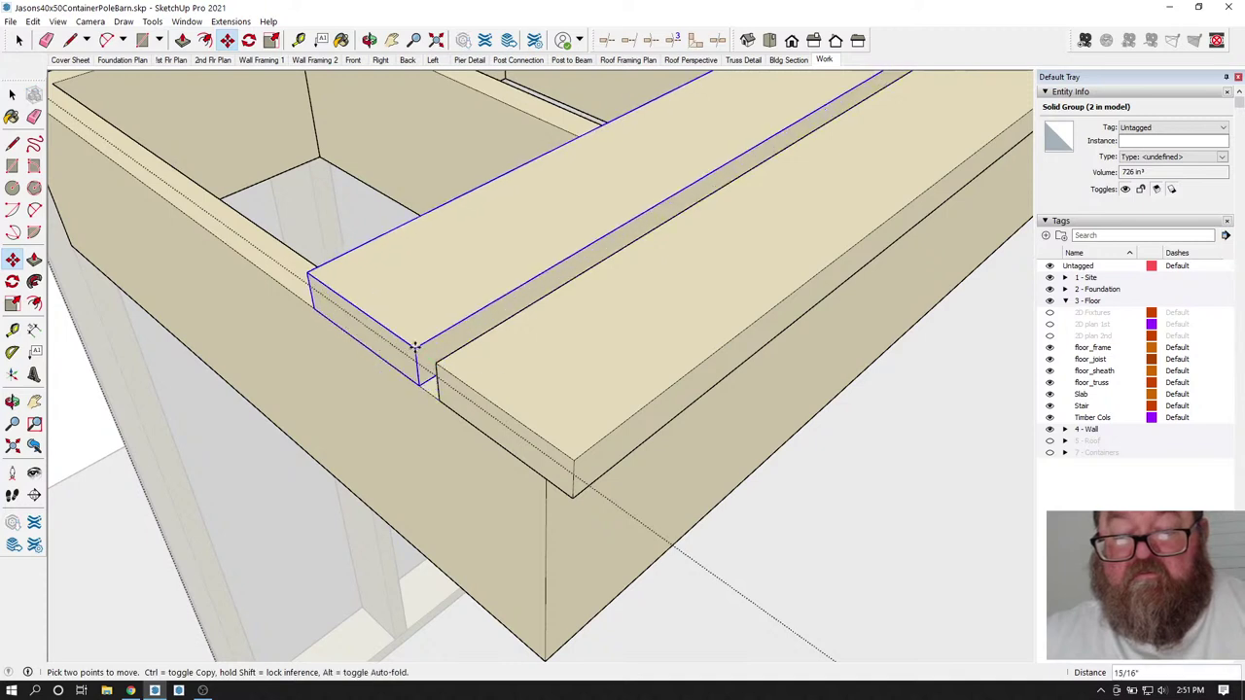
{"action": "key", "text": "Return"}
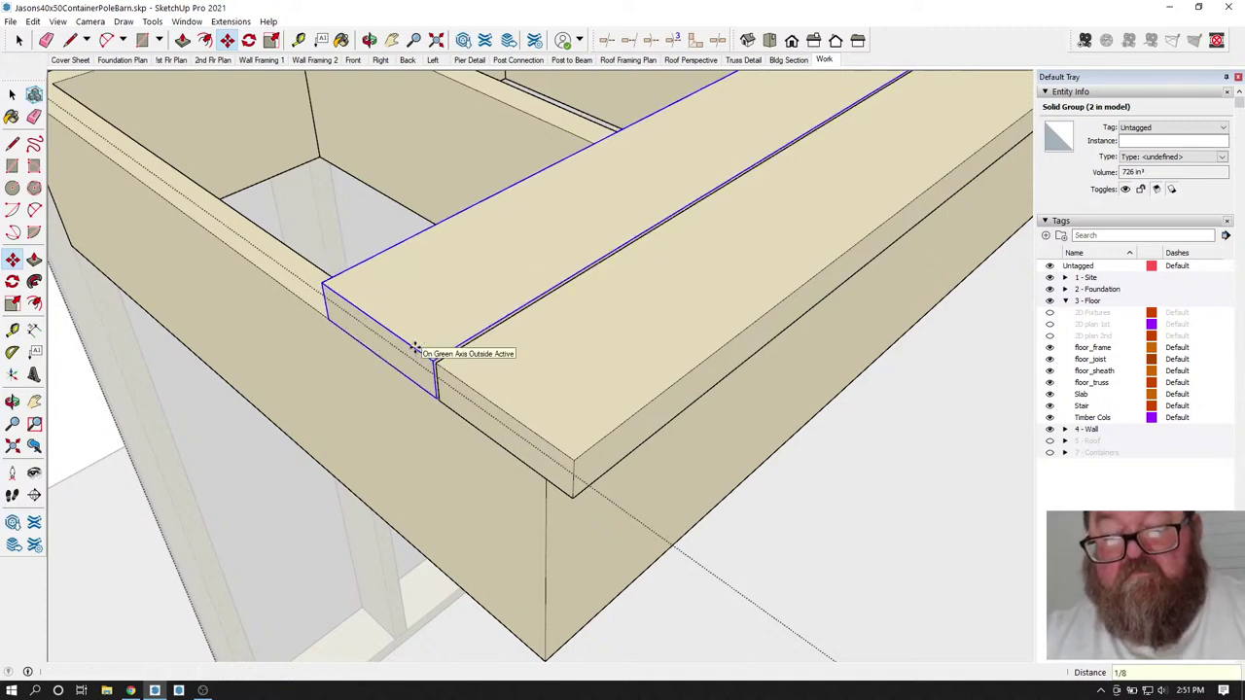
- Copy the second deck board towards the wall at the same gapped spacing and array it as five copies covering the frame
{"action": "left_click", "coordinate": [415, 347]}
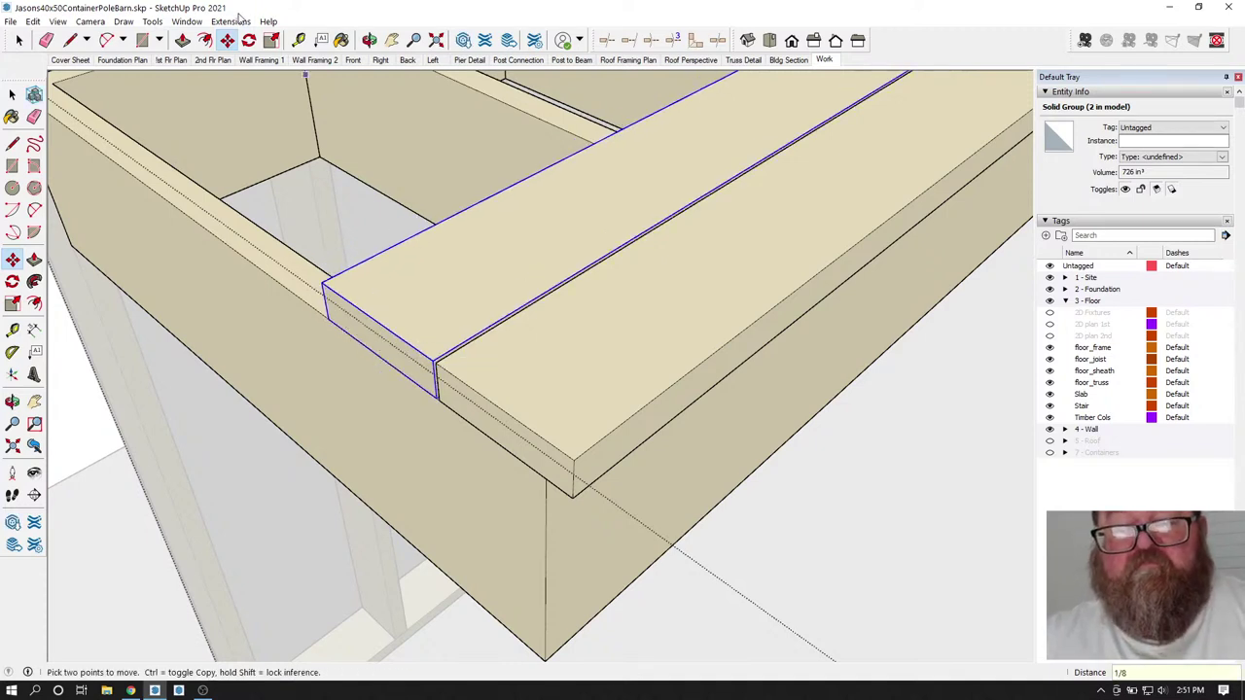
{"action": "left_click", "coordinate": [577, 460]}
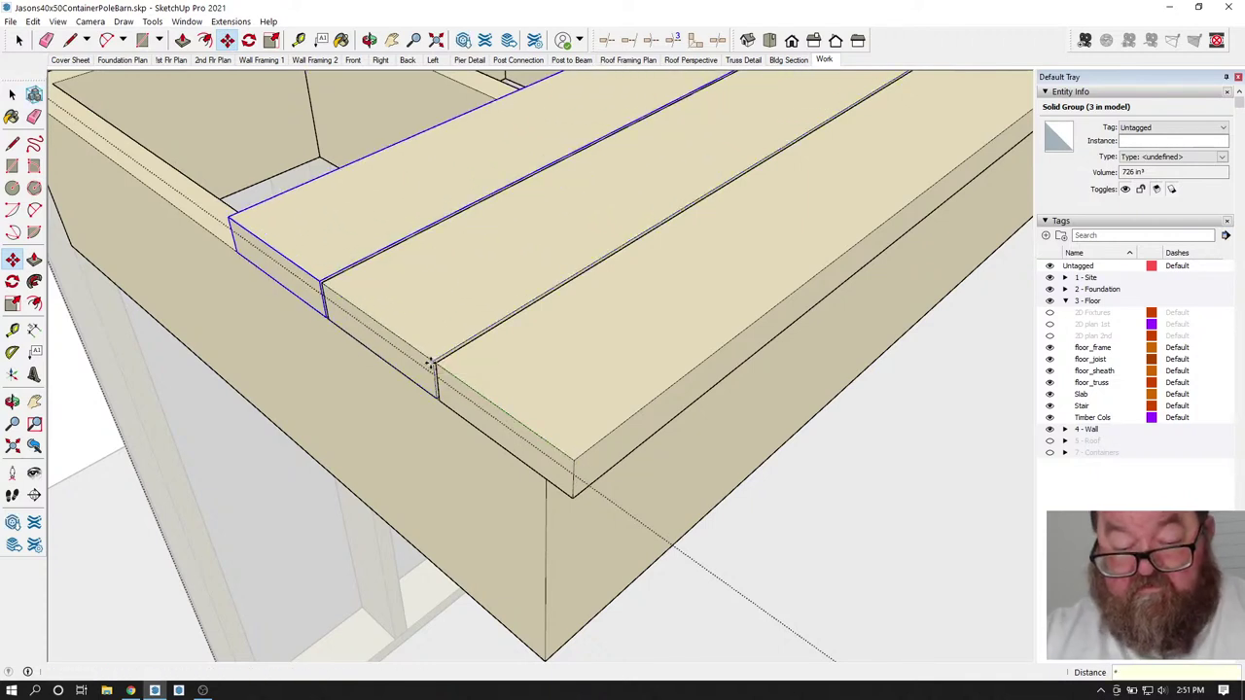
{"action": "key", "text": "Return"}
{"action": "scroll", "coordinate": [550, 513], "scroll_direction": "down", "scroll_amount": 4}
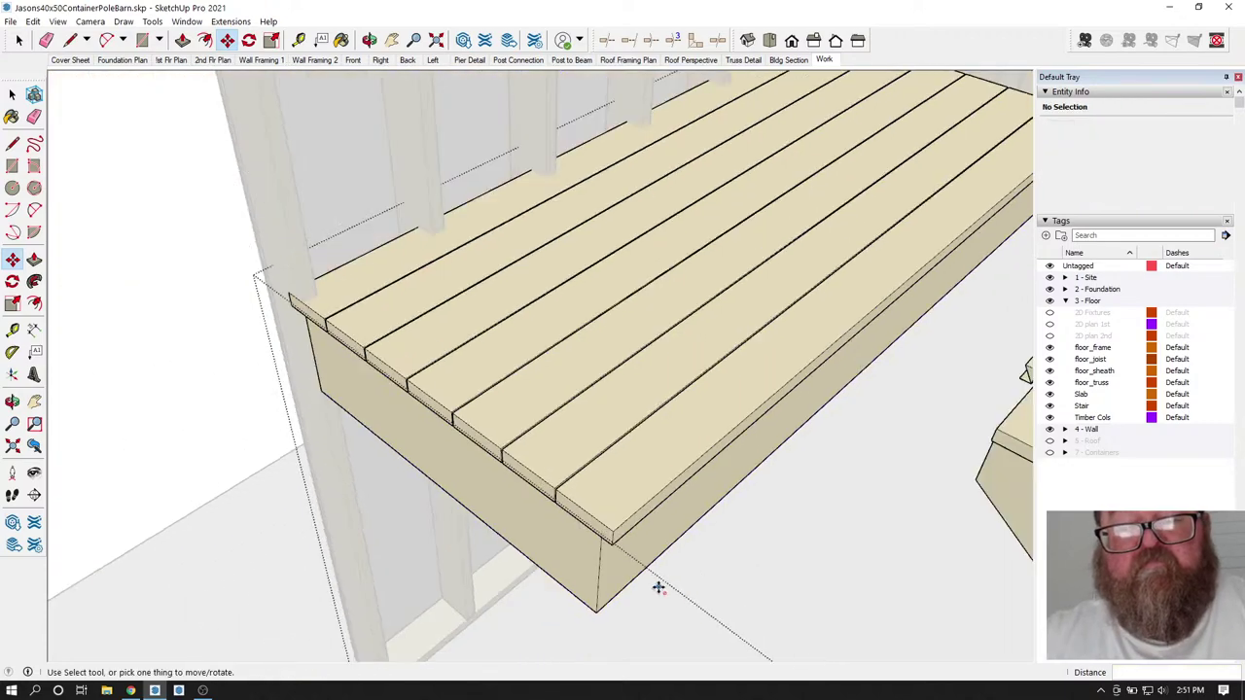
- Push the rear edge of the last deck board in 2 1/4" so it ends flush with the wall
{"action": "scroll", "coordinate": [353, 325], "scroll_direction": "up", "scroll_amount": 5}
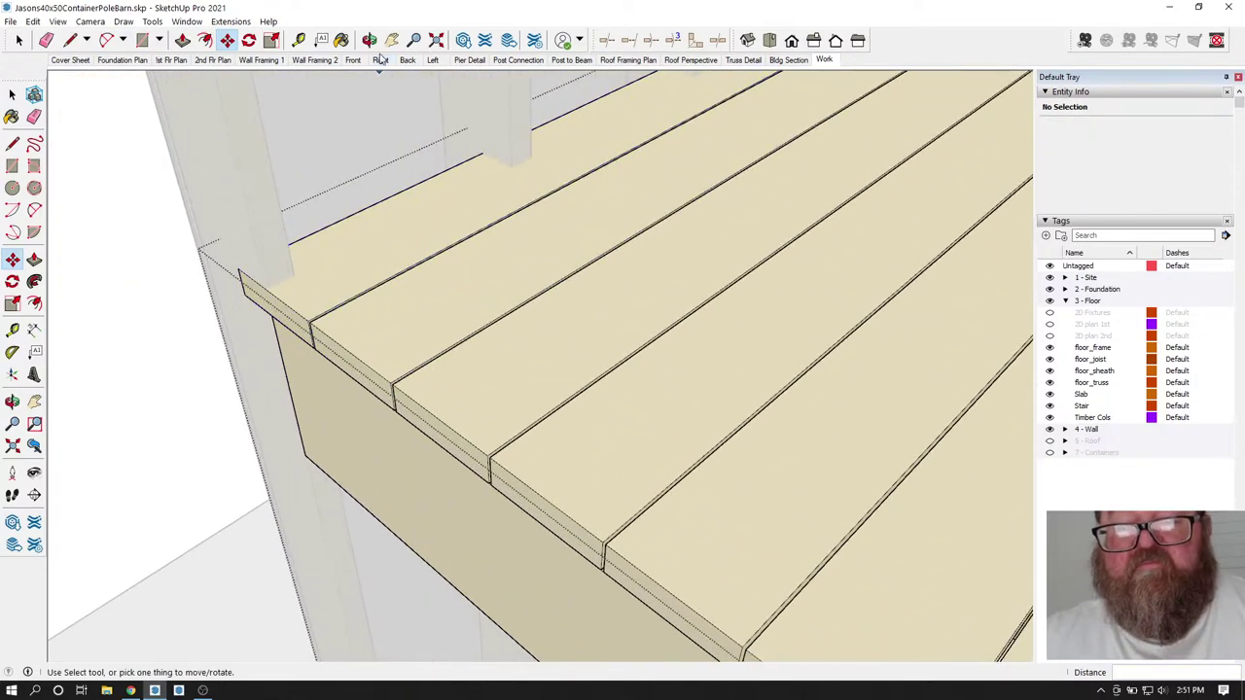
{"action": "left_click", "coordinate": [370, 42]}
{"action": "left_click_drag", "start_coordinate": [408, 214], "coordinate": [272, 185]}
{"action": "scroll", "coordinate": [259, 208], "scroll_direction": "up", "scroll_amount": 8}
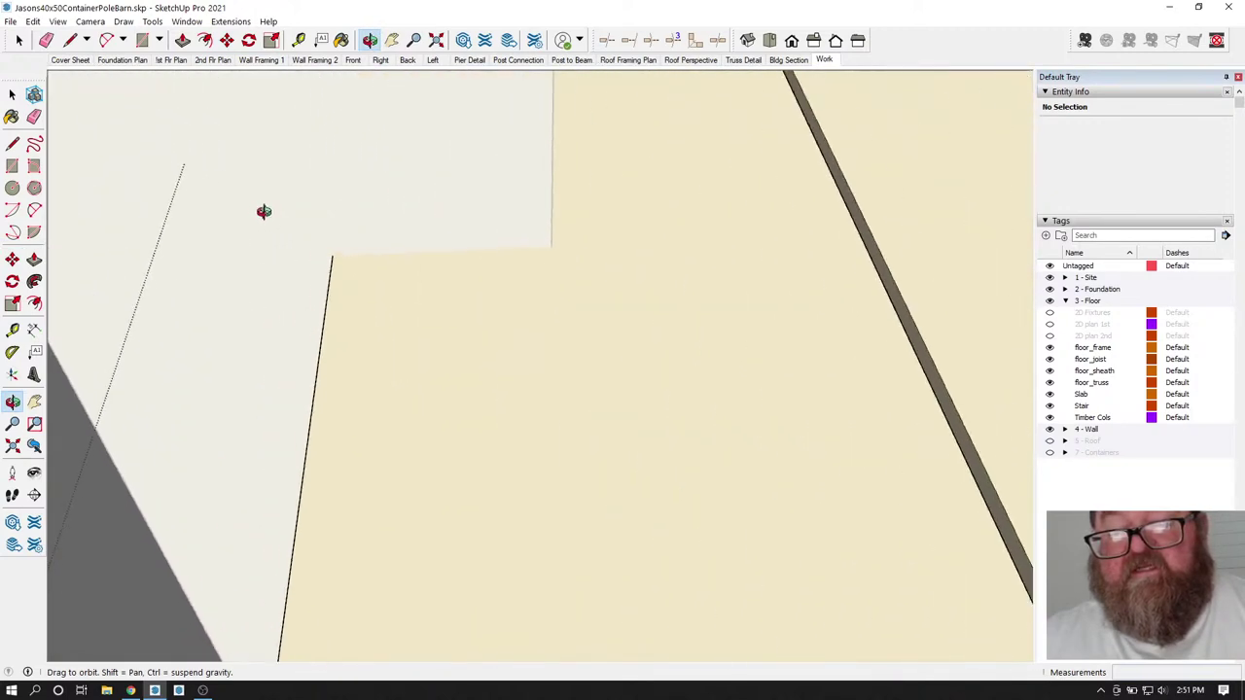
{"action": "left_click_drag", "start_coordinate": [317, 237], "coordinate": [418, 234]}
{"action": "left_click", "coordinate": [18, 40]}
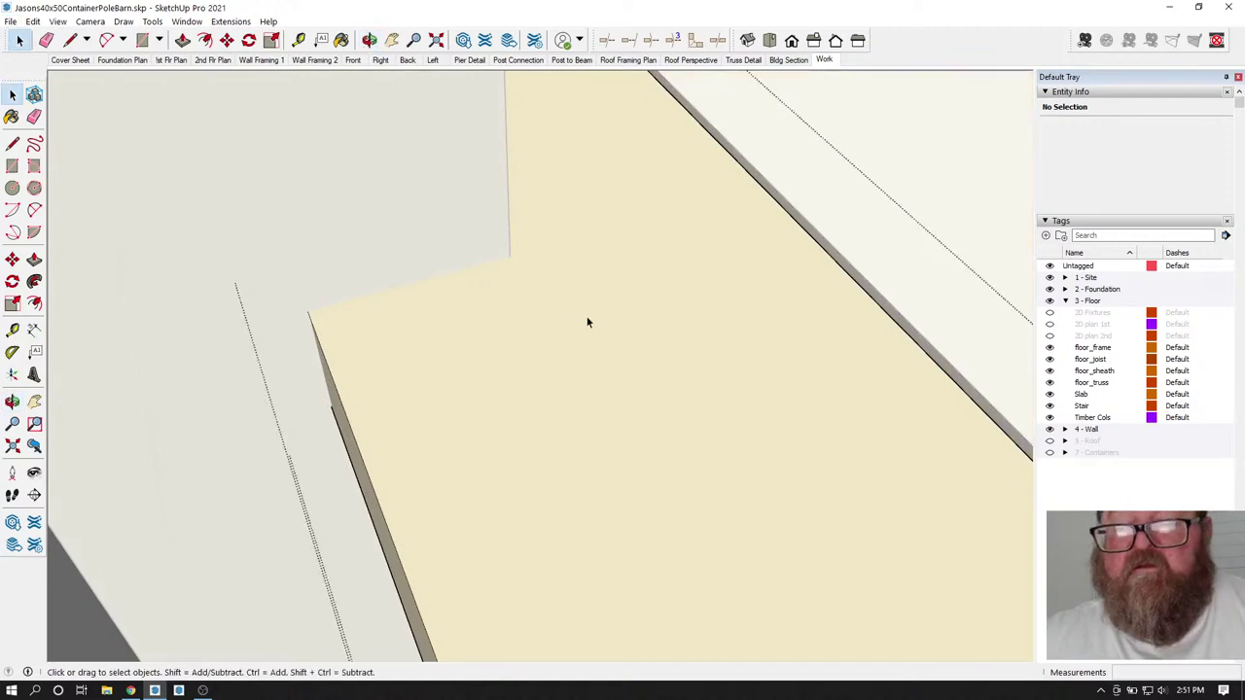
{"action": "left_click", "coordinate": [182, 40]}
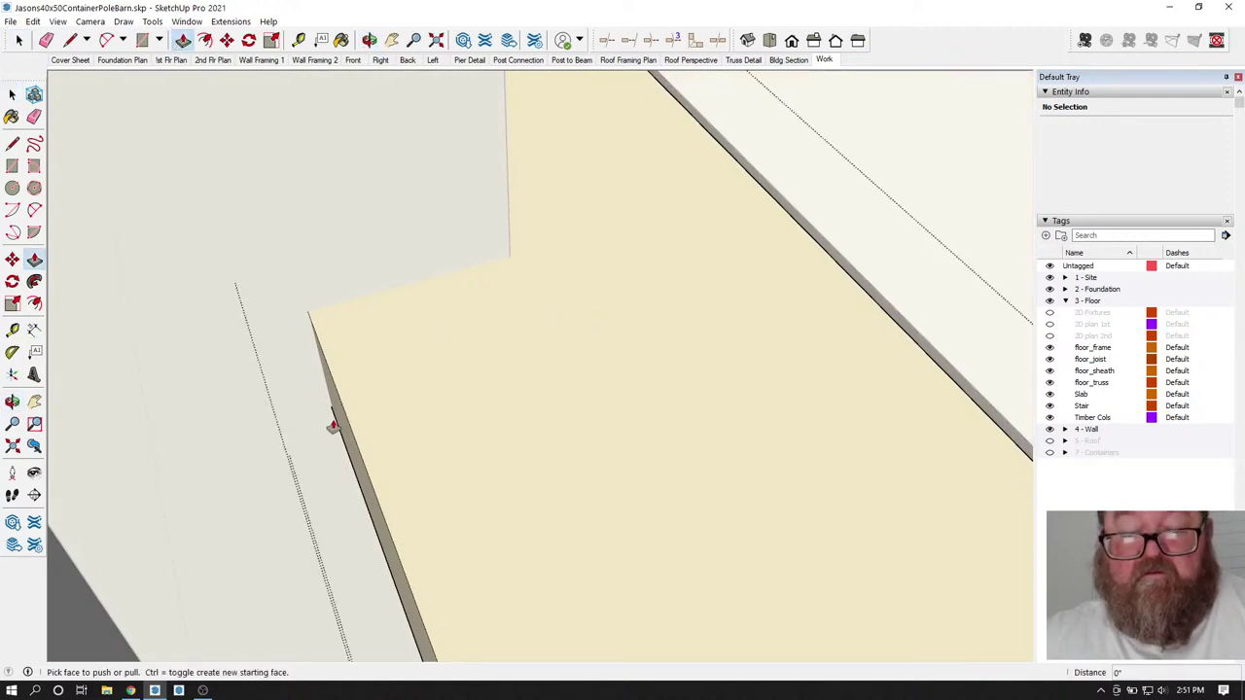
{"action": "left_click_drag", "start_coordinate": [334, 426], "coordinate": [505, 259]}
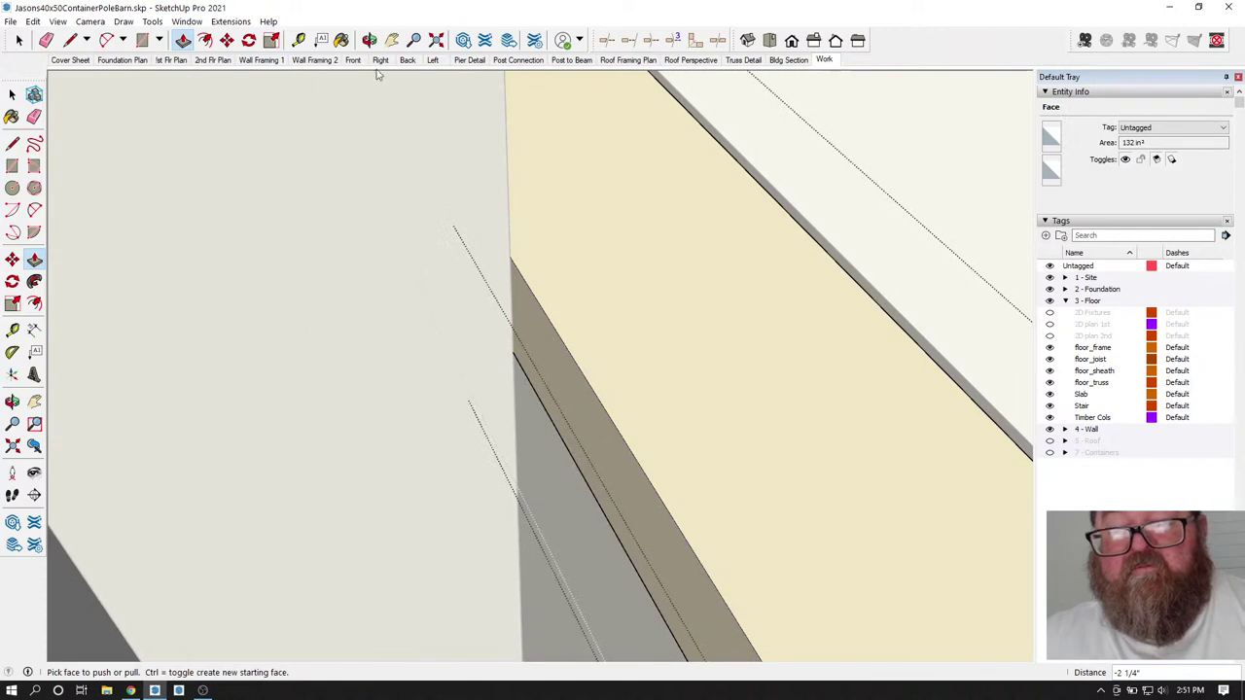
- Close the deck board group and the enclosing stair group, and check the finished landing against the stair
{"action": "left_click", "coordinate": [369, 39]}
{"action": "left_click_drag", "start_coordinate": [211, 304], "coordinate": [290, 379]}
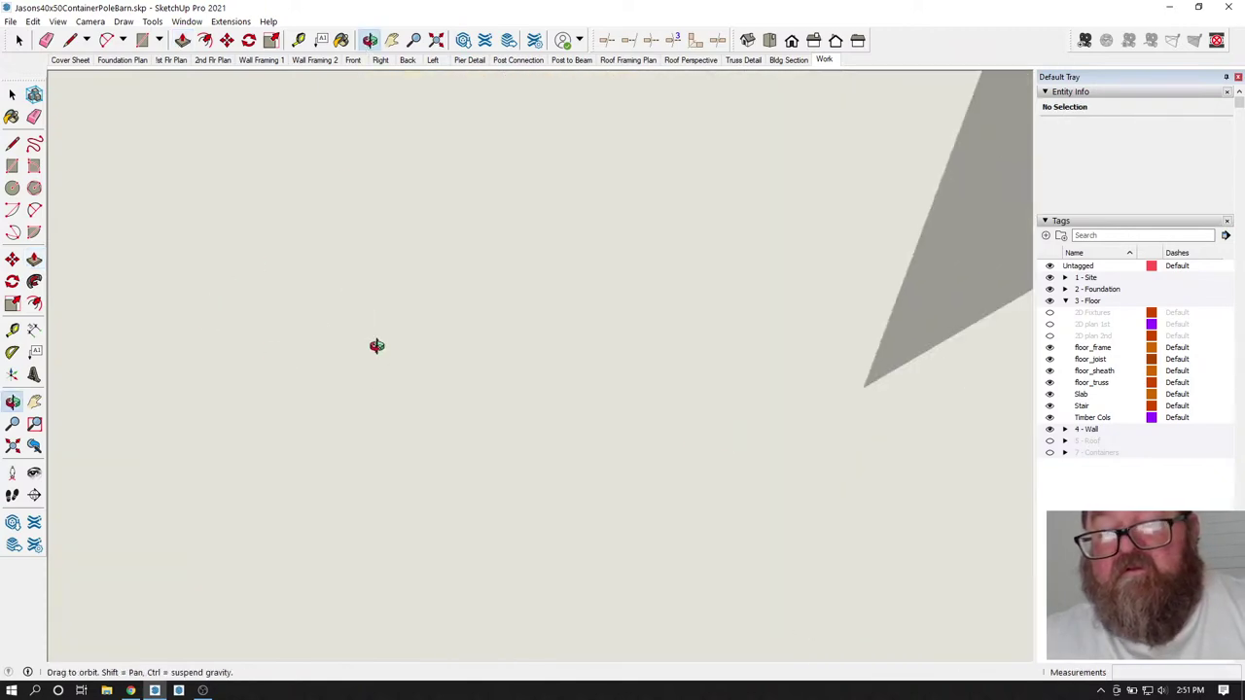
{"action": "left_click", "coordinate": [435, 40]}
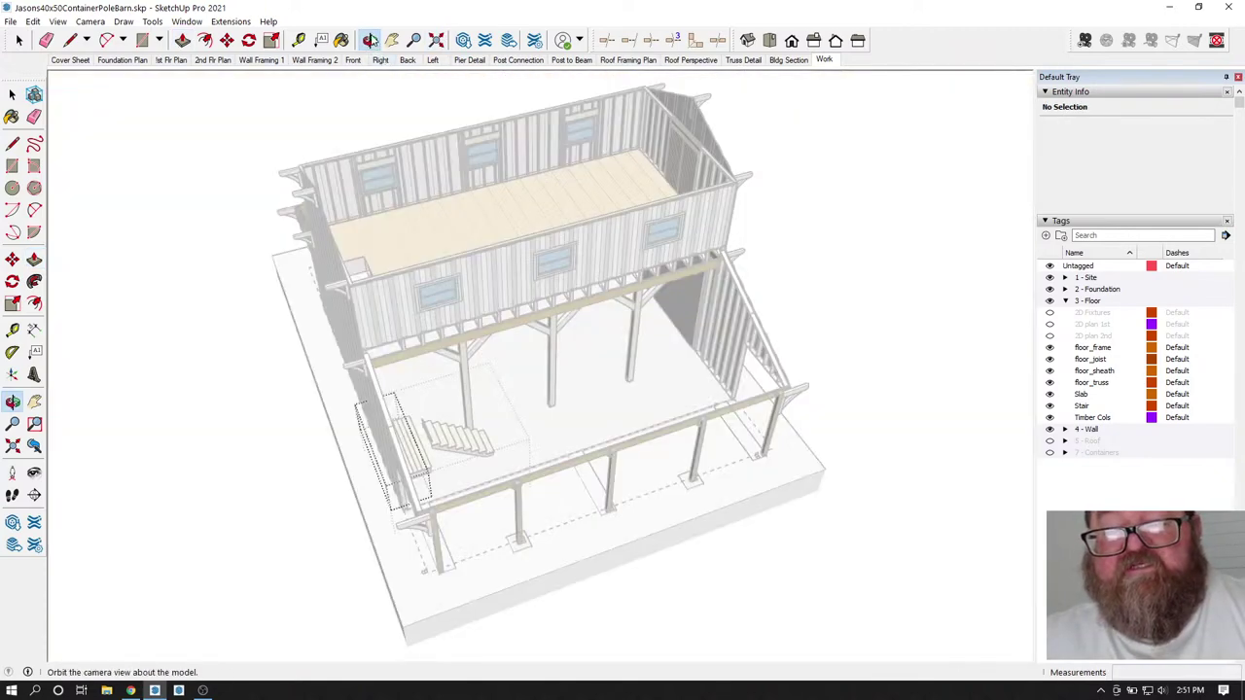
{"action": "left_click_drag", "start_coordinate": [519, 338], "coordinate": [33, 356]}
{"action": "scroll", "coordinate": [412, 279], "scroll_direction": "up", "scroll_amount": 3}
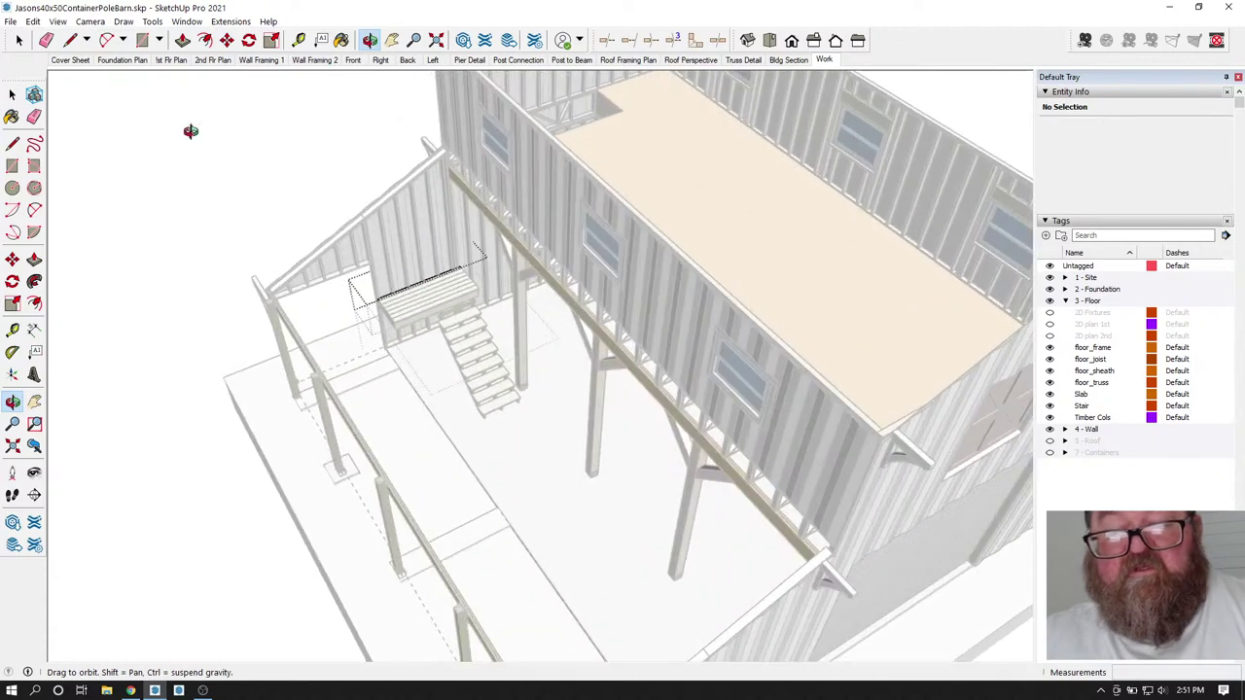
{"action": "left_click", "coordinate": [19, 39]}
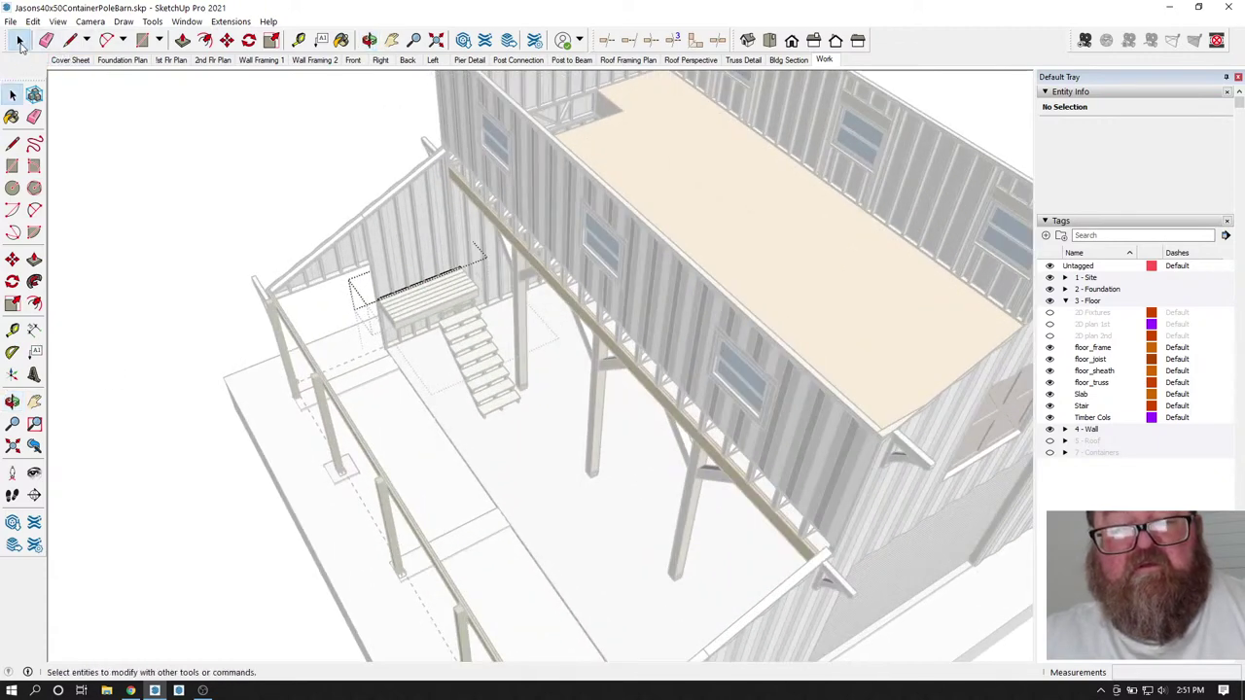
{"action": "left_click", "coordinate": [428, 291]}
{"action": "scroll", "coordinate": [464, 309], "scroll_direction": "up", "scroll_amount": 3}
{"action": "scroll", "coordinate": [463, 308], "scroll_direction": "up", "scroll_amount": 1}
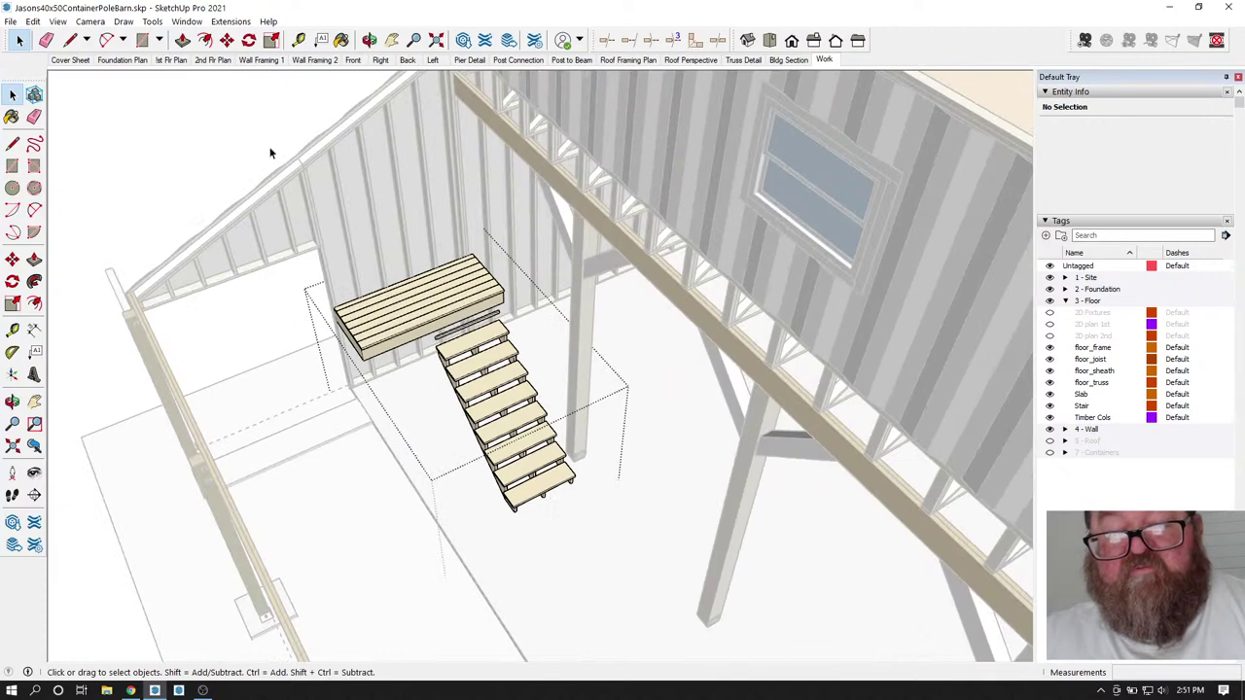
{"action": "left_click", "coordinate": [268, 145]}
{"action": "scroll", "coordinate": [466, 358], "scroll_direction": "up", "scroll_amount": 6}
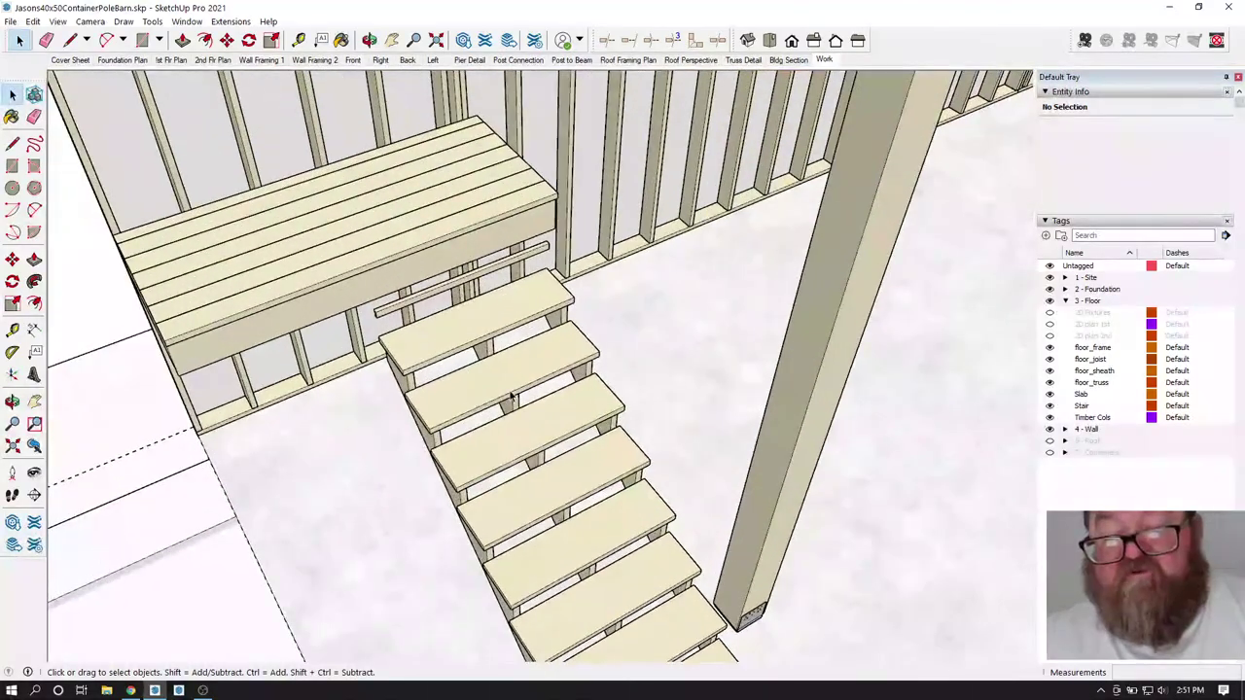
{"action": "scroll", "coordinate": [513, 397], "scroll_direction": "down", "scroll_amount": 2}
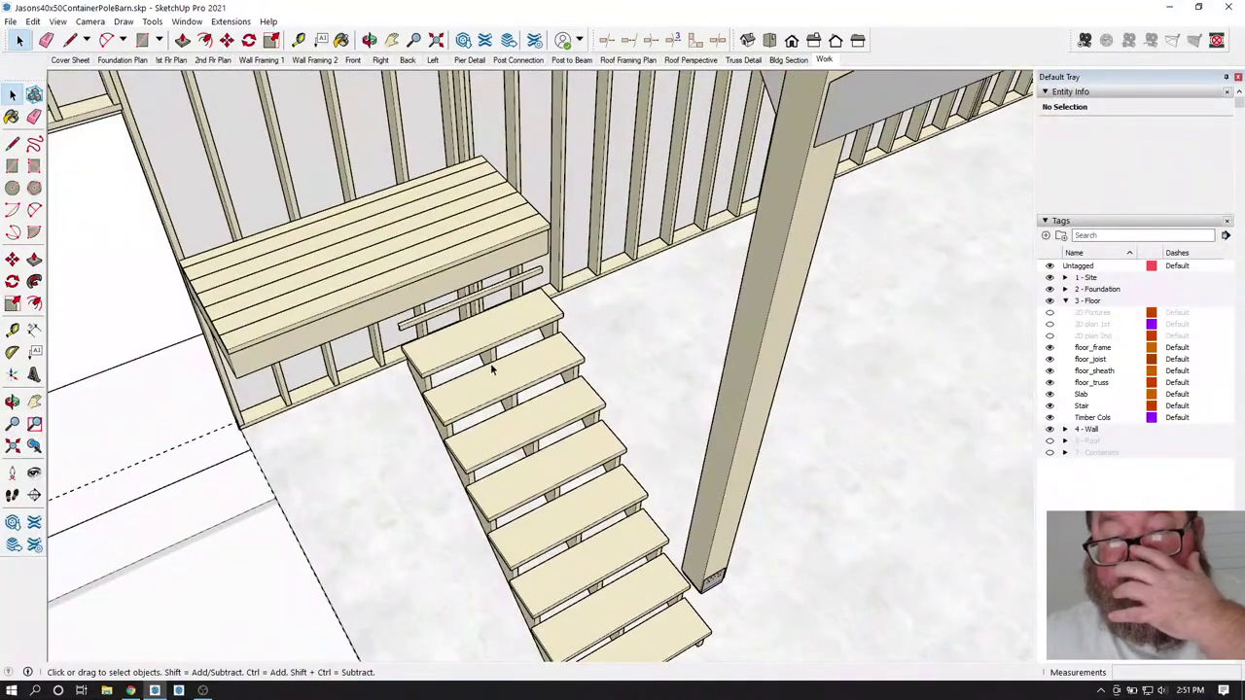
- Open the stair group and move the stair component so its top nosing corner meets the front deck board's end corner
{"action": "left_click", "coordinate": [368, 40]}
{"action": "left_click_drag", "start_coordinate": [422, 283], "coordinate": [444, 324]}
{"action": "key", "text": "space"}
{"action": "left_click", "coordinate": [486, 294]}
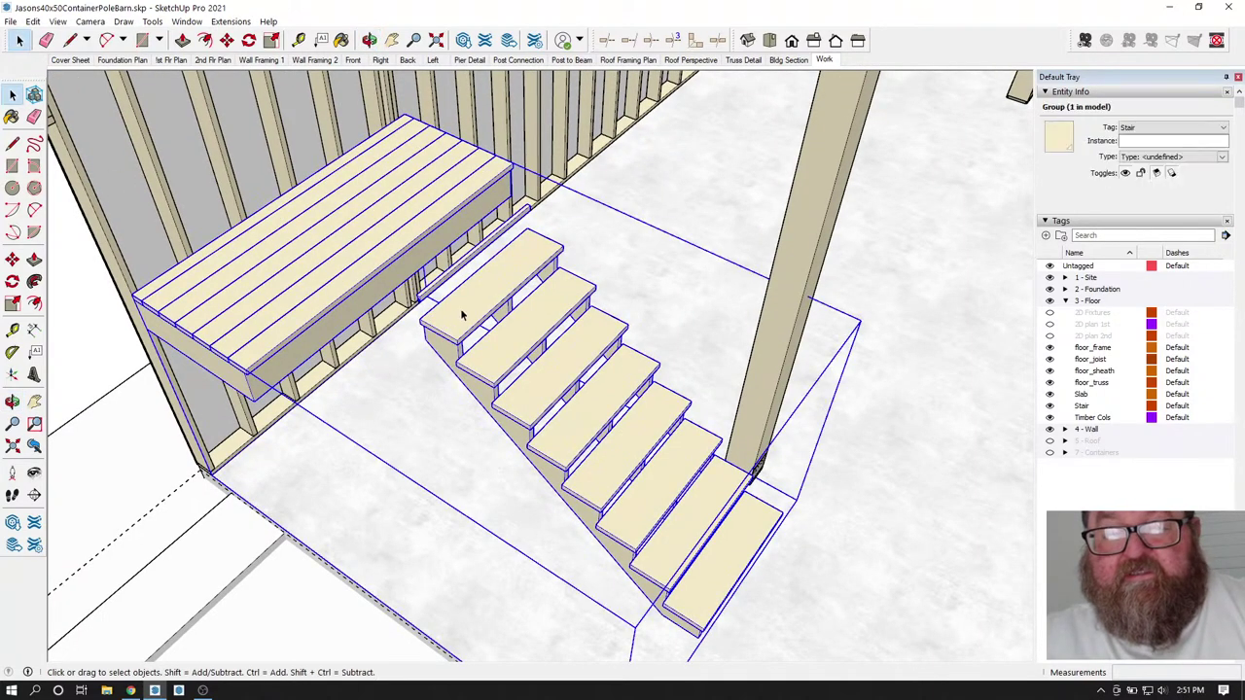
{"action": "double_click", "coordinate": [459, 316]}
{"action": "left_click", "coordinate": [427, 297]}
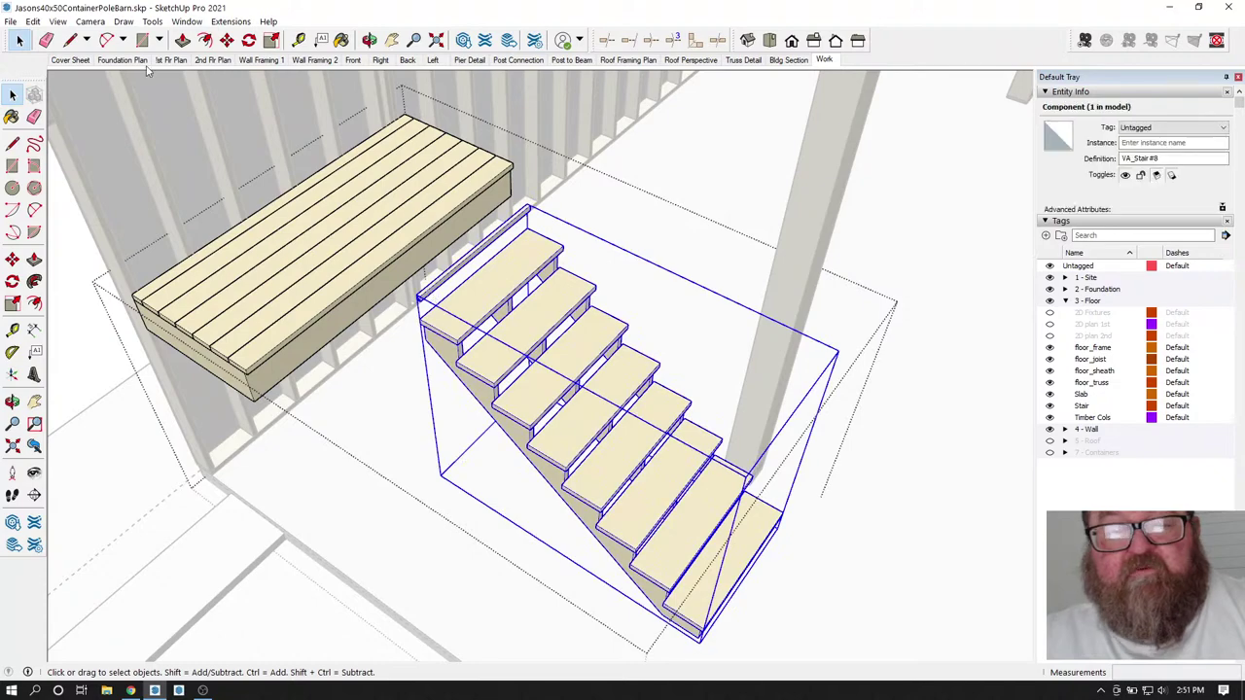
{"action": "key", "text": "m"}
{"action": "scroll", "coordinate": [439, 316], "scroll_direction": "up", "scroll_amount": 5}
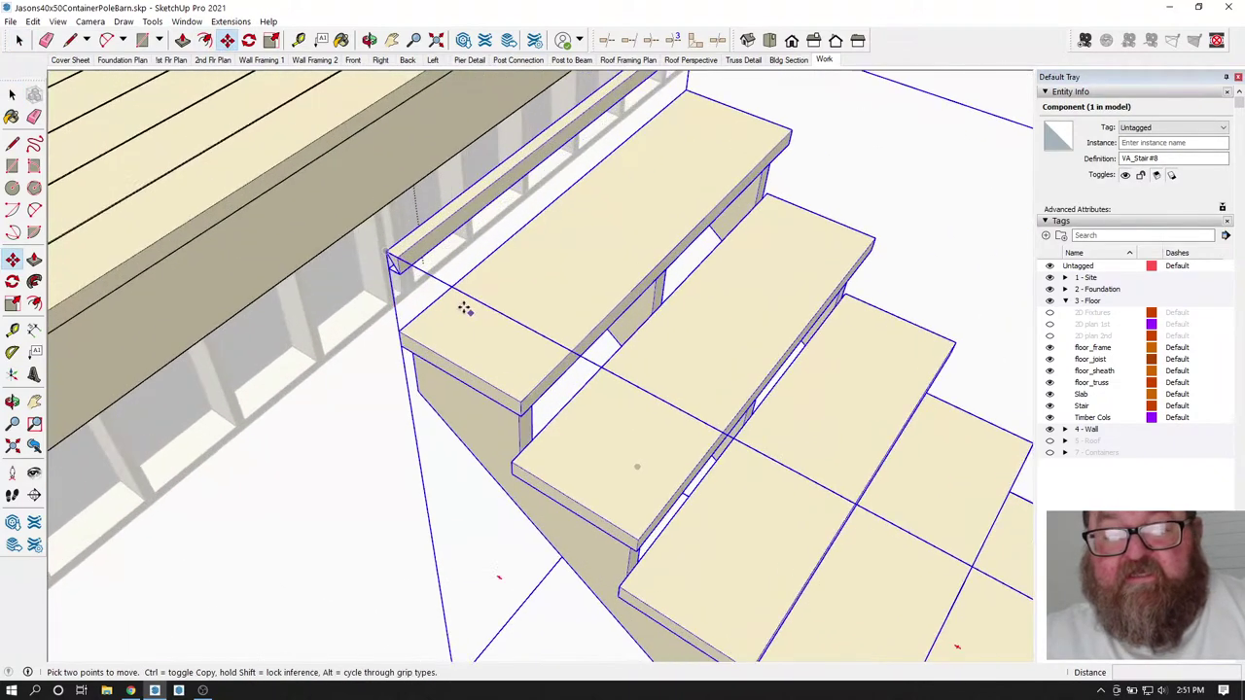
{"action": "left_click", "coordinate": [390, 253]}
{"action": "scroll", "coordinate": [455, 314], "scroll_direction": "down", "scroll_amount": 6}
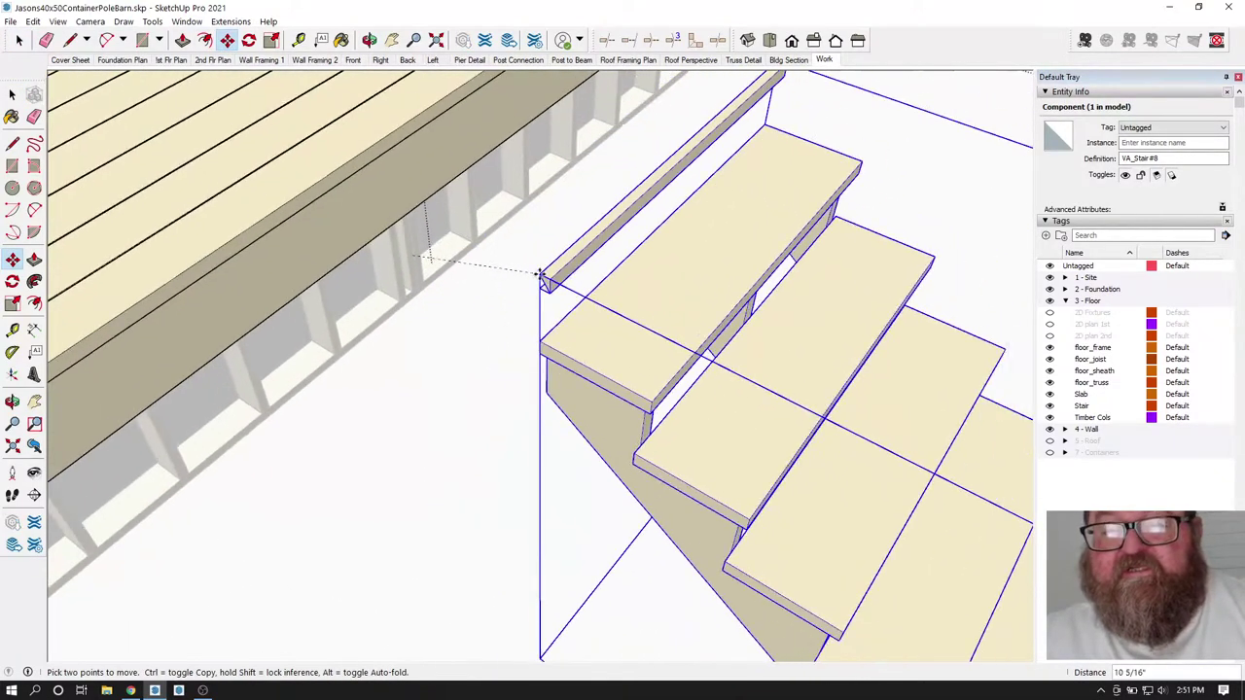
{"action": "scroll", "coordinate": [455, 314], "scroll_direction": "up", "scroll_amount": 5}
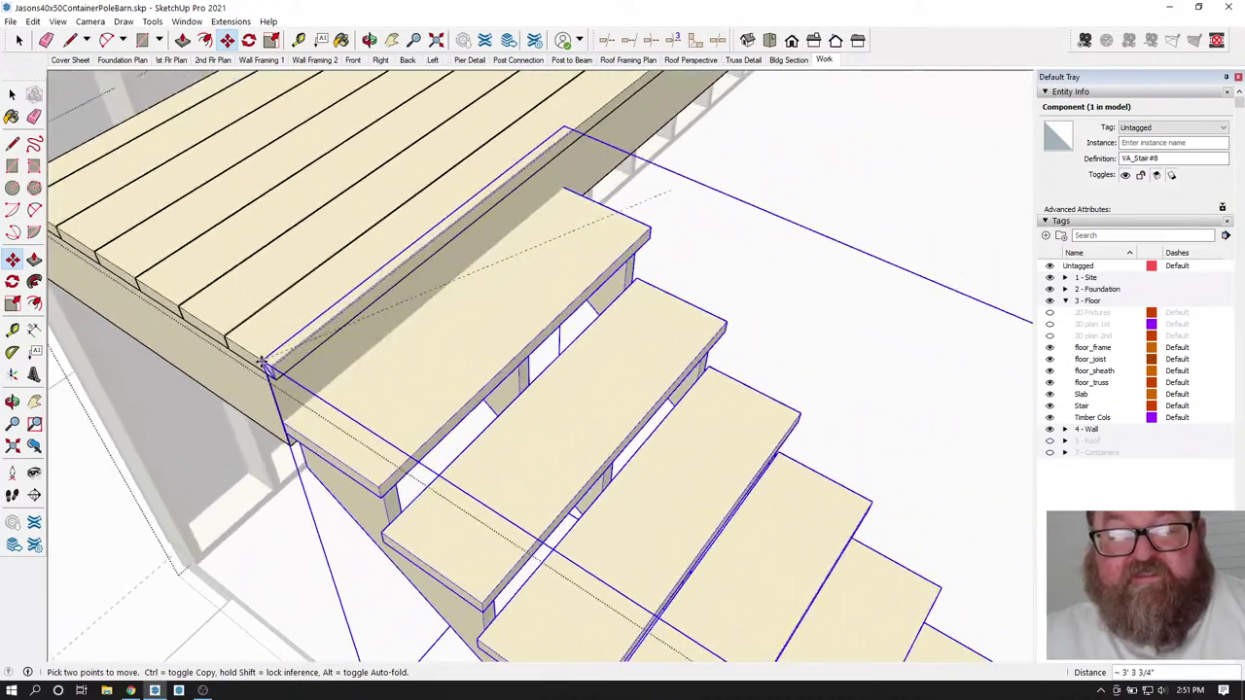
{"action": "left_click", "coordinate": [268, 365]}
- Shift the stair towards the landing so its top nosing lines up with the front deck board's outer edge
{"action": "scroll", "coordinate": [261, 368], "scroll_direction": "up", "scroll_amount": 5}
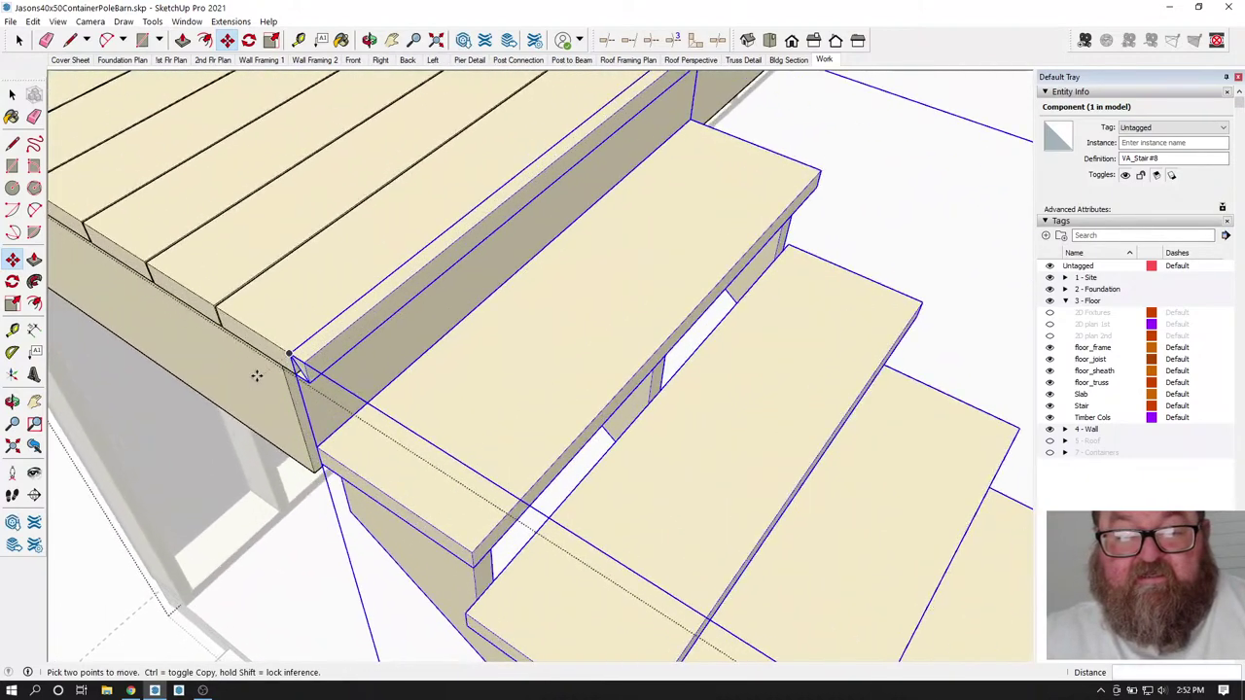
{"action": "scroll", "coordinate": [318, 329], "scroll_direction": "up", "scroll_amount": 1}
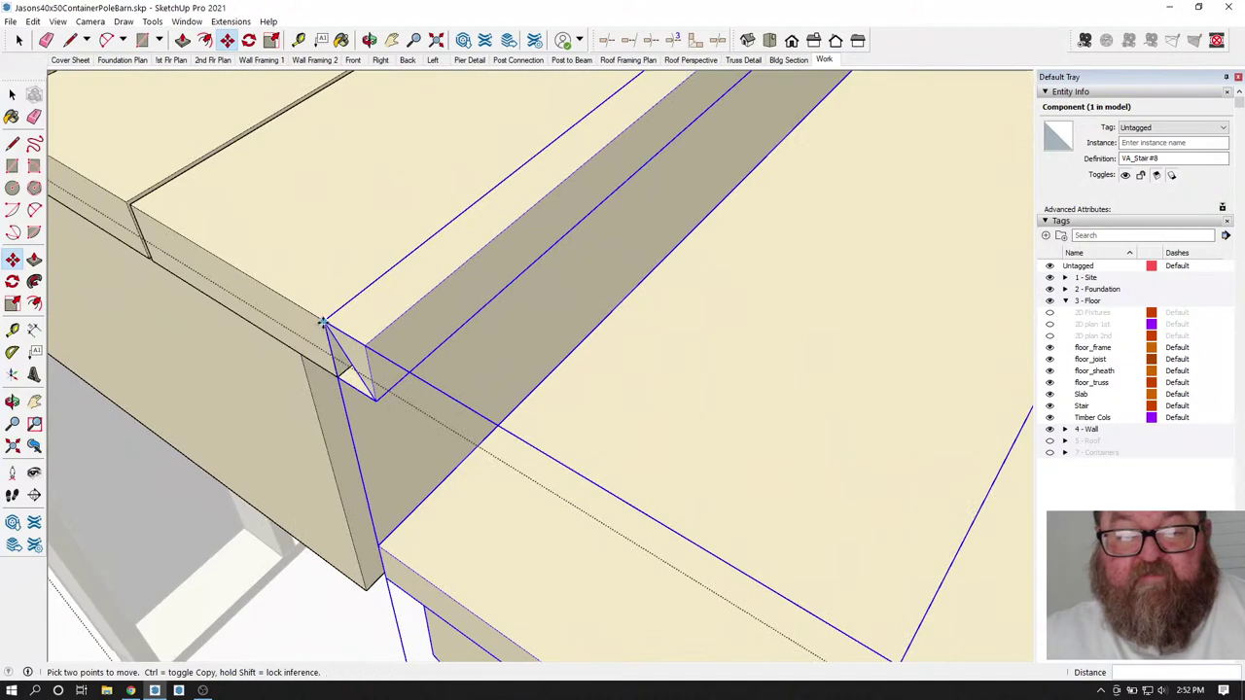
{"action": "left_click", "coordinate": [324, 322]}
{"action": "left_click", "coordinate": [295, 353]}
{"action": "scroll", "coordinate": [222, 301], "scroll_direction": "down", "scroll_amount": 1}
{"action": "scroll", "coordinate": [207, 297], "scroll_direction": "down", "scroll_amount": 3}
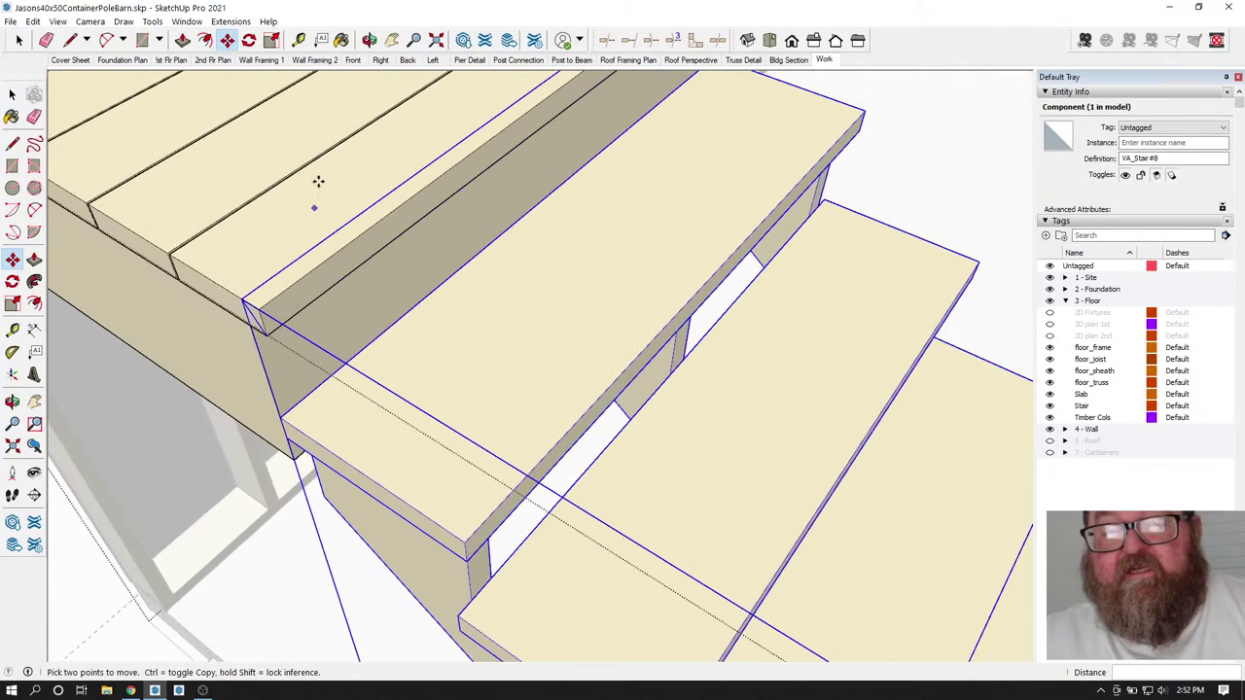
{"action": "left_click", "coordinate": [370, 40]}
{"action": "mouse_move", "coordinate": [345, 327]}
{"action": "left_mouse_down"}
{"action": "mouse_move", "coordinate": [619, 130]}
{"action": "mouse_move", "coordinate": [568, 157]}
{"action": "mouse_move", "coordinate": [363, 335]}
{"action": "left_mouse_up"}
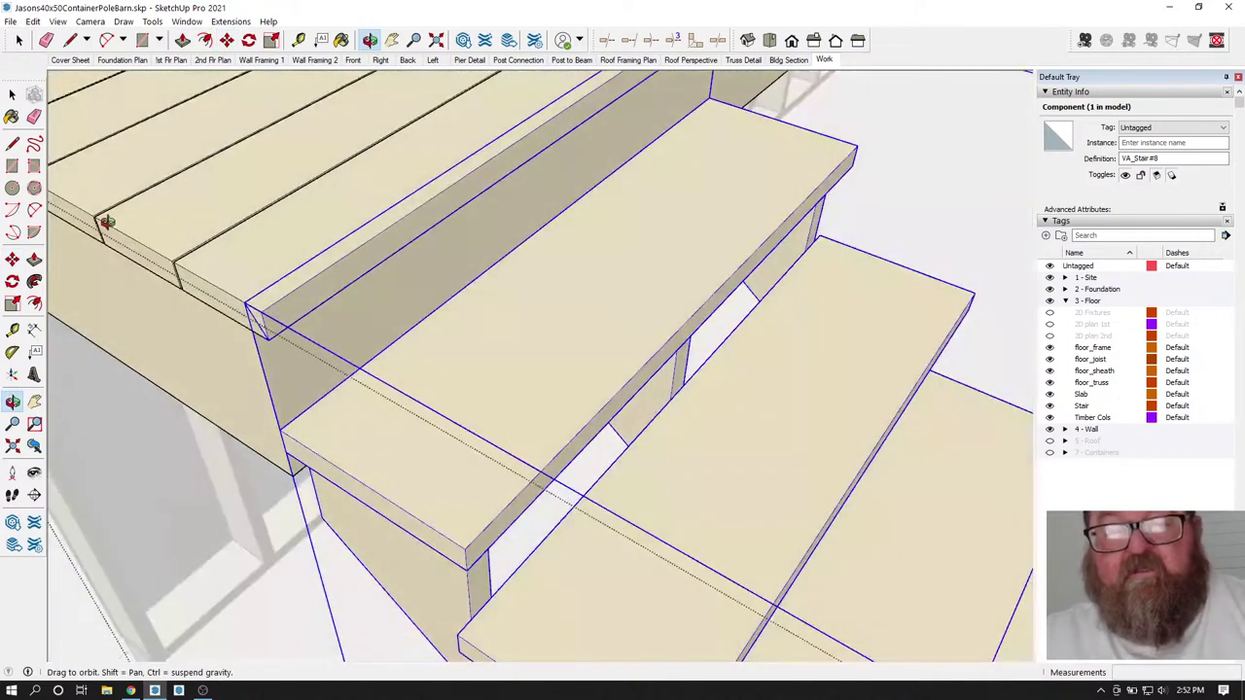
- Open the stair component and delete the separate top nosing strip at the landing's front edge
{"action": "left_click", "coordinate": [18, 40]}
{"action": "double_click", "coordinate": [574, 293]}
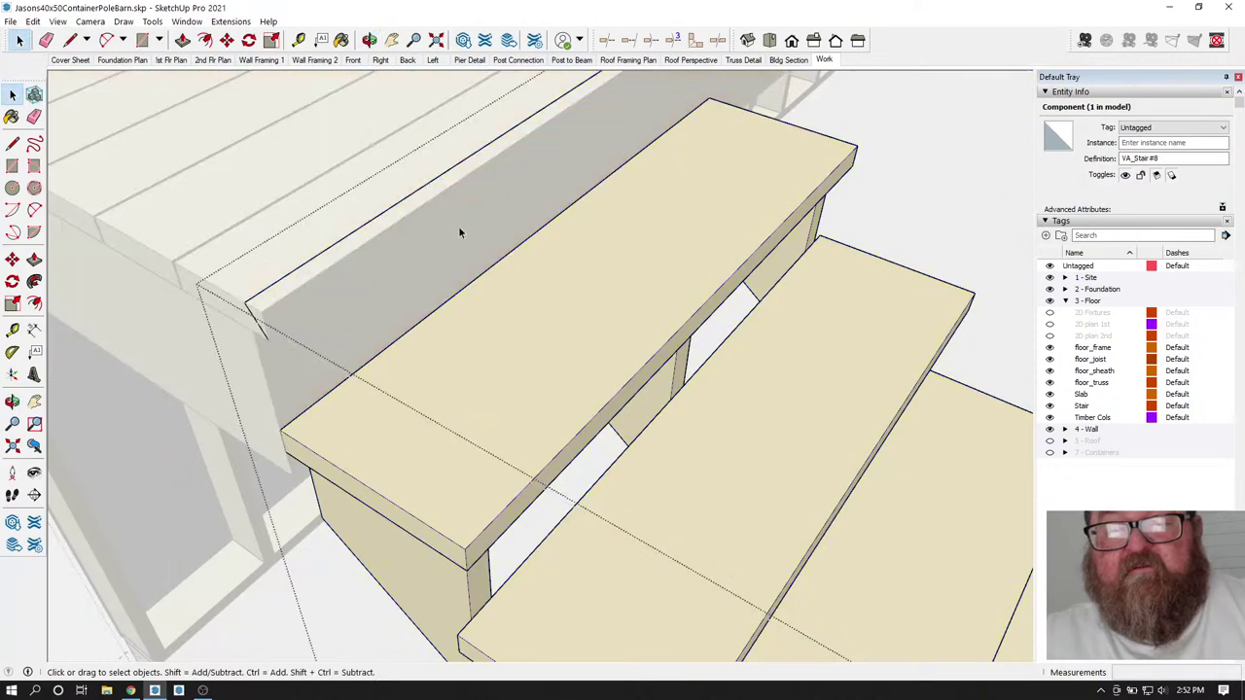
{"action": "scroll", "coordinate": [381, 465], "scroll_direction": "down", "scroll_amount": 2}
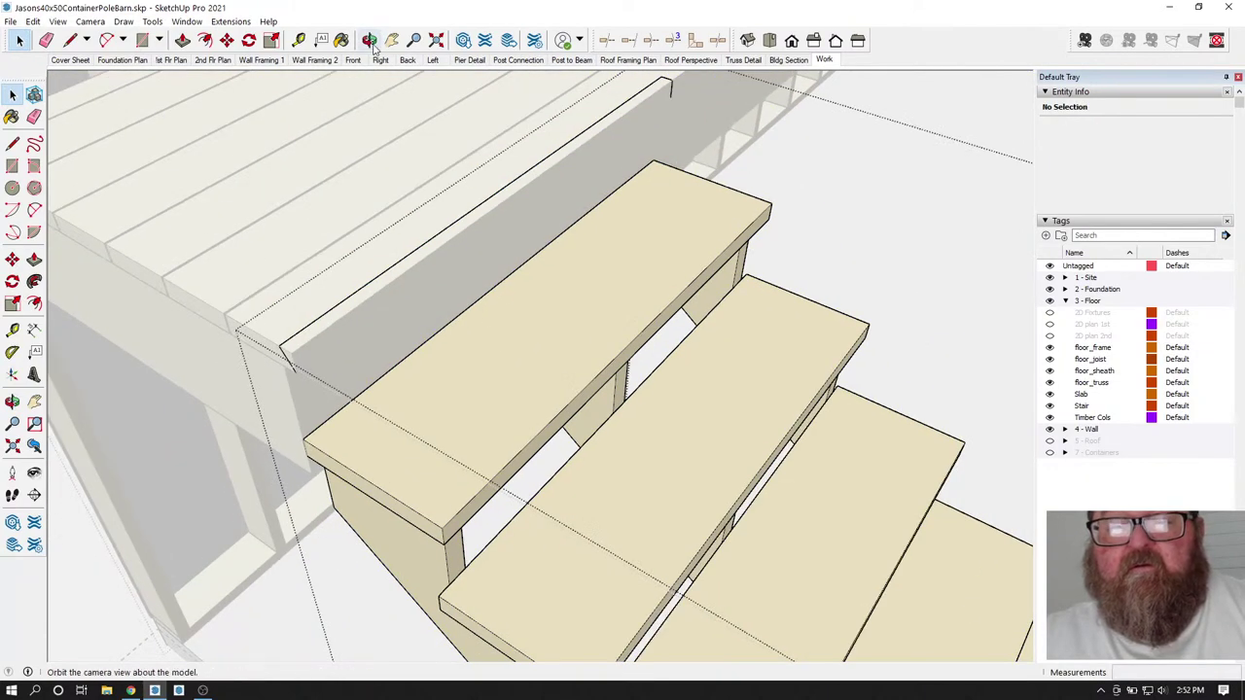
{"action": "middle_click_drag", "start_coordinate": [392, 127], "coordinate": [526, 402]}
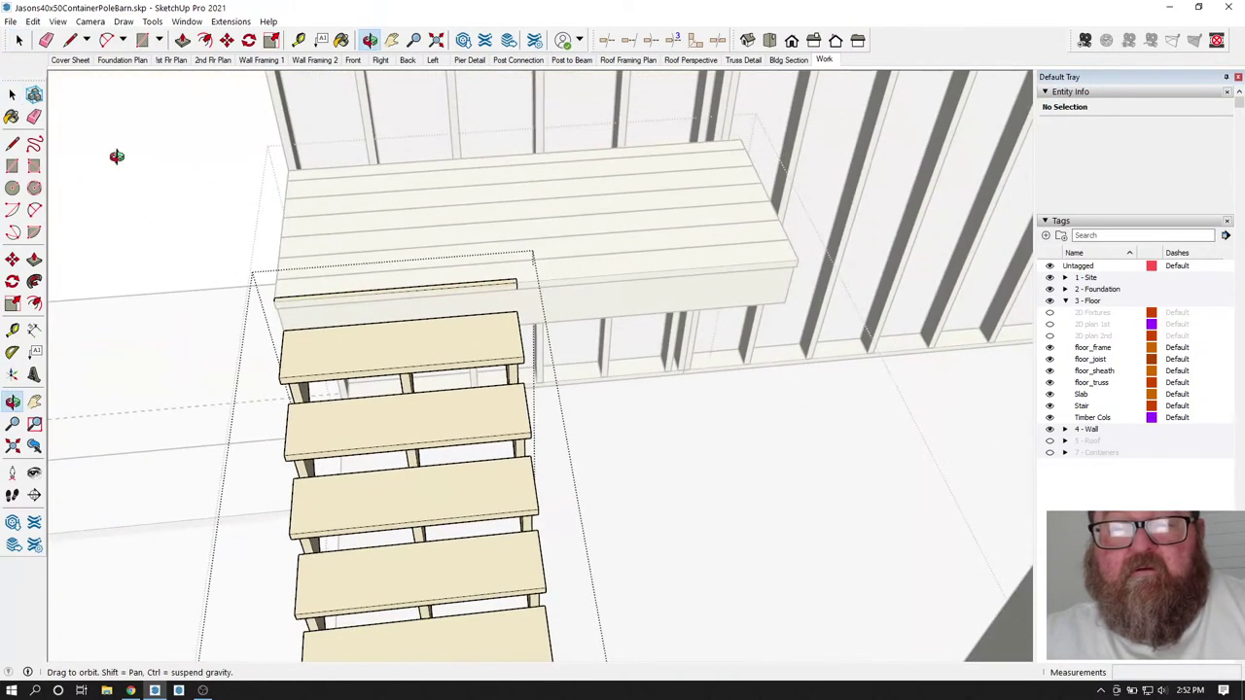
{"action": "left_click", "coordinate": [18, 40]}
{"action": "left_click_drag", "start_coordinate": [174, 183], "coordinate": [566, 319]}
{"action": "key", "text": "Delete"}
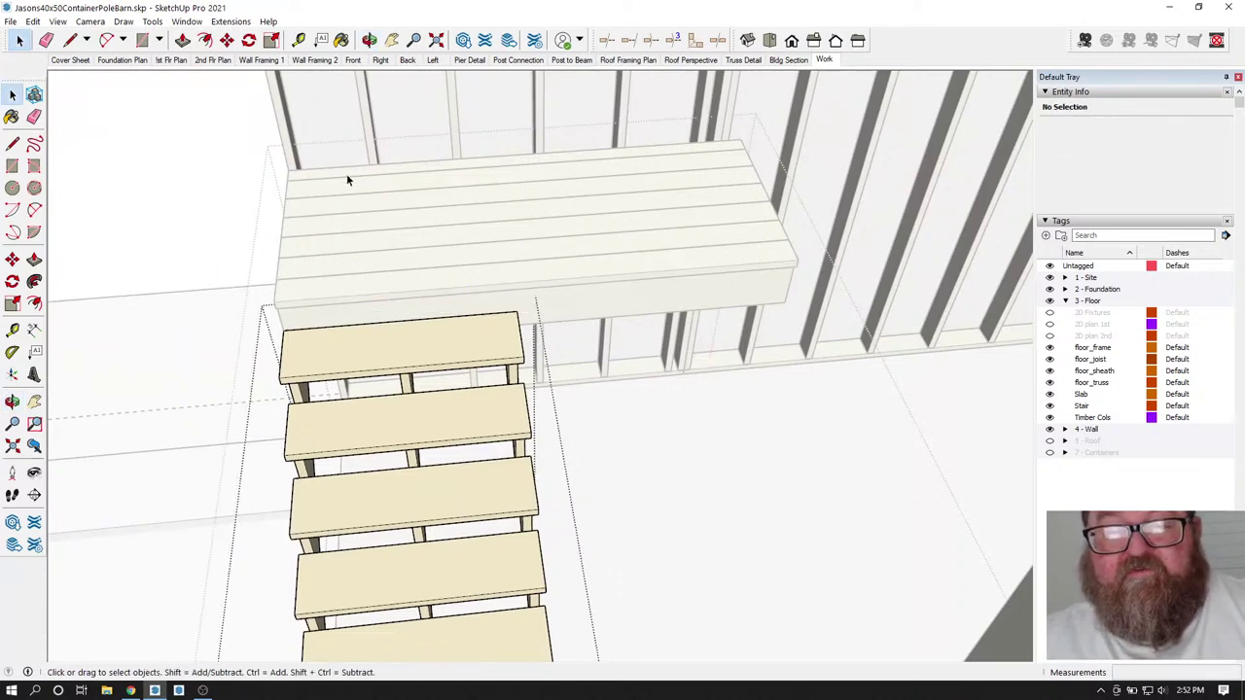
- Measure the width of the stair's top tread from end to end
{"action": "left_click", "coordinate": [299, 40]}
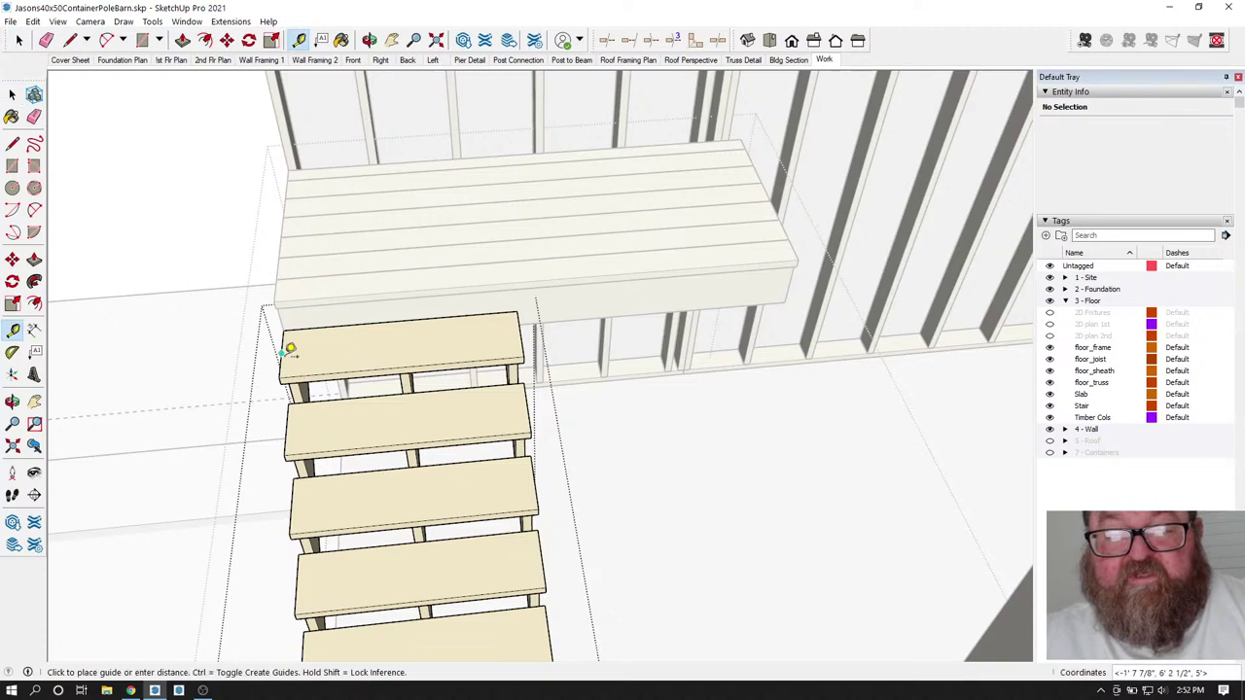
{"action": "left_click", "coordinate": [526, 318]}
{"action": "scroll", "coordinate": [512, 326], "scroll_direction": "down", "scroll_amount": 1}
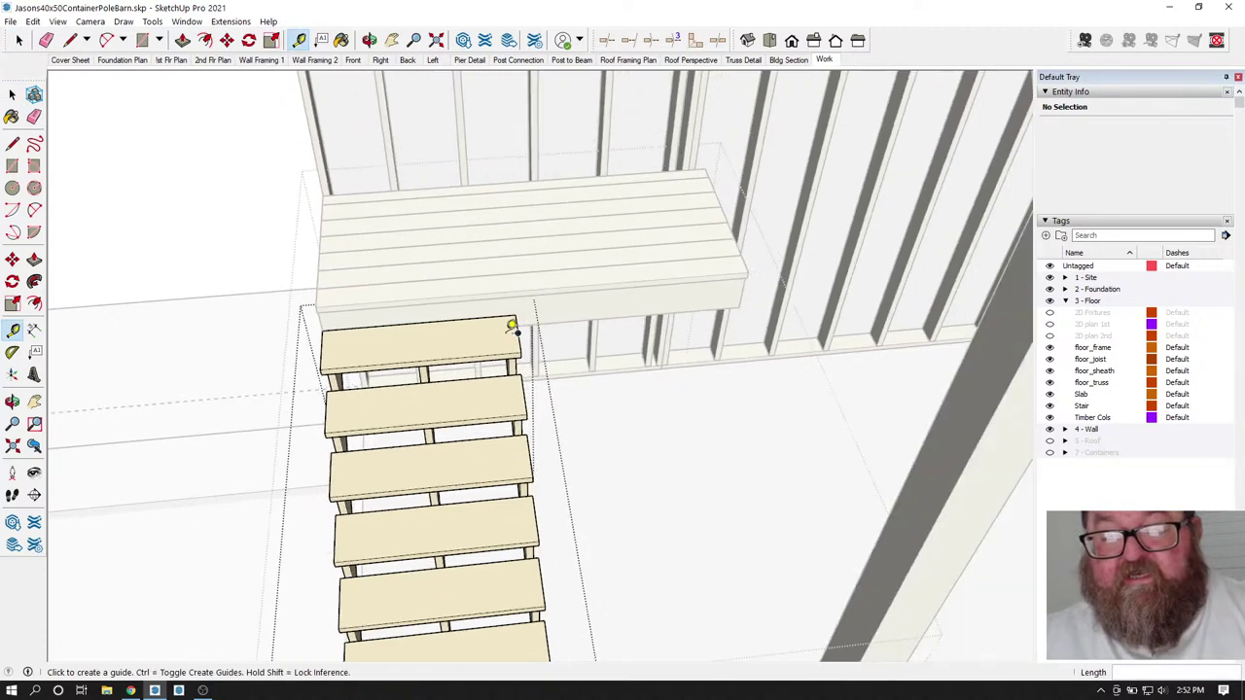
- Measure the distance between the floor trusses on either side of the stair opening from below
{"action": "left_click", "coordinate": [370, 40]}
{"action": "scroll", "coordinate": [378, 492], "scroll_direction": "down", "scroll_amount": 5}
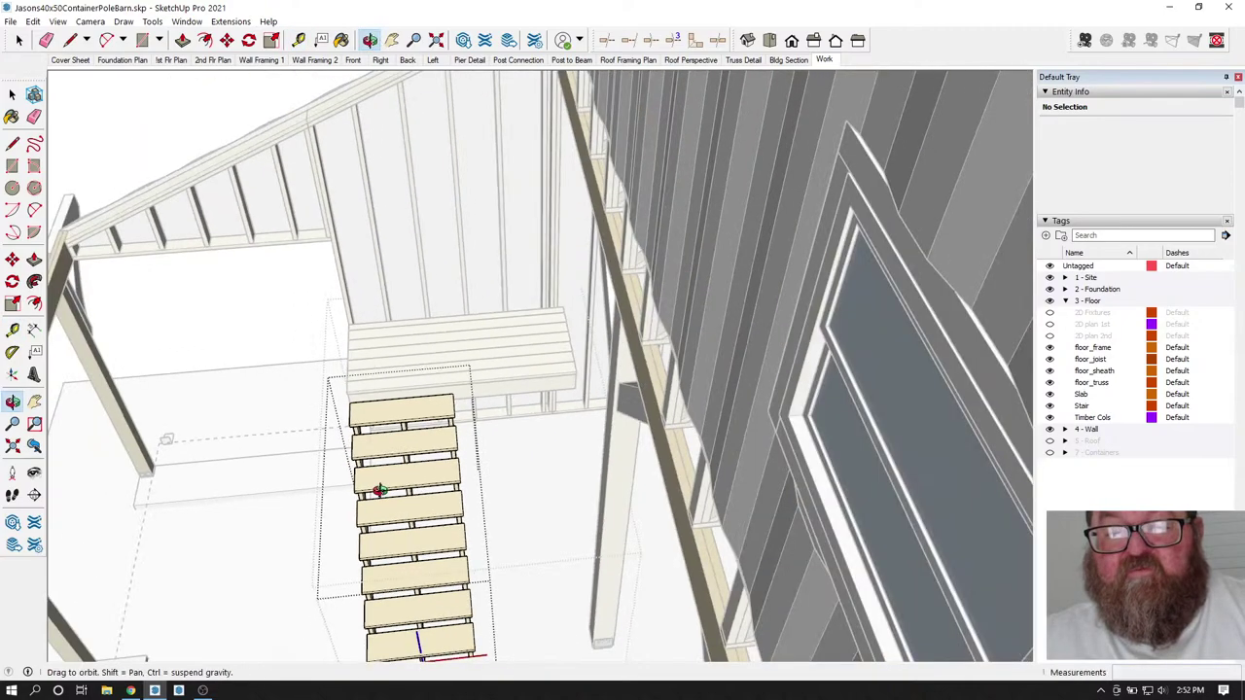
{"action": "left_click_drag", "start_coordinate": [382, 494], "coordinate": [629, 163]}
{"action": "left_click_drag", "start_coordinate": [733, 548], "coordinate": [511, 347]}
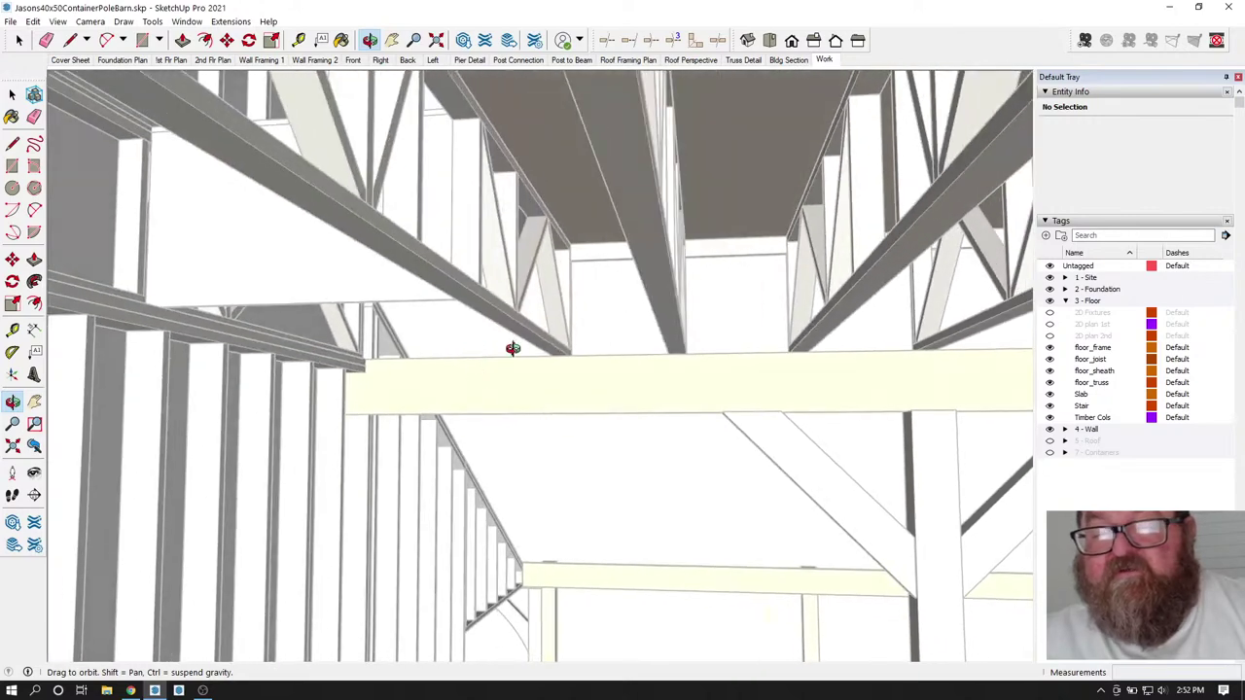
{"action": "left_click", "coordinate": [298, 40]}
{"action": "left_click", "coordinate": [446, 275]}
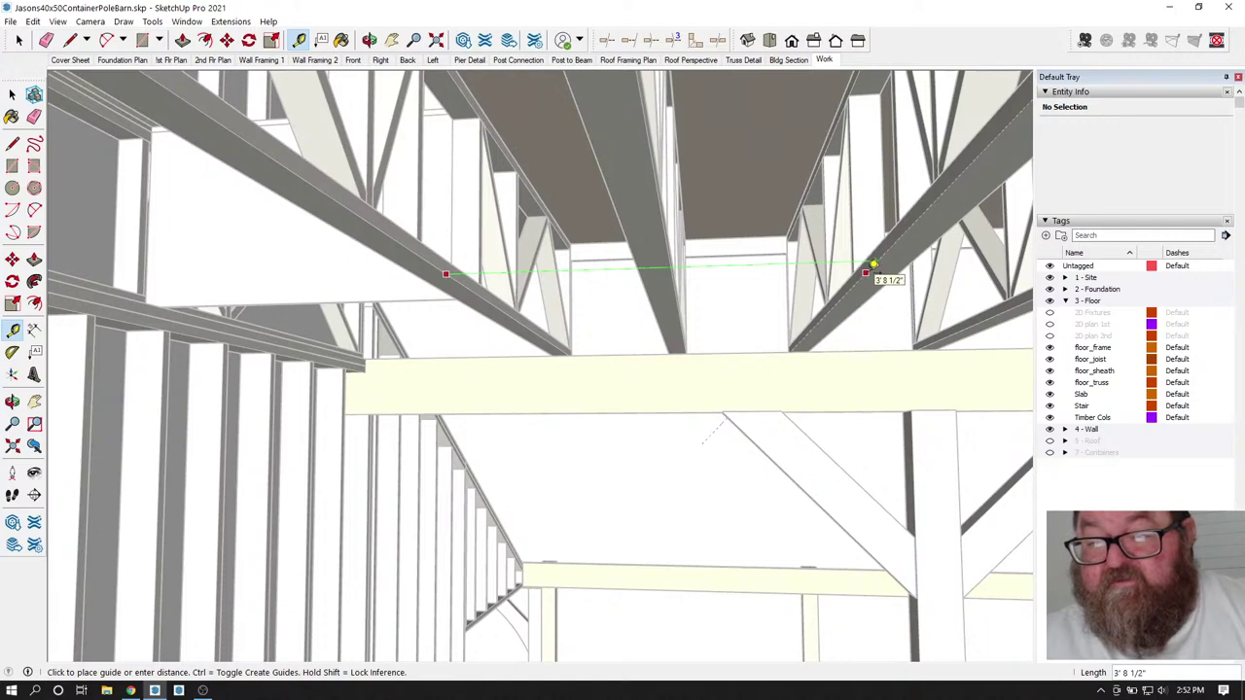
{"action": "left_click", "coordinate": [874, 264]}
- Measure the clear width between the framing members inside the second-floor stair opening from above
{"action": "left_click", "coordinate": [370, 39]}
{"action": "left_click_drag", "start_coordinate": [376, 81], "coordinate": [433, 277]}
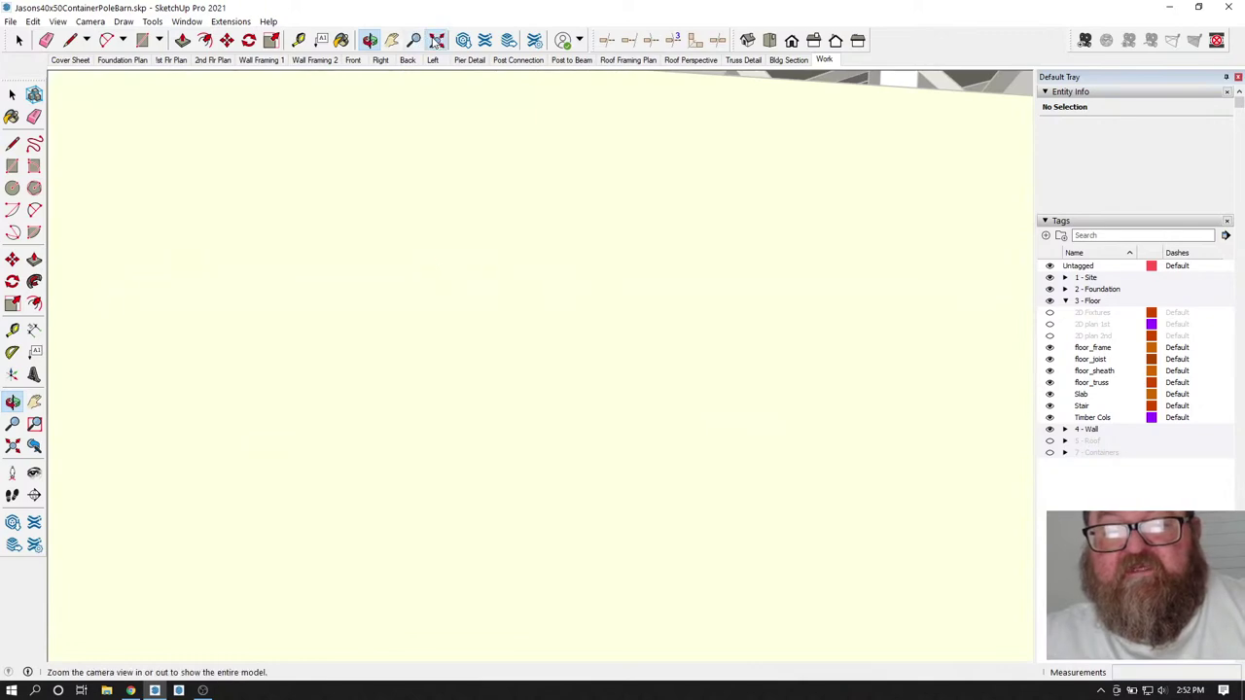
{"action": "left_click", "coordinate": [436, 40]}
{"action": "left_click_drag", "start_coordinate": [417, 342], "coordinate": [243, 181]}
{"action": "scroll", "coordinate": [243, 181], "scroll_direction": "up", "scroll_amount": 3}
{"action": "left_click", "coordinate": [19, 40]}
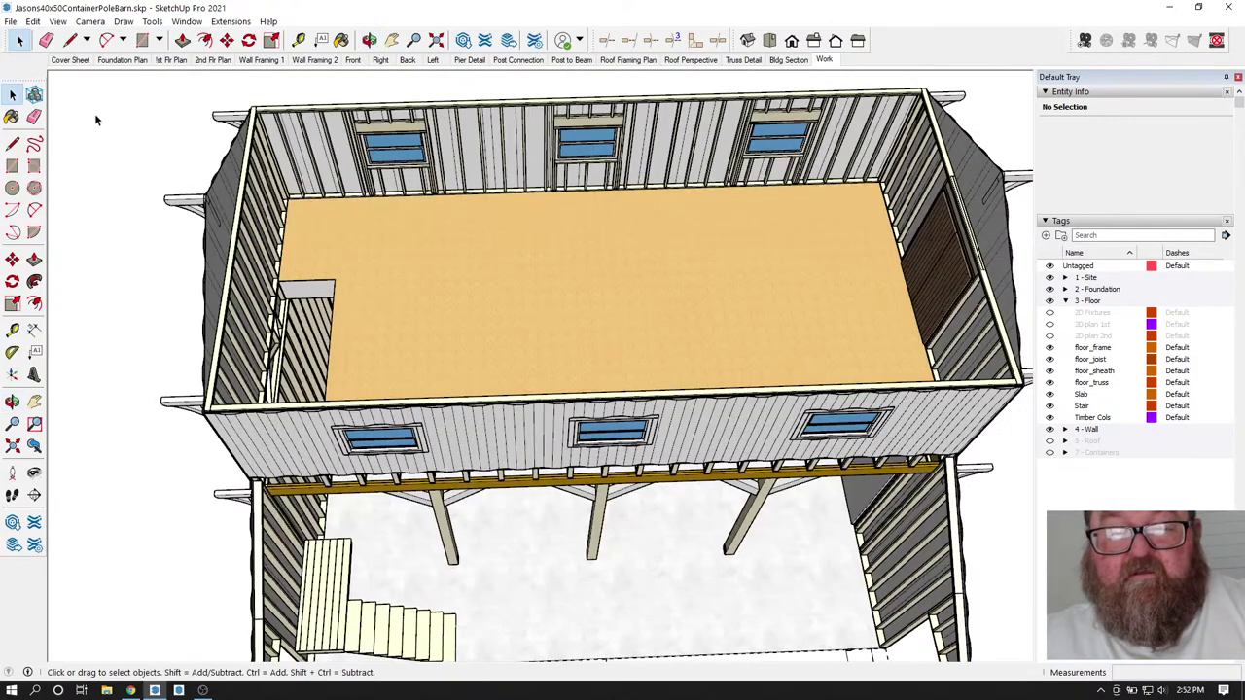
{"action": "scroll", "coordinate": [288, 289], "scroll_direction": "up", "scroll_amount": 6}
{"action": "scroll", "coordinate": [289, 289], "scroll_direction": "up", "scroll_amount": 4}
{"action": "key", "text": "t"}
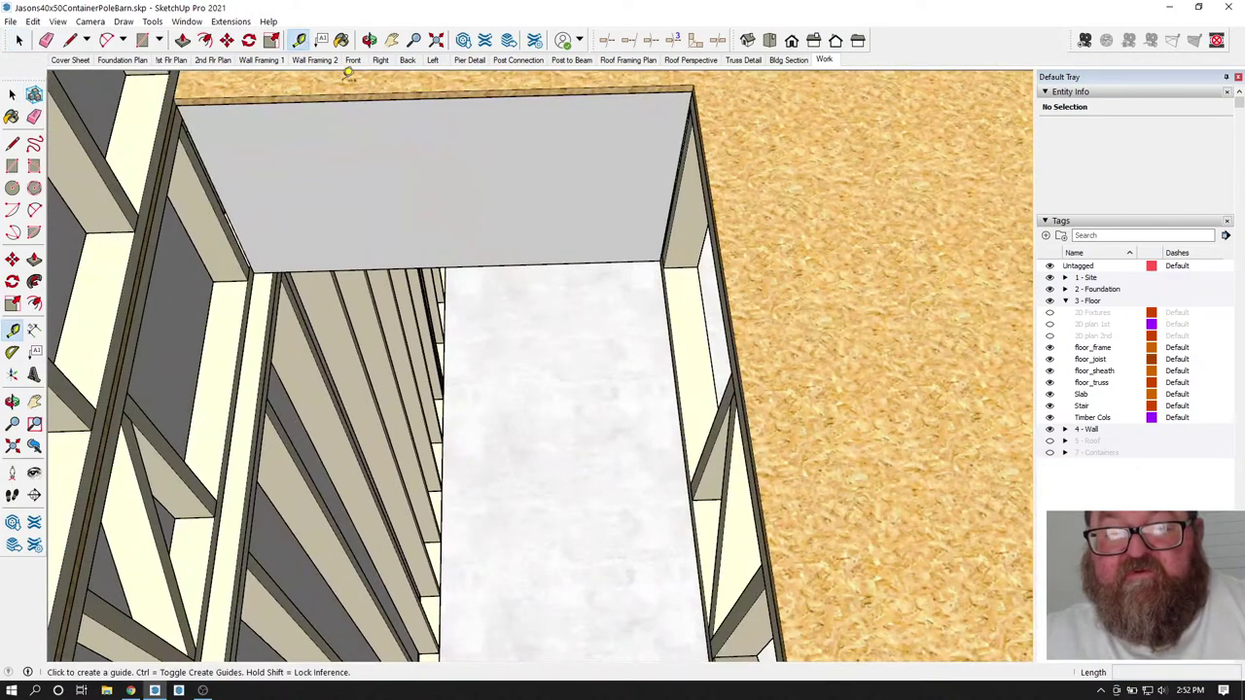
{"action": "scroll", "coordinate": [413, 175], "scroll_direction": "up", "scroll_amount": 3}
{"action": "left_click", "coordinate": [220, 325]}
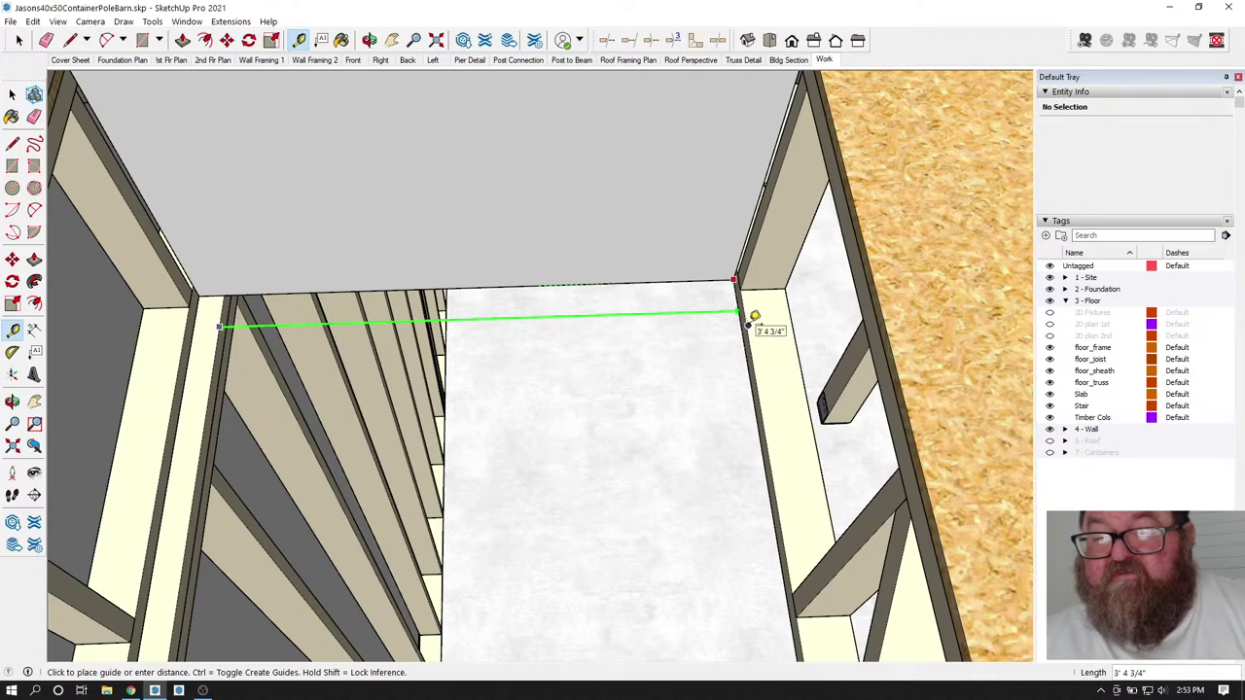
- Start an Instant Stair from Standard Shape and show the parameters of the Deck Stair 1 style
{"action": "middle_click_drag", "start_coordinate": [754, 316], "coordinate": [398, 73]}
{"action": "scroll", "coordinate": [517, 206], "scroll_direction": "down", "scroll_amount": 5}
{"action": "middle_click_drag", "start_coordinate": [637, 398], "coordinate": [488, 265]}
{"action": "scroll", "coordinate": [487, 266], "scroll_direction": "down", "scroll_amount": 1}
{"action": "scroll", "coordinate": [350, 528], "scroll_direction": "up", "scroll_amount": 4}
{"action": "scroll", "coordinate": [398, 323], "scroll_direction": "down", "scroll_amount": 3}
{"action": "scroll", "coordinate": [406, 469], "scroll_direction": "up", "scroll_amount": 4}
{"action": "scroll", "coordinate": [356, 288], "scroll_direction": "down", "scroll_amount": 1}
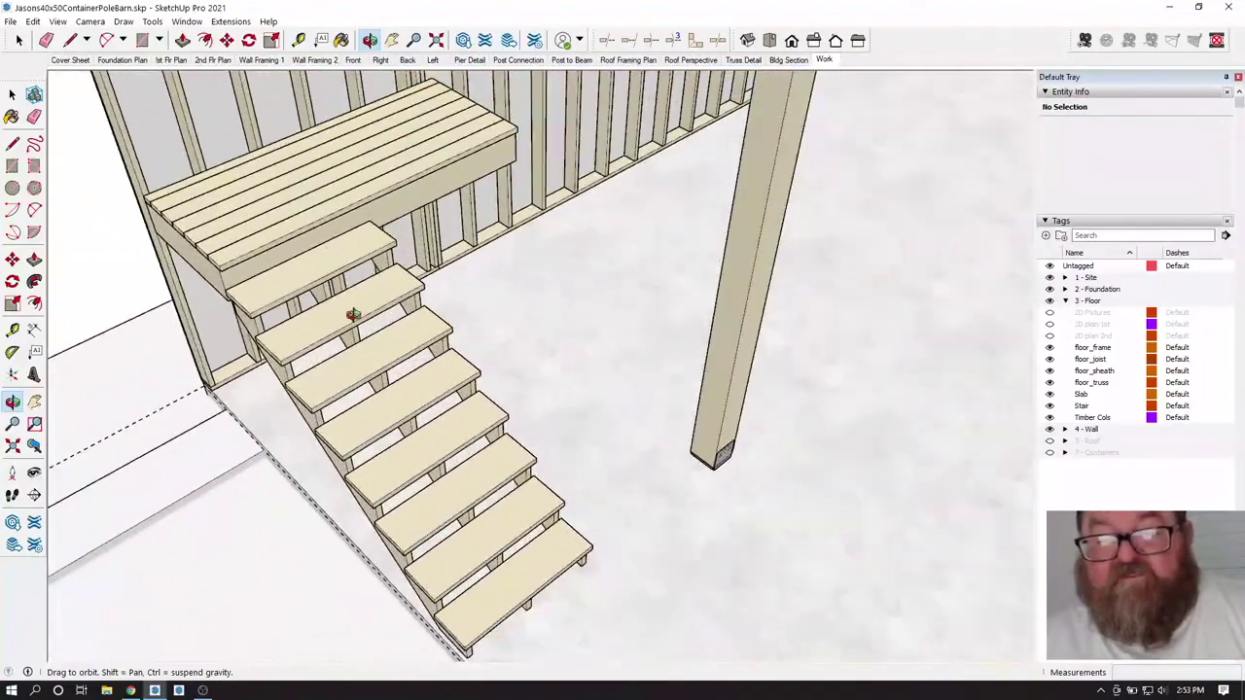
{"action": "scroll", "coordinate": [409, 477], "scroll_direction": "up", "scroll_amount": 1}
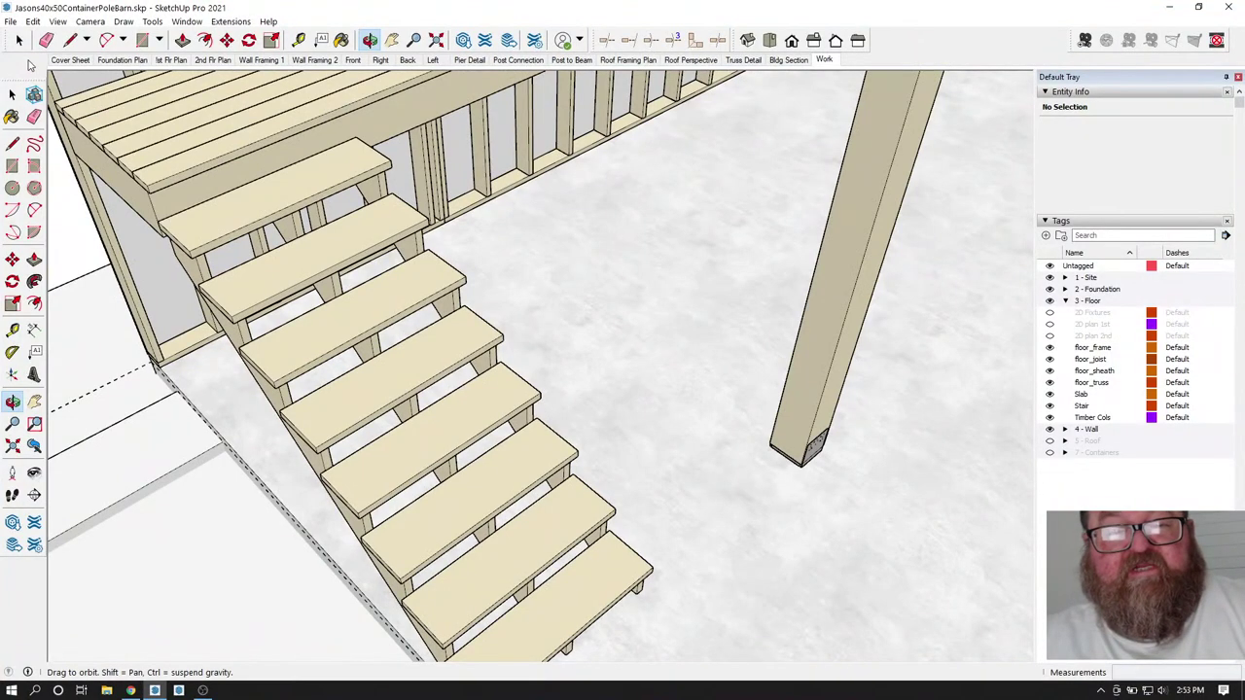
{"action": "left_click", "coordinate": [234, 22]}
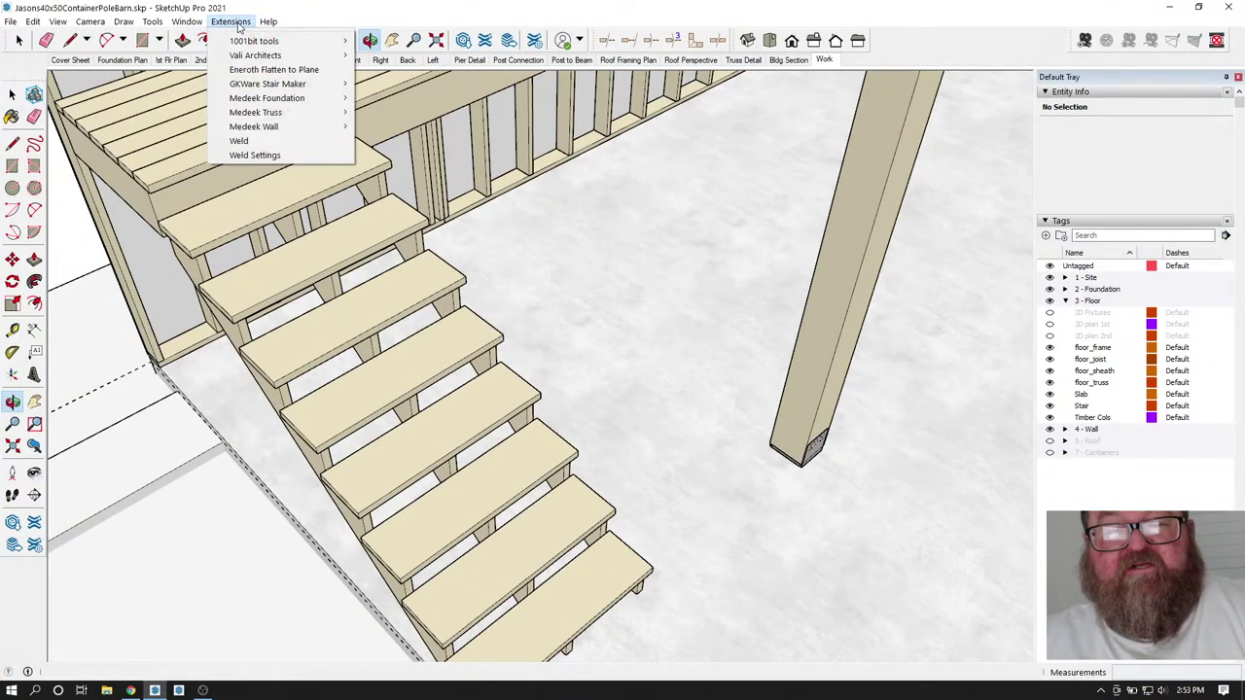
{"action": "mouse_move", "coordinate": [276, 57]}
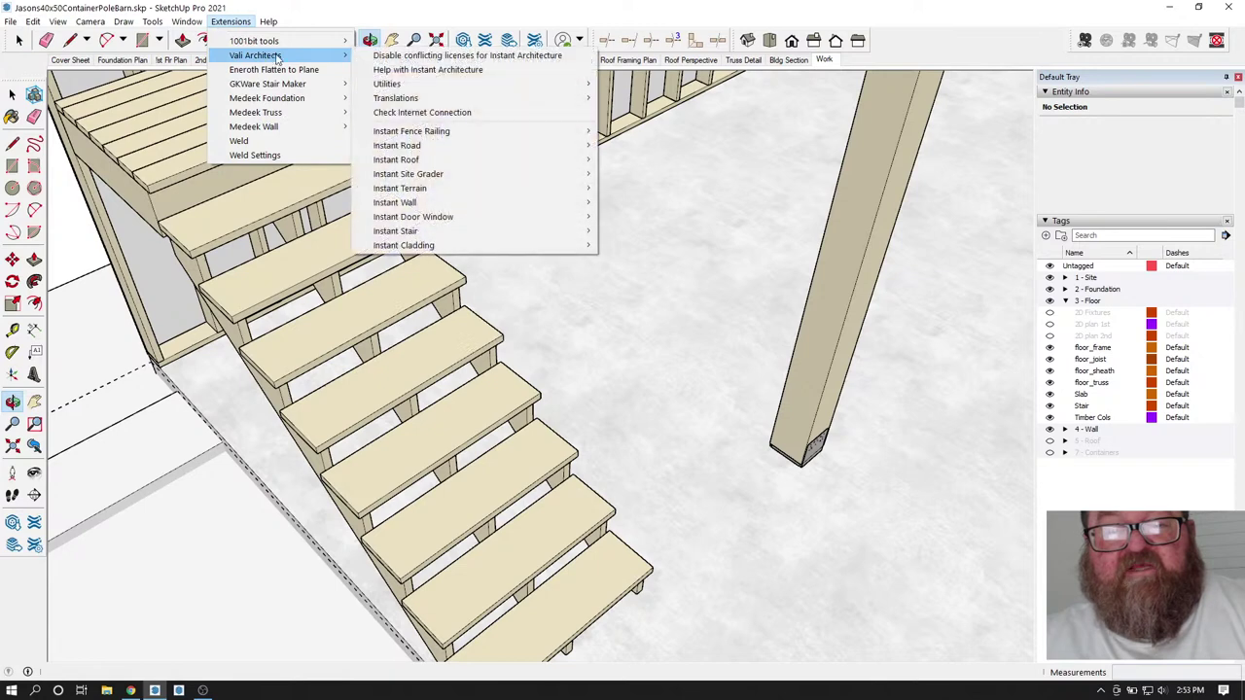
{"action": "mouse_move", "coordinate": [428, 231]}
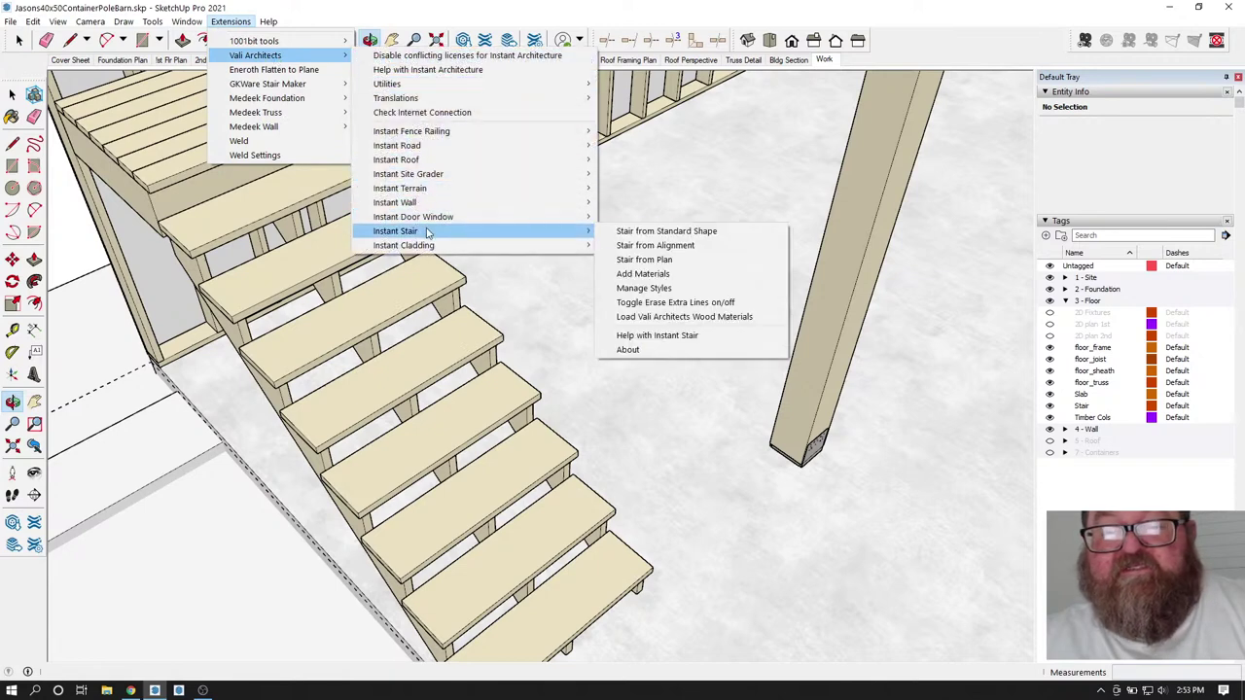
{"action": "left_click", "coordinate": [668, 233]}
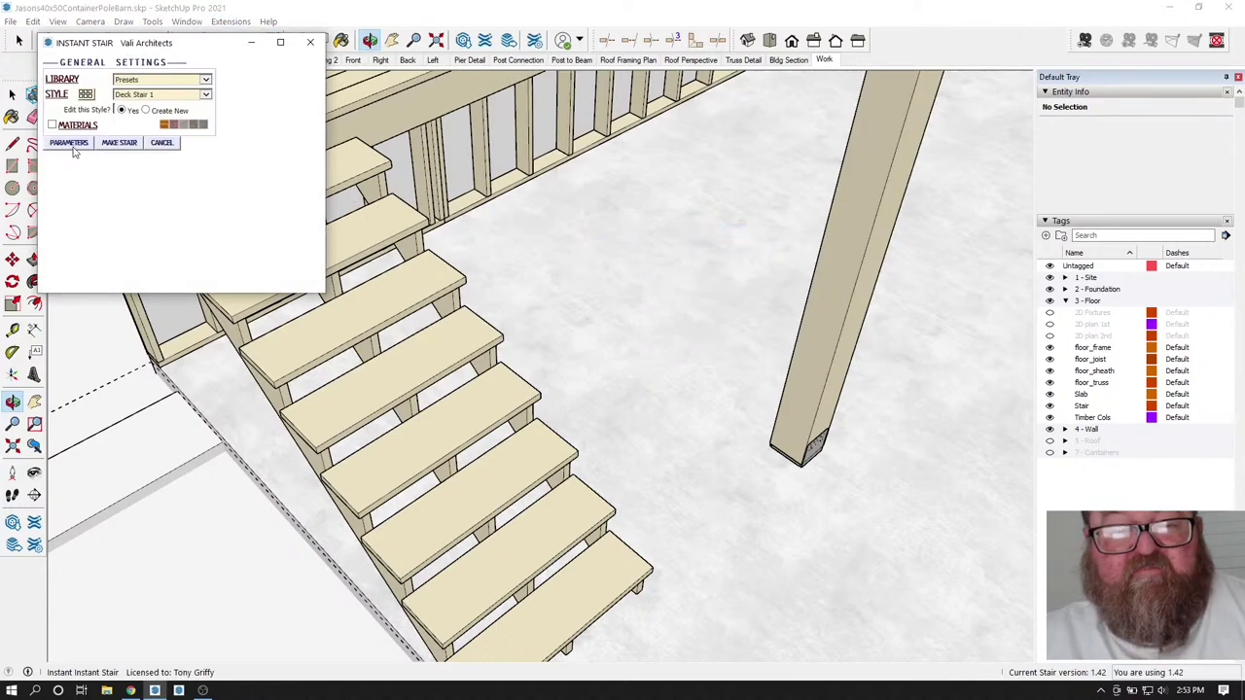
{"action": "left_click", "coordinate": [70, 144]}
{"action": "scroll", "coordinate": [251, 187], "scroll_direction": "down", "scroll_amount": 1}
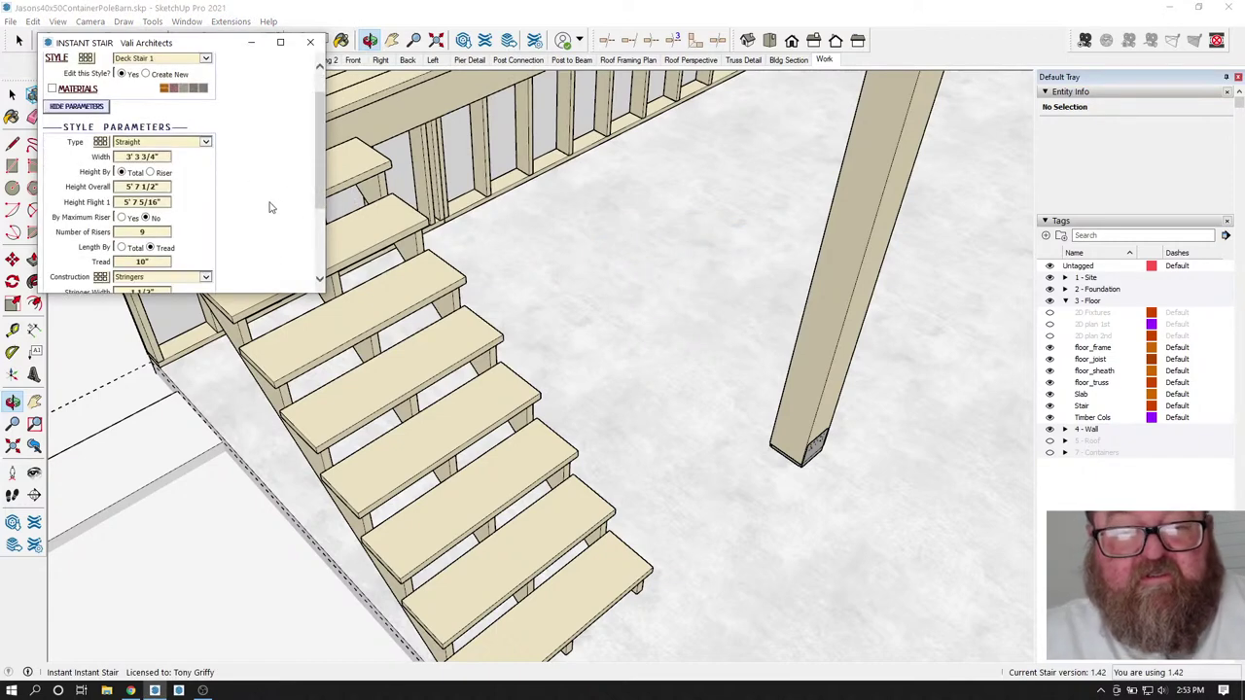
- Set the stair width to 3' 1 3/4", generate the stair and place it beside the existing flight
{"action": "left_click", "coordinate": [139, 156]}
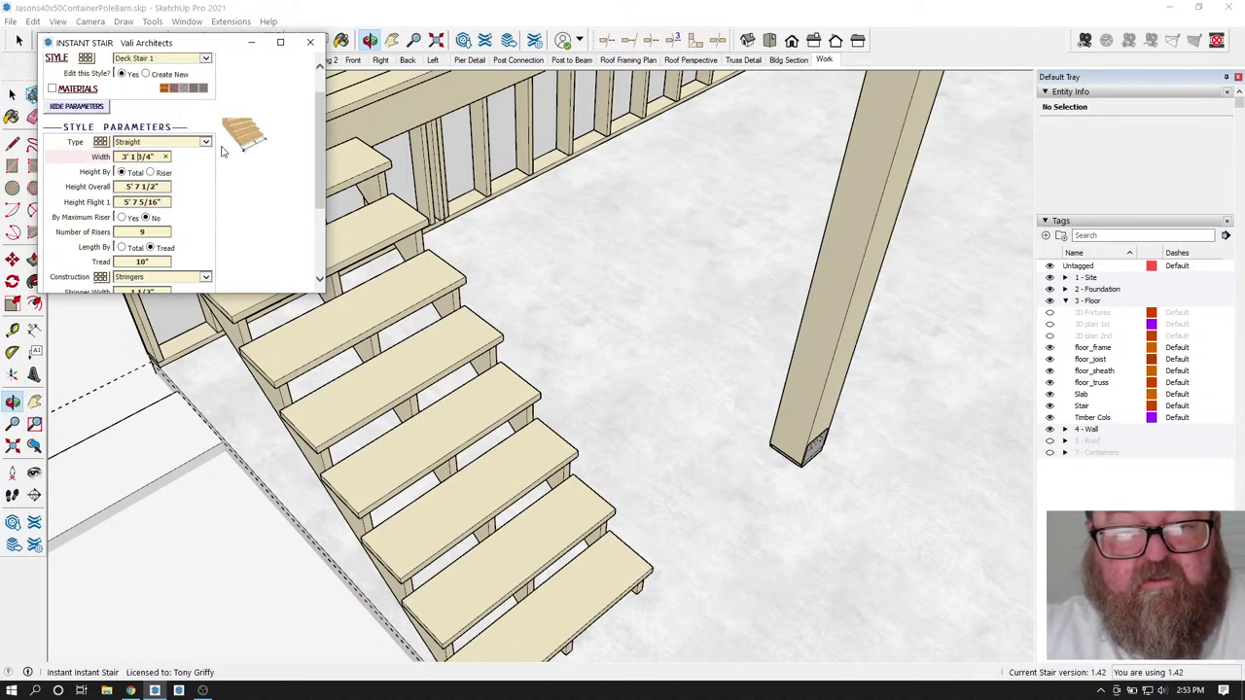
{"action": "scroll", "coordinate": [237, 201], "scroll_direction": "down", "scroll_amount": 4}
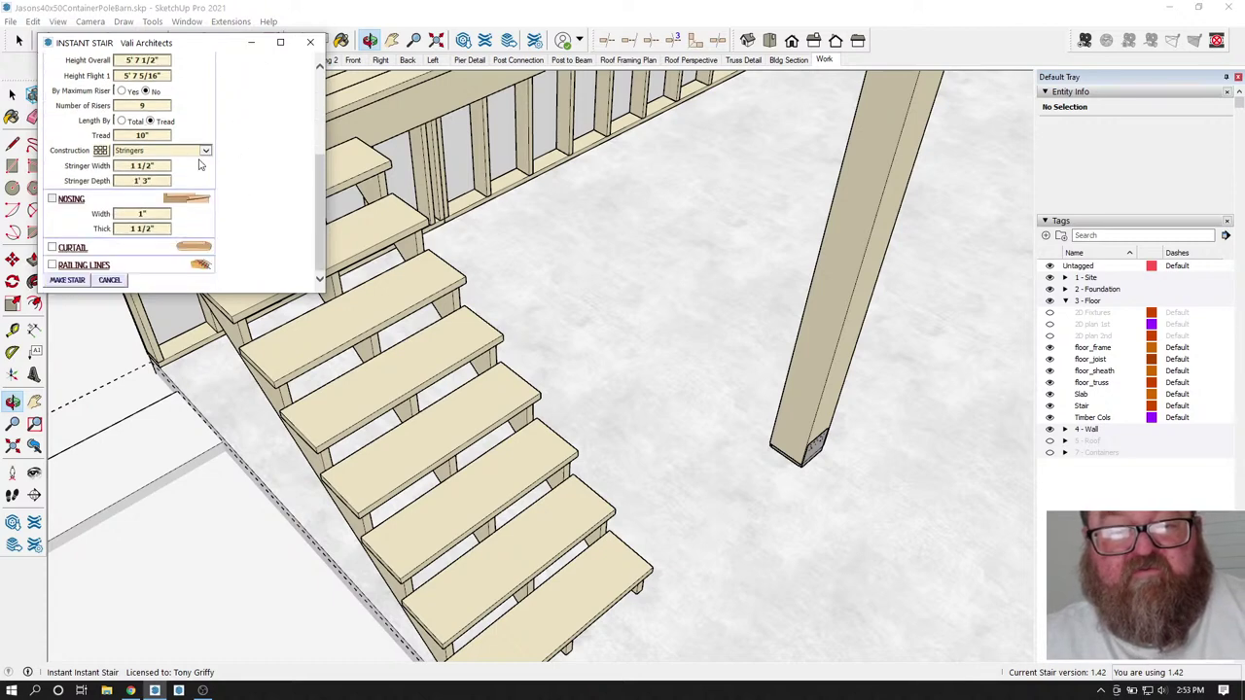
{"action": "left_click", "coordinate": [67, 280]}
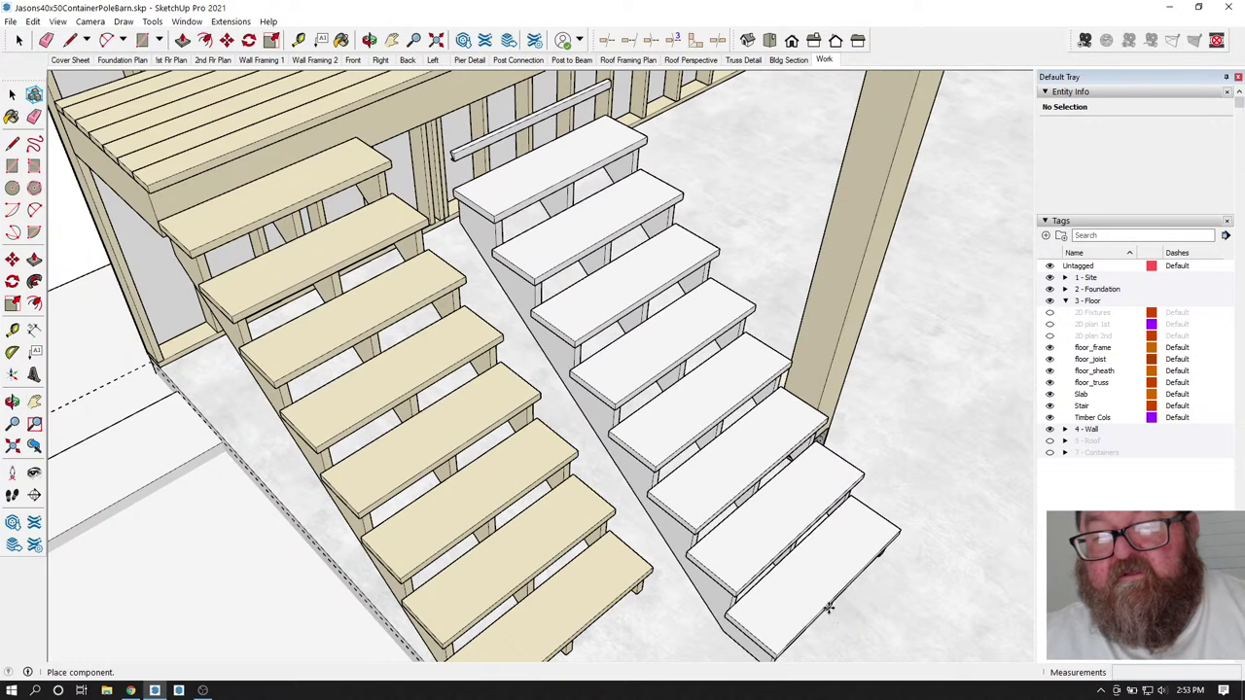
{"action": "left_click", "coordinate": [804, 590]}
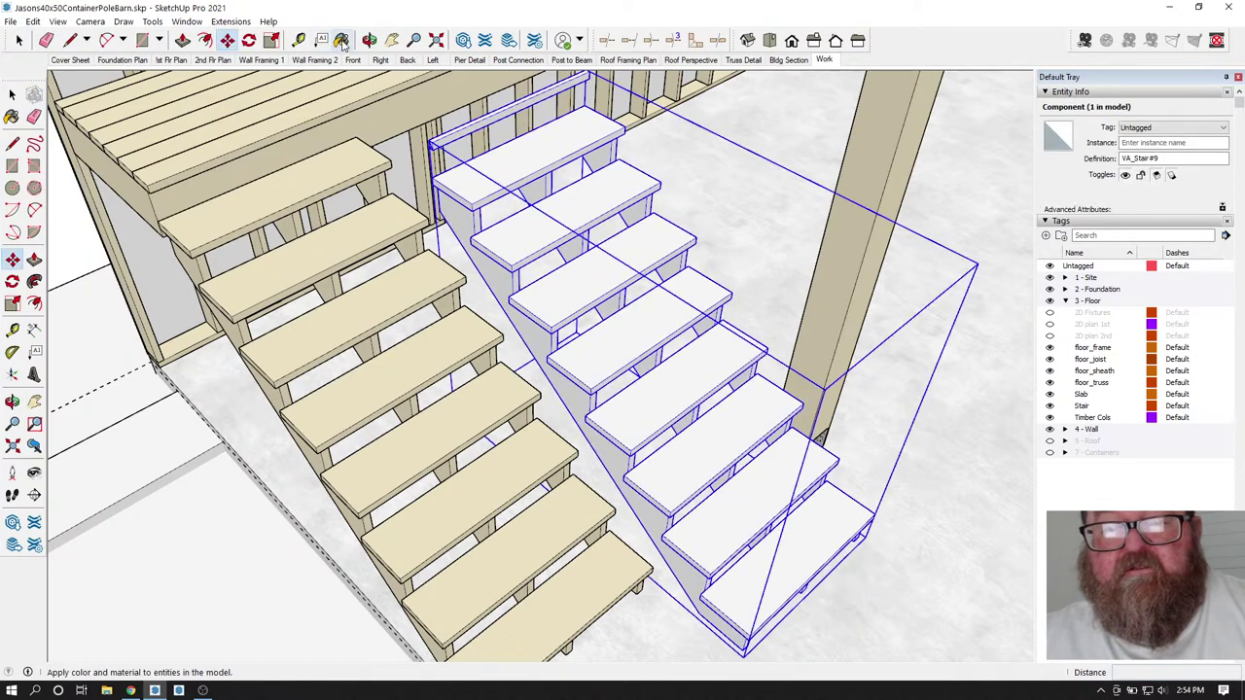
- Measure the tread width of the newly placed stair
{"action": "left_click", "coordinate": [370, 39]}
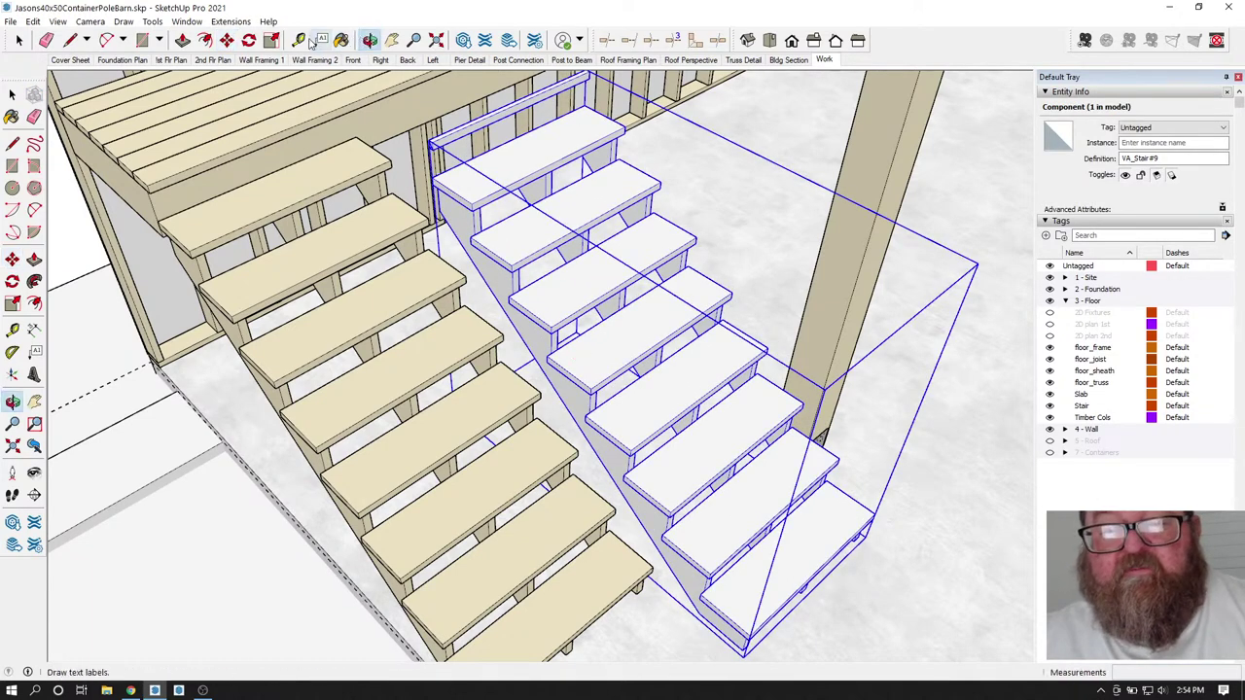
{"action": "left_click", "coordinate": [299, 40]}
{"action": "left_click", "coordinate": [571, 371]}
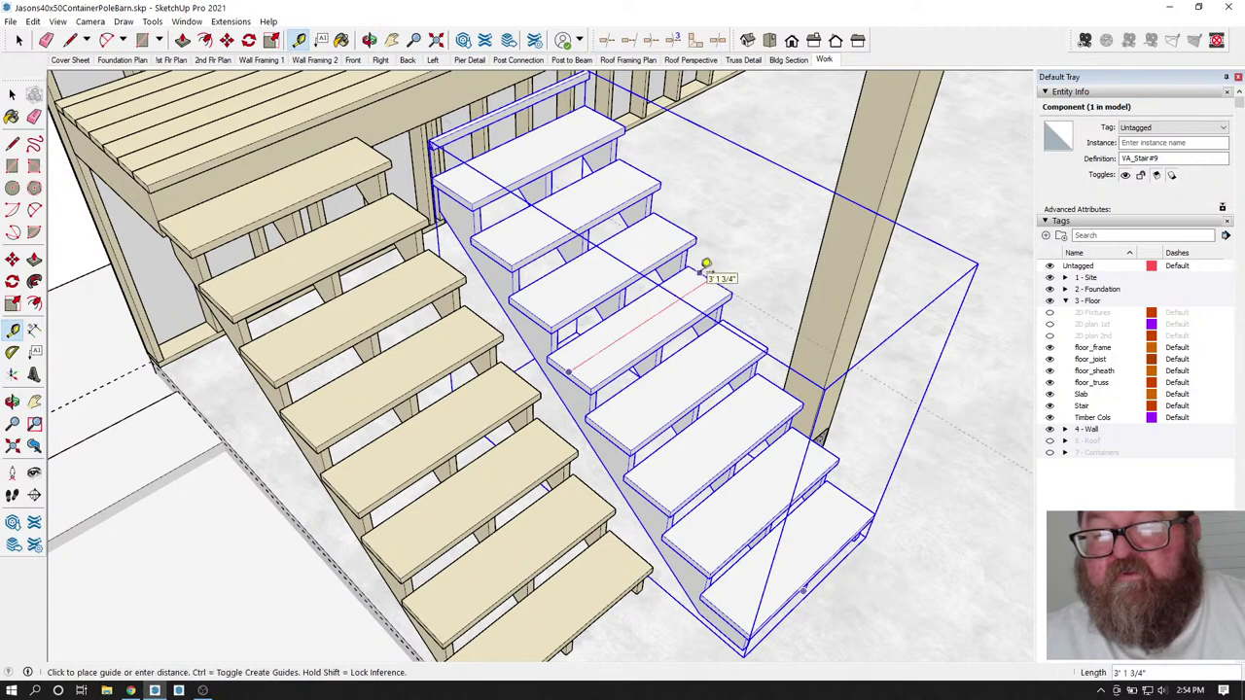
{"action": "left_click", "coordinate": [706, 262]}
- Explode the old stair group and delete its old stair flight, keeping the decked landing
{"action": "left_click", "coordinate": [18, 40]}
{"action": "left_click", "coordinate": [363, 234]}
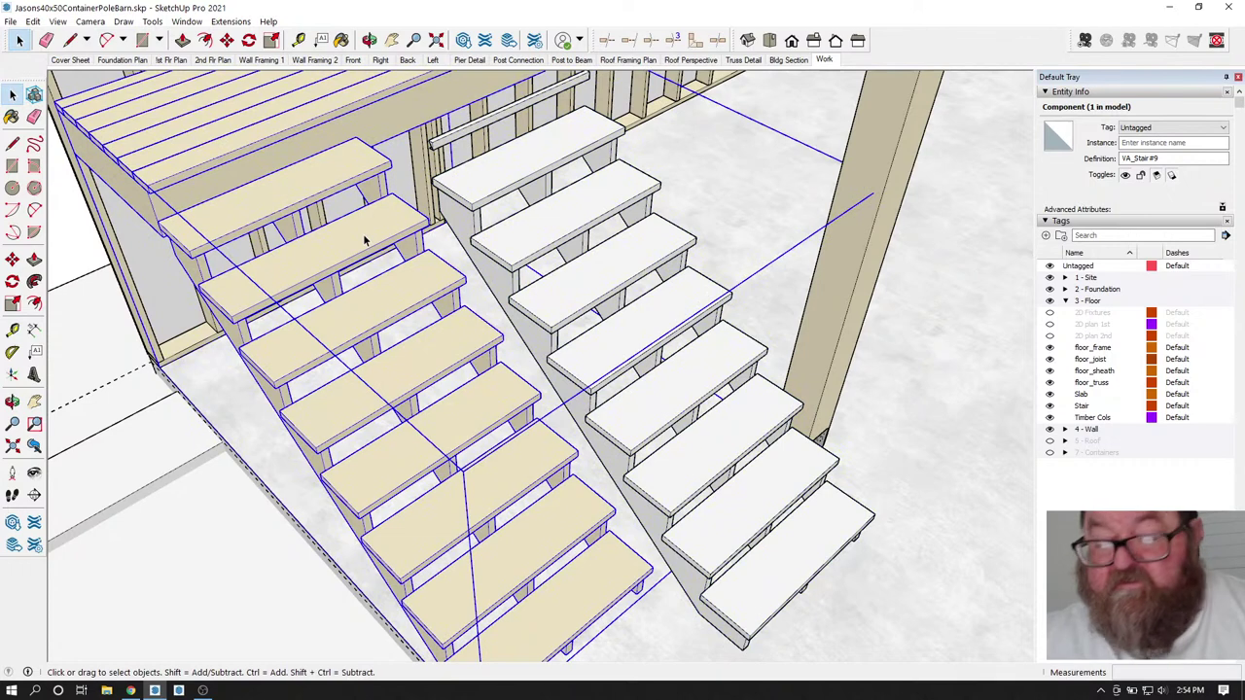
{"action": "right_click", "coordinate": [363, 234]}
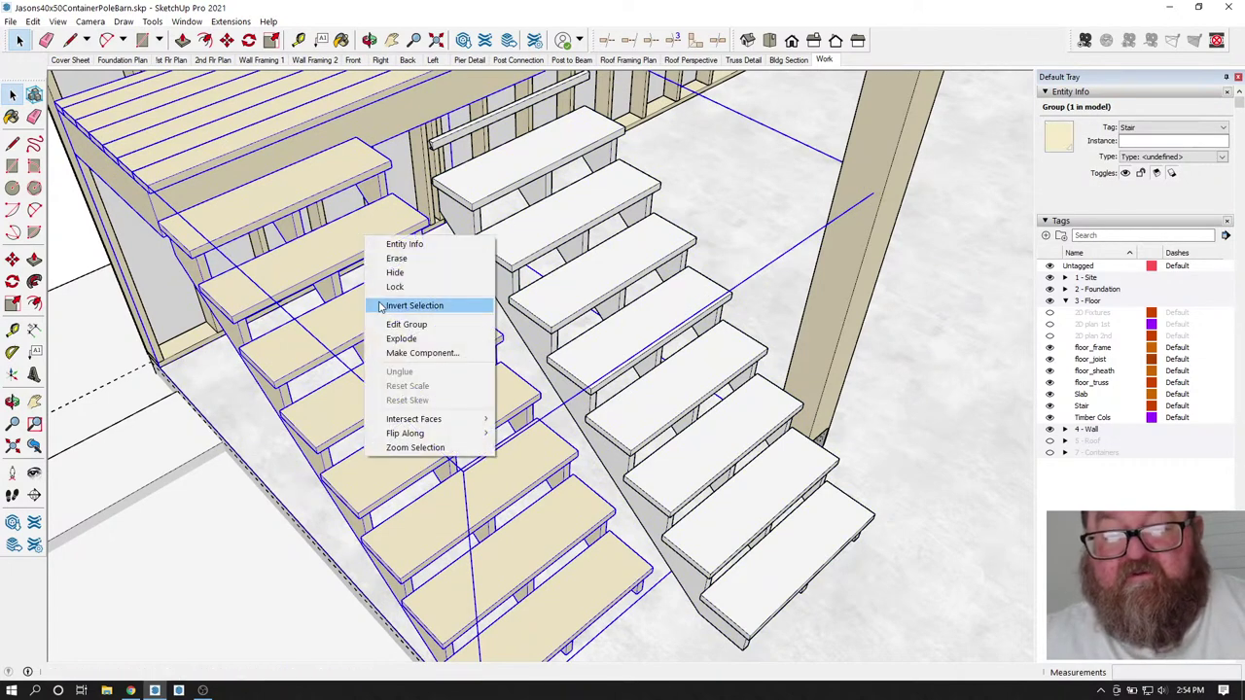
{"action": "left_click", "coordinate": [379, 338]}
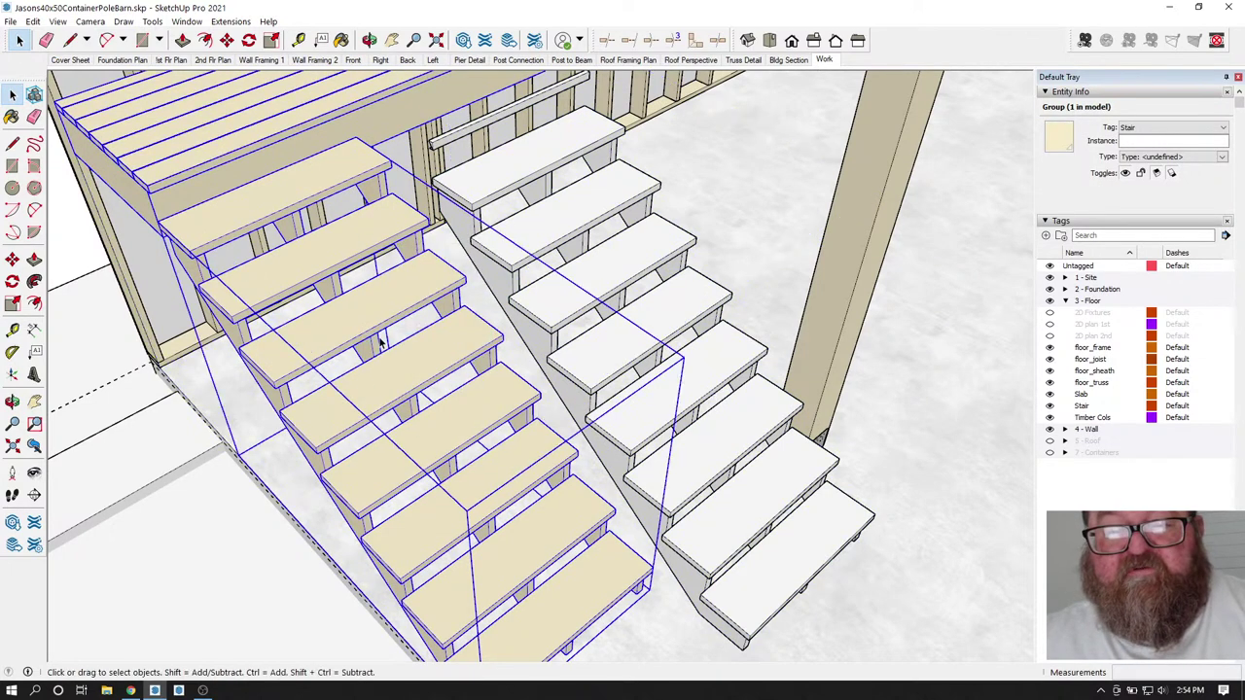
{"action": "left_click", "coordinate": [353, 243]}
{"action": "key", "text": "Delete"}
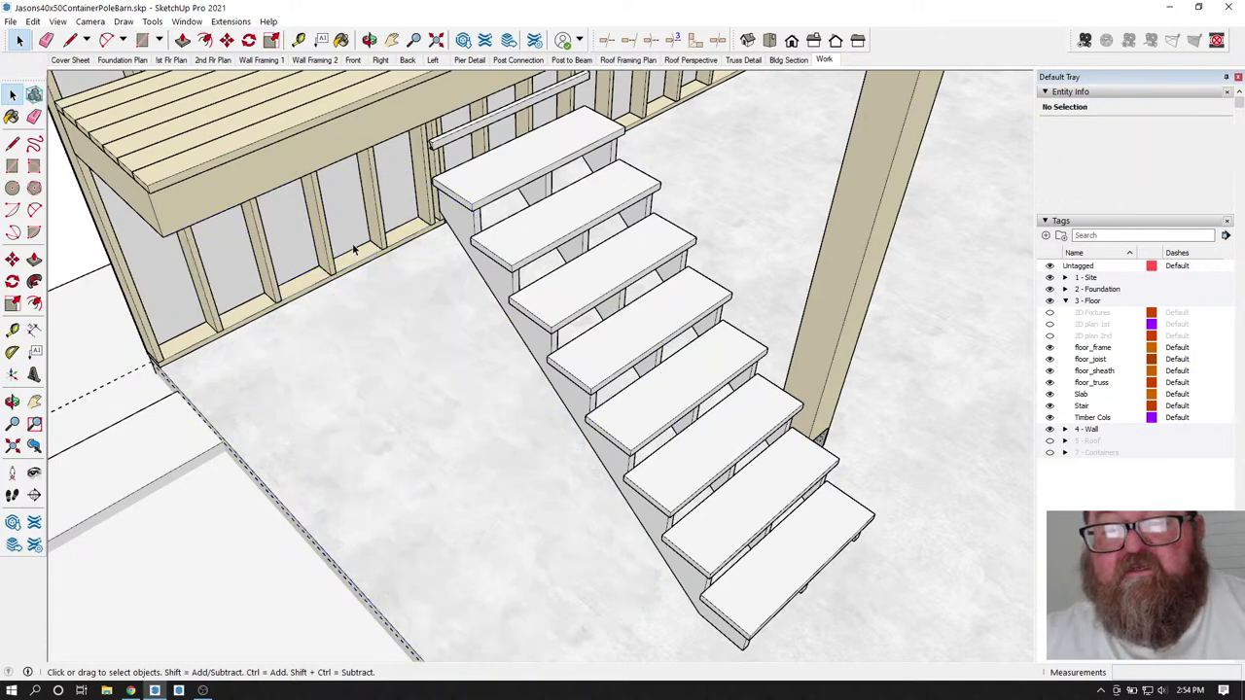
- Move the new stair by its top nosing corner to the end corner of the landing's front deck board
{"action": "left_click", "coordinate": [448, 177]}
{"action": "left_click", "coordinate": [227, 40]}
{"action": "scroll", "coordinate": [219, 125], "scroll_direction": "up", "scroll_amount": 3}
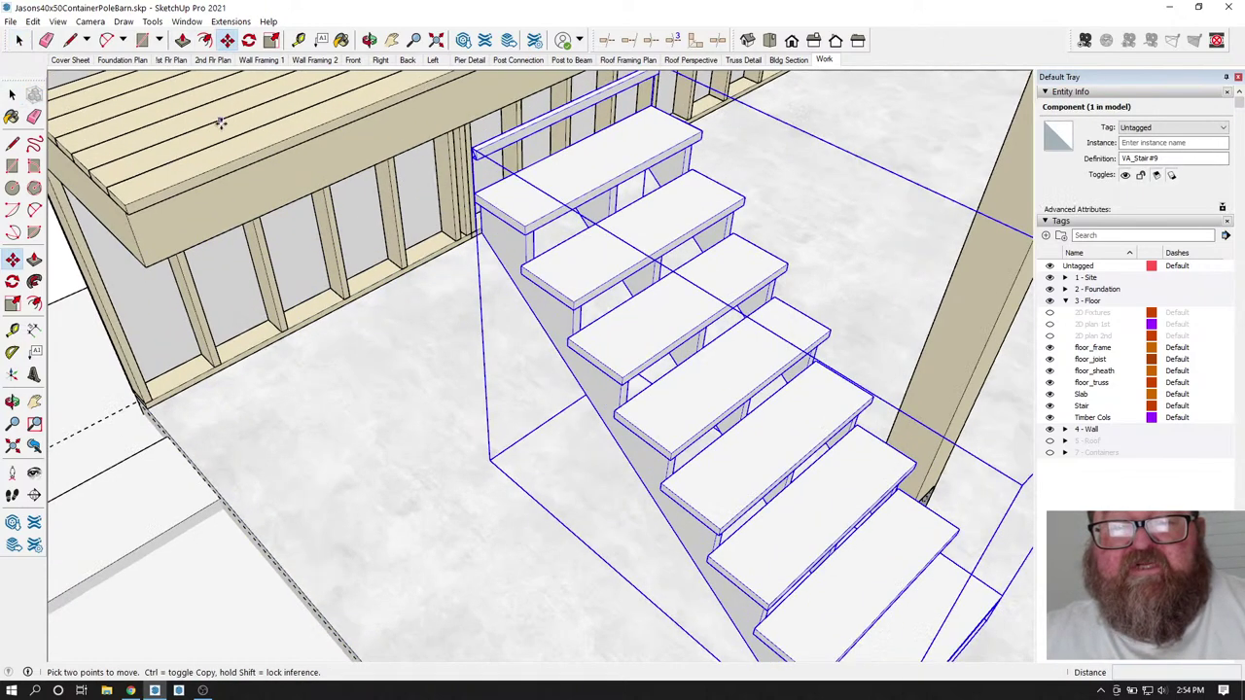
{"action": "left_click", "coordinate": [562, 158]}
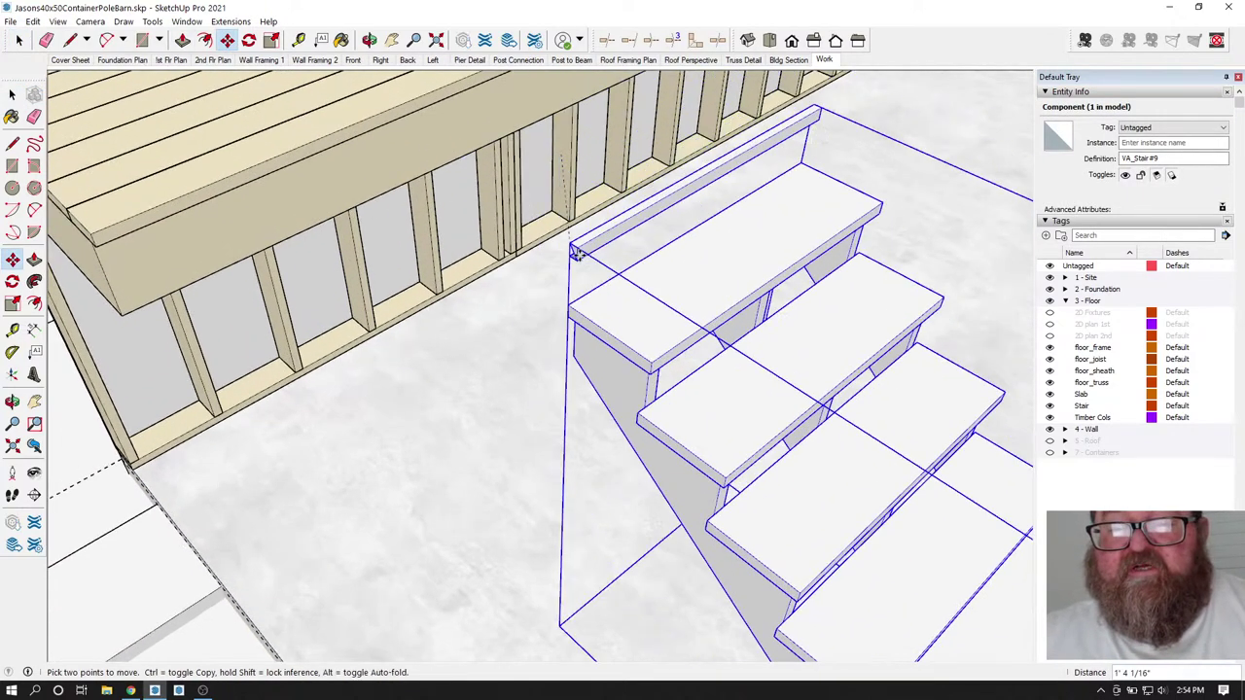
{"action": "scroll", "coordinate": [588, 269], "scroll_direction": "down", "scroll_amount": 2}
{"action": "scroll", "coordinate": [243, 262], "scroll_direction": "up", "scroll_amount": 1}
{"action": "scroll", "coordinate": [211, 264], "scroll_direction": "up", "scroll_amount": 5}
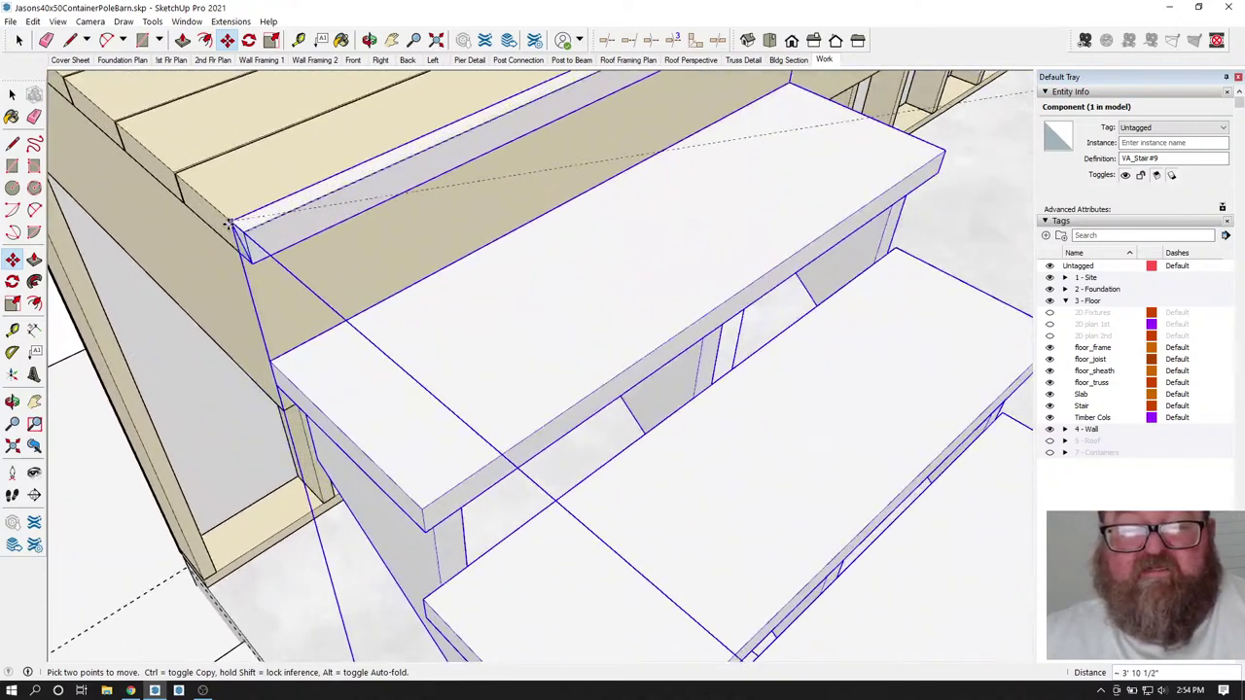
- Shift the stair by its top nosing corner into line with the rim board end under the landing's deck boards
{"action": "left_click", "coordinate": [370, 40]}
{"action": "left_click_drag", "start_coordinate": [506, 146], "coordinate": [217, 320]}
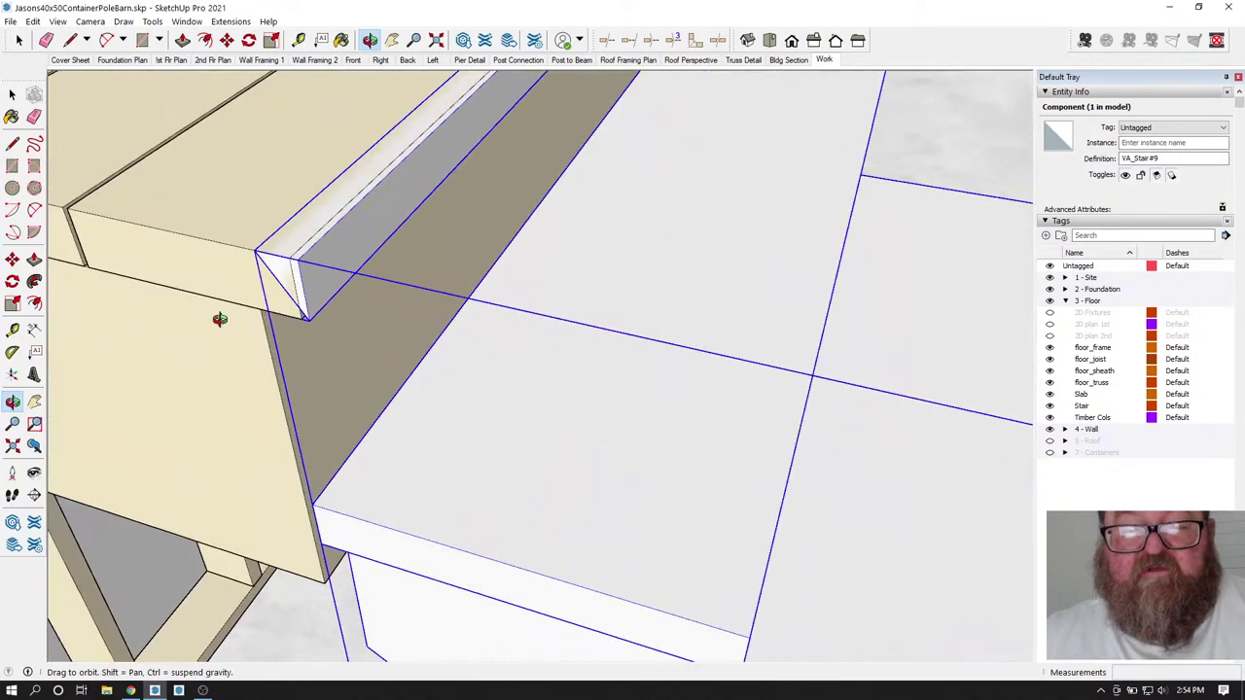
{"action": "left_click", "coordinate": [227, 40]}
{"action": "left_click", "coordinate": [253, 252]}
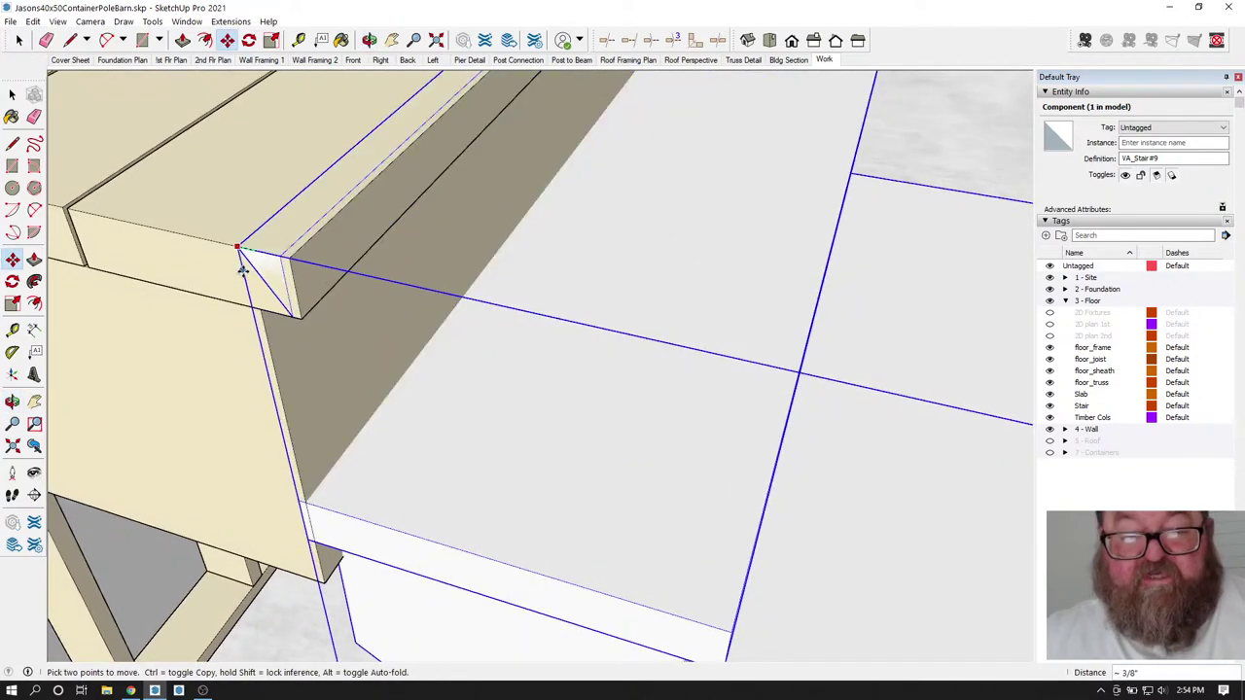
{"action": "left_click", "coordinate": [260, 310]}
{"action": "scroll", "coordinate": [239, 386], "scroll_direction": "down", "scroll_amount": 1}
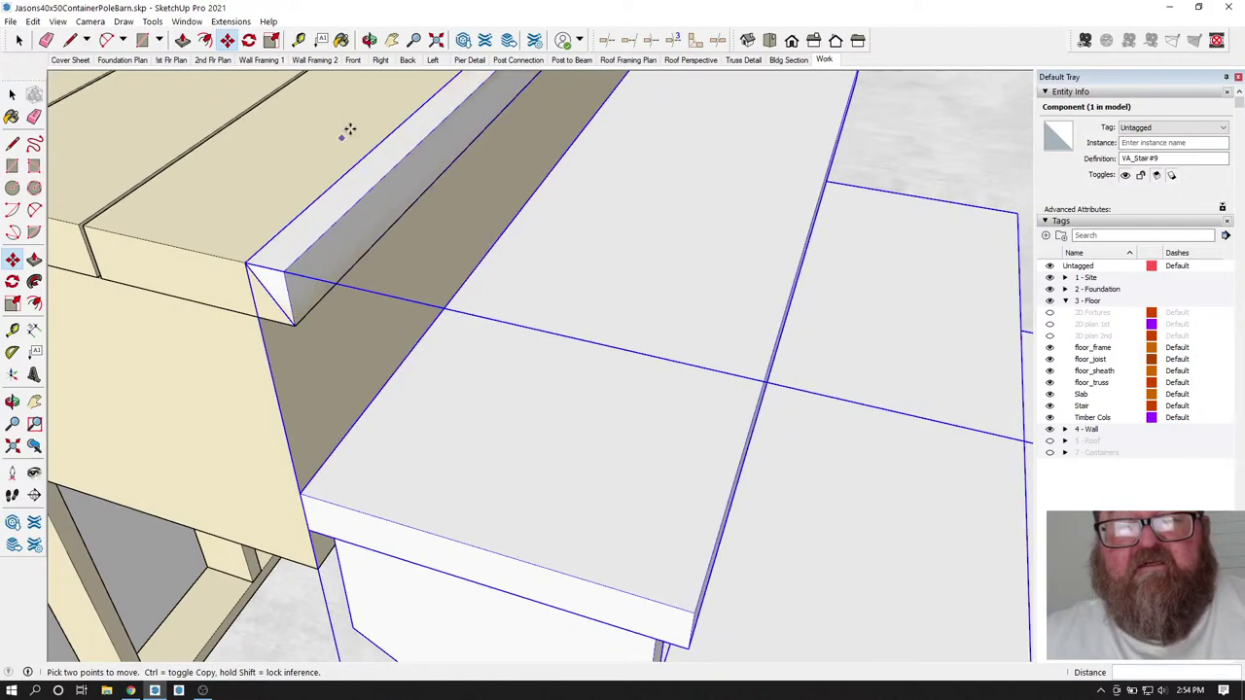
- Delete the narrow top nosing piece at deck level inside the stair component, leaving the full treads in place
{"action": "left_click", "coordinate": [370, 41]}
{"action": "left_click_drag", "start_coordinate": [545, 321], "coordinate": [212, 359]}
{"action": "scroll", "coordinate": [255, 369], "scroll_direction": "down", "scroll_amount": 5}
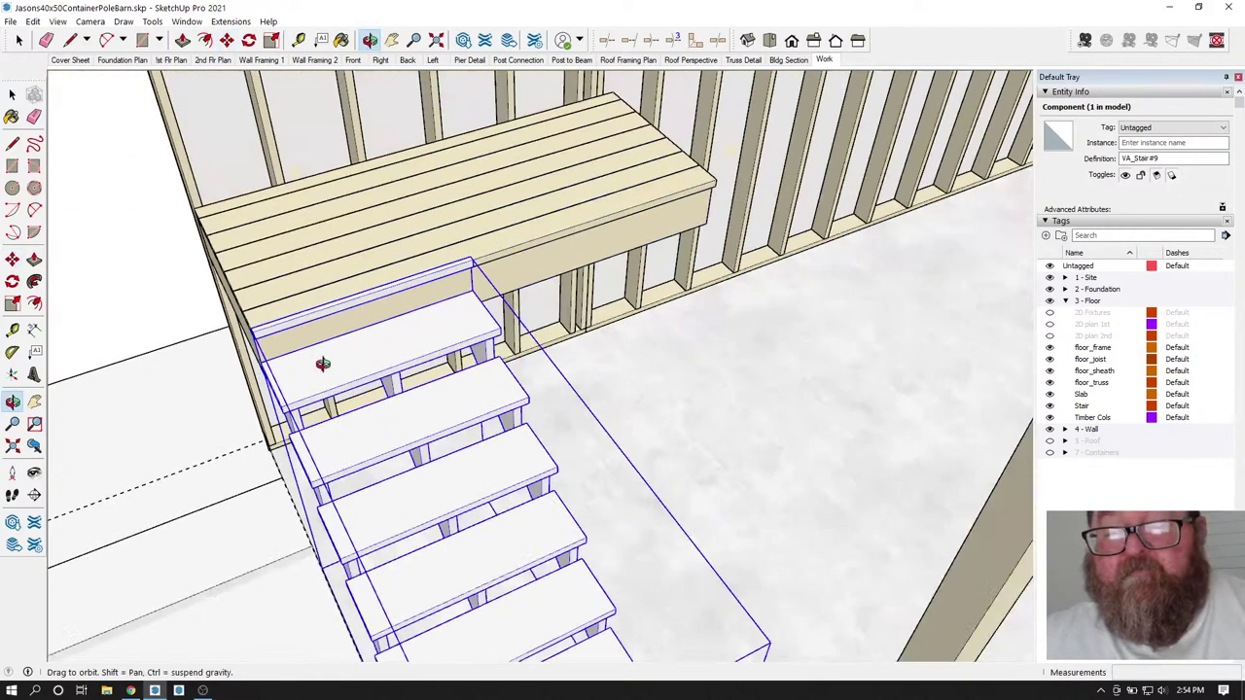
{"action": "scroll", "coordinate": [408, 478], "scroll_direction": "up", "scroll_amount": 3}
{"action": "left_click_drag", "start_coordinate": [408, 478], "coordinate": [353, 136]}
{"action": "key", "text": "space"}
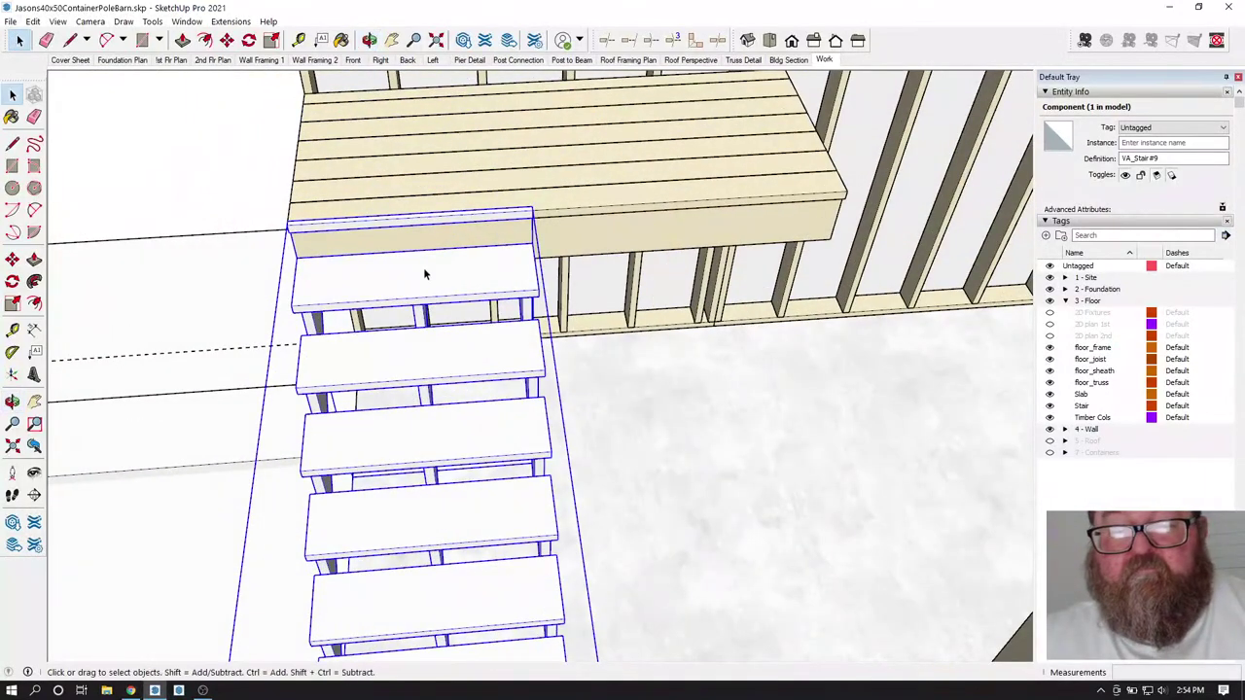
{"action": "double_click", "coordinate": [423, 267]}
{"action": "left_click_drag", "start_coordinate": [240, 157], "coordinate": [578, 245]}
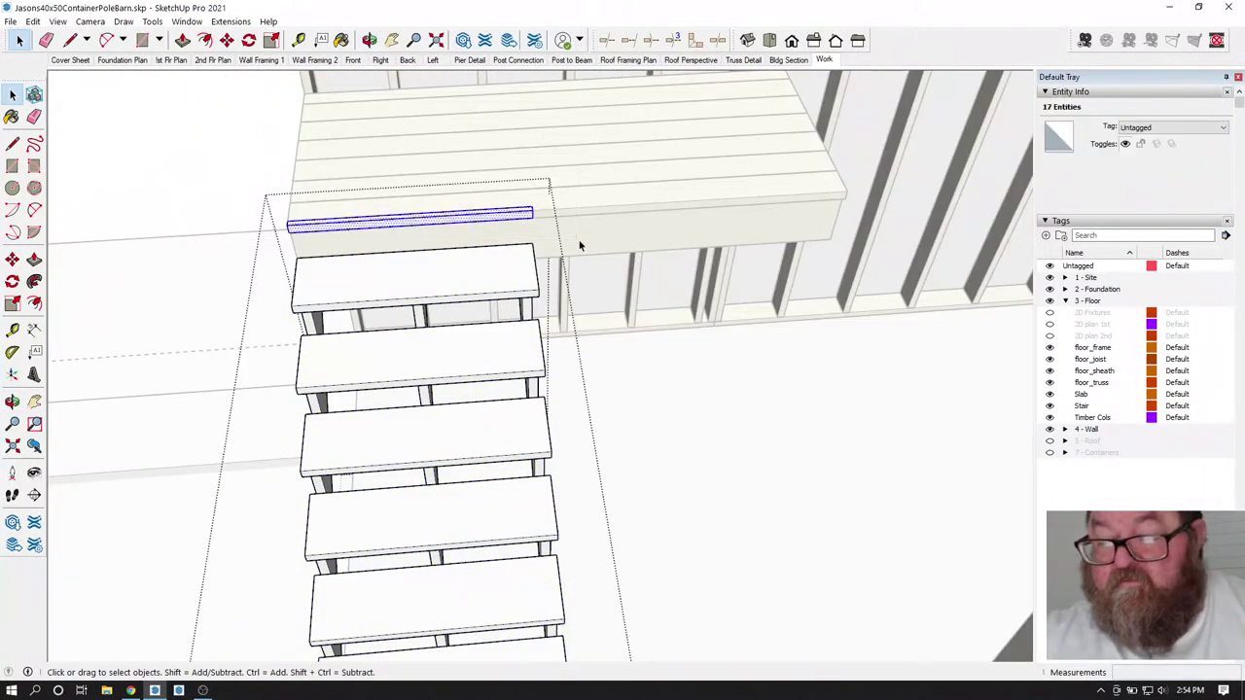
{"action": "key", "text": "Delete"}
{"action": "scroll", "coordinate": [625, 367], "scroll_direction": "down", "scroll_amount": 2}
{"action": "left_click", "coordinate": [639, 378]}
- Examine how the stair's uppermost full tread meets the landing's rim board
{"action": "left_click", "coordinate": [369, 40]}
{"action": "left_click_drag", "start_coordinate": [491, 370], "coordinate": [814, 353]}
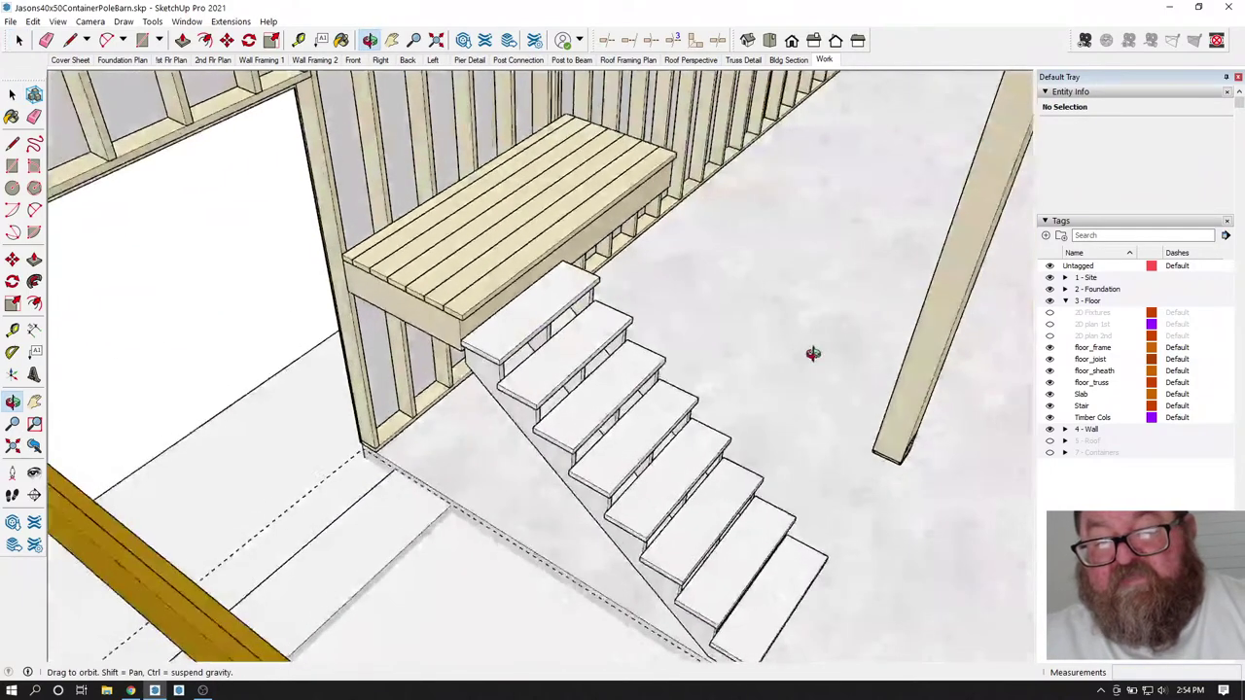
{"action": "scroll", "coordinate": [572, 377], "scroll_direction": "up", "scroll_amount": 5}
{"action": "left_click_drag", "start_coordinate": [568, 414], "coordinate": [702, 426]}
{"action": "left_click_drag", "start_coordinate": [515, 299], "coordinate": [449, 284]}
{"action": "scroll", "coordinate": [468, 442], "scroll_direction": "down", "scroll_amount": 3}
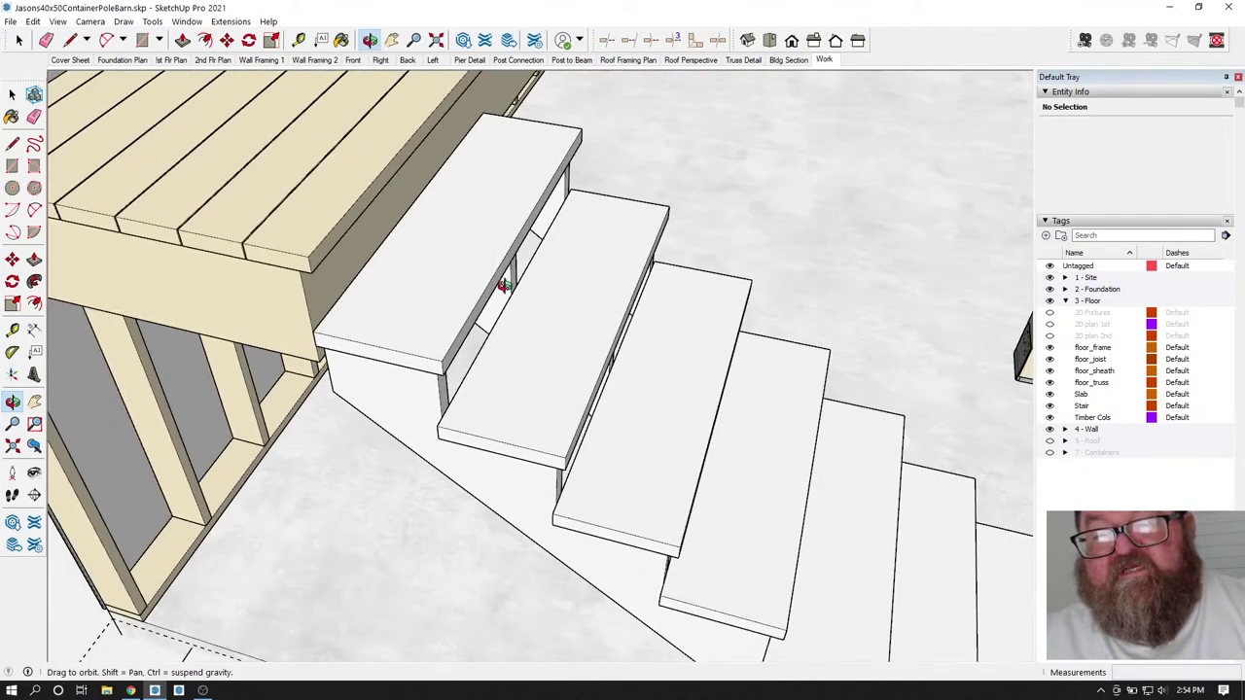
{"action": "scroll", "coordinate": [506, 224], "scroll_direction": "up", "scroll_amount": 3}
{"action": "left_click", "coordinate": [131, 691]}
{"action": "left_click", "coordinate": [132, 690]}
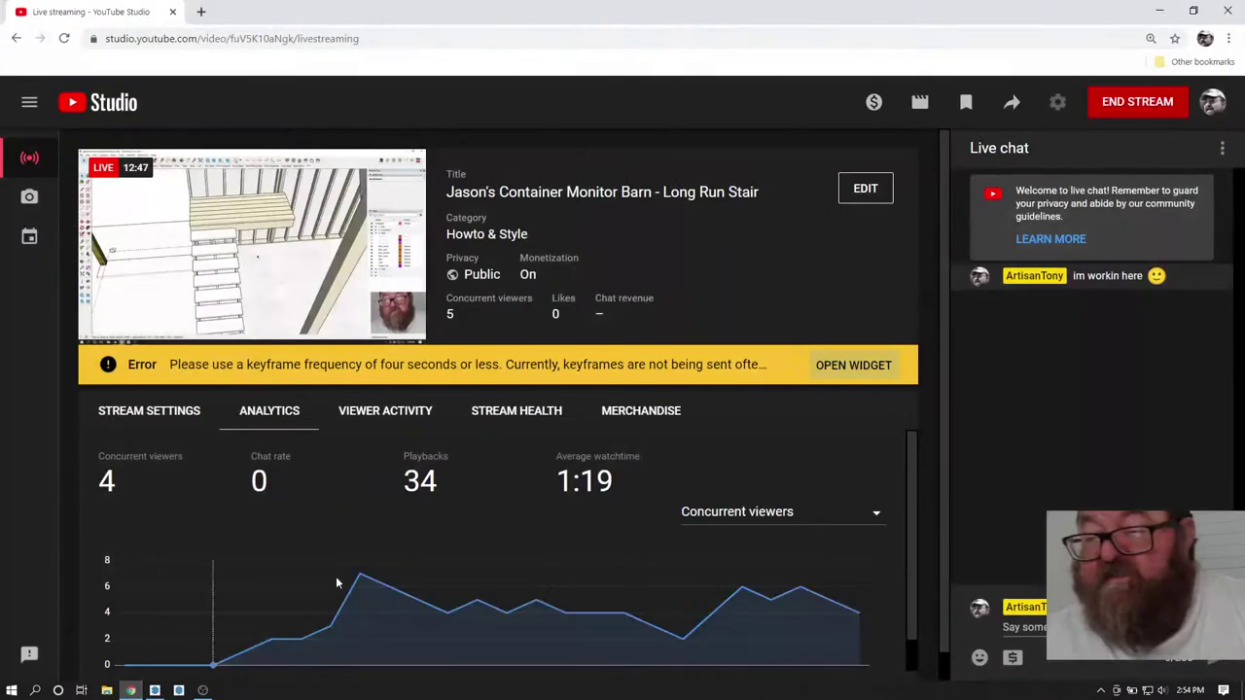
{"action": "left_click", "coordinate": [130, 690]}
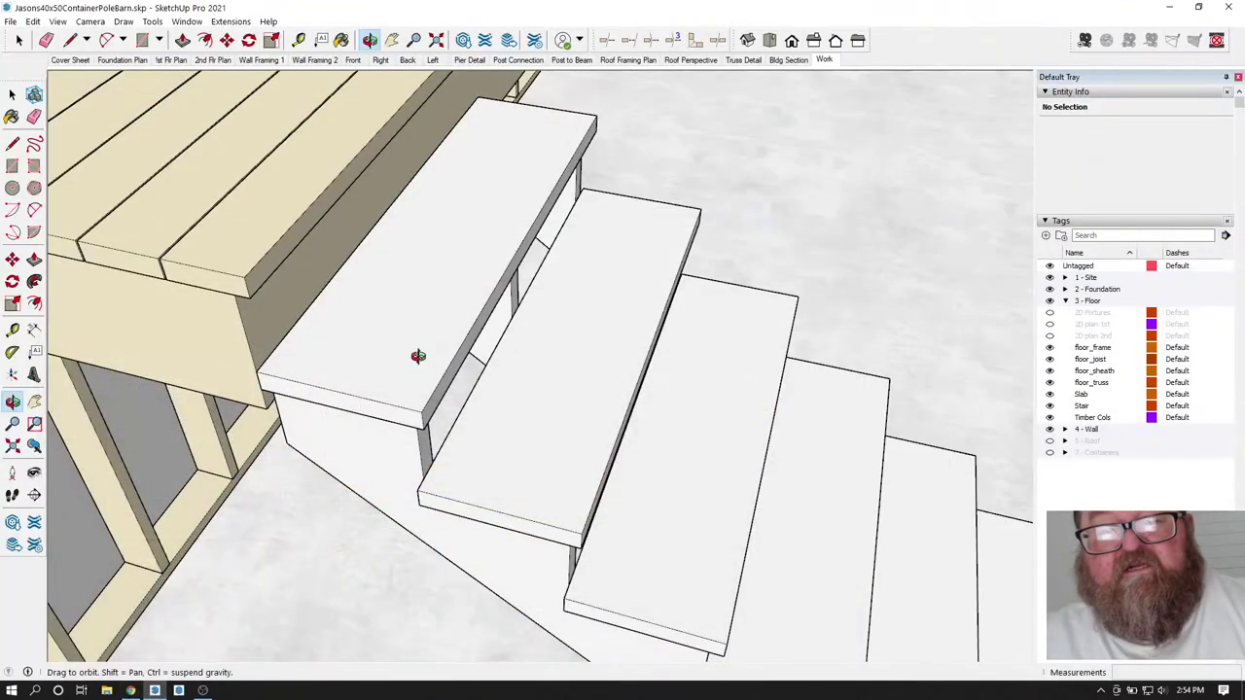
- Open the stair component for editing and place a guide 5.5" forward of the top tread's back edge
{"action": "key", "text": "space"}
{"action": "double_click", "coordinate": [378, 300]}
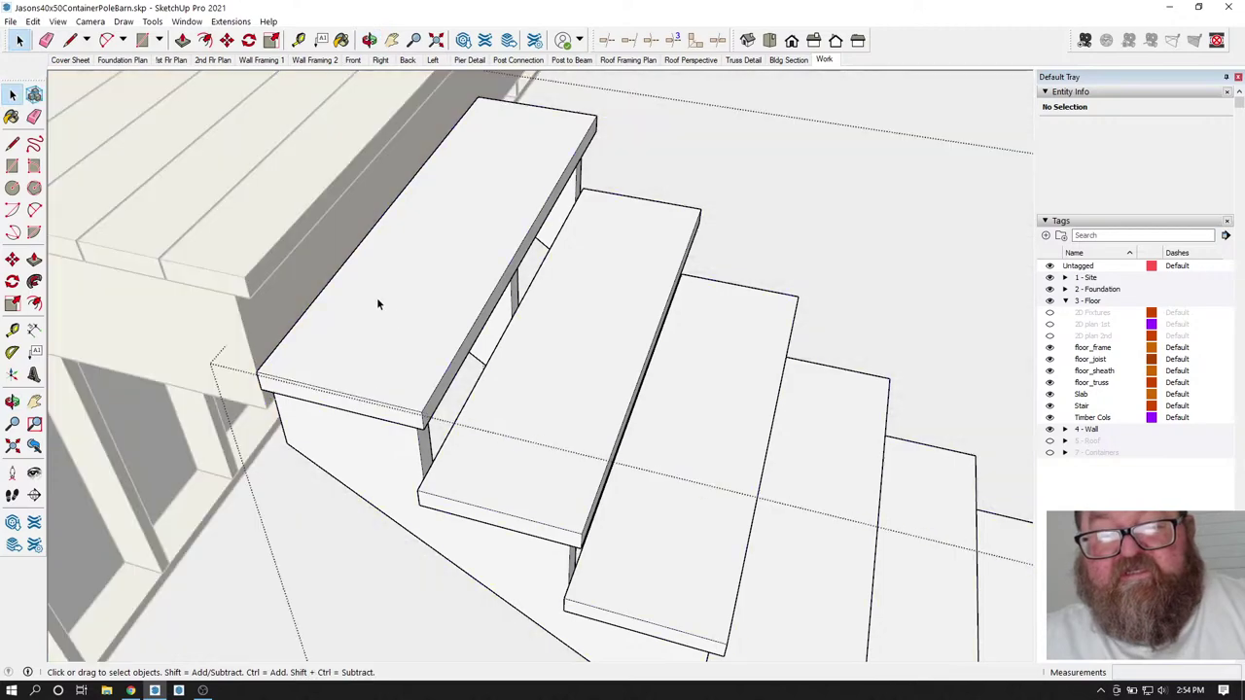
{"action": "scroll", "coordinate": [410, 373], "scroll_direction": "up", "scroll_amount": 3}
{"action": "left_click", "coordinate": [427, 306]}
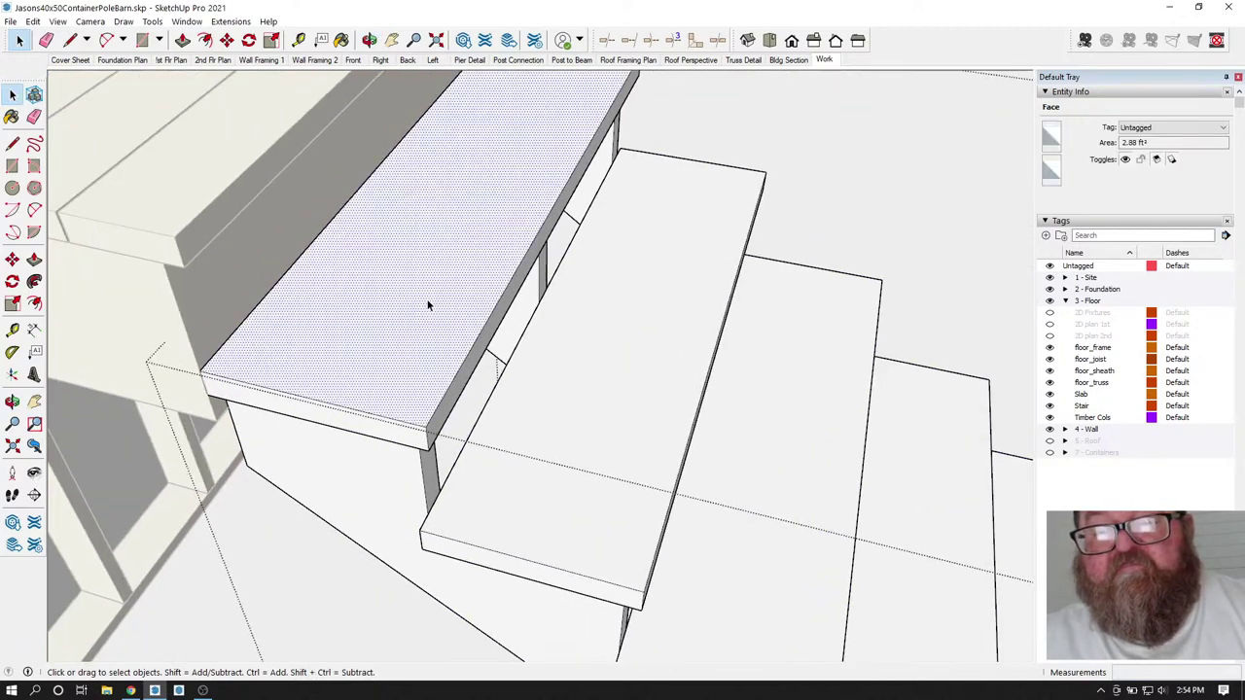
{"action": "scroll", "coordinate": [414, 390], "scroll_direction": "down", "scroll_amount": 1}
{"action": "left_click", "coordinate": [369, 40]}
{"action": "left_click_drag", "start_coordinate": [384, 77], "coordinate": [397, 308]}
{"action": "key", "text": "t"}
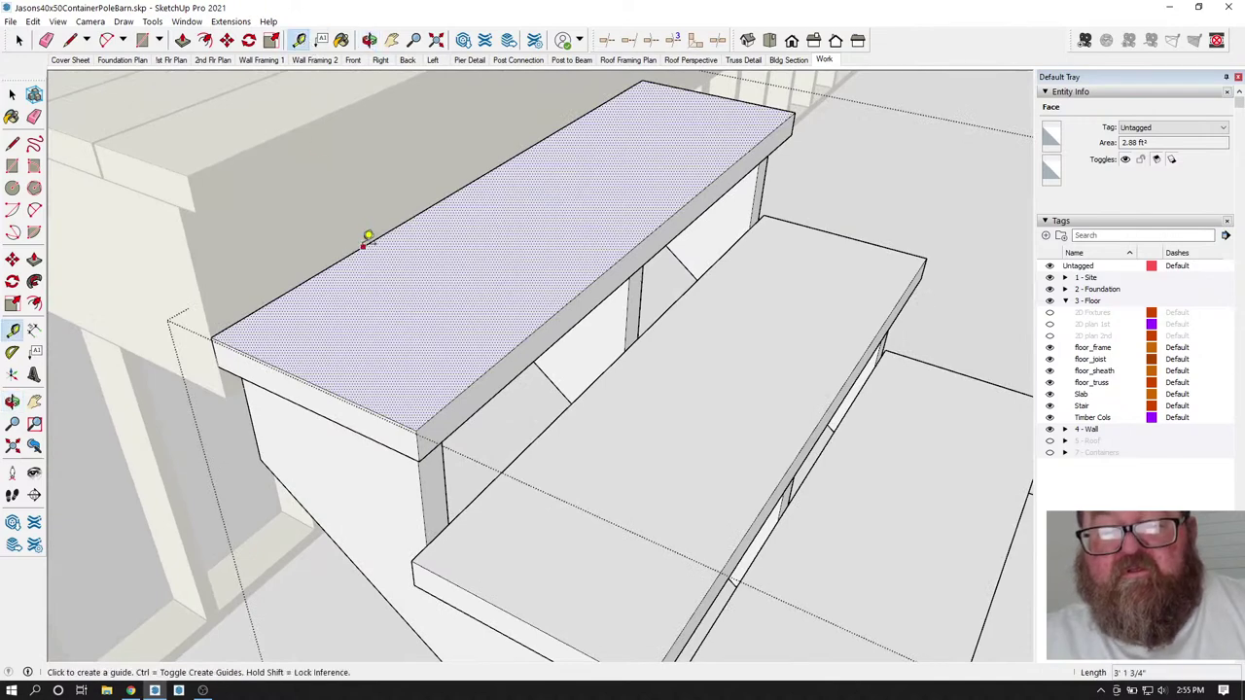
{"action": "left_click", "coordinate": [361, 247]}
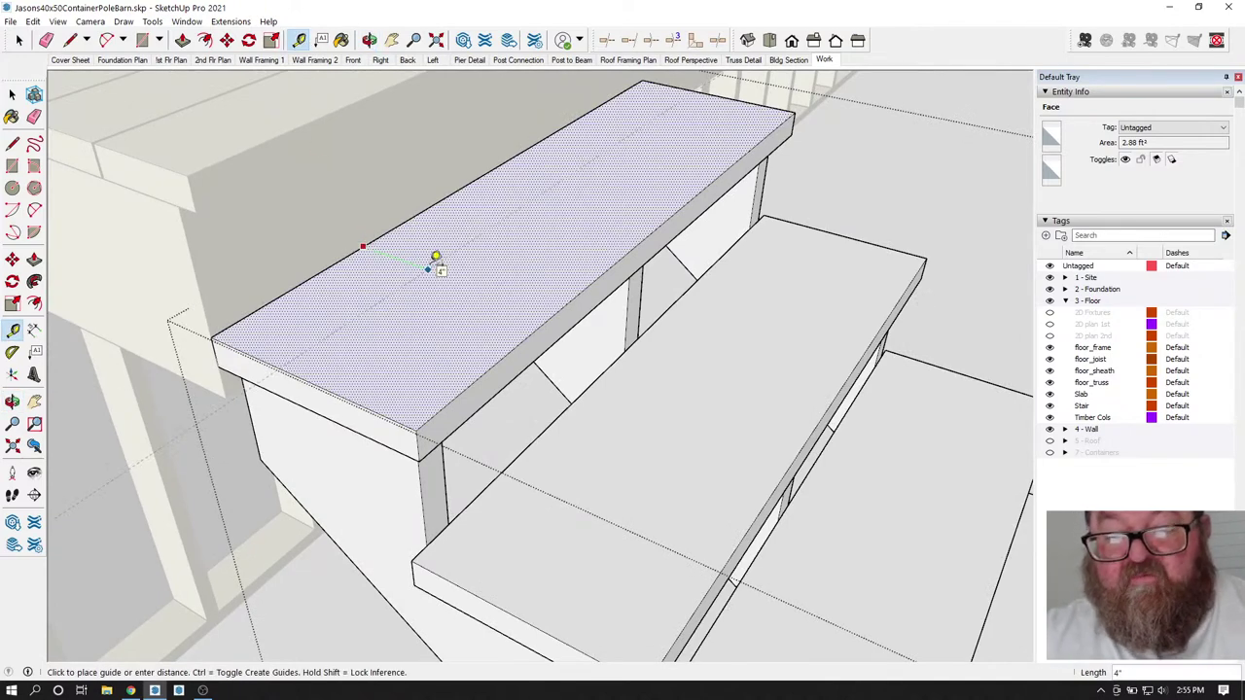
{"action": "type", "text": "5.5"}
{"action": "key", "text": "Return"}
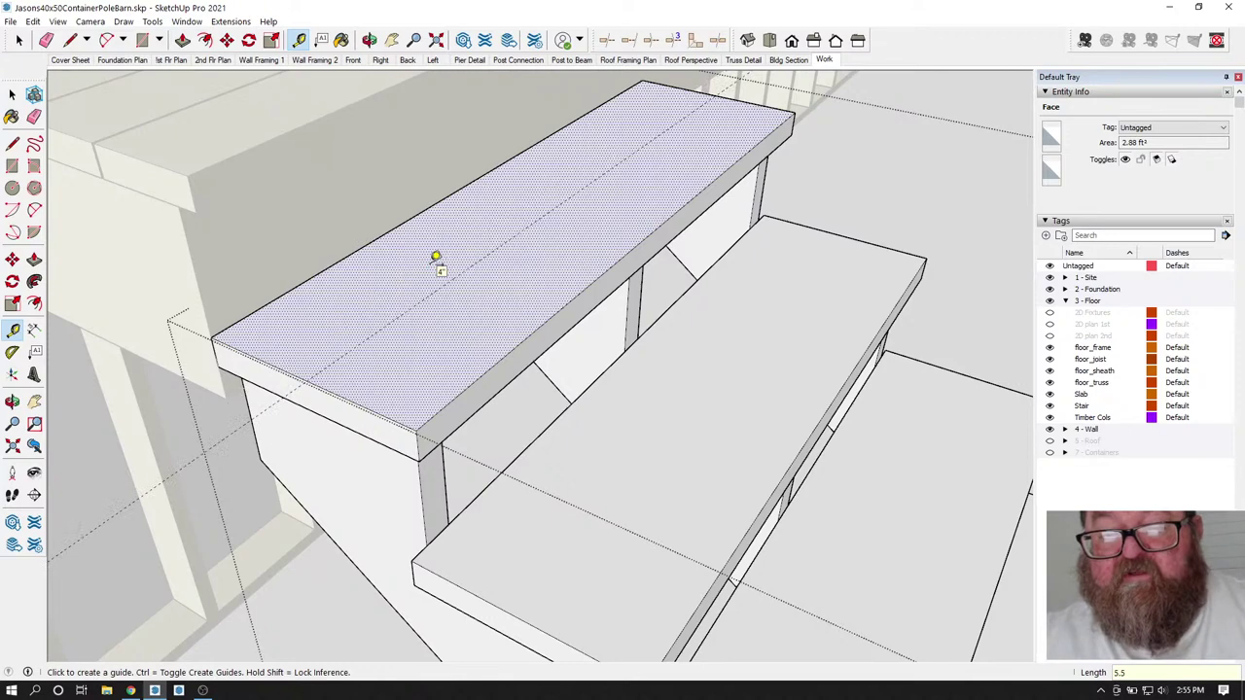
- Push the top tread's front face back 5 1/2" to the guide and make the remaining board a group
{"action": "left_click", "coordinate": [182, 40]}
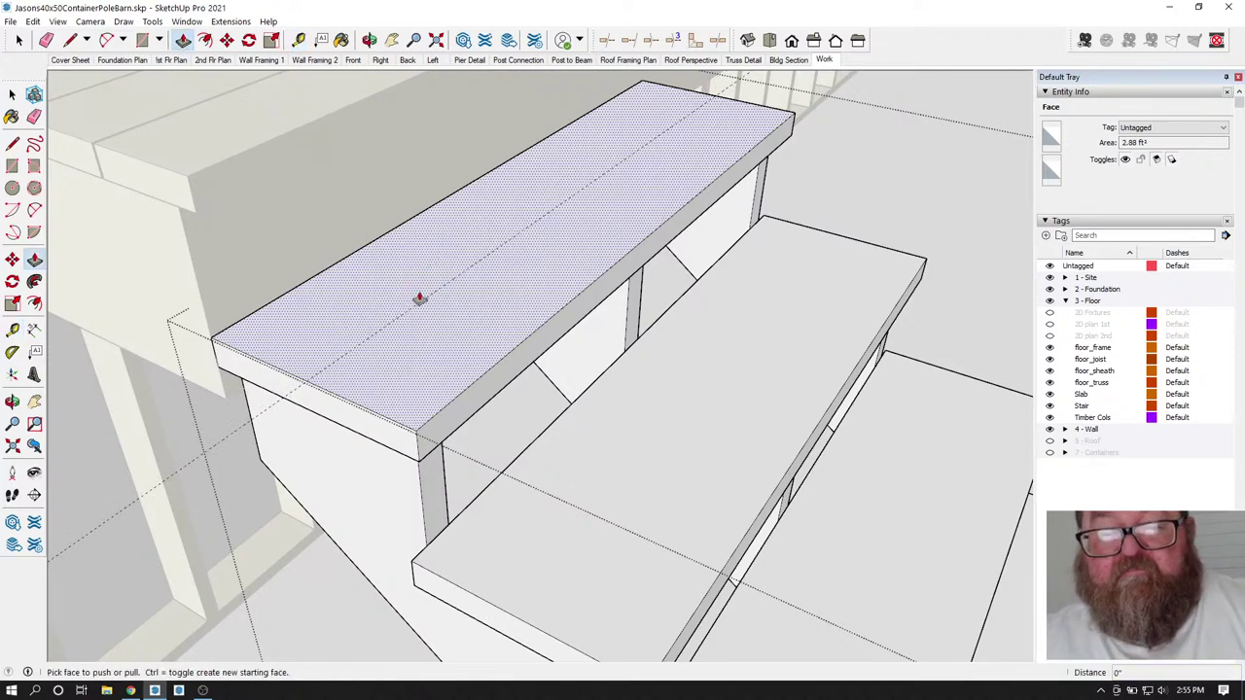
{"action": "left_click", "coordinate": [458, 404]}
{"action": "left_click", "coordinate": [309, 387]}
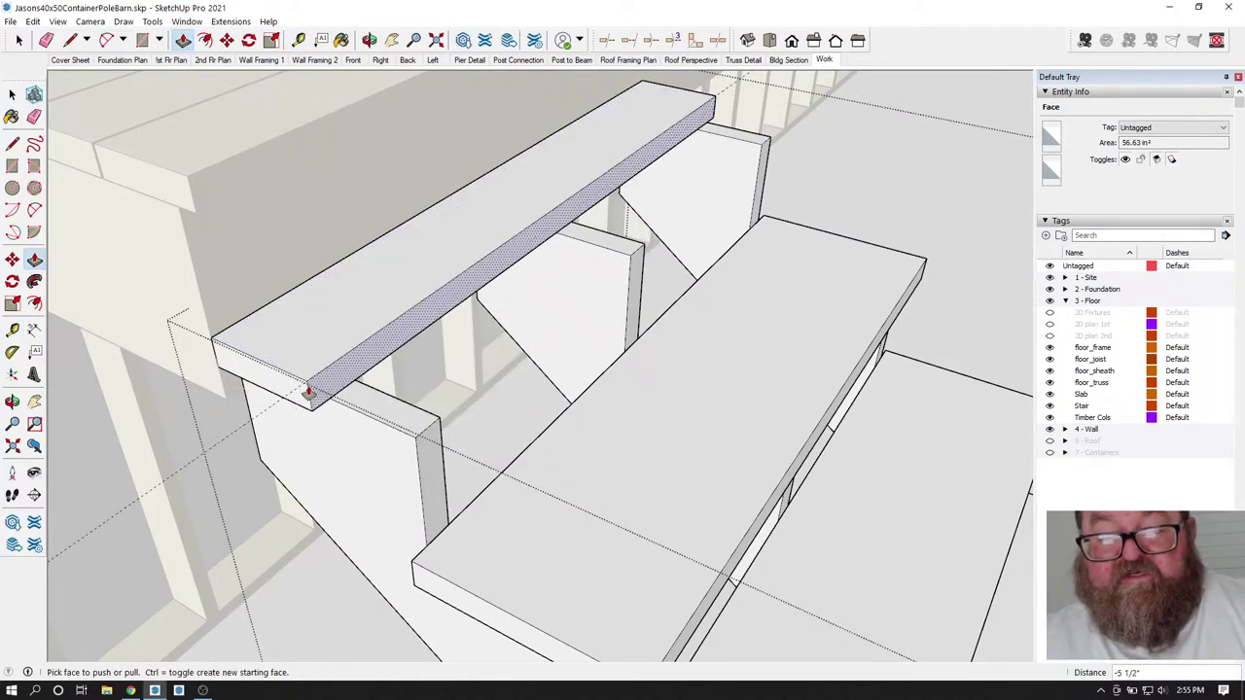
{"action": "left_click", "coordinate": [19, 42]}
{"action": "double_click", "coordinate": [567, 168]}
{"action": "left_click", "coordinate": [568, 168]}
{"action": "right_click", "coordinate": [568, 167]}
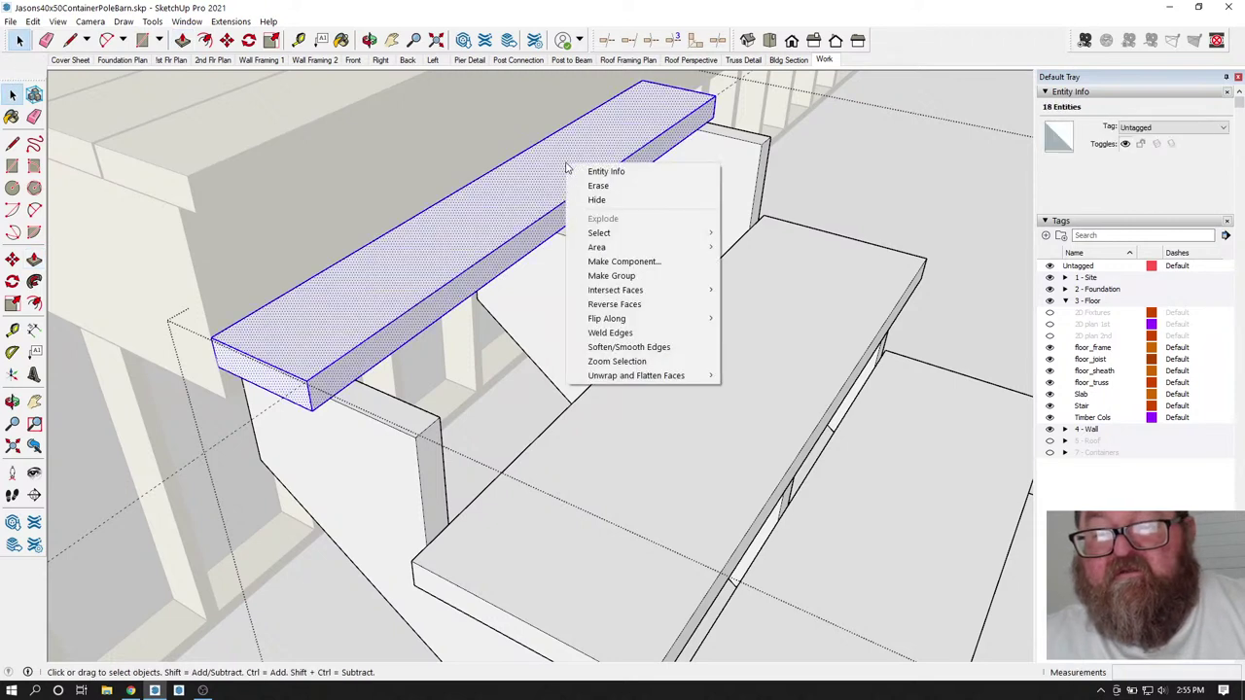
{"action": "left_click", "coordinate": [586, 276]}
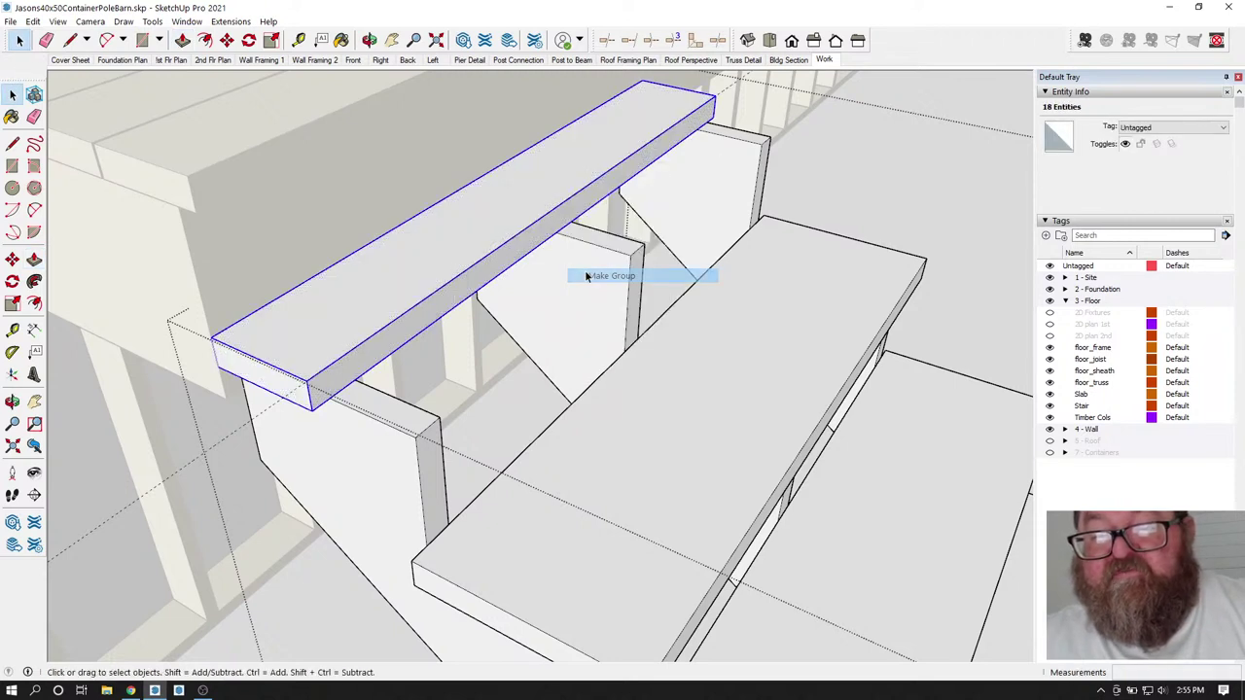
- Copy the tread board 5 1/2" forward, then move the copy out another 1/8" to leave a gap between the boards
{"action": "left_click", "coordinate": [226, 40]}
{"action": "left_click", "coordinate": [215, 337]}
{"action": "key", "text": "ctrl"}
{"action": "left_click", "coordinate": [309, 385]}
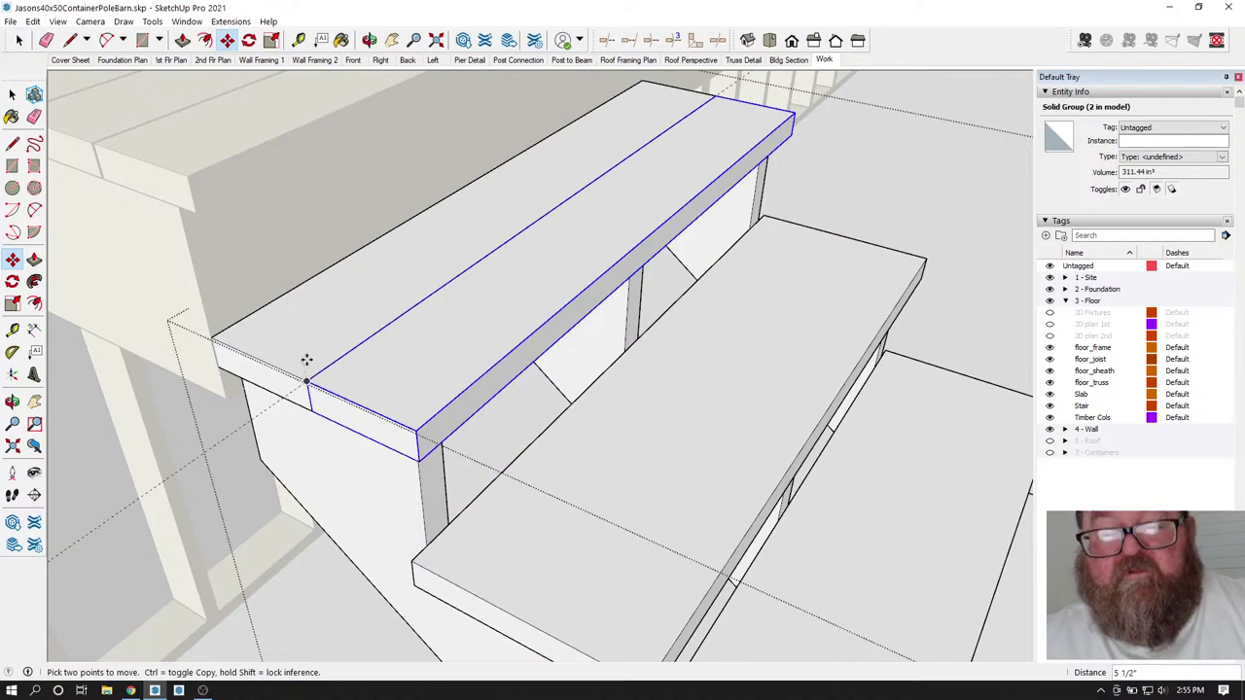
{"action": "left_click", "coordinate": [307, 380]}
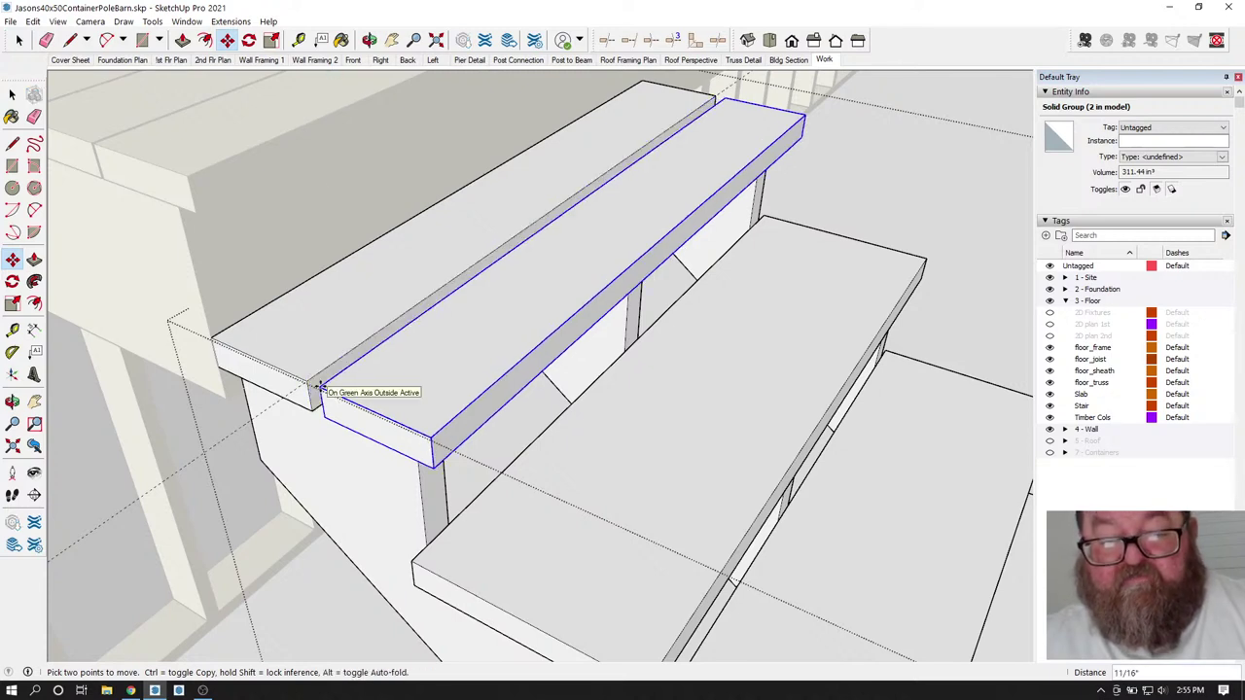
{"action": "type", "text": "1/8"}
{"action": "key", "text": "Return"}
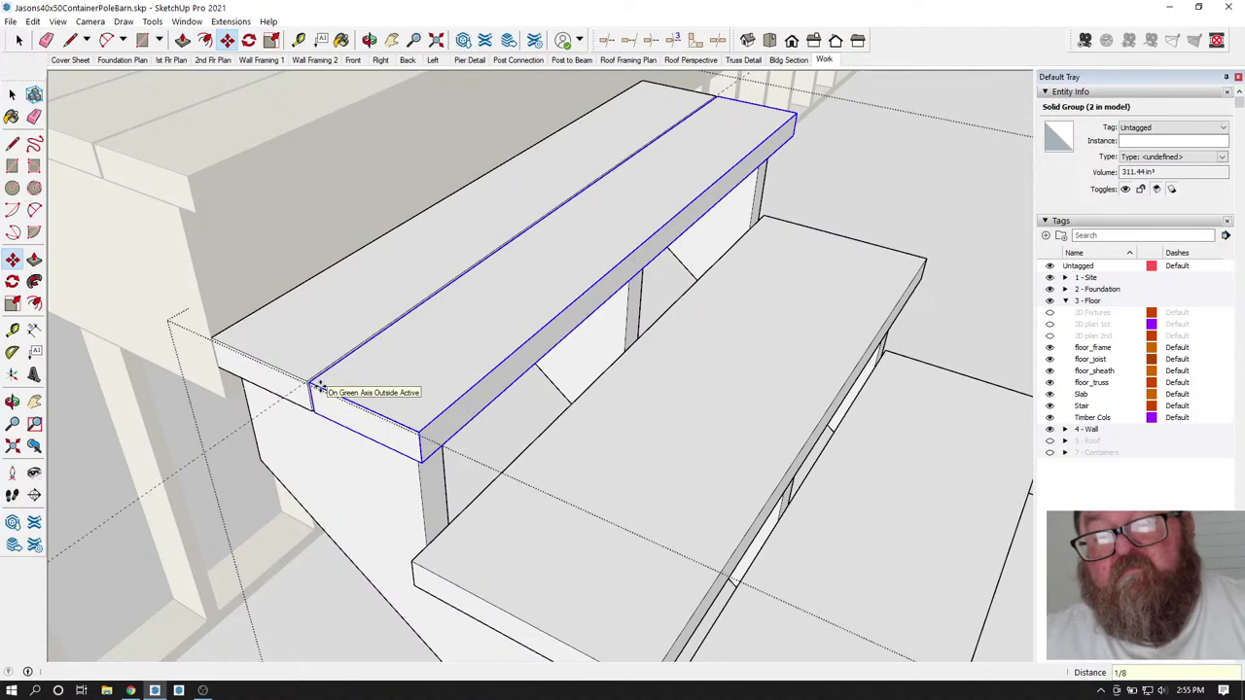
- Delete the guides and group the two top tread boards together
{"action": "scroll", "coordinate": [331, 337], "scroll_direction": "down", "scroll_amount": 3}
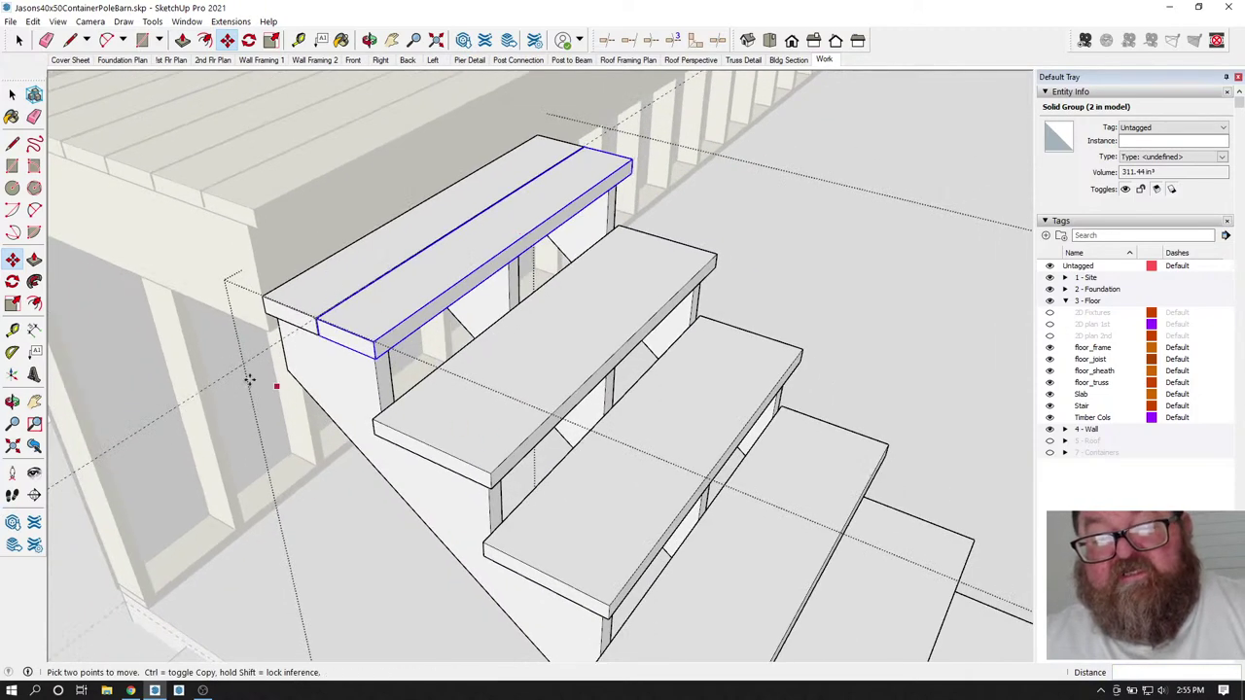
{"action": "left_click", "coordinate": [33, 21]}
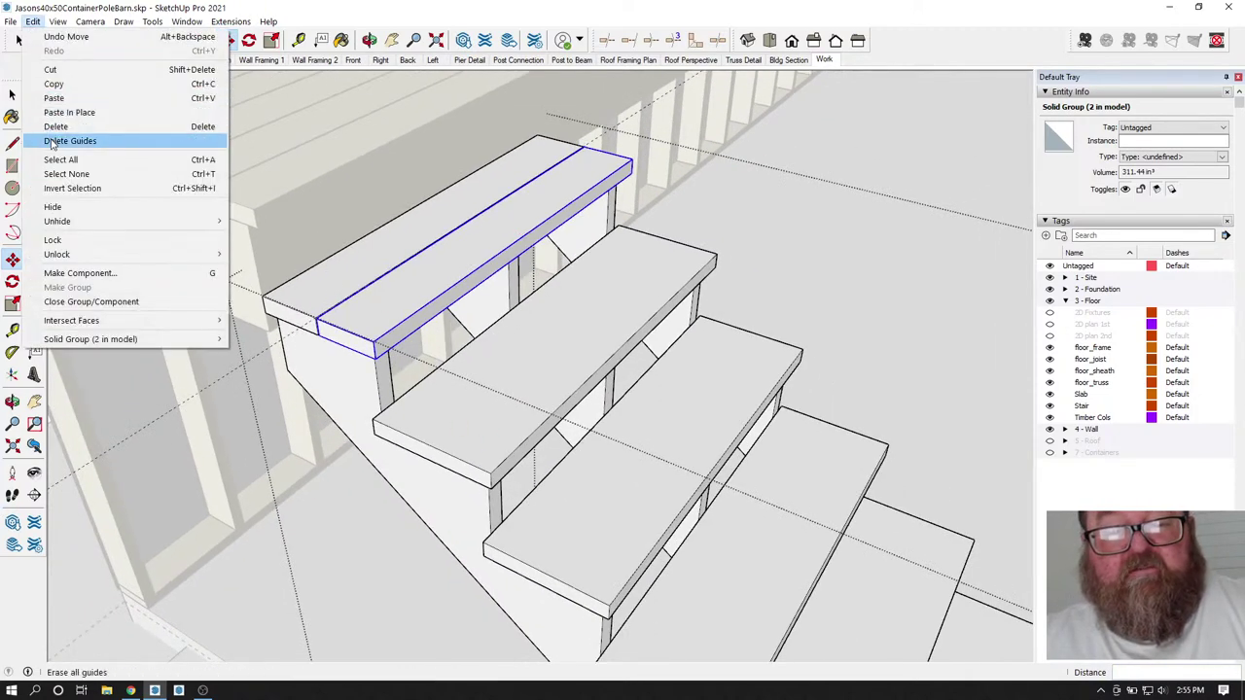
{"action": "left_click", "coordinate": [53, 143]}
{"action": "left_click", "coordinate": [18, 40]}
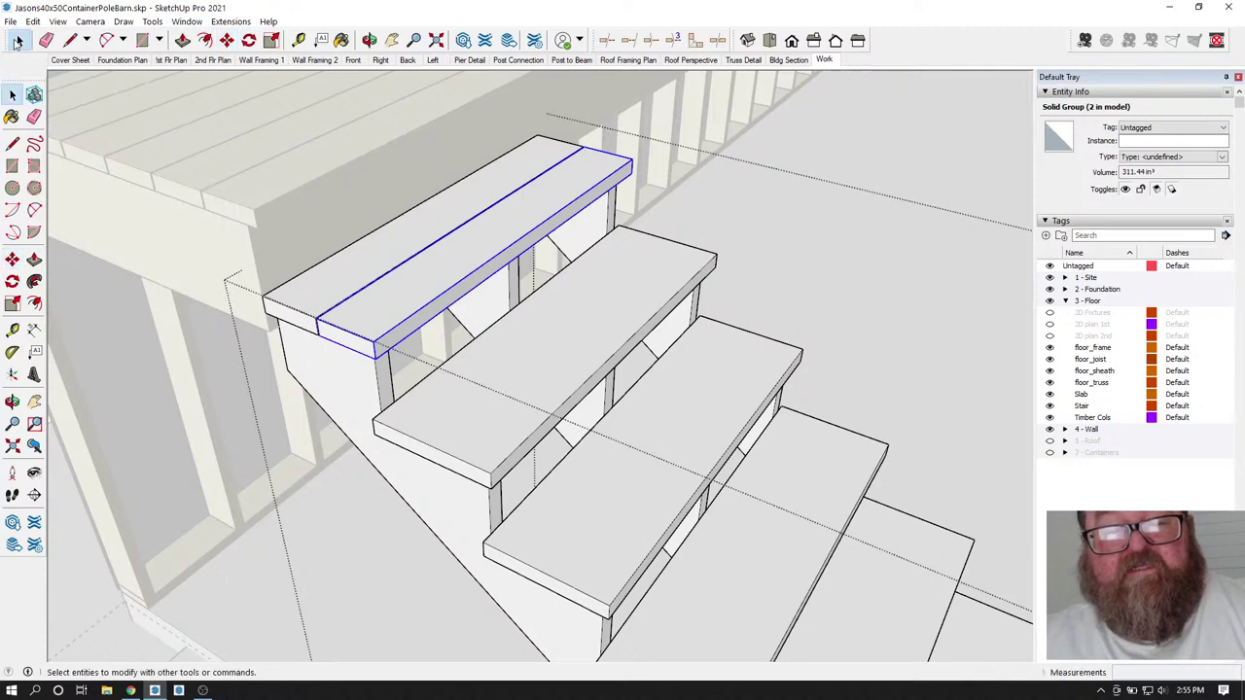
{"action": "left_click", "coordinate": [339, 280]}
{"action": "left_click", "coordinate": [391, 303], "text": "shift"}
{"action": "right_click", "coordinate": [390, 301]}
{"action": "left_click", "coordinate": [415, 421]}
- Delete the seven one-piece treads below the grouped two-board top tread
{"action": "scroll", "coordinate": [312, 133], "scroll_direction": "down", "scroll_amount": 3}
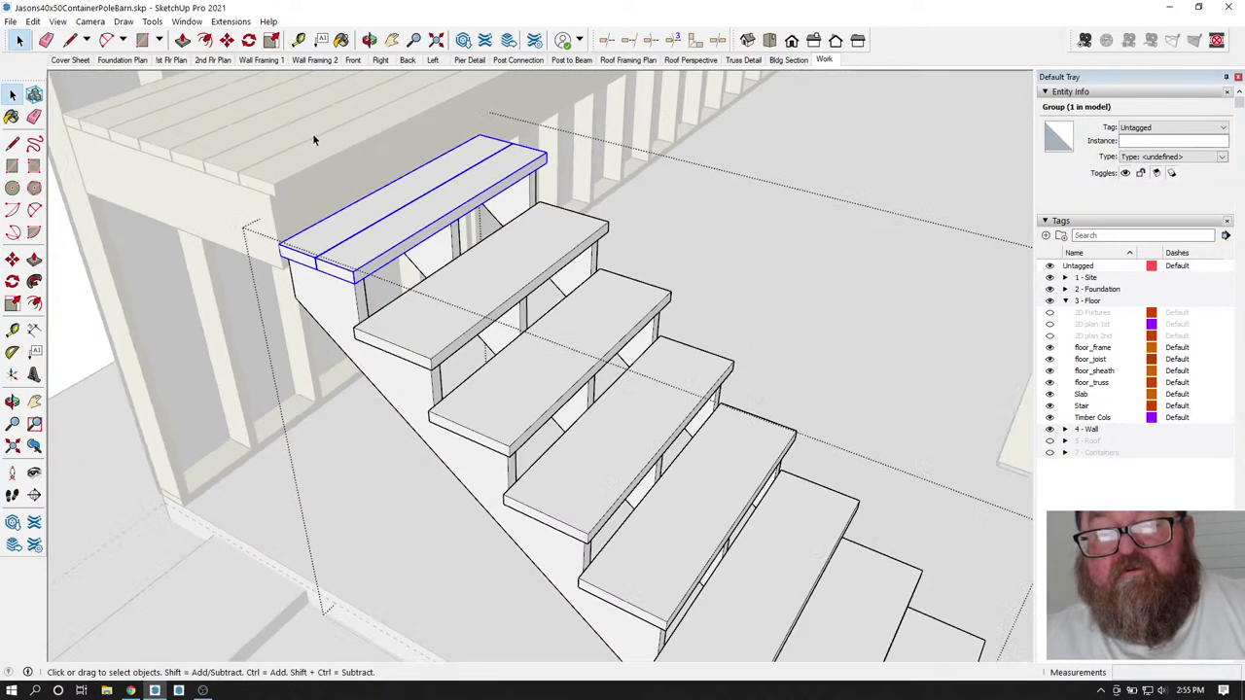
{"action": "middle_click_drag", "start_coordinate": [312, 133], "coordinate": [613, 421]}
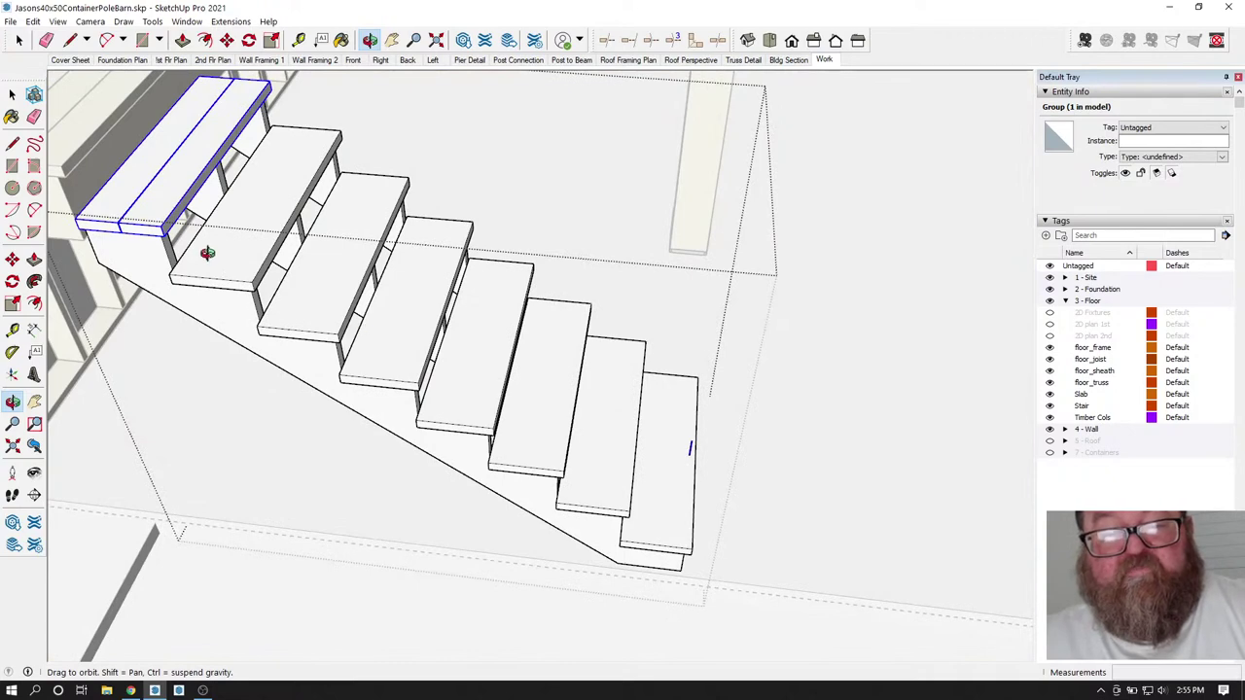
{"action": "left_click", "coordinate": [19, 40]}
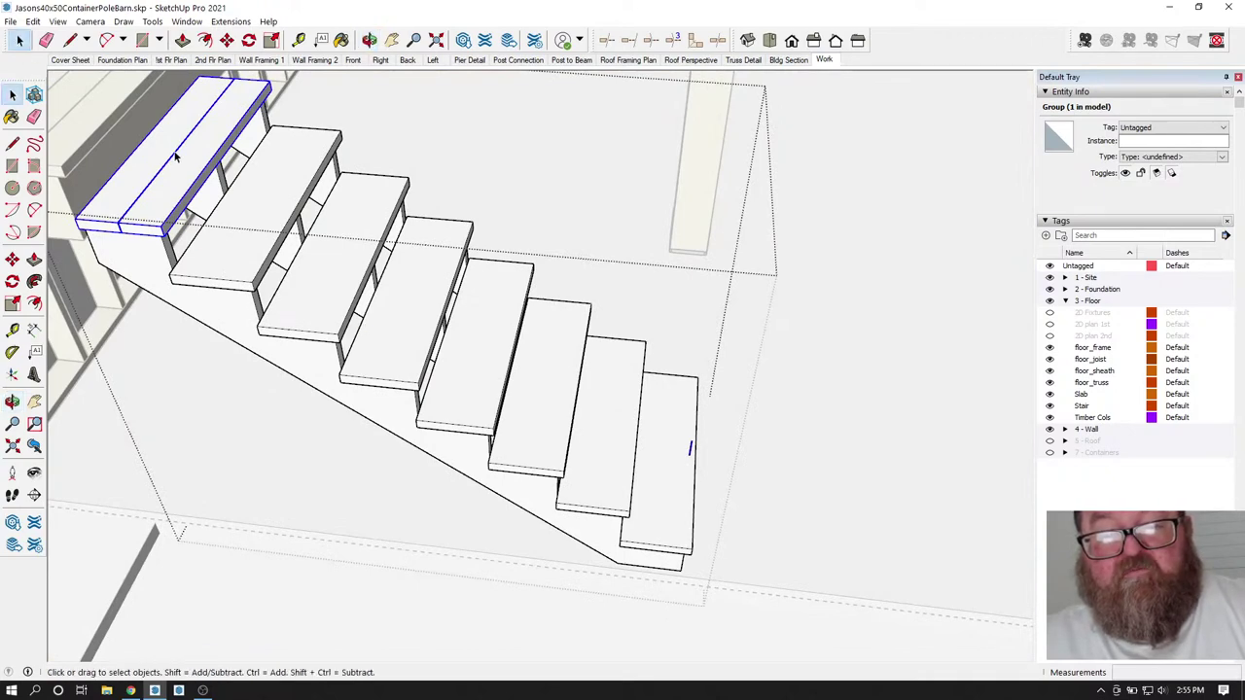
{"action": "left_click", "coordinate": [259, 212]}
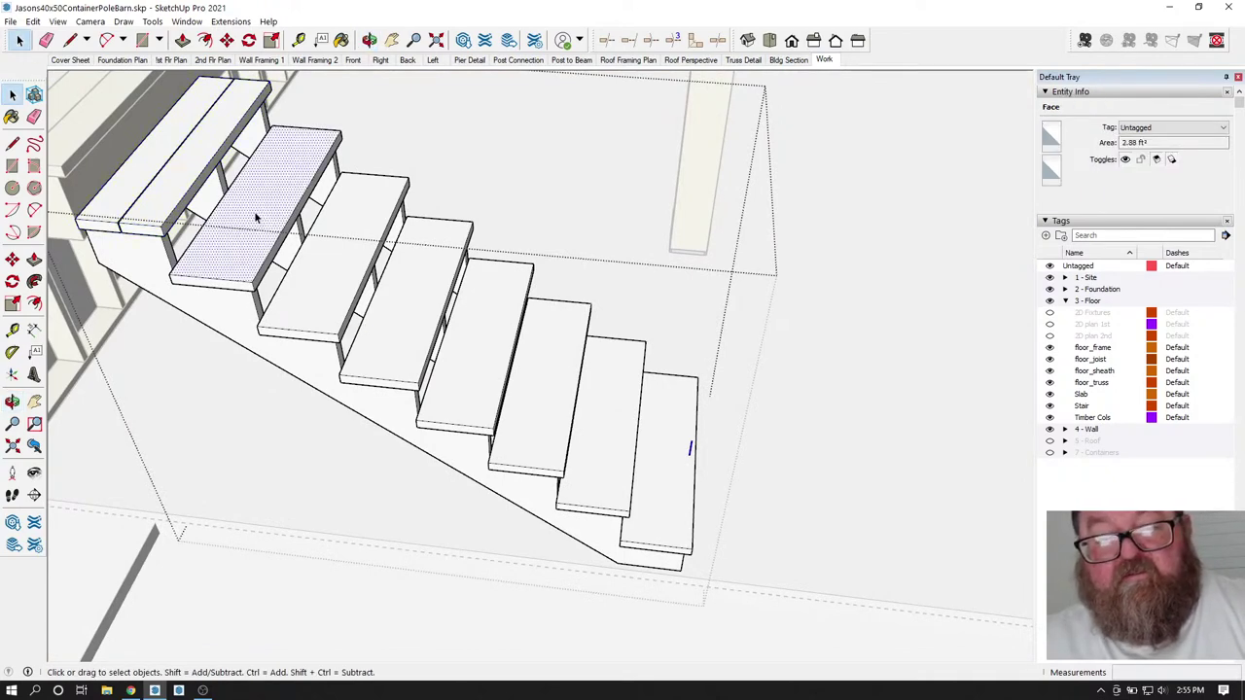
{"action": "triple_click", "coordinate": [253, 208]}
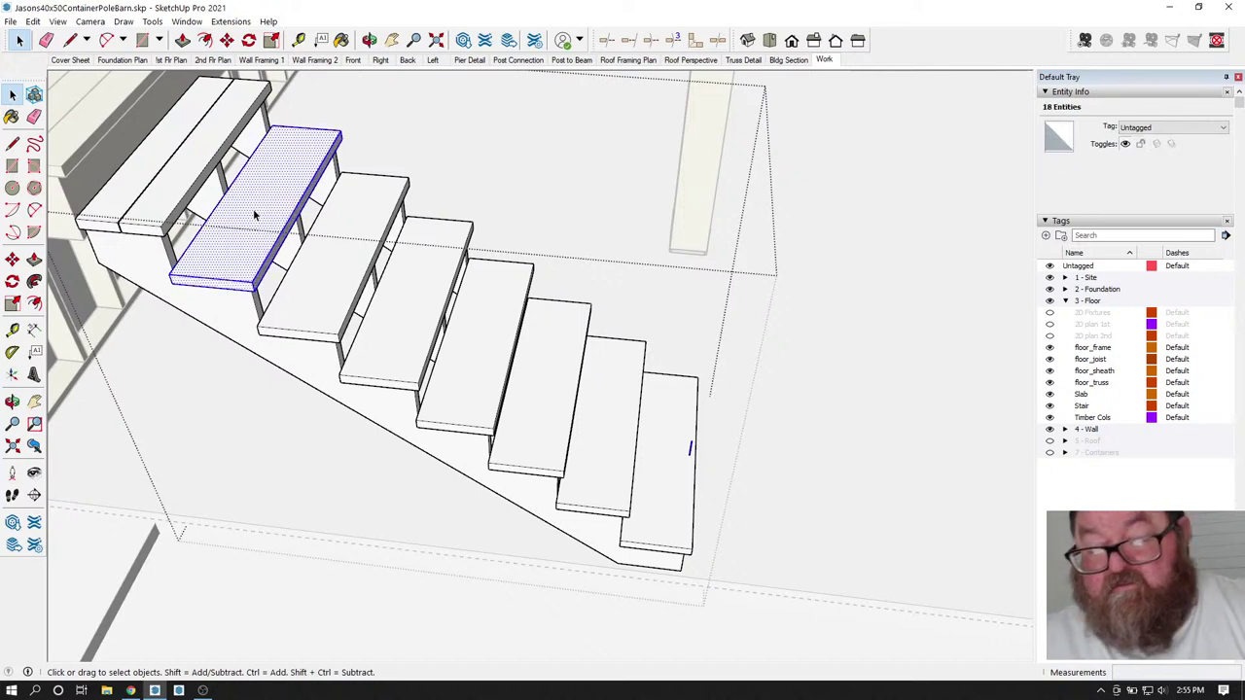
{"action": "key", "text": "Delete"}
{"action": "left_click", "coordinate": [327, 249]}
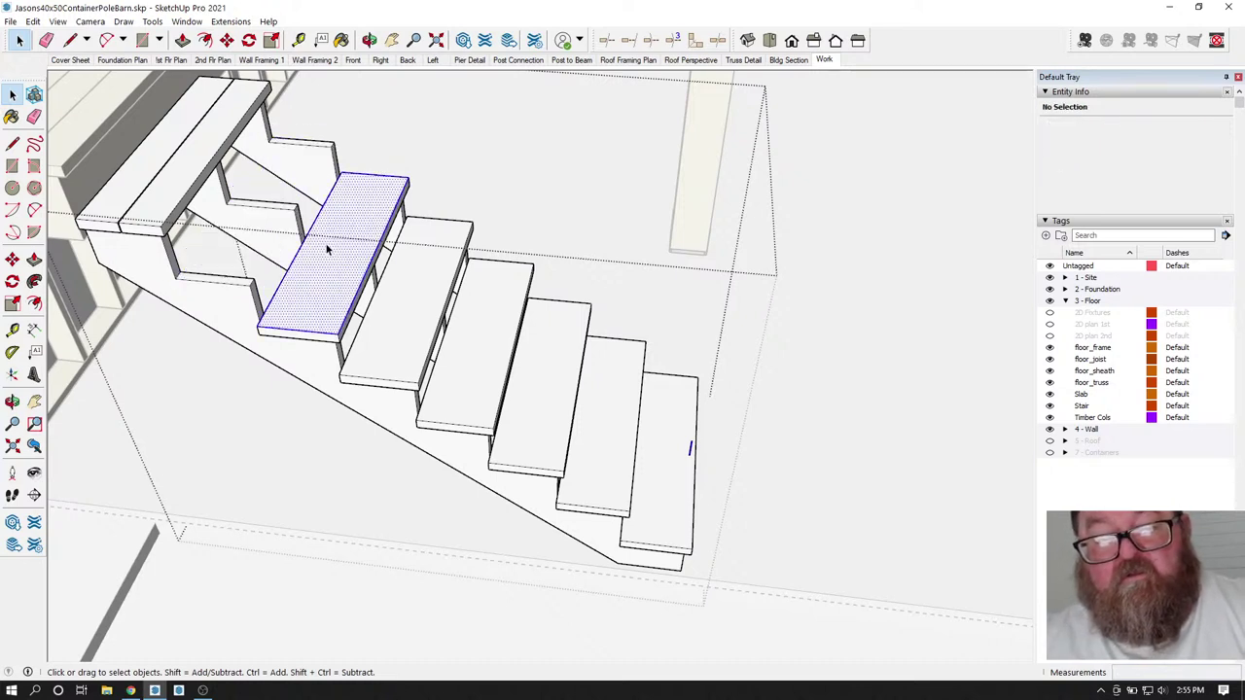
{"action": "triple_click", "coordinate": [327, 249]}
{"action": "key", "text": "Delete"}
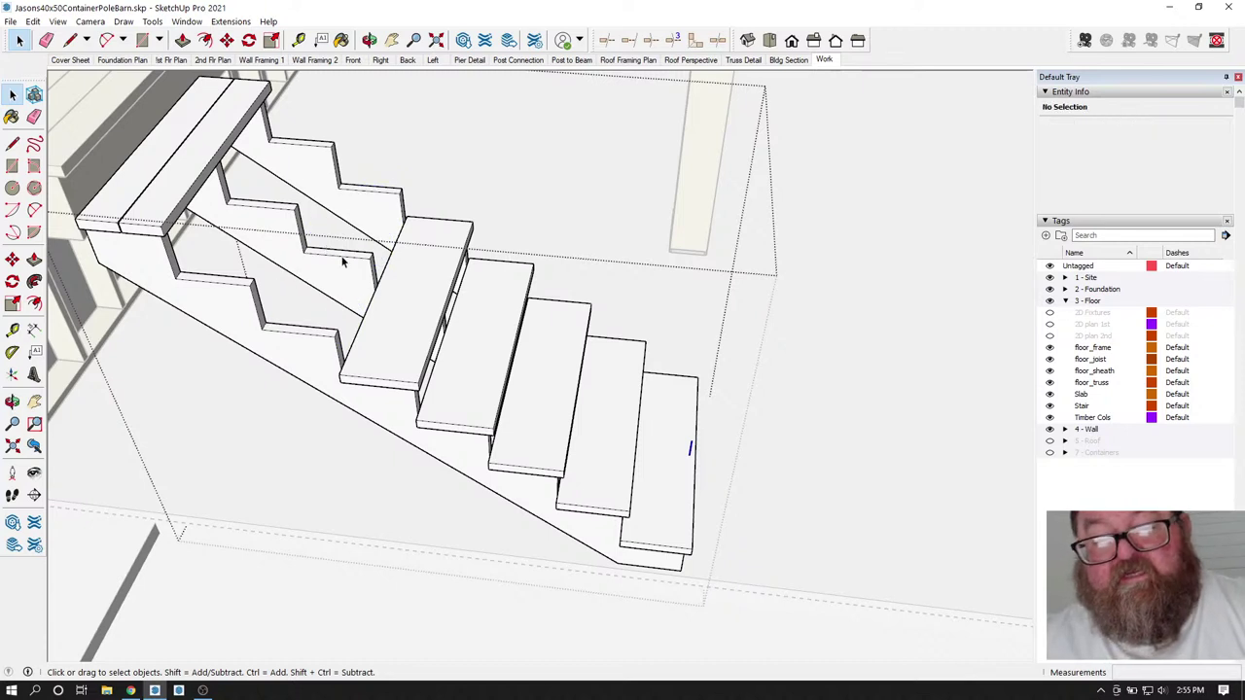
{"action": "left_click", "coordinate": [405, 272]}
{"action": "triple_click", "coordinate": [404, 272]}
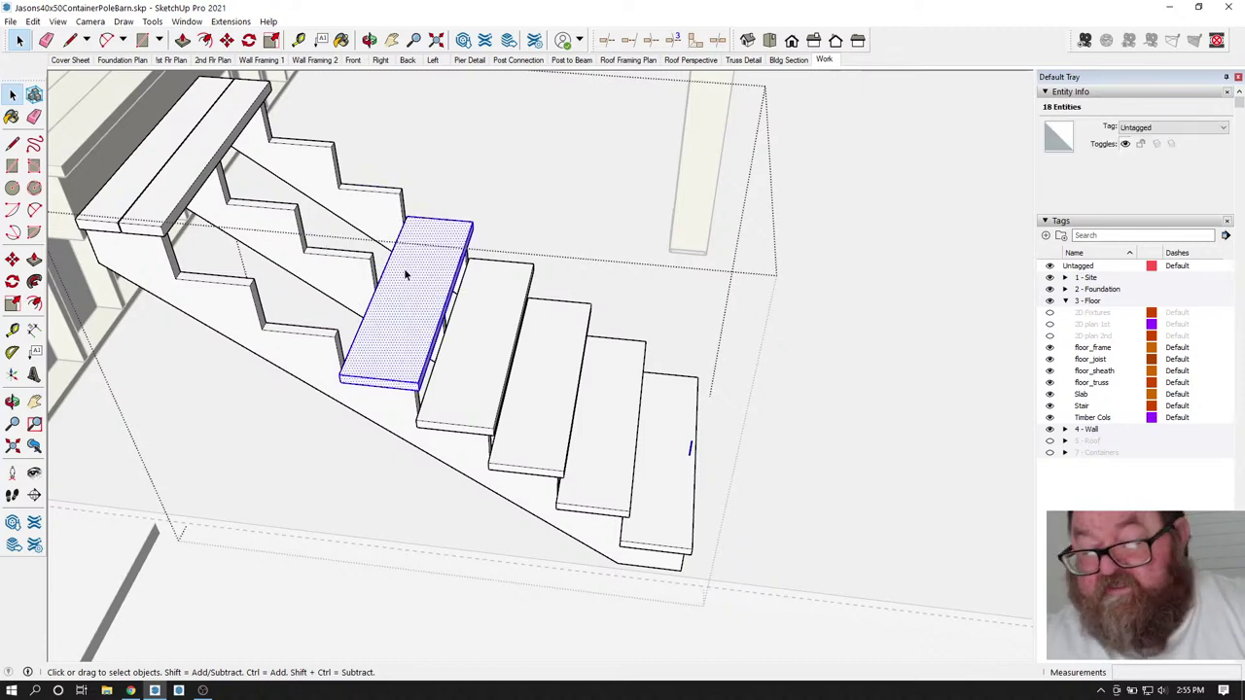
{"action": "key", "text": "Delete"}
{"action": "left_click", "coordinate": [489, 341]}
{"action": "triple_click", "coordinate": [489, 340]}
{"action": "key", "text": "Delete"}
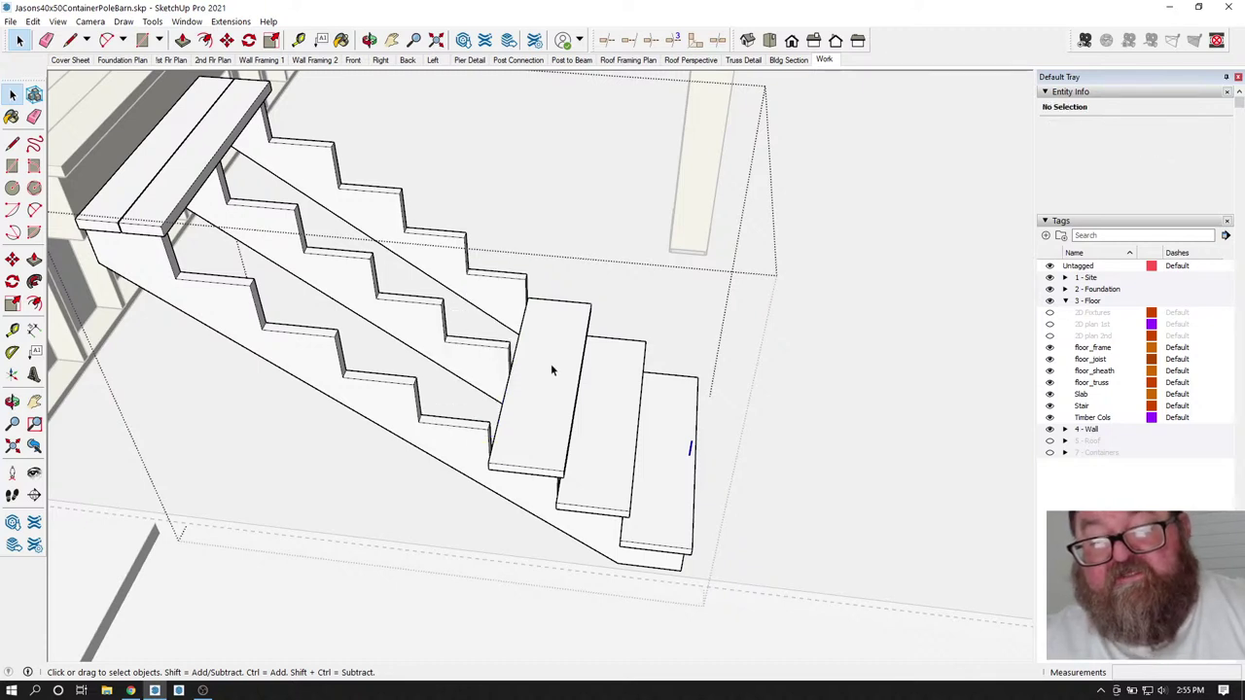
{"action": "left_click", "coordinate": [551, 369]}
{"action": "triple_click", "coordinate": [550, 369]}
{"action": "key", "text": "Delete"}
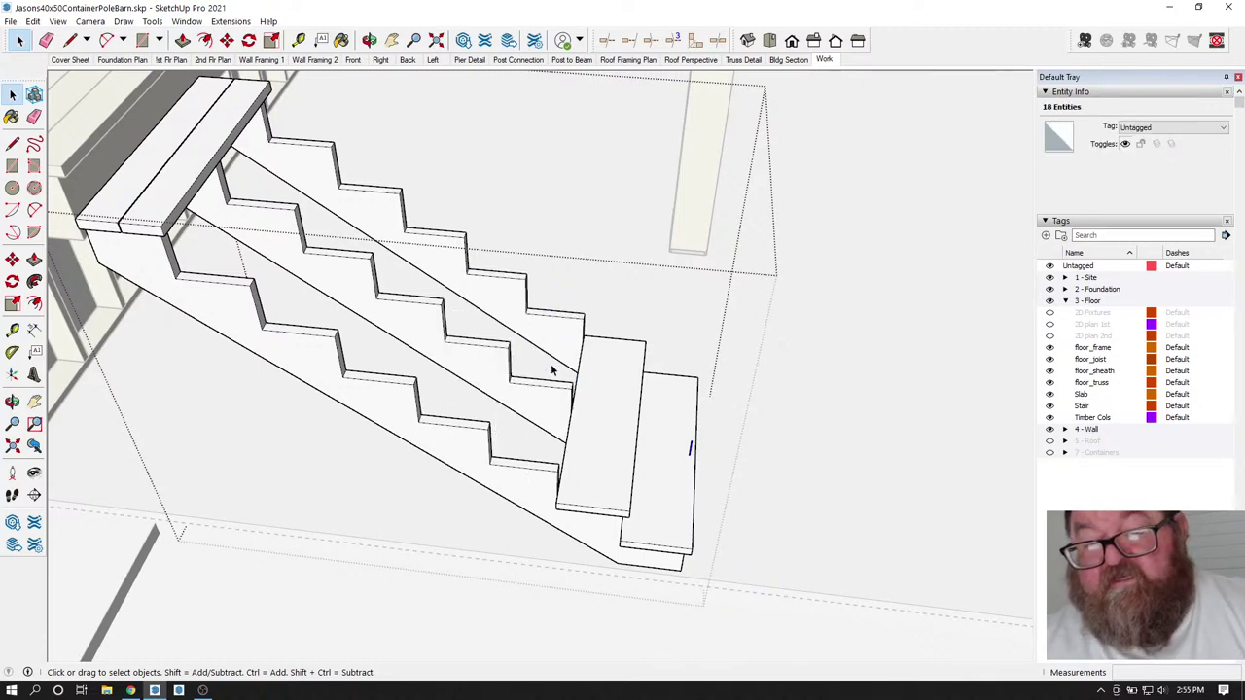
{"action": "triple_click", "coordinate": [625, 389]}
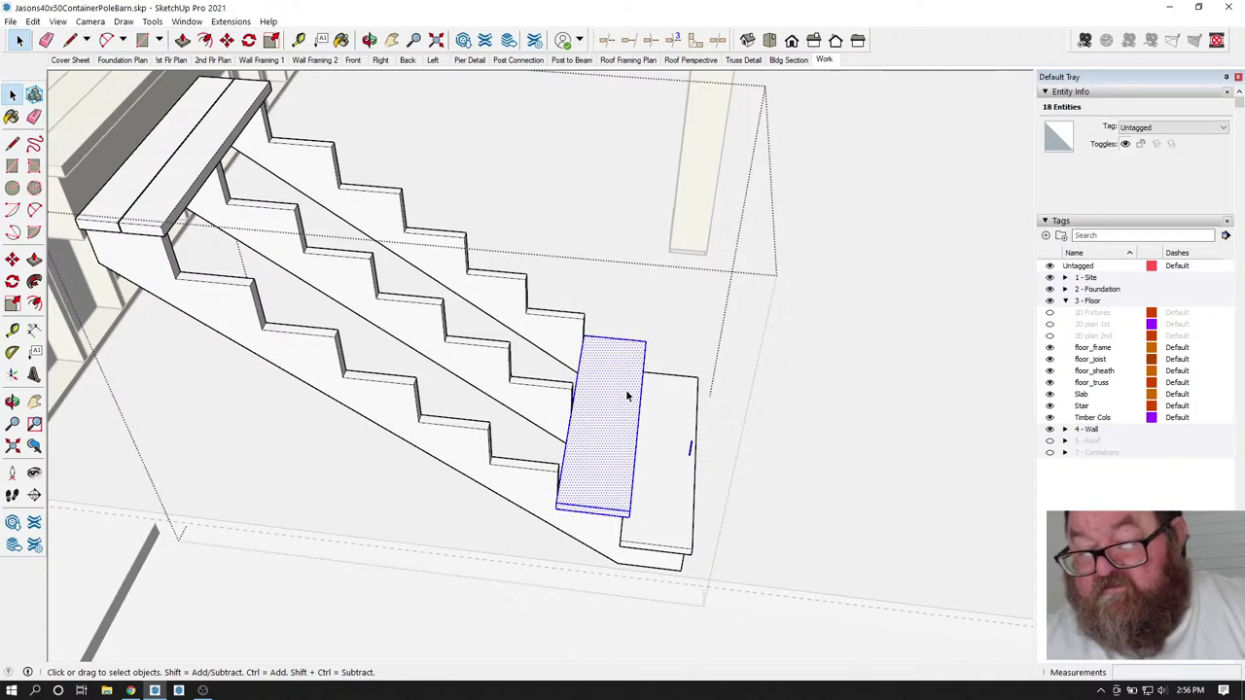
{"action": "key", "text": "Delete"}
{"action": "left_click_drag", "start_coordinate": [608, 336], "coordinate": [745, 590]}
{"action": "key", "text": "Delete"}
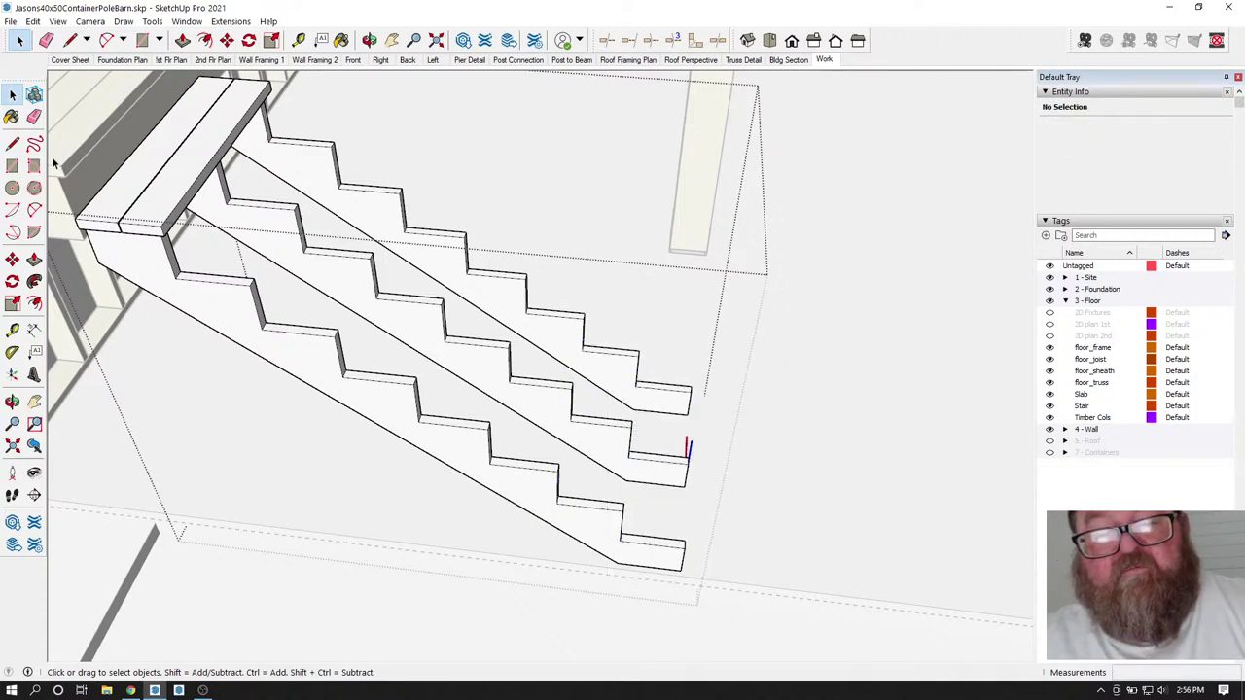
- Copy the two-board top tread one step down the stringers and multiply the copy by 8
{"action": "left_click", "coordinate": [102, 202]}
{"action": "scroll", "coordinate": [184, 92], "scroll_direction": "up", "scroll_amount": 1}
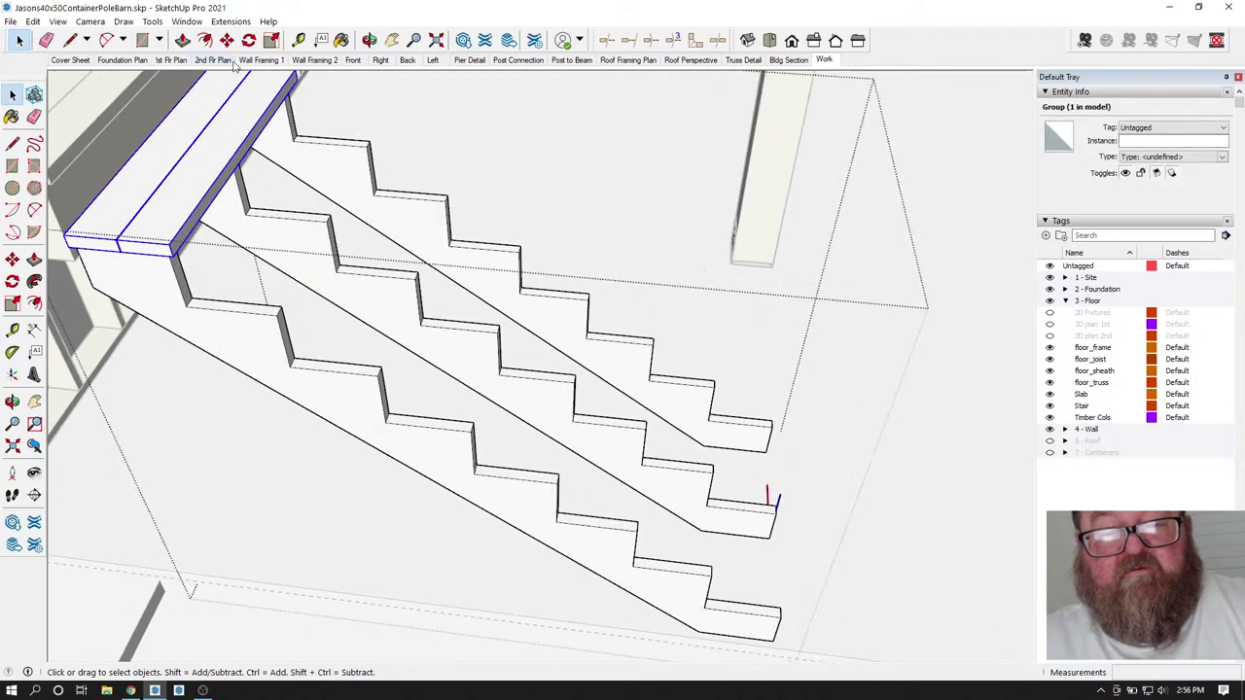
{"action": "left_click", "coordinate": [227, 39]}
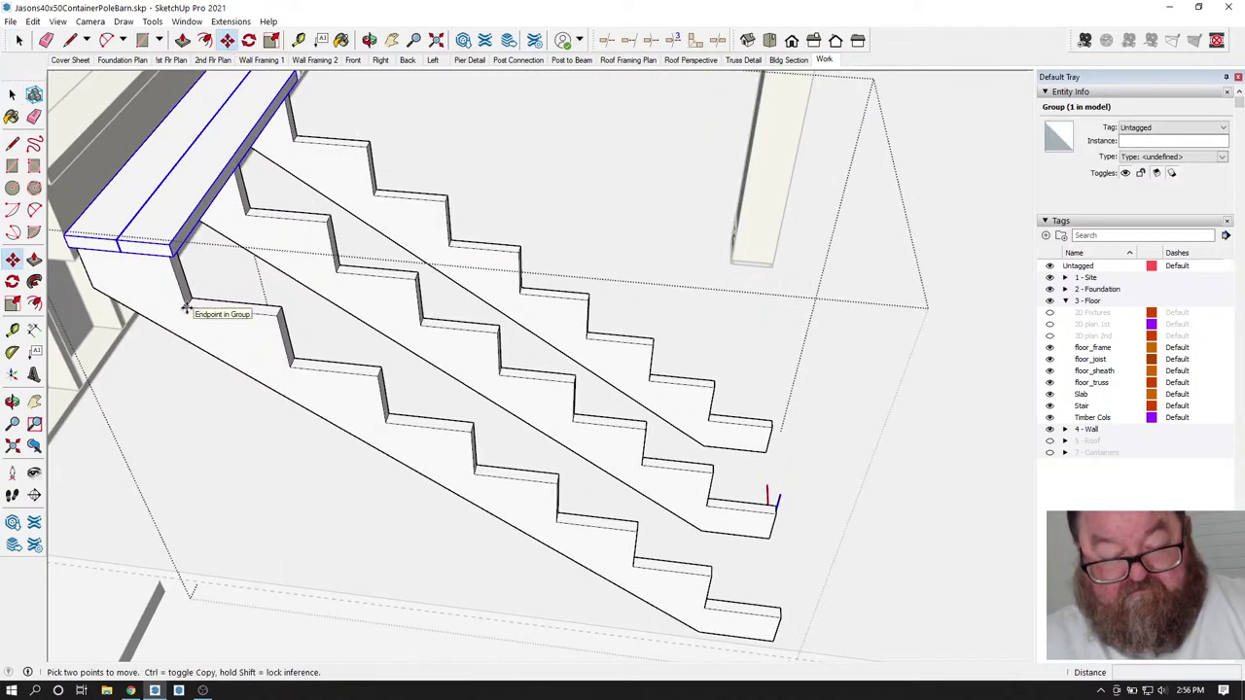
{"action": "left_click", "coordinate": [185, 307]}
{"action": "key", "text": "ctrl"}
{"action": "left_click", "coordinate": [291, 366]}
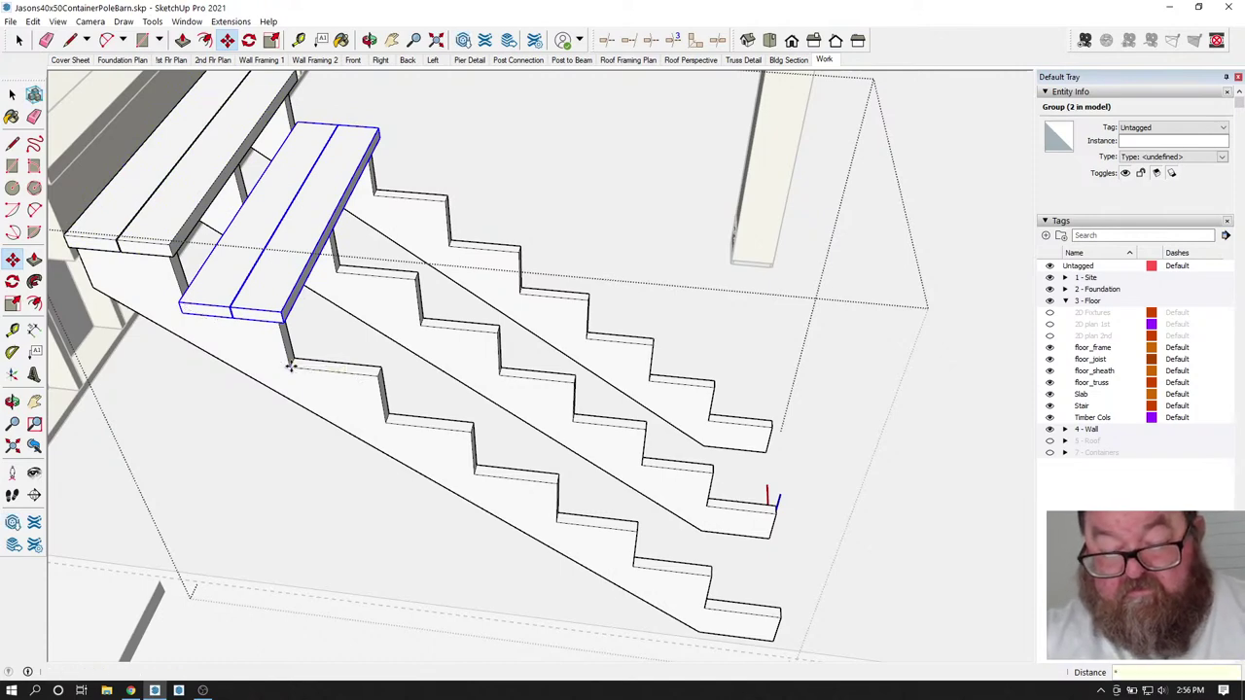
{"action": "key", "text": "Return"}
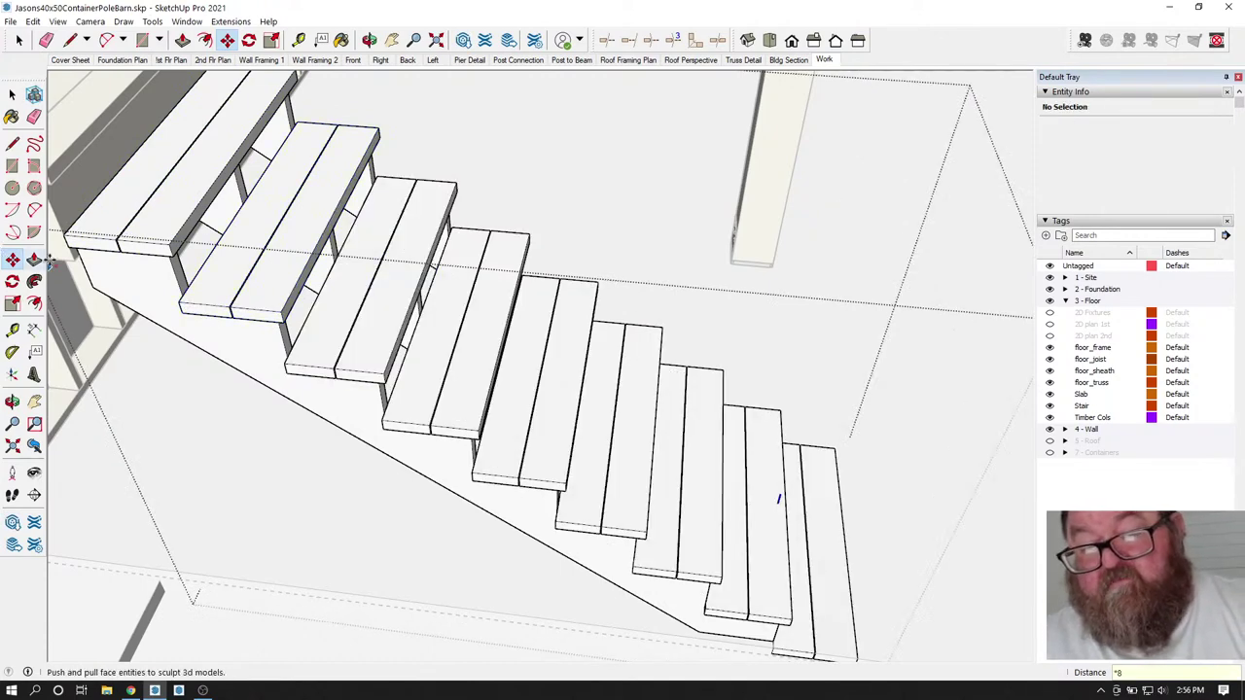
- Delete the surplus tread beyond the bottom of the stringers and close the stair component
{"action": "left_click", "coordinate": [370, 40]}
{"action": "left_click_drag", "start_coordinate": [502, 289], "coordinate": [470, 393]}
{"action": "key", "text": "space"}
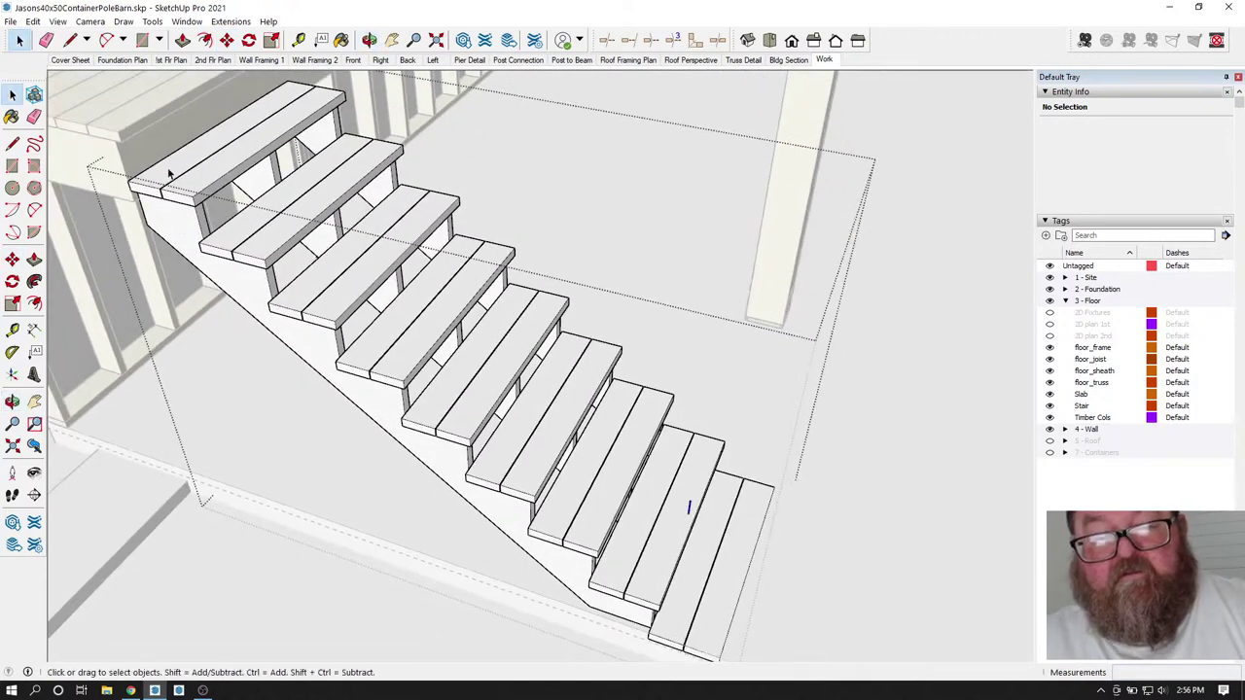
{"action": "left_click", "coordinate": [736, 548]}
{"action": "key", "text": "Delete"}
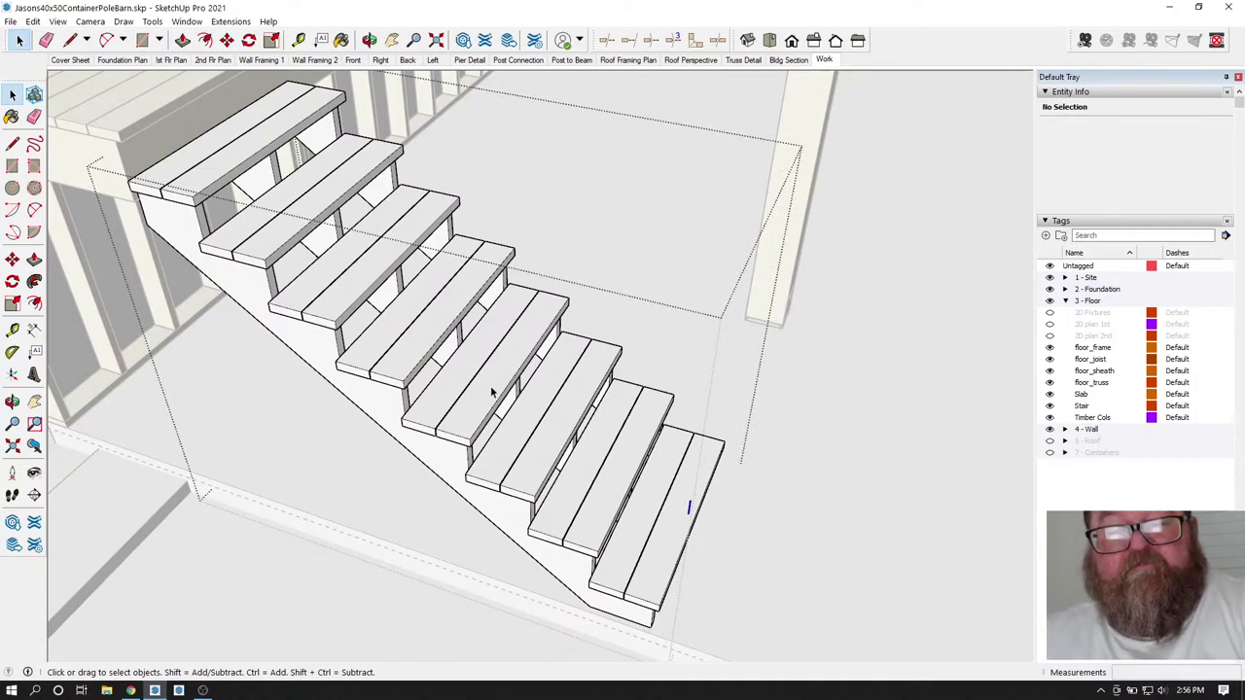
{"action": "scroll", "coordinate": [523, 425], "scroll_direction": "down", "scroll_amount": 3}
{"action": "left_click", "coordinate": [569, 204]}
{"action": "scroll", "coordinate": [610, 324], "scroll_direction": "down", "scroll_amount": 1}
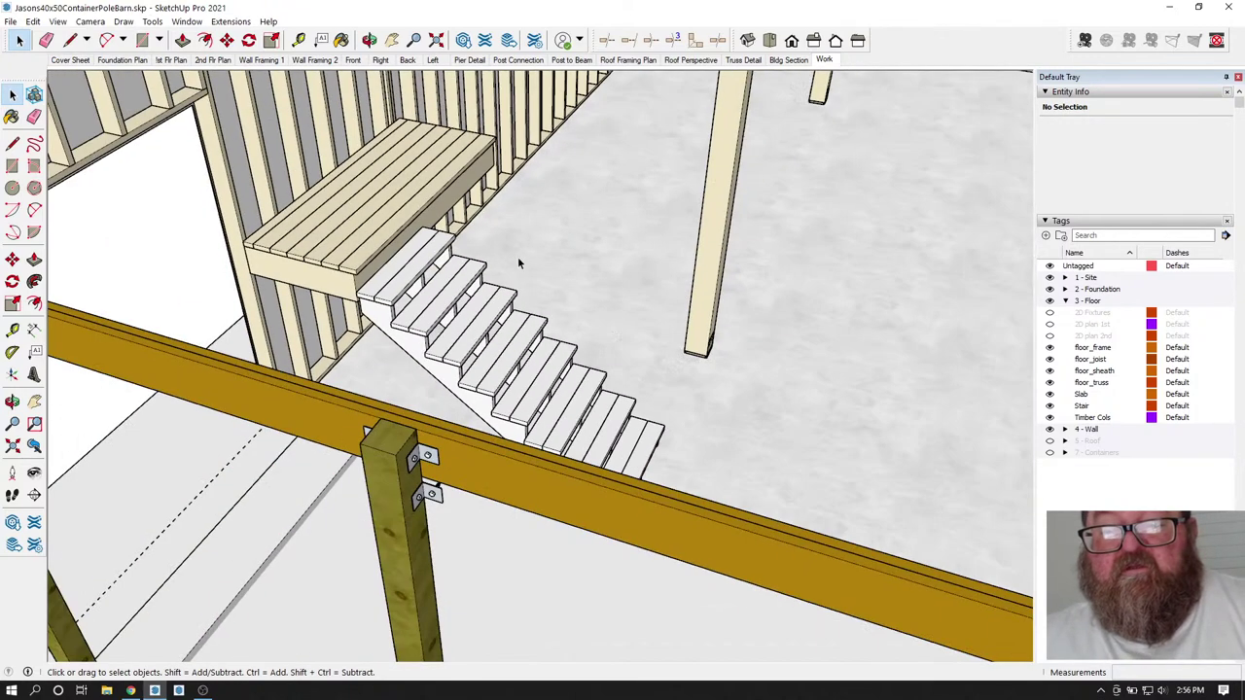
- Examine how the stair and landing sit relative to the upper floor's stair opening from several angles
{"action": "left_click", "coordinate": [369, 40]}
{"action": "left_click_drag", "start_coordinate": [579, 559], "coordinate": [262, 380]}
{"action": "scroll", "coordinate": [553, 474], "scroll_direction": "down", "scroll_amount": 1}
{"action": "left_click_drag", "start_coordinate": [552, 474], "coordinate": [736, 477]}
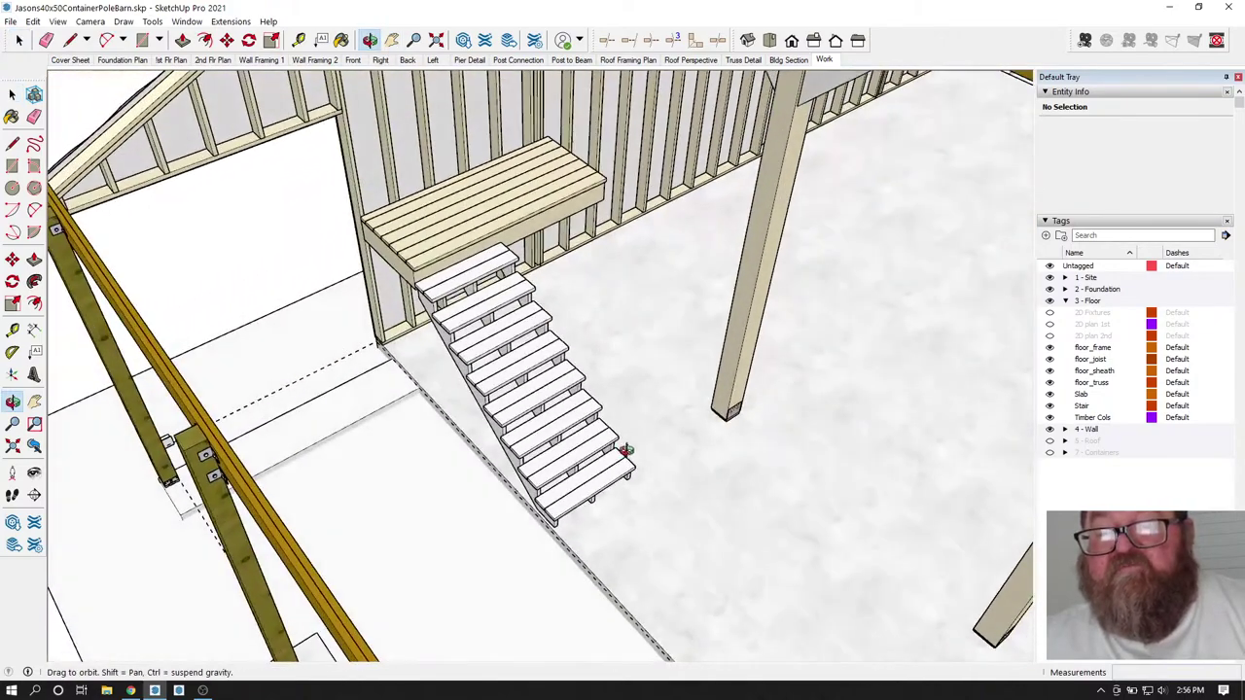
{"action": "left_click_drag", "start_coordinate": [618, 445], "coordinate": [473, 322]}
{"action": "scroll", "coordinate": [475, 350], "scroll_direction": "down", "scroll_amount": 2}
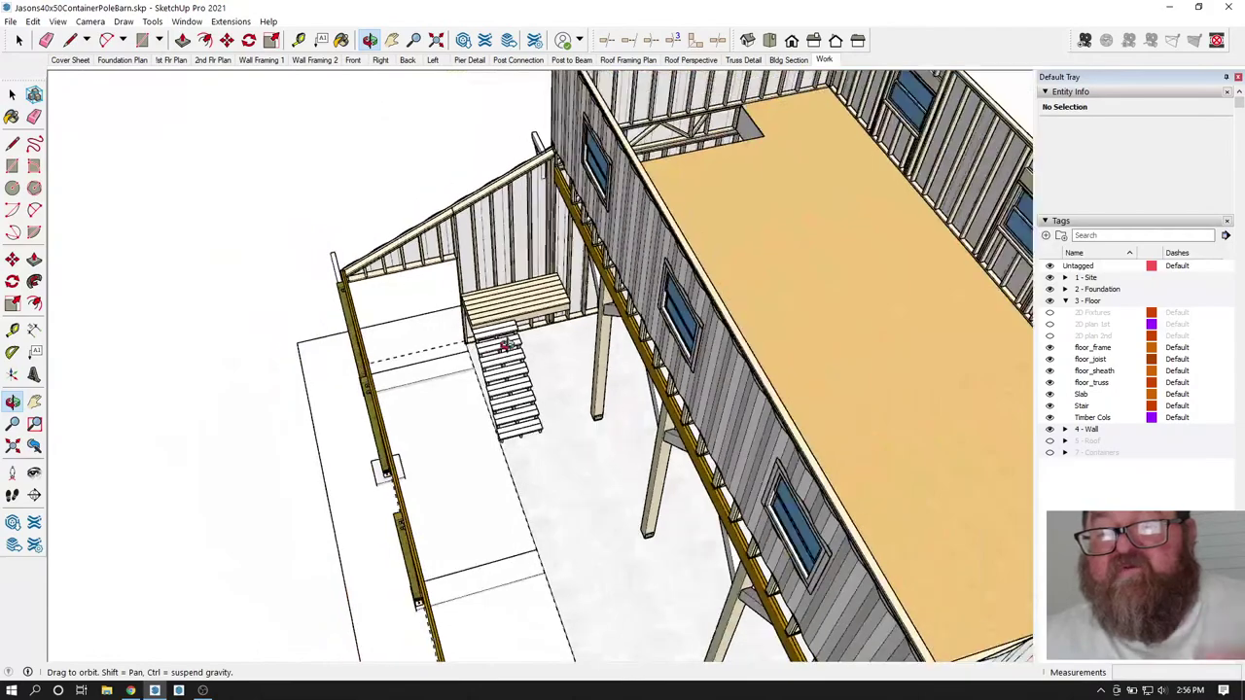
{"action": "left_click_drag", "start_coordinate": [564, 261], "coordinate": [756, 228]}
{"action": "scroll", "coordinate": [531, 156], "scroll_direction": "down", "scroll_amount": 2}
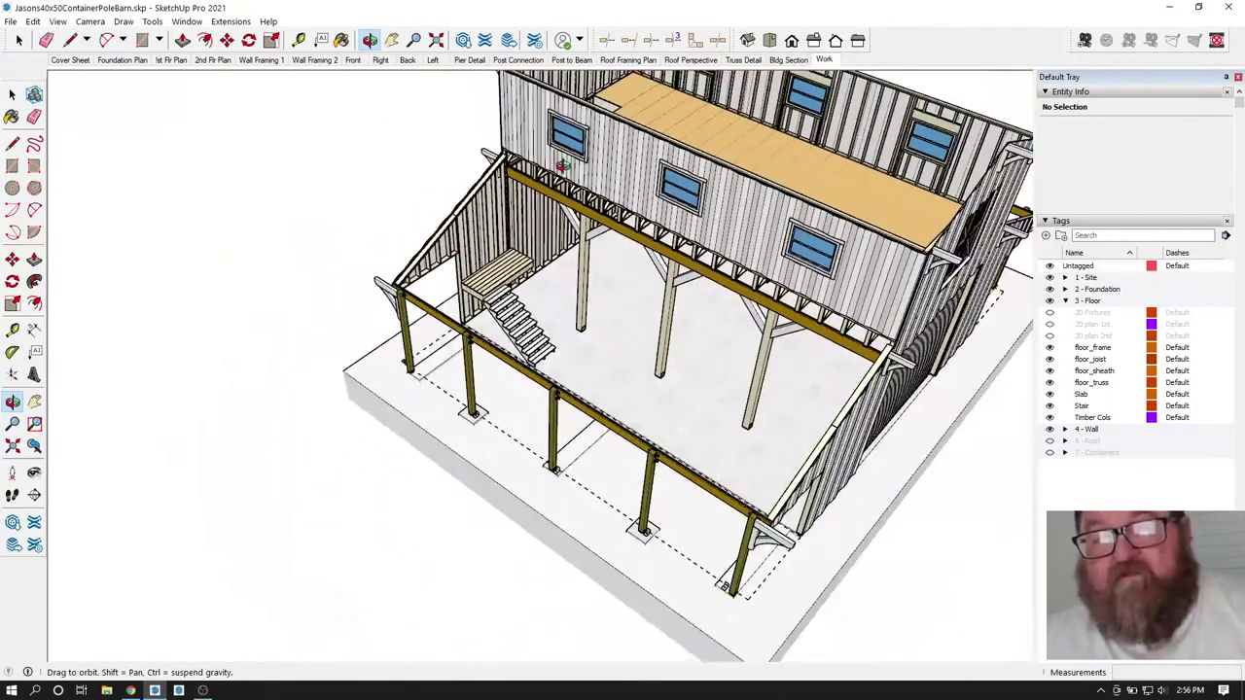
{"action": "left_click_drag", "start_coordinate": [562, 164], "coordinate": [606, 247]}
{"action": "scroll", "coordinate": [605, 247], "scroll_direction": "down", "scroll_amount": 2}
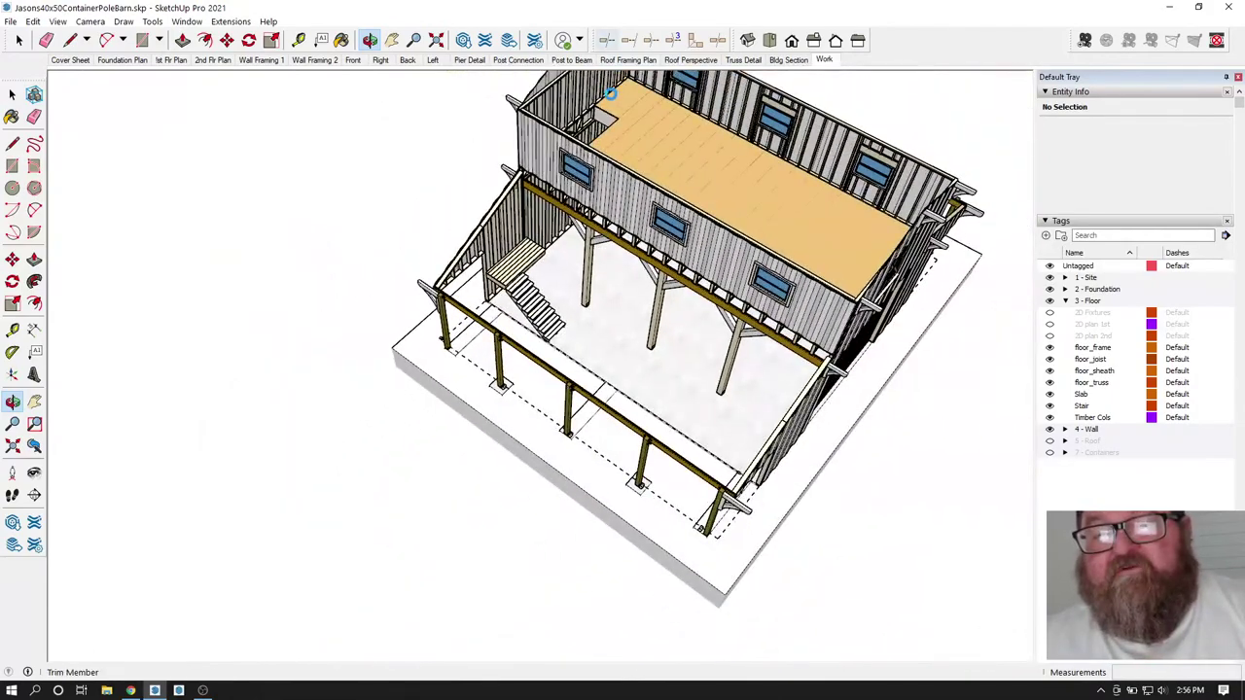
{"action": "scroll", "coordinate": [610, 94], "scroll_direction": "up", "scroll_amount": 5}
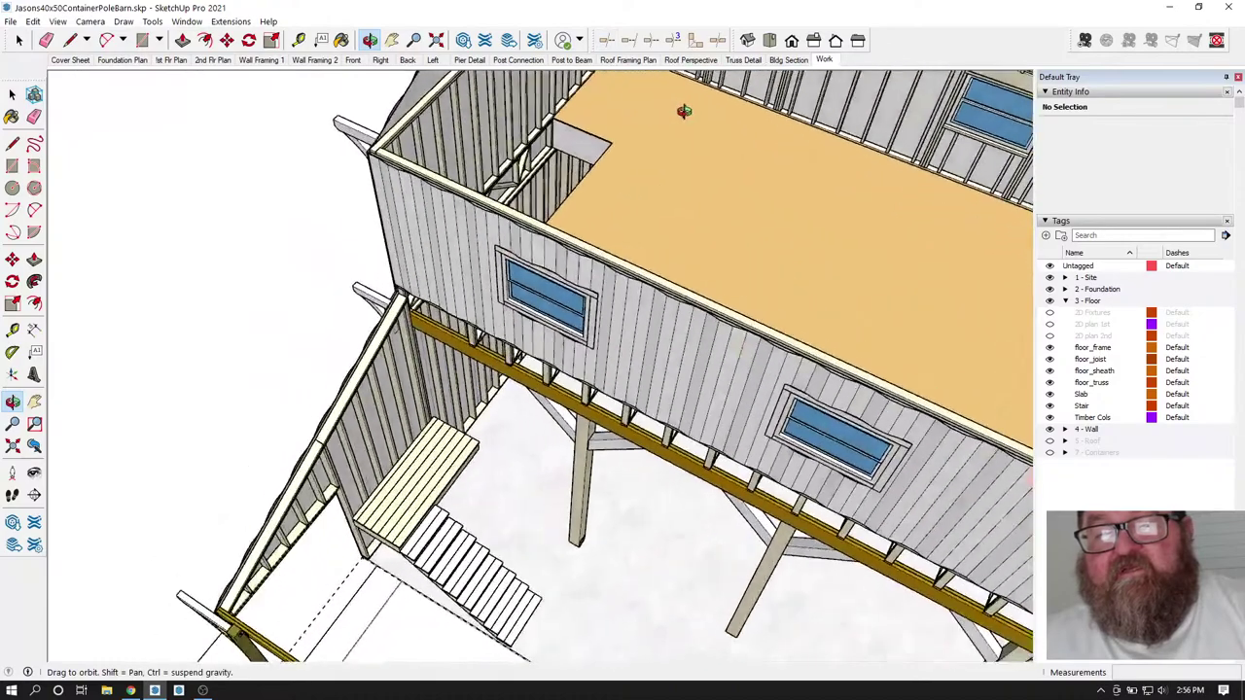
{"action": "left_click_drag", "start_coordinate": [689, 110], "coordinate": [681, 139]}
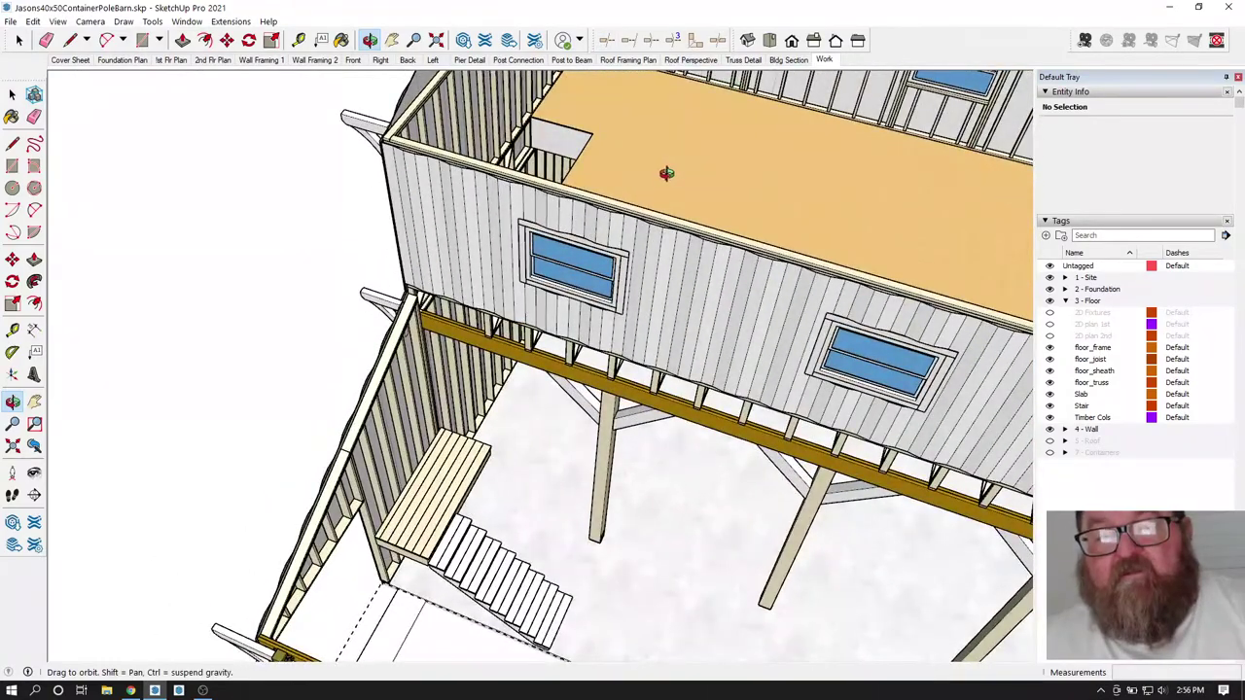
{"action": "left_click_drag", "start_coordinate": [510, 361], "coordinate": [357, 210]}
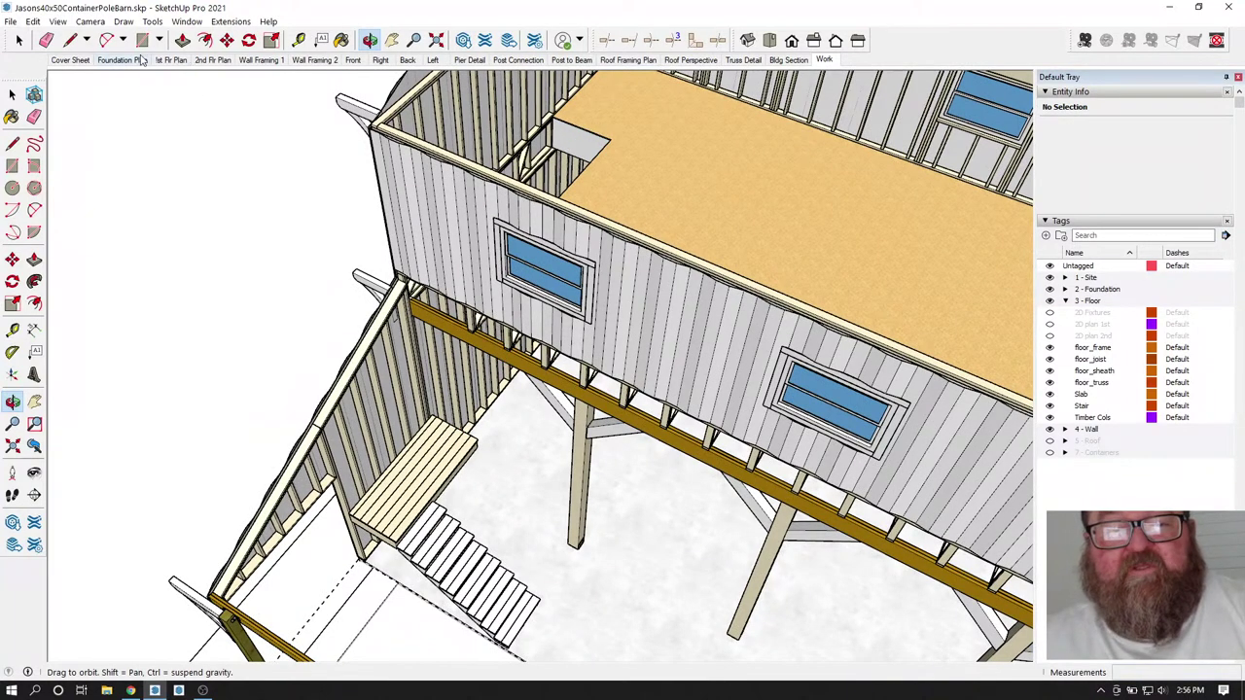
- Start a line from the deck-board corner at the landing's far end, beside the stud wall
{"action": "left_click", "coordinate": [70, 40]}
{"action": "scroll", "coordinate": [460, 440], "scroll_direction": "up", "scroll_amount": 8}
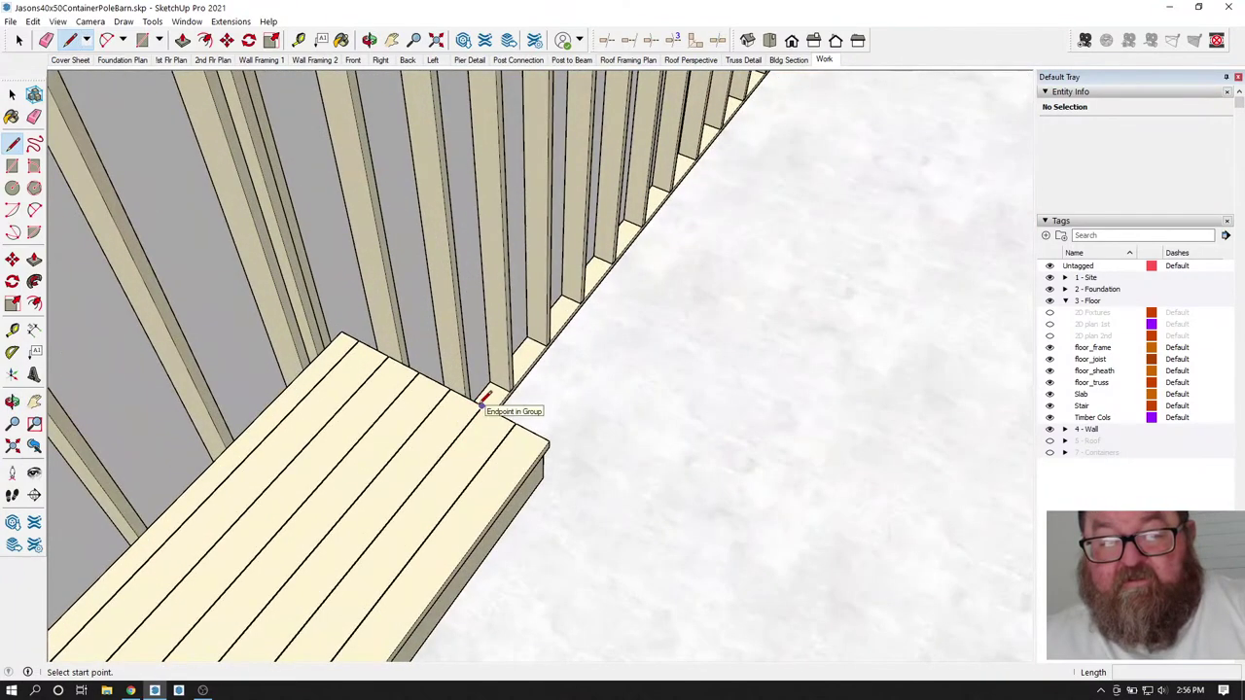
{"action": "left_click", "coordinate": [479, 406]}
{"action": "scroll", "coordinate": [481, 414], "scroll_direction": "down", "scroll_amount": 8}
{"action": "scroll", "coordinate": [498, 486], "scroll_direction": "down", "scroll_amount": 3}
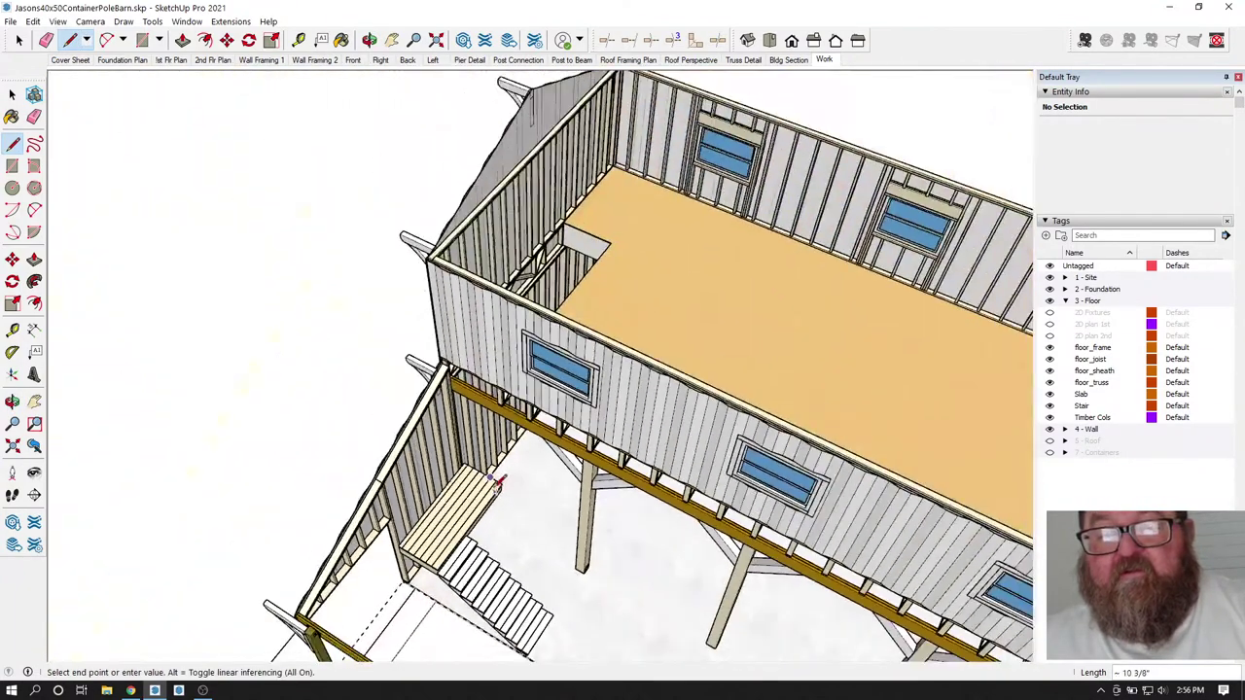
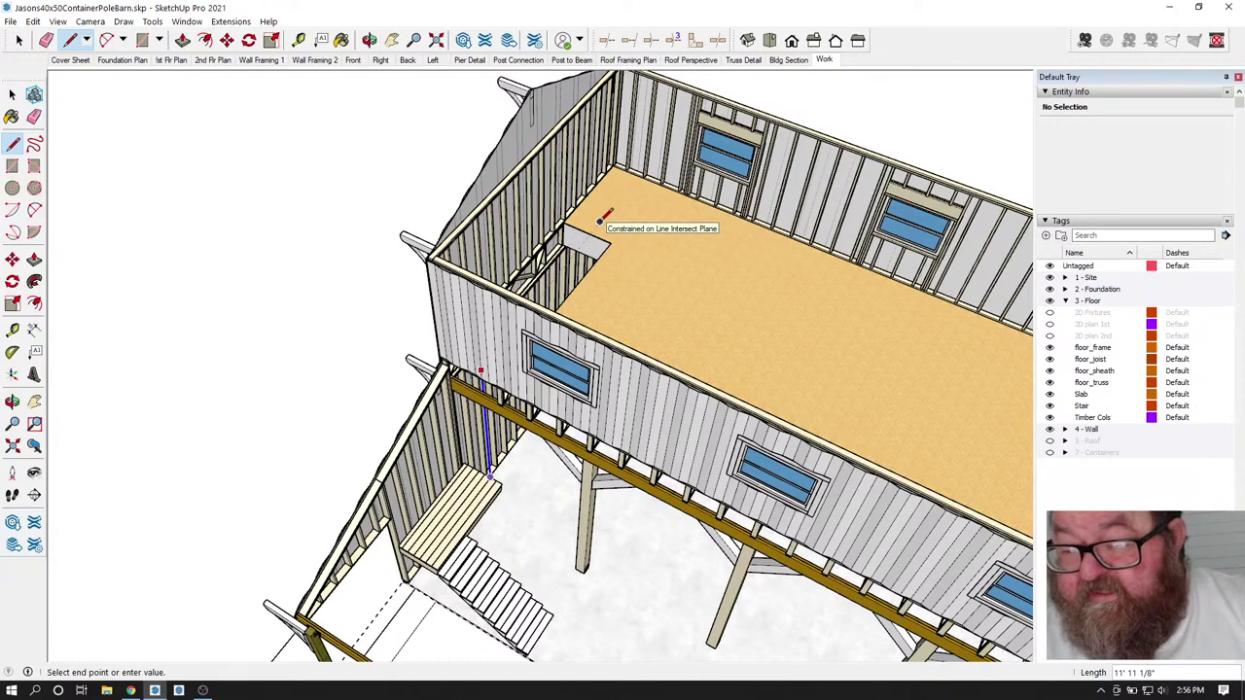
- Abandon the line and set a straight Instant Stair's overall height and Flight 1 height to 11' 11 1/8"
{"action": "key", "text": "Escape"}
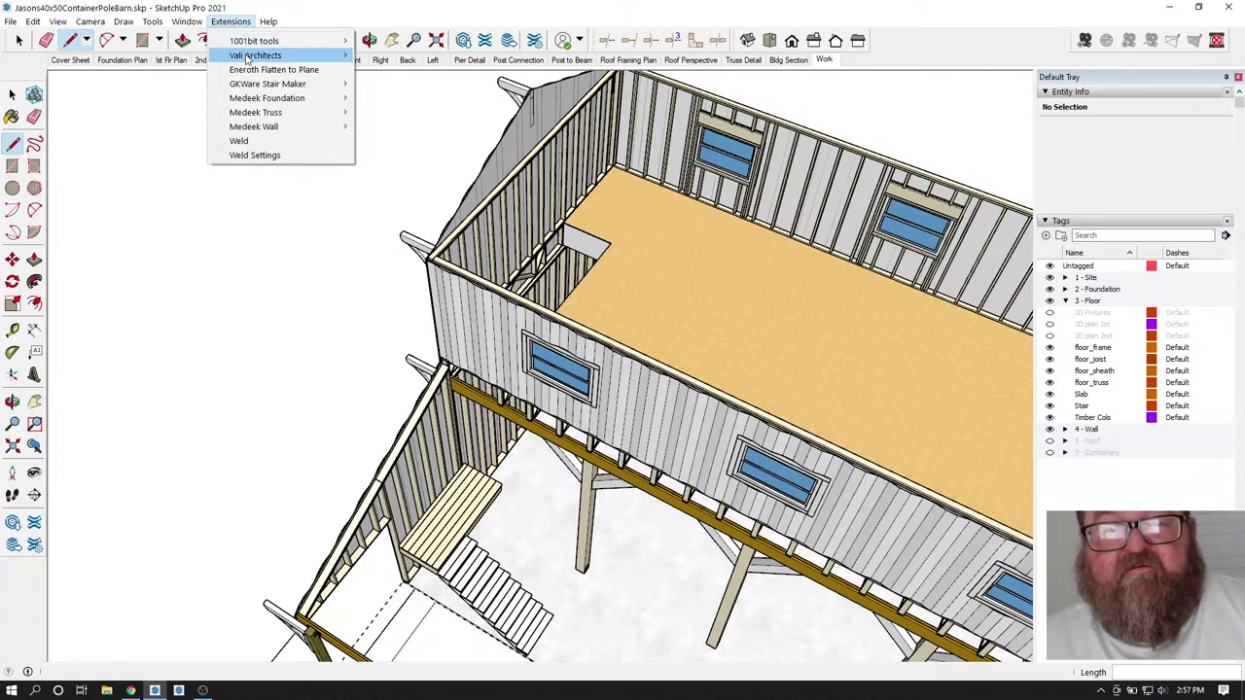
{"action": "mouse_move", "coordinate": [248, 59]}
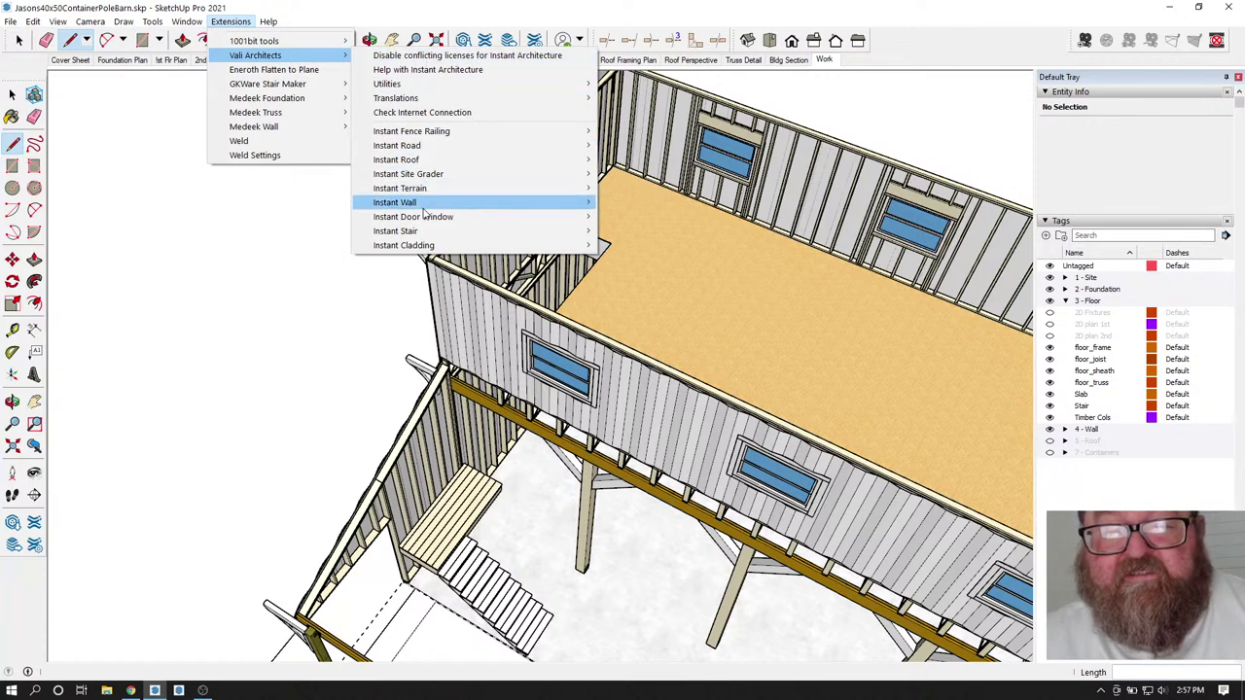
{"action": "mouse_move", "coordinate": [421, 230]}
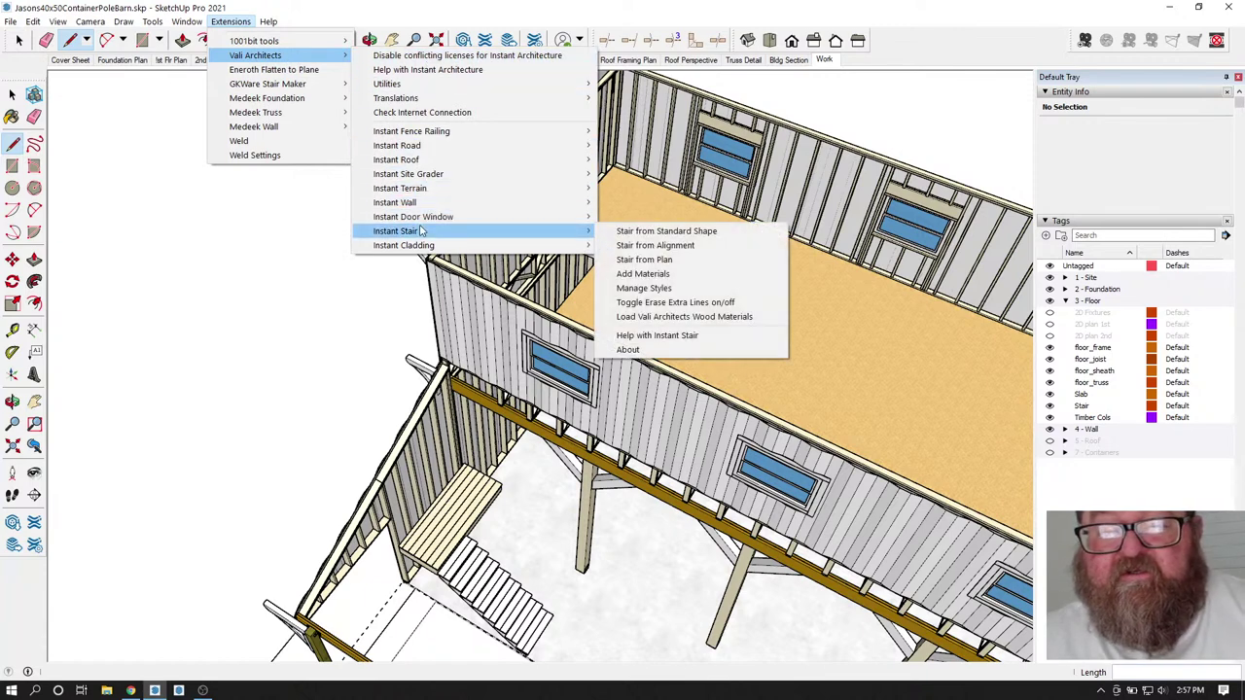
{"action": "left_click", "coordinate": [619, 230]}
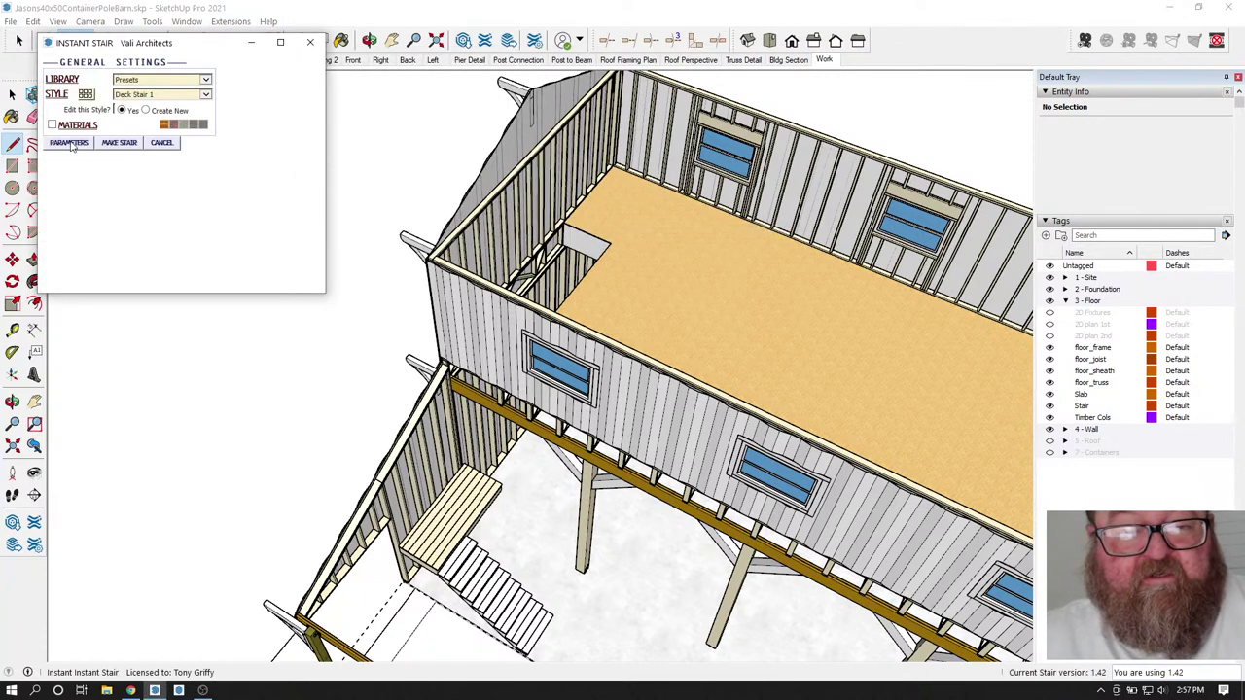
{"action": "left_click", "coordinate": [69, 143]}
{"action": "scroll", "coordinate": [277, 216], "scroll_direction": "down", "scroll_amount": 2}
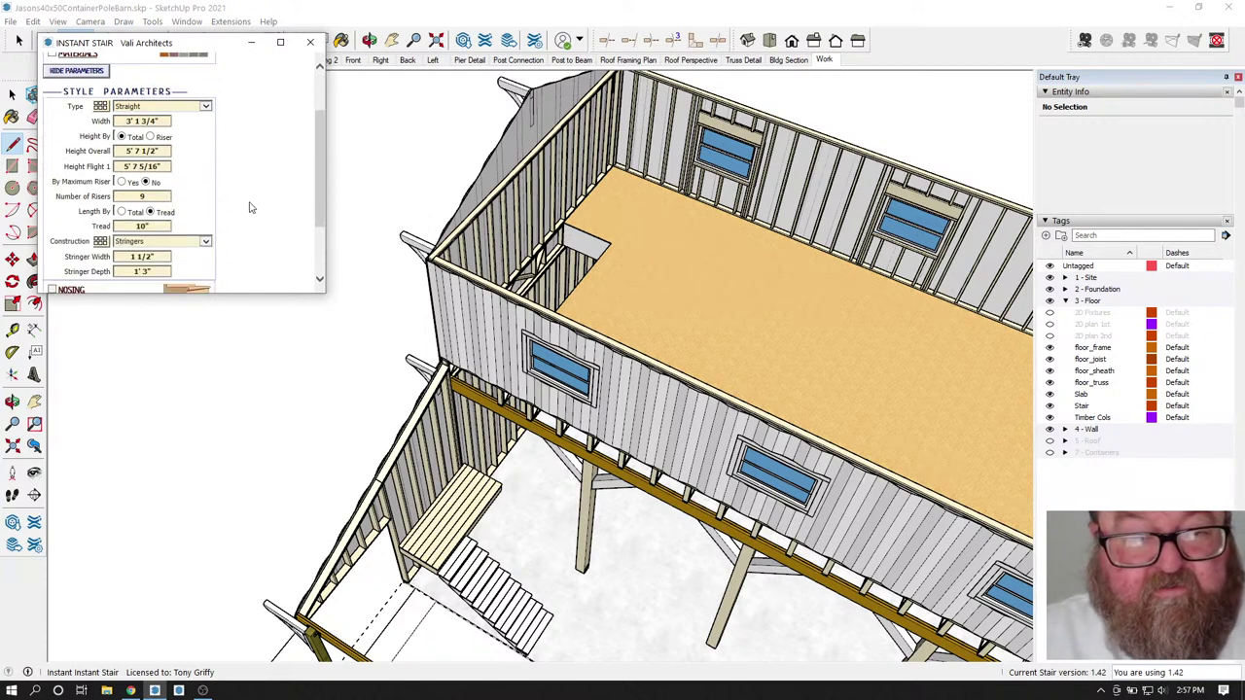
{"action": "left_click_drag", "start_coordinate": [170, 149], "coordinate": [97, 150]}
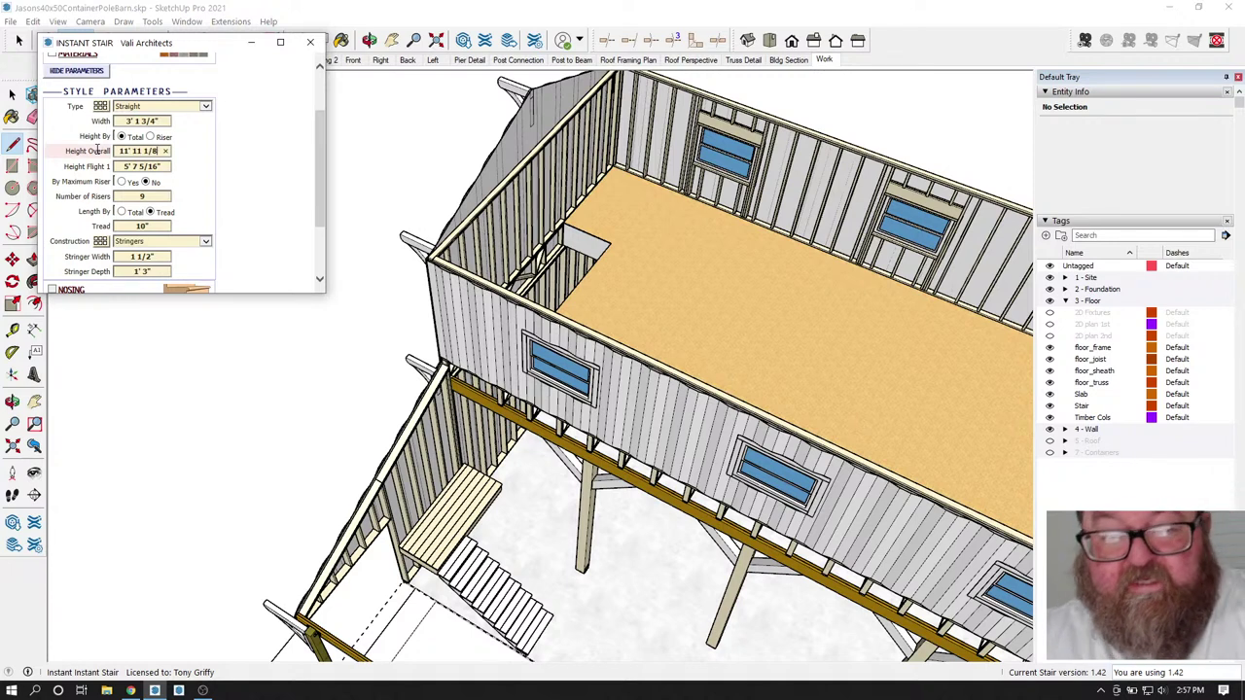
{"action": "left_click", "coordinate": [169, 166]}
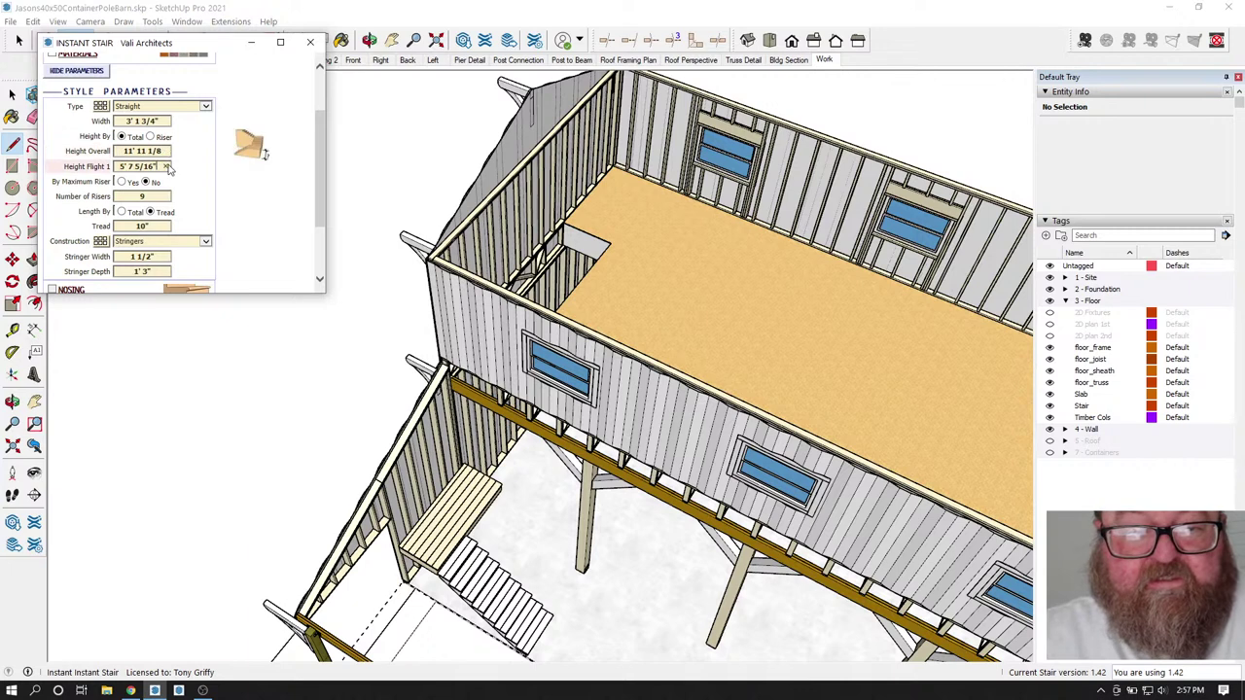
{"action": "left_click_drag", "start_coordinate": [160, 166], "coordinate": [110, 166]}
{"action": "type", "text": "11' 11 1/8"}
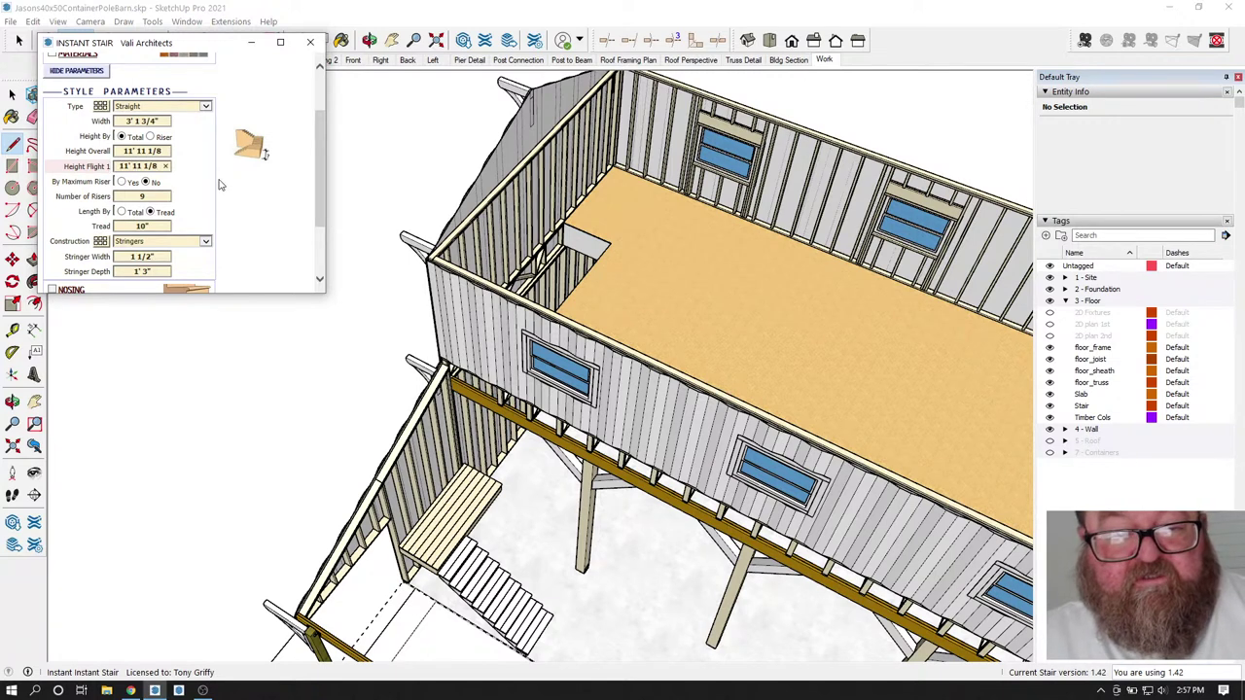
- Generate the stair with 9 risers and try it out over the landing
{"action": "left_click", "coordinate": [156, 196]}
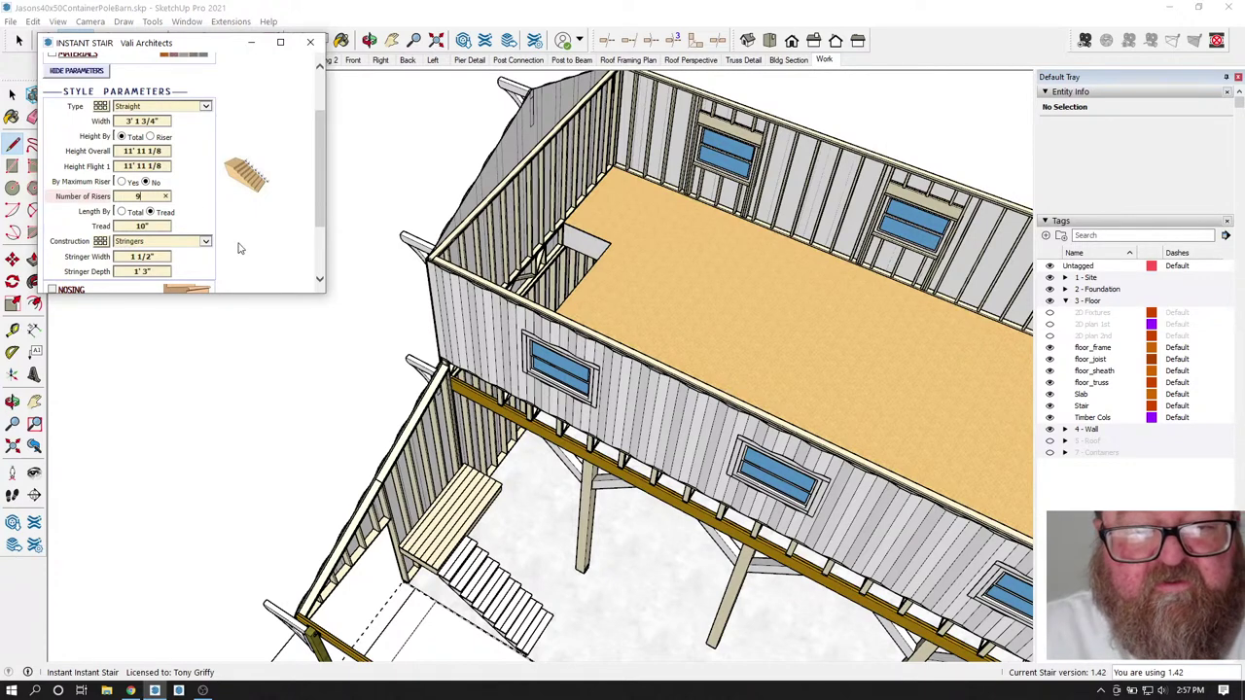
{"action": "scroll", "coordinate": [256, 249], "scroll_direction": "down", "scroll_amount": 3}
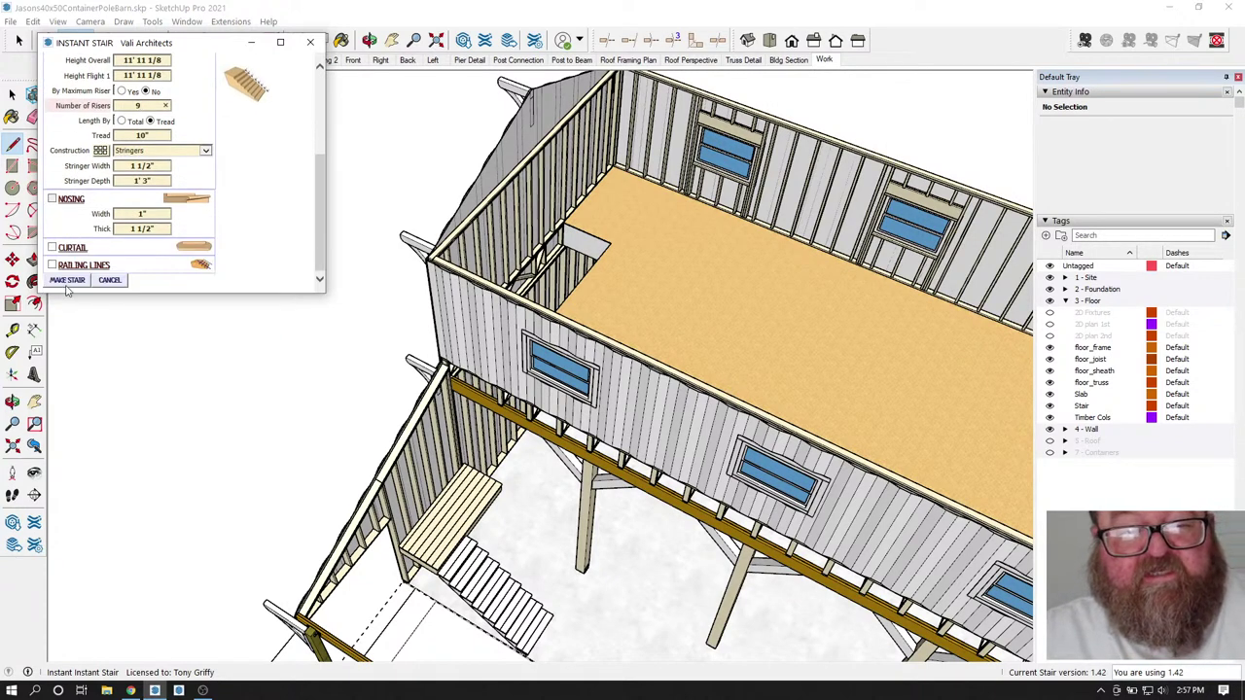
{"action": "left_click", "coordinate": [67, 281]}
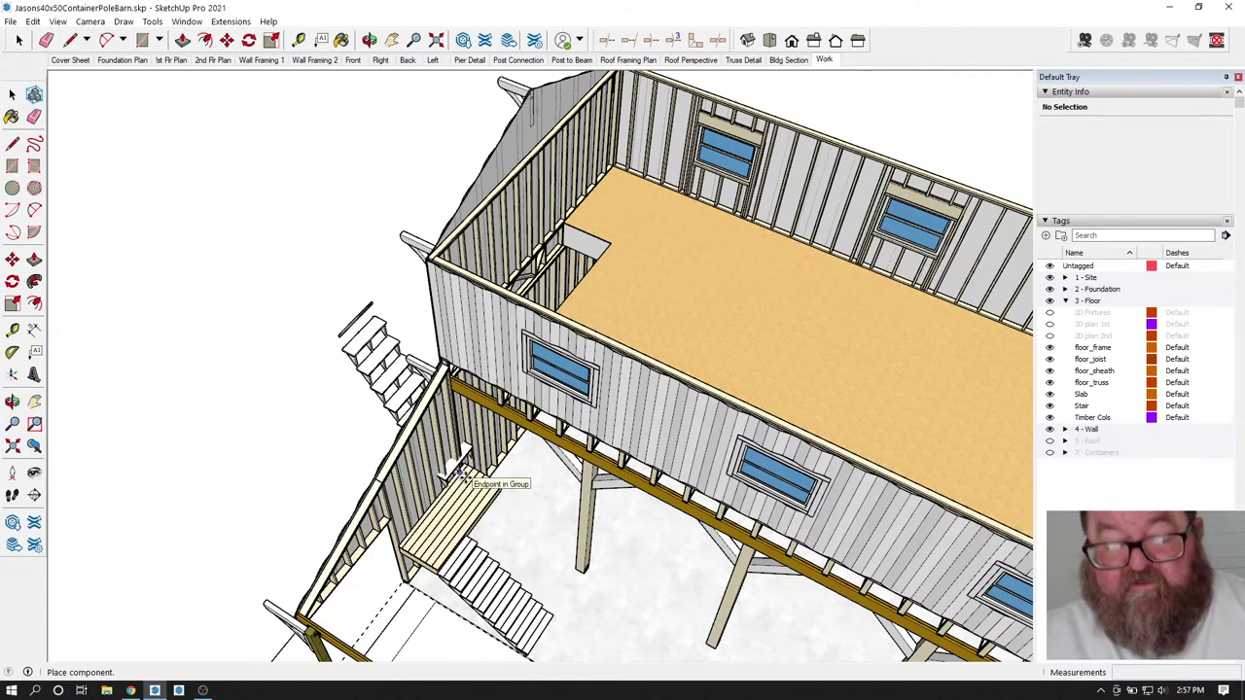
{"action": "key", "text": "Escape"}
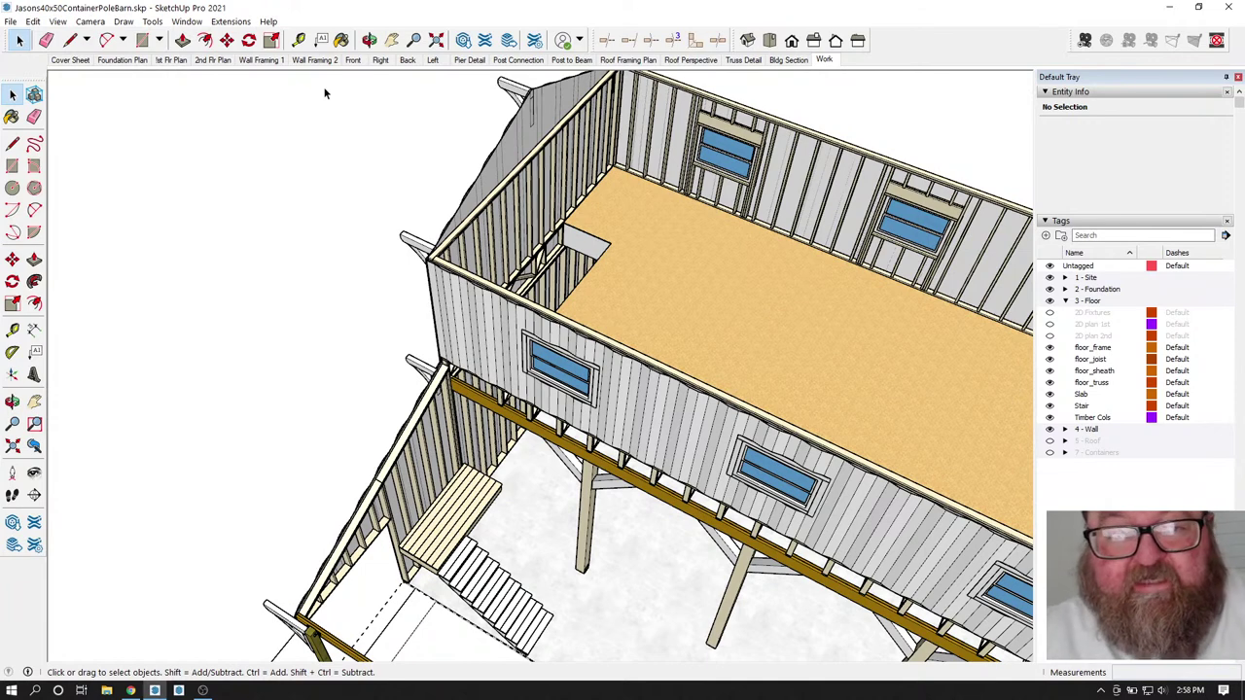
- Generate the straight Instant Stair again with 19 risers and place it at the landing's far end
{"action": "left_click", "coordinate": [230, 22]}
{"action": "mouse_move", "coordinate": [243, 55]}
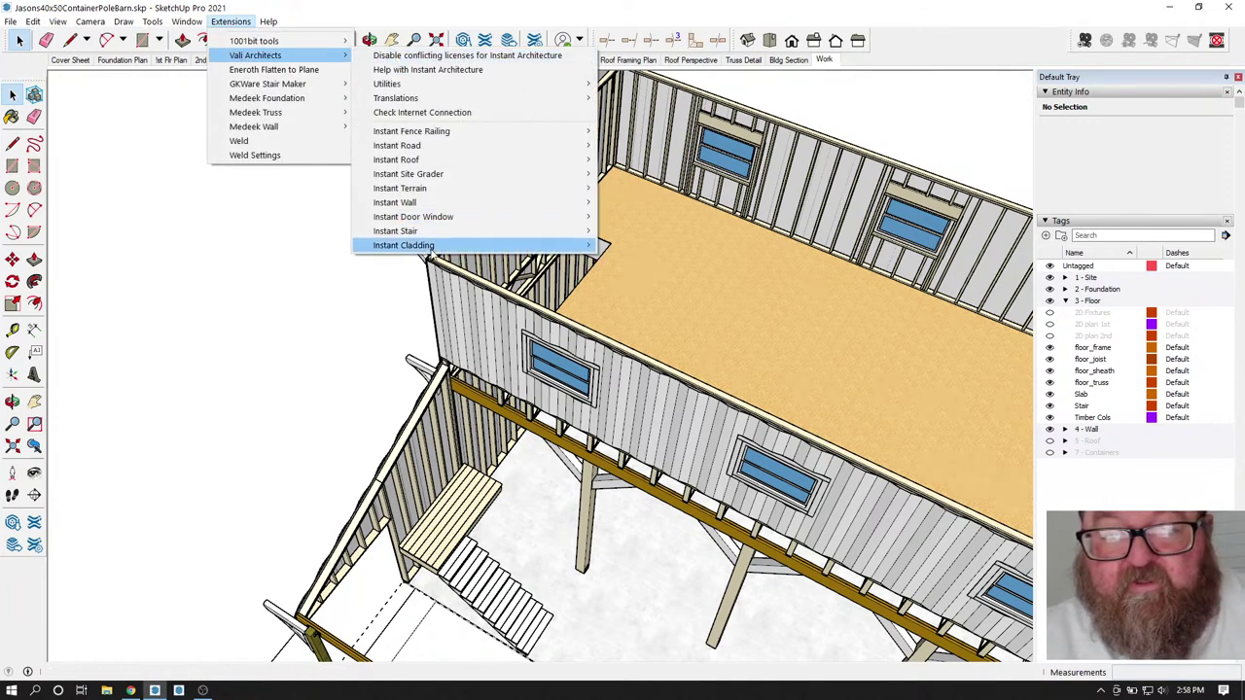
{"action": "mouse_move", "coordinate": [438, 232]}
{"action": "left_click", "coordinate": [665, 232]}
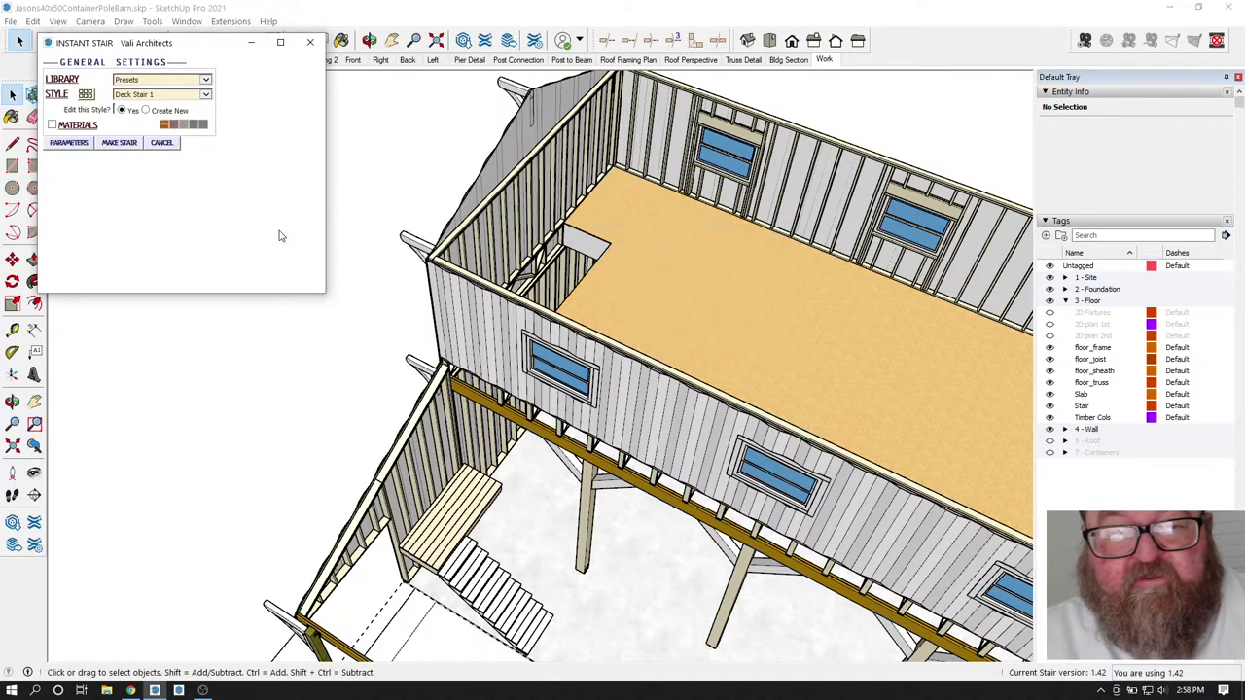
{"action": "left_click", "coordinate": [79, 145]}
{"action": "scroll", "coordinate": [268, 241], "scroll_direction": "down", "scroll_amount": 3}
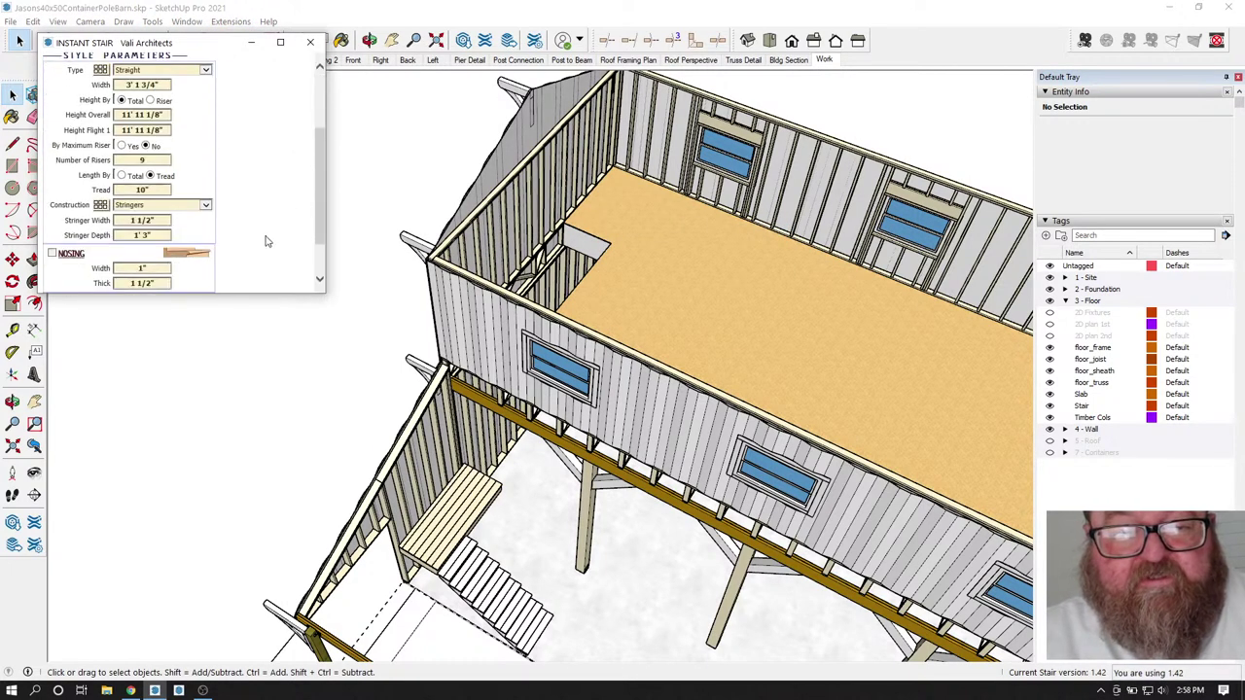
{"action": "left_click", "coordinate": [142, 160]}
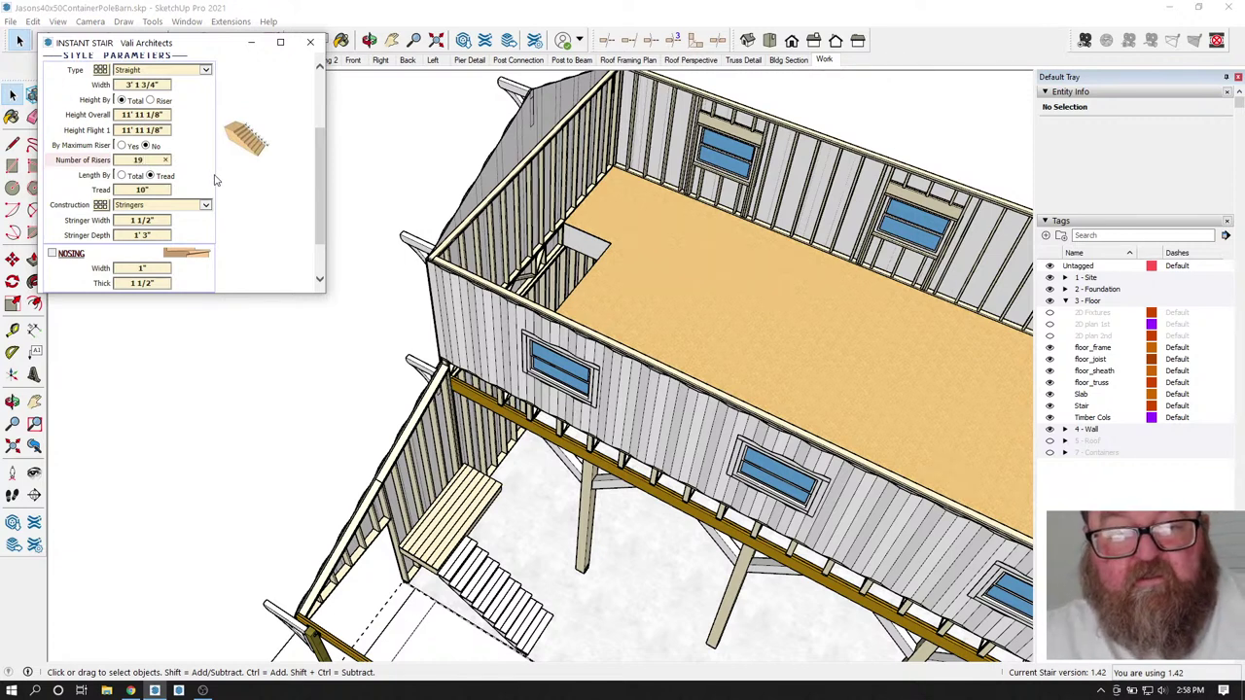
{"action": "scroll", "coordinate": [260, 210], "scroll_direction": "down", "scroll_amount": 3}
{"action": "left_click", "coordinate": [66, 280]}
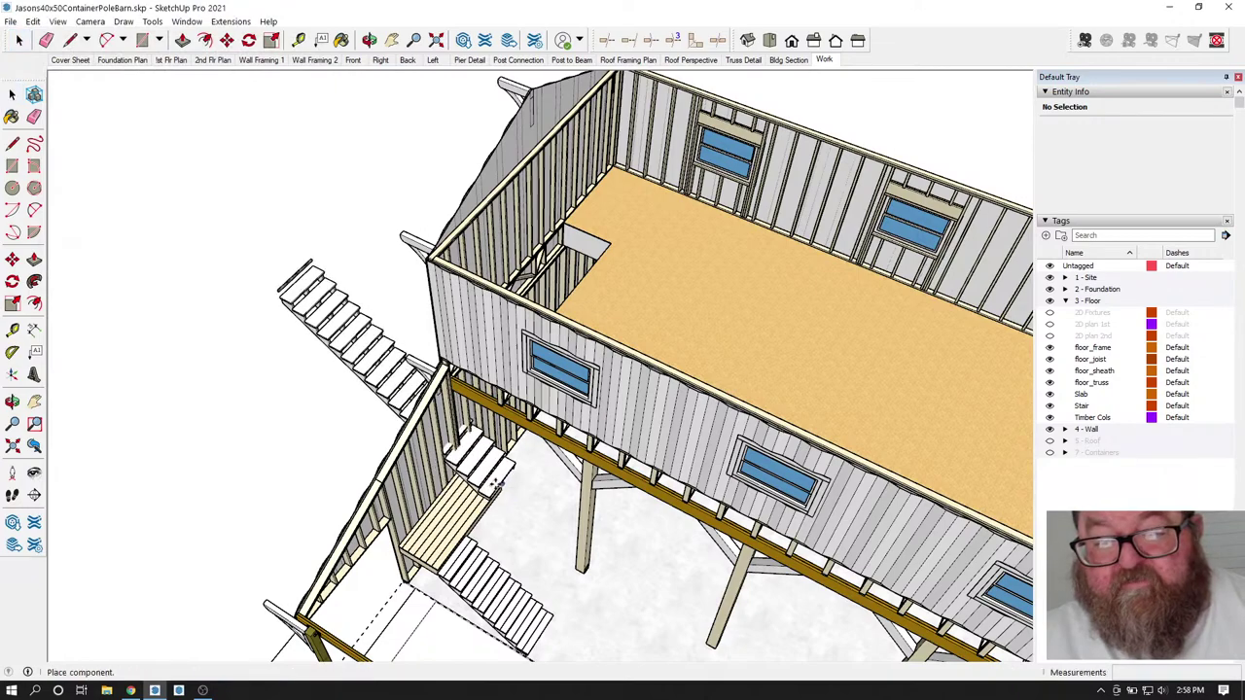
{"action": "left_click", "coordinate": [491, 484]}
{"action": "scroll", "coordinate": [491, 484], "scroll_direction": "up", "scroll_amount": 8}
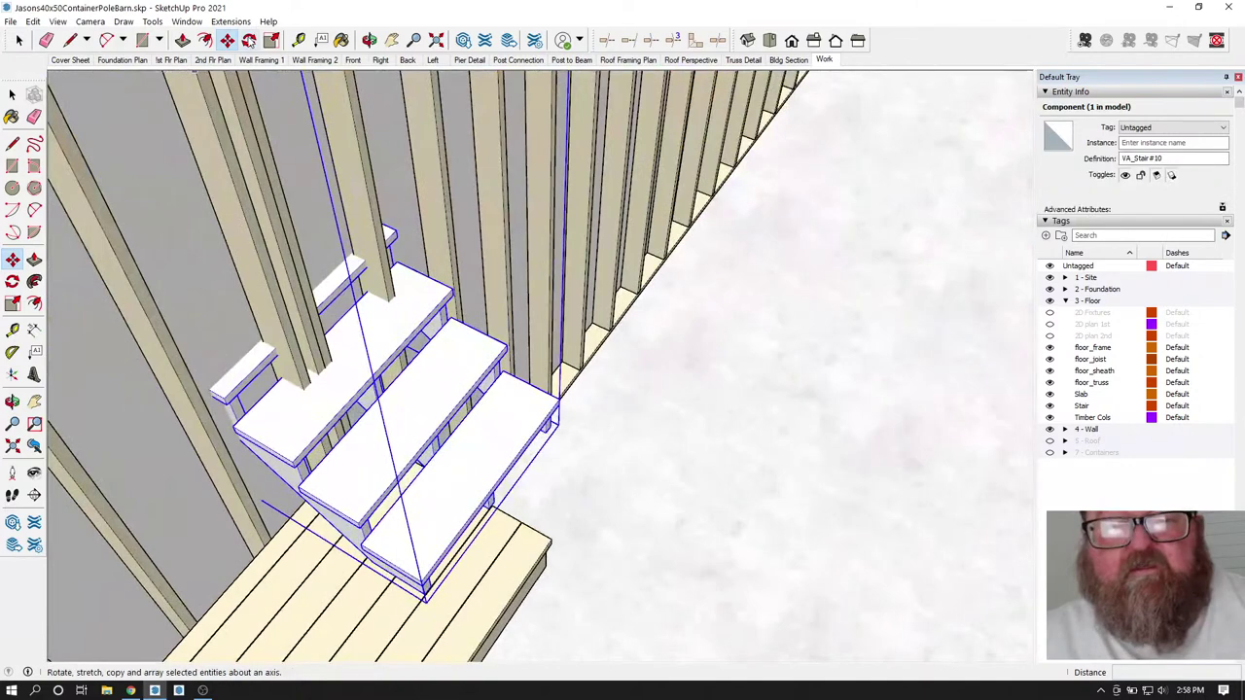
- Rotate the new stair so it climbs along the stud wall from the end of the landing
{"action": "left_click", "coordinate": [249, 40]}
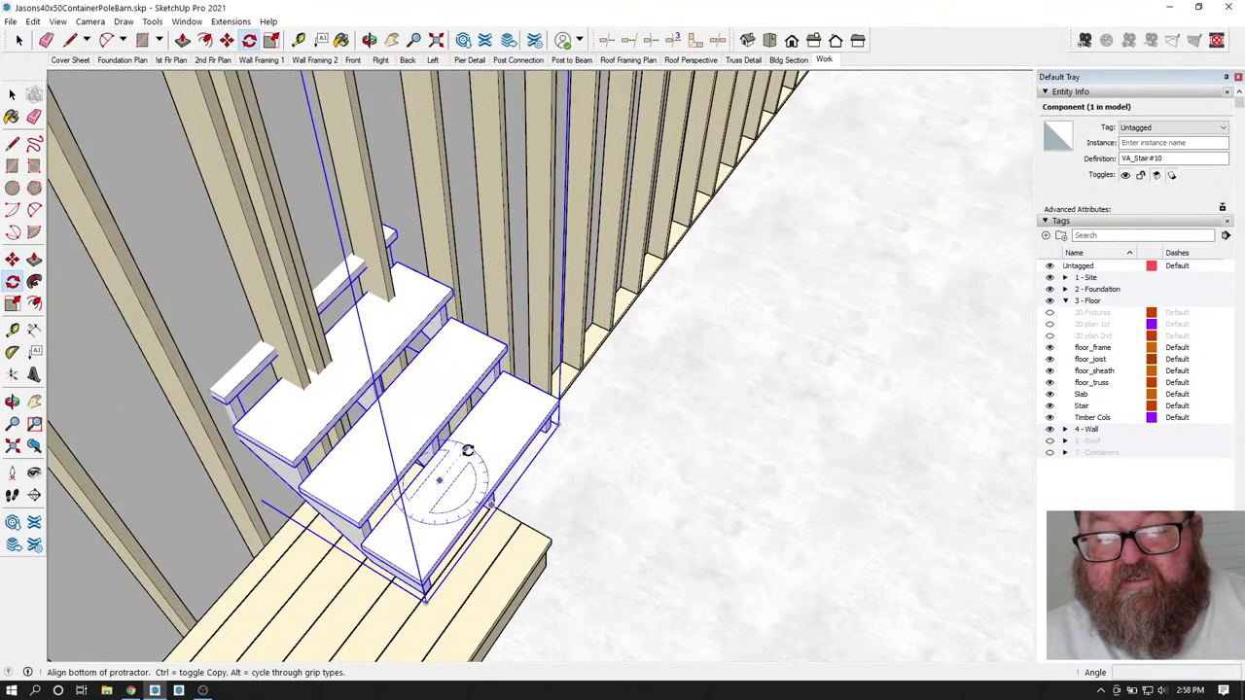
{"action": "left_click", "coordinate": [468, 450]}
{"action": "left_click", "coordinate": [483, 511]}
{"action": "scroll", "coordinate": [540, 427], "scroll_direction": "down", "scroll_amount": 1}
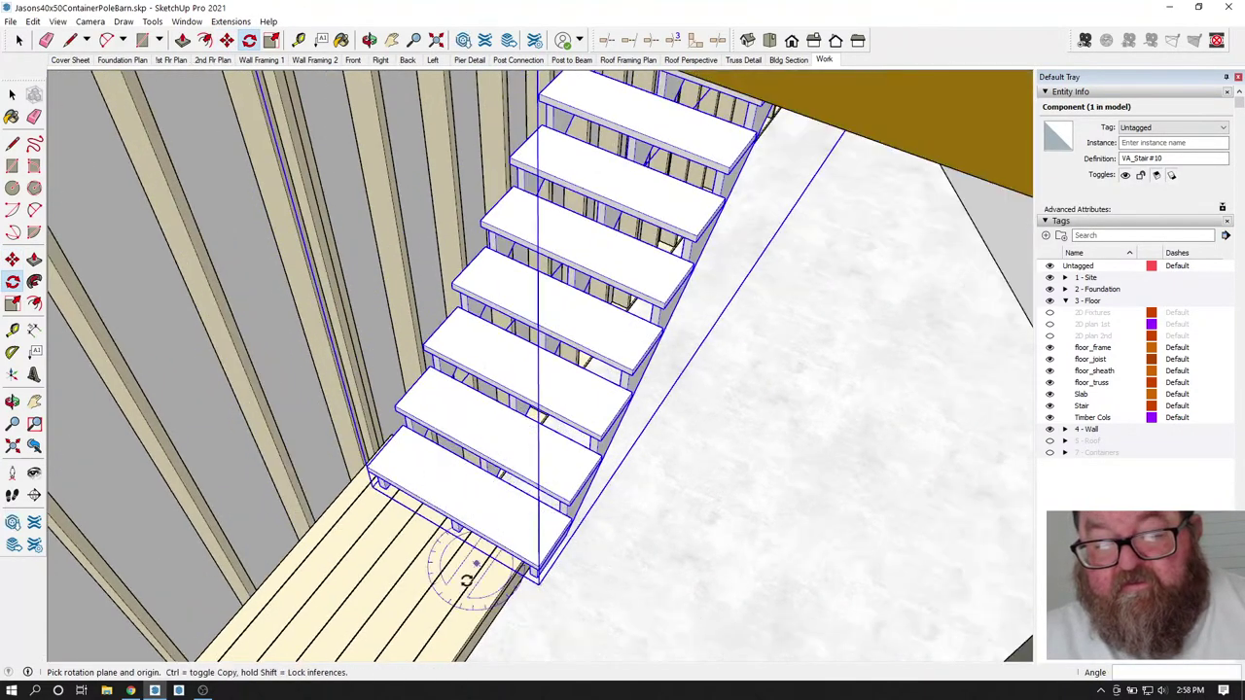
{"action": "scroll", "coordinate": [461, 598], "scroll_direction": "up", "scroll_amount": 5}
- Move the stair about 3 3/8" so the foot of its outer stringer meets the landing's outer edge
{"action": "key", "text": "m"}
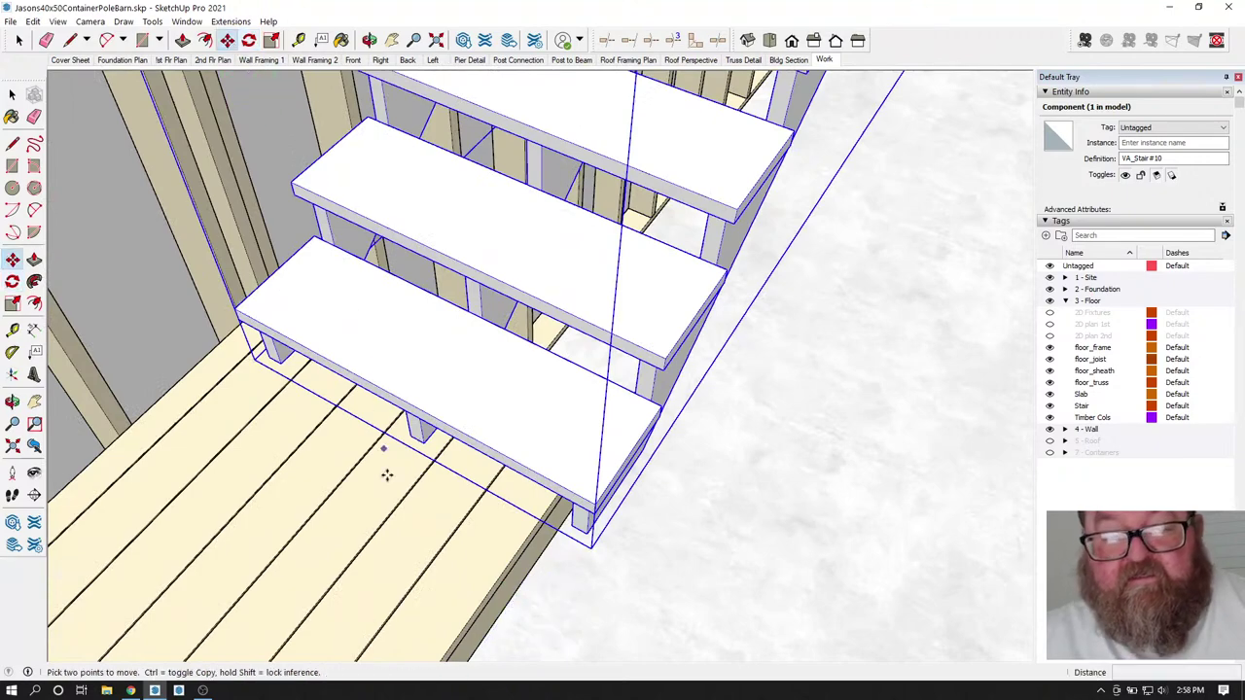
{"action": "scroll", "coordinate": [466, 591], "scroll_direction": "up", "scroll_amount": 3}
{"action": "left_click", "coordinate": [674, 487]}
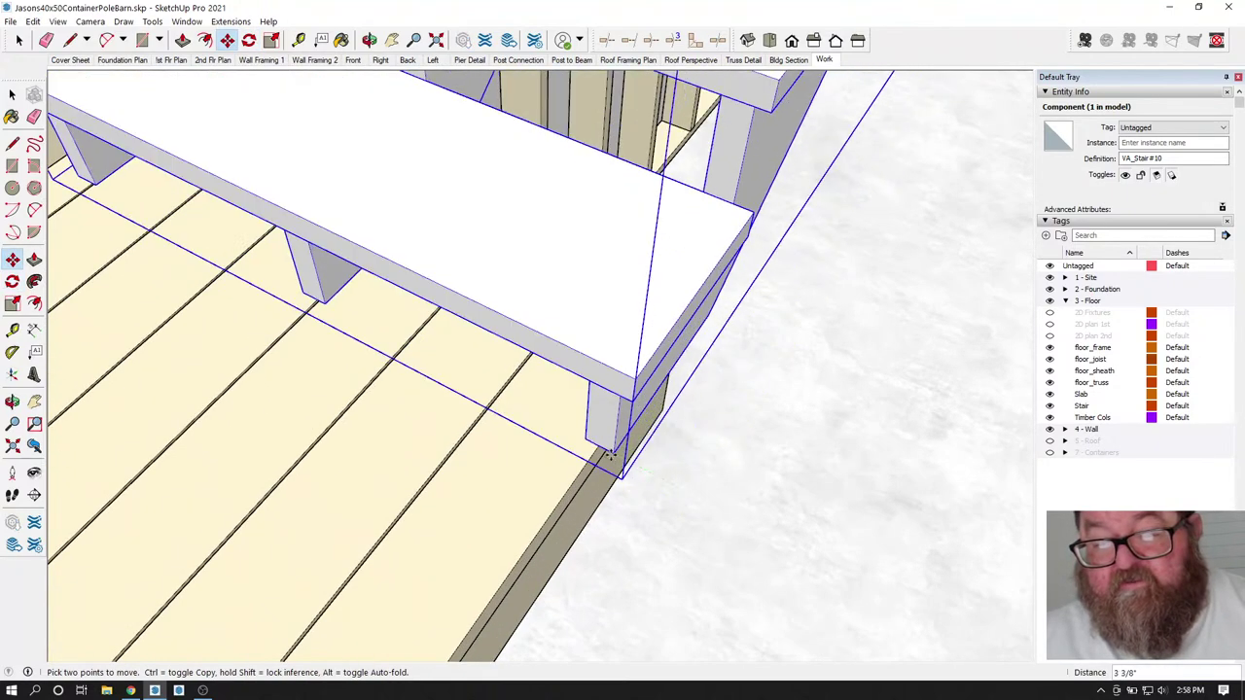
{"action": "scroll", "coordinate": [610, 570], "scroll_direction": "down", "scroll_amount": 3}
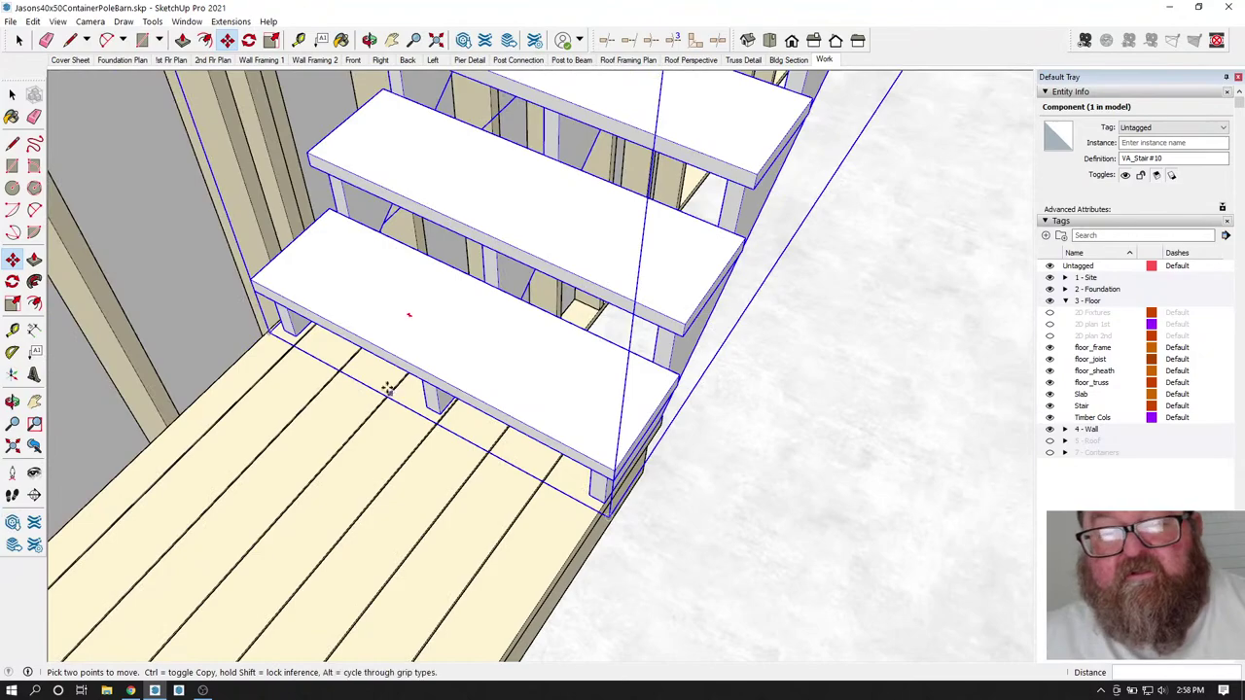
{"action": "middle_click_drag", "start_coordinate": [409, 314], "coordinate": [608, 482]}
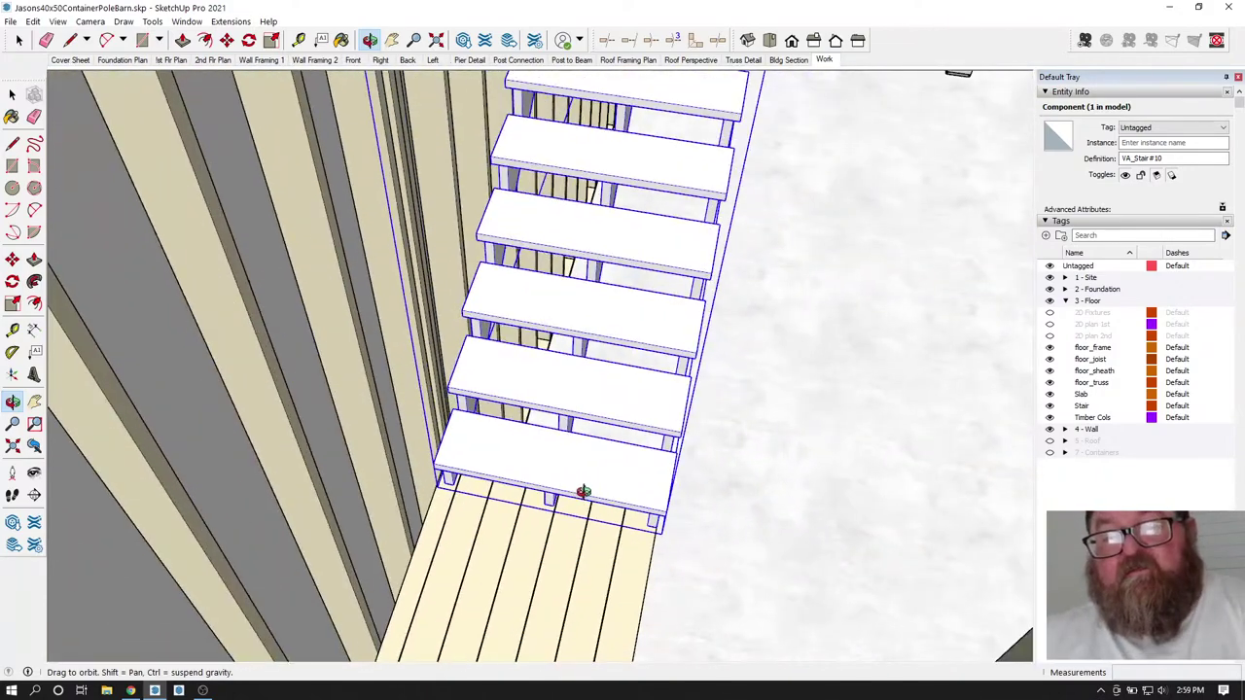
- Examine how the new stair lines up with the upper floor's opening and the landing
{"action": "scroll", "coordinate": [583, 491], "scroll_direction": "down", "scroll_amount": 8}
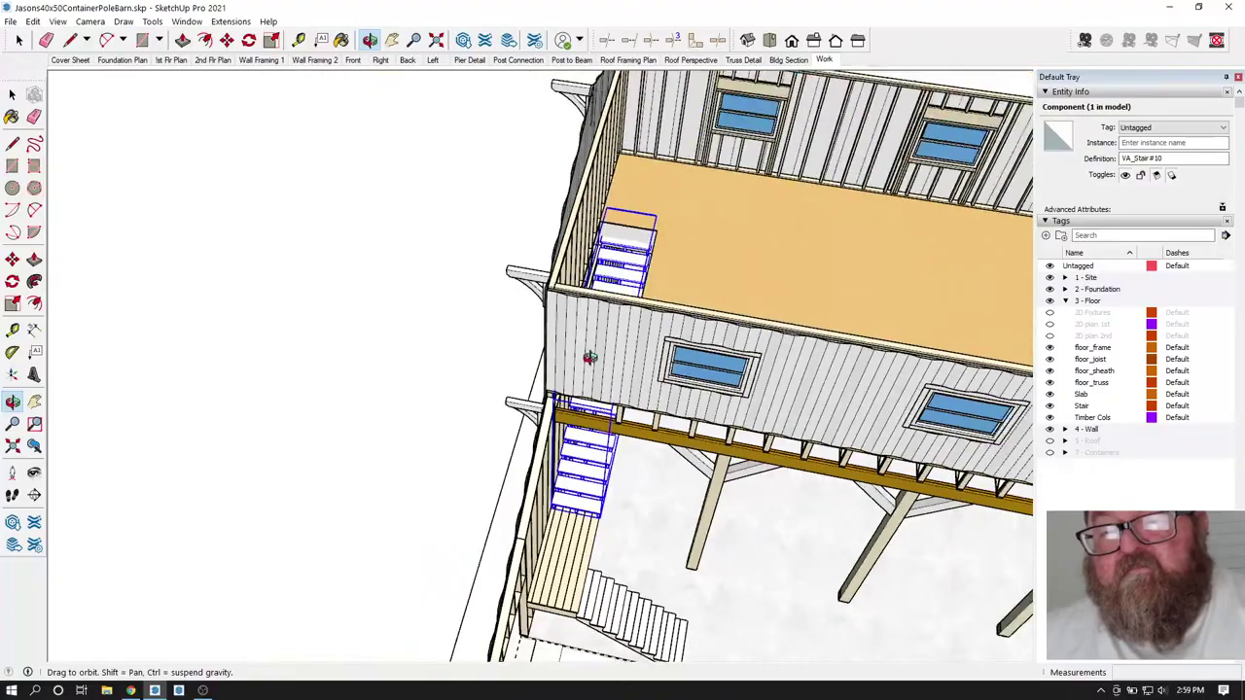
{"action": "scroll", "coordinate": [589, 313], "scroll_direction": "up", "scroll_amount": 10}
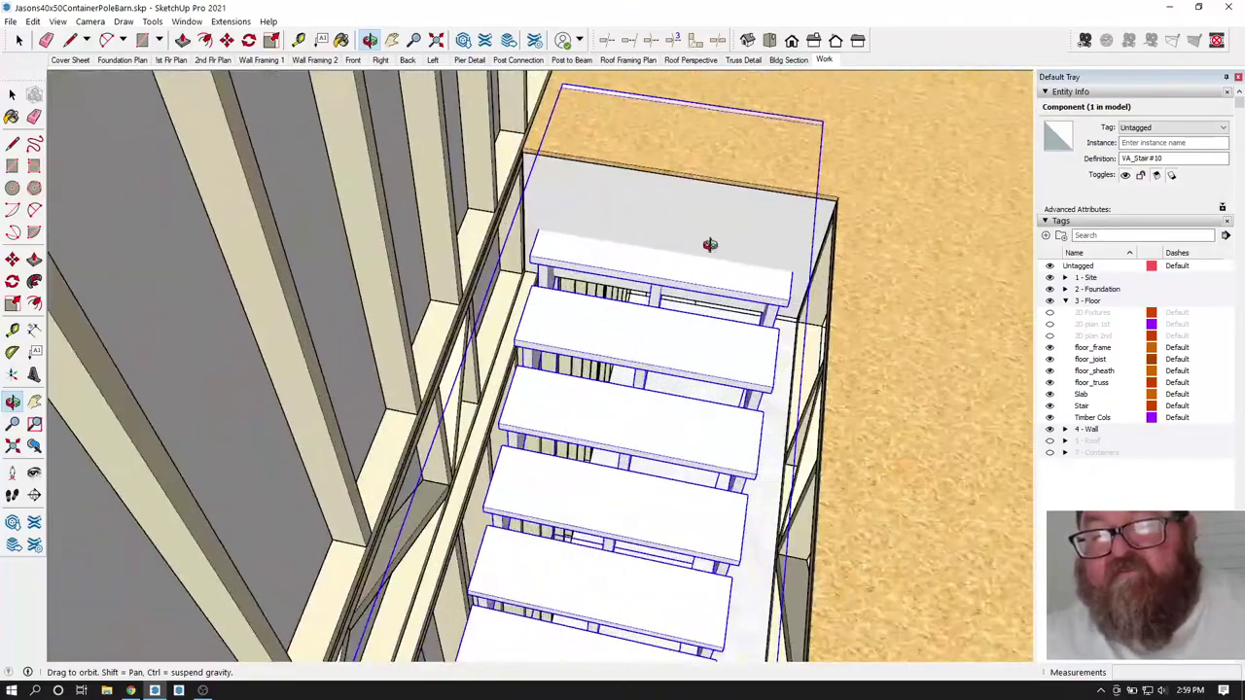
{"action": "middle_click_drag", "start_coordinate": [711, 244], "coordinate": [765, 269]}
{"action": "scroll", "coordinate": [667, 217], "scroll_direction": "down", "scroll_amount": 5}
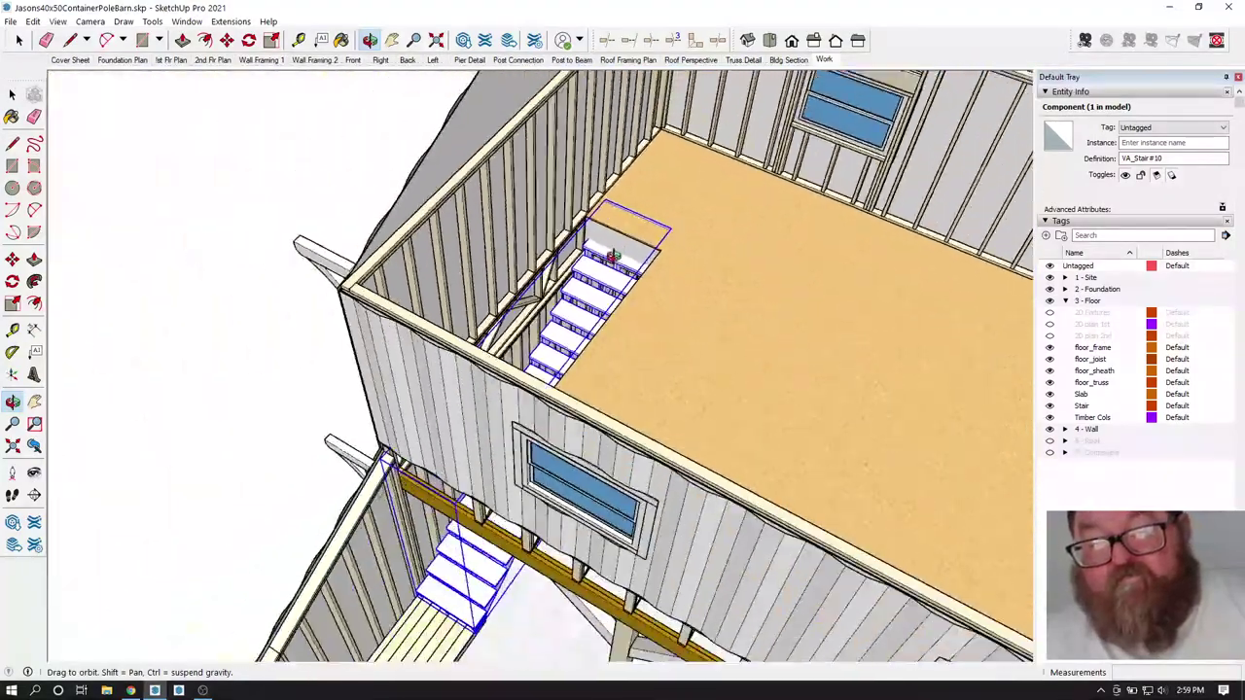
{"action": "middle_click_drag", "start_coordinate": [613, 255], "coordinate": [564, 347]}
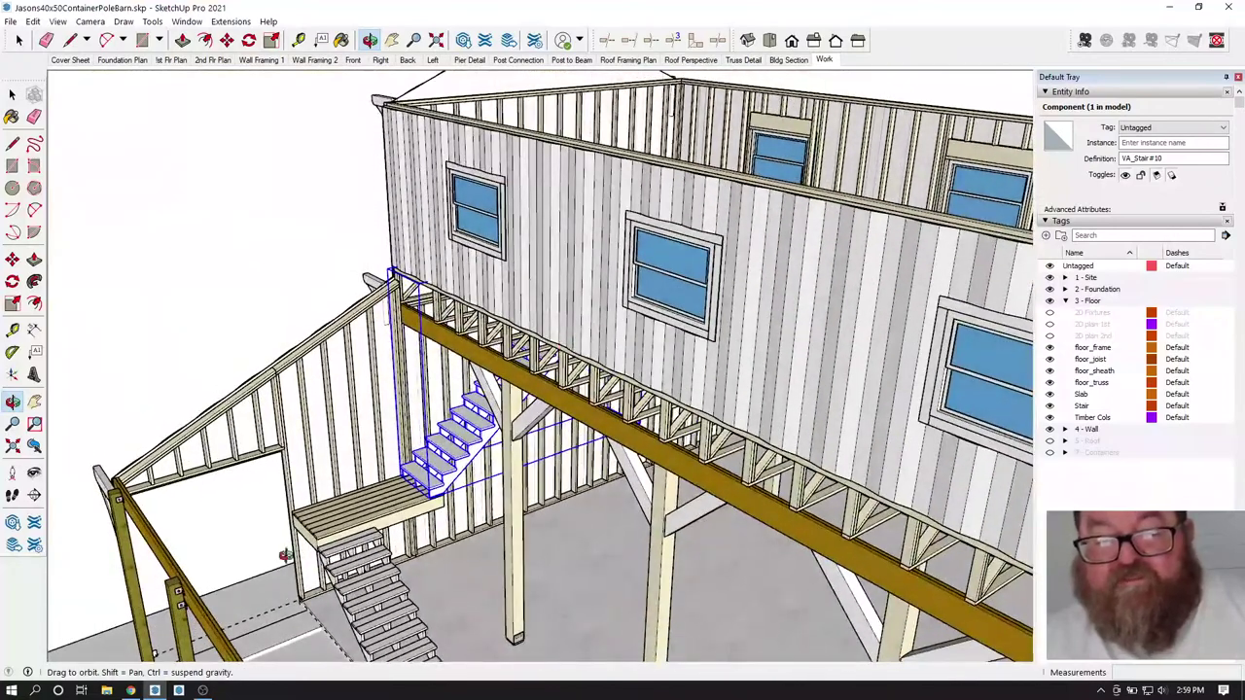
{"action": "left_click", "coordinate": [130, 690]}
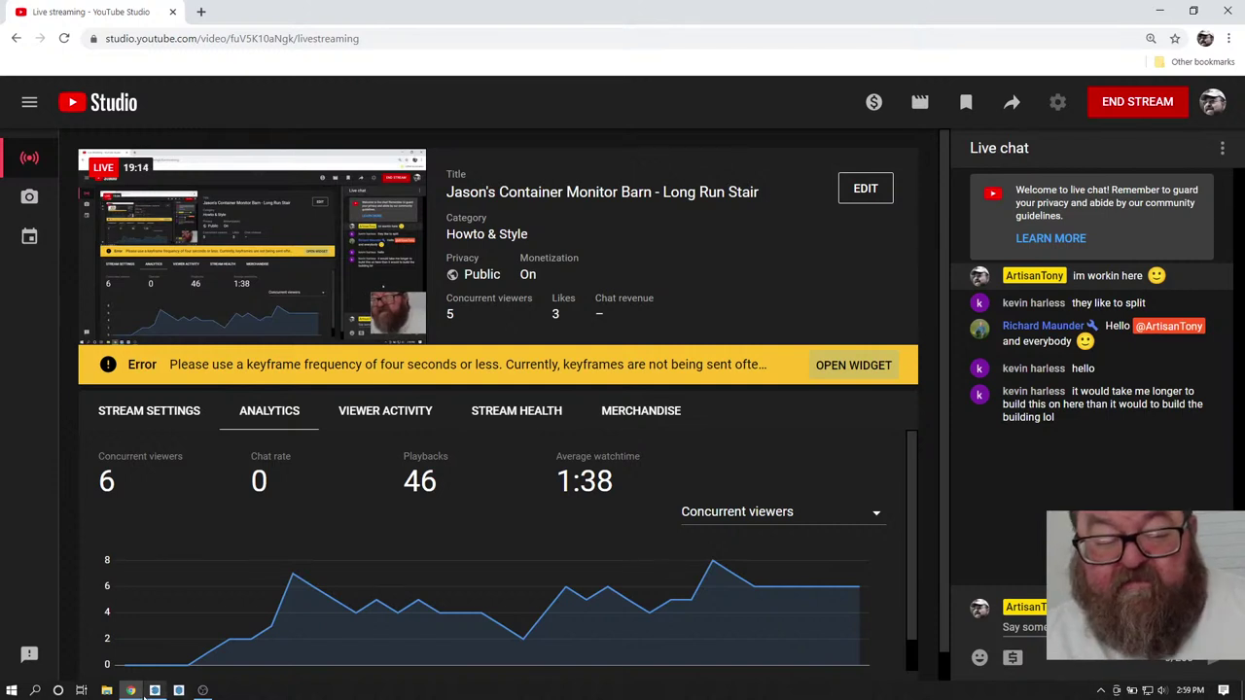
{"action": "left_click", "coordinate": [155, 690]}
- Examine the new stair's clearance beneath the upper-floor beam and trusses from ground level
{"action": "mouse_move", "coordinate": [470, 418]}
{"action": "left_mouse_down"}
{"action": "mouse_move", "coordinate": [358, 480]}
{"action": "mouse_move", "coordinate": [404, 443]}
{"action": "left_mouse_up"}
{"action": "scroll", "coordinate": [411, 520], "scroll_direction": "up", "scroll_amount": 3}
{"action": "middle_click_drag", "start_coordinate": [410, 520], "coordinate": [466, 530]}
{"action": "scroll", "coordinate": [468, 530], "scroll_direction": "down", "scroll_amount": 3}
{"action": "middle_click_drag", "start_coordinate": [559, 473], "coordinate": [450, 247]}
{"action": "scroll", "coordinate": [465, 388], "scroll_direction": "up", "scroll_amount": 4}
{"action": "scroll", "coordinate": [464, 253], "scroll_direction": "up", "scroll_amount": 1}
{"action": "scroll", "coordinate": [464, 255], "scroll_direction": "down", "scroll_amount": 3}
{"action": "middle_click_drag", "start_coordinate": [462, 315], "coordinate": [487, 466]}
{"action": "left_click_drag", "start_coordinate": [386, 208], "coordinate": [397, 211]}
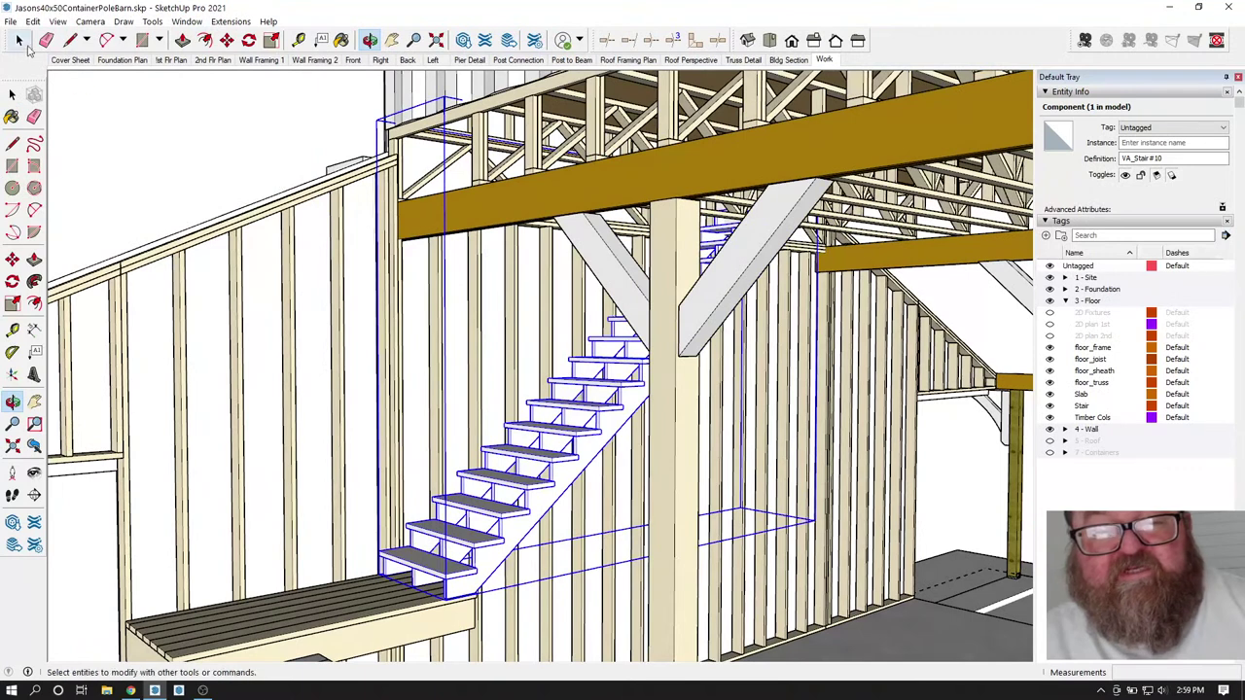
{"action": "left_click", "coordinate": [70, 40]}
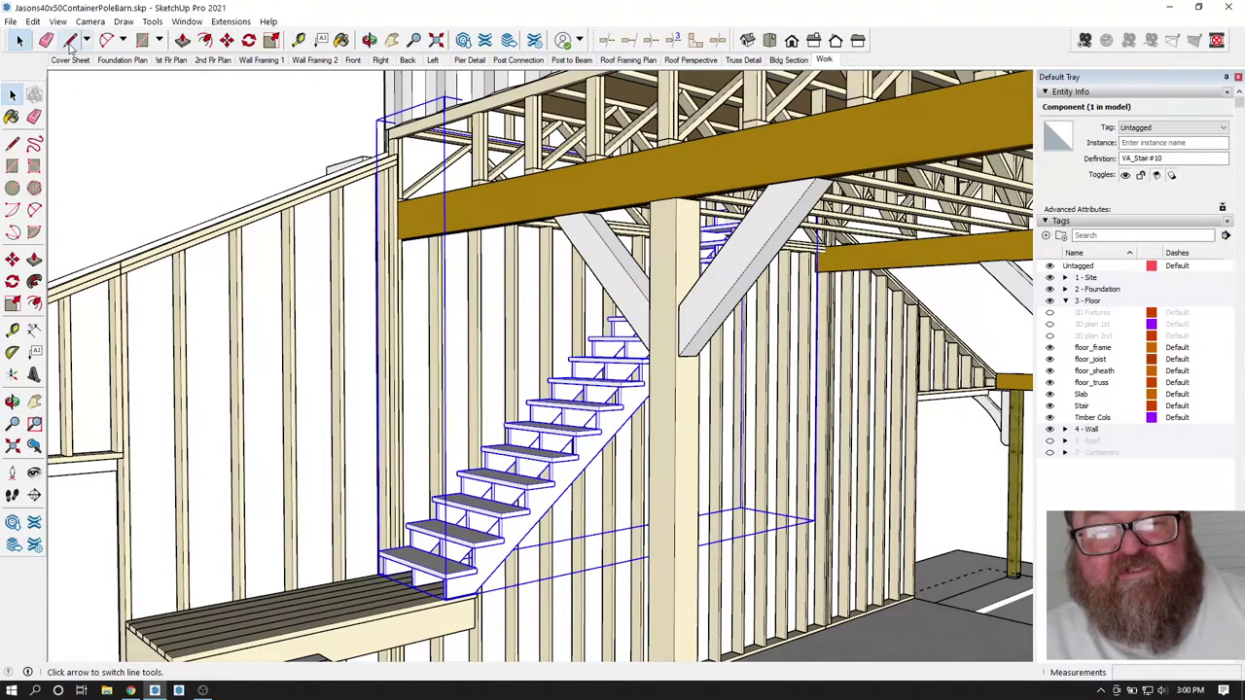
{"action": "left_click", "coordinate": [420, 235]}
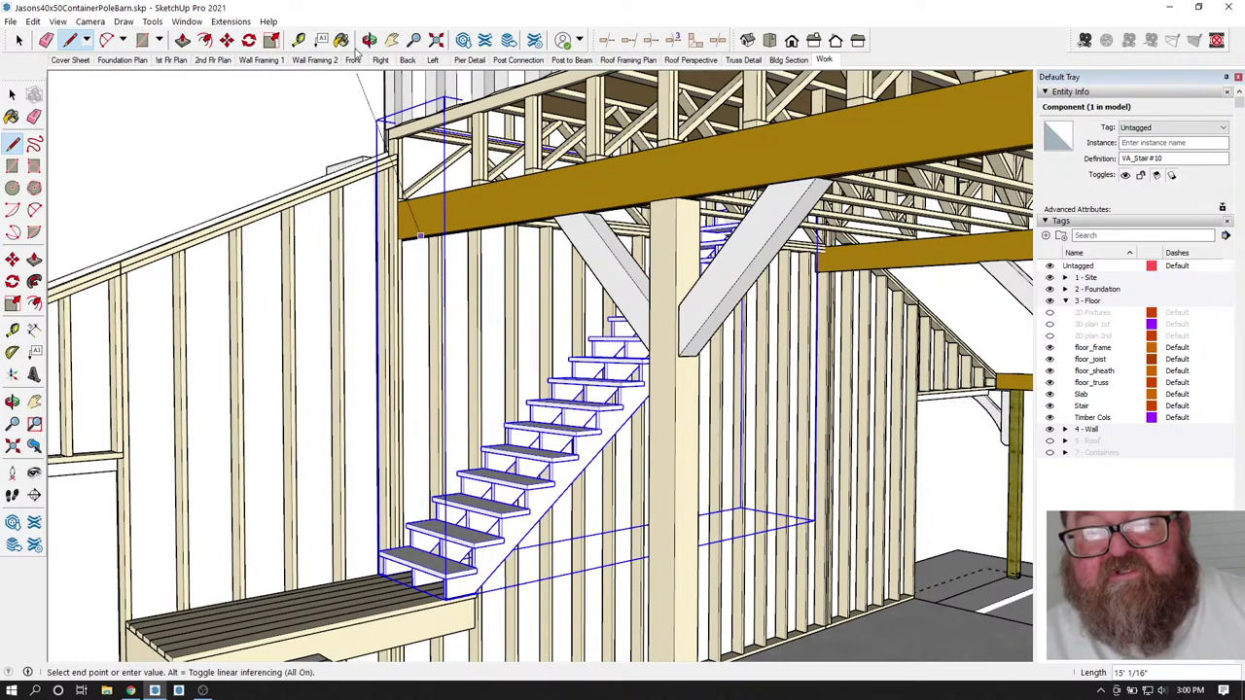
- Measure the rise between two treads near the top of the new stair inside the floor opening
{"action": "middle_click_drag", "start_coordinate": [555, 272], "coordinate": [607, 382]}
{"action": "scroll", "coordinate": [605, 382], "scroll_direction": "up", "scroll_amount": 6}
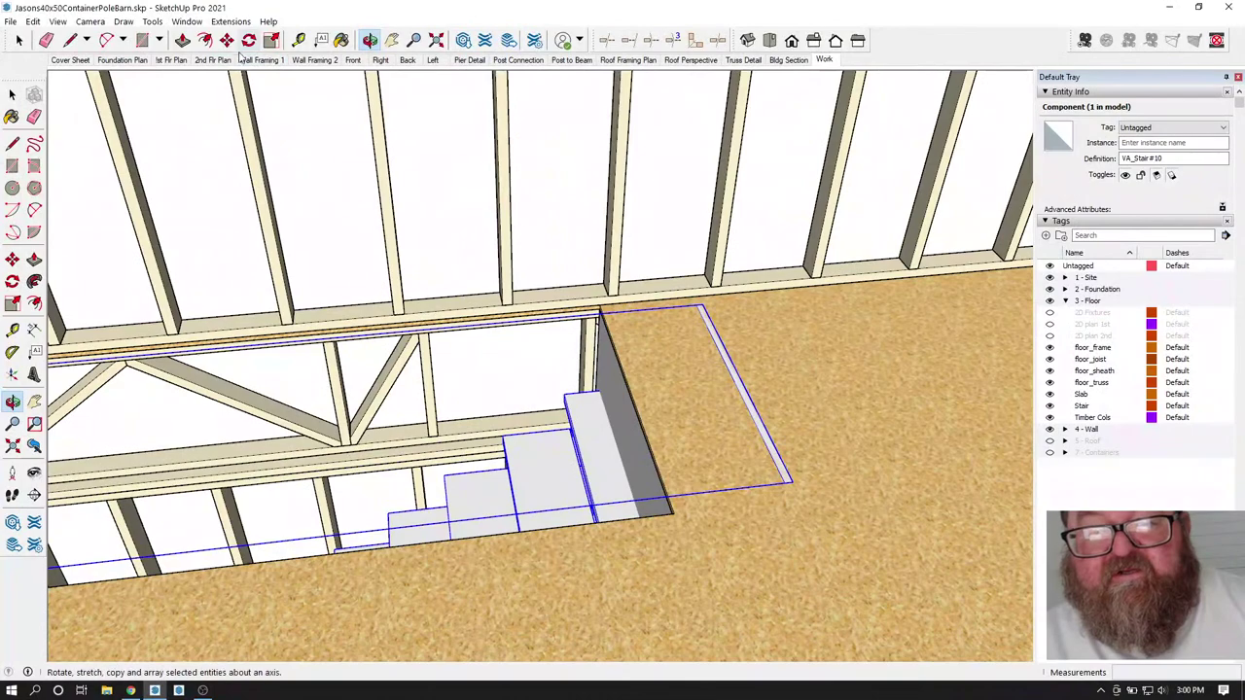
{"action": "left_click_drag", "start_coordinate": [605, 364], "coordinate": [898, 337]}
{"action": "scroll", "coordinate": [643, 550], "scroll_direction": "up", "scroll_amount": 2}
{"action": "left_click_drag", "start_coordinate": [642, 550], "coordinate": [658, 467]}
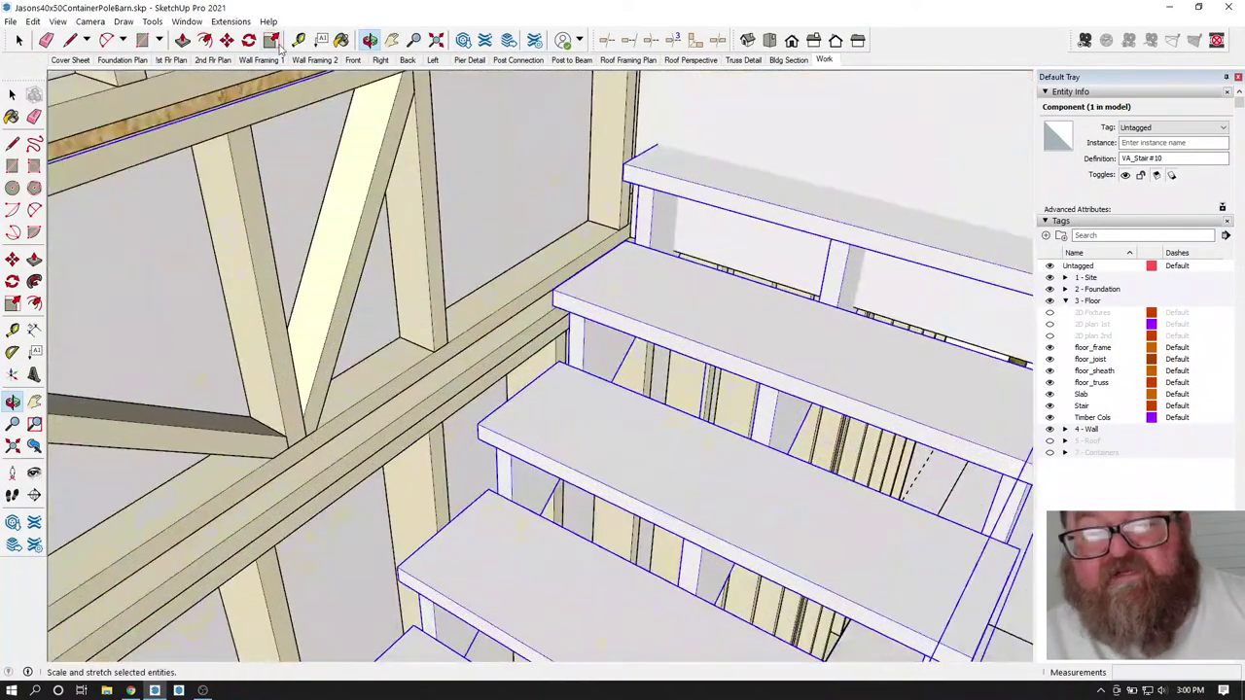
{"action": "left_click", "coordinate": [298, 40]}
{"action": "left_click", "coordinate": [766, 368]}
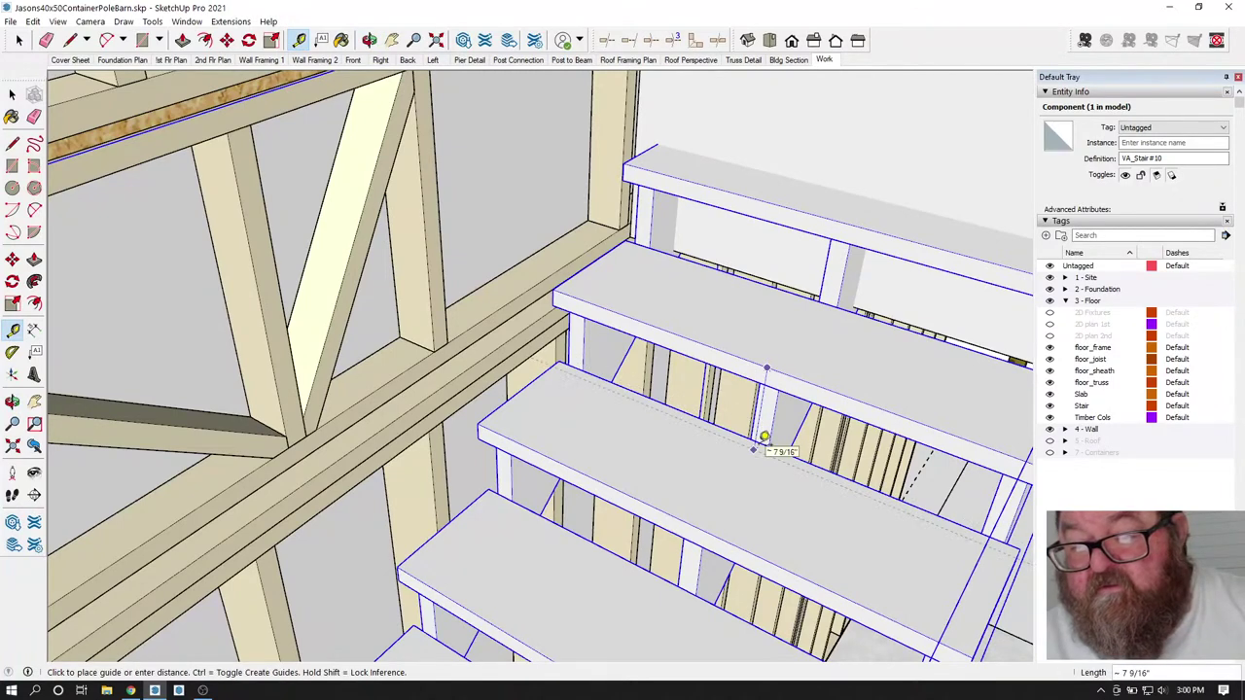
{"action": "key", "text": "Escape"}
{"action": "scroll", "coordinate": [755, 270], "scroll_direction": "down", "scroll_amount": 4}
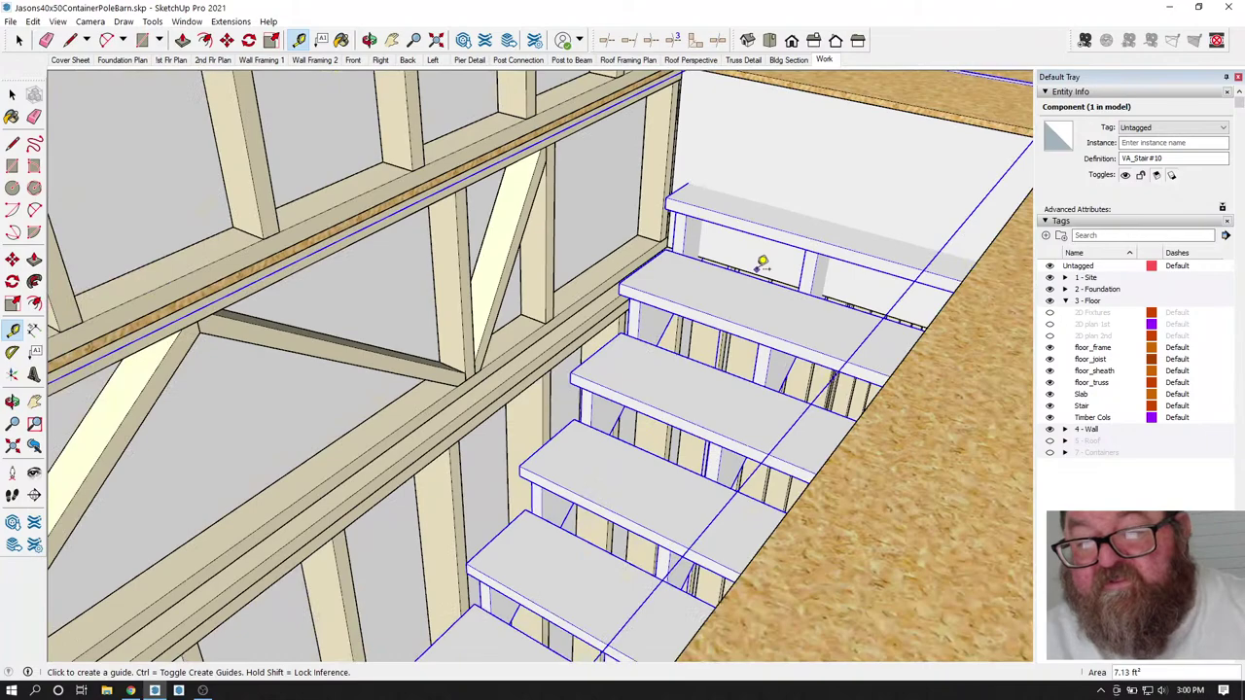
- Examine the full stair run and how the new flight's upper end meets the second-floor opening
{"action": "left_click", "coordinate": [436, 40]}
{"action": "left_click", "coordinate": [370, 40]}
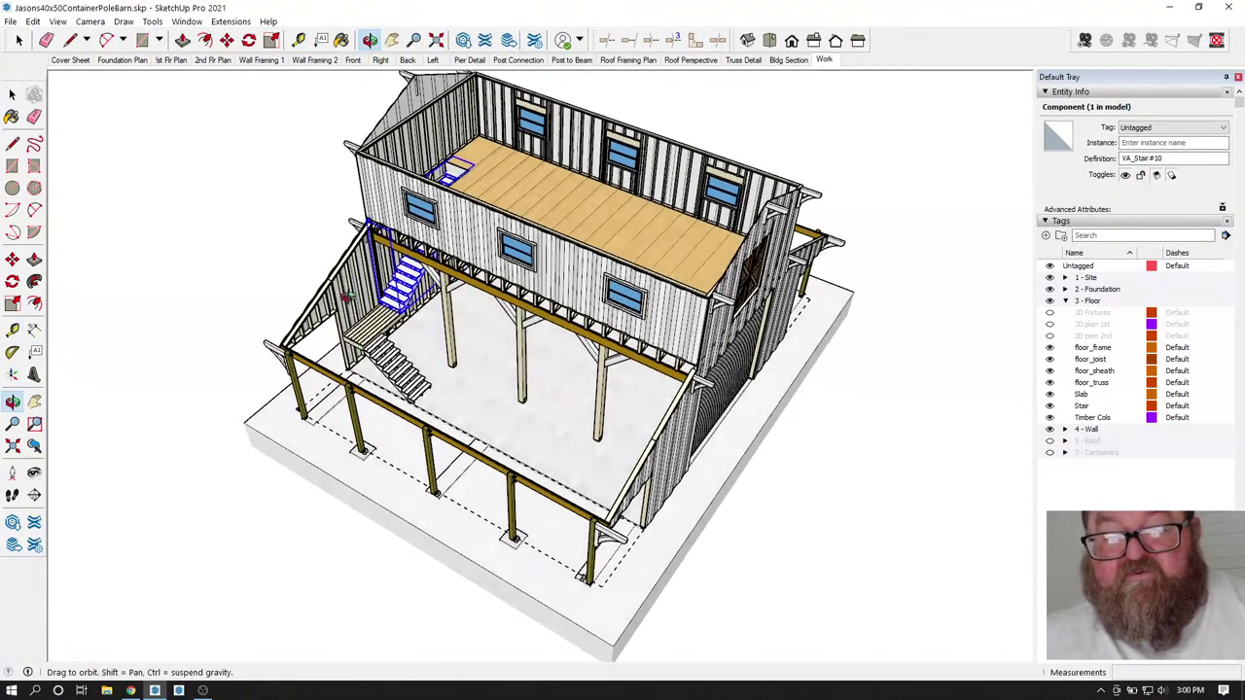
{"action": "scroll", "coordinate": [408, 420], "scroll_direction": "up", "scroll_amount": 5}
{"action": "scroll", "coordinate": [408, 420], "scroll_direction": "up", "scroll_amount": 6}
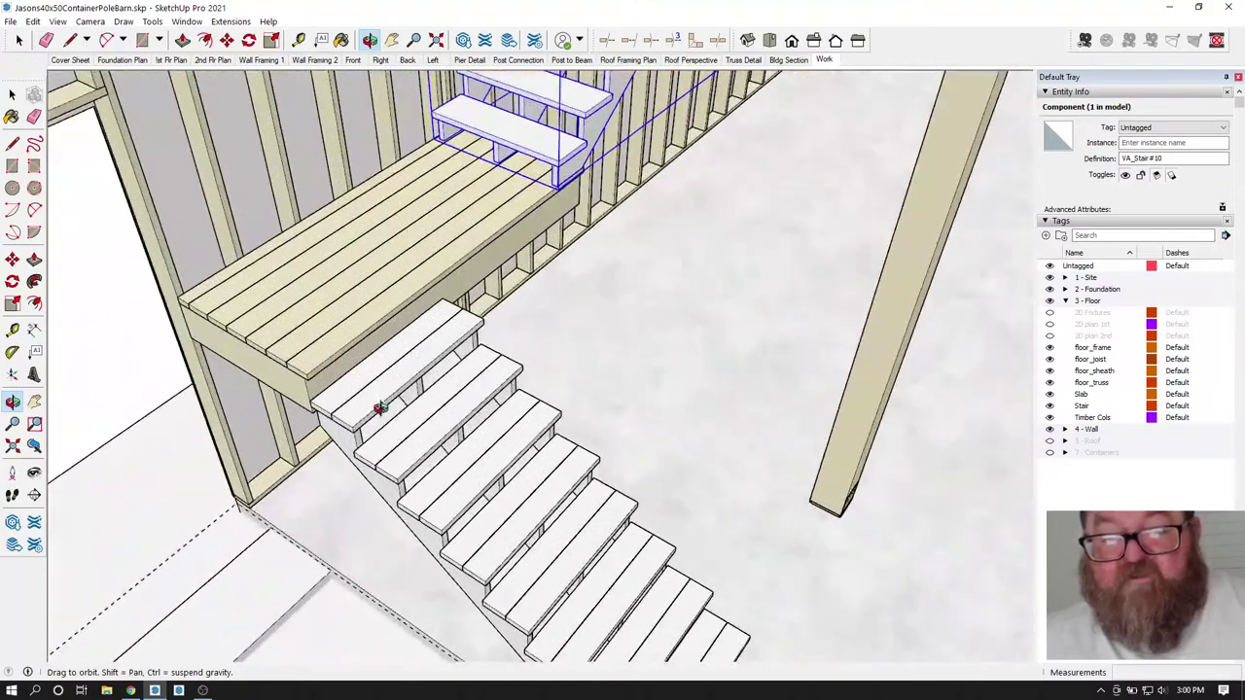
{"action": "left_click_drag", "start_coordinate": [380, 408], "coordinate": [463, 479]}
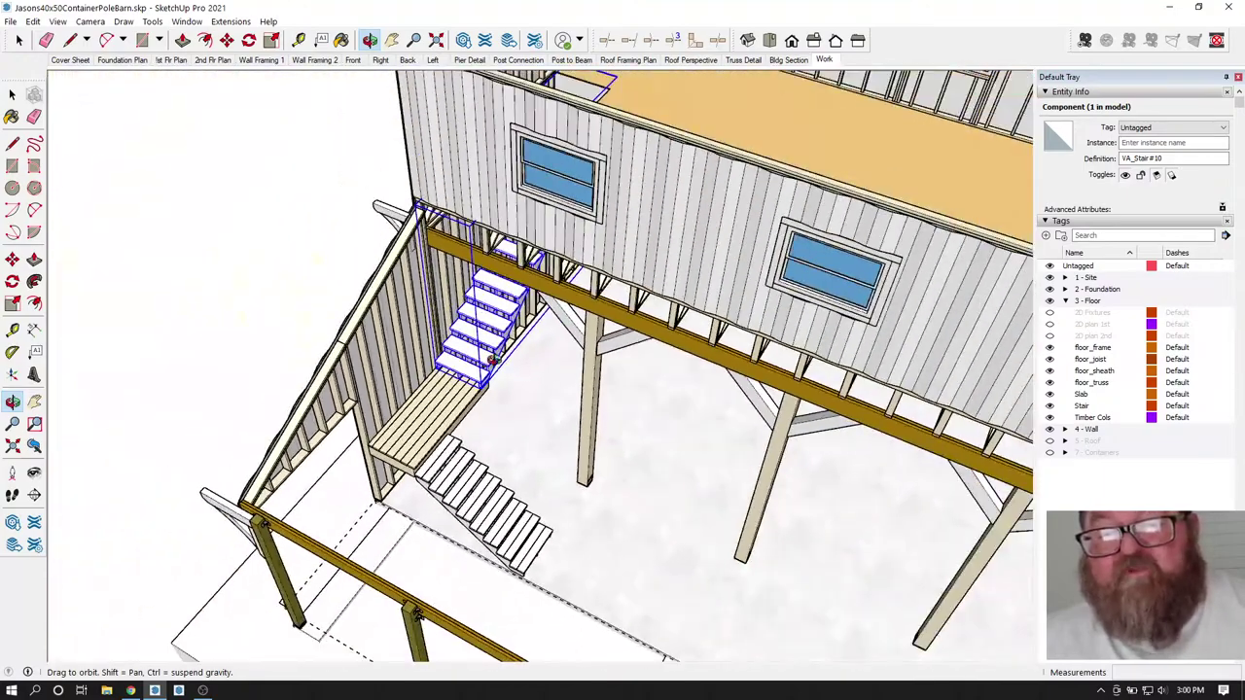
{"action": "left_click_drag", "start_coordinate": [492, 356], "coordinate": [504, 472]}
{"action": "scroll", "coordinate": [576, 162], "scroll_direction": "up", "scroll_amount": 8}
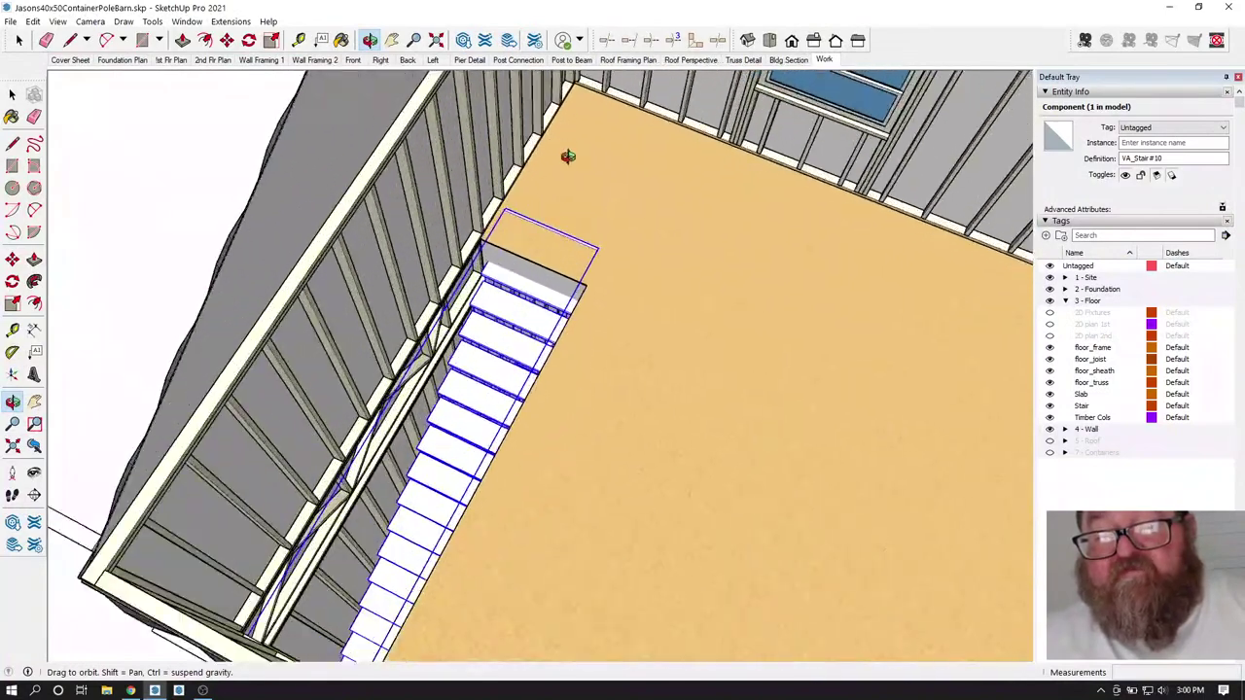
{"action": "left_click_drag", "start_coordinate": [564, 212], "coordinate": [440, 251]}
{"action": "scroll", "coordinate": [440, 251], "scroll_direction": "up", "scroll_amount": 3}
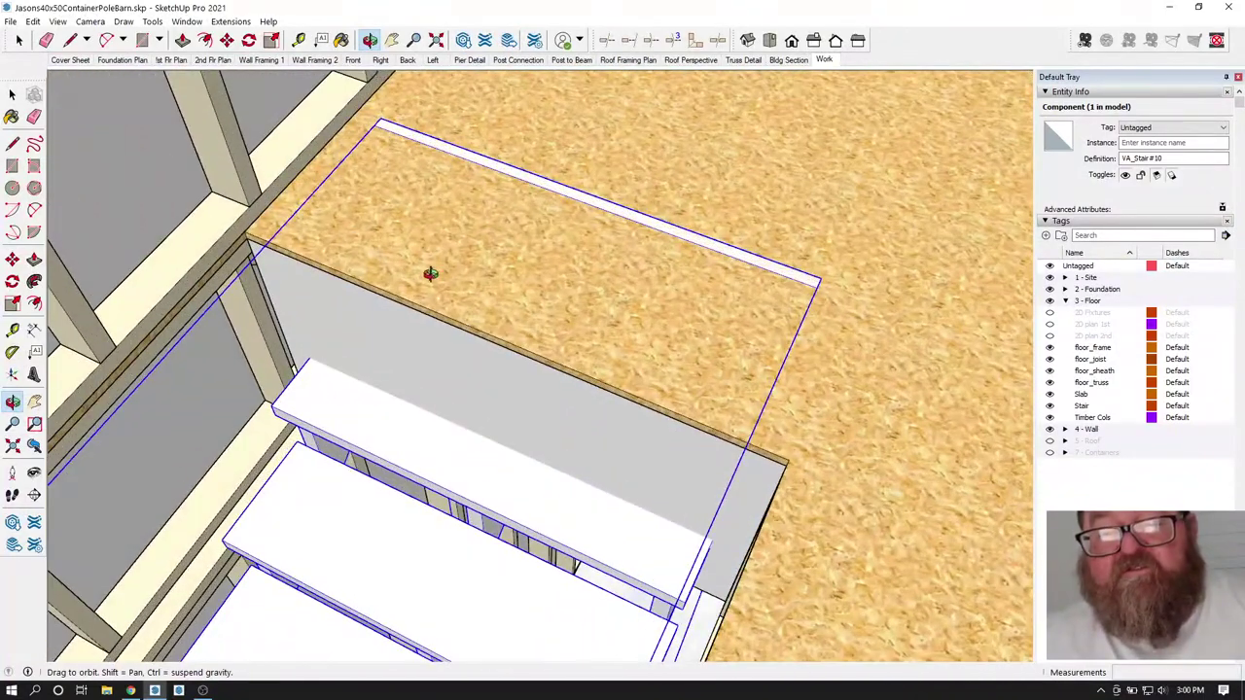
- Inside the floor truss assembly, move the header board at the opening's upper end back 1' 3 7/16" to the stair's top edge
{"action": "left_click", "coordinate": [19, 40]}
{"action": "left_click", "coordinate": [414, 364]}
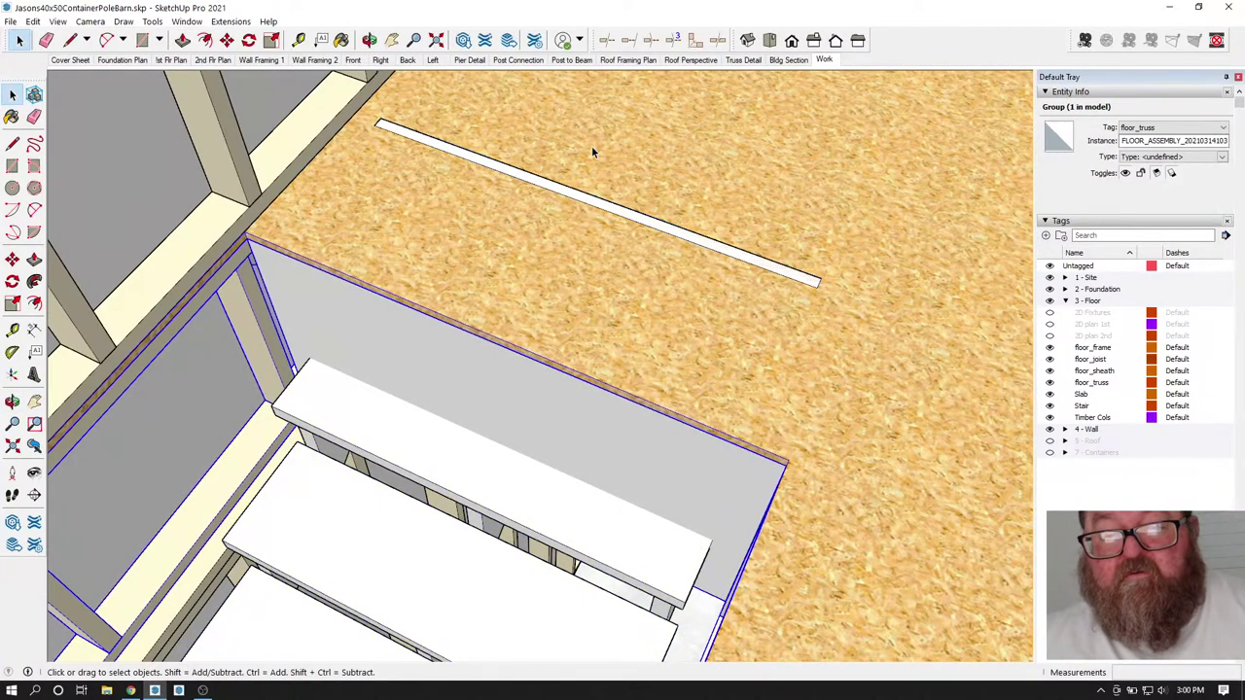
{"action": "double_click", "coordinate": [327, 321]}
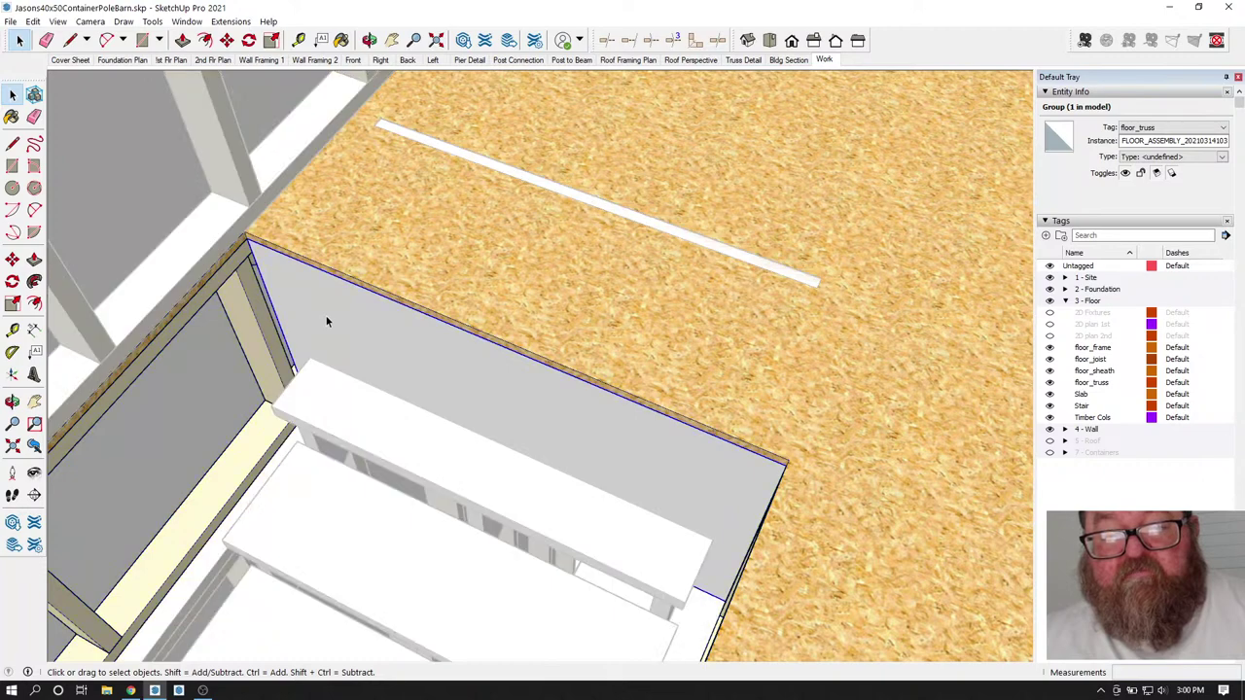
{"action": "left_click", "coordinate": [226, 40]}
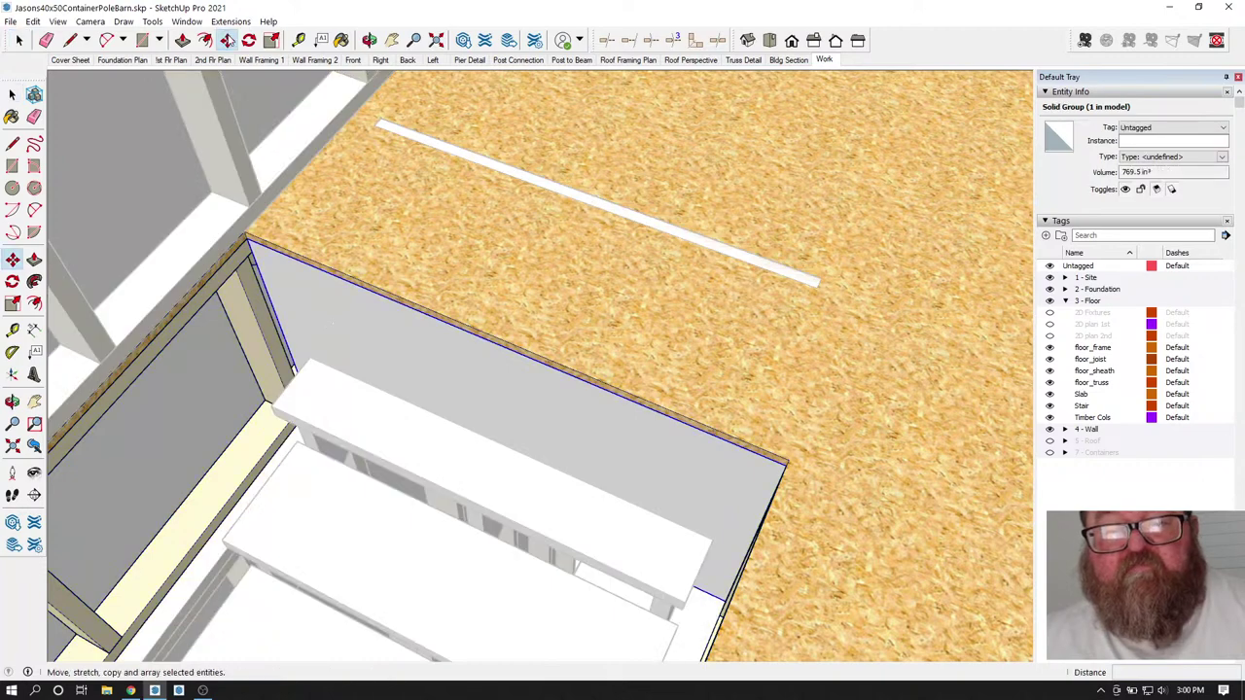
{"action": "left_click", "coordinate": [353, 279]}
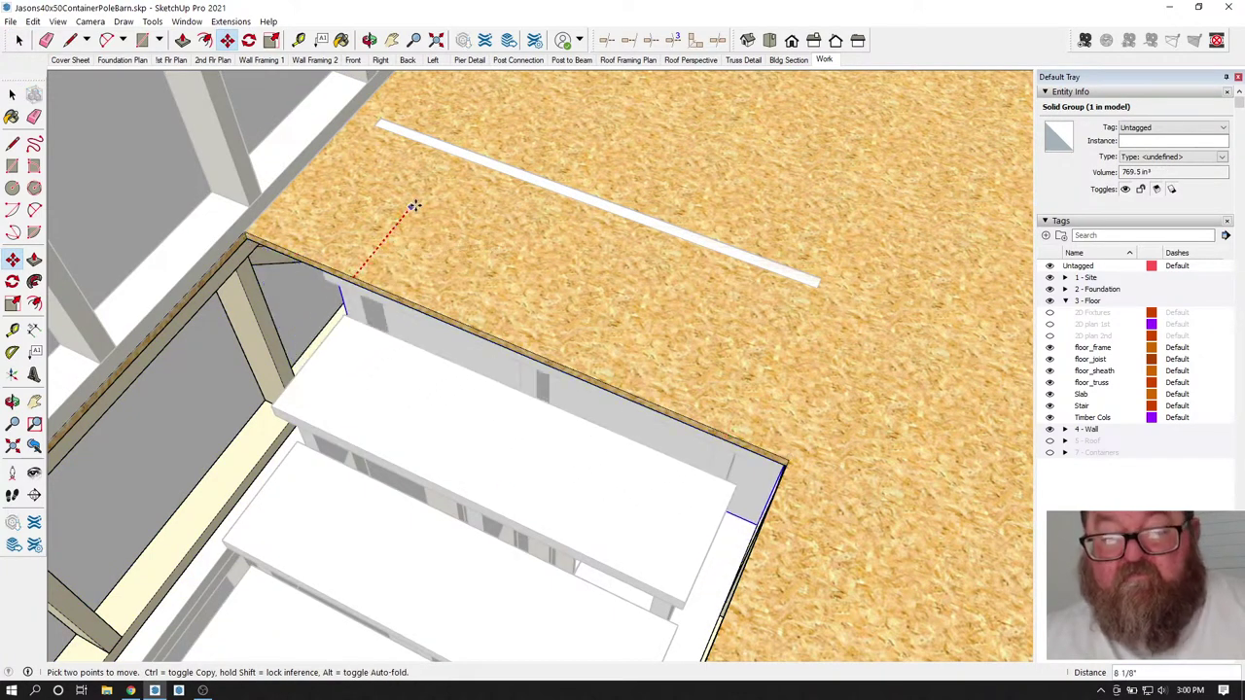
{"action": "left_click", "coordinate": [461, 148]}
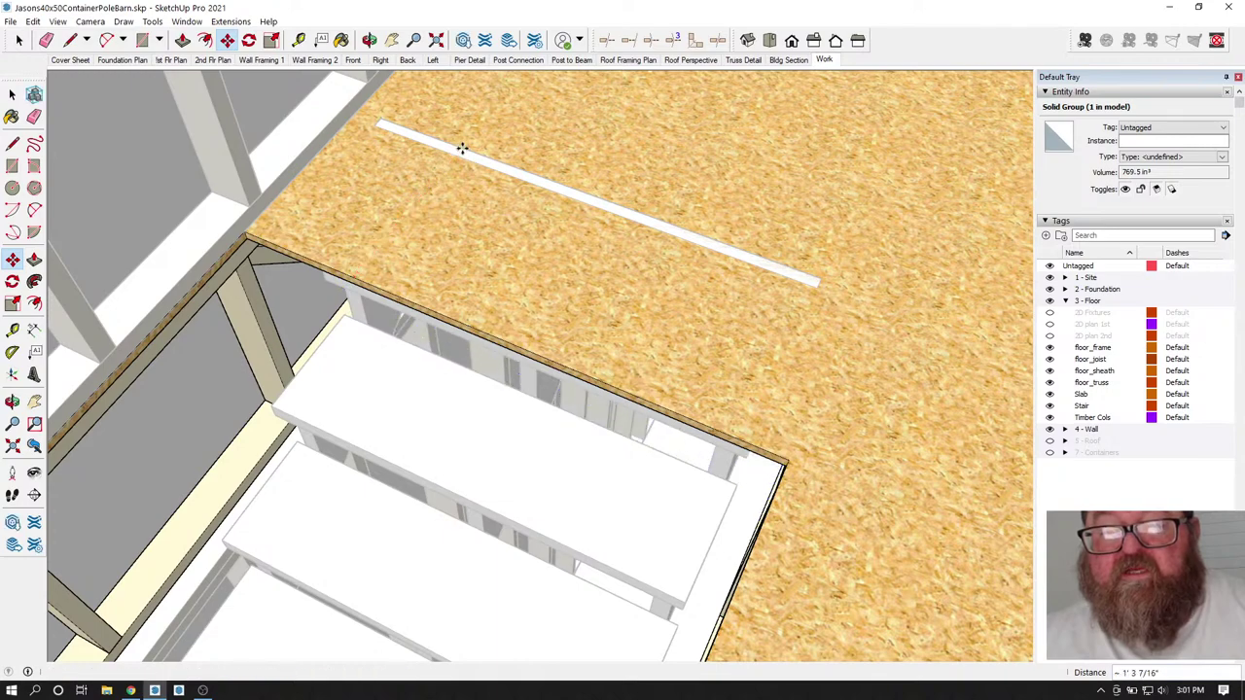
{"action": "key", "text": "space"}
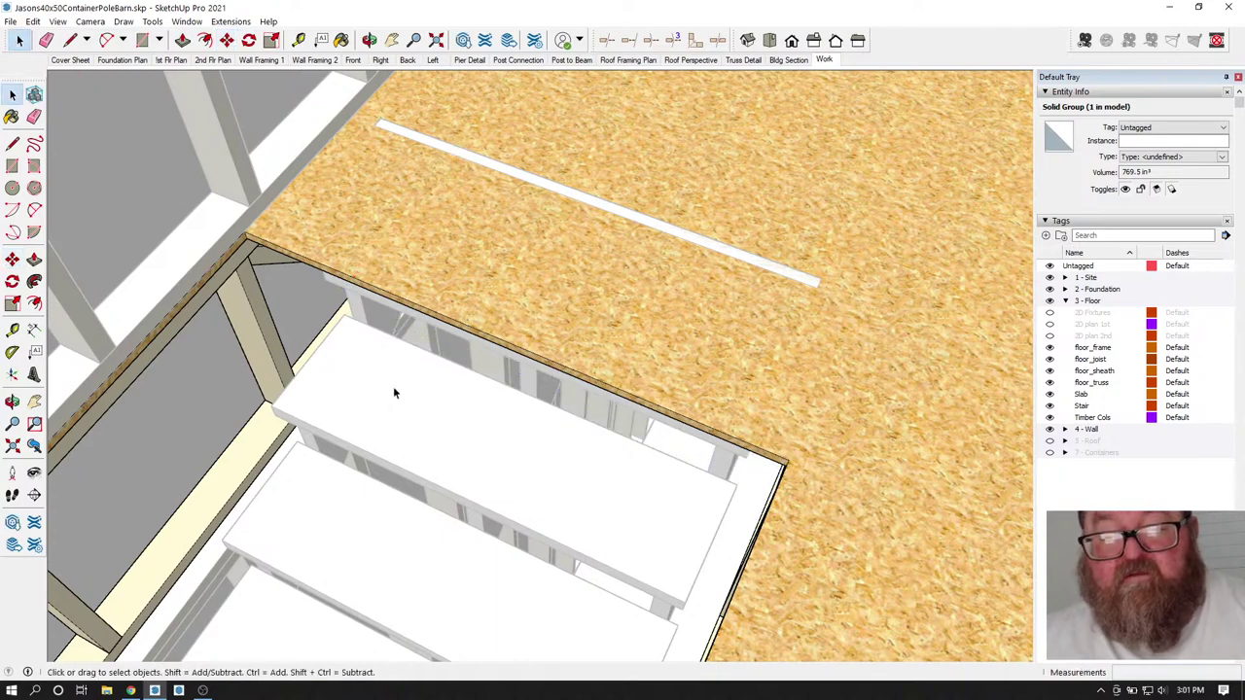
- Push the floor sheathing's edge at the opening's upper end back 1' 3 7/16" to match the moved header
{"action": "left_click", "coordinate": [506, 289]}
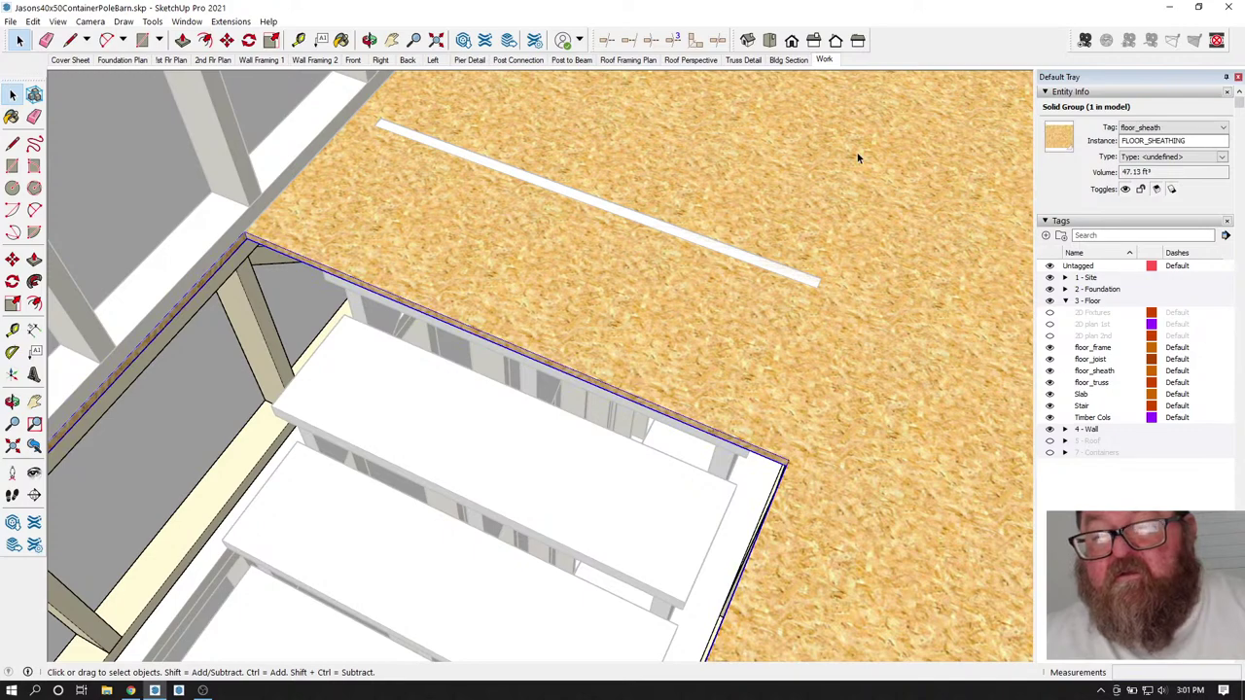
{"action": "scroll", "coordinate": [456, 358], "scroll_direction": "down", "scroll_amount": 2}
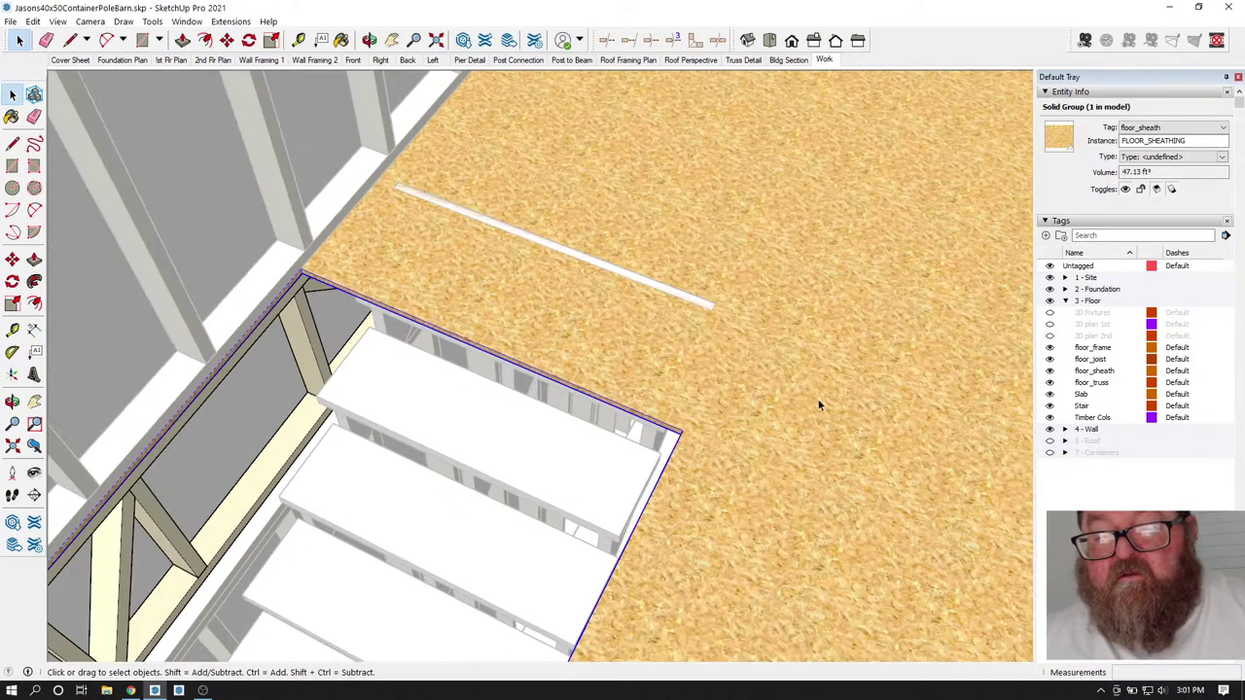
{"action": "double_click", "coordinate": [742, 397]}
{"action": "left_click", "coordinate": [742, 397]}
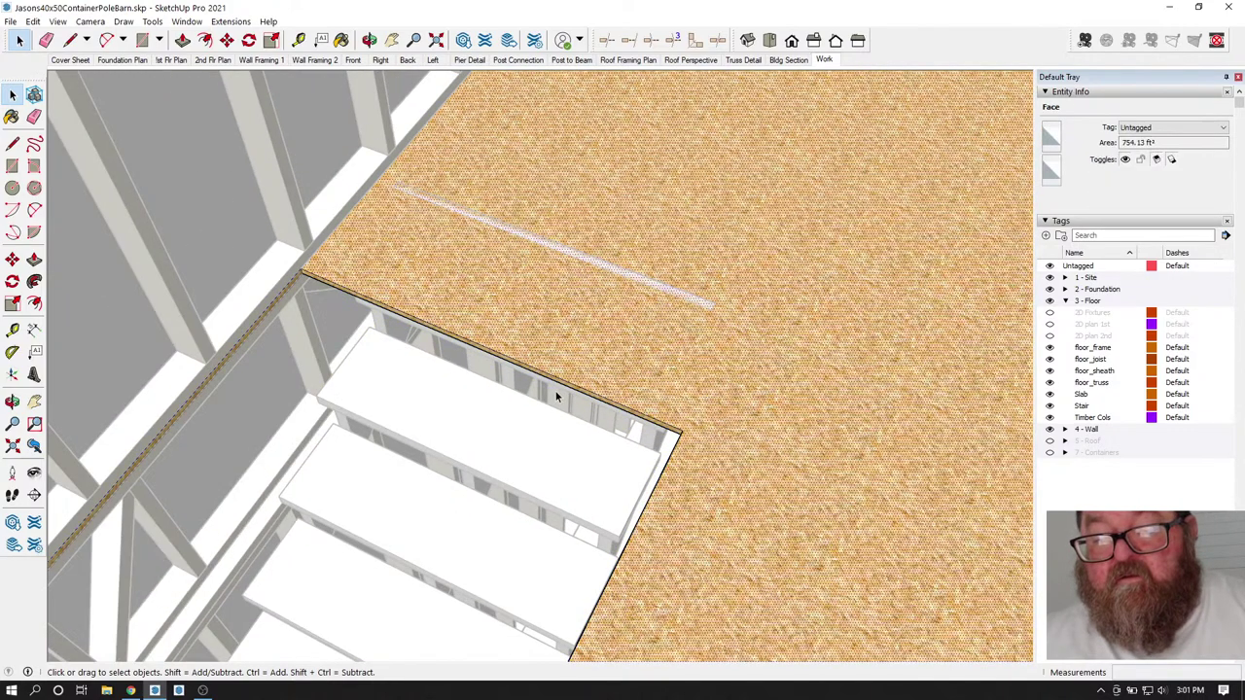
{"action": "scroll", "coordinate": [513, 335], "scroll_direction": "up", "scroll_amount": 1}
{"action": "left_click", "coordinate": [183, 39]}
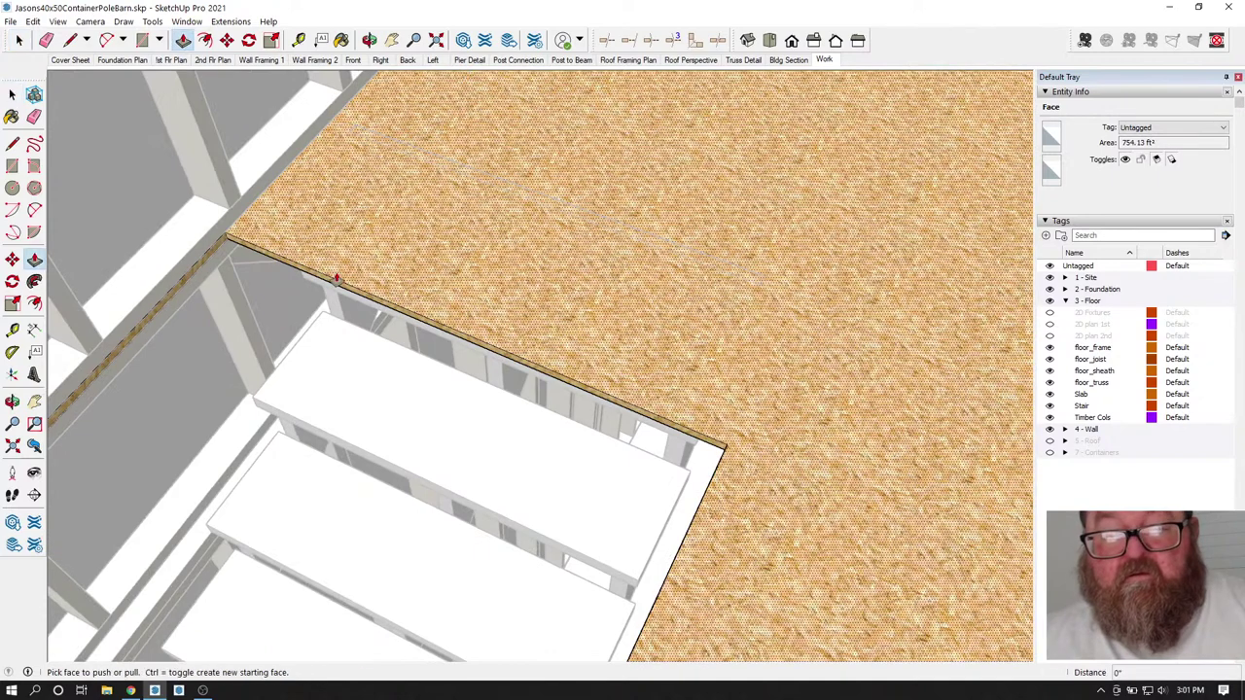
{"action": "left_click", "coordinate": [337, 278]}
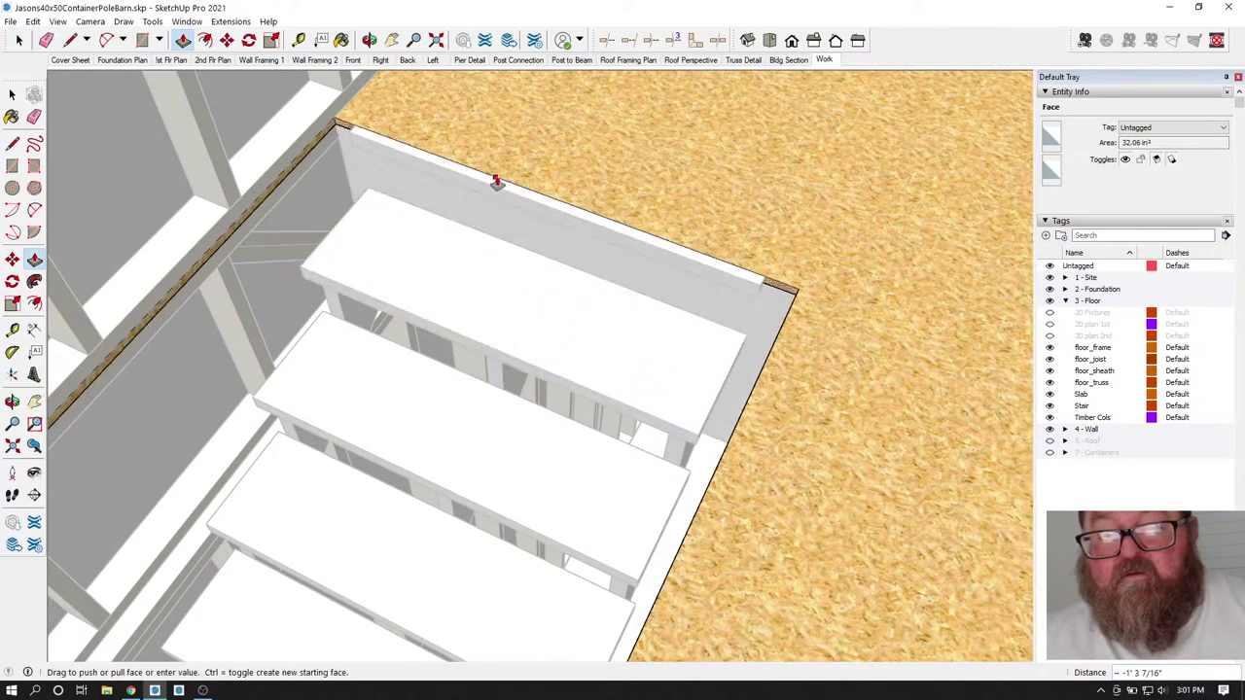
{"action": "left_click", "coordinate": [497, 182]}
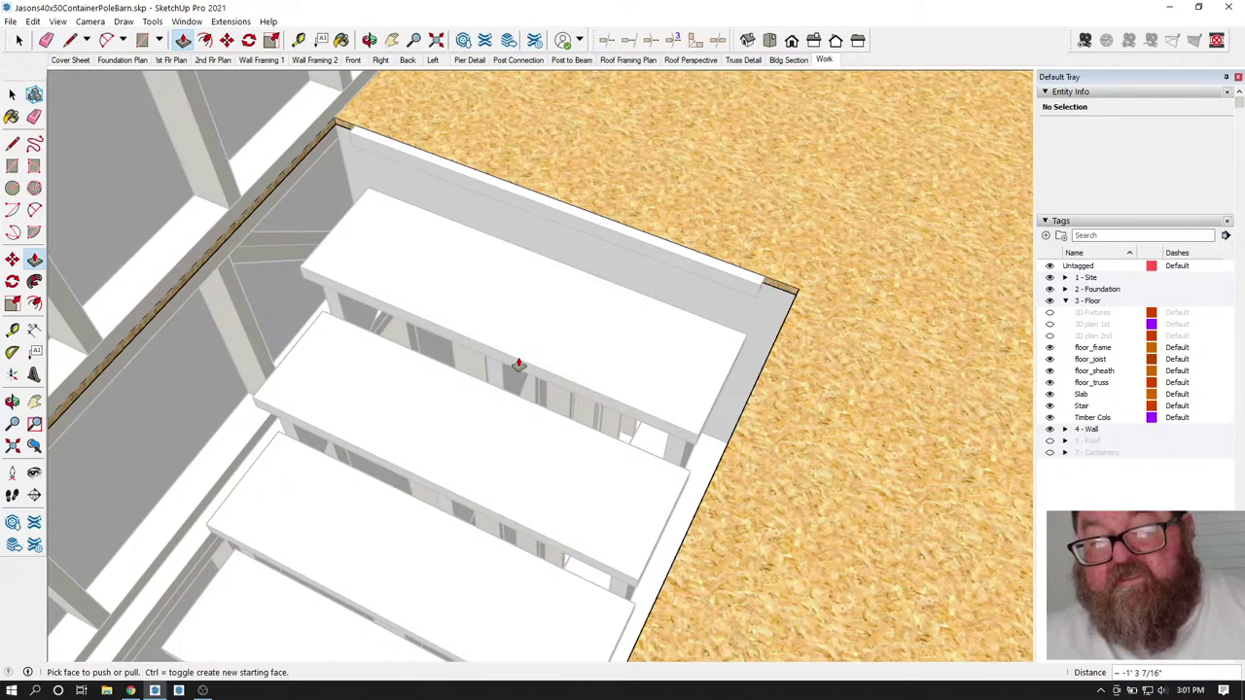
{"action": "key", "text": "space"}
{"action": "left_click", "coordinate": [160, 151]}
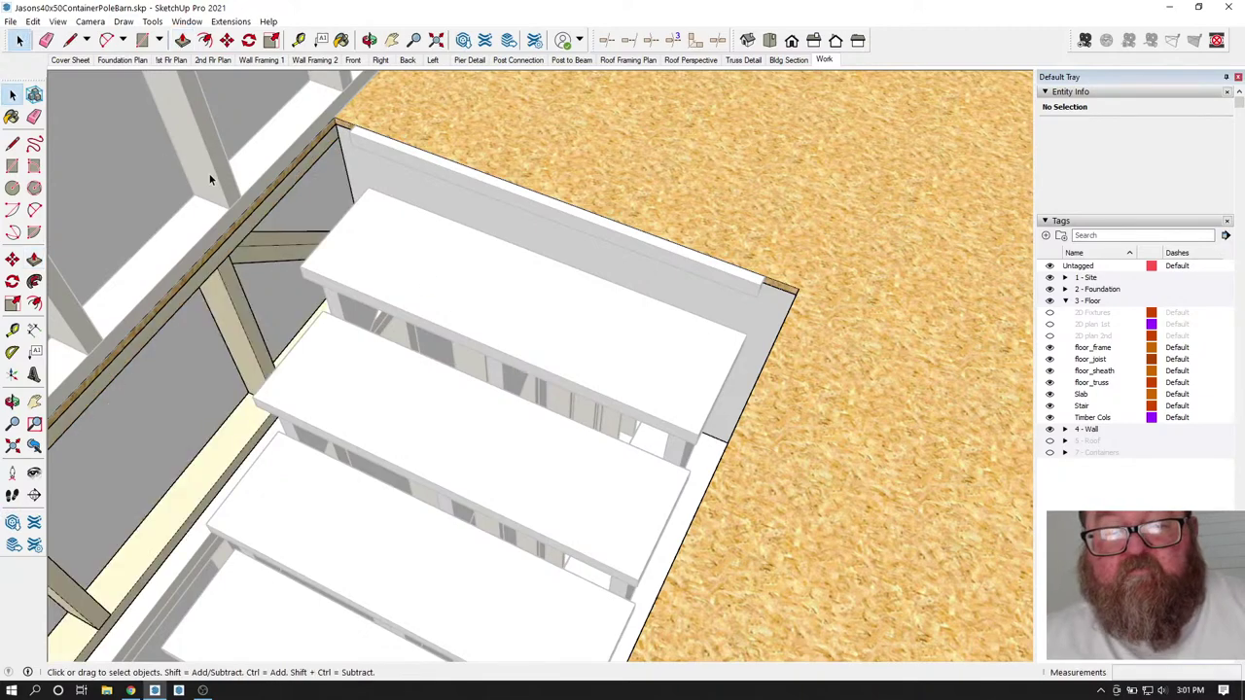
- Measure the rise from the top tread to the upper edge of the moved header board
{"action": "key", "text": "t"}
{"action": "scroll", "coordinate": [443, 180], "scroll_direction": "up", "scroll_amount": 3}
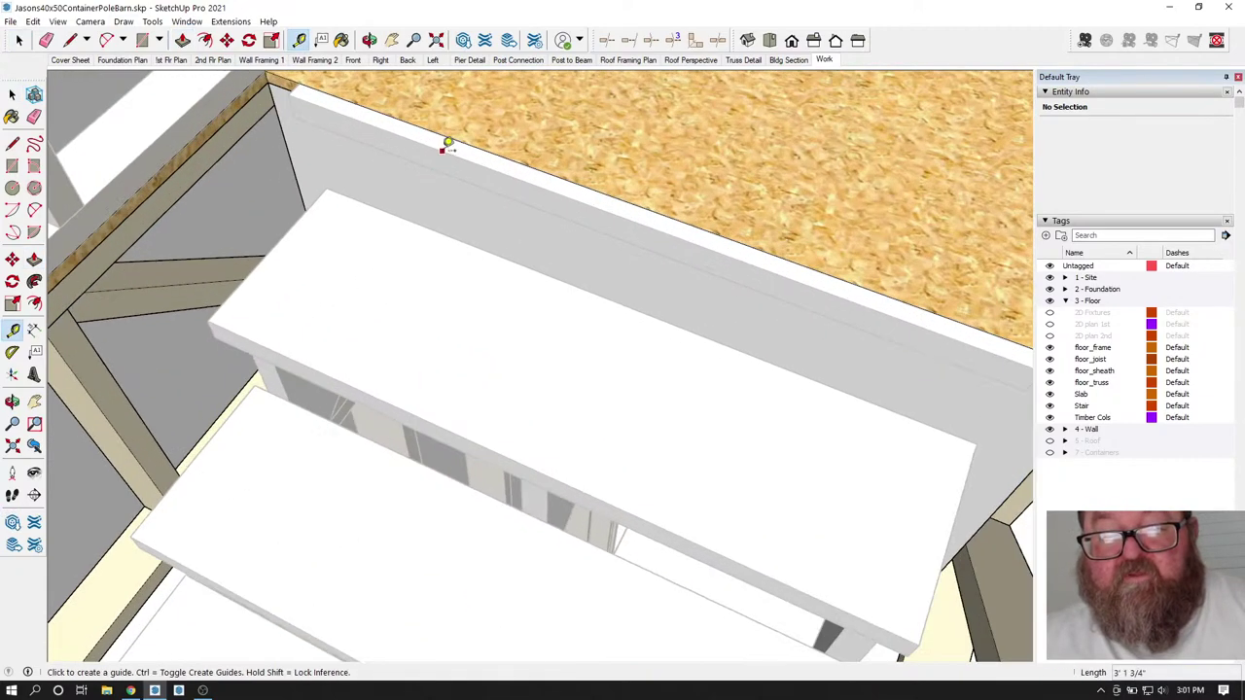
{"action": "left_click", "coordinate": [443, 149]}
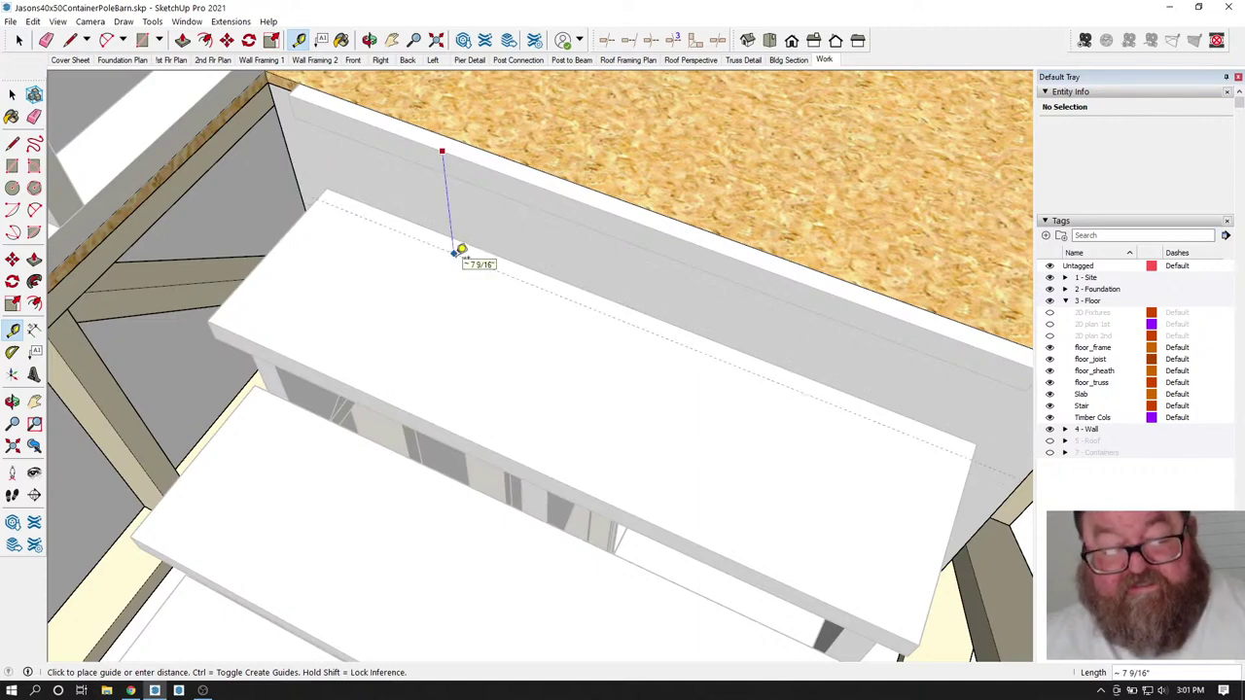
{"action": "key", "text": "Escape"}
{"action": "scroll", "coordinate": [535, 228], "scroll_direction": "down", "scroll_amount": 7}
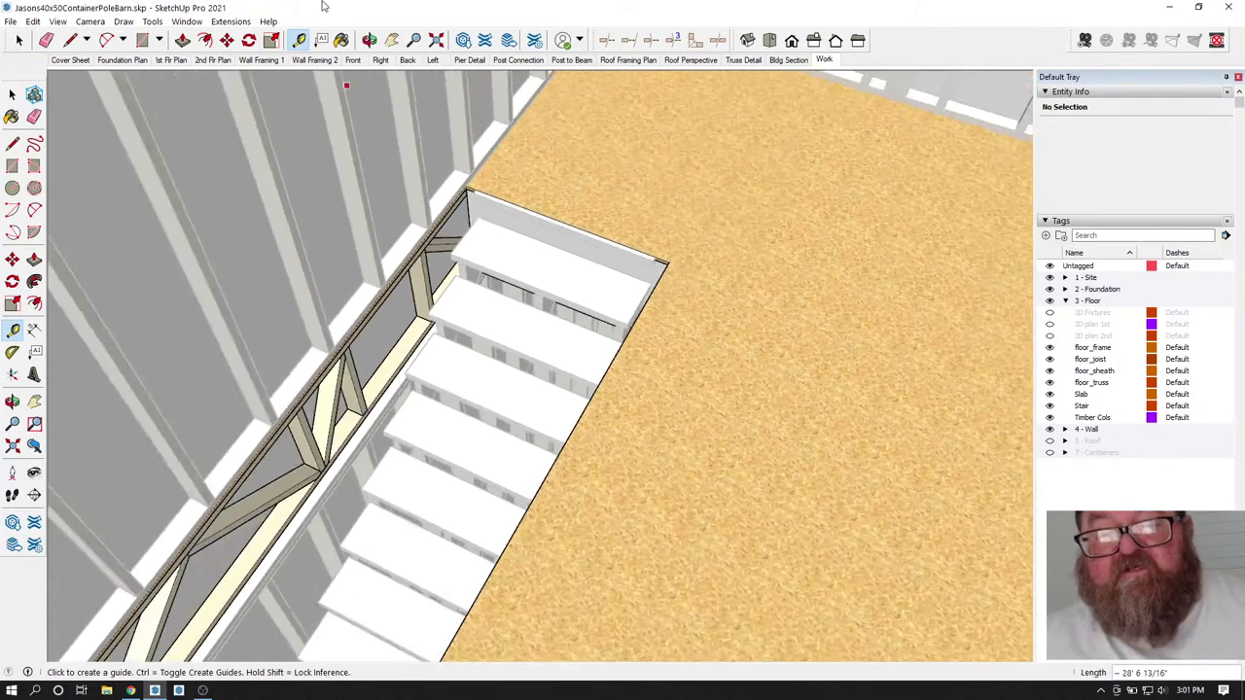
- Leave the floor assembly and examine the stair beneath the beam and trusses, from close up and from outside the building
{"action": "left_click", "coordinate": [370, 40]}
{"action": "left_click_drag", "start_coordinate": [603, 311], "coordinate": [430, 418]}
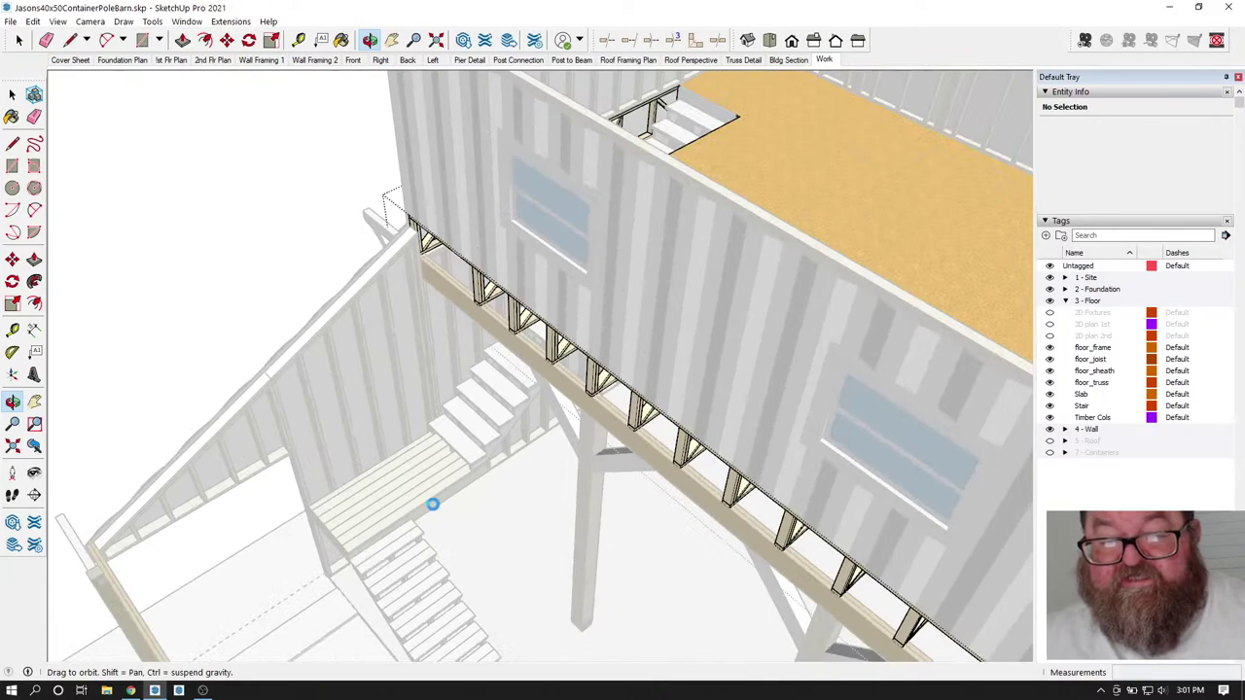
{"action": "left_click_drag", "start_coordinate": [432, 486], "coordinate": [370, 321]}
{"action": "left_click", "coordinate": [18, 41]}
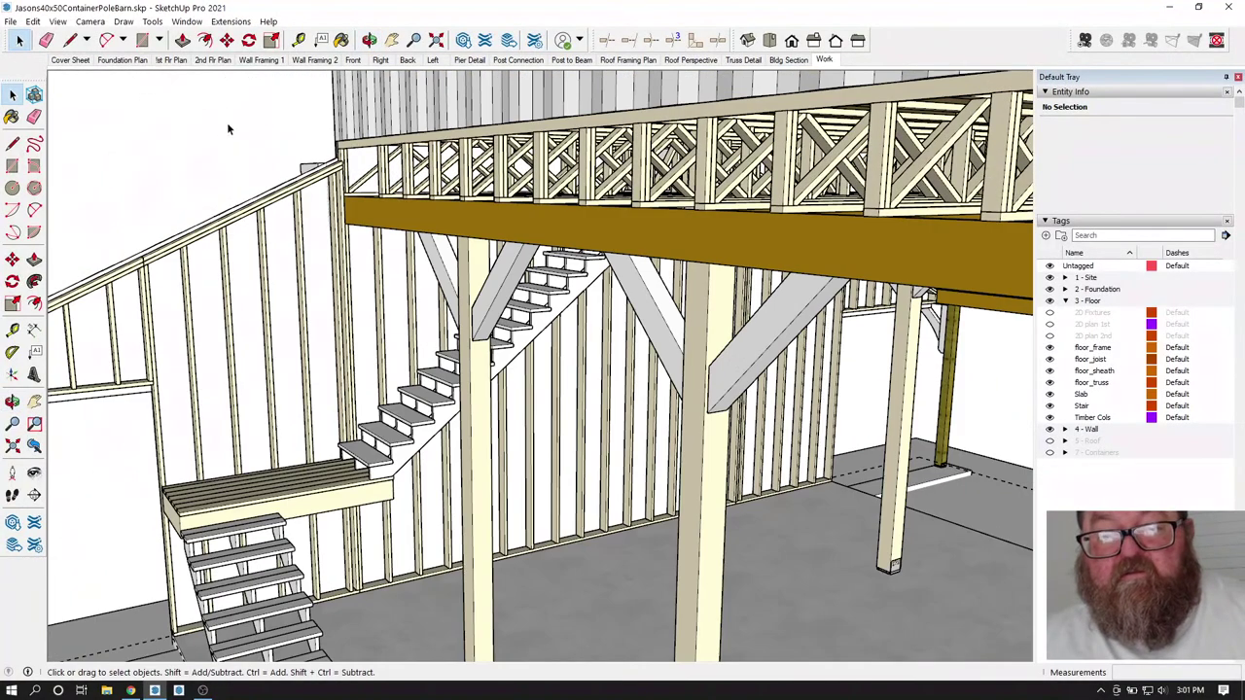
{"action": "left_click", "coordinate": [369, 40]}
{"action": "left_click_drag", "start_coordinate": [330, 252], "coordinate": [262, 313]}
{"action": "scroll", "coordinate": [263, 313], "scroll_direction": "down", "scroll_amount": 10}
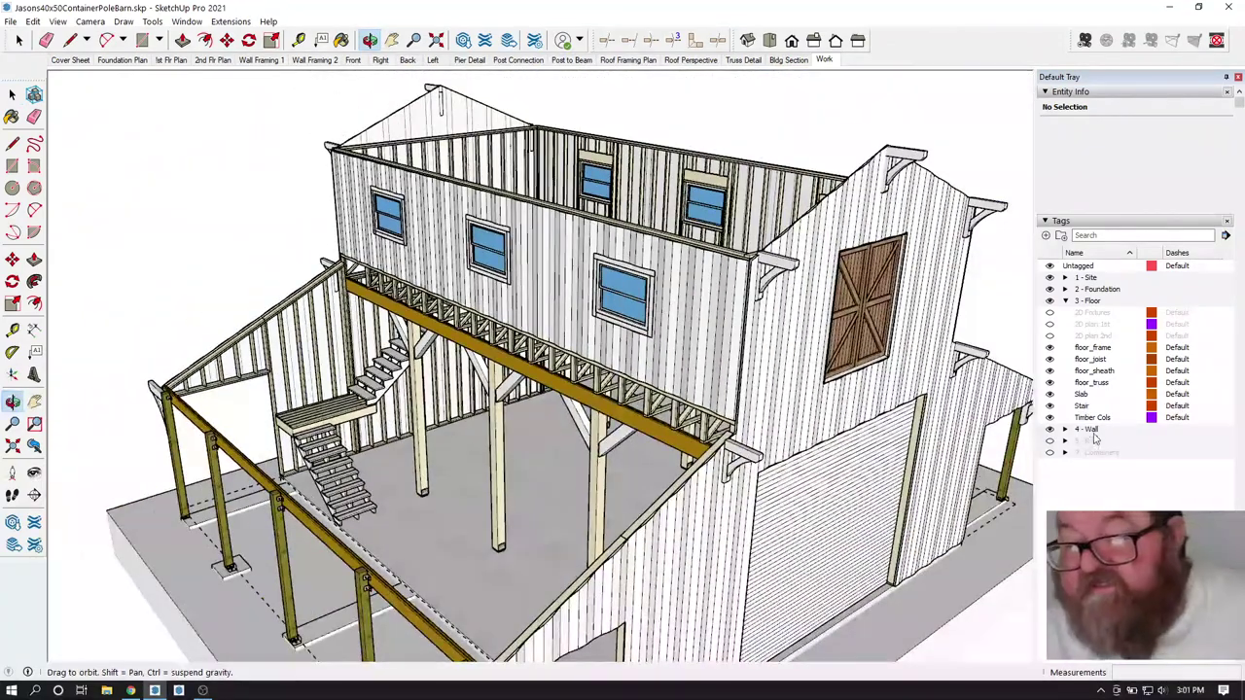
- Temporarily hide the 4 - Wall tag folder to examine both stair flights, the landing and the floor framing, and restore it
{"action": "left_click", "coordinate": [1050, 430]}
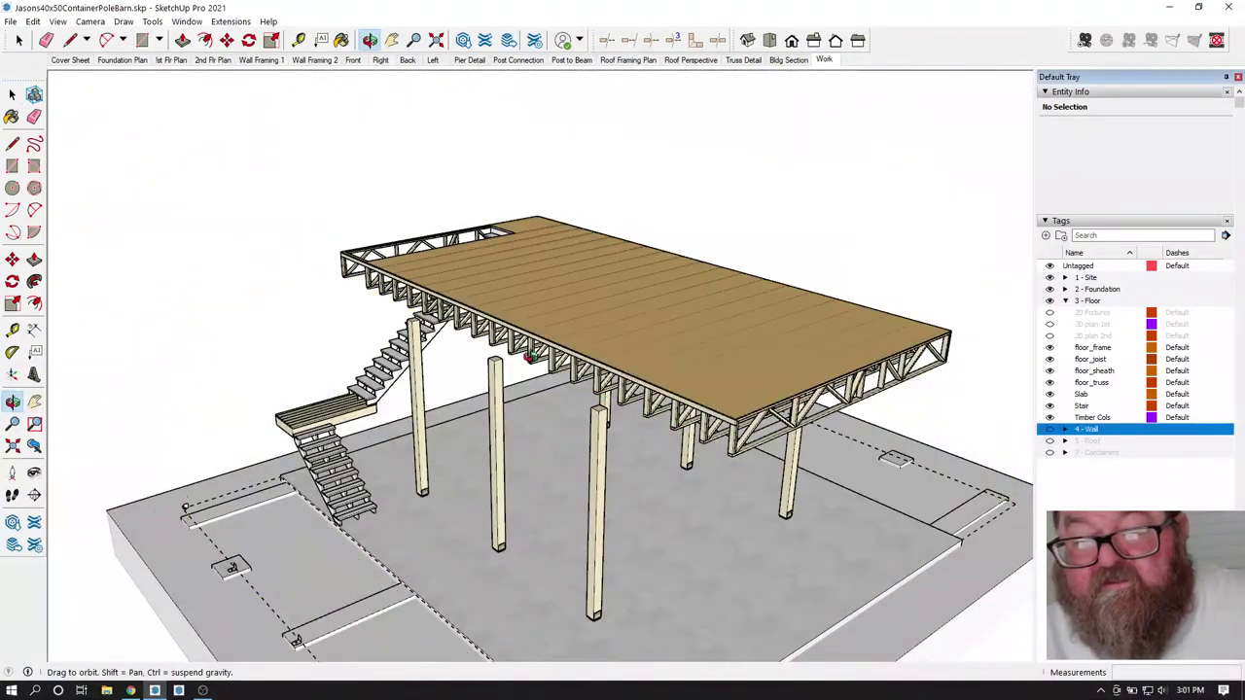
{"action": "left_click_drag", "start_coordinate": [525, 350], "coordinate": [598, 481]}
{"action": "scroll", "coordinate": [598, 481], "scroll_direction": "up", "scroll_amount": 3}
{"action": "scroll", "coordinate": [615, 432], "scroll_direction": "up", "scroll_amount": 3}
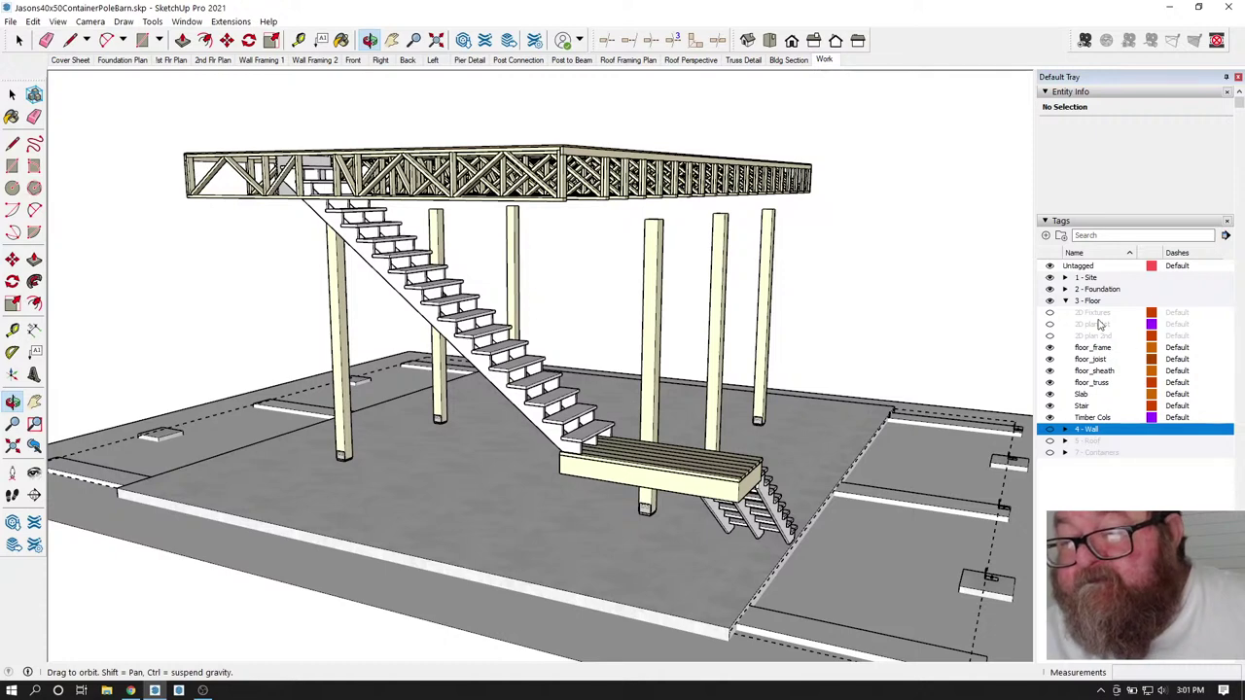
{"action": "left_click", "coordinate": [1049, 431]}
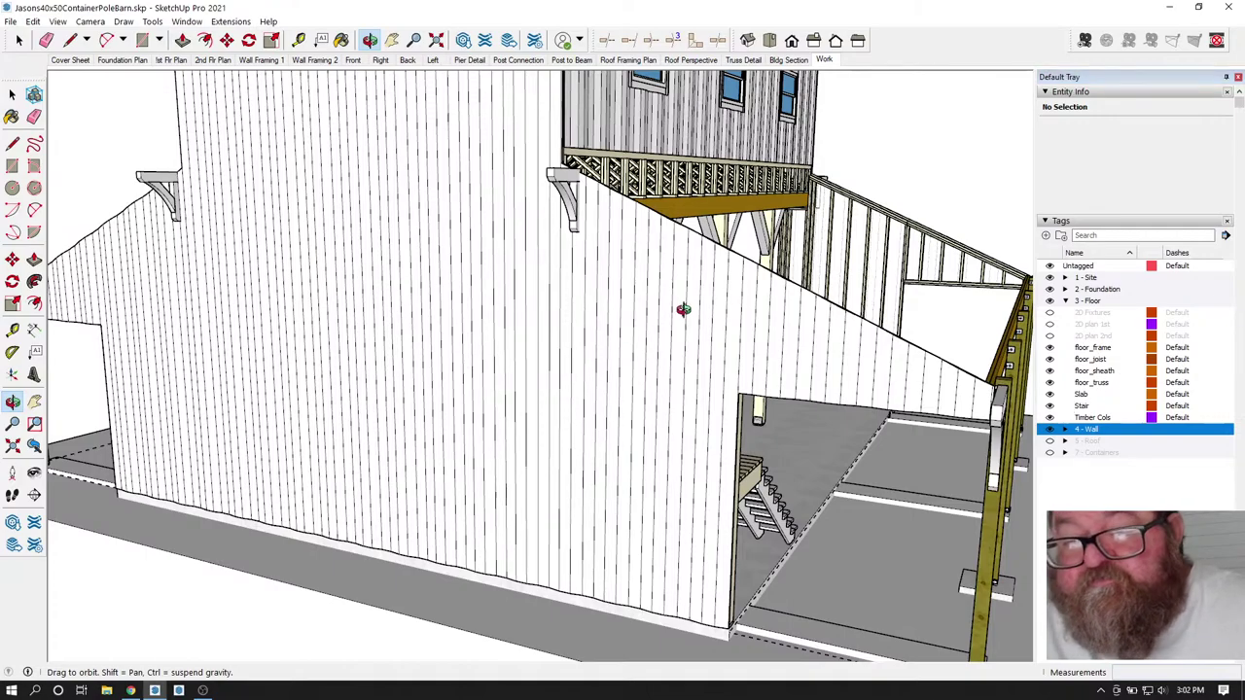
- Examine the upper flight's headroom beneath the main beam with the walls shown, from inside and from the landing end
{"action": "left_click_drag", "start_coordinate": [683, 317], "coordinate": [97, 428]}
{"action": "left_click_drag", "start_coordinate": [875, 438], "coordinate": [699, 474]}
{"action": "scroll", "coordinate": [330, 363], "scroll_direction": "up", "scroll_amount": 4}
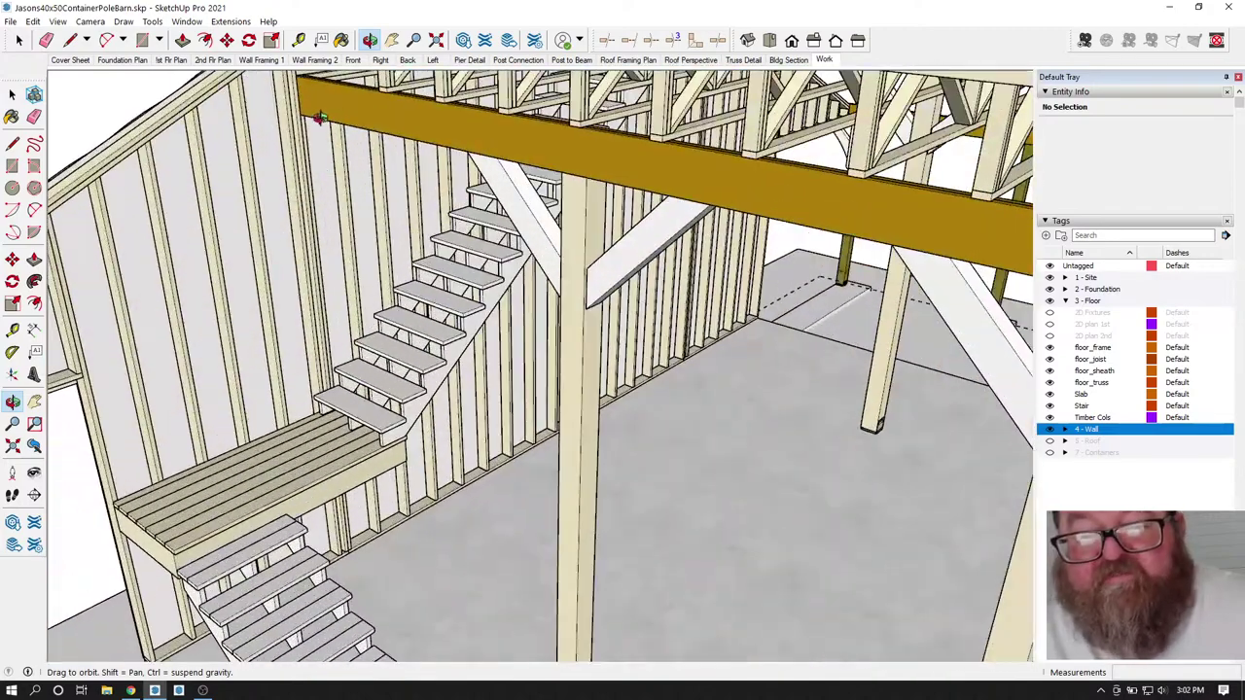
{"action": "left_click_drag", "start_coordinate": [302, 123], "coordinate": [530, 274]}
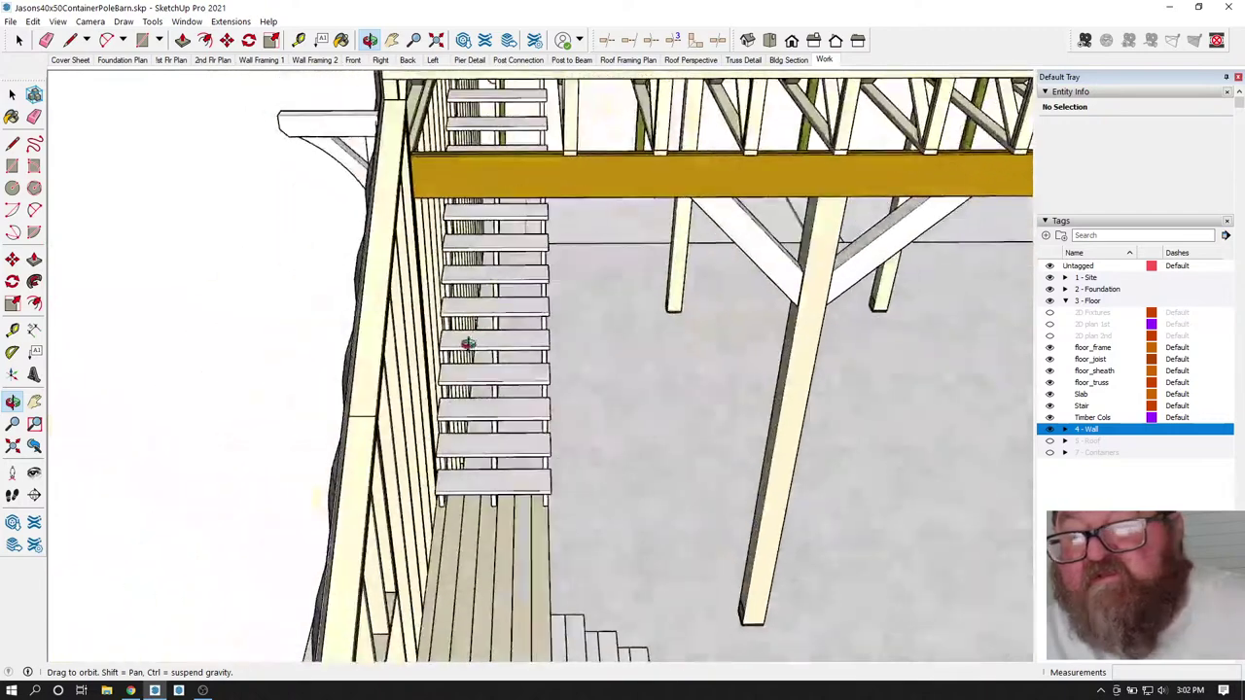
{"action": "left_click", "coordinate": [12, 94]}
{"action": "scroll", "coordinate": [519, 210], "scroll_direction": "down", "scroll_amount": 3}
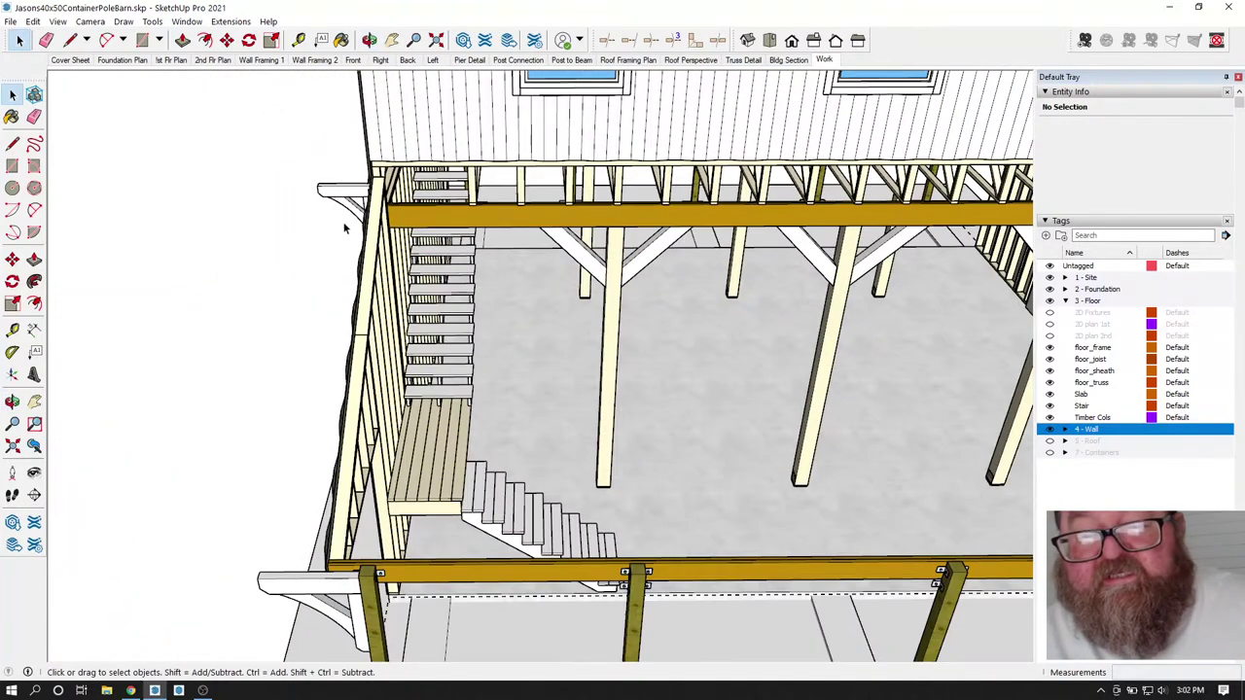
- Select the upper-floor beam crossing the stair, review its available tag options, and deselect it without assigning one
{"action": "left_click", "coordinate": [518, 214]}
{"action": "scroll", "coordinate": [450, 261], "scroll_direction": "down", "scroll_amount": 2}
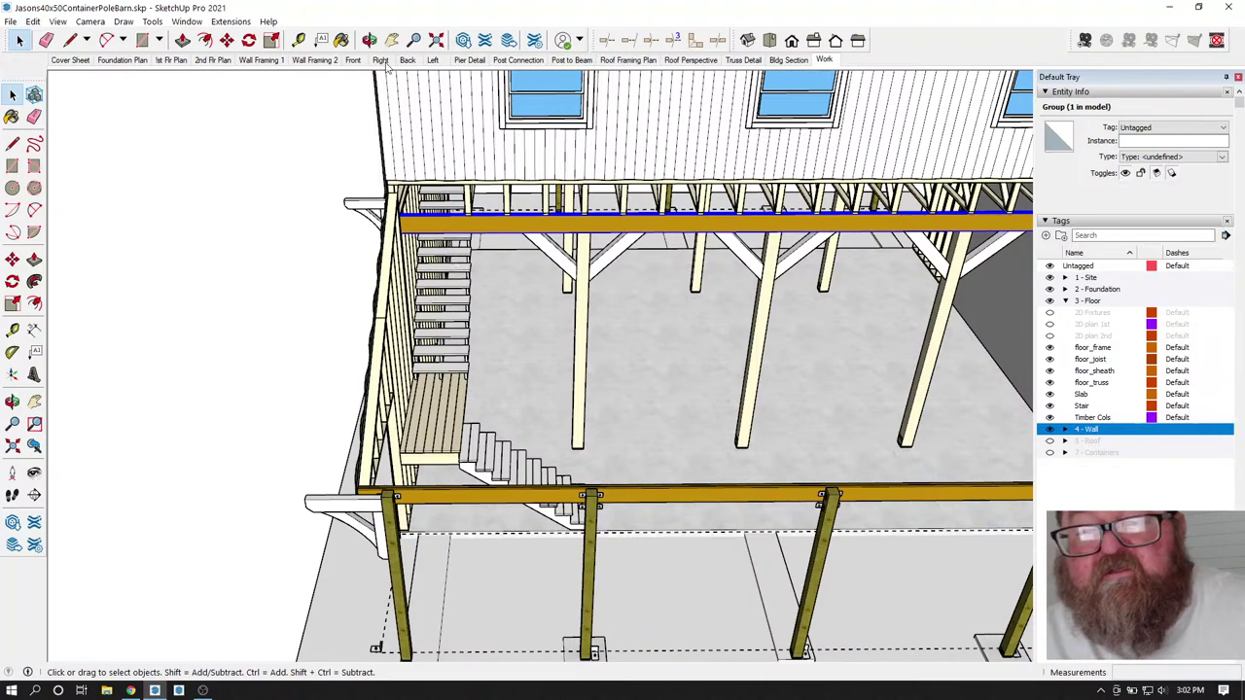
{"action": "left_click", "coordinate": [370, 40]}
{"action": "left_click_drag", "start_coordinate": [724, 239], "coordinate": [525, 82]}
{"action": "left_click", "coordinate": [12, 93]}
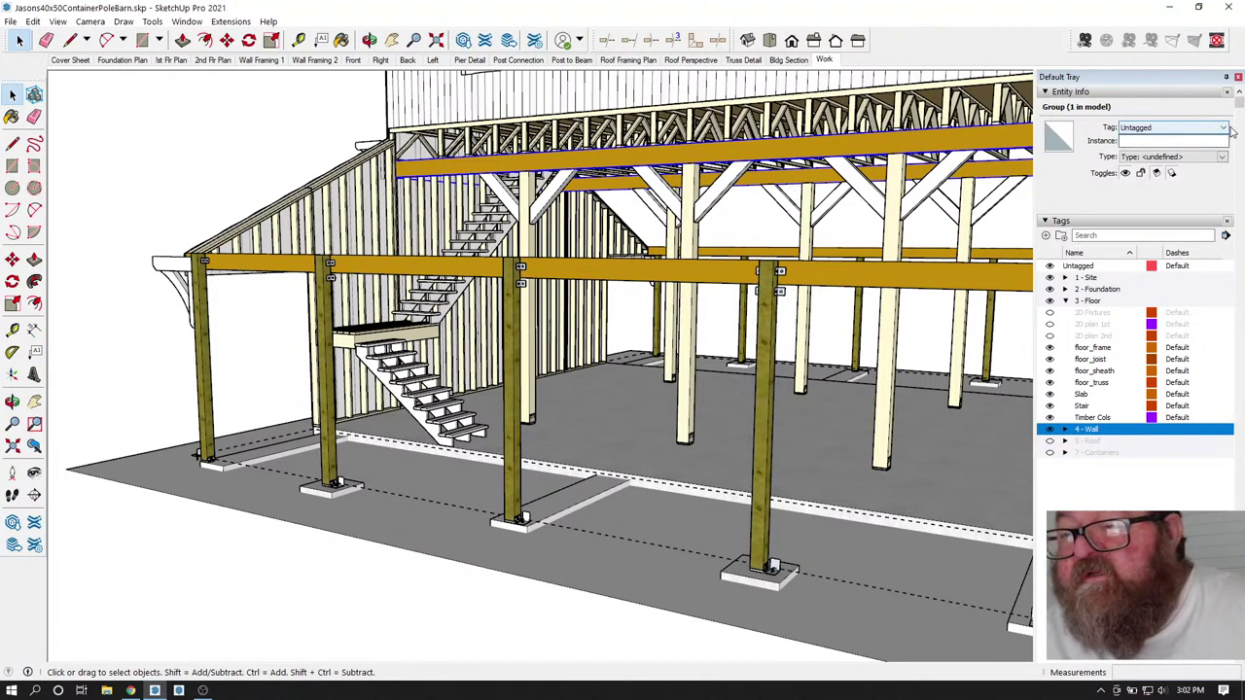
{"action": "left_click", "coordinate": [1223, 128]}
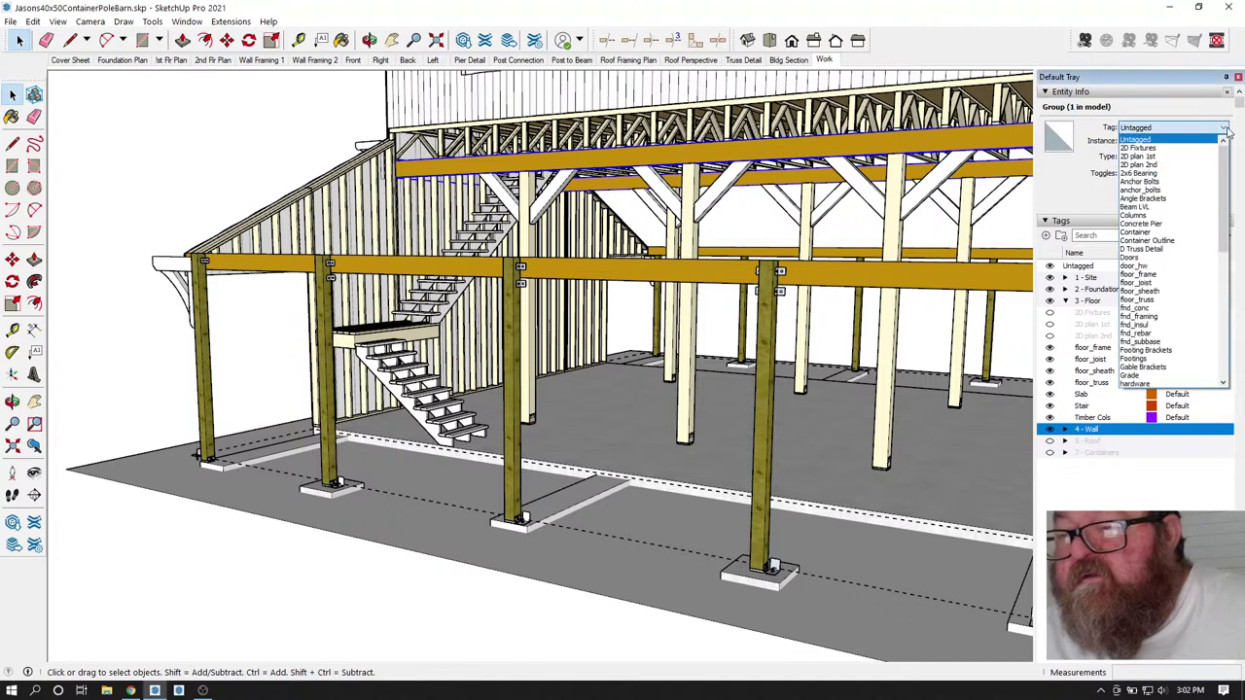
{"action": "key", "text": "Escape"}
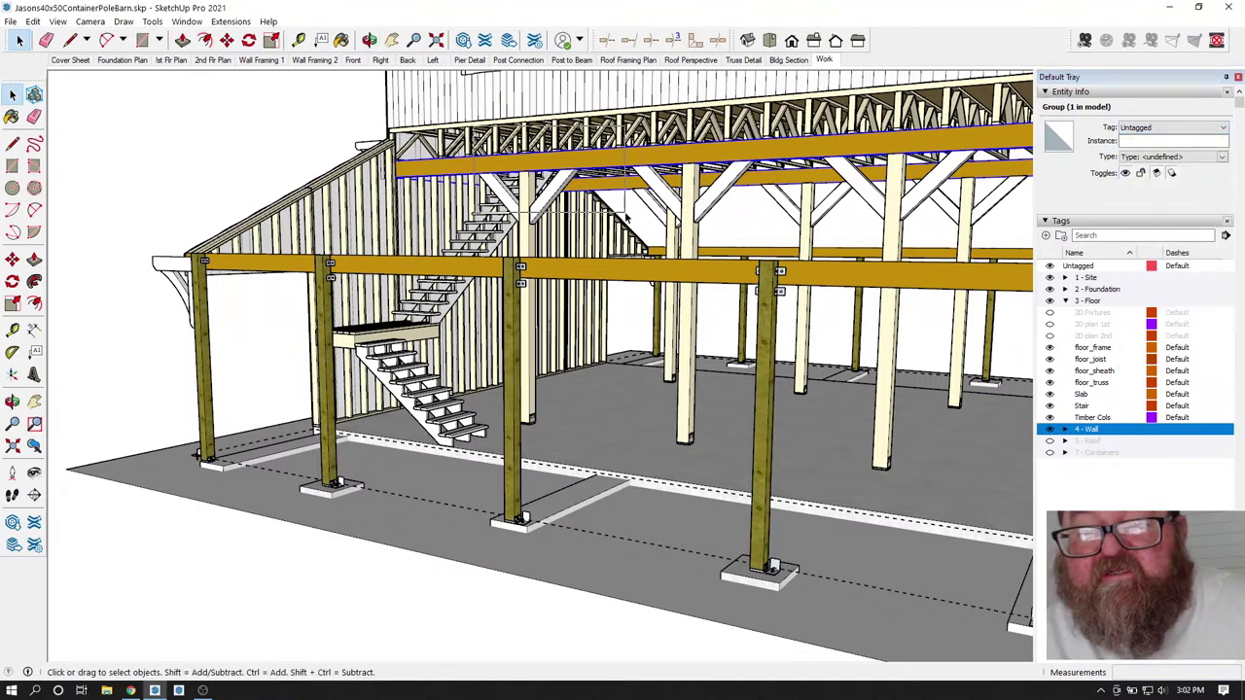
{"action": "left_click", "coordinate": [292, 141]}
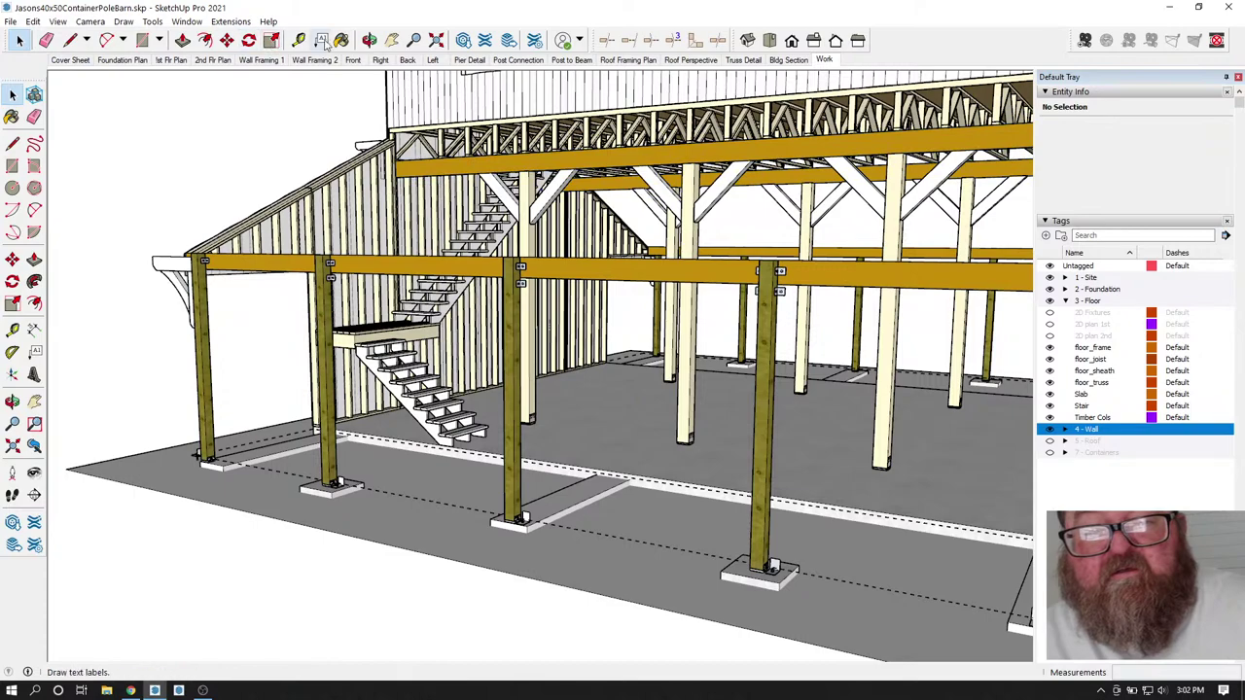
- Hide the 4 - Wall tag folder and examine the upper stair flight, landing and floor trusses from the side
{"action": "left_click", "coordinate": [367, 37]}
{"action": "left_click_drag", "start_coordinate": [865, 273], "coordinate": [886, 346]}
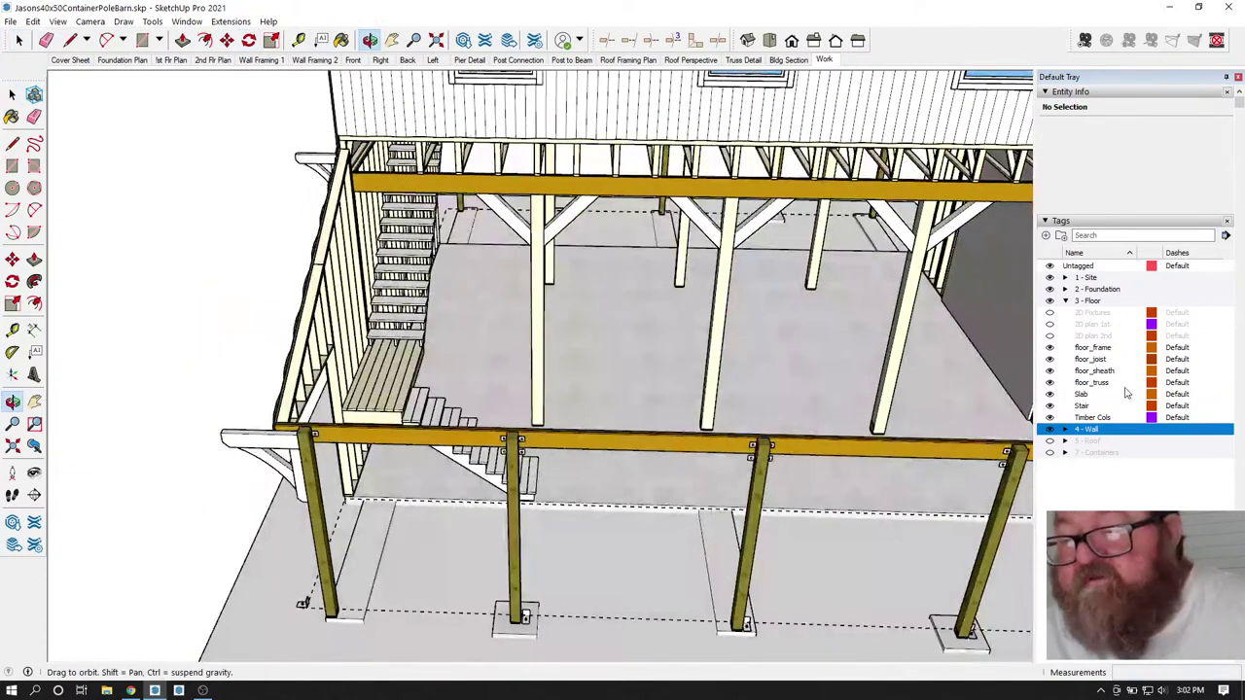
{"action": "left_click", "coordinate": [1049, 429]}
{"action": "left_click_drag", "start_coordinate": [345, 159], "coordinate": [820, 230]}
{"action": "scroll", "coordinate": [513, 170], "scroll_direction": "up", "scroll_amount": 1}
{"action": "left_click_drag", "start_coordinate": [509, 170], "coordinate": [638, 187]}
{"action": "left_click_drag", "start_coordinate": [595, 224], "coordinate": [596, 303]}
{"action": "left_click_drag", "start_coordinate": [428, 231], "coordinate": [449, 241]}
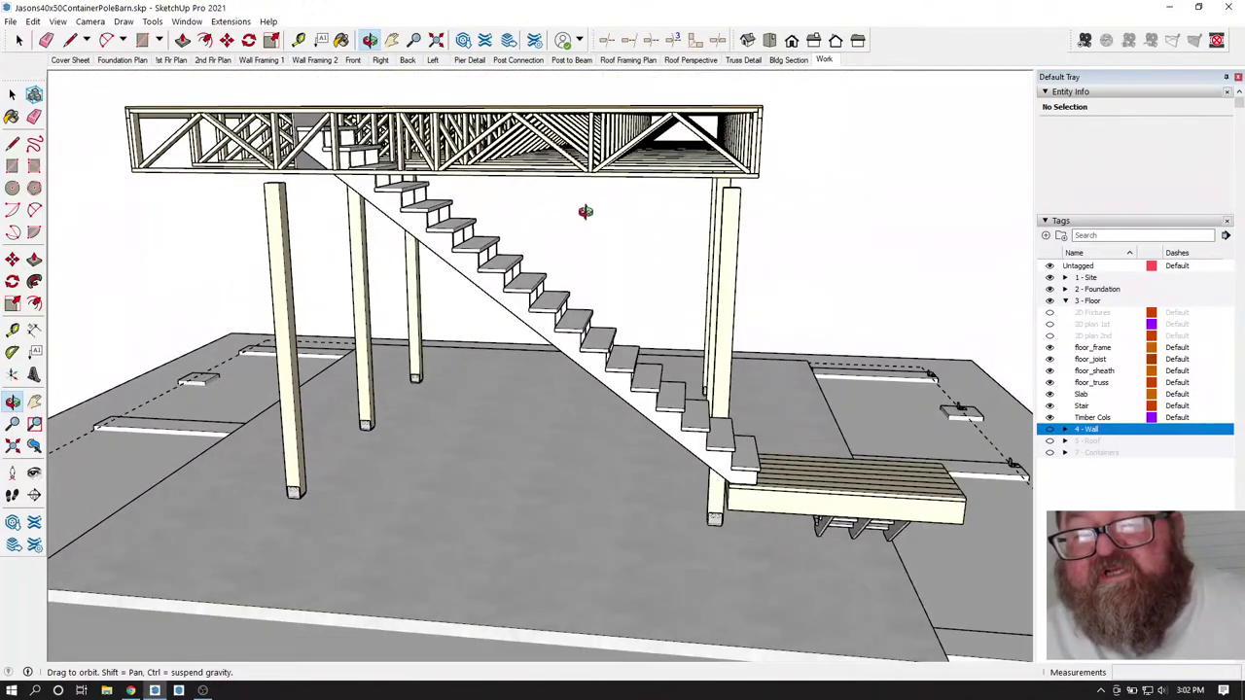
{"action": "left_click_drag", "start_coordinate": [707, 322], "coordinate": [574, 351]}
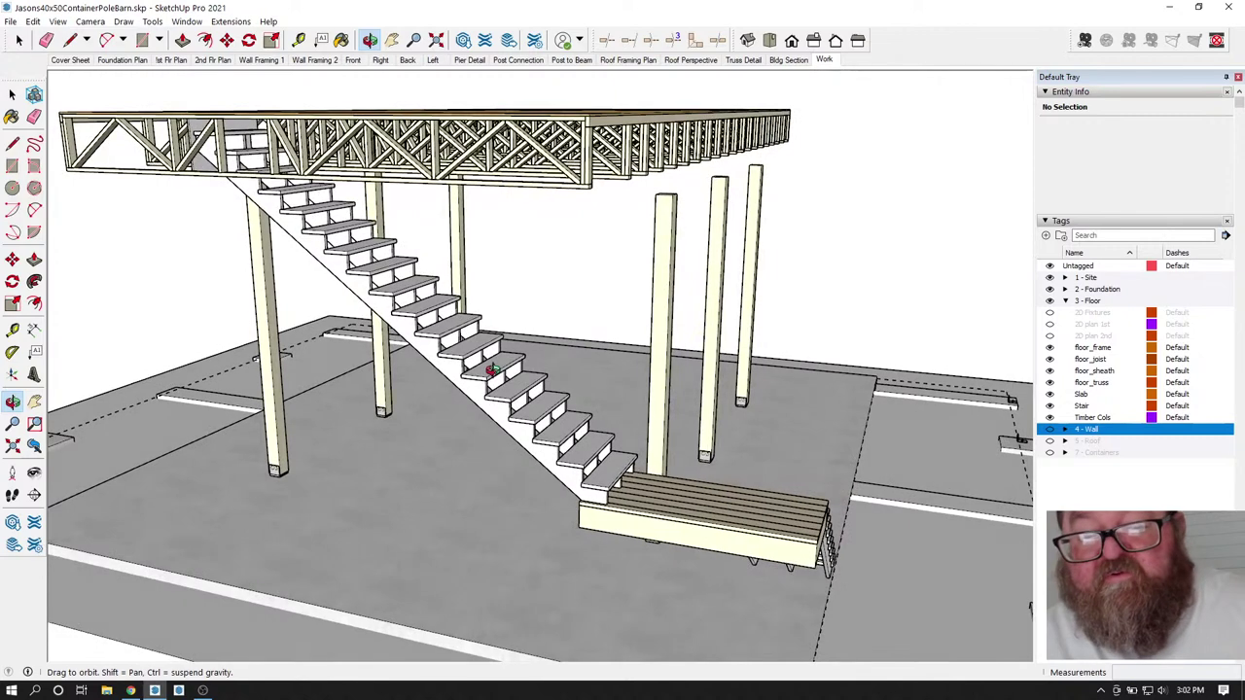
- Try moving the upper stair flight horizontally about 2' 11 15/16" farther onto the landing
{"action": "left_click", "coordinate": [19, 40]}
{"action": "left_click", "coordinate": [336, 262]}
{"action": "left_click", "coordinate": [226, 40]}
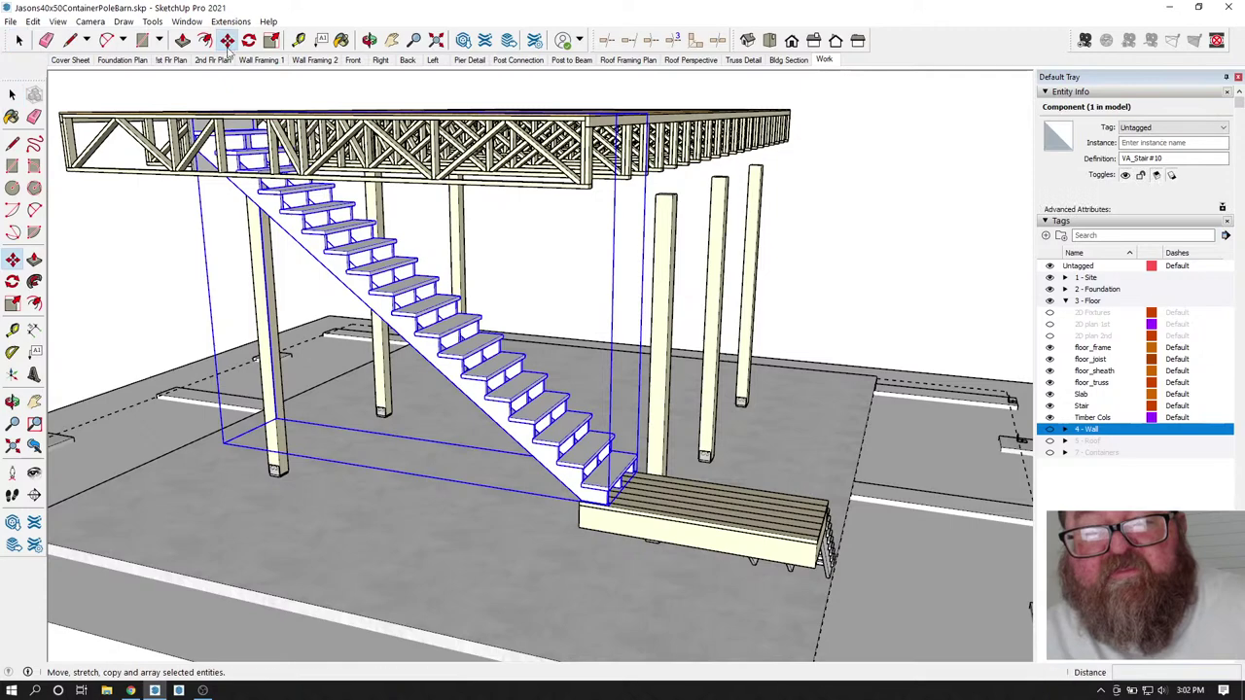
{"action": "left_click", "coordinate": [584, 500]}
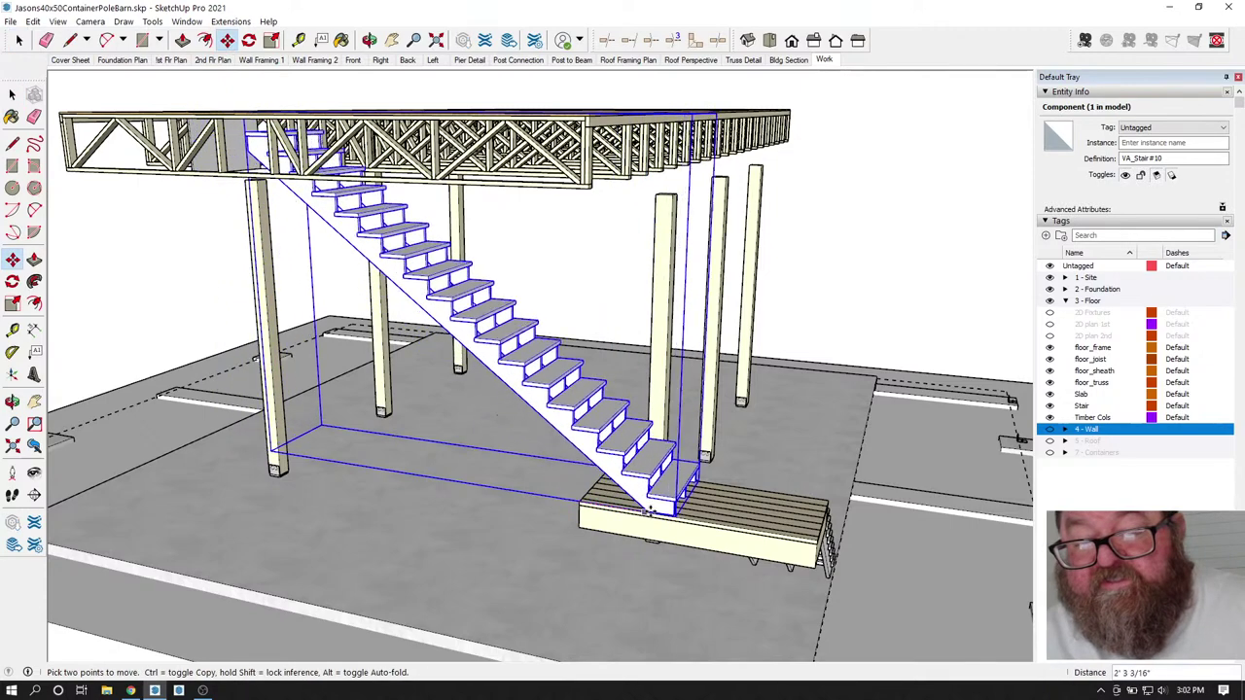
{"action": "left_click", "coordinate": [681, 516]}
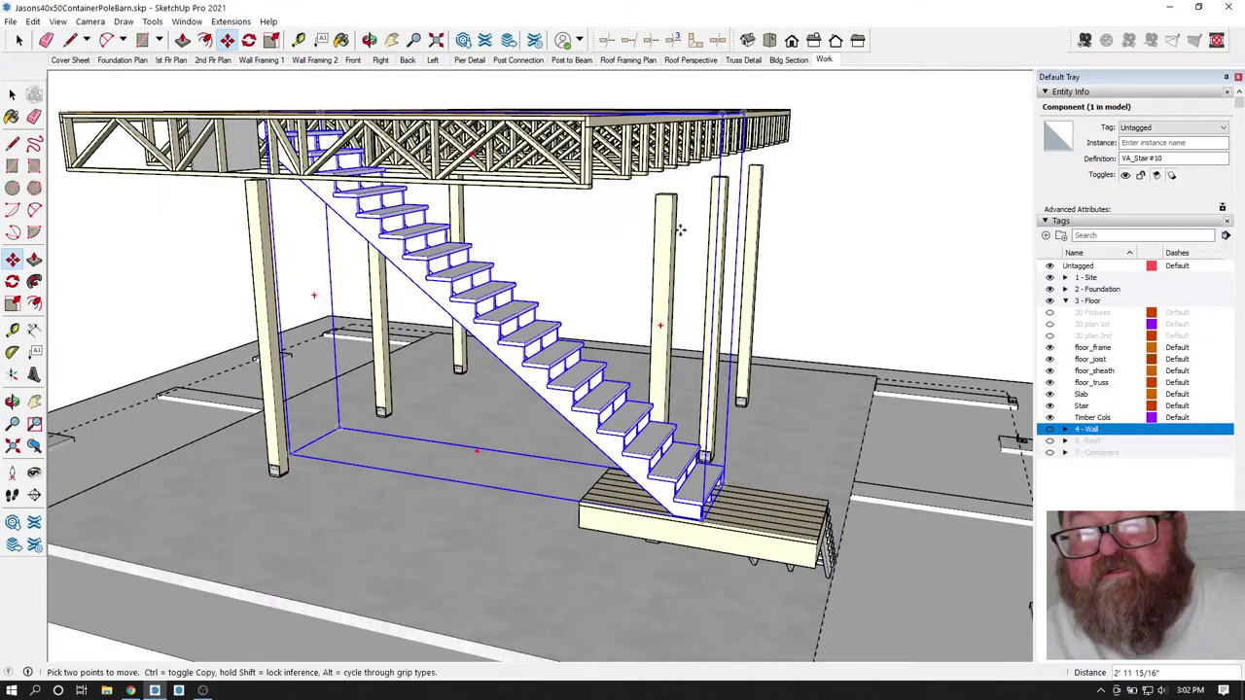
- Show the 4 - Wall tag folder and check the headroom from the main beam's underside down to the upper flight's treads
{"action": "left_click", "coordinate": [1049, 430]}
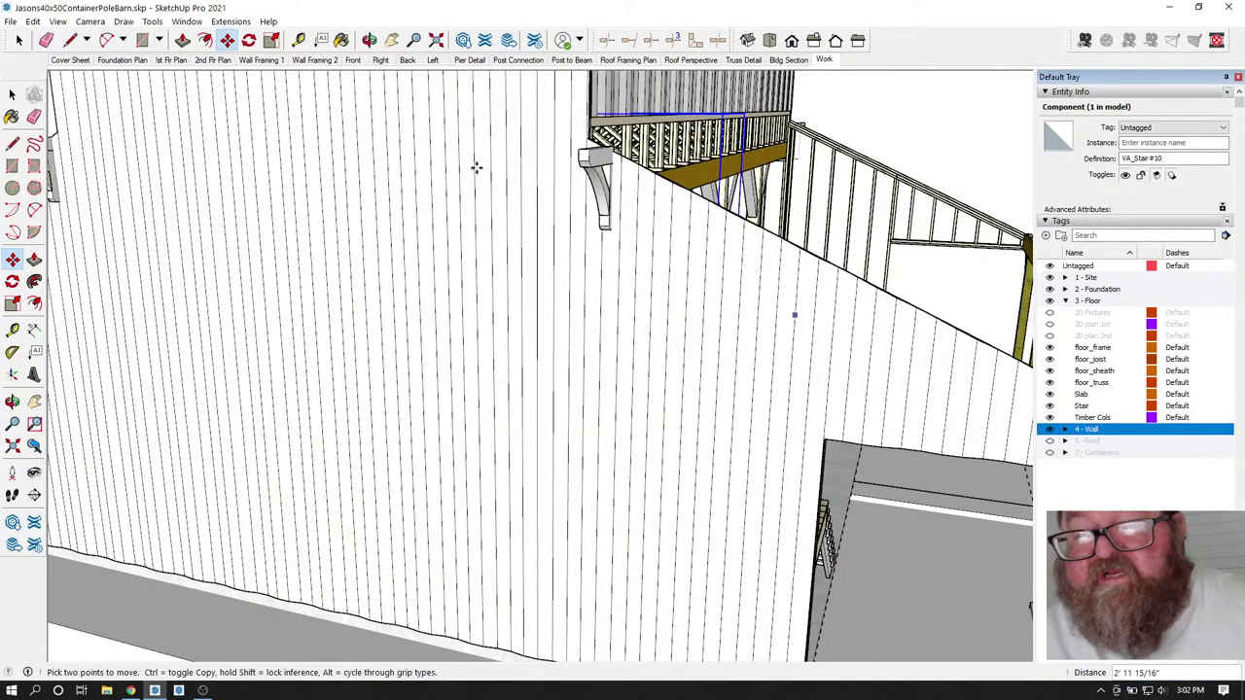
{"action": "left_click", "coordinate": [370, 40]}
{"action": "left_click_drag", "start_coordinate": [418, 117], "coordinate": [33, 230]}
{"action": "scroll", "coordinate": [403, 295], "scroll_direction": "up", "scroll_amount": 3}
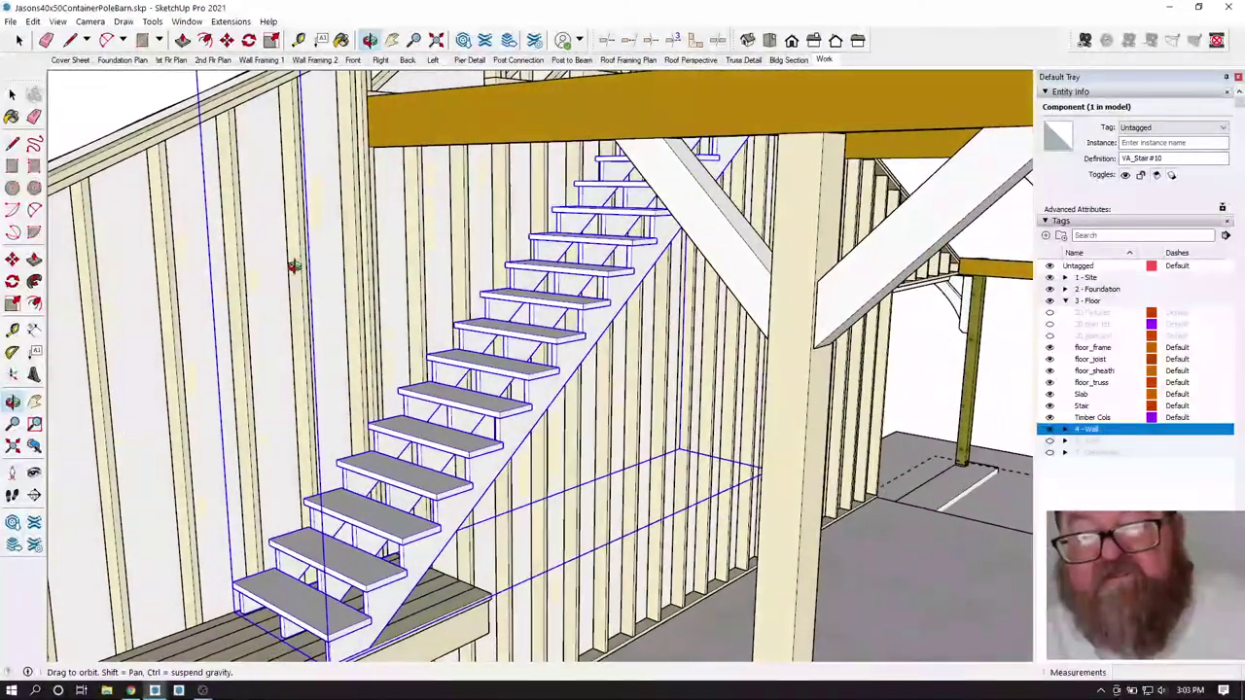
{"action": "key", "text": "l"}
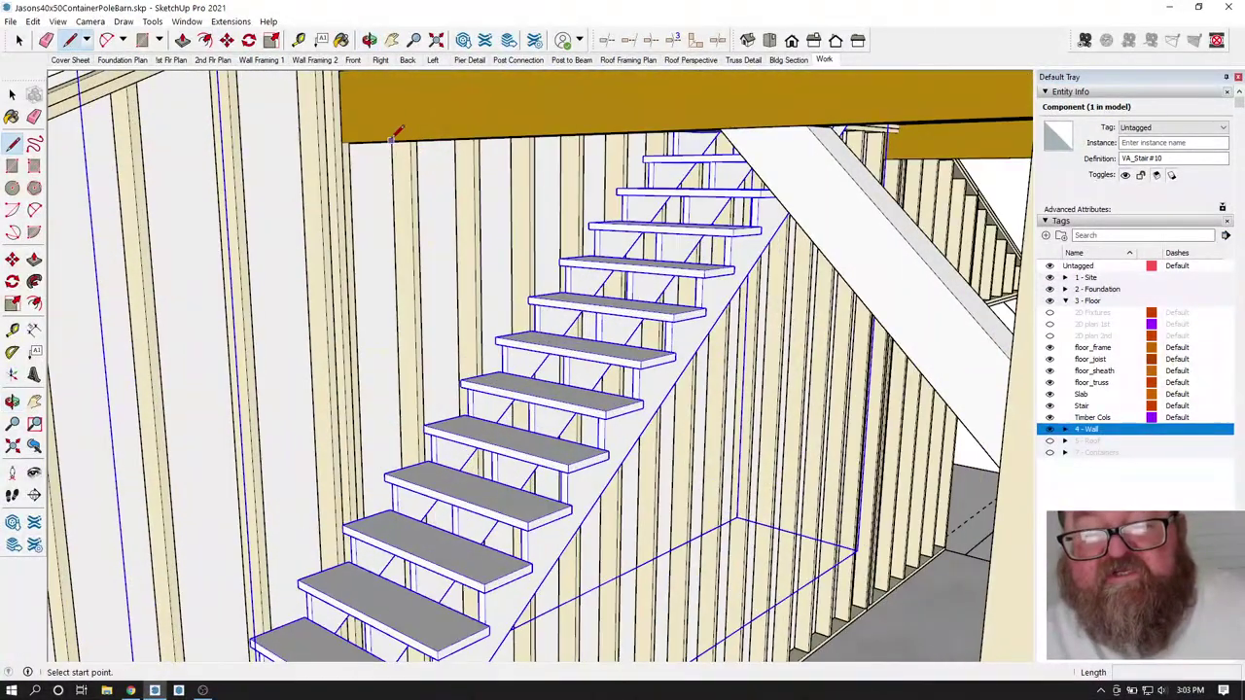
{"action": "left_click", "coordinate": [390, 140]}
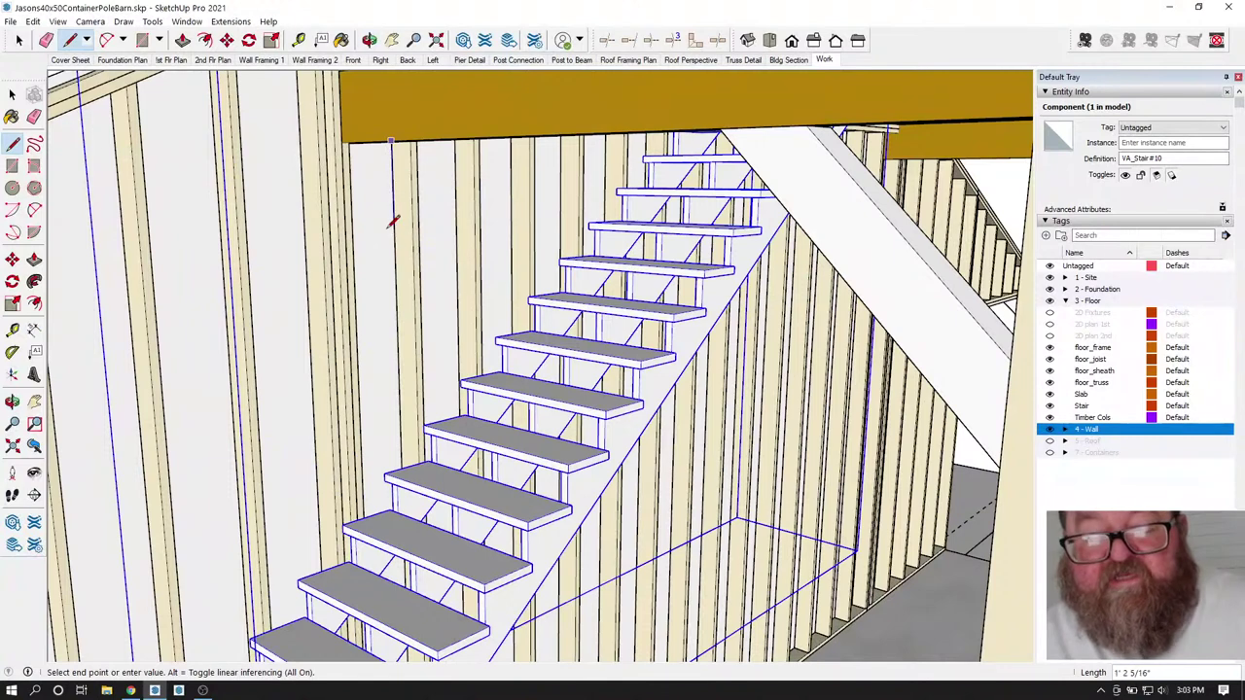
{"action": "key", "text": "Escape"}
{"action": "left_click", "coordinate": [366, 144]}
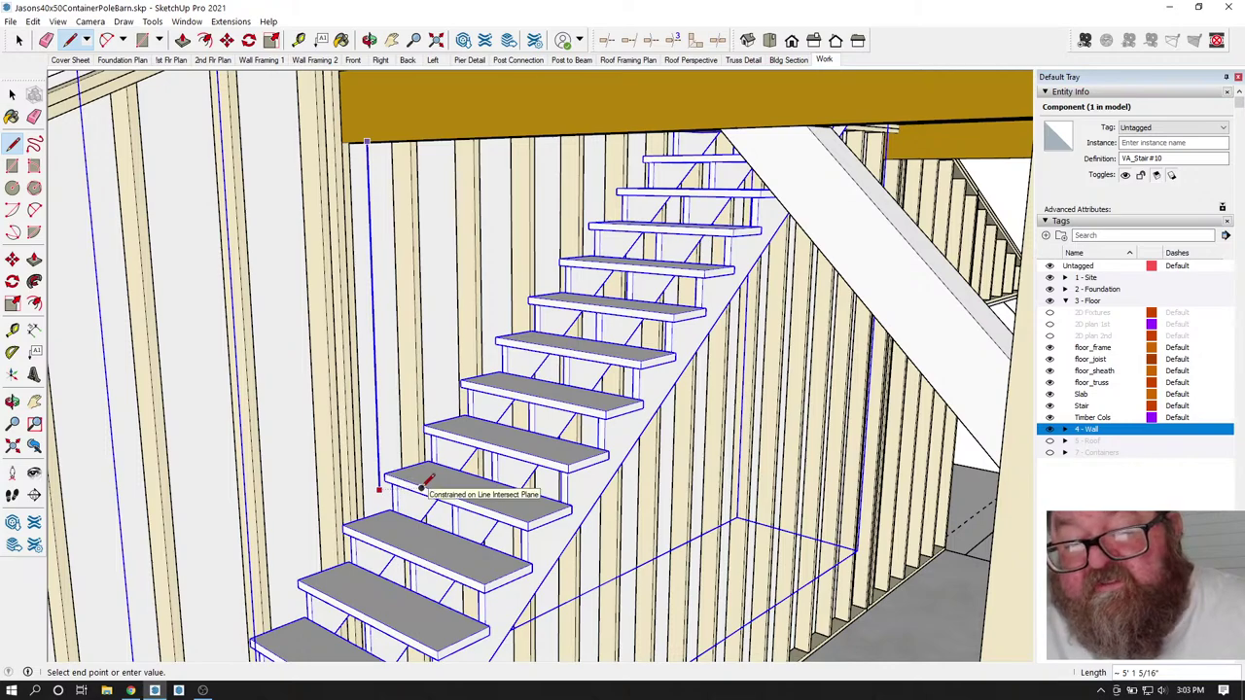
{"action": "key", "text": "Escape"}
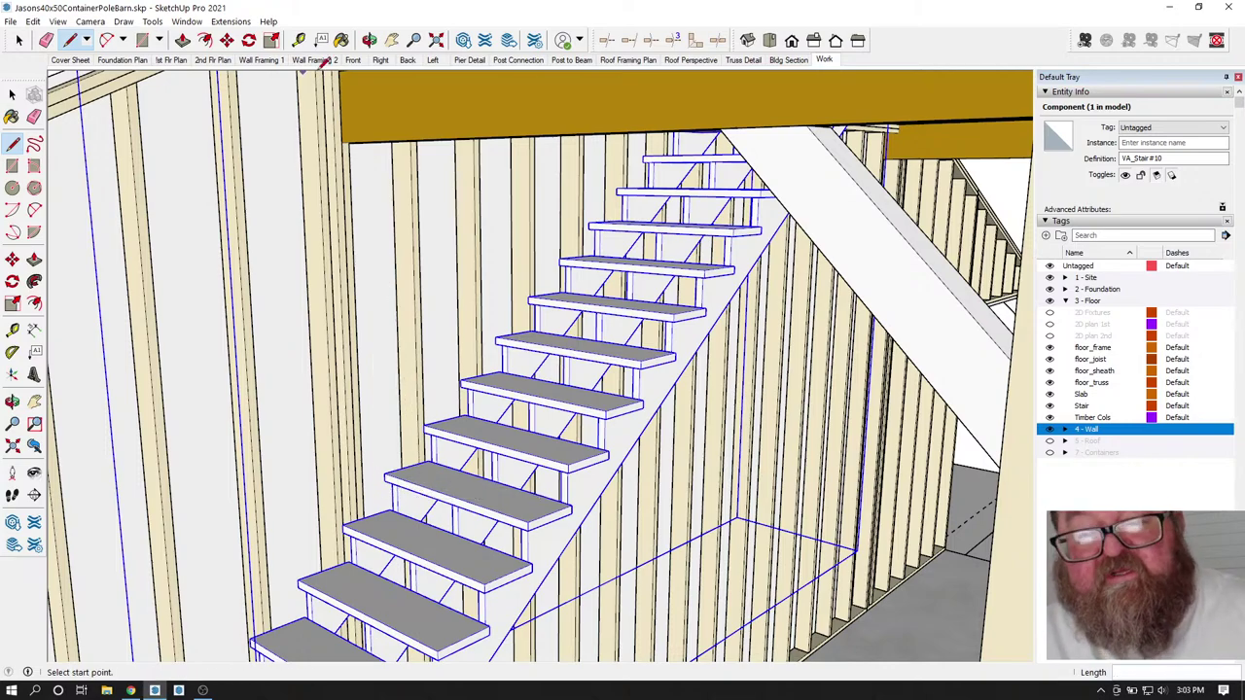
- Undo showing the walls and the last move of the upper stair flight
{"action": "left_click", "coordinate": [370, 40]}
{"action": "mouse_move", "coordinate": [437, 243]}
{"action": "left_mouse_down"}
{"action": "mouse_move", "coordinate": [453, 263]}
{"action": "mouse_move", "coordinate": [409, 314]}
{"action": "mouse_move", "coordinate": [428, 342]}
{"action": "mouse_move", "coordinate": [159, 331]}
{"action": "left_mouse_up"}
{"action": "key", "text": "ctrl+z"}
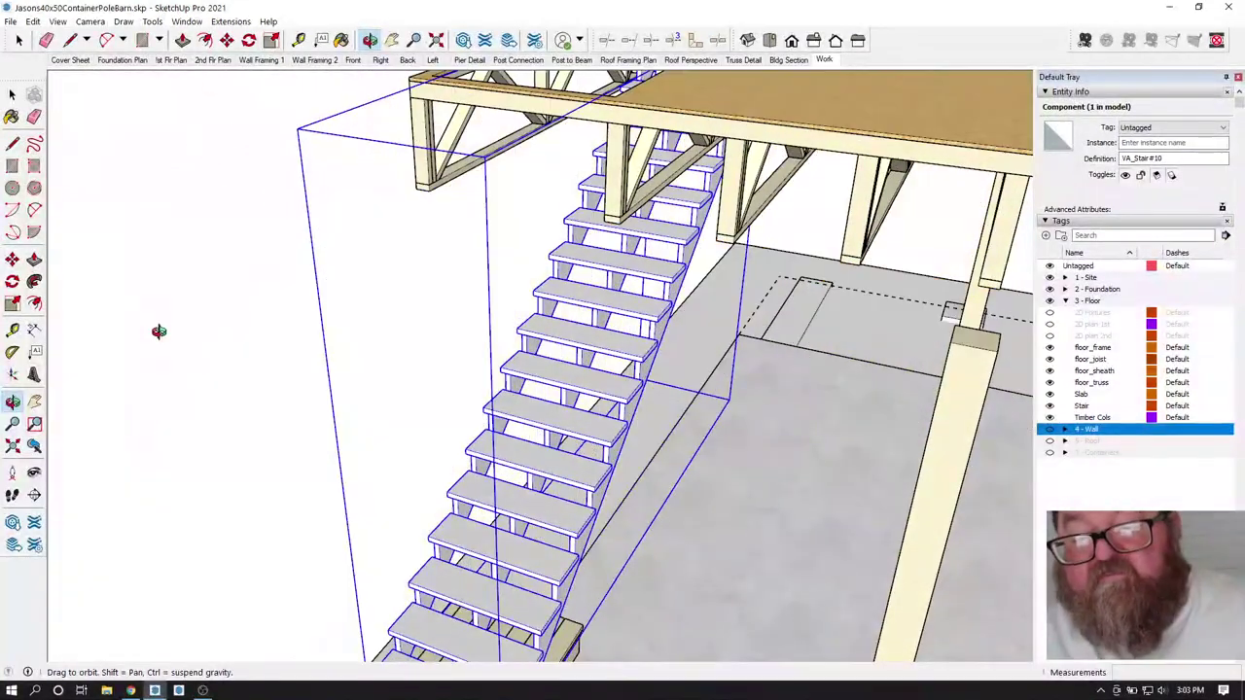
{"action": "key", "text": "ctrl+z"}
- Examine the floor opening from above and both stair flights at the landing, and deselect the upper flight
{"action": "left_click_drag", "start_coordinate": [359, 379], "coordinate": [398, 365]}
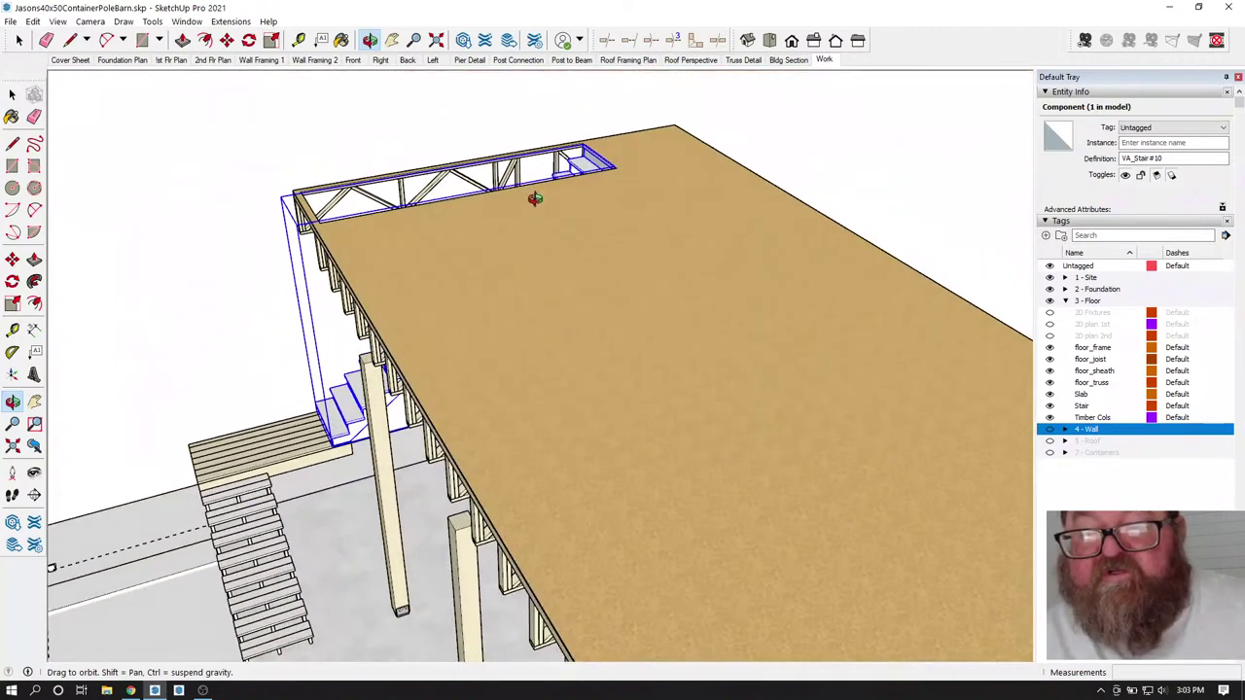
{"action": "left_click_drag", "start_coordinate": [535, 199], "coordinate": [620, 196]}
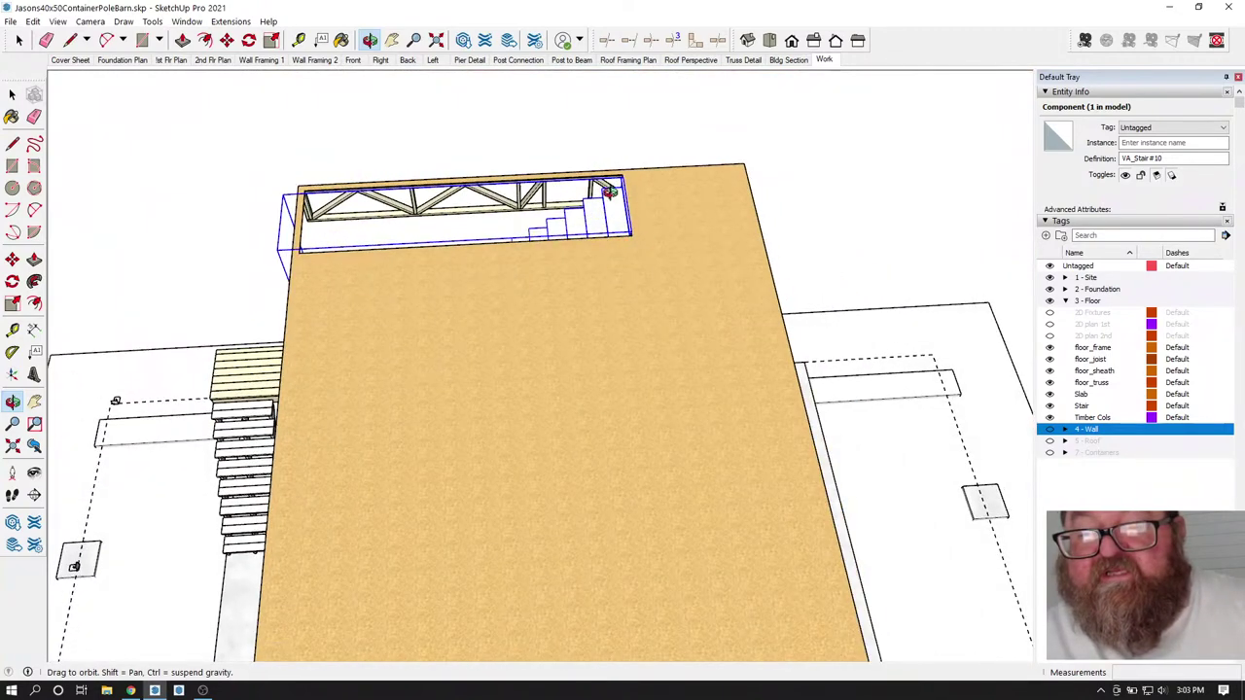
{"action": "mouse_move", "coordinate": [606, 286]}
{"action": "left_mouse_down"}
{"action": "mouse_move", "coordinate": [685, 260]}
{"action": "mouse_move", "coordinate": [555, 320]}
{"action": "mouse_move", "coordinate": [631, 250]}
{"action": "mouse_move", "coordinate": [597, 284]}
{"action": "left_mouse_up"}
{"action": "scroll", "coordinate": [597, 284], "scroll_direction": "down", "scroll_amount": 1}
{"action": "left_click_drag", "start_coordinate": [633, 434], "coordinate": [378, 476]}
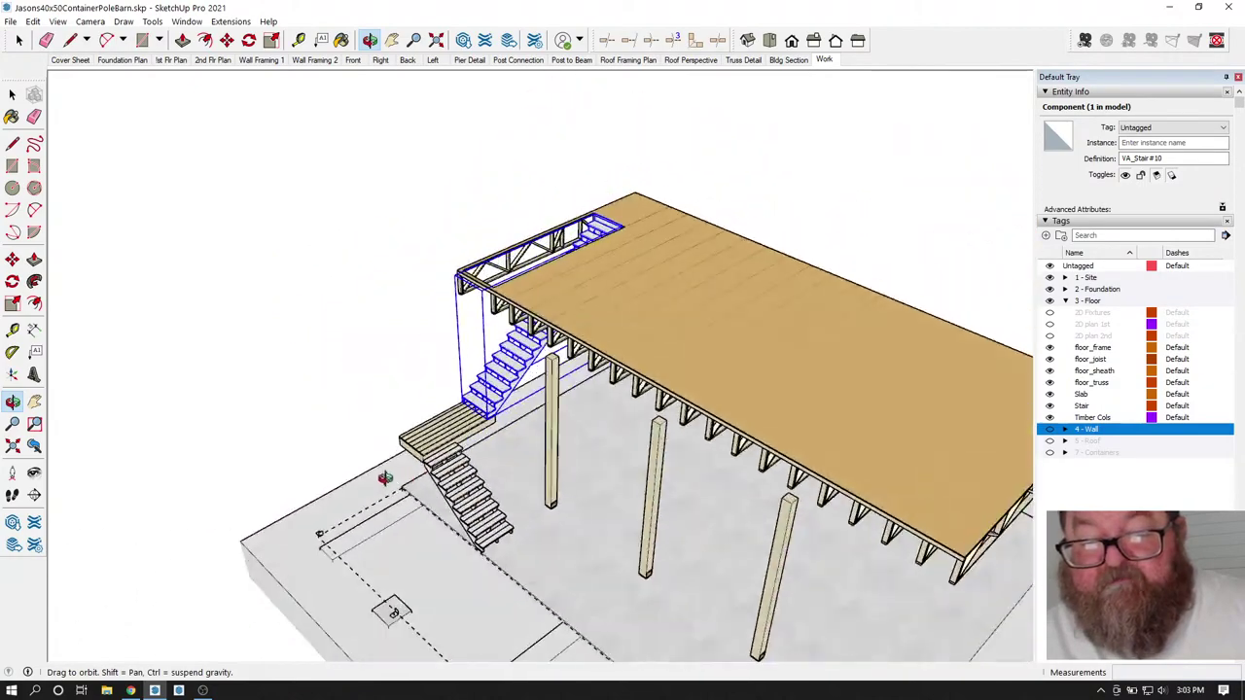
{"action": "scroll", "coordinate": [443, 446], "scroll_direction": "up", "scroll_amount": 3}
{"action": "left_click_drag", "start_coordinate": [442, 446], "coordinate": [247, 183]}
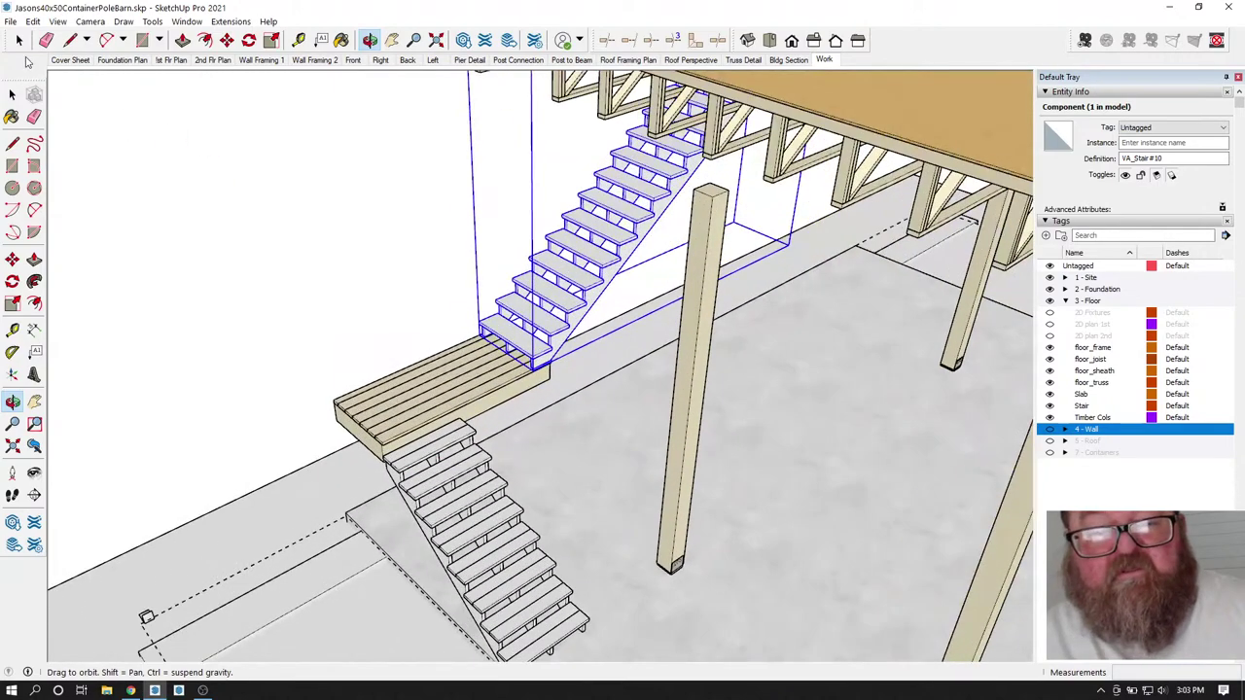
{"action": "left_click", "coordinate": [18, 40]}
{"action": "left_click", "coordinate": [521, 235]}
{"action": "scroll", "coordinate": [554, 303], "scroll_direction": "up", "scroll_amount": 5}
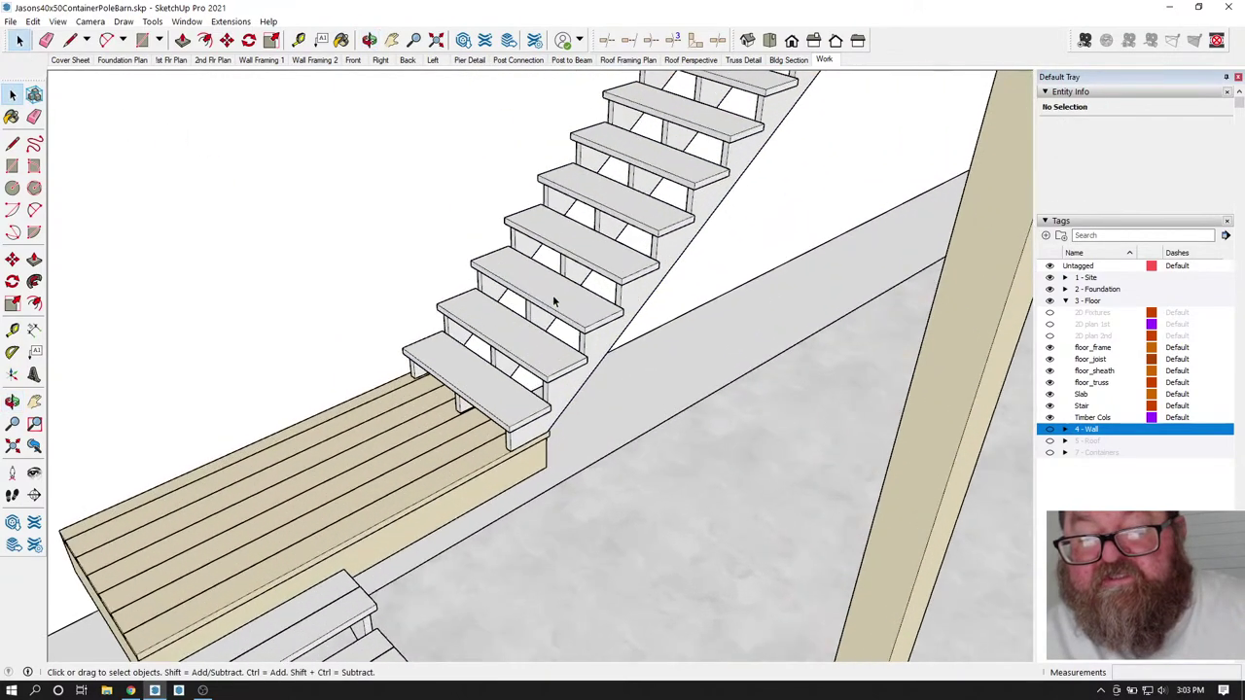
- Measure the width of a tread on the upper stair flight without leaving a guide
{"action": "left_click", "coordinate": [370, 40]}
{"action": "left_click_drag", "start_coordinate": [613, 292], "coordinate": [654, 306]}
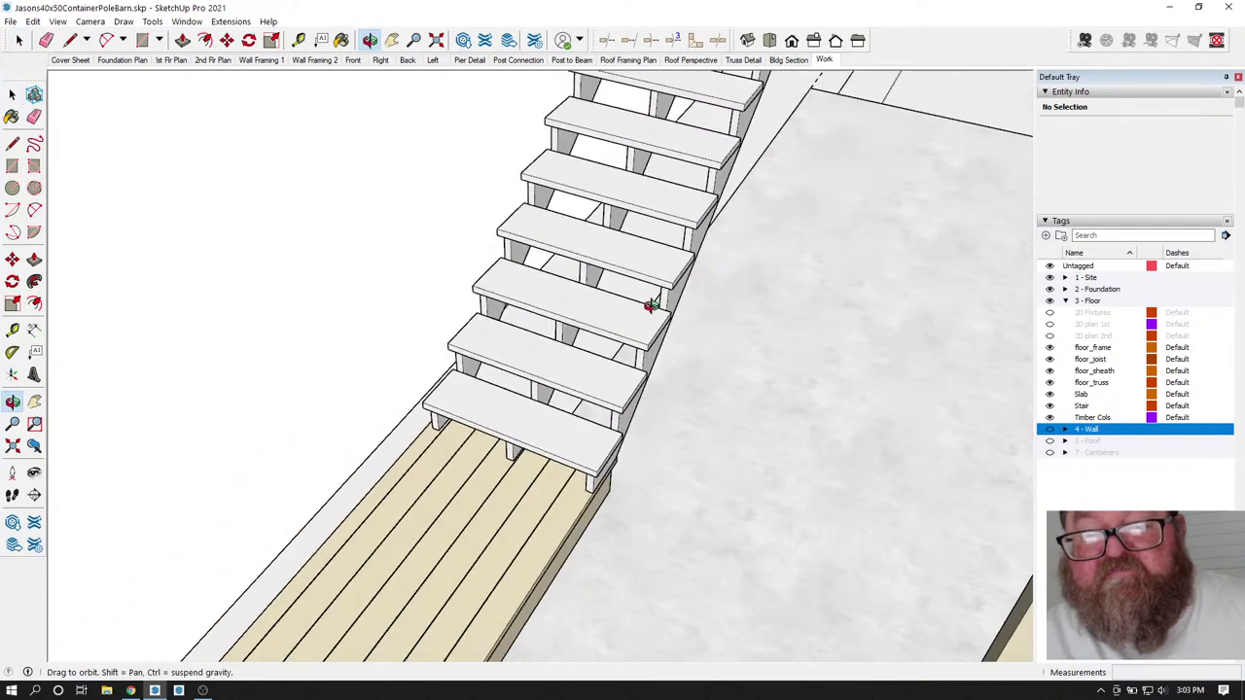
{"action": "left_click", "coordinate": [298, 40]}
{"action": "left_click", "coordinate": [510, 214]}
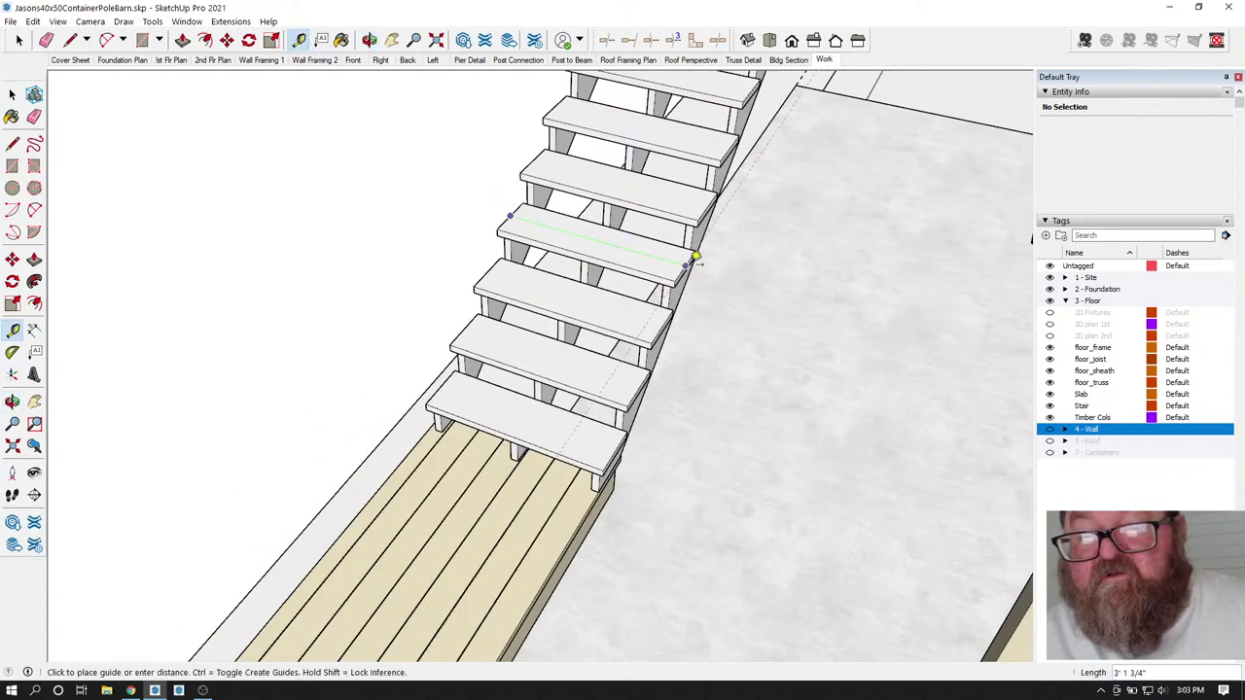
{"action": "key", "text": "Escape"}
{"action": "scroll", "coordinate": [606, 221], "scroll_direction": "down", "scroll_amount": 2}
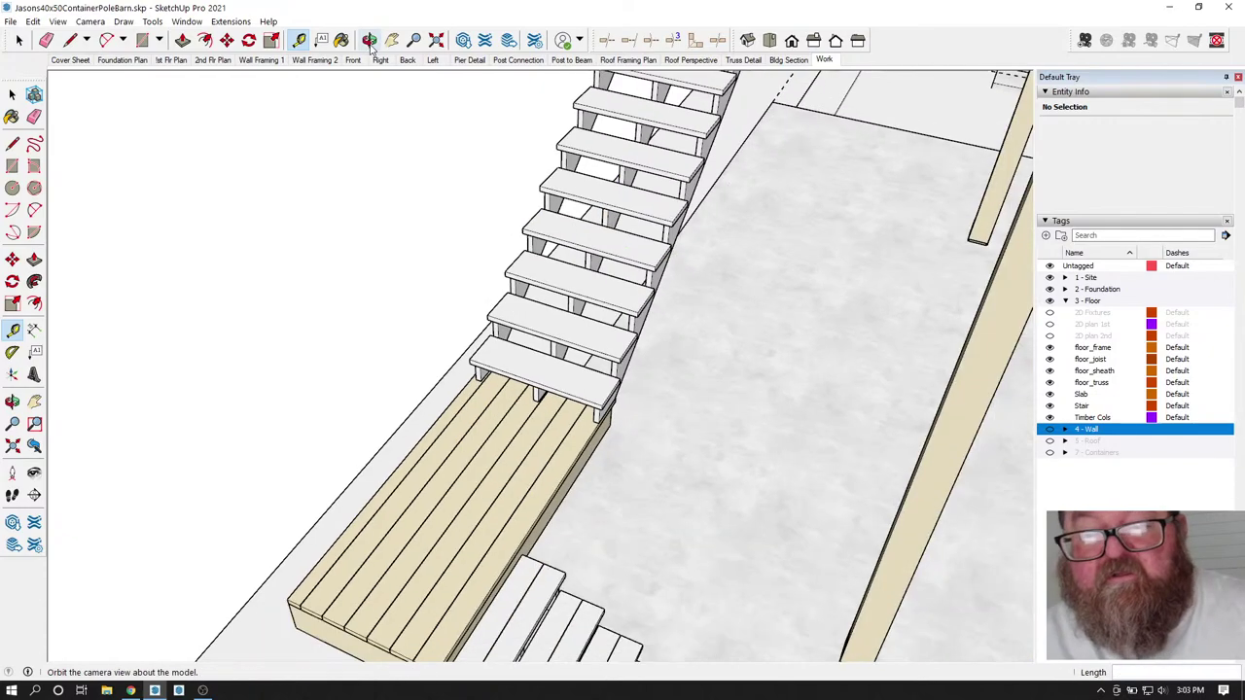
- Open the upper stair flight component for editing down to its stringer geometry
{"action": "left_click", "coordinate": [369, 40]}
{"action": "left_click_drag", "start_coordinate": [447, 204], "coordinate": [552, 304]}
{"action": "scroll", "coordinate": [551, 304], "scroll_direction": "up", "scroll_amount": 10}
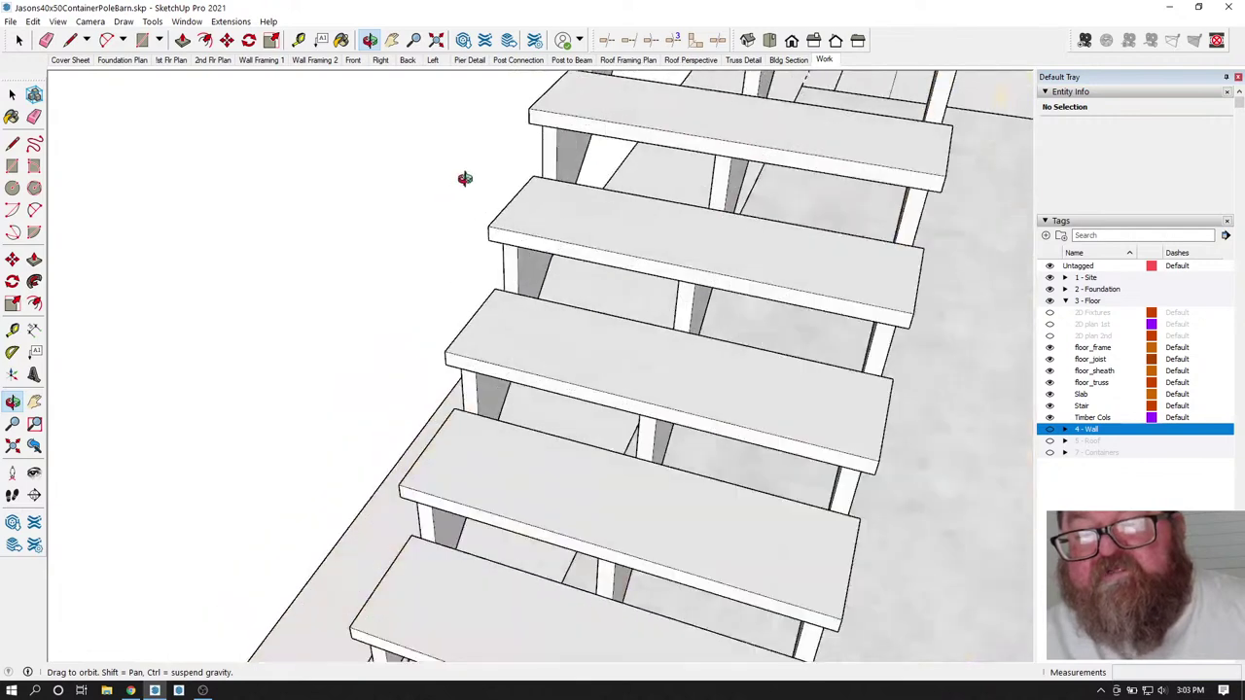
{"action": "left_click_drag", "start_coordinate": [533, 233], "coordinate": [693, 258]}
{"action": "left_click", "coordinate": [19, 41]}
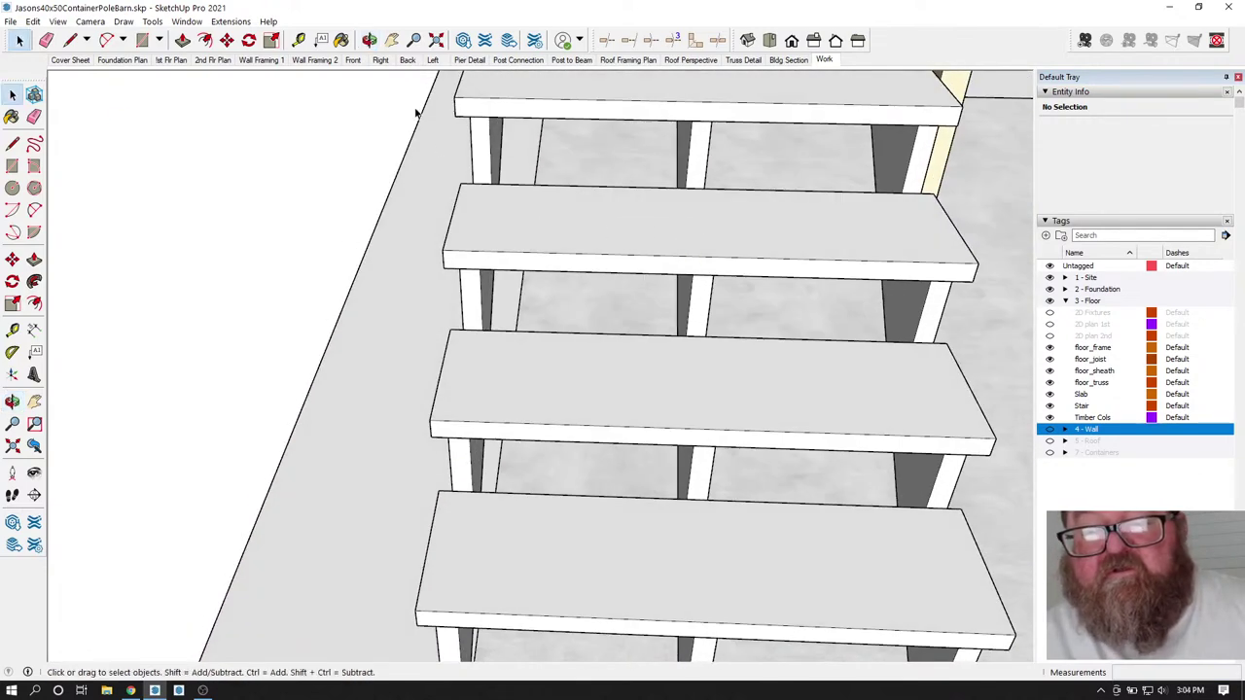
{"action": "left_click", "coordinate": [369, 40]}
{"action": "left_click_drag", "start_coordinate": [530, 216], "coordinate": [709, 225]}
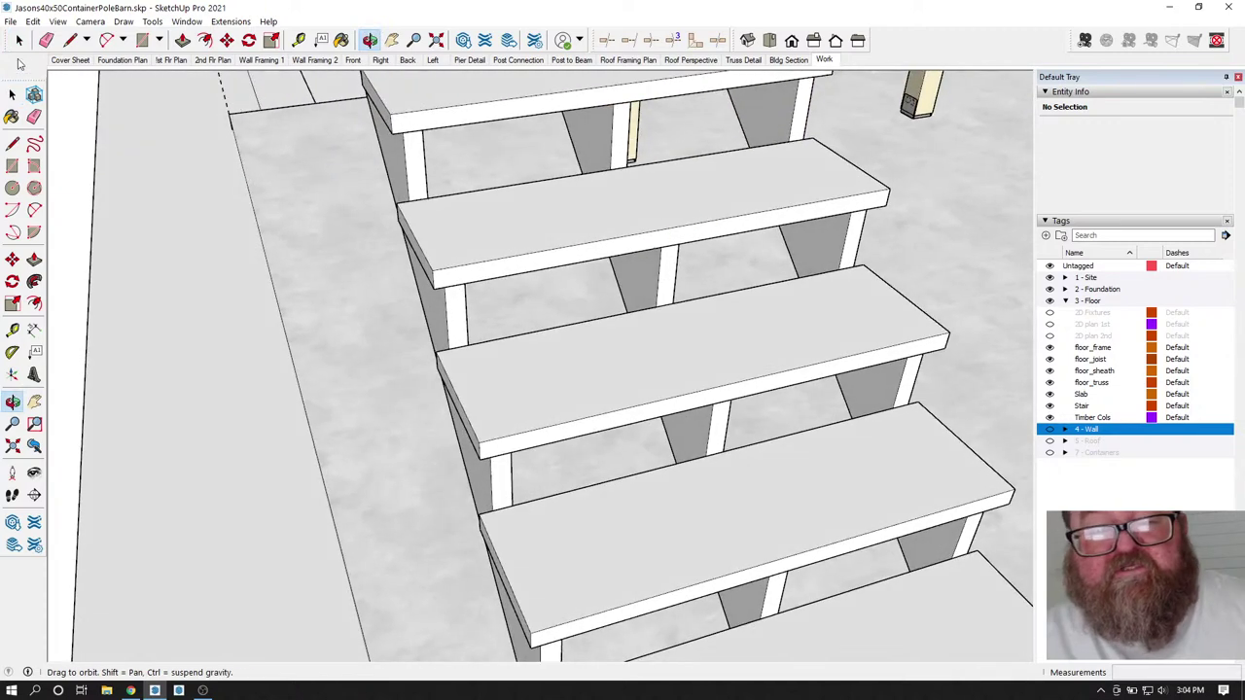
{"action": "left_click", "coordinate": [19, 41]}
{"action": "left_click", "coordinate": [449, 309]}
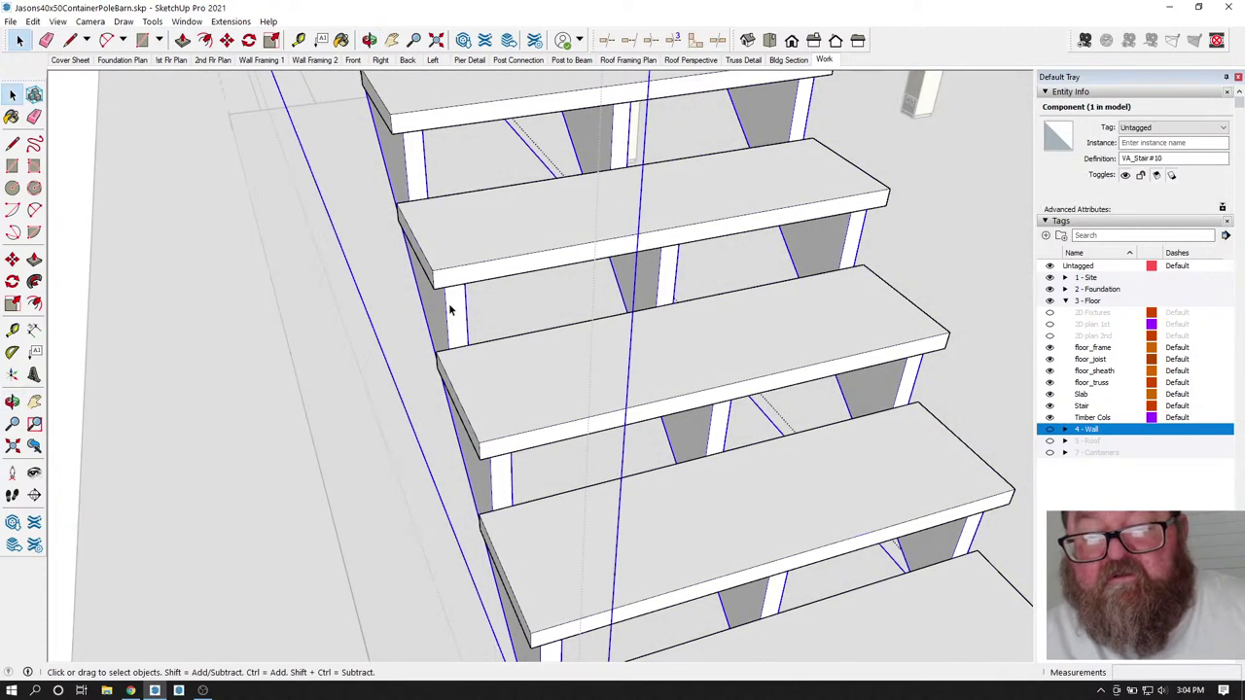
{"action": "double_click", "coordinate": [449, 309]}
- Group all connected geometry of the upper flight's left outer stringer, as seen when climbing
{"action": "triple_click", "coordinate": [449, 310]}
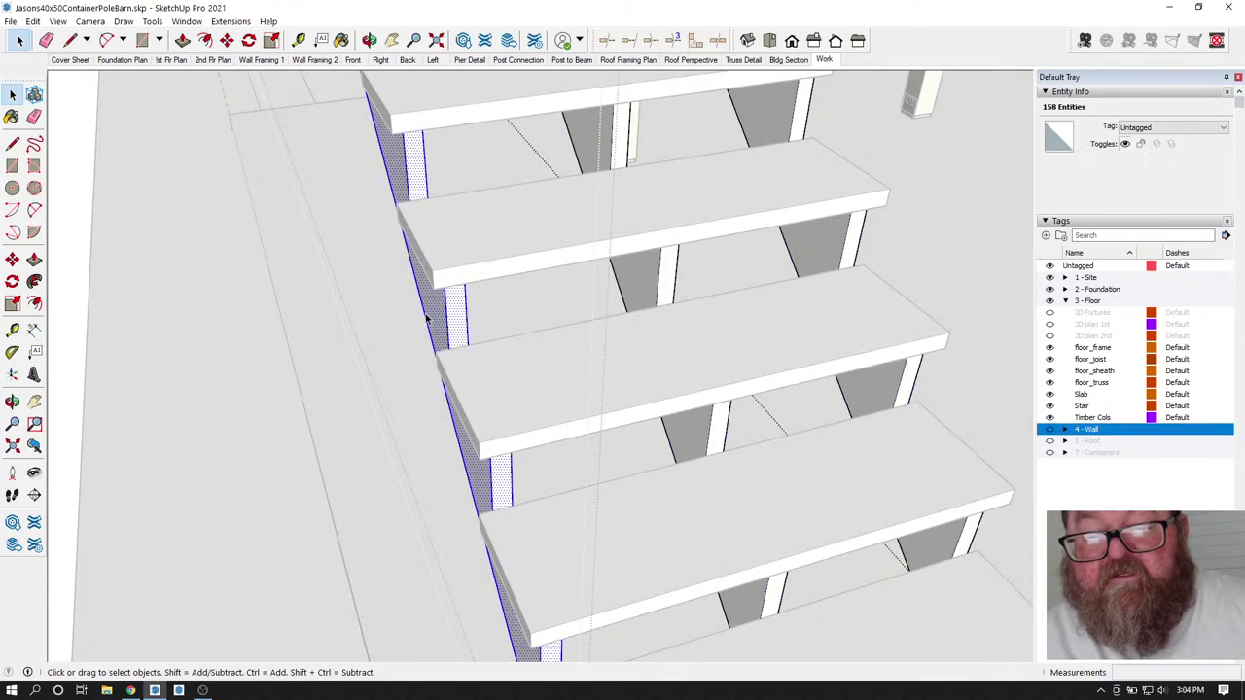
{"action": "left_click", "coordinate": [366, 247]}
{"action": "left_click", "coordinate": [406, 171]}
{"action": "triple_click", "coordinate": [415, 170]}
{"action": "right_click", "coordinate": [413, 170]}
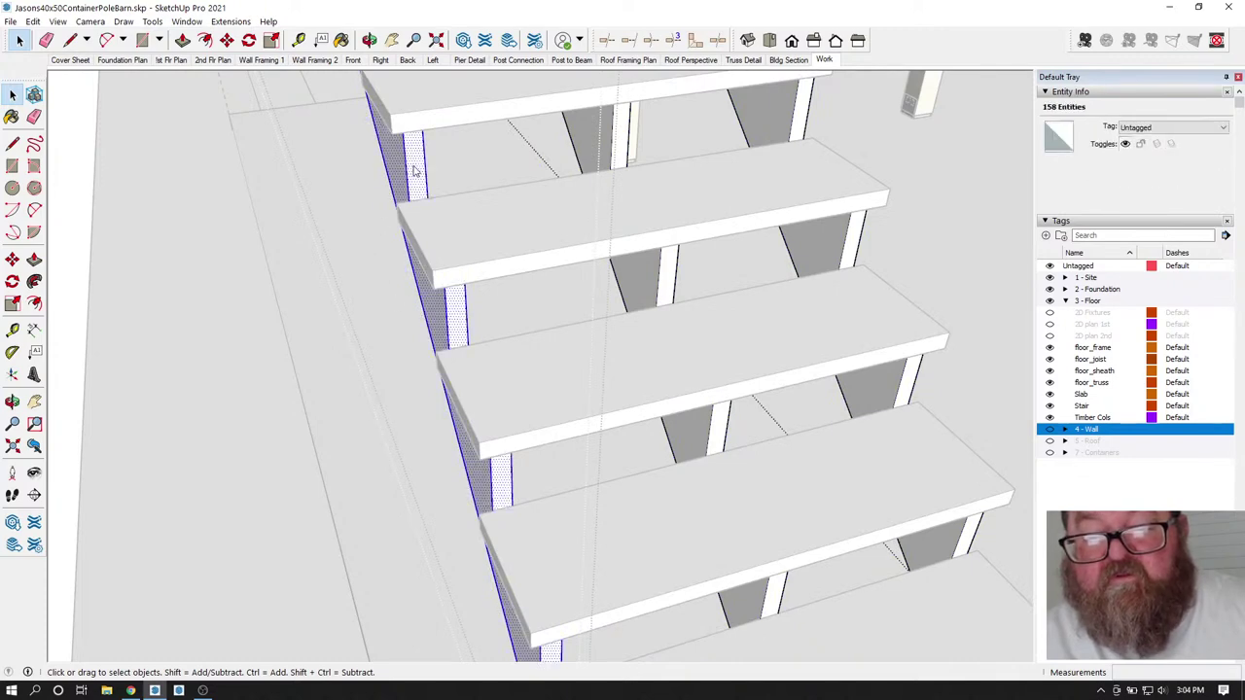
{"action": "left_click", "coordinate": [453, 279]}
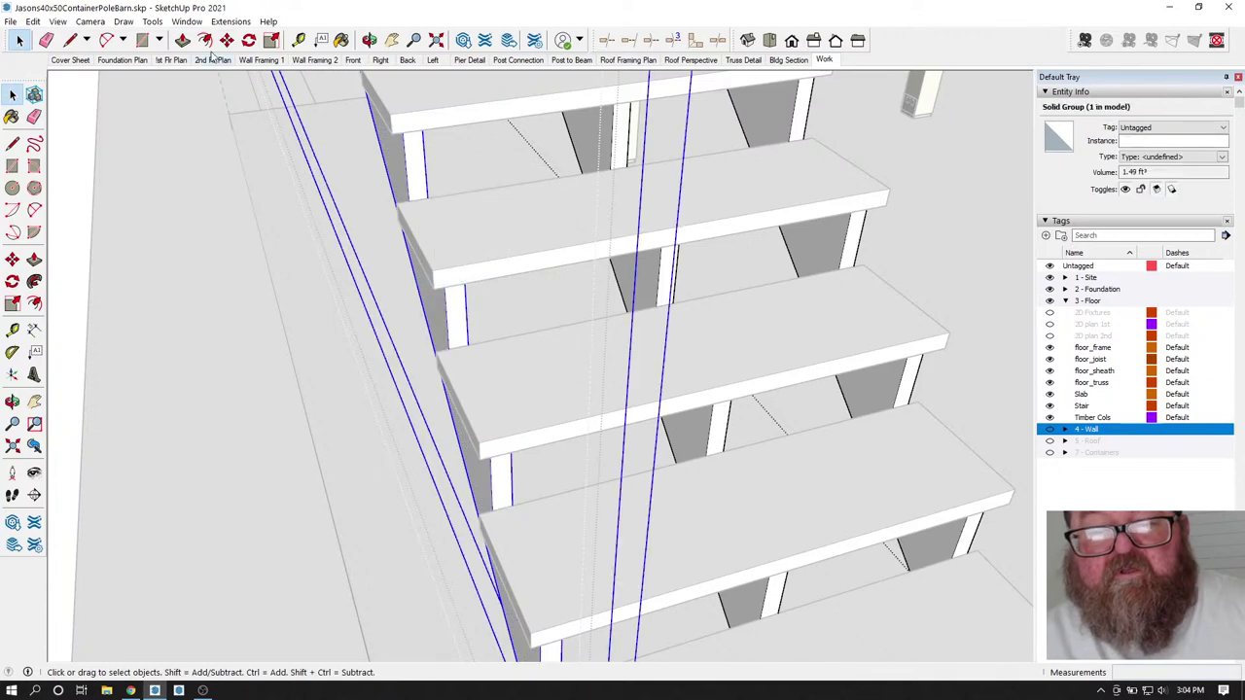
- Move the left stringer group 1" outward, flush with the left ends of the treads
{"action": "key", "text": "m"}
{"action": "scroll", "coordinate": [403, 209], "scroll_direction": "up", "scroll_amount": 3}
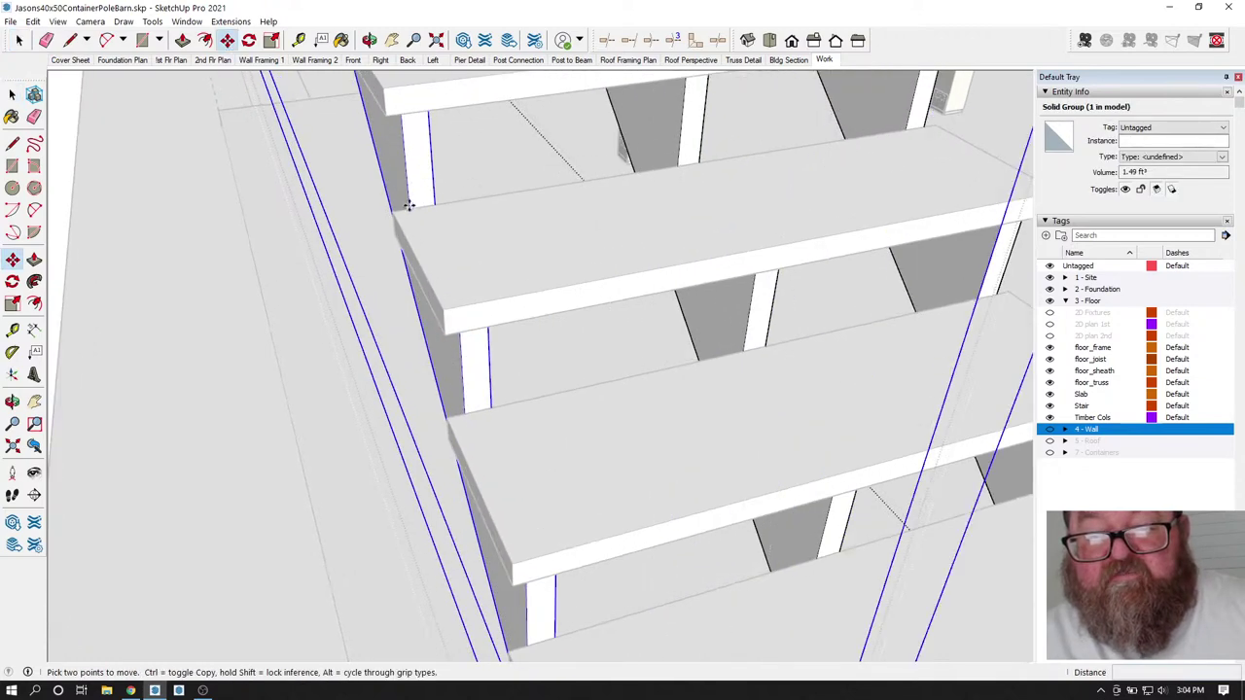
{"action": "left_click", "coordinate": [407, 206]}
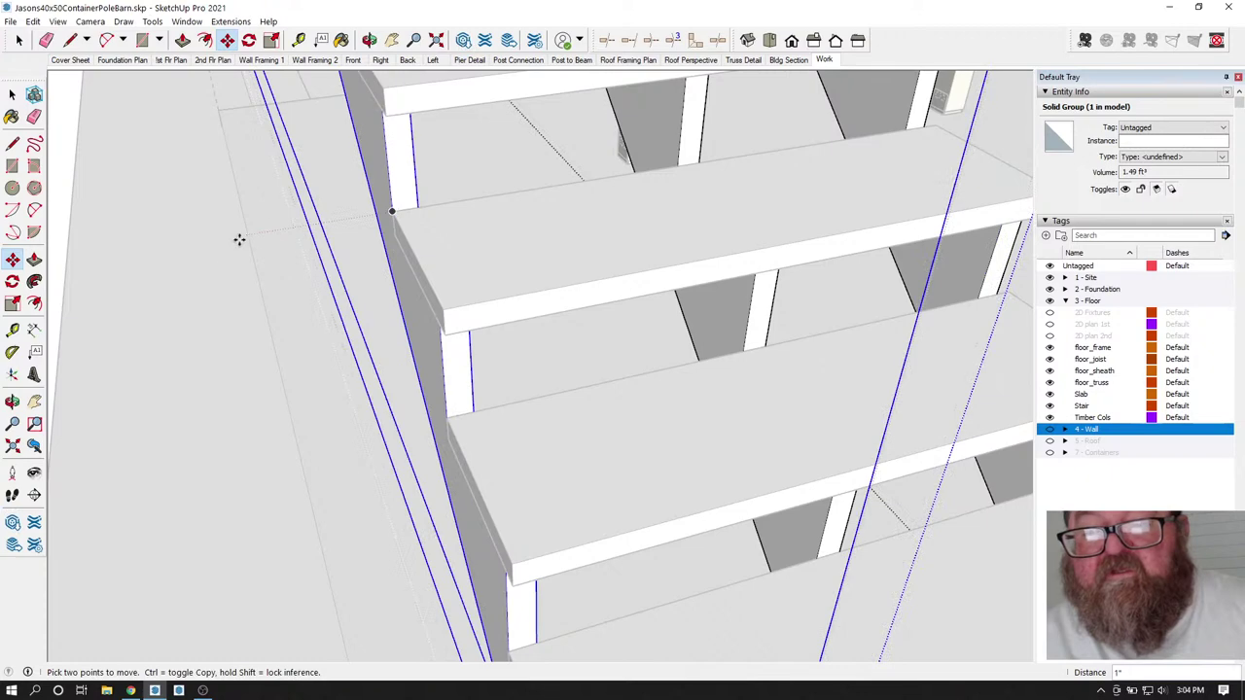
{"action": "scroll", "coordinate": [231, 264], "scroll_direction": "down", "scroll_amount": 5}
{"action": "scroll", "coordinate": [534, 200], "scroll_direction": "up", "scroll_amount": 4}
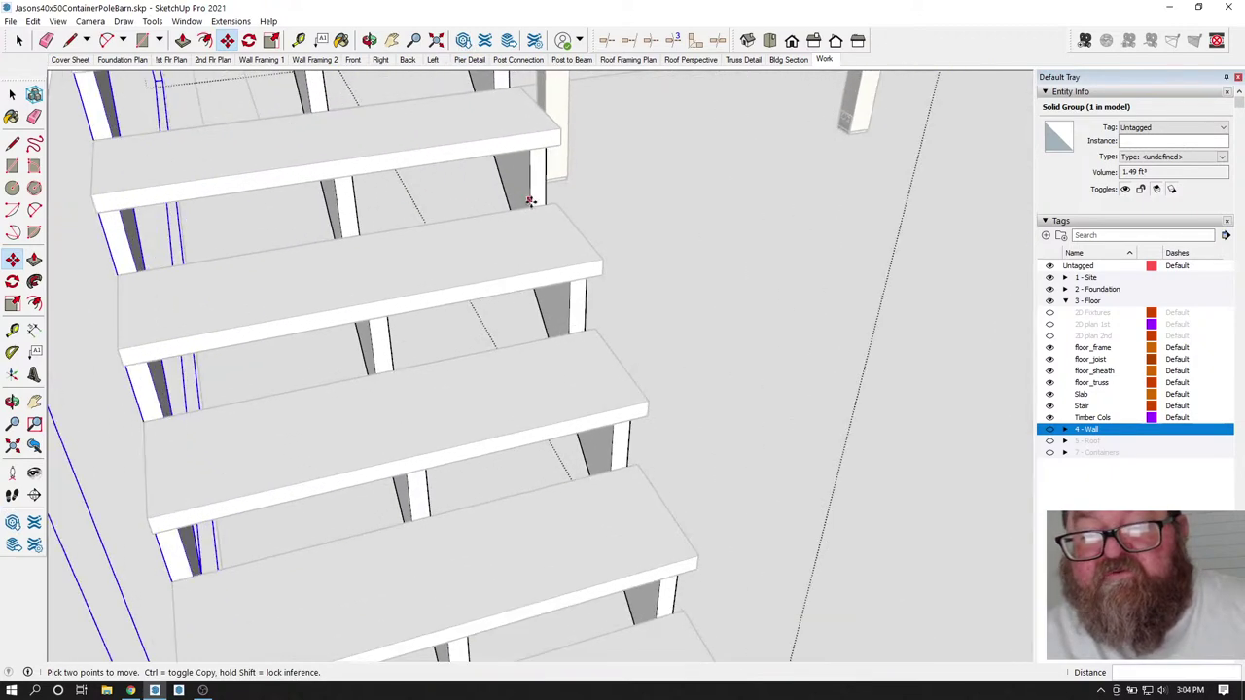
- Group all connected geometry of the upper flight's right outer stringer, as seen when climbing
{"action": "left_click", "coordinate": [369, 40]}
{"action": "left_click_drag", "start_coordinate": [384, 189], "coordinate": [207, 172]}
{"action": "key", "text": "space"}
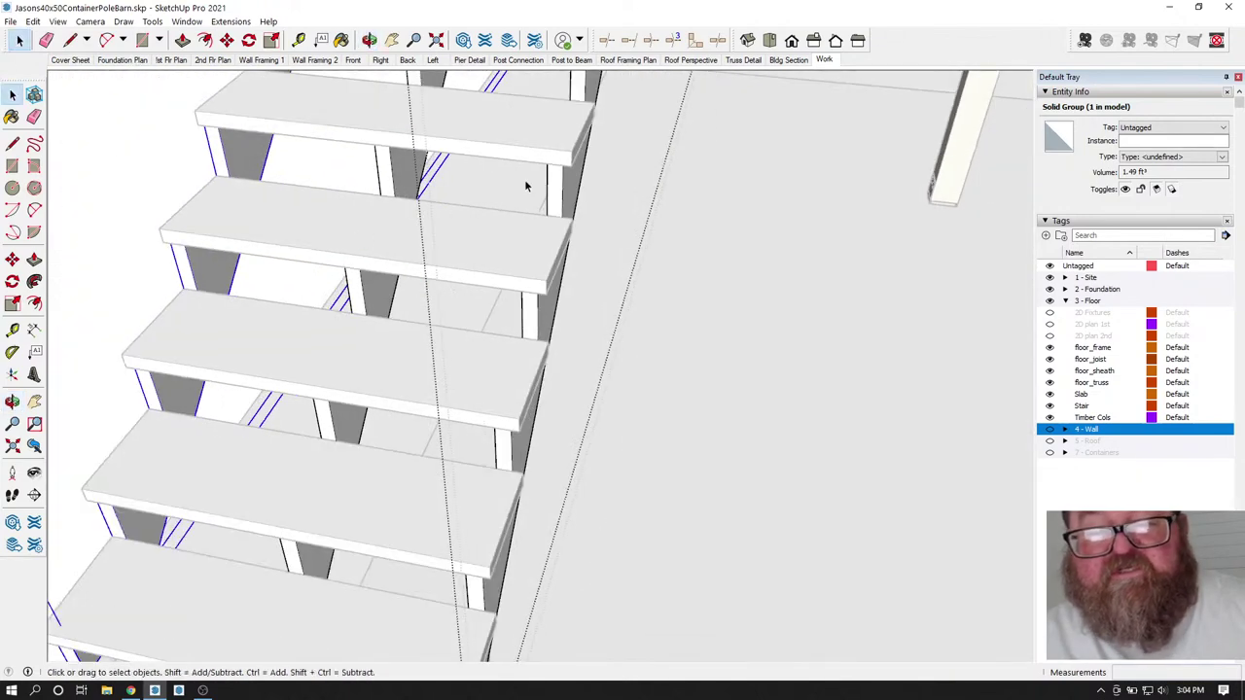
{"action": "triple_click", "coordinate": [555, 192]}
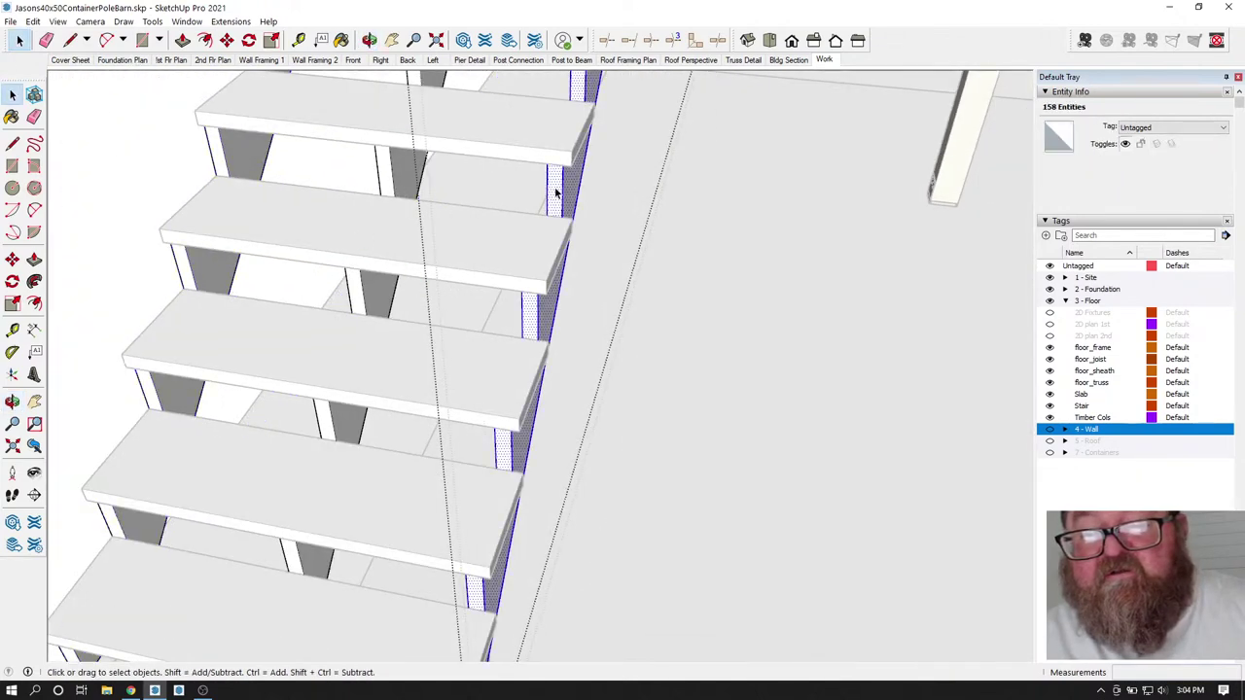
{"action": "right_click", "coordinate": [555, 192]}
{"action": "left_click", "coordinate": [587, 301]}
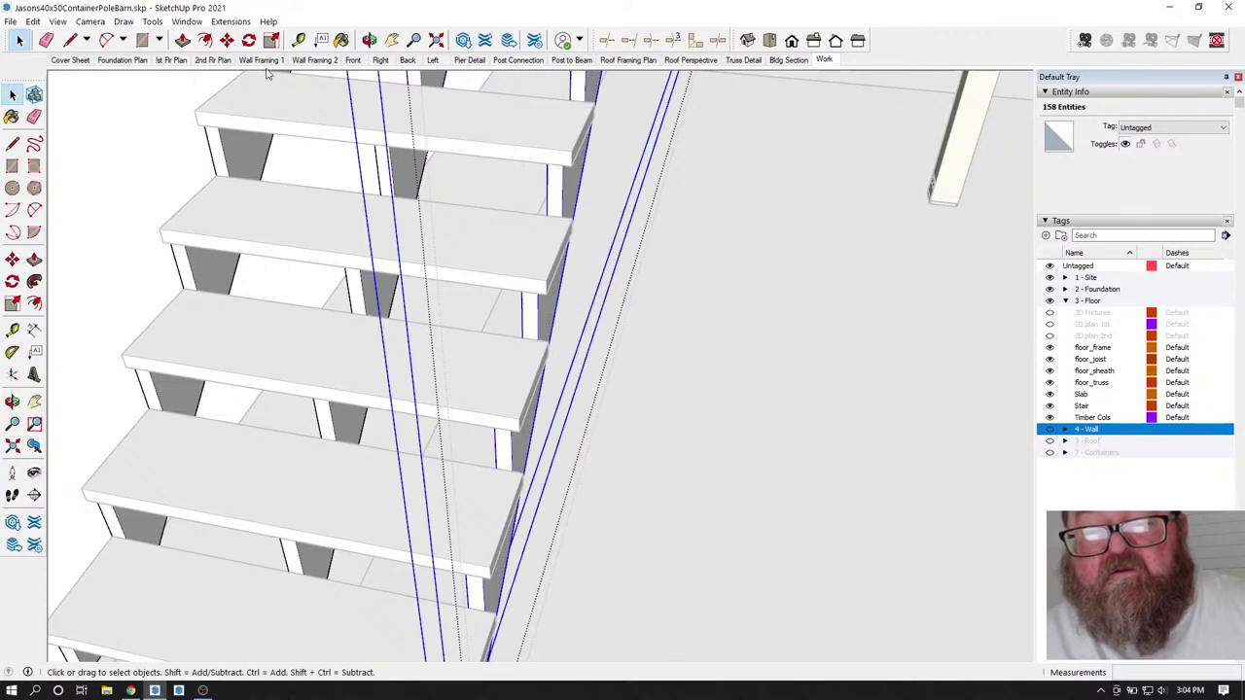
- Move the upper flight's right outer stringer group 1" outward, flush with the right ends of the treads
{"action": "key", "text": "m"}
{"action": "scroll", "coordinate": [547, 231], "scroll_direction": "up", "scroll_amount": 5}
{"action": "scroll", "coordinate": [561, 276], "scroll_direction": "down", "scroll_amount": 2}
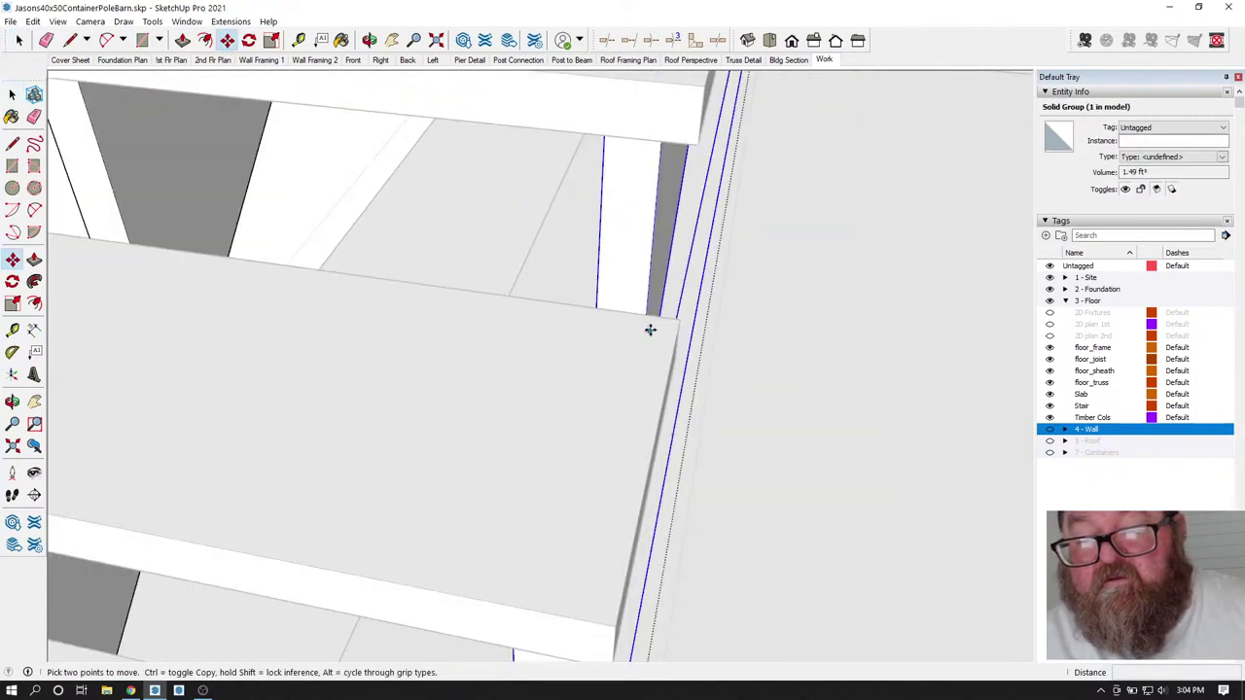
{"action": "scroll", "coordinate": [672, 314], "scroll_direction": "down", "scroll_amount": 2}
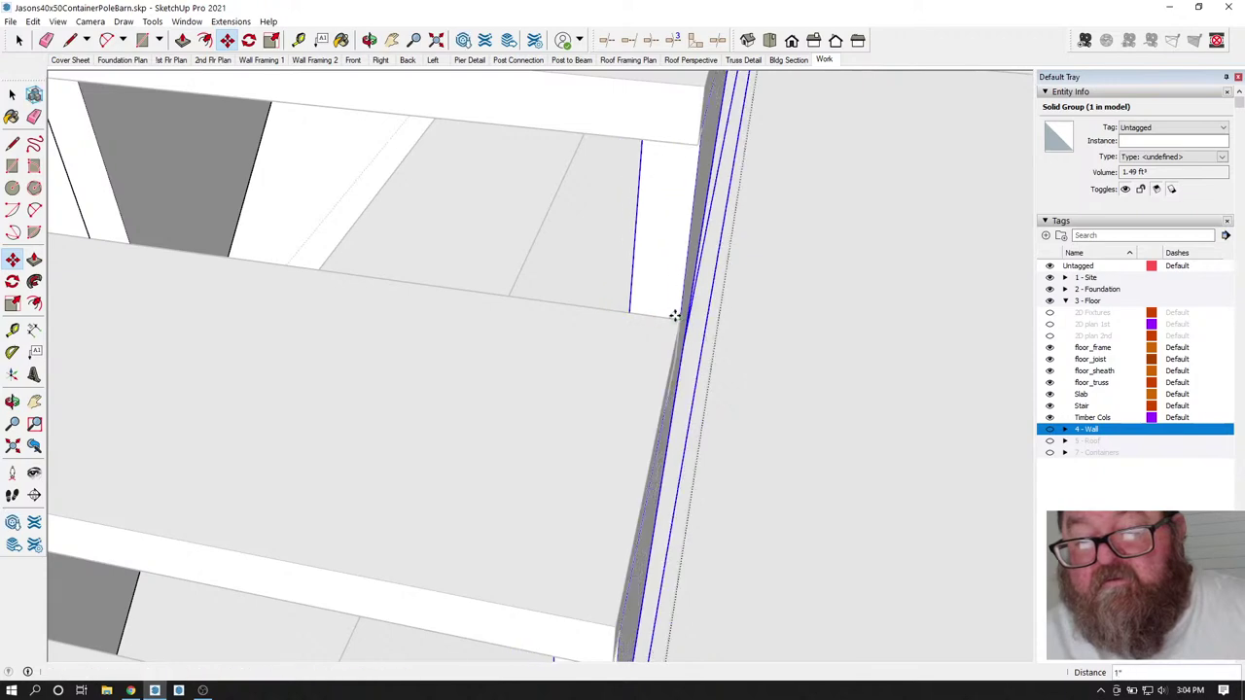
{"action": "scroll", "coordinate": [674, 333], "scroll_direction": "down", "scroll_amount": 3}
{"action": "scroll", "coordinate": [586, 334], "scroll_direction": "down", "scroll_amount": 2}
{"action": "scroll", "coordinate": [581, 360], "scroll_direction": "down", "scroll_amount": 2}
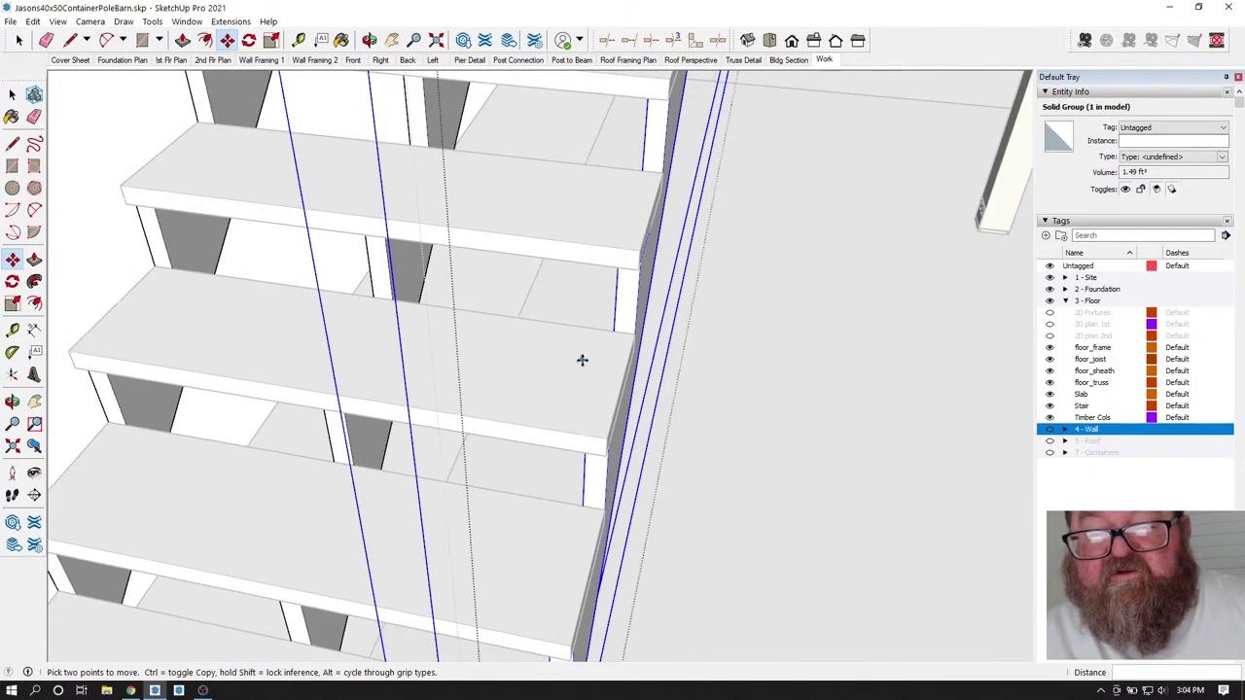
{"action": "scroll", "coordinate": [457, 296], "scroll_direction": "down", "scroll_amount": 2}
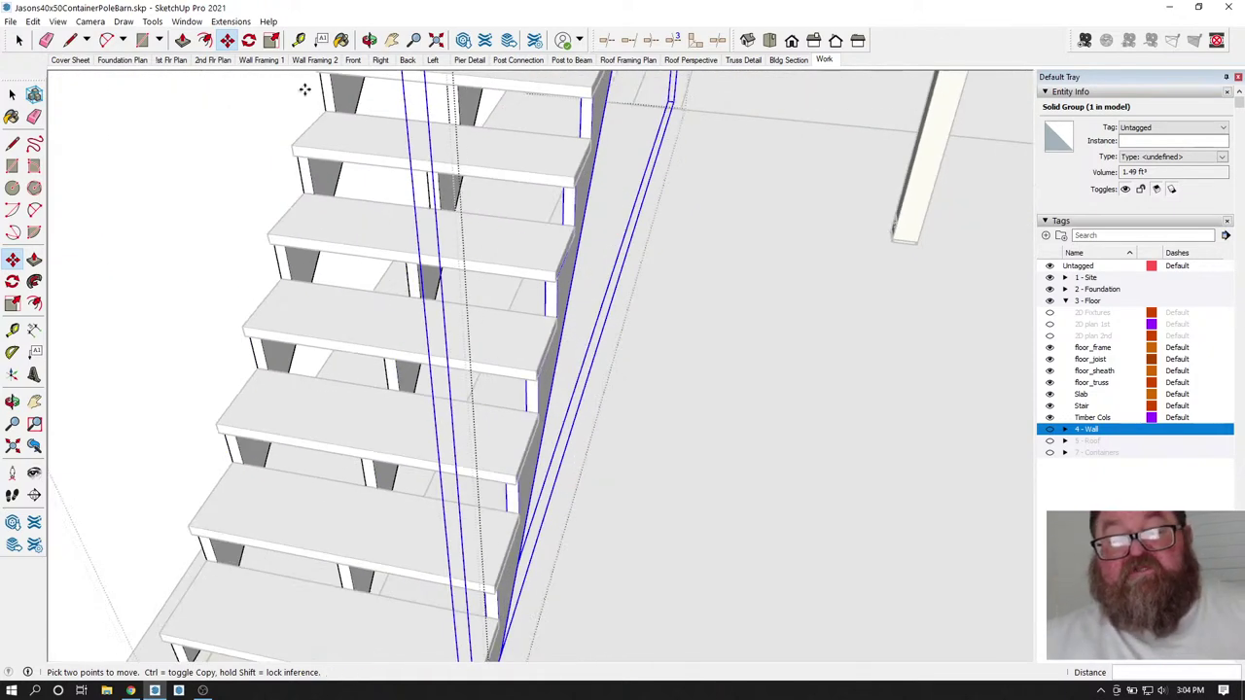
- Leave the upper flight and open the lower stair flight component for editing down to its stringer geometry
{"action": "left_click", "coordinate": [369, 40]}
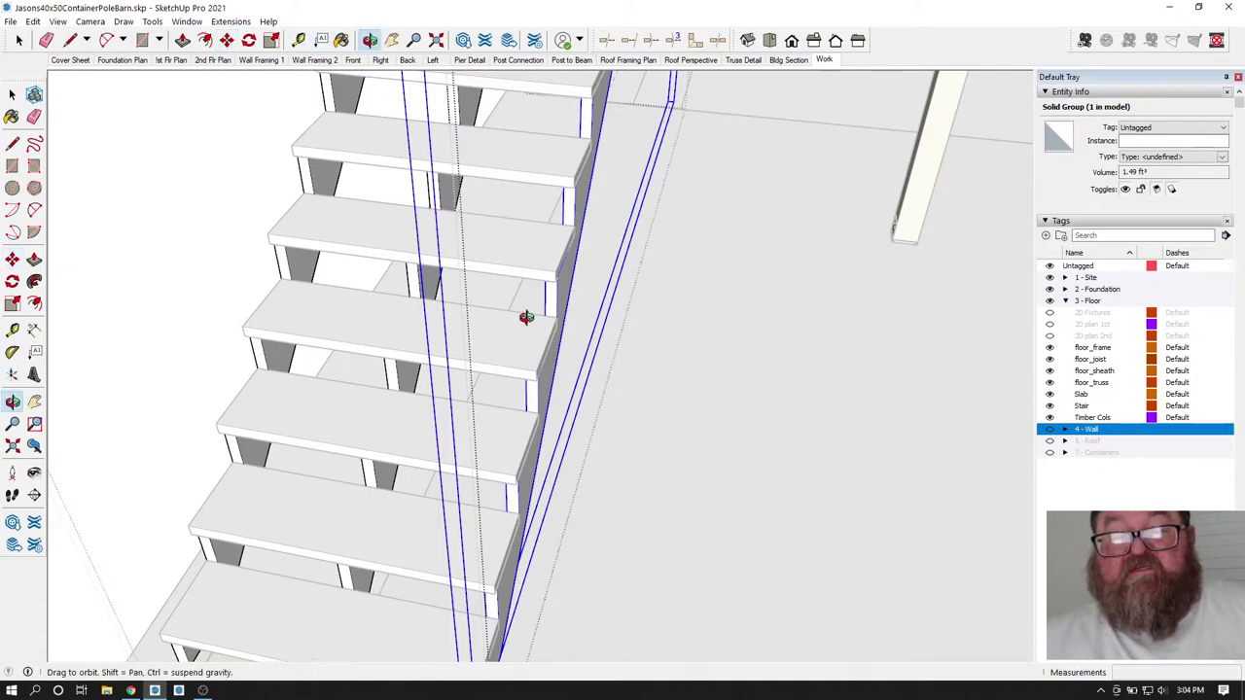
{"action": "left_click_drag", "start_coordinate": [525, 322], "coordinate": [540, 347]}
{"action": "left_click_drag", "start_coordinate": [458, 308], "coordinate": [251, 531]}
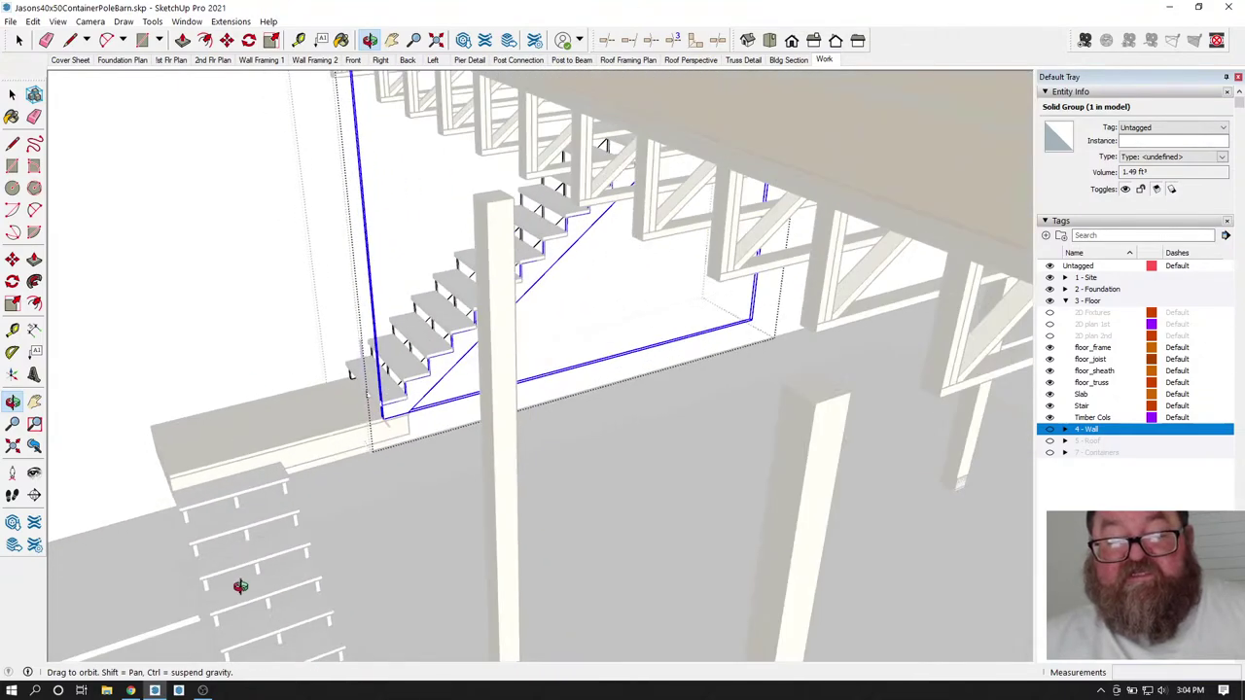
{"action": "left_click_drag", "start_coordinate": [319, 488], "coordinate": [184, 467]}
{"action": "left_click", "coordinate": [18, 40]}
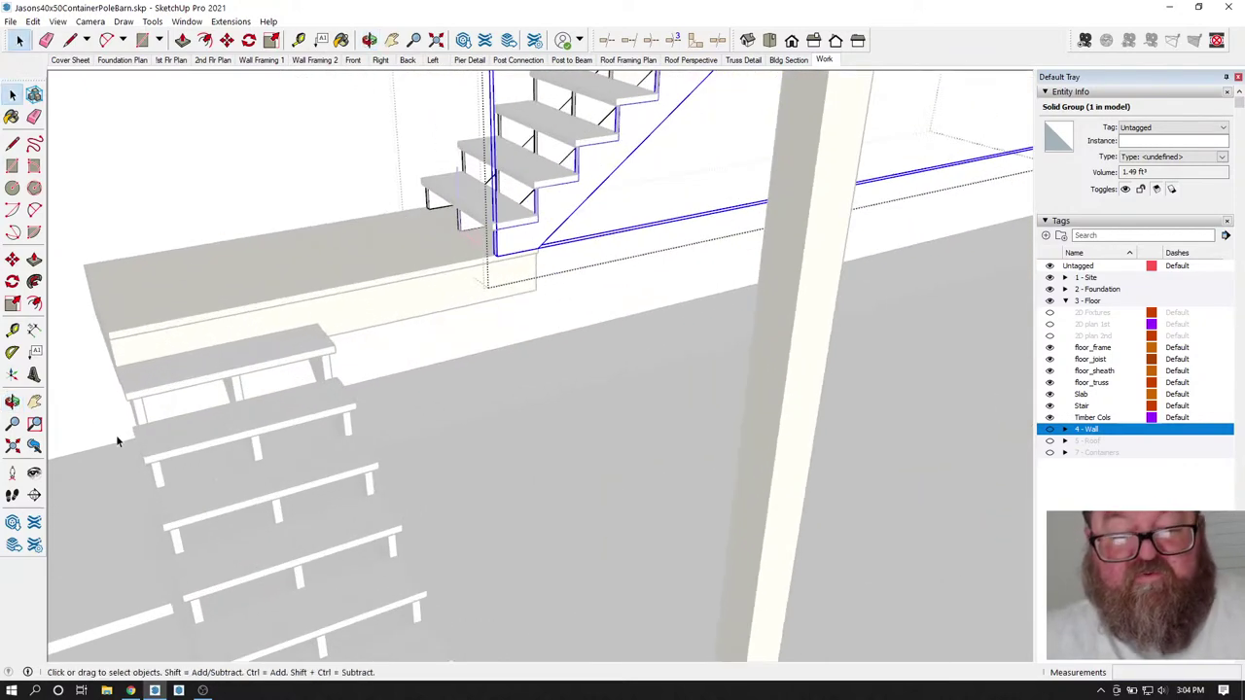
{"action": "left_click", "coordinate": [154, 432]}
{"action": "left_click", "coordinate": [153, 432]}
{"action": "scroll", "coordinate": [239, 438], "scroll_direction": "up", "scroll_amount": 5}
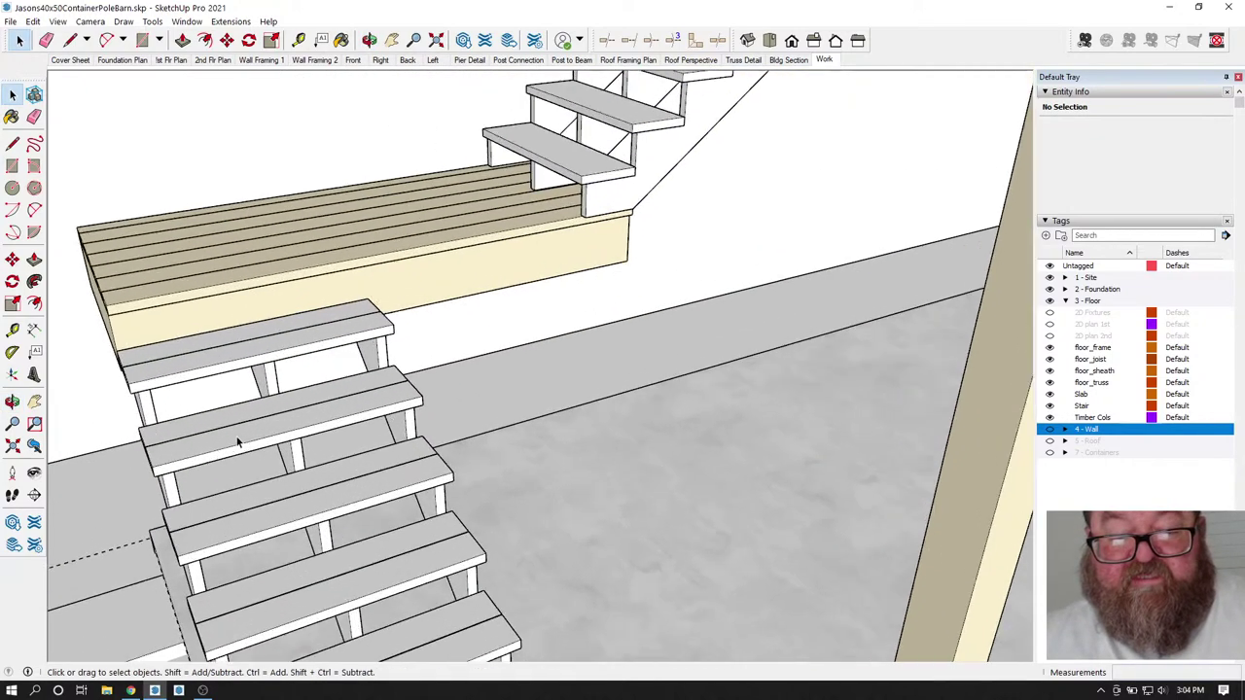
{"action": "double_click", "coordinate": [133, 463]}
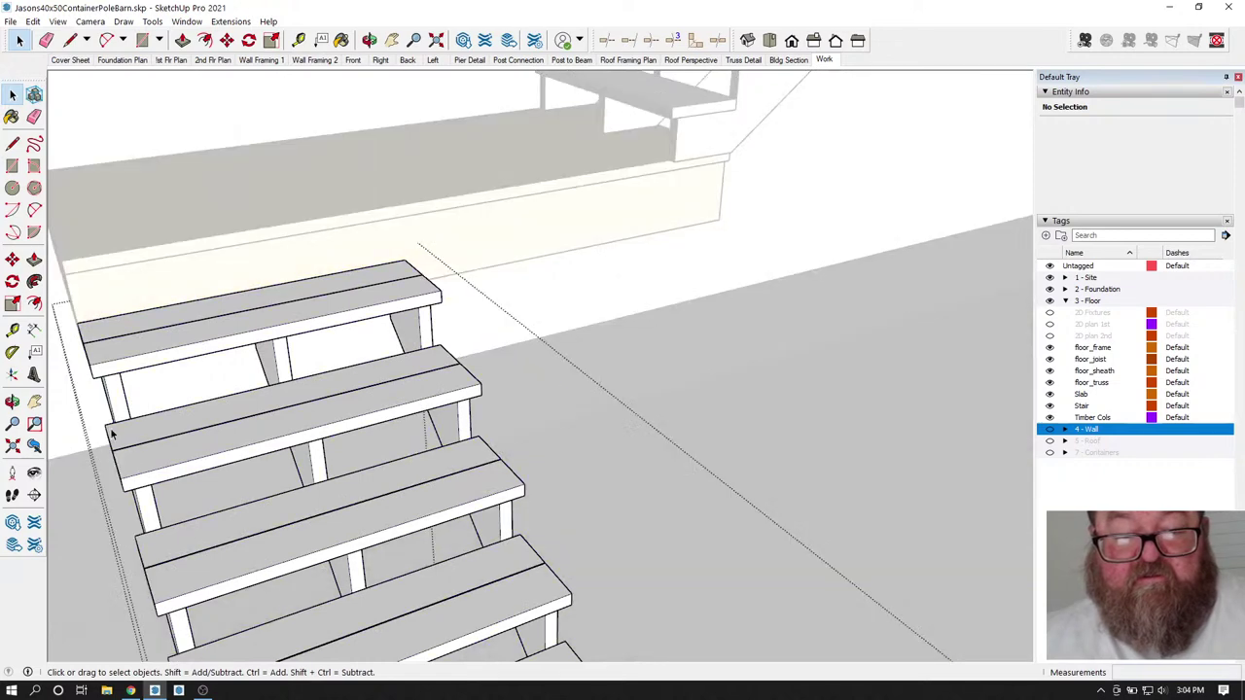
- Group all connected geometry of the lower flight's left outer stringer, as seen when climbing
{"action": "left_click", "coordinate": [117, 411]}
{"action": "triple_click", "coordinate": [118, 410]}
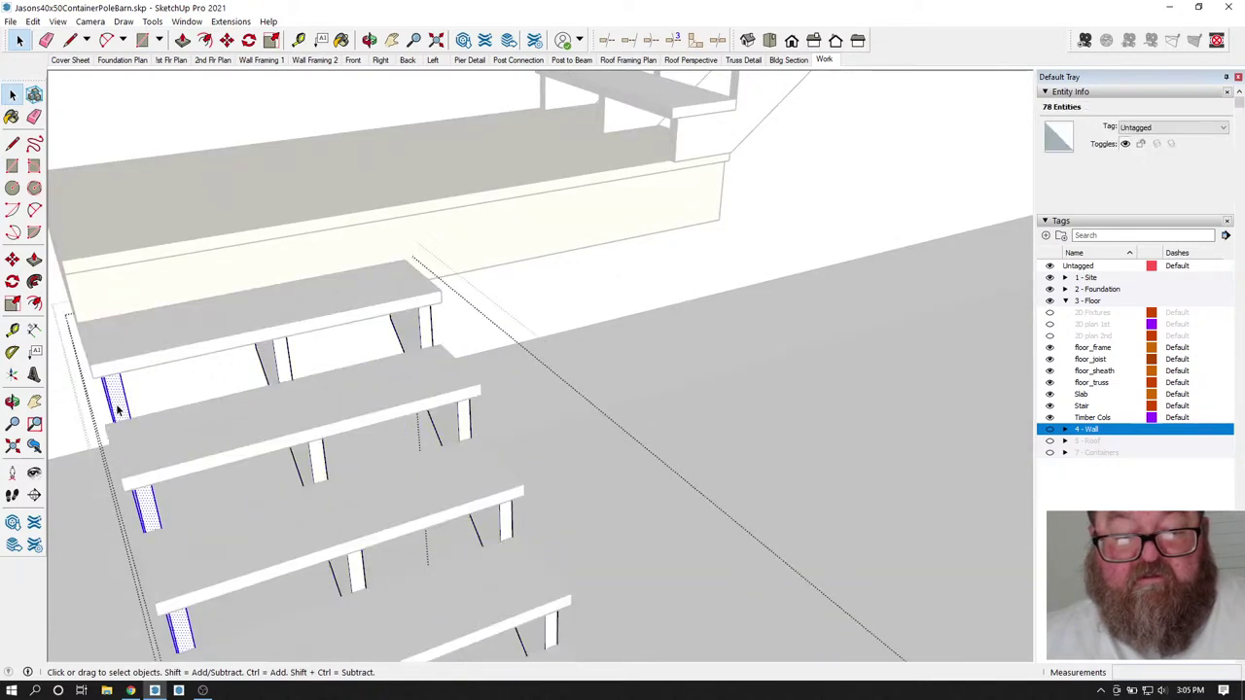
{"action": "key", "text": "o"}
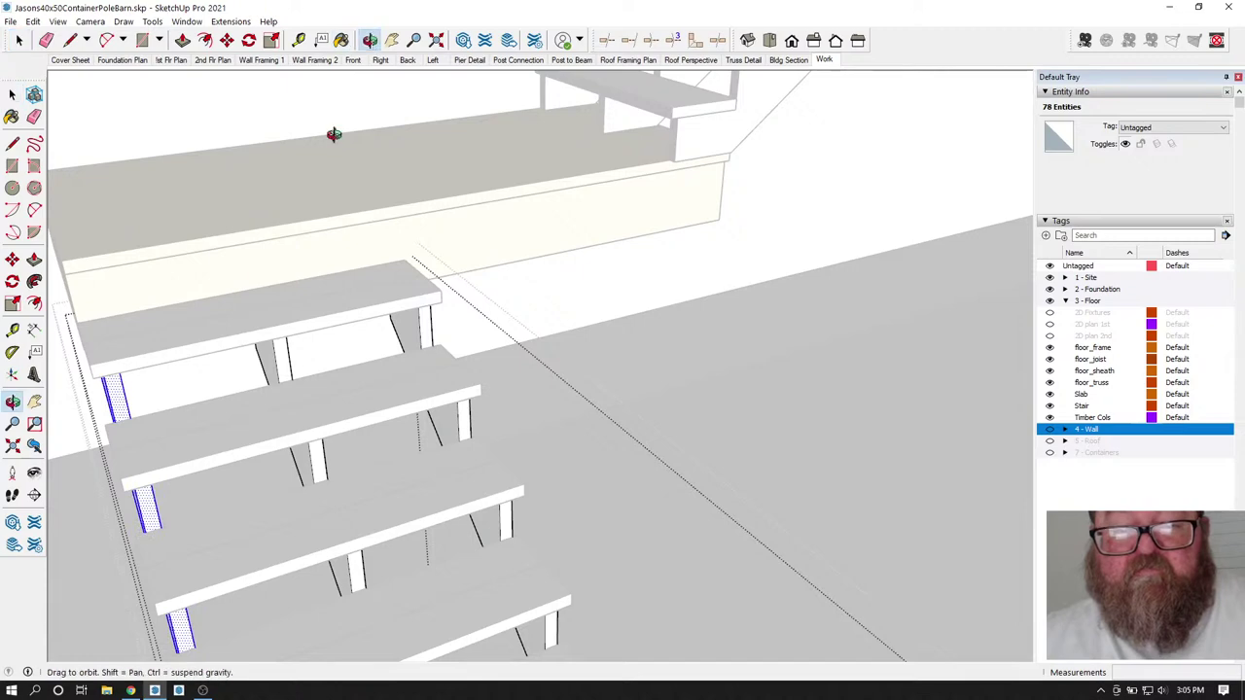
{"action": "left_click_drag", "start_coordinate": [281, 231], "coordinate": [335, 281]}
{"action": "left_click", "coordinate": [20, 42]}
{"action": "right_click", "coordinate": [198, 427]}
{"action": "left_click", "coordinate": [238, 538]}
{"action": "scroll", "coordinate": [247, 444], "scroll_direction": "up", "scroll_amount": 5}
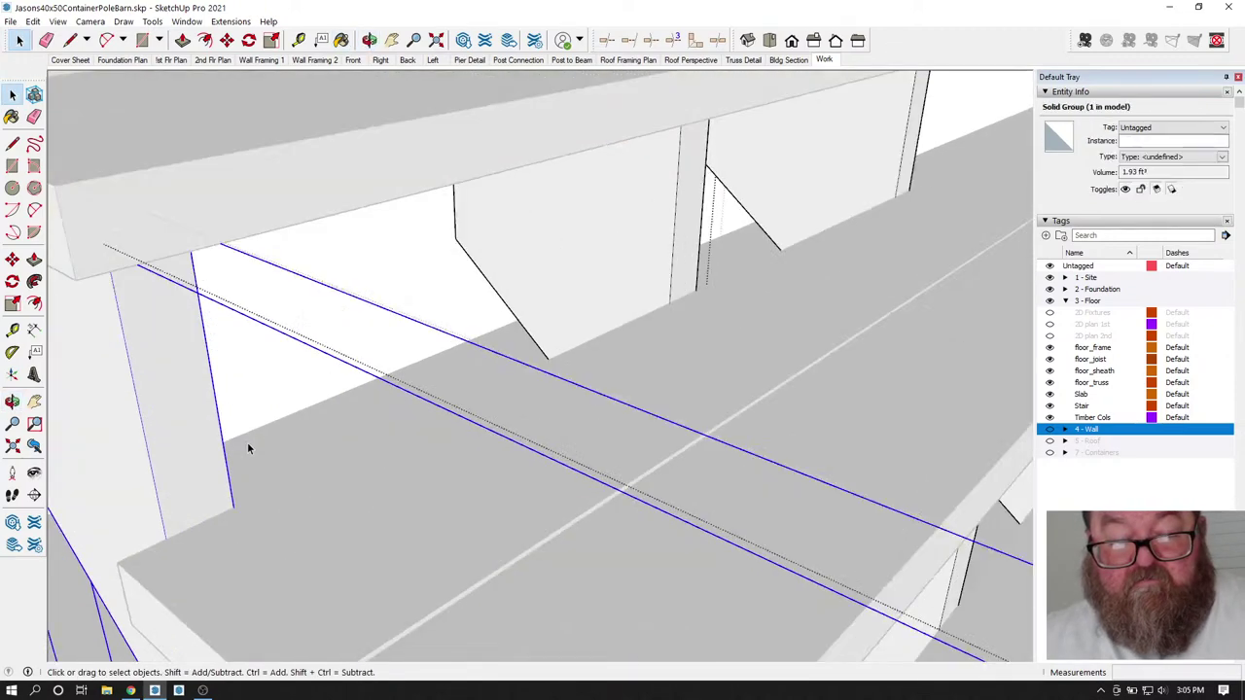
- Move the lower flight's left stringer group 1" outward, flush with the left ends of the treads
{"action": "scroll", "coordinate": [255, 451], "scroll_direction": "down", "scroll_amount": 3}
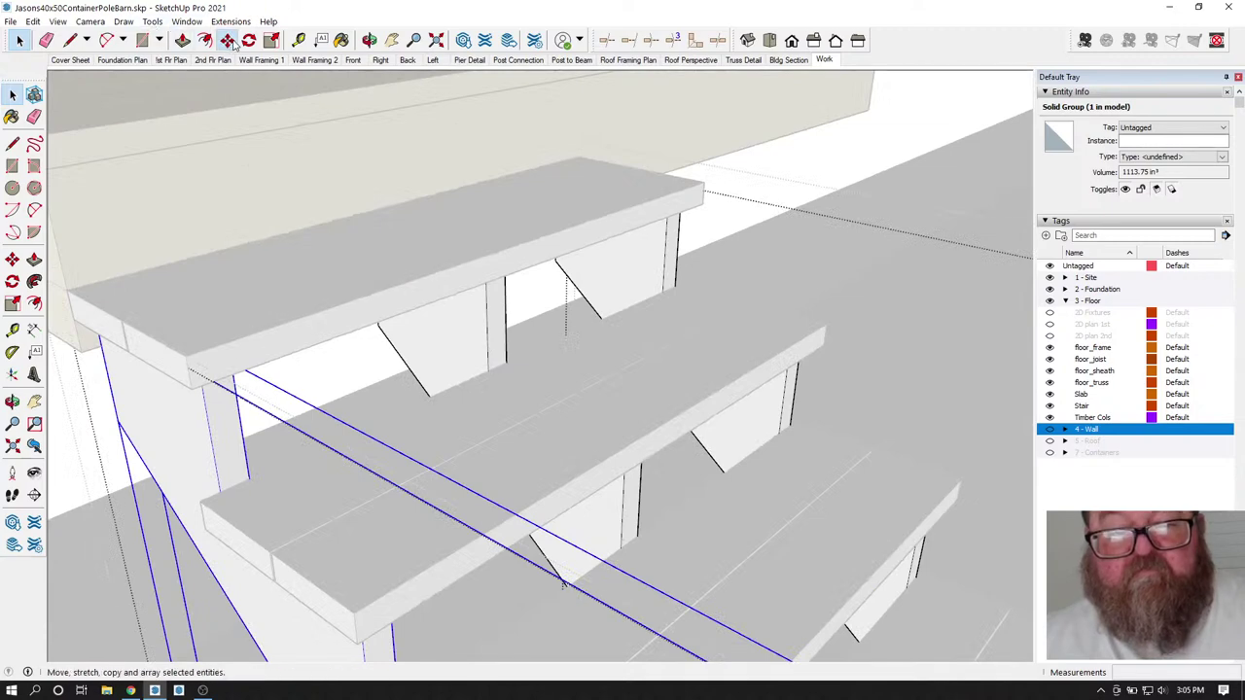
{"action": "key", "text": "m"}
{"action": "left_click", "coordinate": [221, 492]}
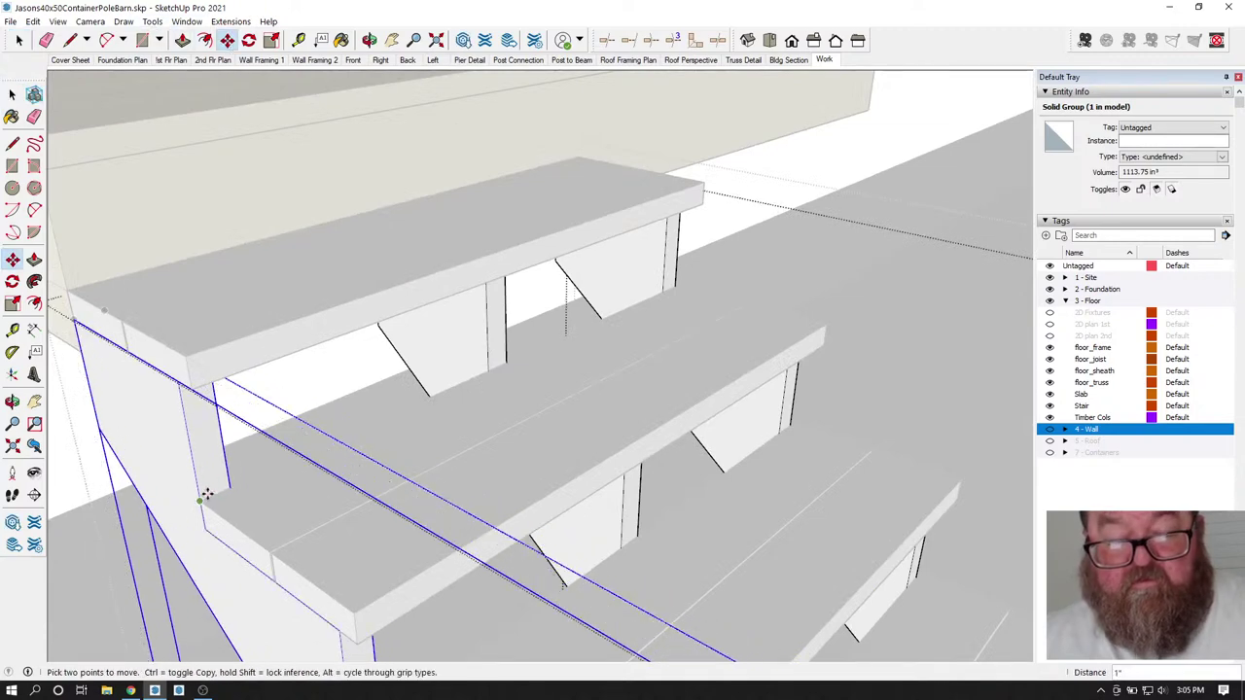
{"action": "left_click", "coordinate": [205, 480]}
- Group all connected geometry of the lower flight's right outer stringer, as seen when climbing
{"action": "left_click", "coordinate": [370, 40]}
{"action": "left_click_drag", "start_coordinate": [591, 325], "coordinate": [83, 305]}
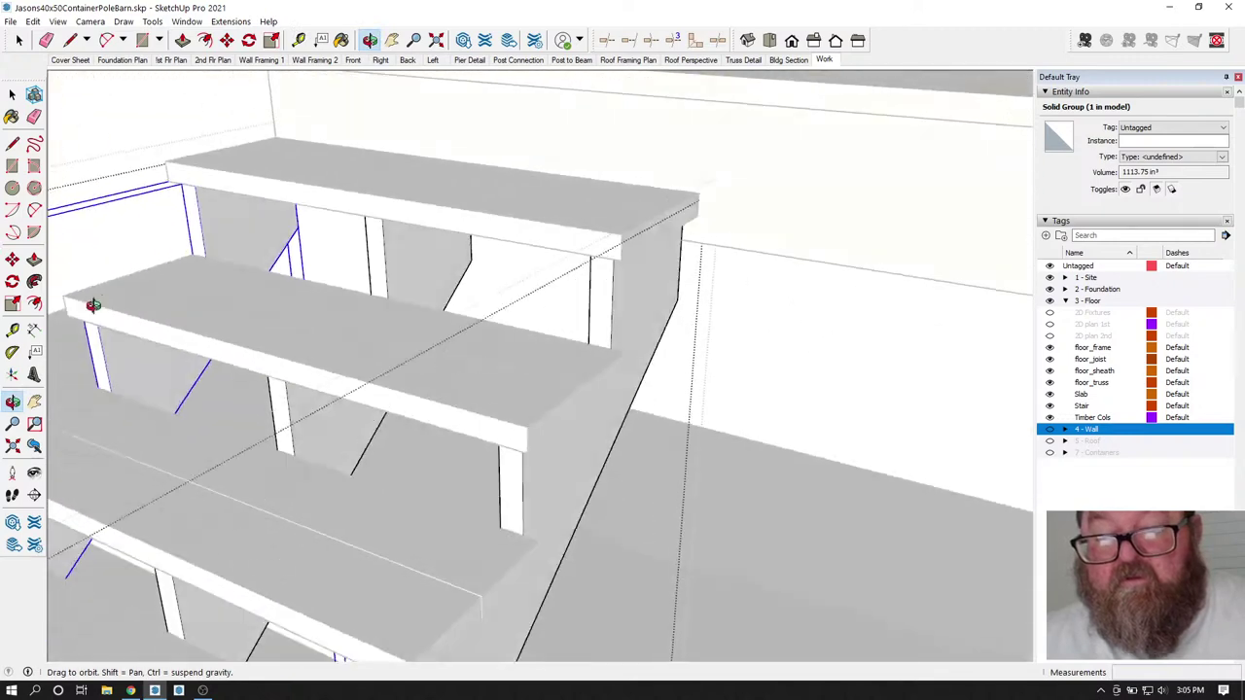
{"action": "left_click_drag", "start_coordinate": [417, 369], "coordinate": [318, 347]}
{"action": "key", "text": "space"}
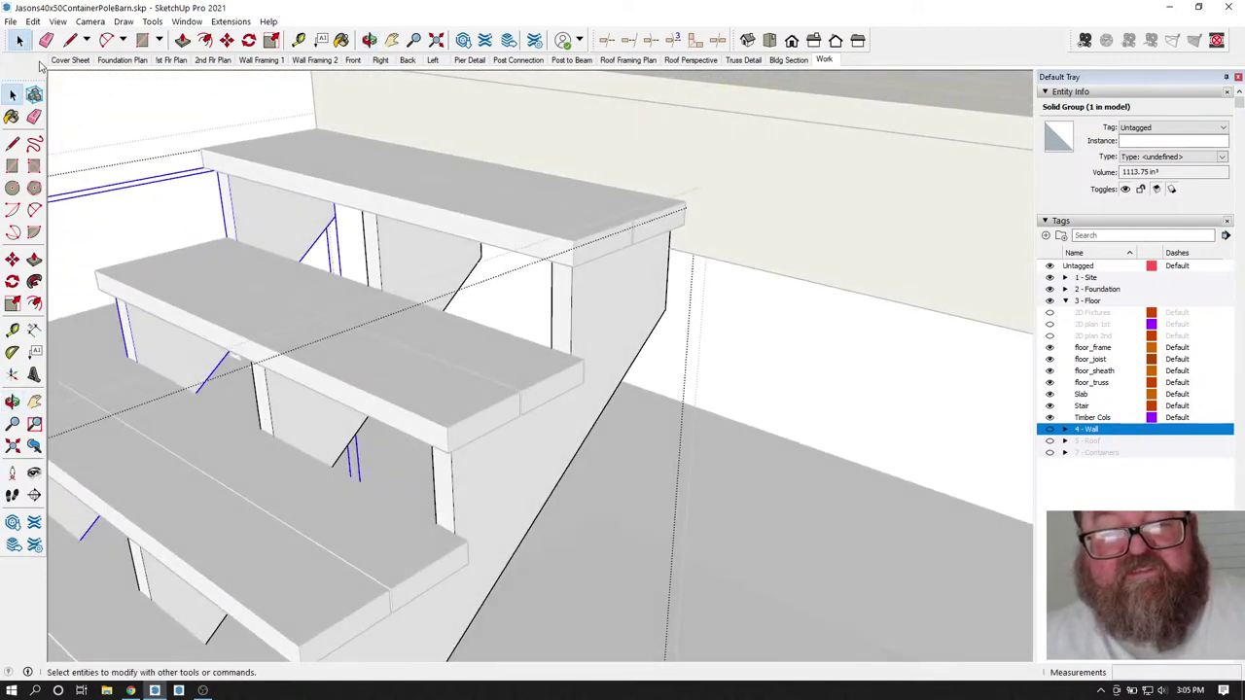
{"action": "left_click", "coordinate": [616, 322]}
{"action": "key", "text": "x"}
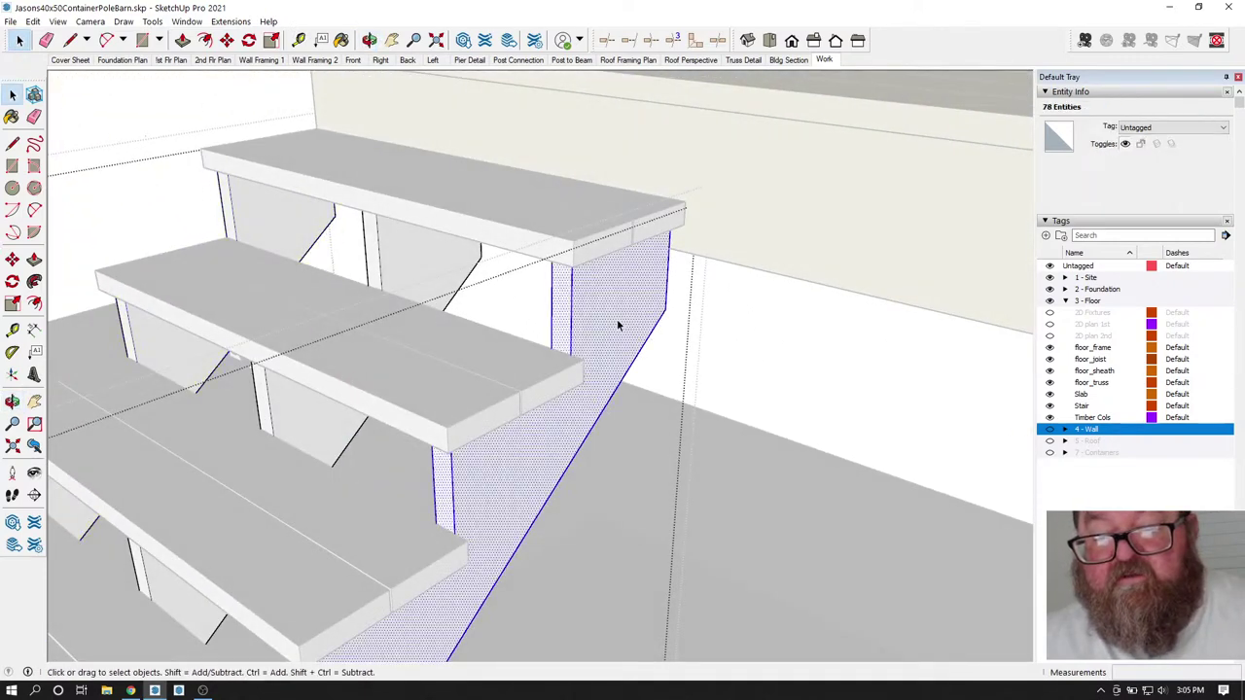
{"action": "right_click", "coordinate": [590, 304]}
{"action": "left_click", "coordinate": [642, 417]}
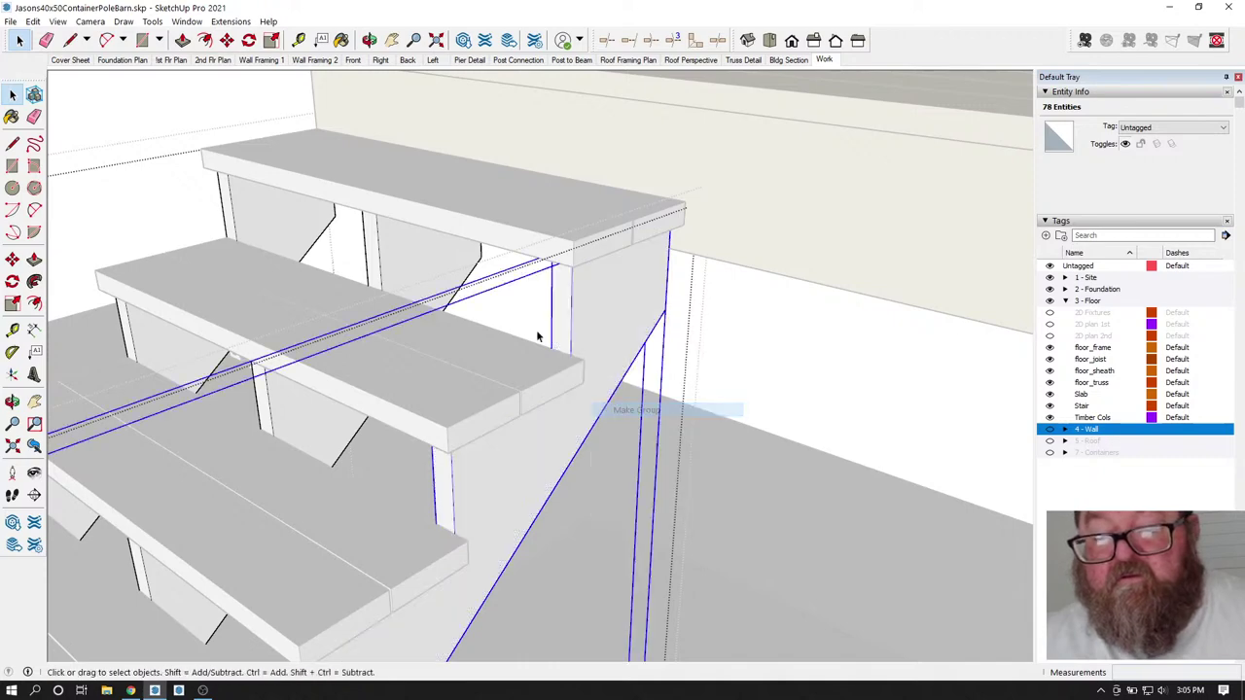
- Move the lower flight's right stringer group 1" outward, flush with the right ends of the treads
{"action": "left_click", "coordinate": [227, 40]}
{"action": "scroll", "coordinate": [544, 321], "scroll_direction": "up", "scroll_amount": 3}
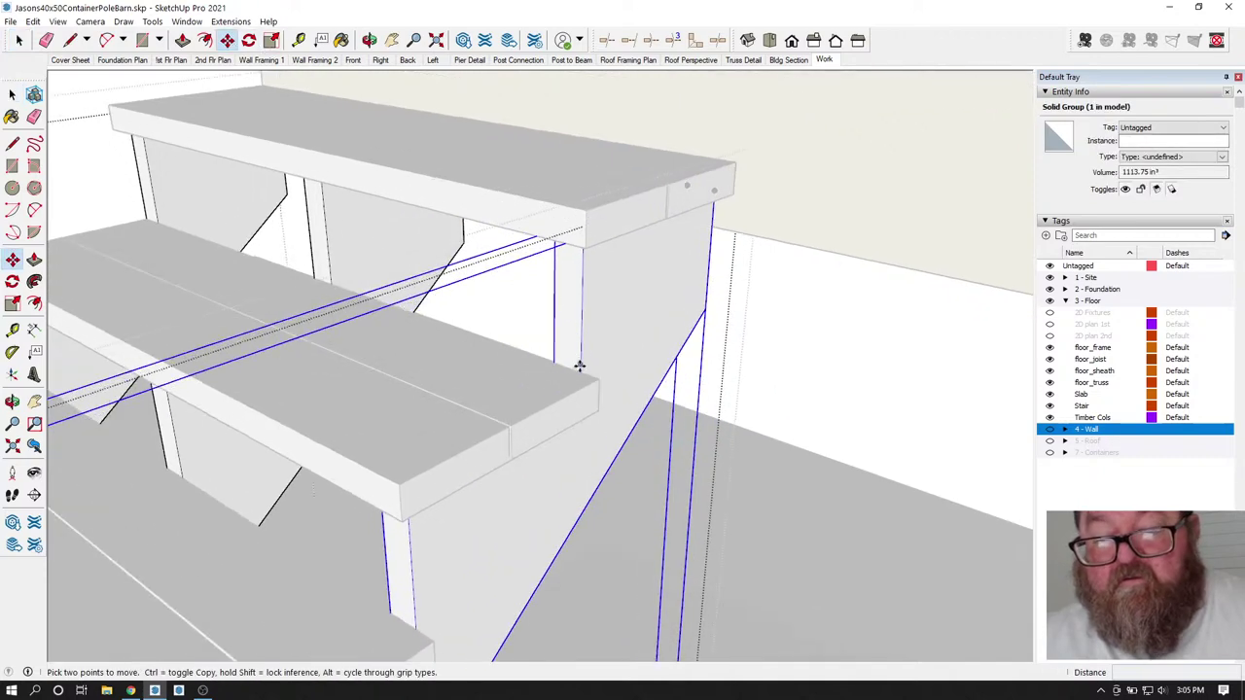
{"action": "left_click", "coordinate": [585, 372]}
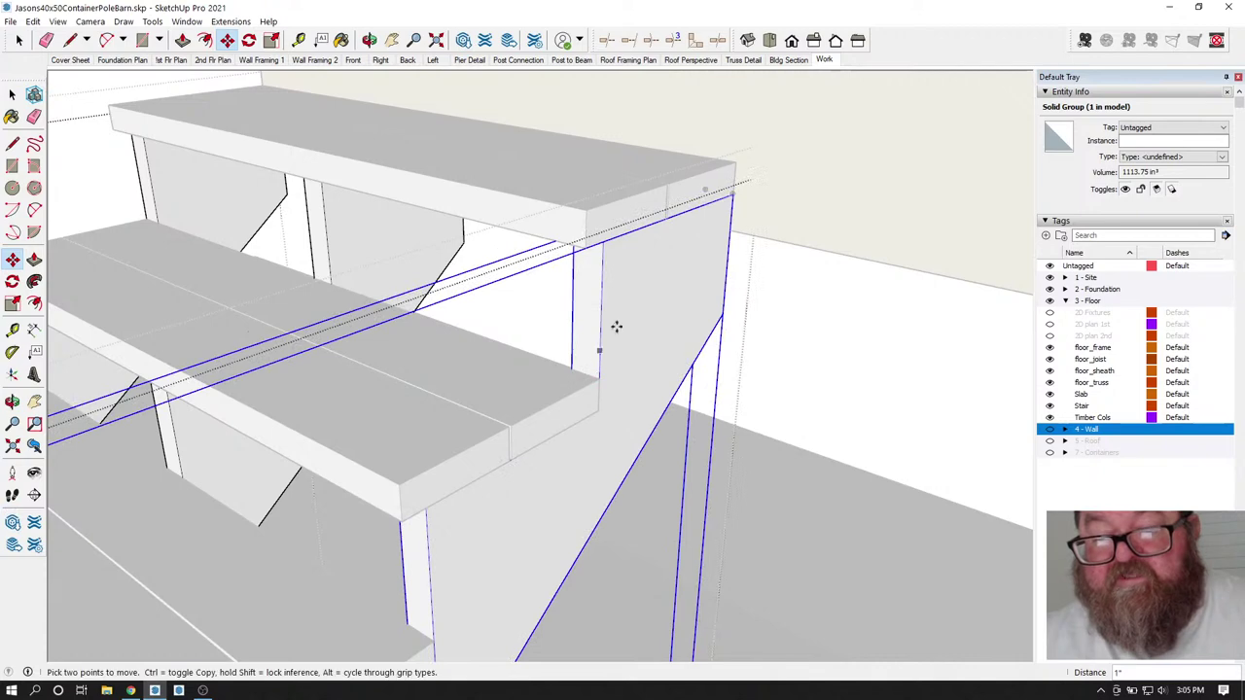
{"action": "left_click", "coordinate": [369, 40]}
{"action": "left_click_drag", "start_coordinate": [418, 195], "coordinate": [411, 376]}
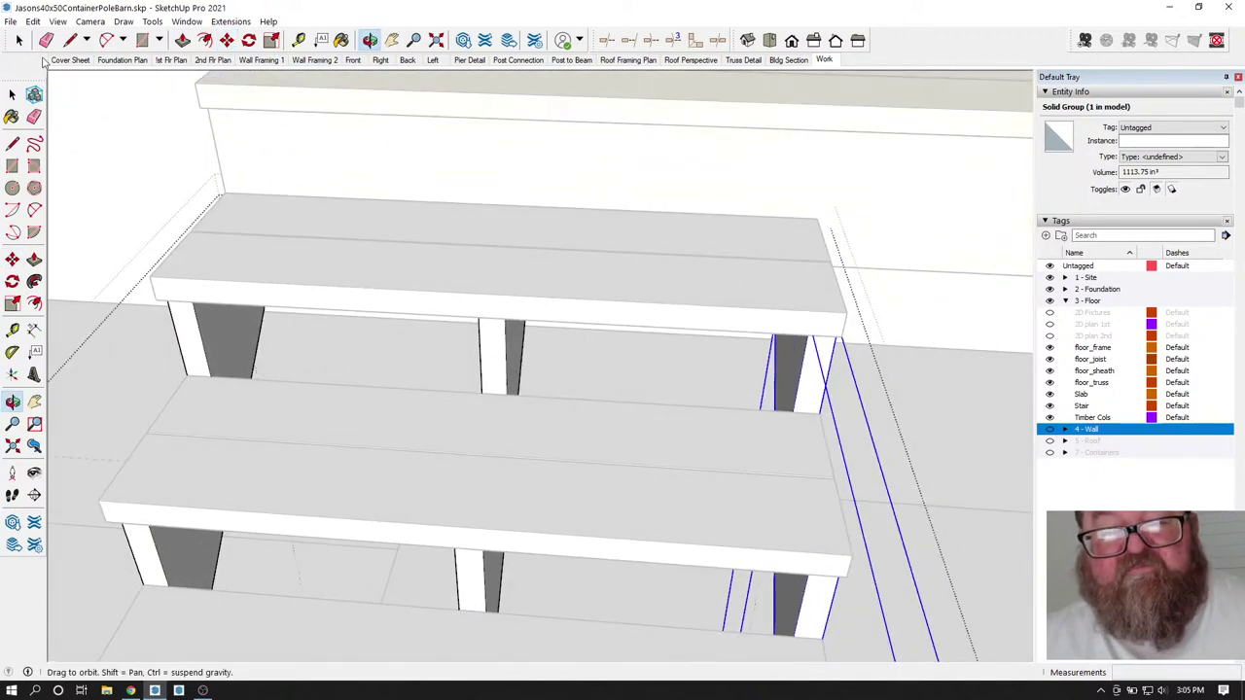
- Leave the stringer geometry and copy the lower flight's top two-board tread group
{"action": "left_click", "coordinate": [19, 40]}
{"action": "left_click", "coordinate": [907, 416]}
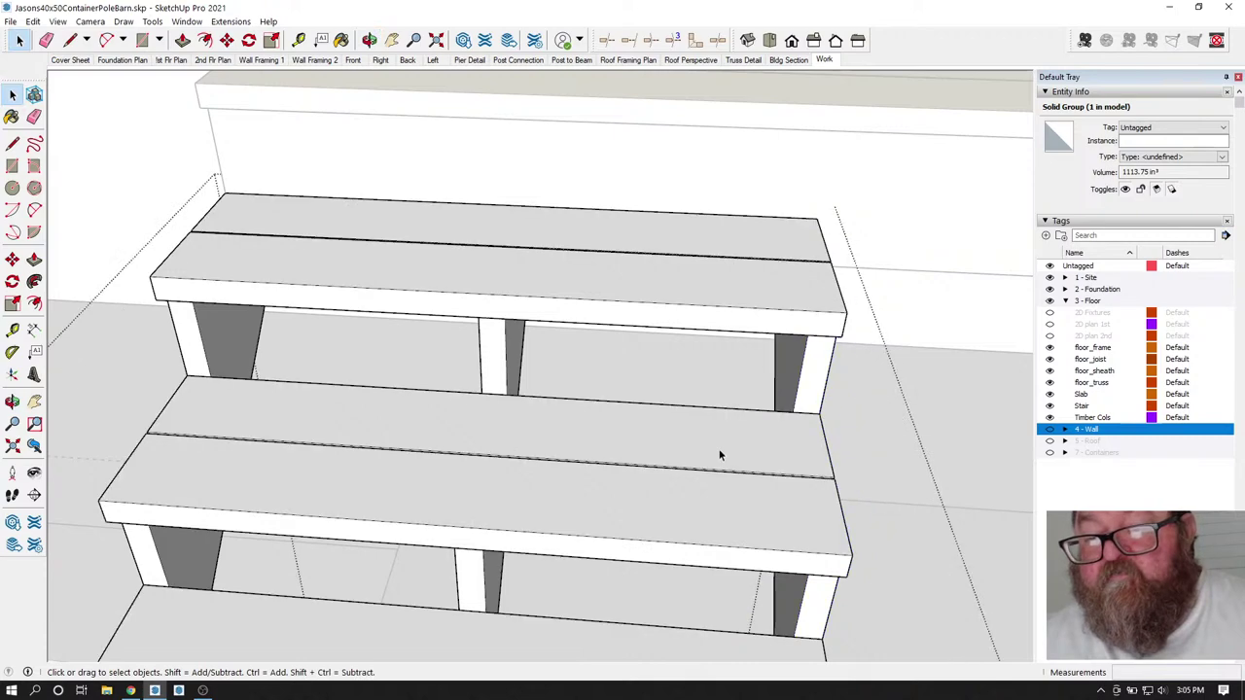
{"action": "left_click", "coordinate": [953, 434]}
{"action": "left_click", "coordinate": [622, 293]}
{"action": "double_click", "coordinate": [621, 291]}
{"action": "left_click", "coordinate": [520, 272]}
{"action": "left_click", "coordinate": [33, 21]}
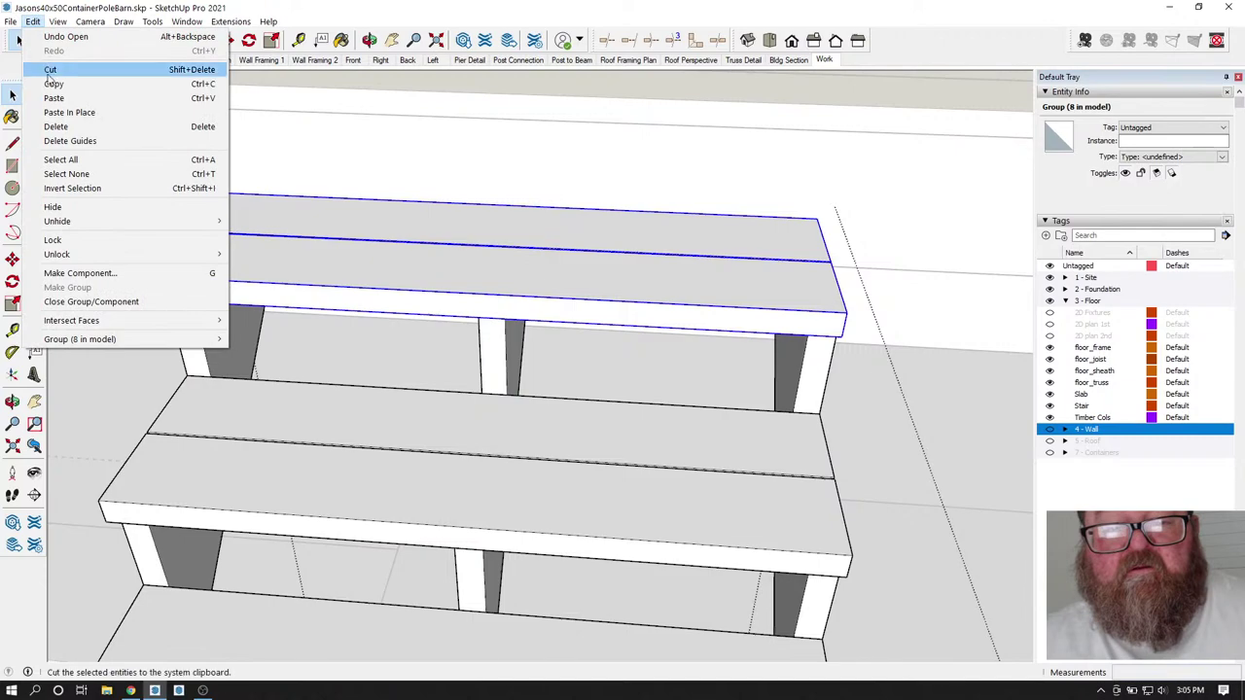
{"action": "left_click", "coordinate": [50, 85]}
- Open the upper stair flight for editing and delete its solid bottom tread
{"action": "scroll", "coordinate": [506, 545], "scroll_direction": "down", "scroll_amount": 4}
{"action": "scroll", "coordinate": [531, 538], "scroll_direction": "down", "scroll_amount": 2}
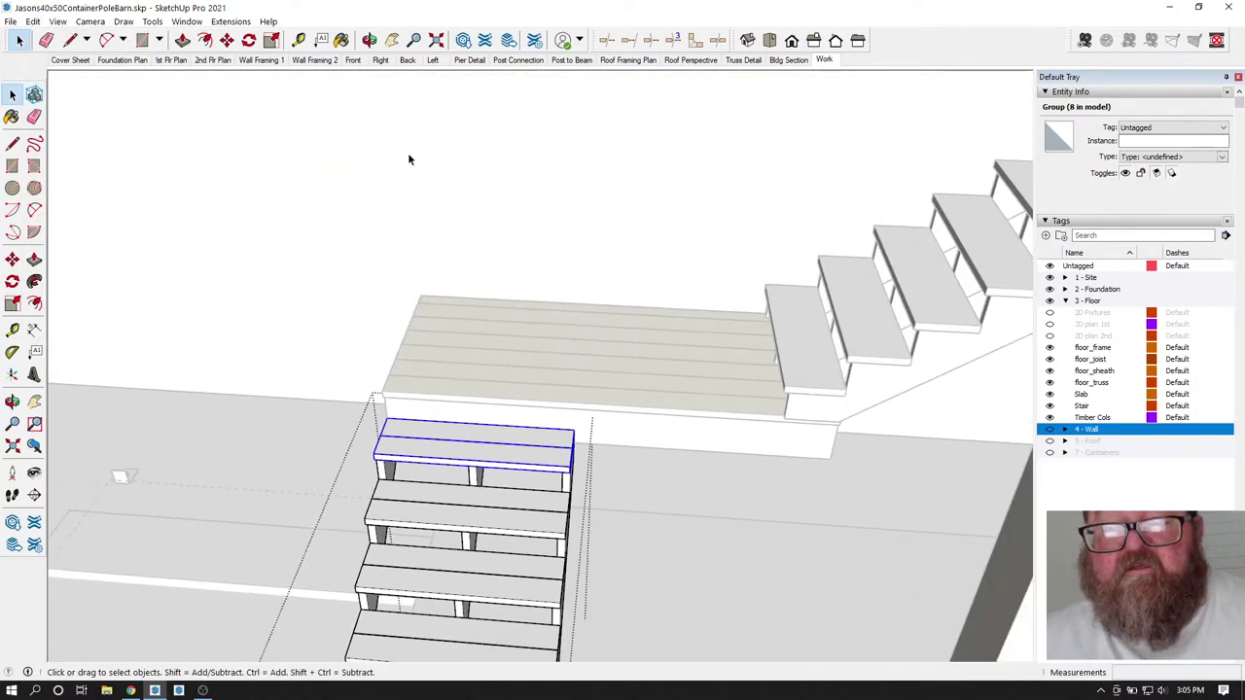
{"action": "middle_click_drag", "start_coordinate": [364, 360], "coordinate": [739, 280]}
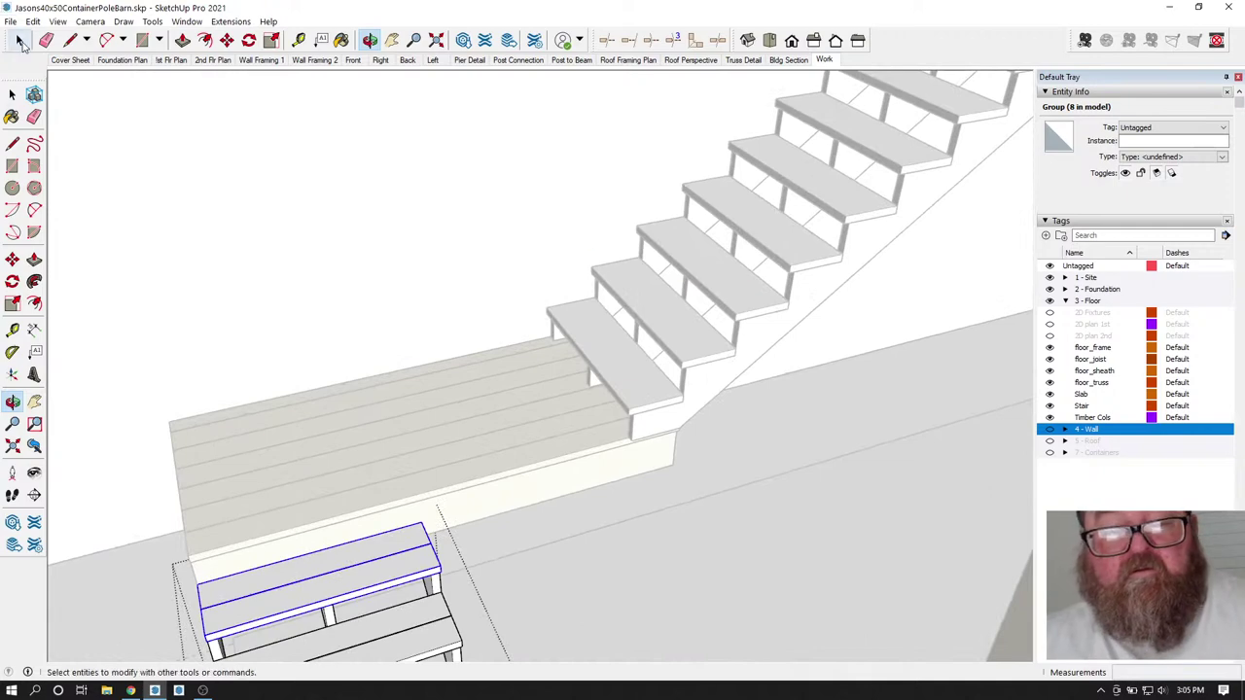
{"action": "left_click", "coordinate": [19, 41]}
{"action": "left_click", "coordinate": [674, 326]}
{"action": "double_click", "coordinate": [674, 326]}
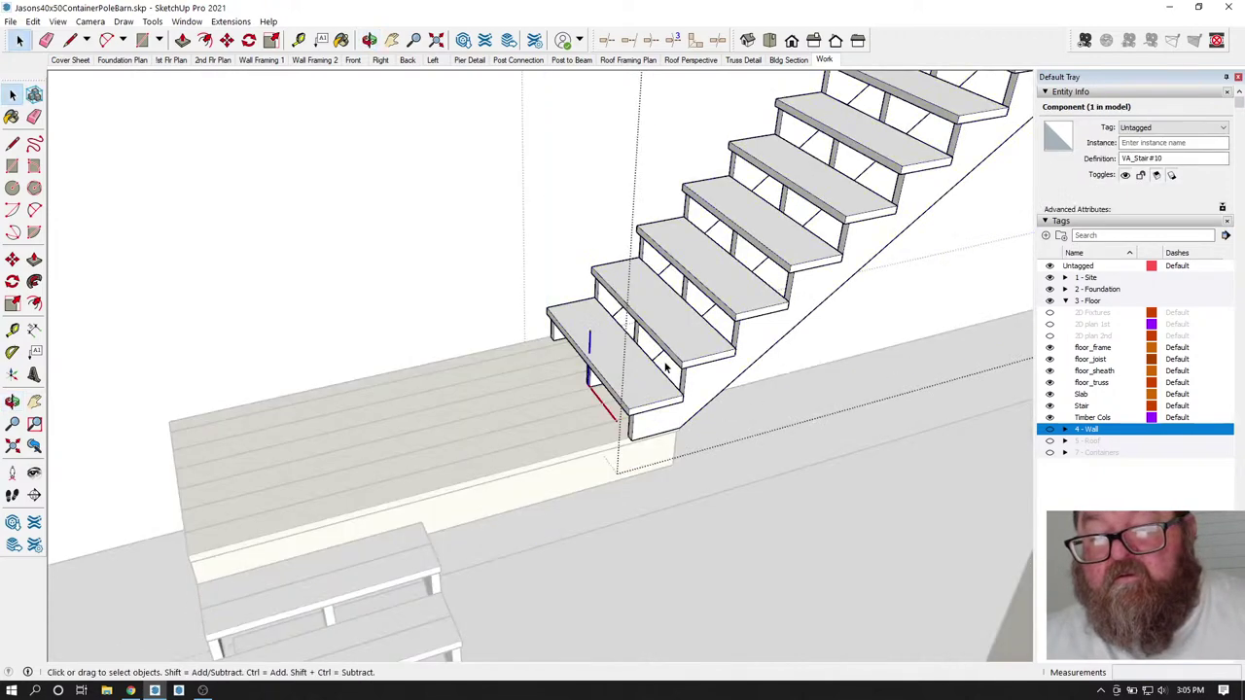
{"action": "scroll", "coordinate": [649, 385], "scroll_direction": "up", "scroll_amount": 2}
{"action": "left_click", "coordinate": [642, 384]}
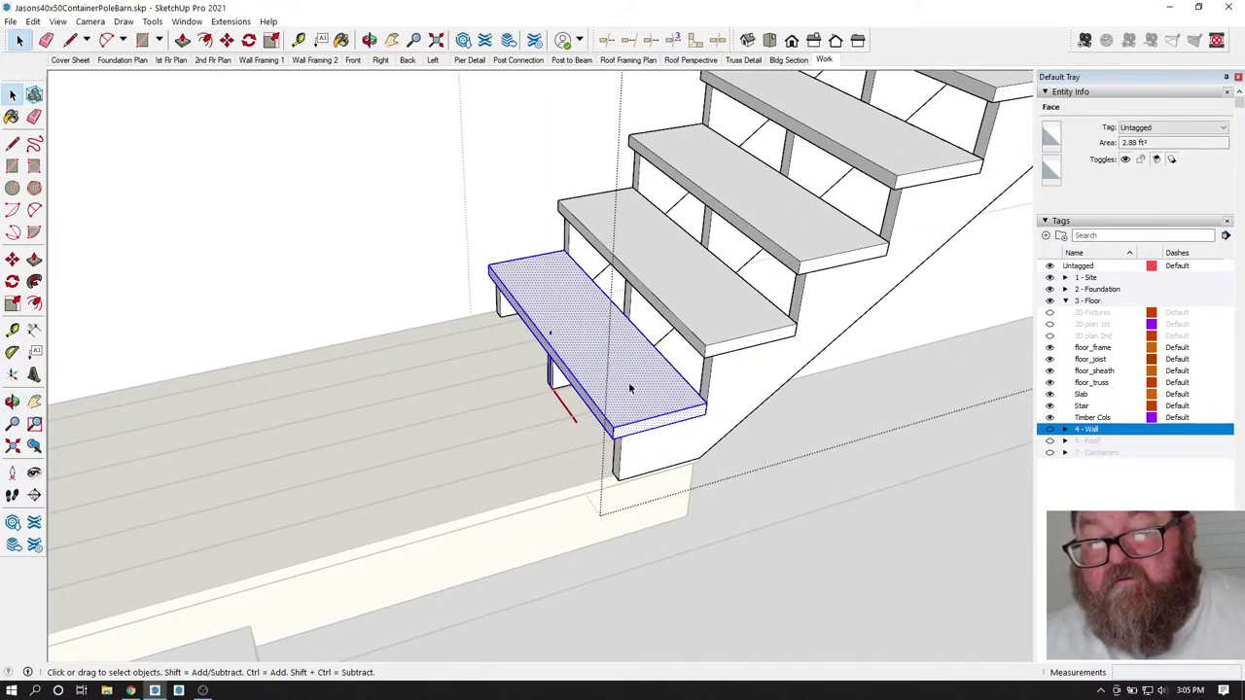
{"action": "triple_click", "coordinate": [629, 387]}
{"action": "key", "text": "Delete"}
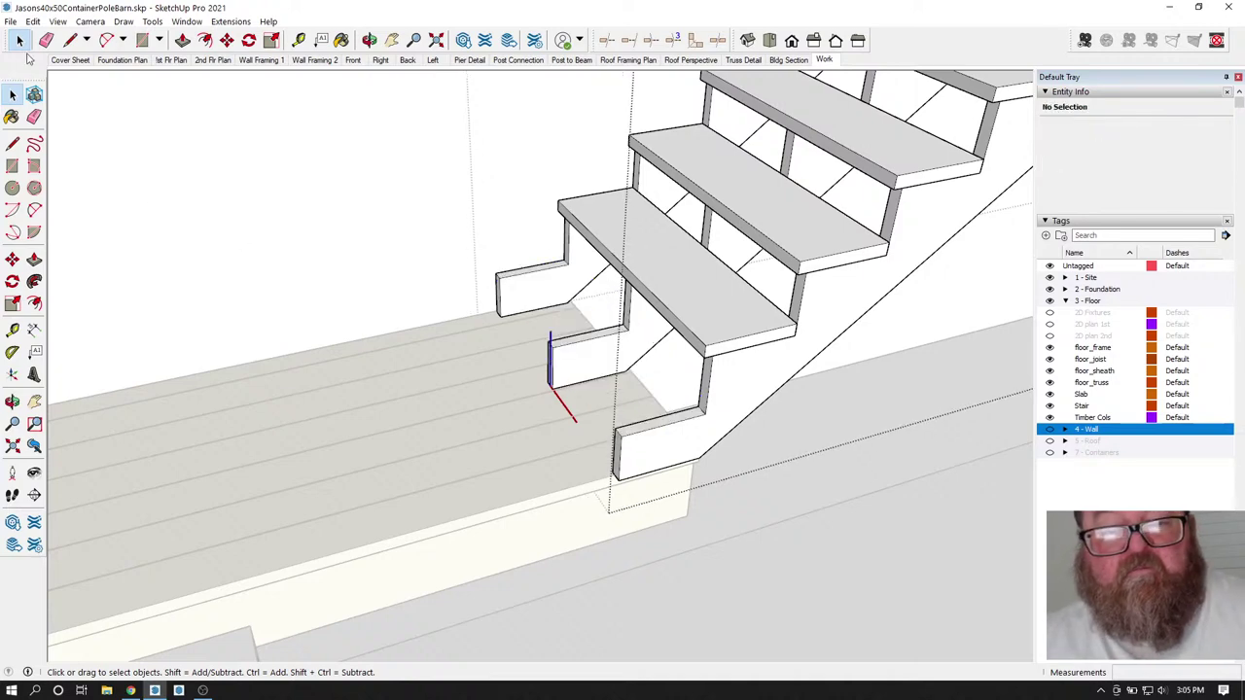
- Paste the two-board tread on the upper flight's bottom step and move it about 1 7/8" to seat it against the stringer notches
{"action": "left_click", "coordinate": [32, 21]}
{"action": "left_click", "coordinate": [56, 99]}
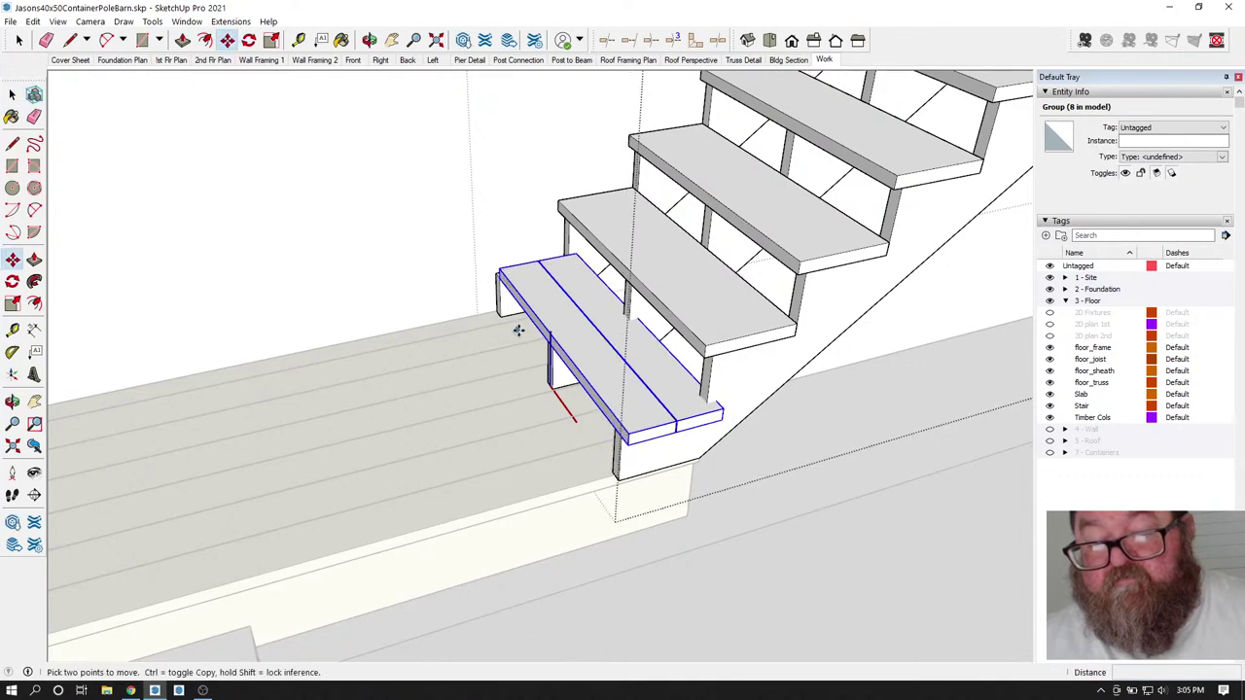
{"action": "left_click", "coordinate": [500, 276]}
{"action": "key", "text": "m"}
{"action": "scroll", "coordinate": [822, 437], "scroll_direction": "up", "scroll_amount": 6}
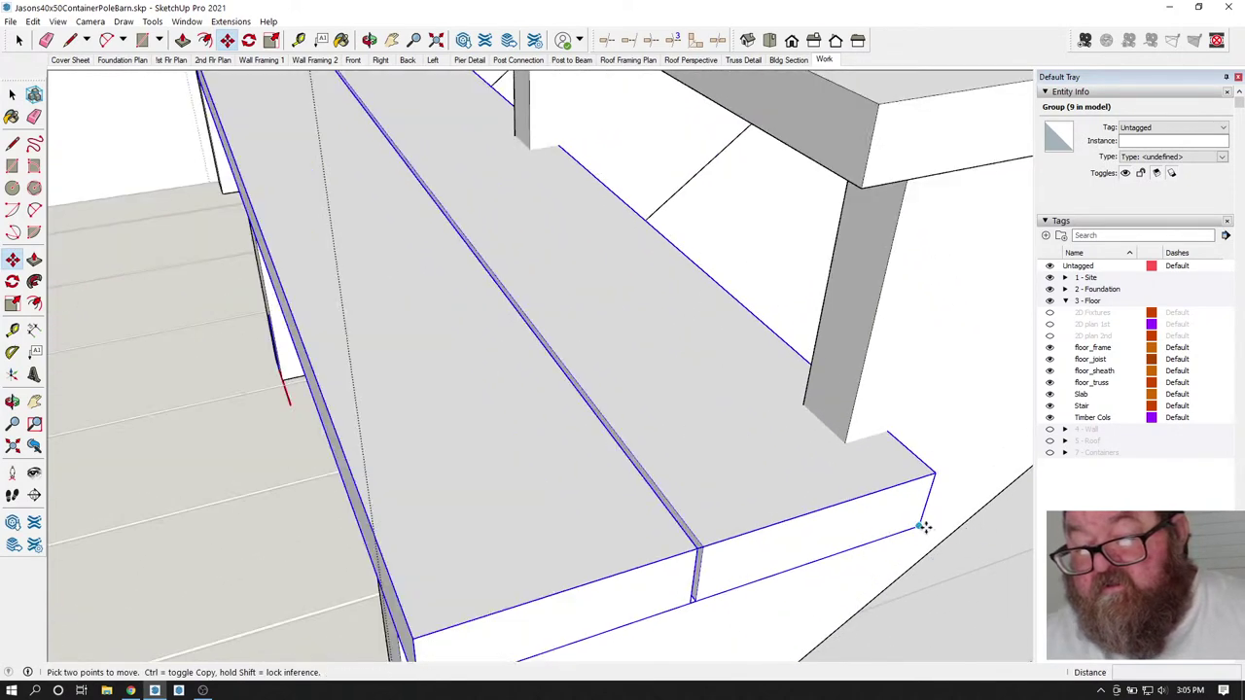
{"action": "scroll", "coordinate": [836, 491], "scroll_direction": "down", "scroll_amount": 3}
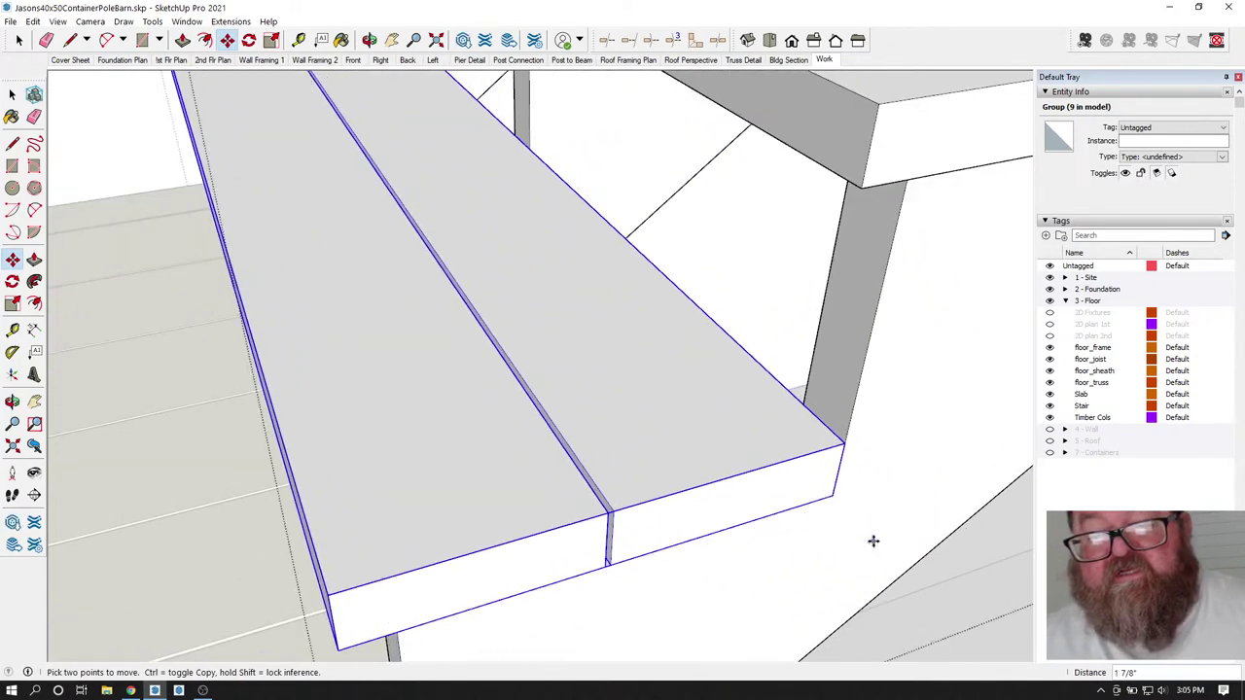
{"action": "scroll", "coordinate": [872, 541], "scroll_direction": "up", "scroll_amount": 3}
{"action": "scroll", "coordinate": [872, 541], "scroll_direction": "down", "scroll_amount": 1}
- Examine the new two-board tread's fit on the stringers and the remaining solid treads along the whole upper flight
{"action": "left_click", "coordinate": [370, 40]}
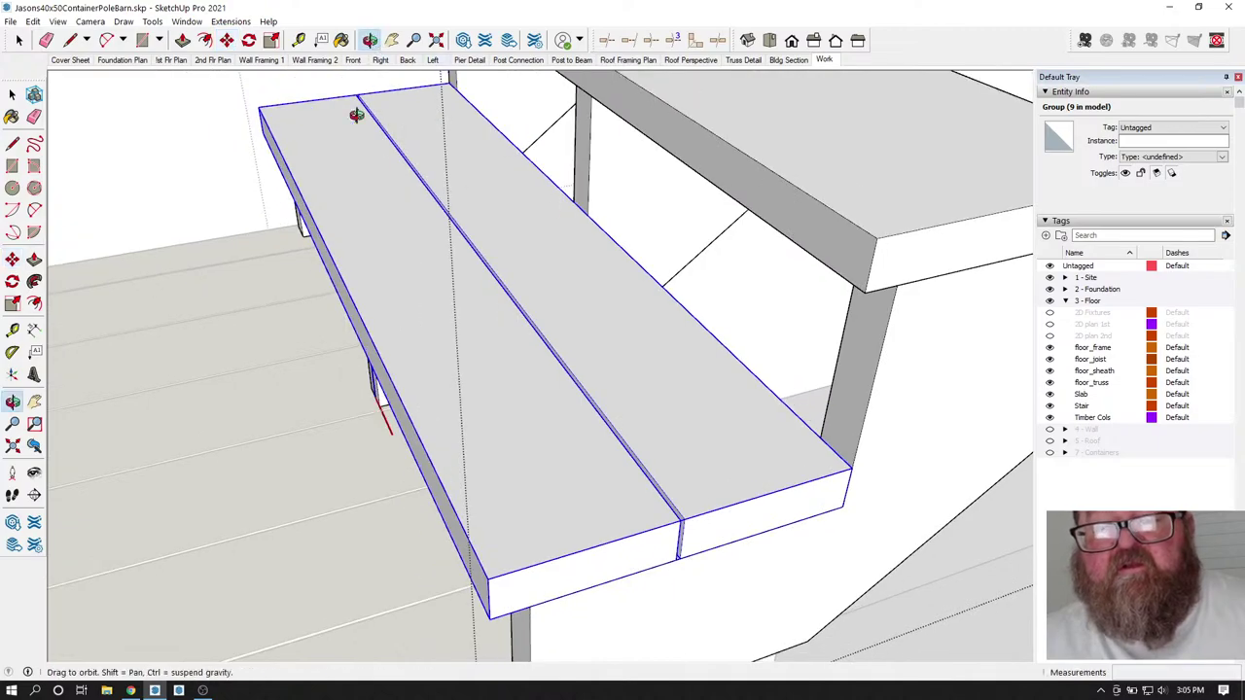
{"action": "left_click_drag", "start_coordinate": [356, 130], "coordinate": [365, 222]}
{"action": "left_click_drag", "start_coordinate": [439, 253], "coordinate": [565, 395]}
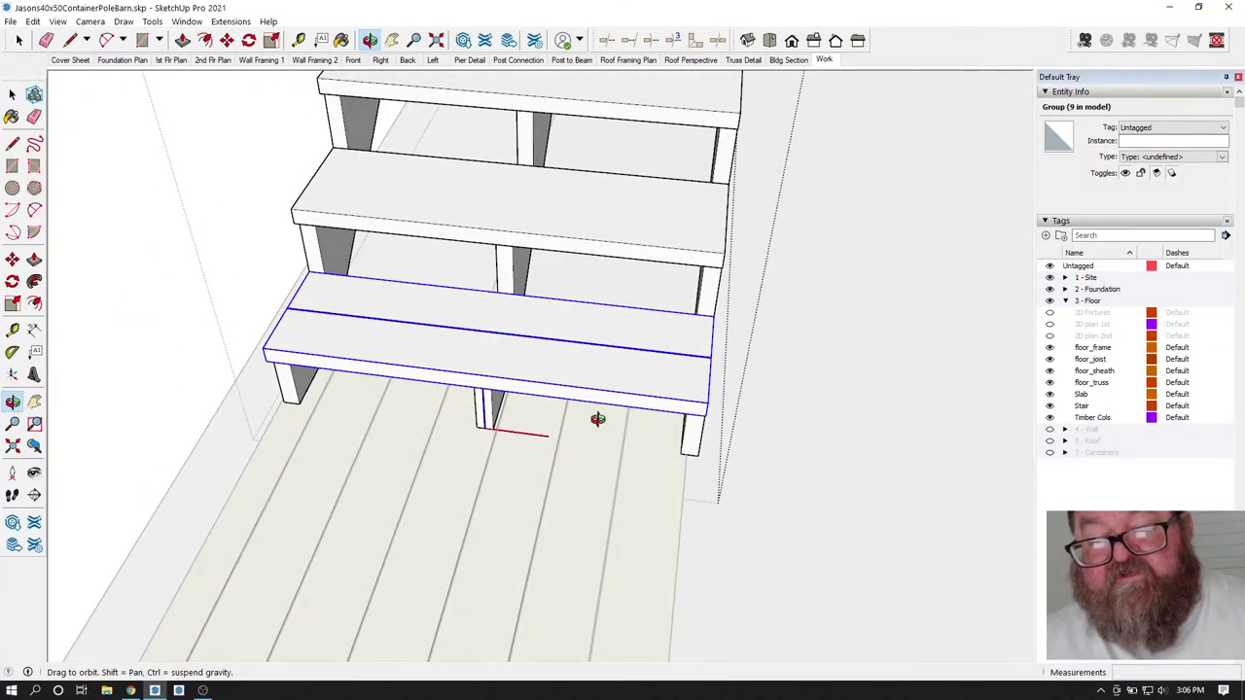
{"action": "left_click_drag", "start_coordinate": [637, 375], "coordinate": [489, 406]}
{"action": "scroll", "coordinate": [617, 431], "scroll_direction": "down", "scroll_amount": 7}
{"action": "scroll", "coordinate": [595, 403], "scroll_direction": "down", "scroll_amount": 2}
{"action": "left_click_drag", "start_coordinate": [602, 394], "coordinate": [775, 411]}
{"action": "scroll", "coordinate": [581, 405], "scroll_direction": "down", "scroll_amount": 5}
{"action": "left_click_drag", "start_coordinate": [625, 372], "coordinate": [635, 327]}
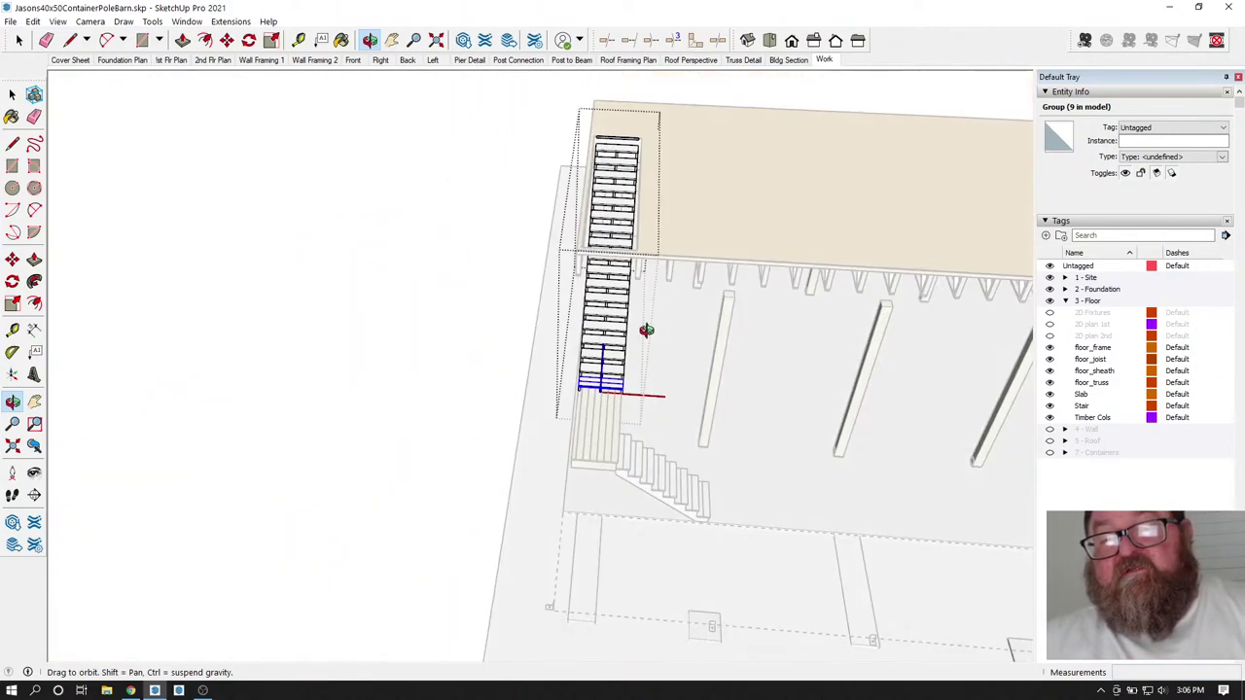
{"action": "left_click", "coordinate": [18, 39]}
{"action": "scroll", "coordinate": [612, 156], "scroll_direction": "up", "scroll_amount": 2}
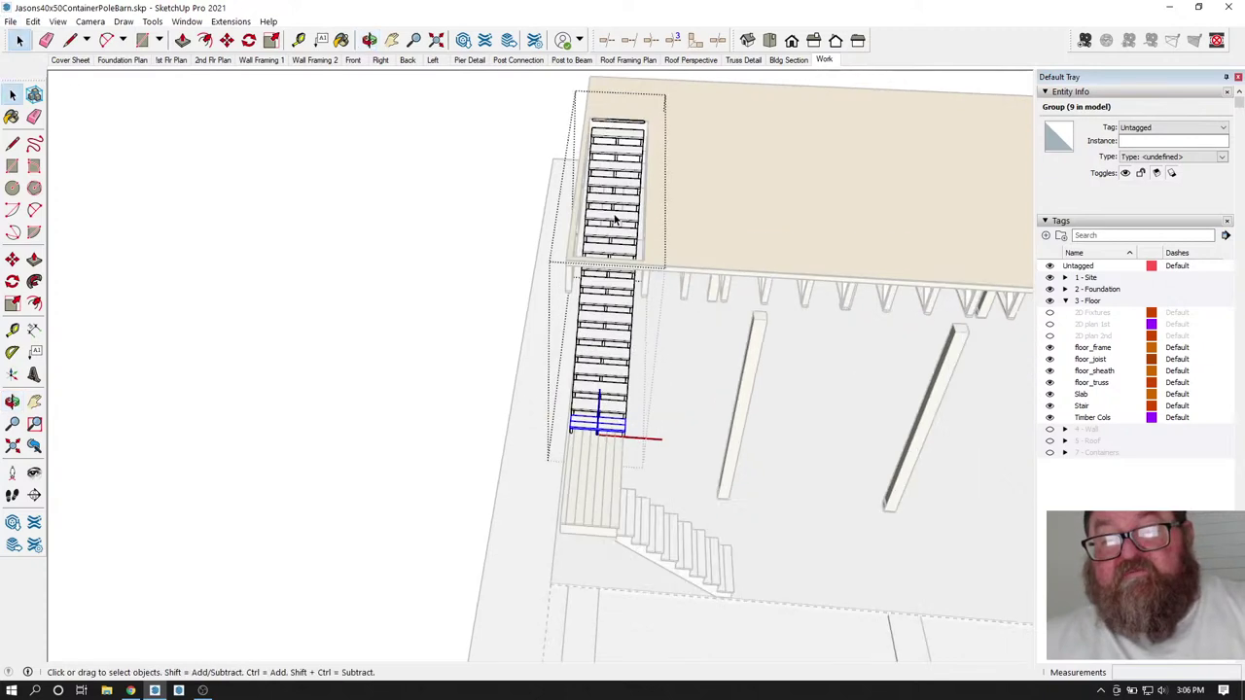
- Delete the solid treads on the upper part of the upper flight, working down from the top step
{"action": "triple_click", "coordinate": [608, 120]}
{"action": "key", "text": "Delete"}
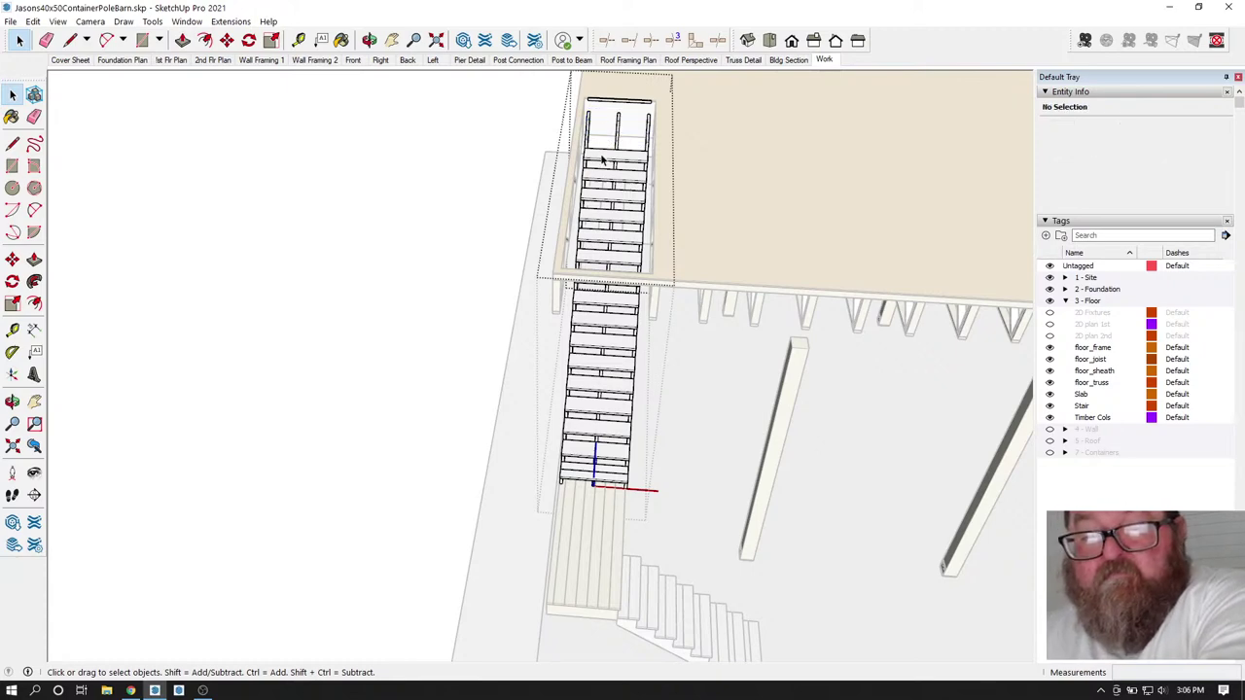
{"action": "left_click", "coordinate": [603, 158]}
{"action": "key", "text": "Delete"}
{"action": "scroll", "coordinate": [605, 161], "scroll_direction": "up", "scroll_amount": 4}
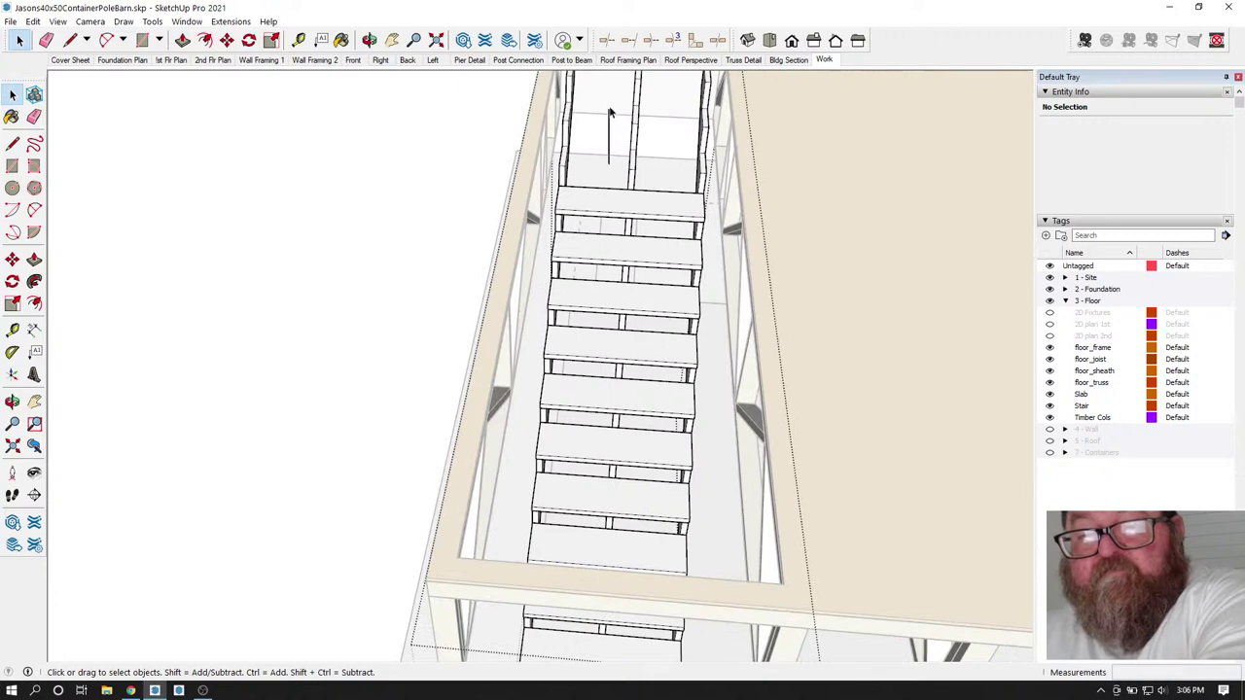
{"action": "left_click", "coordinate": [614, 203]}
{"action": "key", "text": "Delete"}
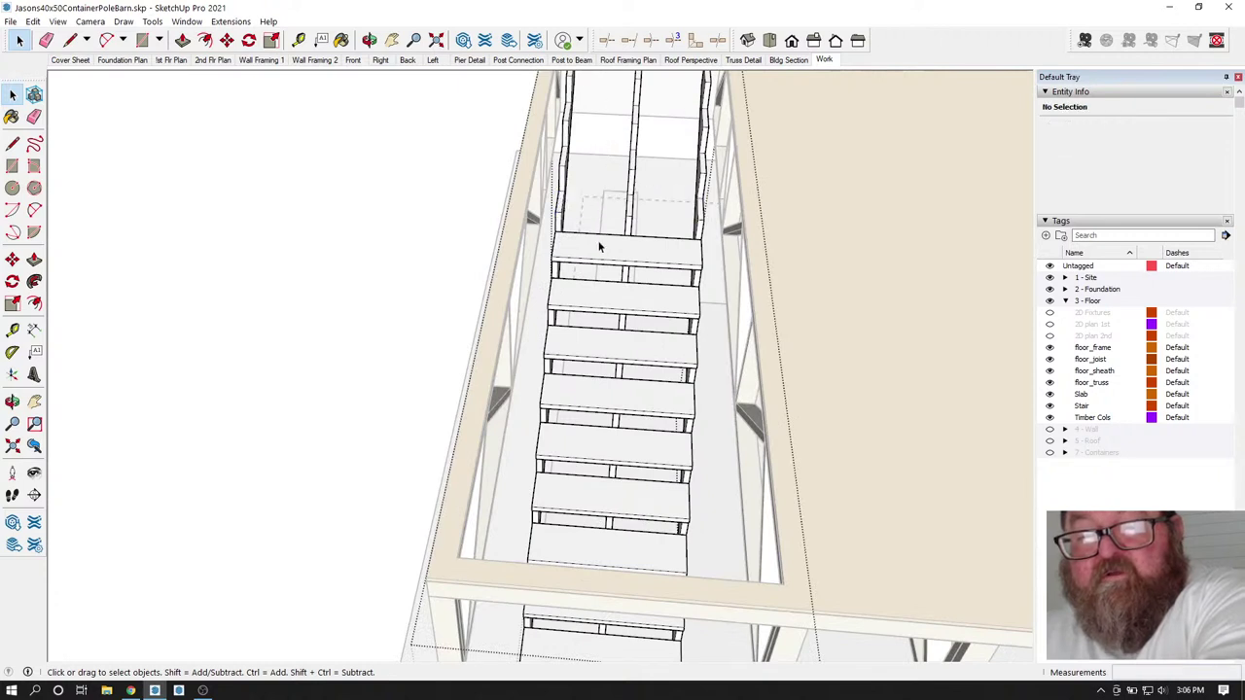
{"action": "left_click", "coordinate": [598, 245]}
{"action": "key", "text": "Delete"}
{"action": "key", "text": "Delete"}
{"action": "left_click", "coordinate": [584, 350]}
{"action": "key", "text": "Delete"}
{"action": "left_click", "coordinate": [583, 396]}
{"action": "key", "text": "Delete"}
{"action": "scroll", "coordinate": [576, 328], "scroll_direction": "down", "scroll_amount": 3}
{"action": "scroll", "coordinate": [583, 360], "scroll_direction": "up", "scroll_amount": 3}
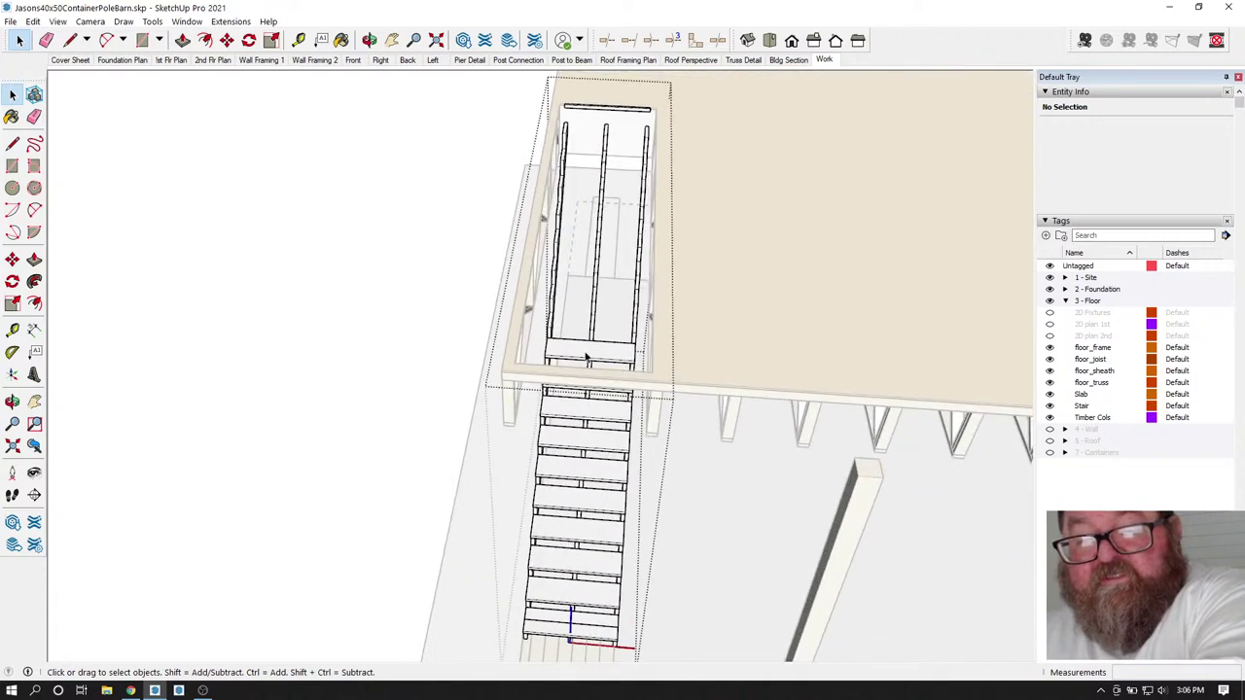
- Delete the solid treads beneath the edge of the floor opening and undo the last partial tread deletion
{"action": "scroll", "coordinate": [570, 397], "scroll_direction": "up", "scroll_amount": 4}
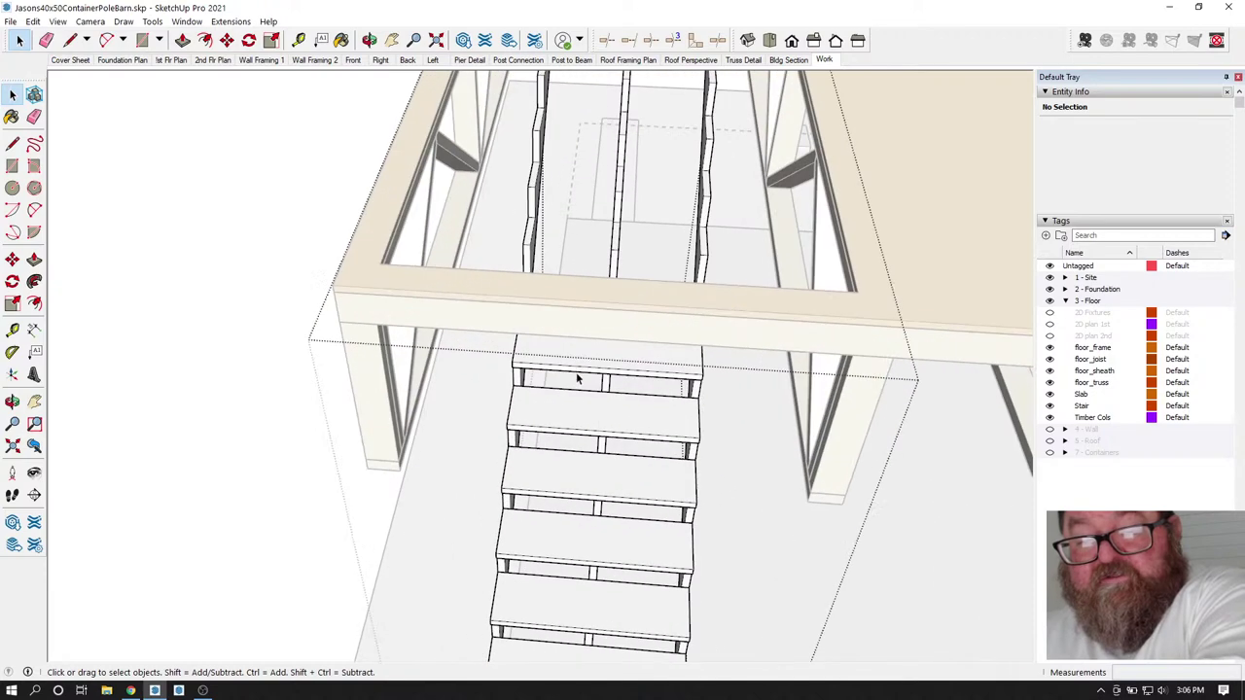
{"action": "left_click", "coordinate": [582, 352]}
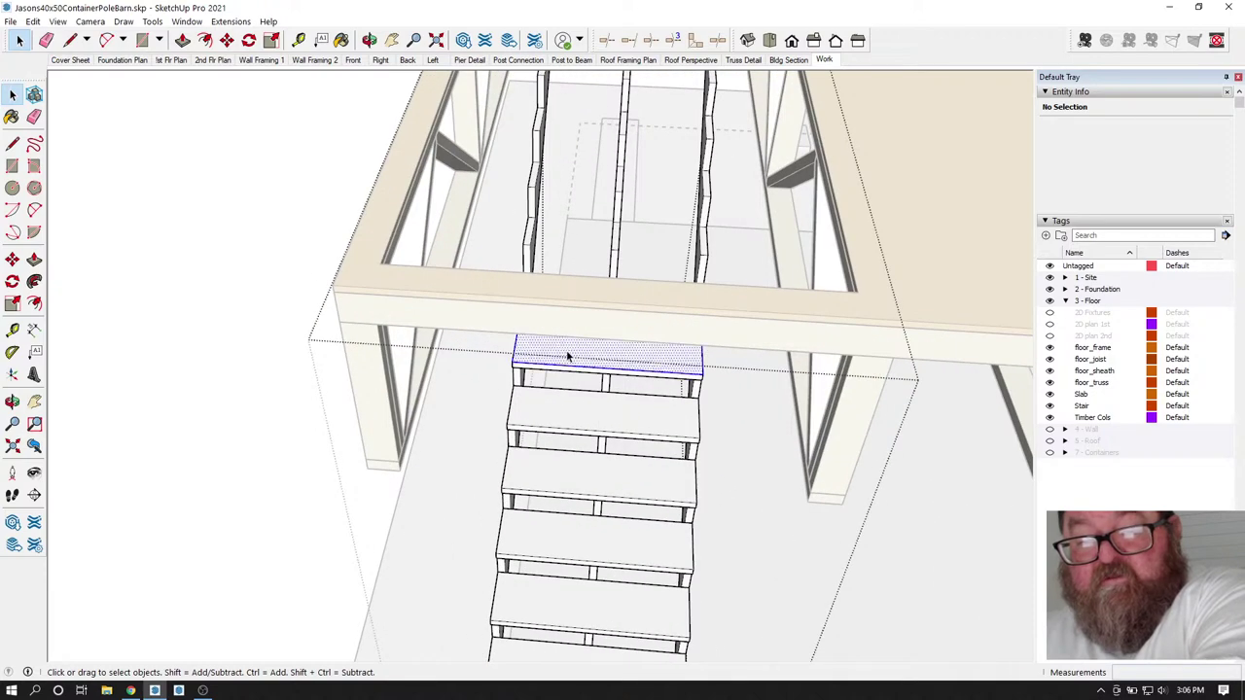
{"action": "key", "text": "Delete"}
{"action": "left_click", "coordinate": [570, 408]}
{"action": "key", "text": "Delete"}
{"action": "scroll", "coordinate": [552, 249], "scroll_direction": "down", "scroll_amount": 4}
{"action": "key", "text": "Delete"}
{"action": "scroll", "coordinate": [538, 453], "scroll_direction": "up", "scroll_amount": 3}
{"action": "key", "text": "Delete"}
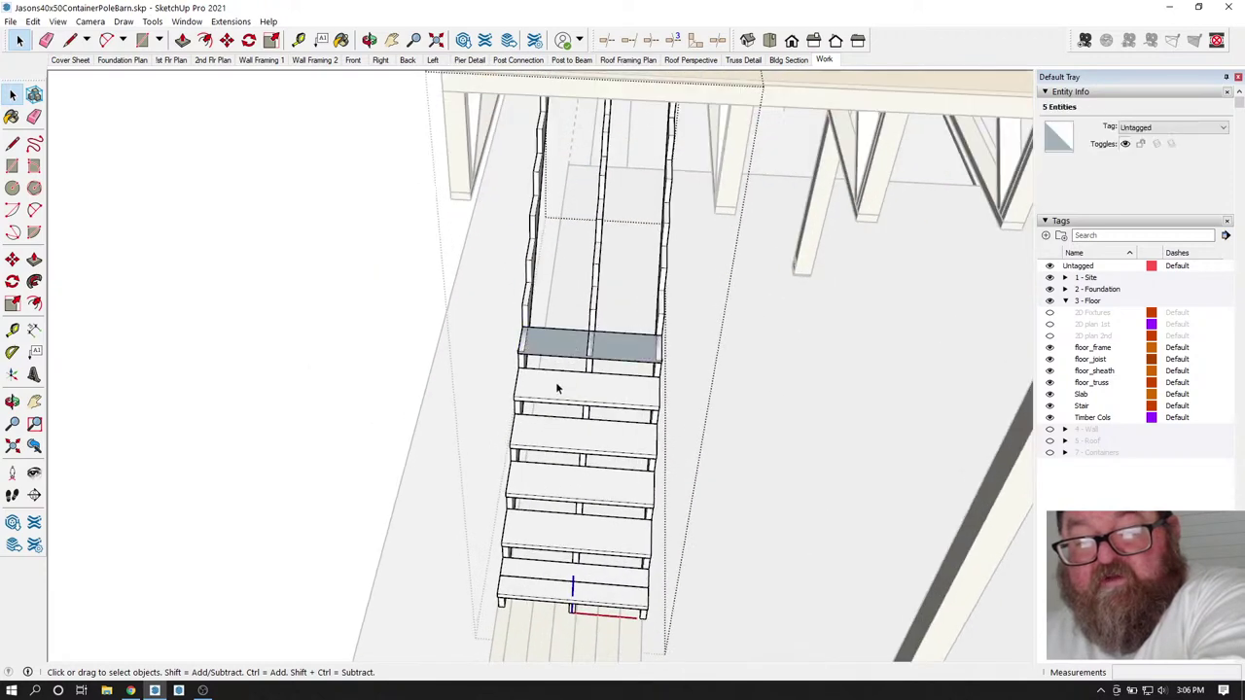
{"action": "key", "text": "ctrl+z"}
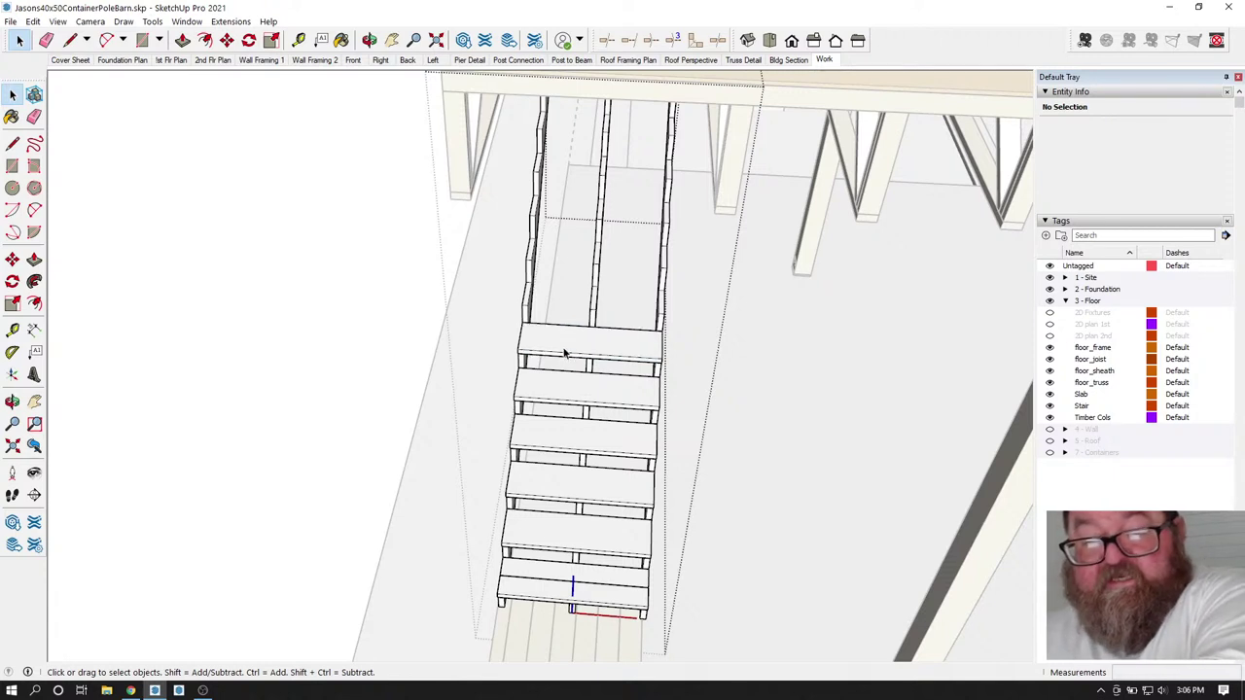
- Delete the remaining solid treads on the flight's lower part down to the two-board bottom tread
{"action": "left_click", "coordinate": [564, 350]}
{"action": "key", "text": "Delete"}
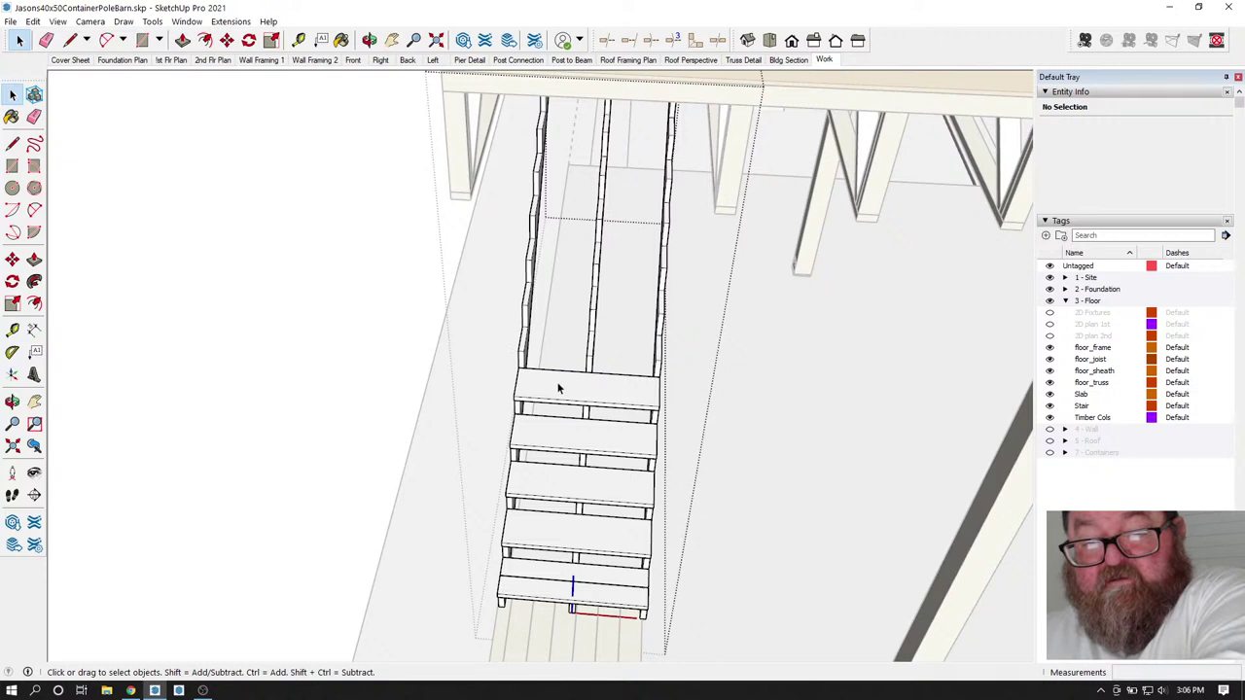
{"action": "left_click", "coordinate": [558, 388]}
{"action": "key", "text": "Delete"}
{"action": "left_click", "coordinate": [565, 443]}
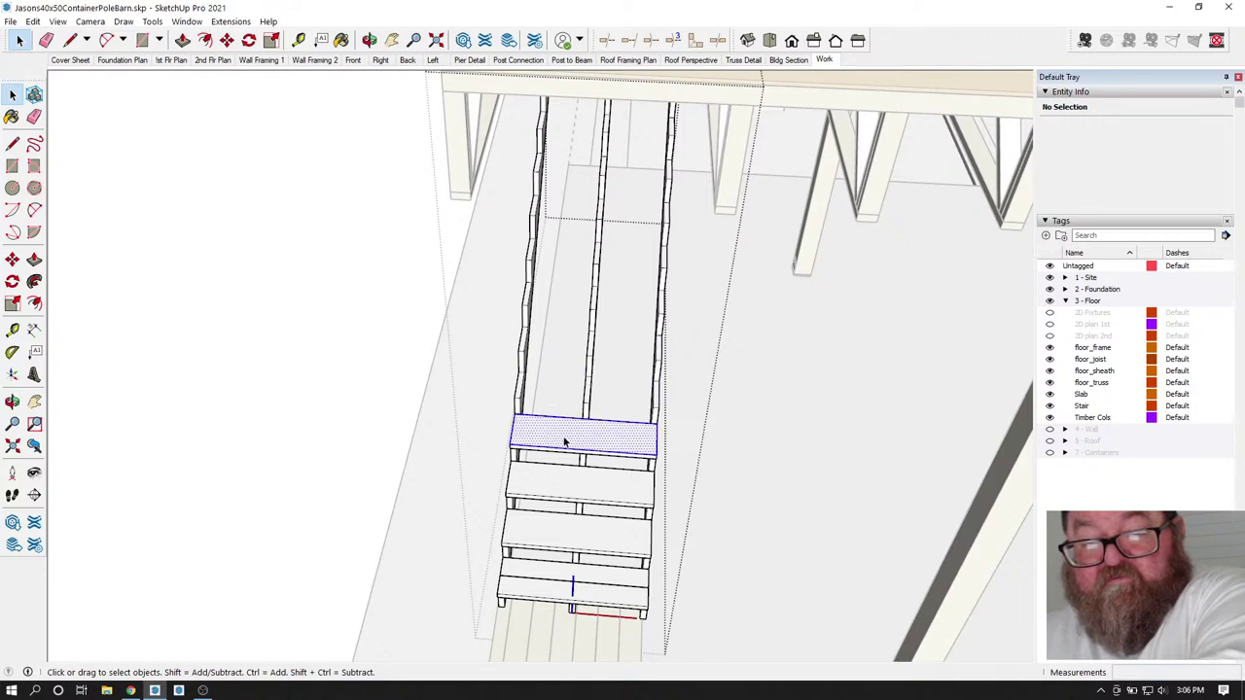
{"action": "key", "text": "Delete"}
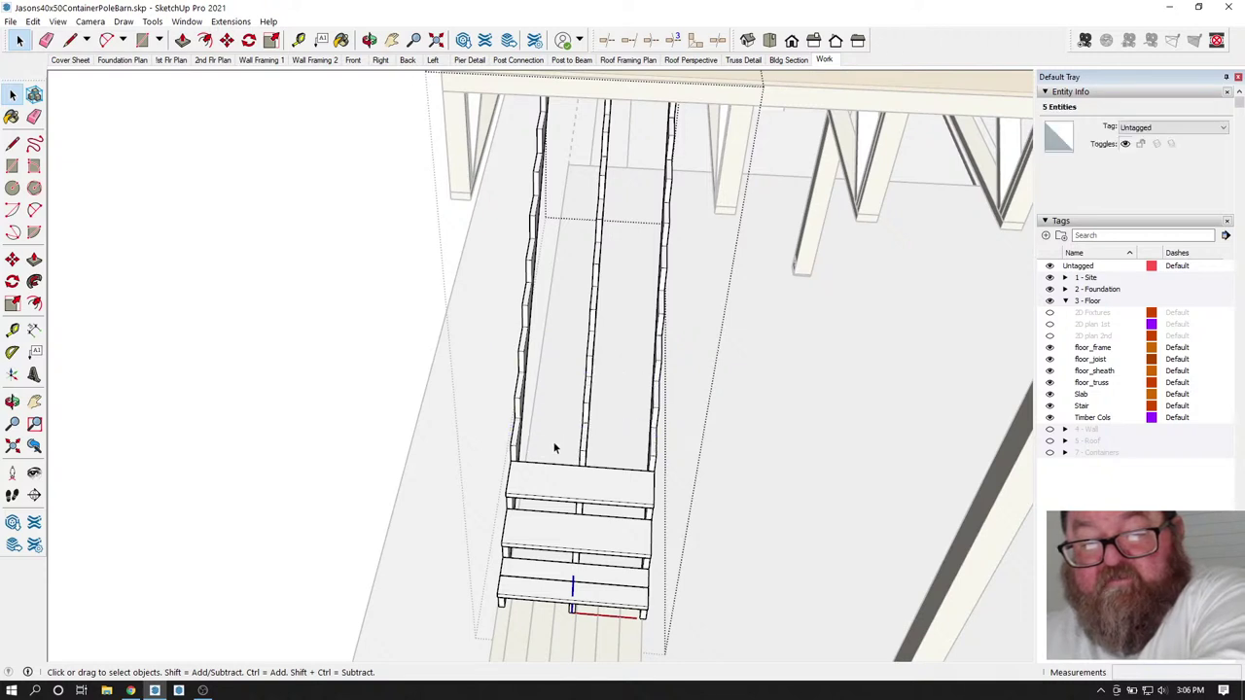
{"action": "left_click", "coordinate": [551, 476]}
{"action": "key", "text": "Delete"}
{"action": "left_click", "coordinate": [543, 537]}
{"action": "key", "text": "Delete"}
- Copy the two-board bottom tread onto the next stringer notch and array it up the flight with *18
{"action": "left_click", "coordinate": [369, 40]}
{"action": "left_click_drag", "start_coordinate": [642, 146], "coordinate": [471, 496]}
{"action": "scroll", "coordinate": [424, 468], "scroll_direction": "up", "scroll_amount": 6}
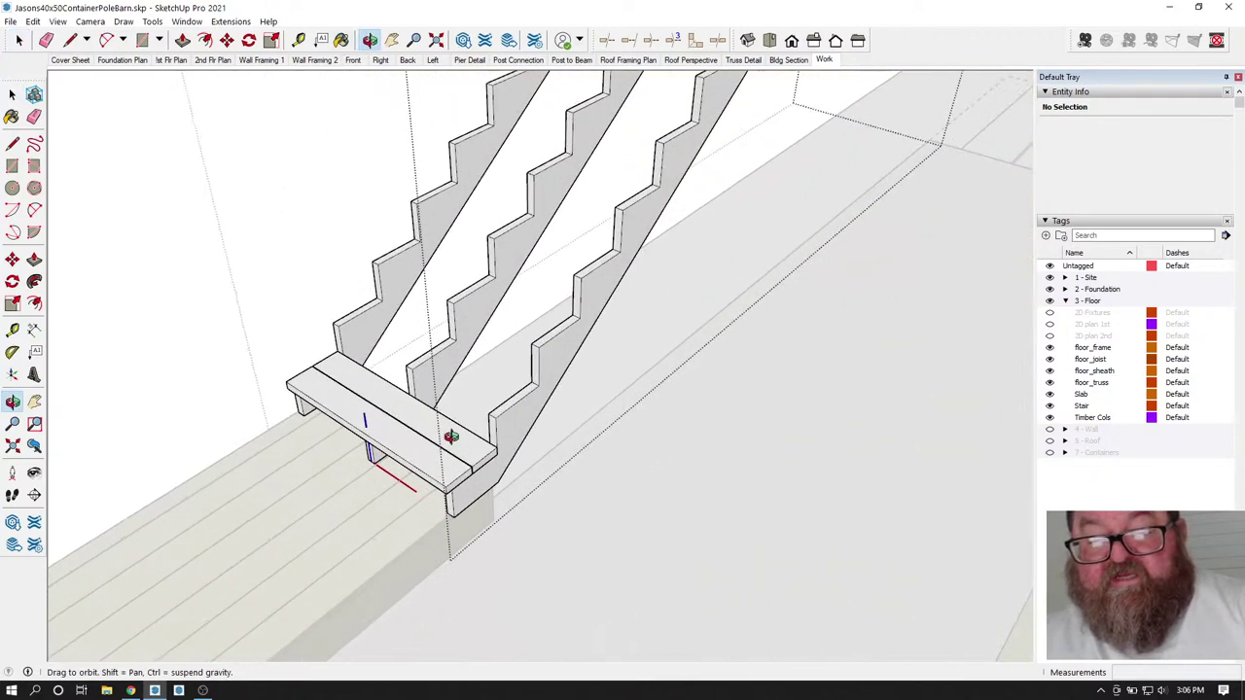
{"action": "left_click_drag", "start_coordinate": [457, 425], "coordinate": [356, 394]}
{"action": "key", "text": "space"}
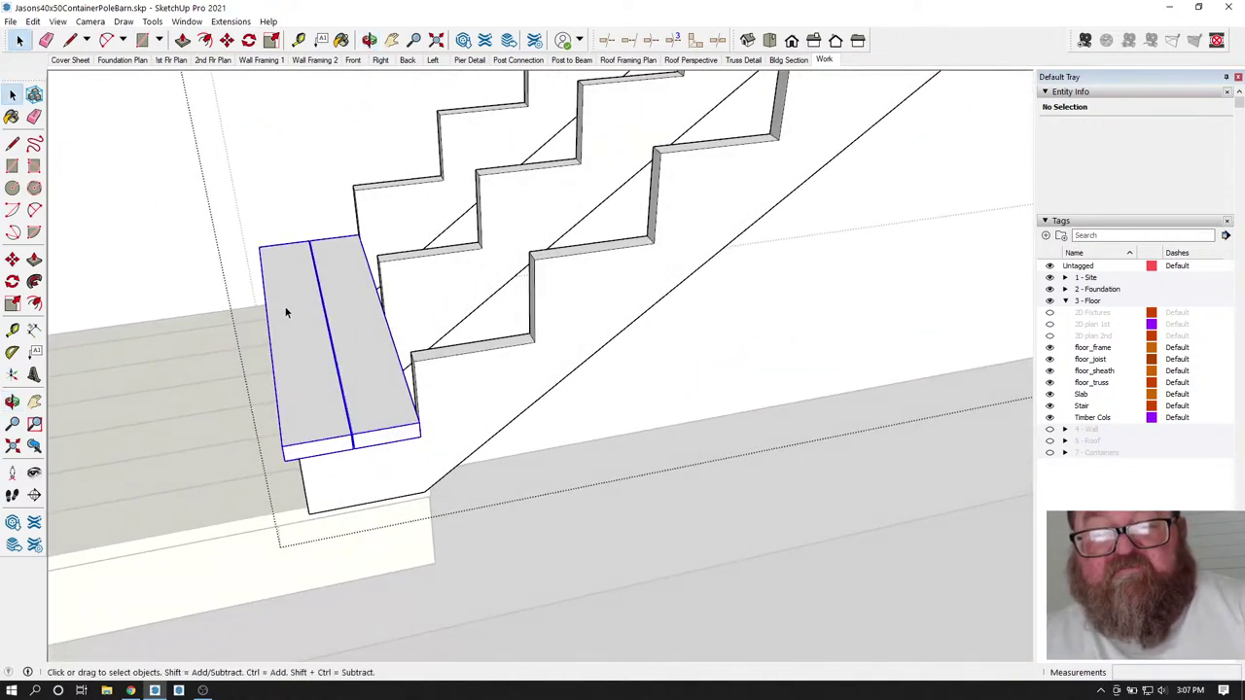
{"action": "left_click", "coordinate": [300, 313]}
{"action": "left_click", "coordinate": [226, 39]}
{"action": "scroll", "coordinate": [433, 410], "scroll_direction": "up", "scroll_amount": 1}
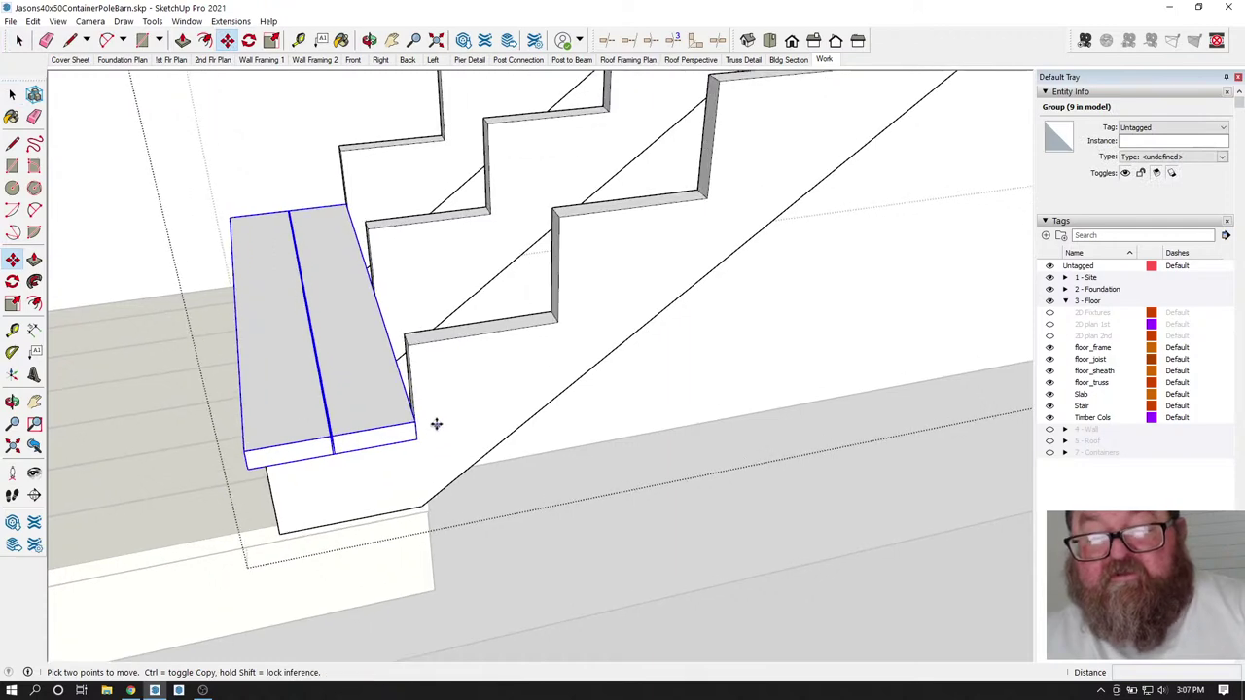
{"action": "left_click", "coordinate": [370, 40]}
{"action": "left_click_drag", "start_coordinate": [433, 424], "coordinate": [334, 355]}
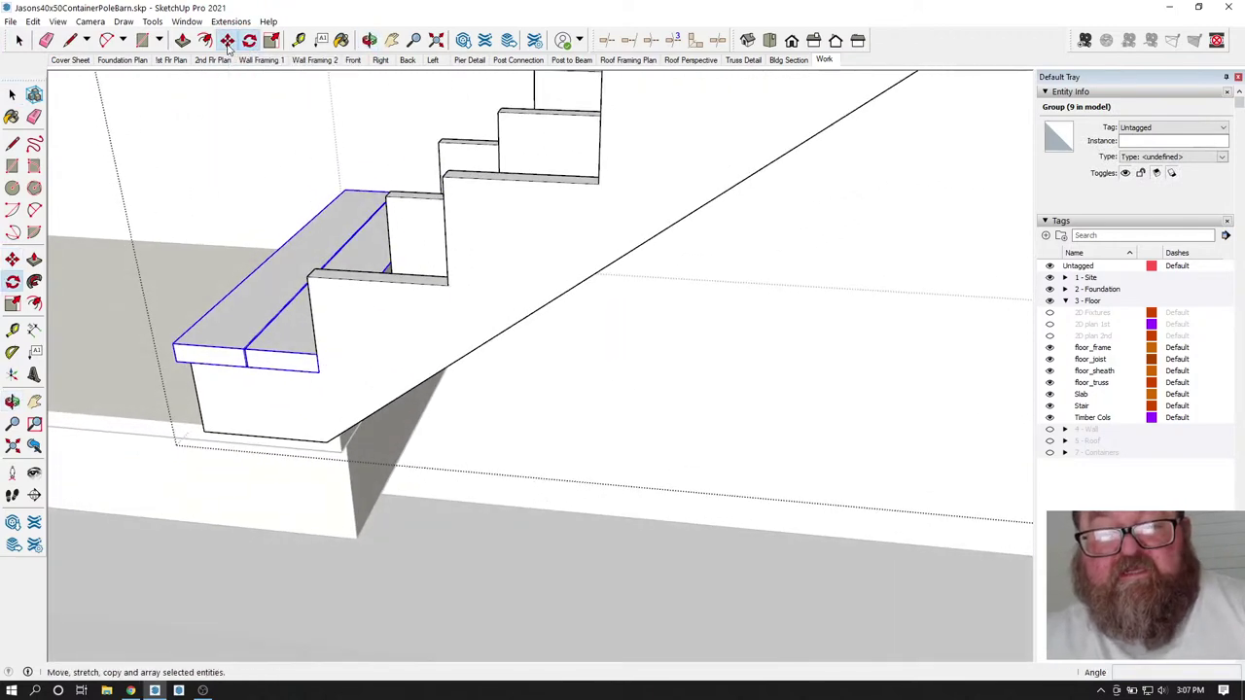
{"action": "left_click", "coordinate": [227, 41]}
{"action": "left_click", "coordinate": [318, 372]}
{"action": "key", "text": "ctrl"}
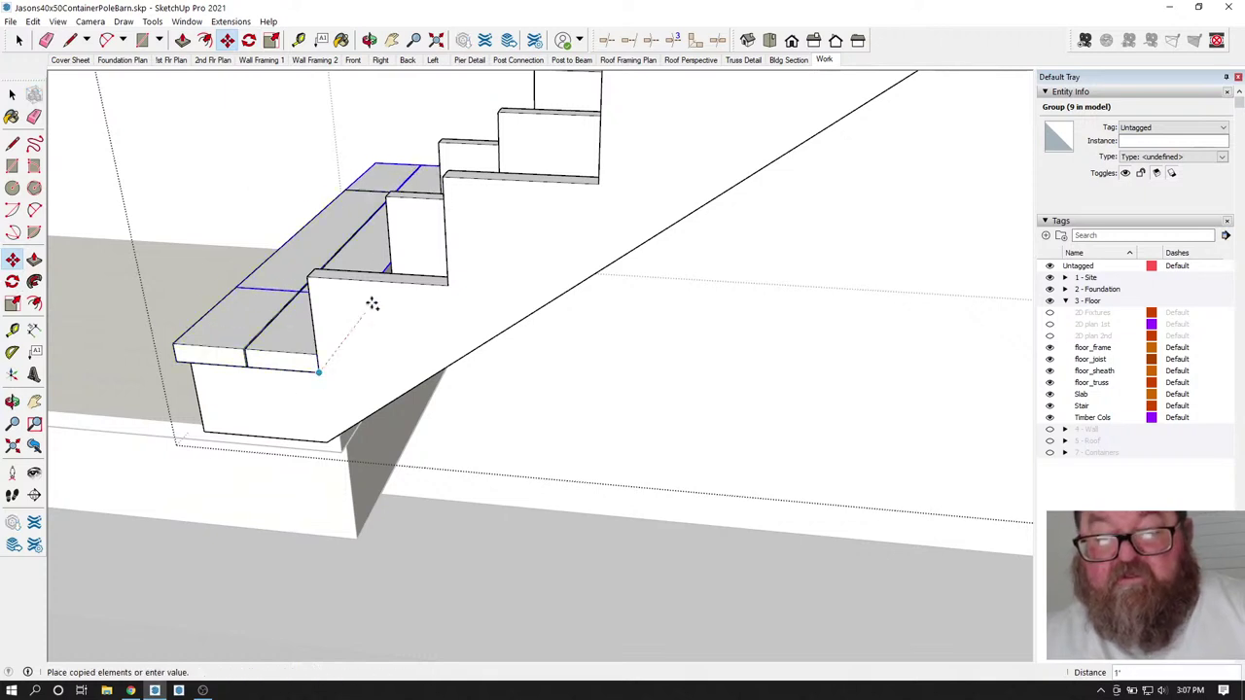
{"action": "left_click", "coordinate": [444, 287]}
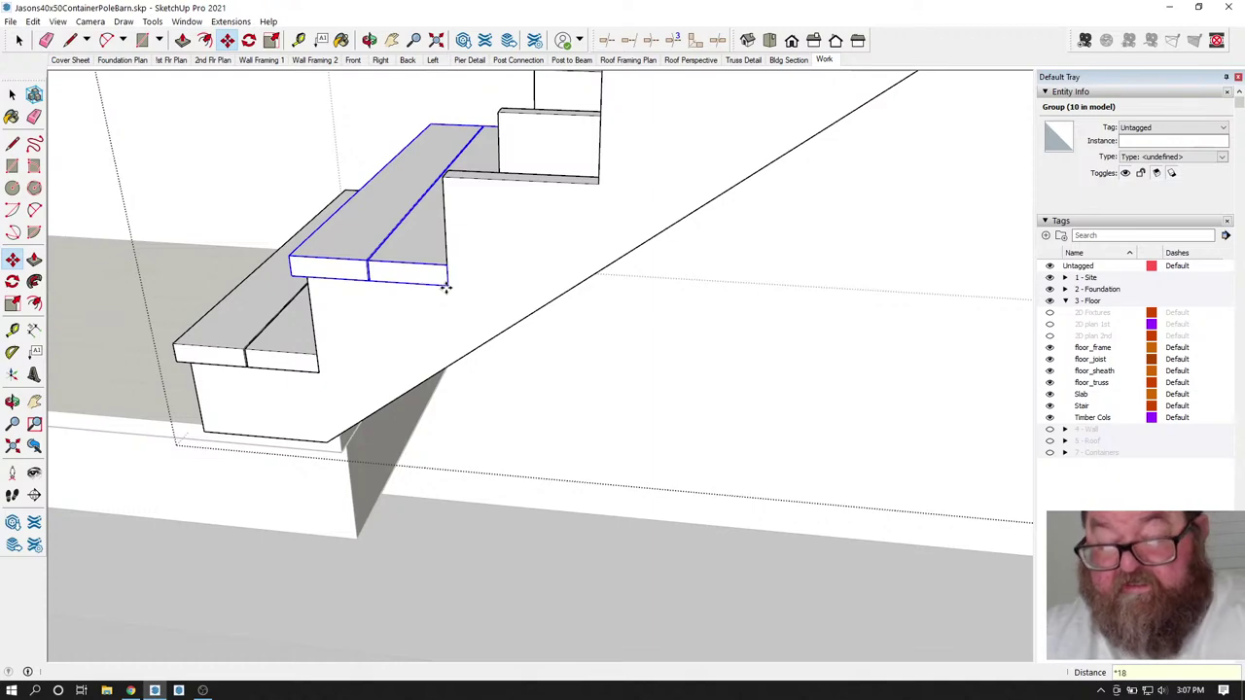
{"action": "key", "text": "Return"}
- Inside the upper stair component, delete the surplus two-board treads extending past the floor opening at the flight's head
{"action": "scroll", "coordinate": [544, 515], "scroll_direction": "down", "scroll_amount": 6}
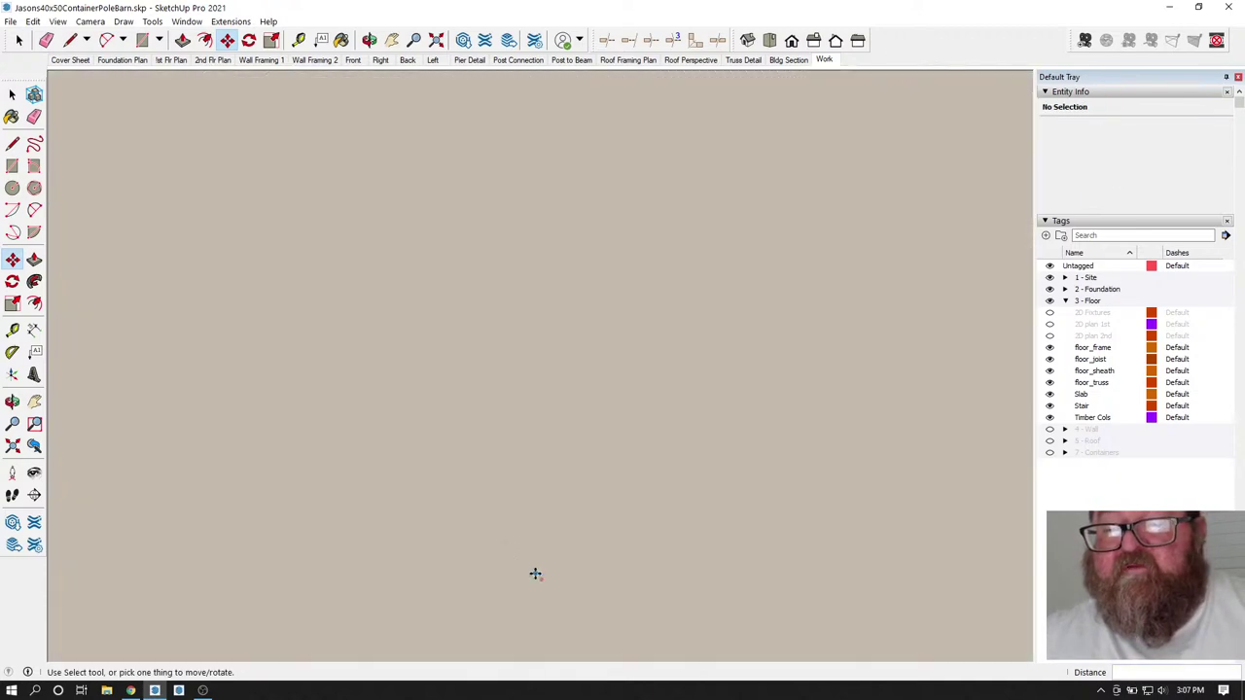
{"action": "left_click", "coordinate": [438, 43]}
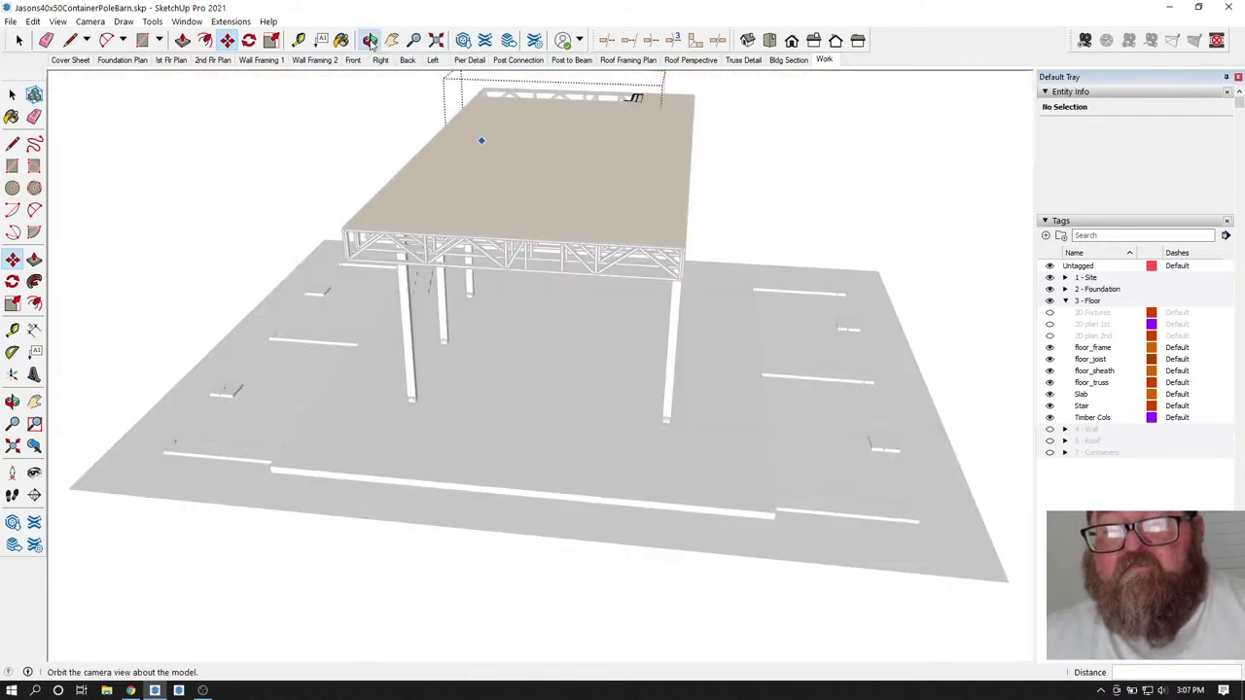
{"action": "left_click", "coordinate": [370, 43]}
{"action": "left_click_drag", "start_coordinate": [545, 194], "coordinate": [584, 378]}
{"action": "scroll", "coordinate": [583, 555], "scroll_direction": "down", "scroll_amount": 4}
{"action": "scroll", "coordinate": [636, 237], "scroll_direction": "up", "scroll_amount": 3}
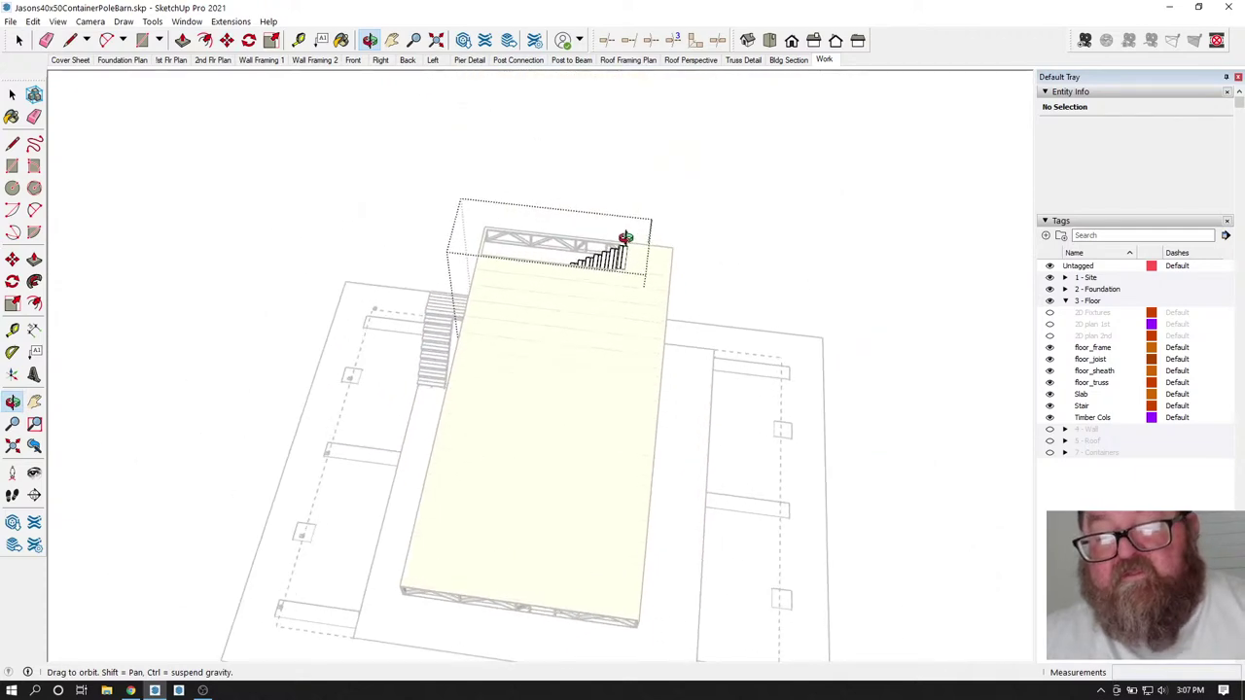
{"action": "scroll", "coordinate": [621, 251], "scroll_direction": "up", "scroll_amount": 10}
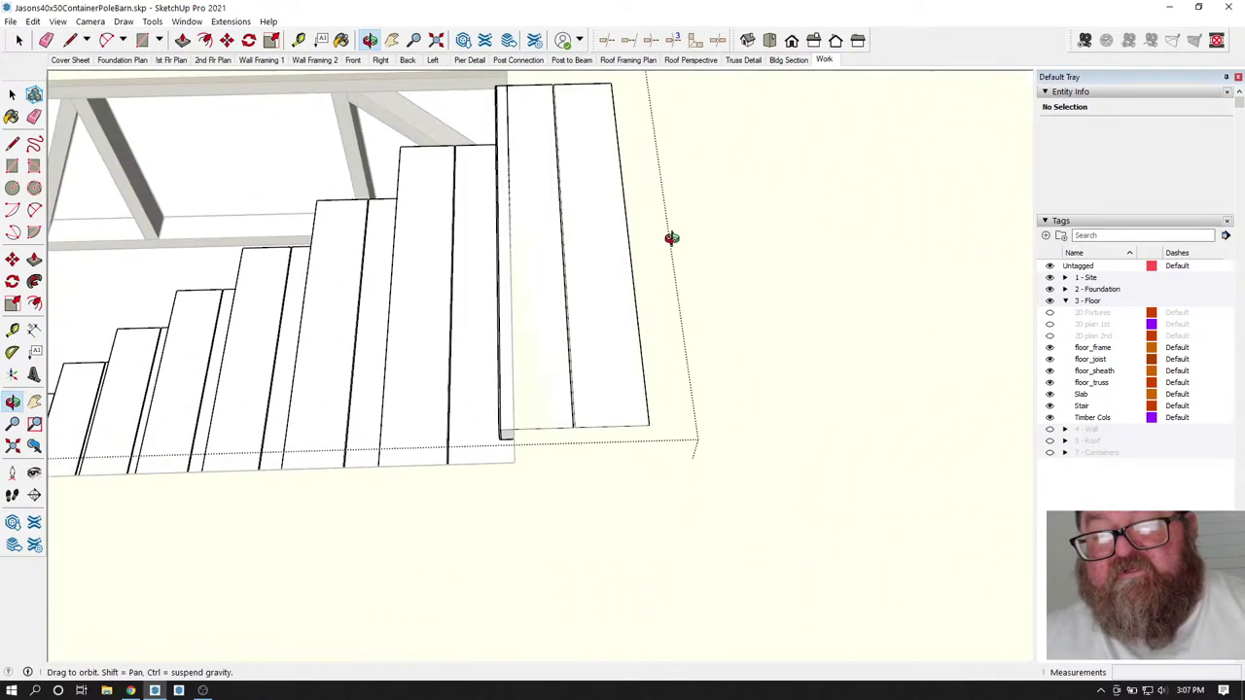
{"action": "left_click_drag", "start_coordinate": [684, 237], "coordinate": [755, 236]}
{"action": "left_click", "coordinate": [19, 41]}
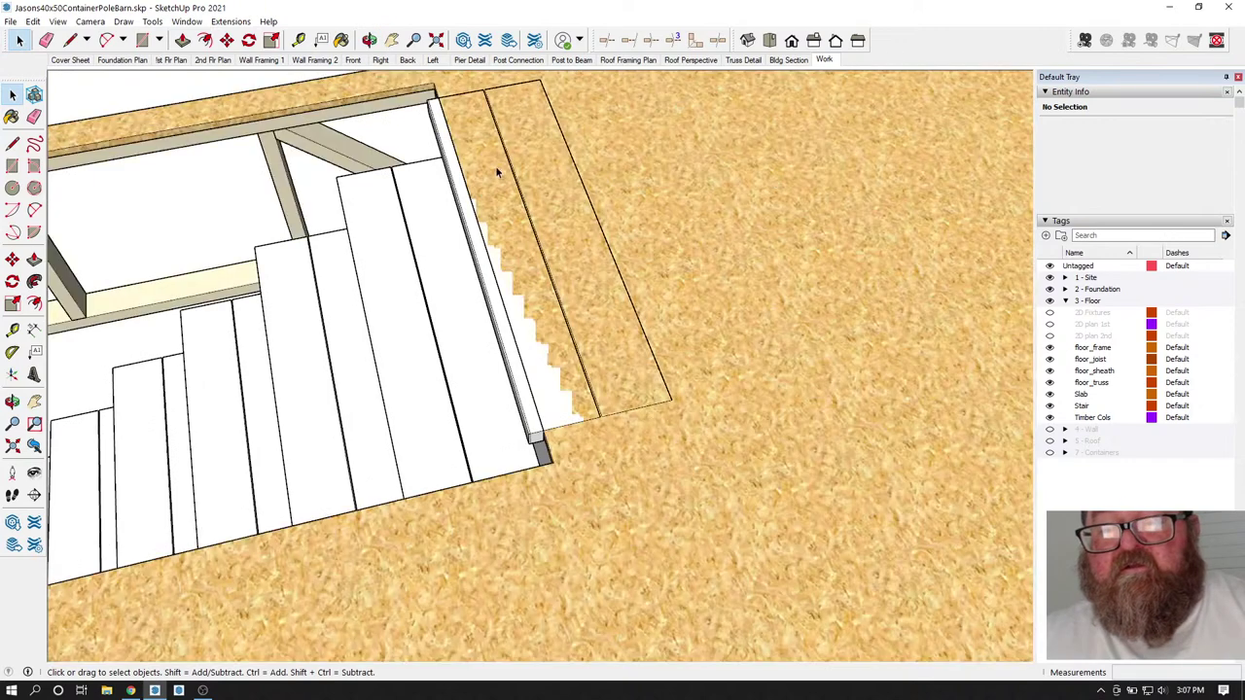
{"action": "left_click", "coordinate": [488, 163]}
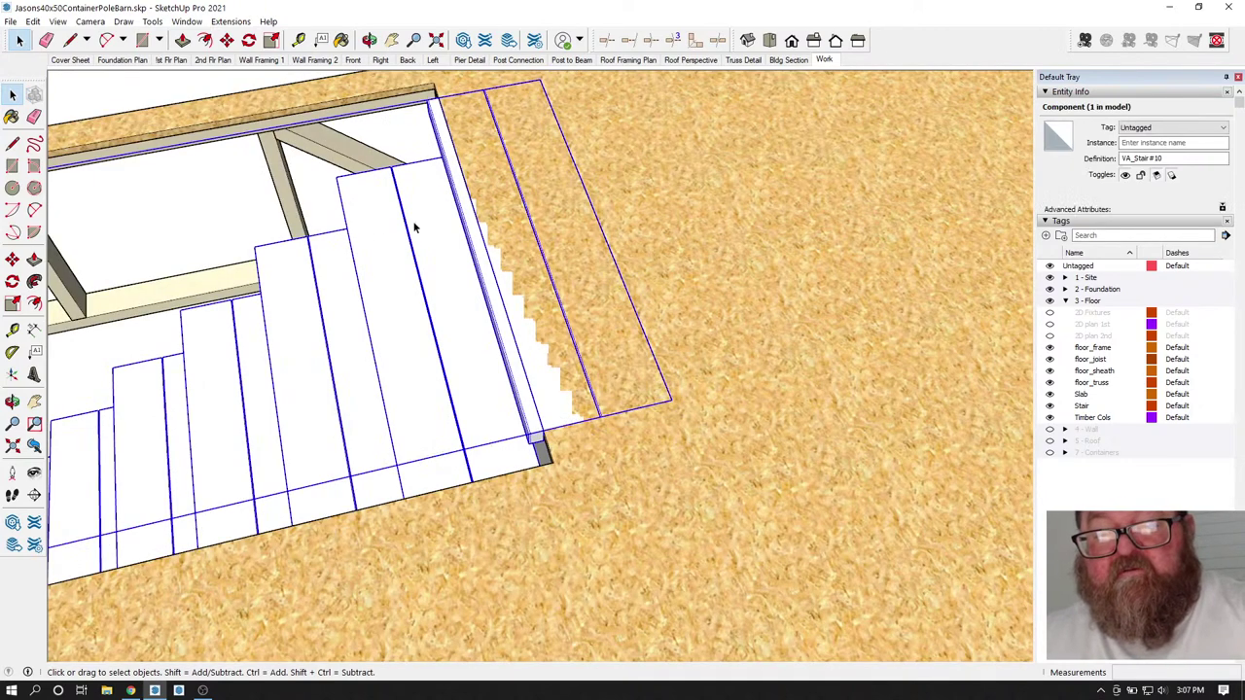
{"action": "double_click", "coordinate": [416, 230]}
{"action": "left_click", "coordinate": [479, 163]}
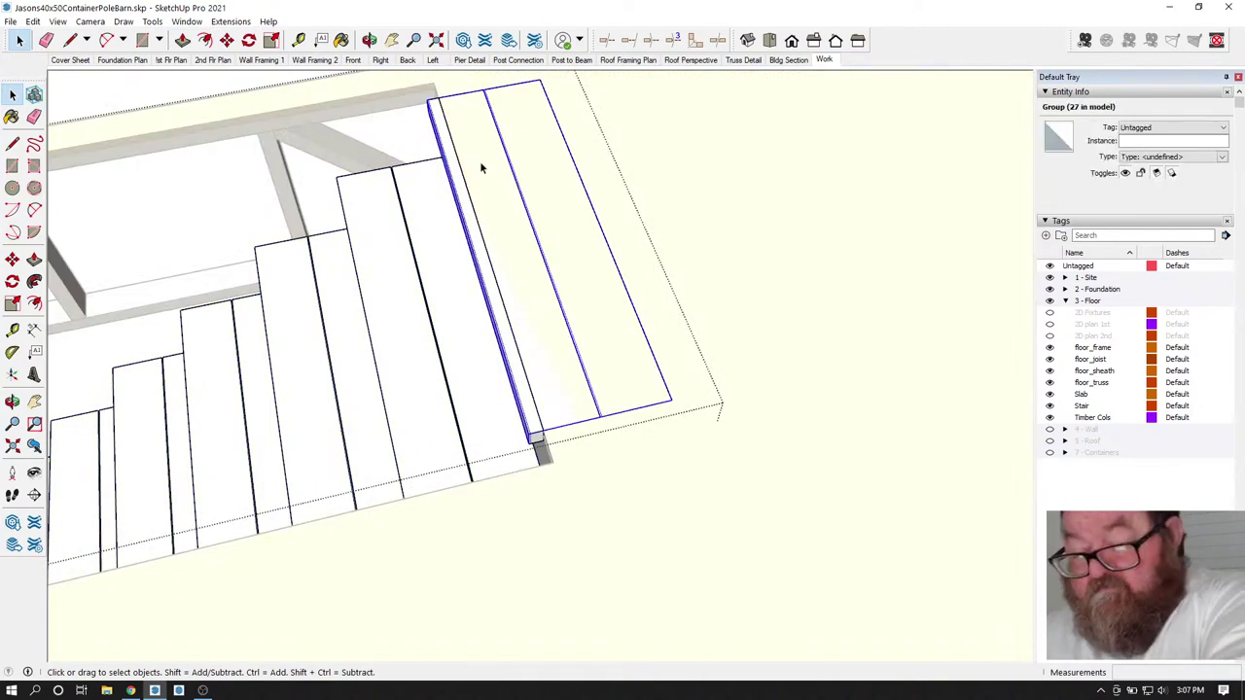
{"action": "left_click", "coordinate": [421, 220]}
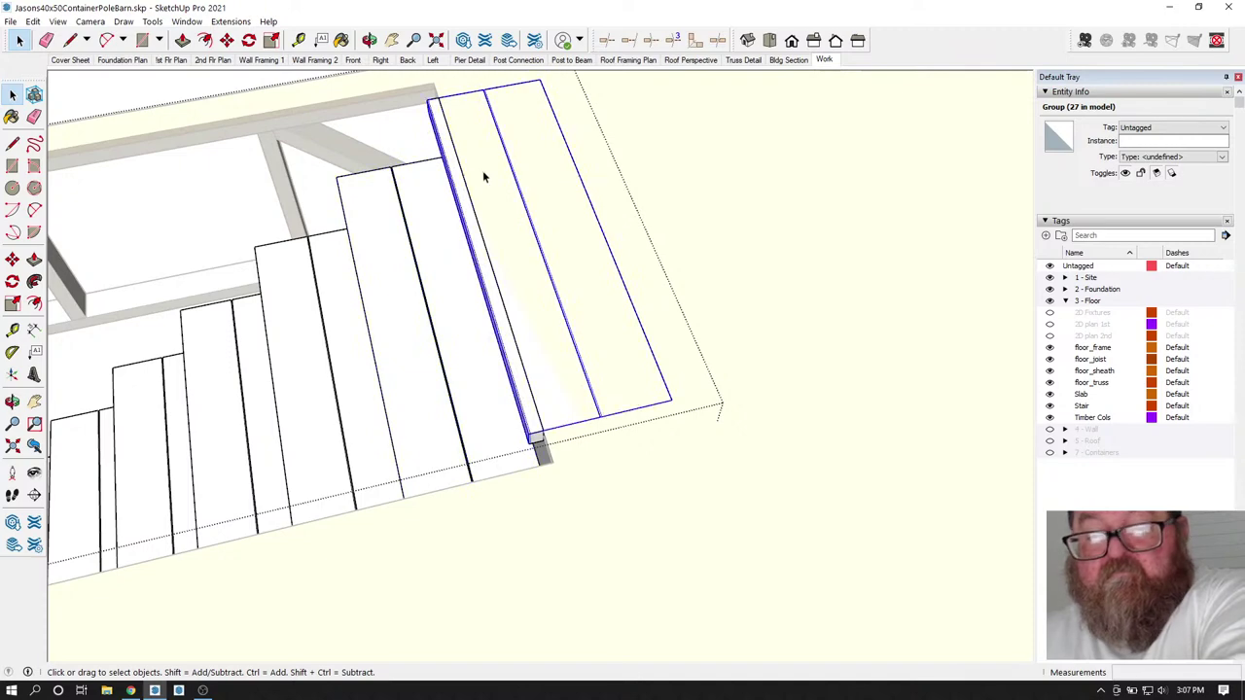
{"action": "key", "text": "Delete"}
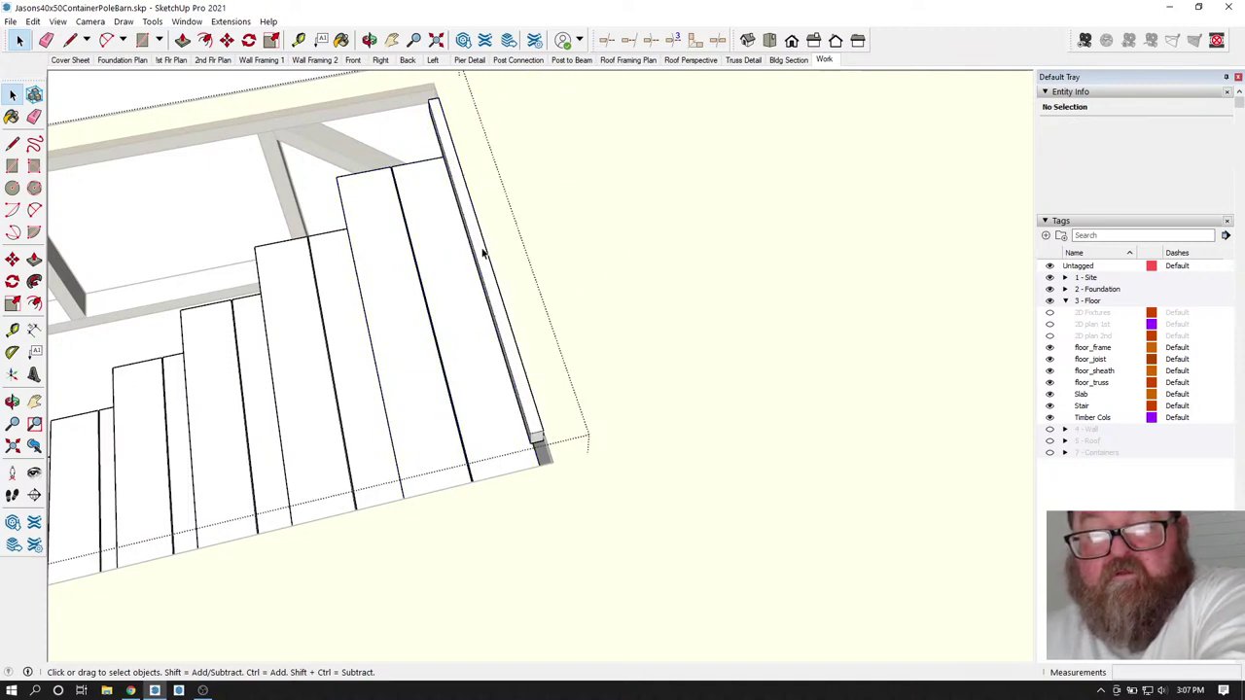
- Delete the leftover narrow board at the head of the upper flight and leave the stair component
{"action": "middle_click_drag", "start_coordinate": [483, 252], "coordinate": [864, 316]}
{"action": "left_click", "coordinate": [370, 40]}
{"action": "left_click_drag", "start_coordinate": [360, 98], "coordinate": [285, 109]}
{"action": "left_click", "coordinate": [18, 40]}
{"action": "left_click_drag", "start_coordinate": [430, 131], "coordinate": [844, 175]}
{"action": "key", "text": "Delete"}
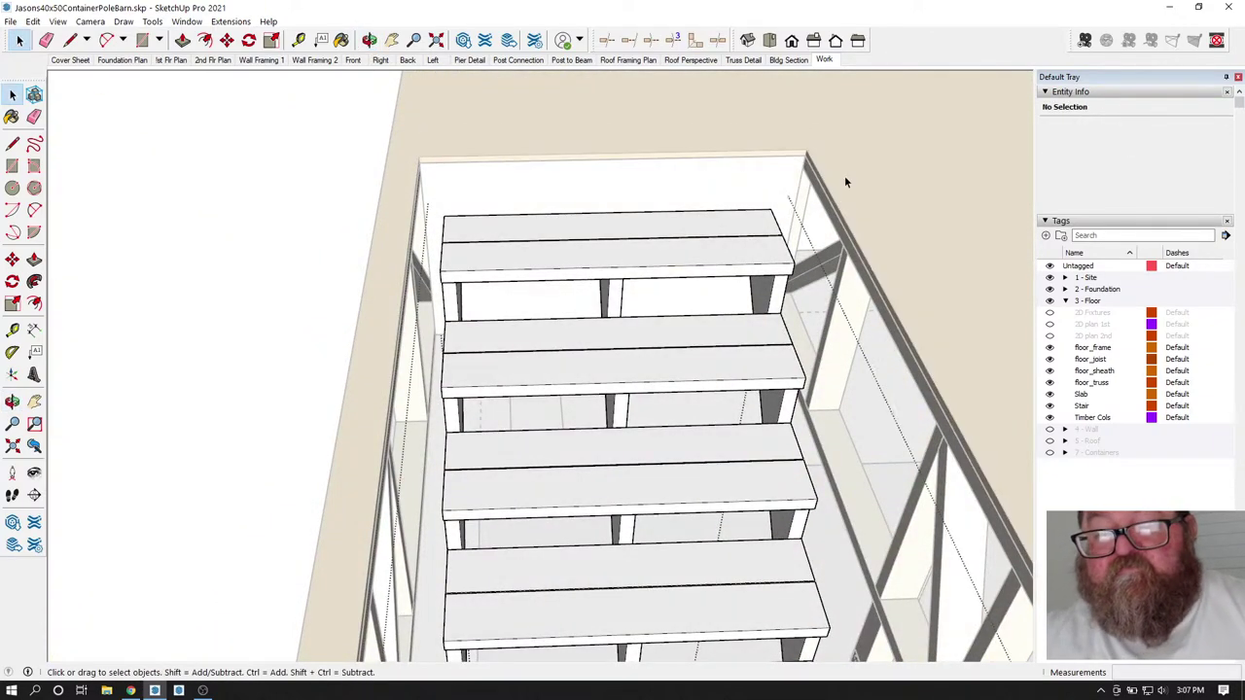
{"action": "key", "text": "Escape"}
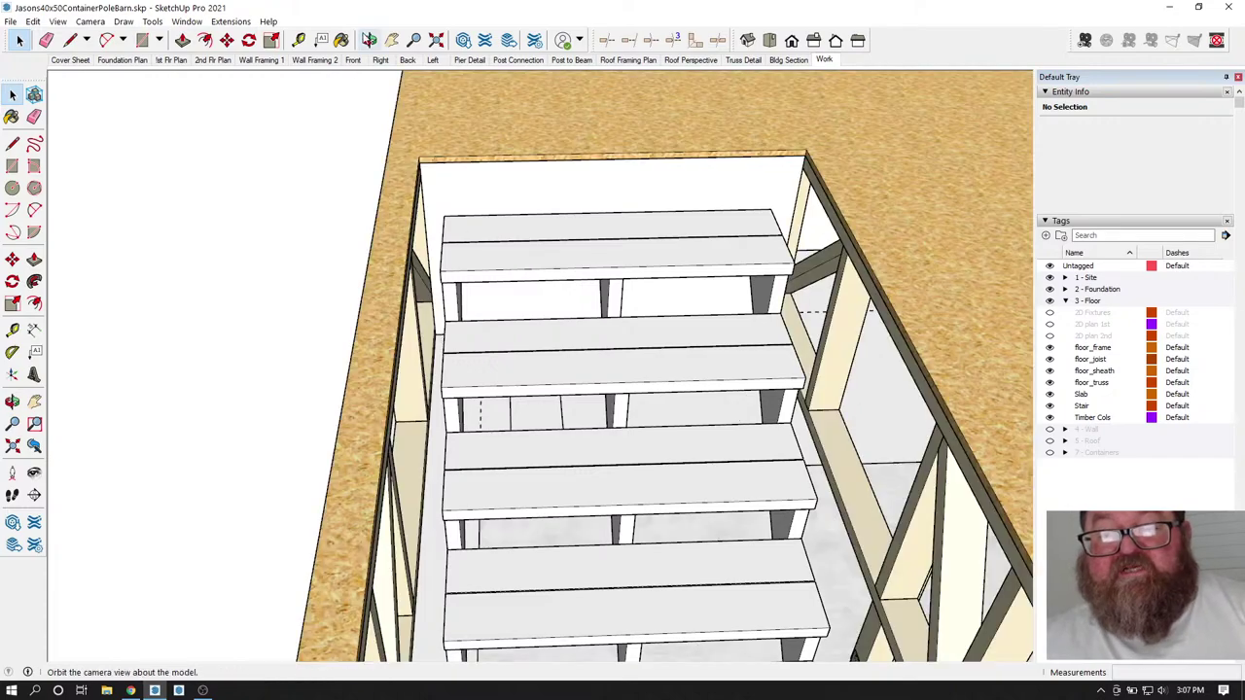
- Examine the top treads within the floor opening and the whole two-flight stair with its landing
{"action": "left_click", "coordinate": [369, 40]}
{"action": "left_click_drag", "start_coordinate": [570, 228], "coordinate": [350, 150]}
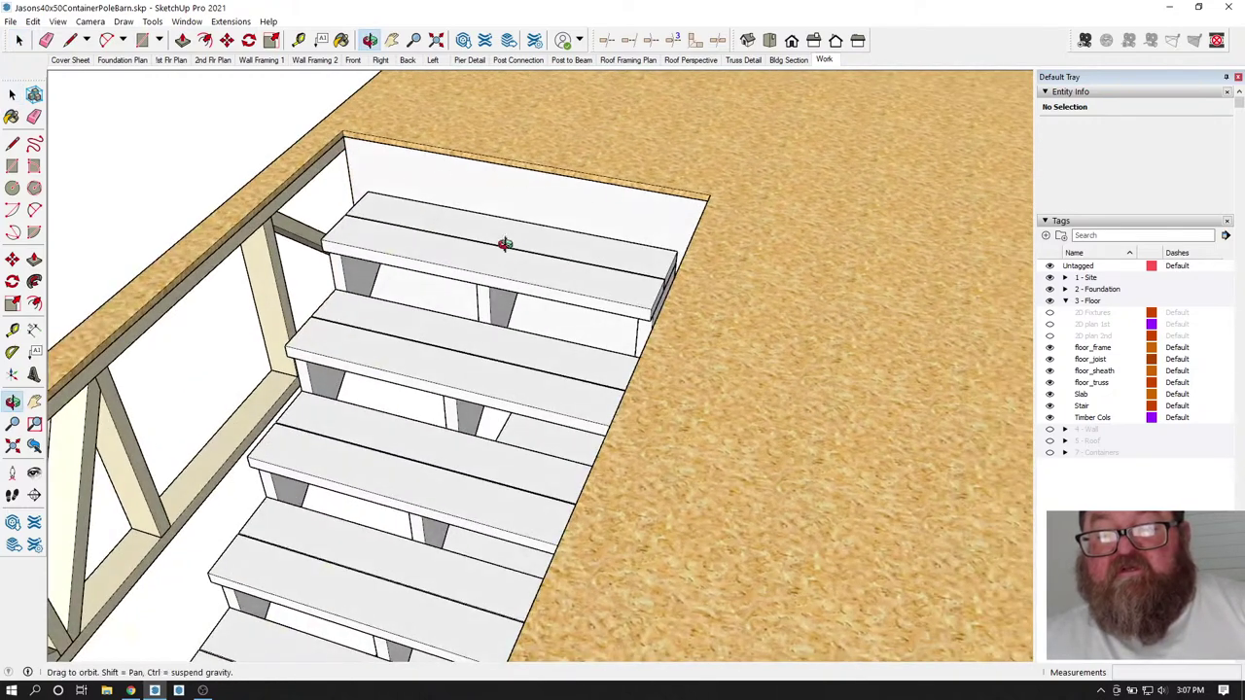
{"action": "left_click_drag", "start_coordinate": [498, 250], "coordinate": [414, 140]}
{"action": "left_click_drag", "start_coordinate": [790, 139], "coordinate": [251, 119]}
{"action": "left_click_drag", "start_coordinate": [642, 201], "coordinate": [436, 149]}
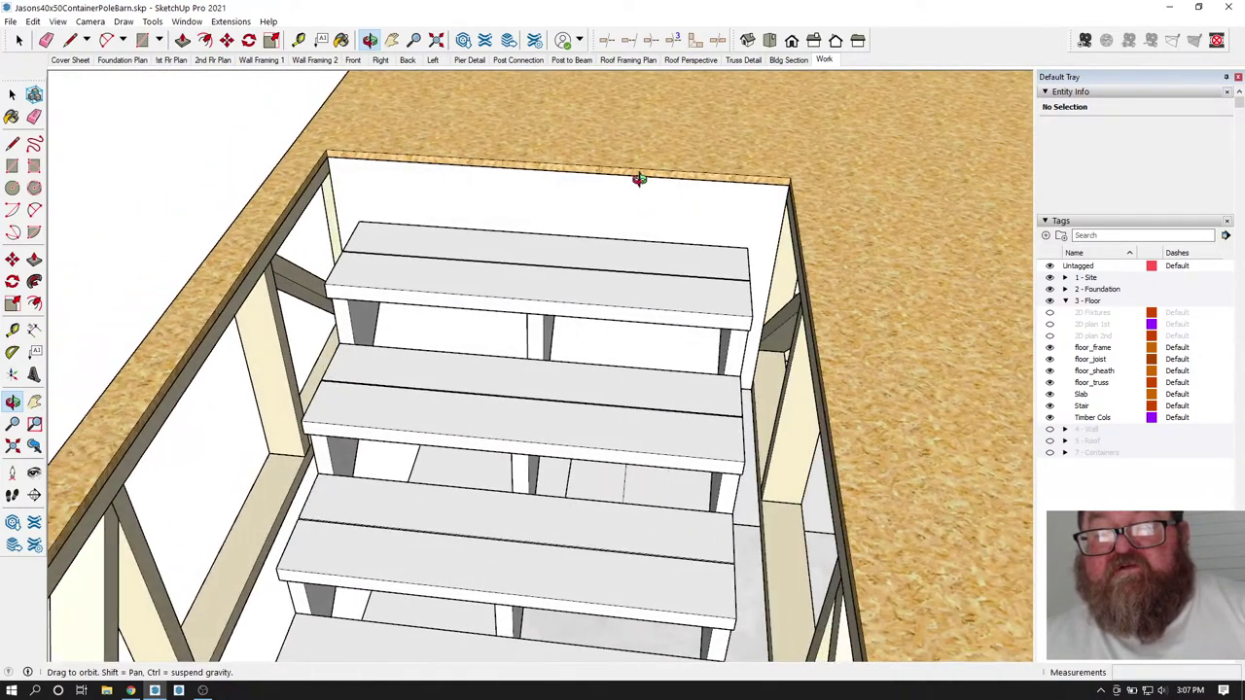
{"action": "left_click_drag", "start_coordinate": [534, 189], "coordinate": [586, 220]}
{"action": "scroll", "coordinate": [587, 221], "scroll_direction": "down", "scroll_amount": 3}
{"action": "left_click_drag", "start_coordinate": [530, 451], "coordinate": [589, 536]}
{"action": "scroll", "coordinate": [591, 537], "scroll_direction": "up", "scroll_amount": 2}
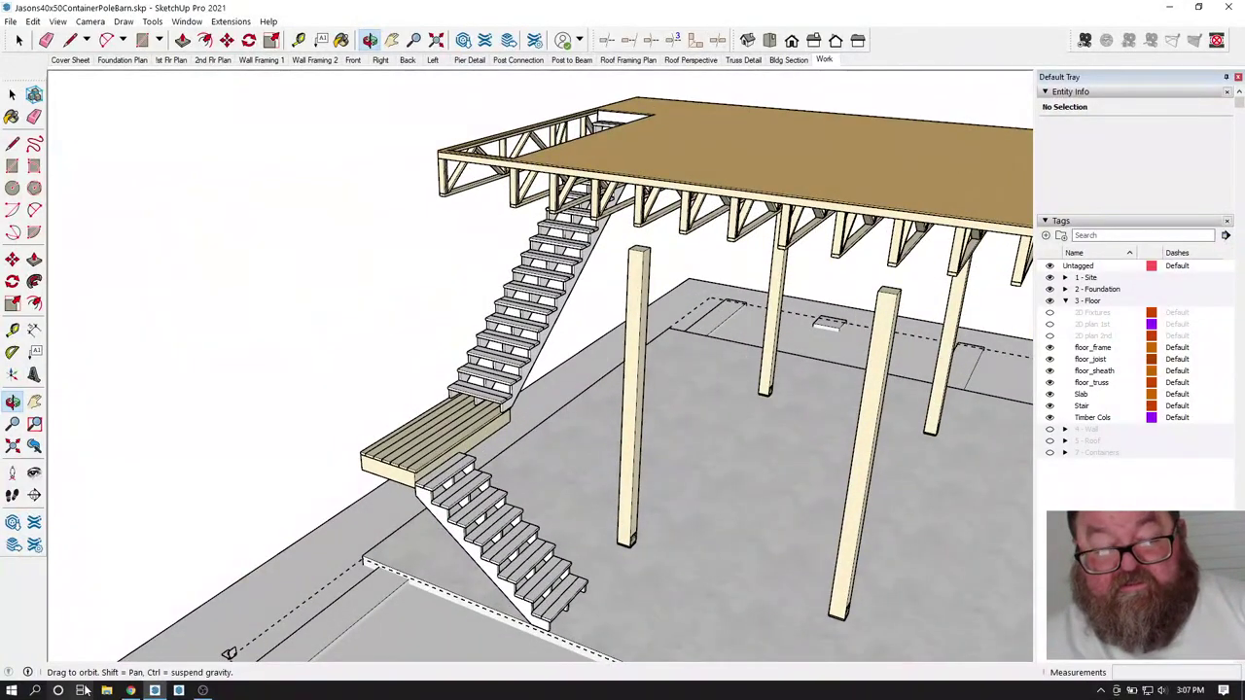
- Switch to Chrome to check the YouTube Studio live chat and return to SketchUp
{"action": "left_click", "coordinate": [130, 690]}
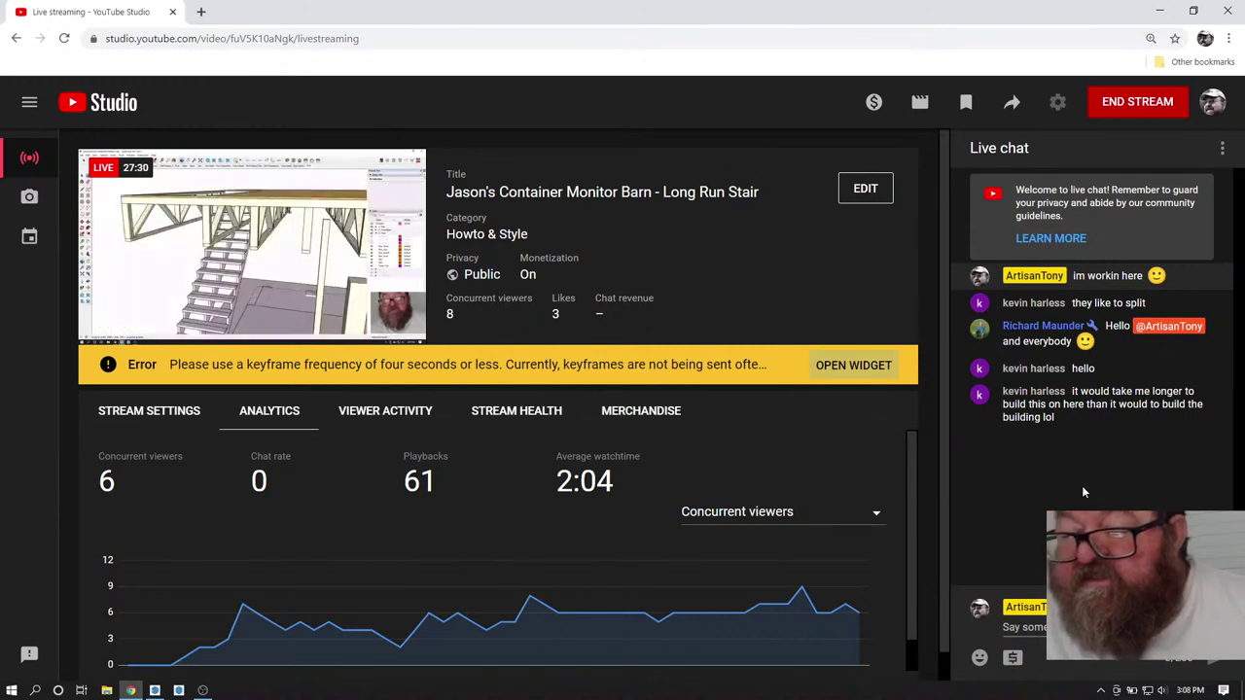
{"action": "left_click", "coordinate": [154, 690]}
- Draw a 5.5 by 5.5 rectangle on the slab near the landing's corner below the upper flight
{"action": "mouse_move", "coordinate": [534, 340]}
{"action": "middle_mouse_down"}
{"action": "mouse_move", "coordinate": [488, 383]}
{"action": "mouse_move", "coordinate": [347, 366]}
{"action": "mouse_move", "coordinate": [805, 412]}
{"action": "mouse_move", "coordinate": [667, 422]}
{"action": "mouse_move", "coordinate": [172, 318]}
{"action": "mouse_move", "coordinate": [492, 356]}
{"action": "middle_mouse_up"}
{"action": "scroll", "coordinate": [404, 508], "scroll_direction": "up", "scroll_amount": 5}
{"action": "scroll", "coordinate": [548, 289], "scroll_direction": "up", "scroll_amount": 6}
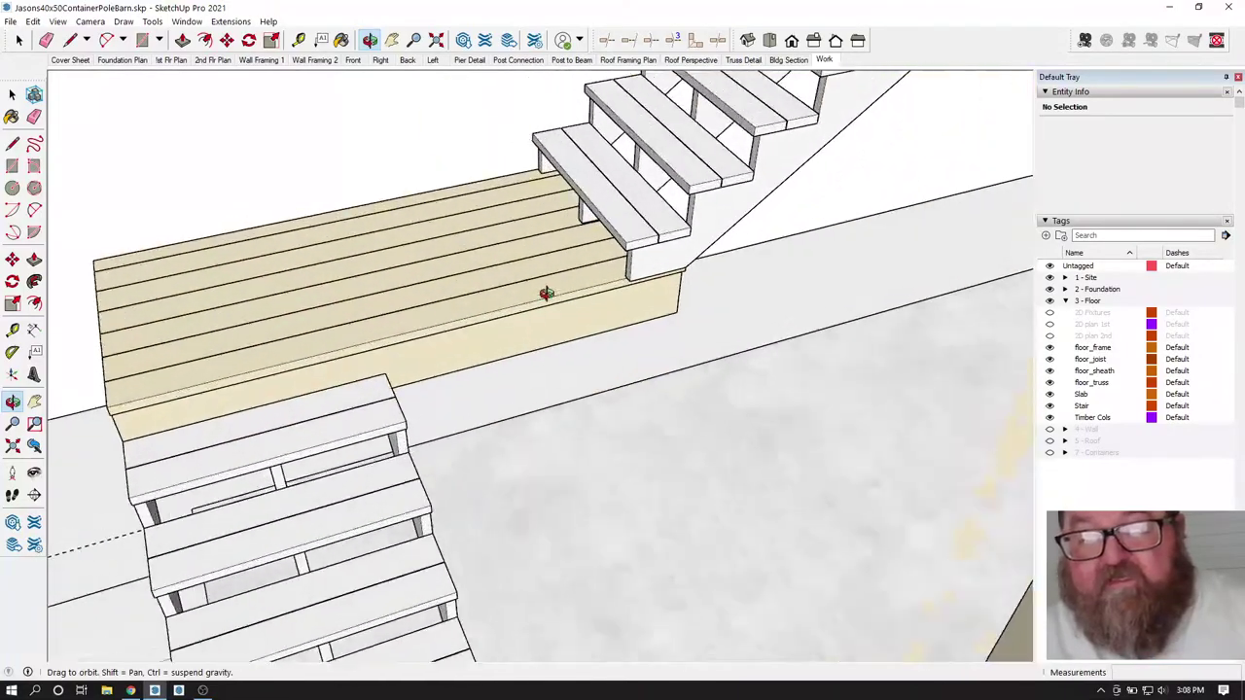
{"action": "scroll", "coordinate": [583, 306], "scroll_direction": "down", "scroll_amount": 5}
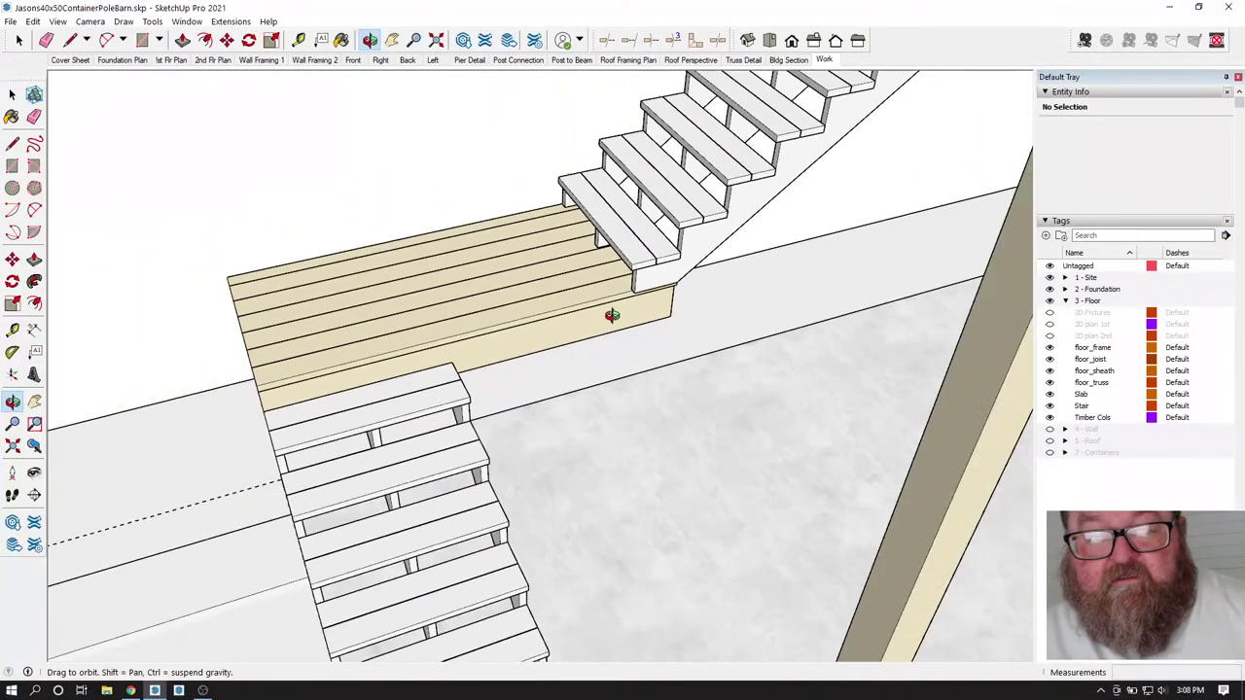
{"action": "scroll", "coordinate": [641, 374], "scroll_direction": "up", "scroll_amount": 5}
{"action": "key", "text": "r"}
{"action": "left_click", "coordinate": [626, 495]}
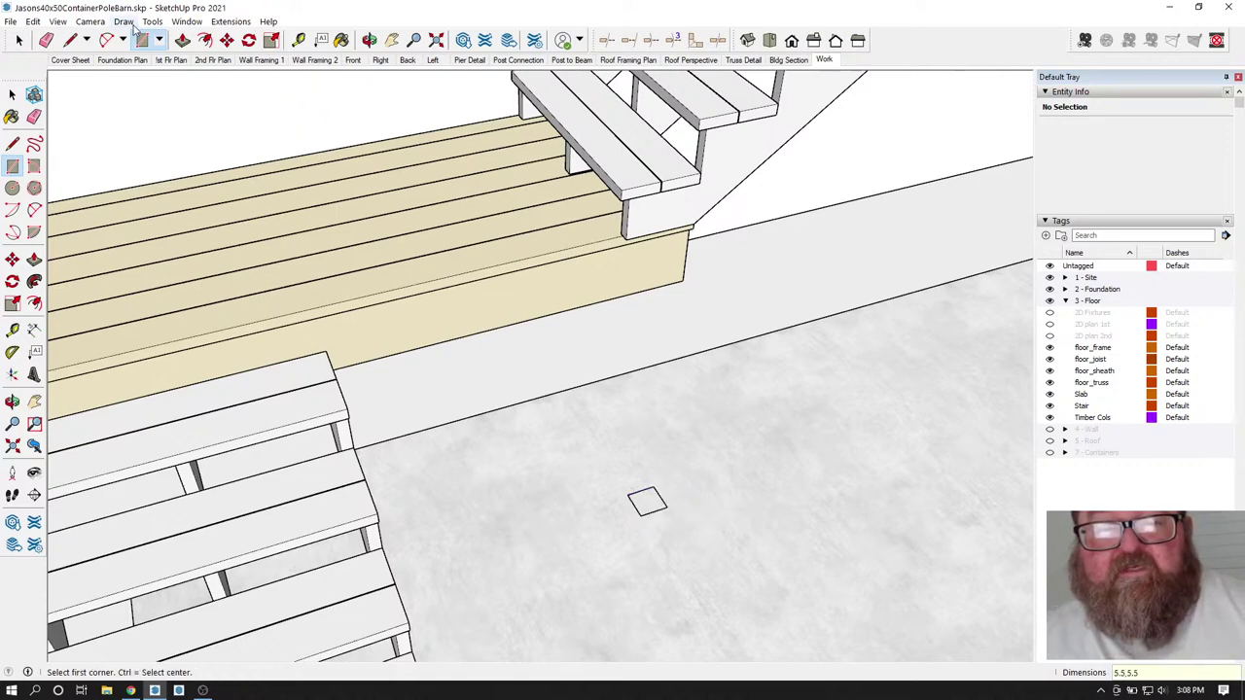
- Extrude the 5.5 by 5.5 profile up to the height of the landing frame's underside and group it as a post
{"action": "left_click", "coordinate": [182, 41]}
{"action": "left_click", "coordinate": [645, 500]}
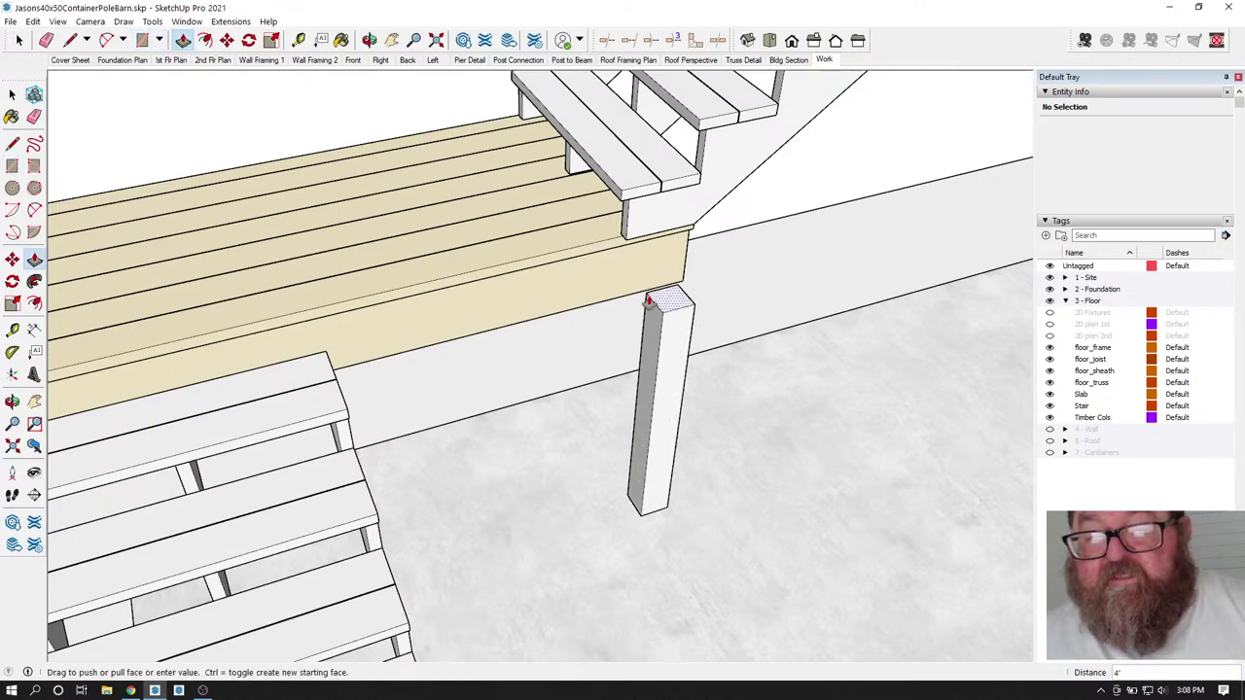
{"action": "left_click", "coordinate": [657, 288]}
{"action": "key", "text": "space"}
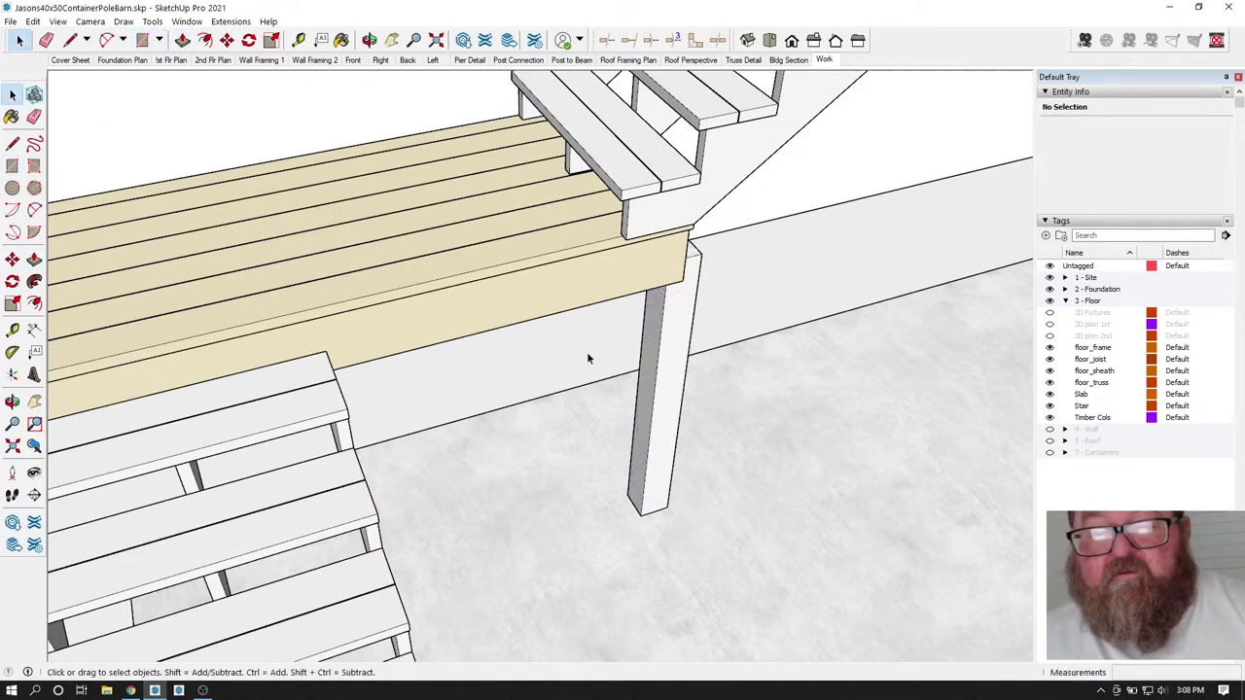
{"action": "triple_click", "coordinate": [685, 360]}
{"action": "right_click", "coordinate": [669, 367]}
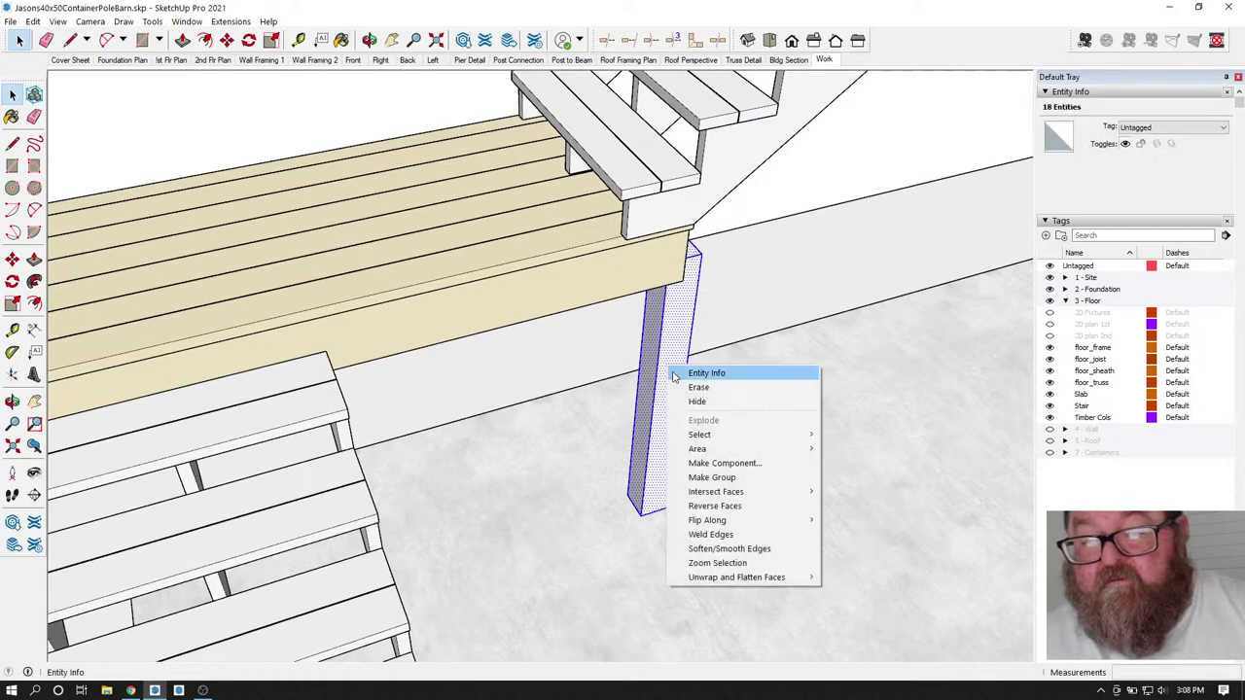
{"action": "left_click", "coordinate": [739, 475]}
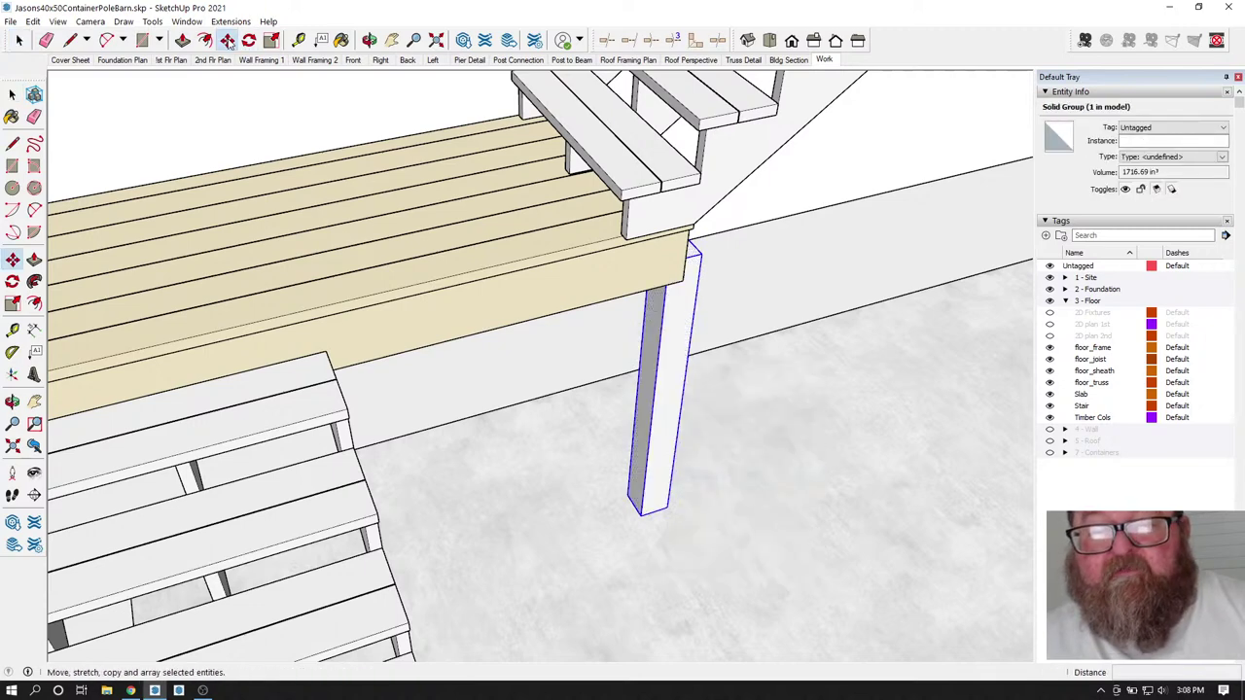
- Move the post by its top corner to the landing frame's lower outer corner below the upper flight
{"action": "left_click", "coordinate": [227, 40]}
{"action": "left_click", "coordinate": [700, 251]}
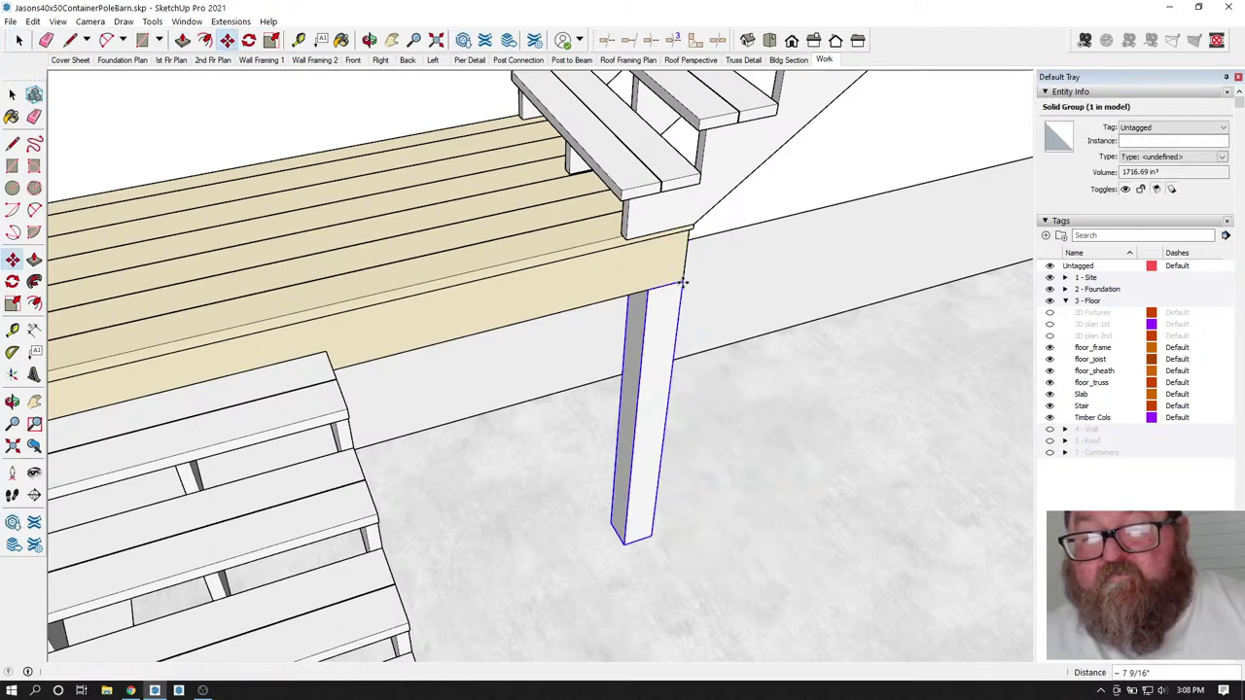
{"action": "left_click", "coordinate": [647, 290]}
- Copy the post to the opposite outer corner of the landing frame, behind the lower flight
{"action": "key", "text": "ctrl"}
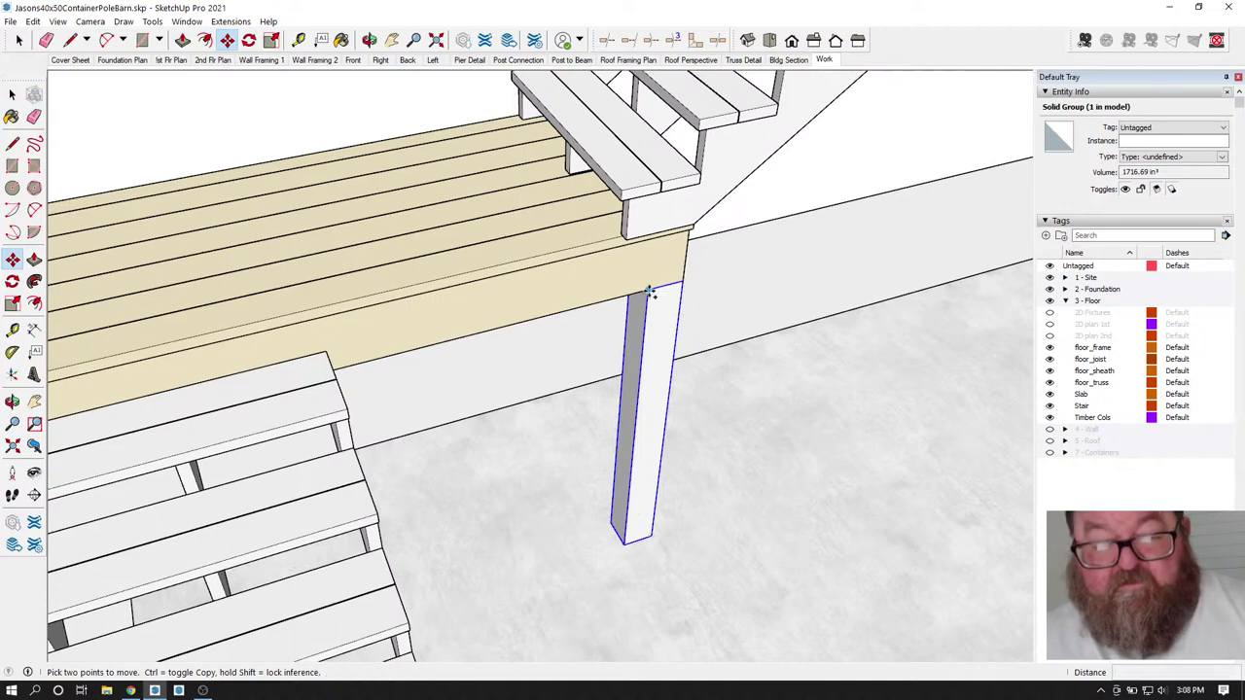
{"action": "scroll", "coordinate": [733, 338], "scroll_direction": "down", "scroll_amount": 3}
{"action": "scroll", "coordinate": [394, 397], "scroll_direction": "up", "scroll_amount": 3}
{"action": "scroll", "coordinate": [355, 403], "scroll_direction": "up", "scroll_amount": 5}
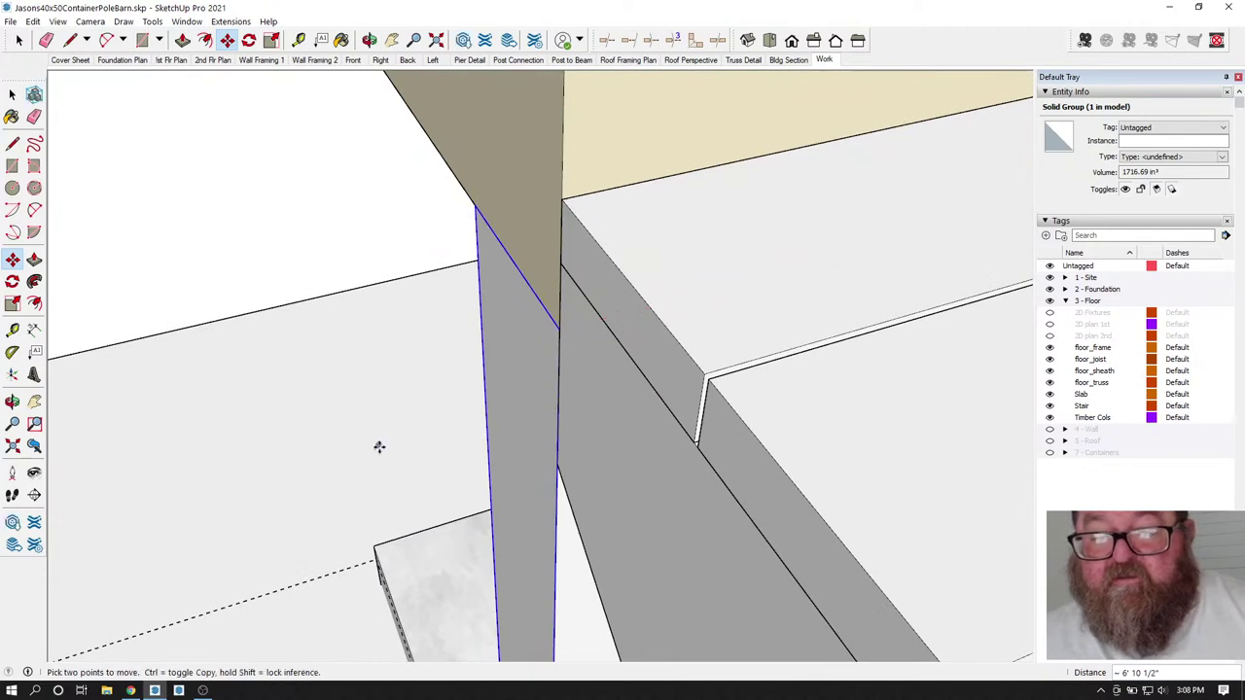
{"action": "left_click", "coordinate": [561, 330]}
- Turn on visibility of the 4 - Wall tag folder and examine the landing and its posts against the wall framing
{"action": "scroll", "coordinate": [378, 450], "scroll_direction": "down", "scroll_amount": 5}
{"action": "left_click", "coordinate": [369, 40]}
{"action": "left_click_drag", "start_coordinate": [544, 253], "coordinate": [612, 288]}
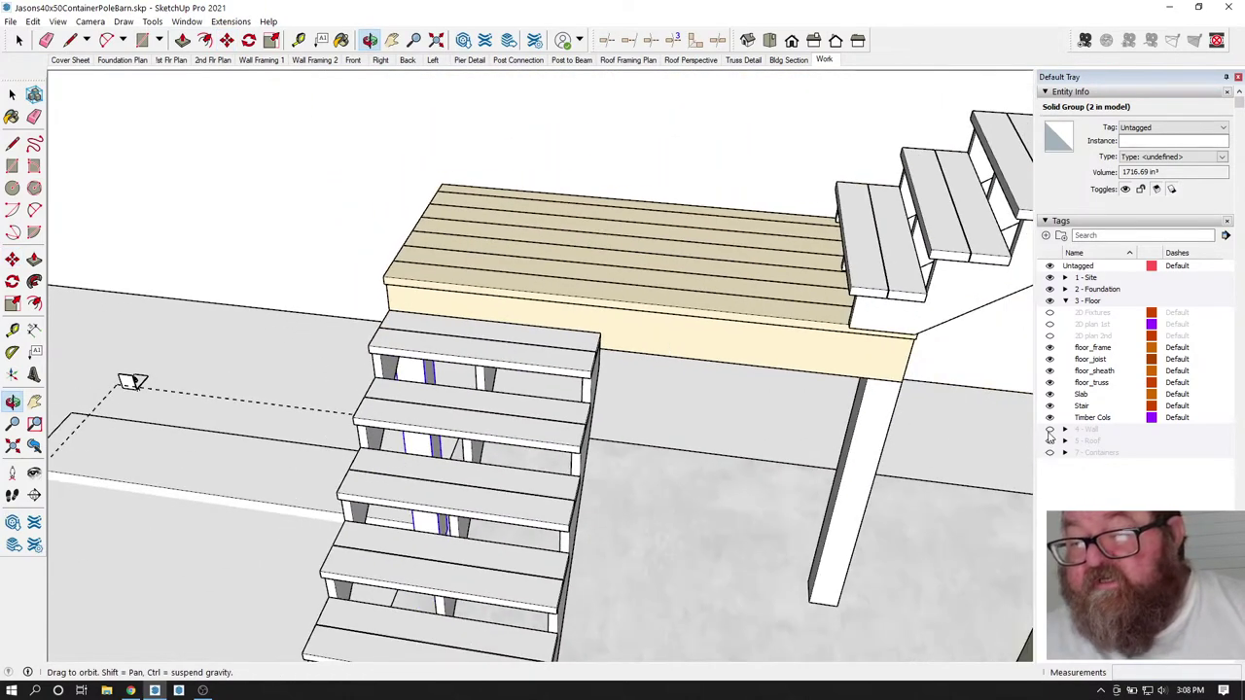
{"action": "left_click", "coordinate": [1050, 431]}
{"action": "left_click_drag", "start_coordinate": [593, 300], "coordinate": [856, 298]}
{"action": "left_click_drag", "start_coordinate": [551, 302], "coordinate": [567, 249]}
{"action": "left_click_drag", "start_coordinate": [279, 295], "coordinate": [86, 377]}
{"action": "scroll", "coordinate": [519, 378], "scroll_direction": "down", "scroll_amount": 4}
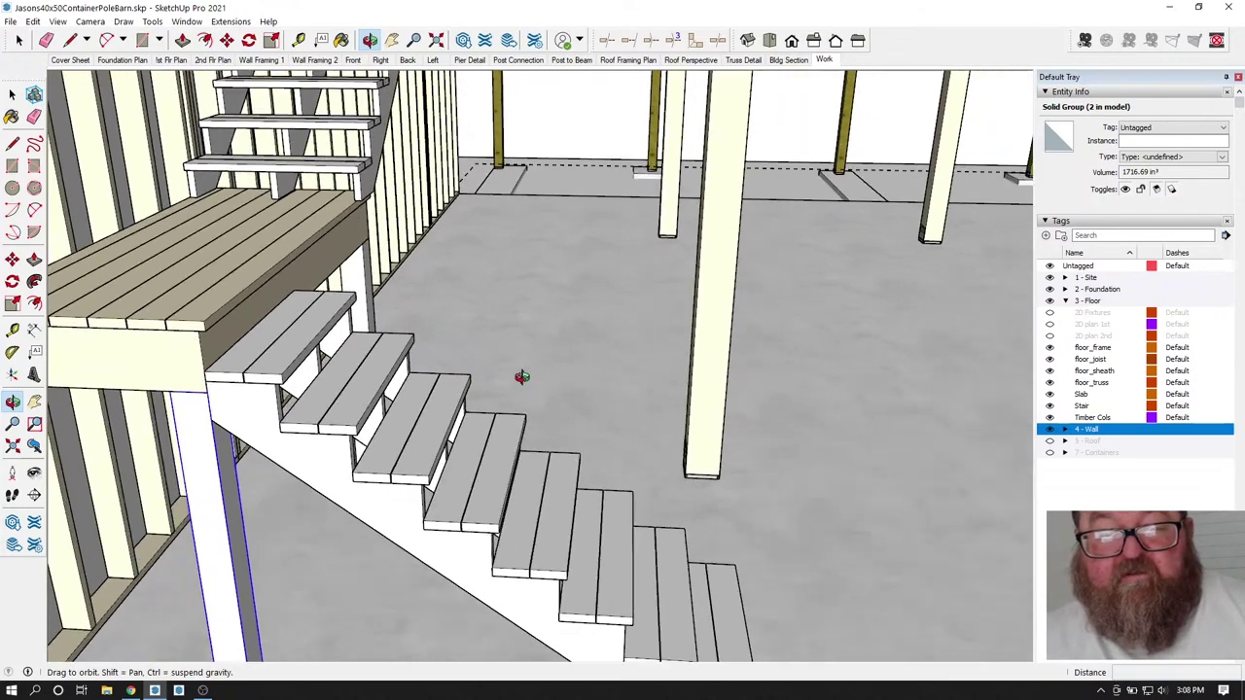
{"action": "scroll", "coordinate": [148, 366], "scroll_direction": "up", "scroll_amount": 6}
{"action": "left_click_drag", "start_coordinate": [214, 340], "coordinate": [390, 309]}
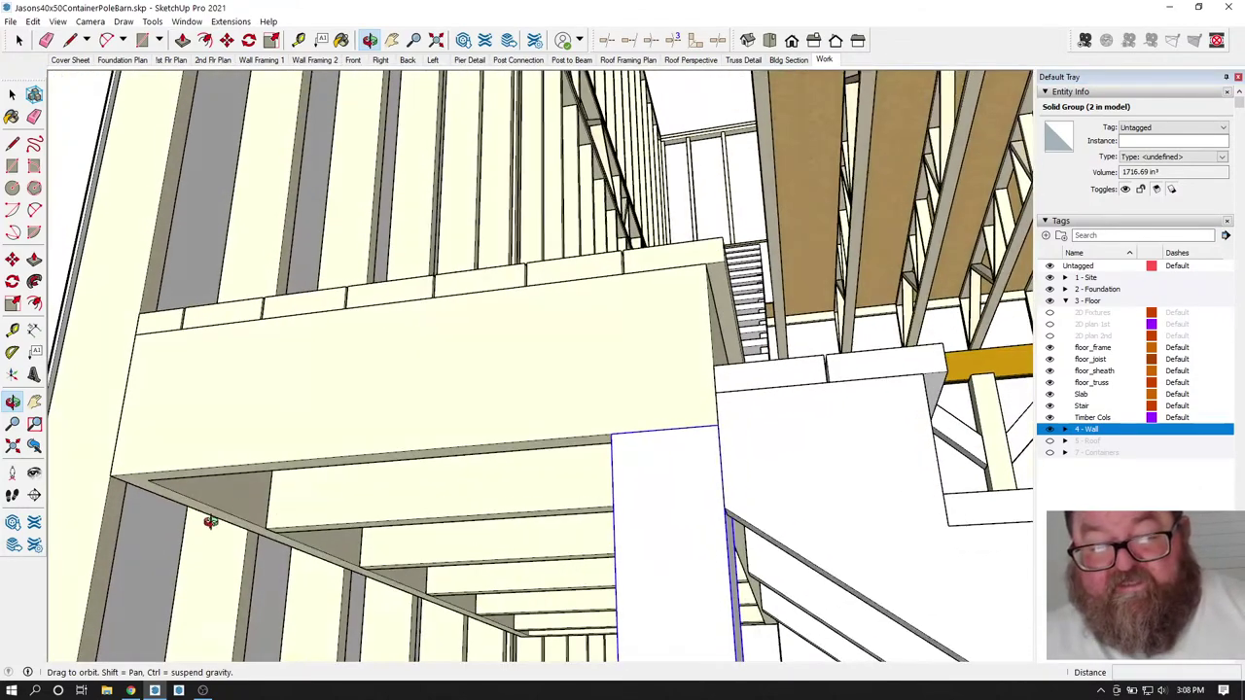
{"action": "left_click_drag", "start_coordinate": [415, 543], "coordinate": [420, 467]}
{"action": "mouse_move", "coordinate": [339, 405]}
{"action": "left_mouse_down"}
{"action": "mouse_move", "coordinate": [670, 477]}
{"action": "mouse_move", "coordinate": [750, 480]}
{"action": "mouse_move", "coordinate": [485, 449]}
{"action": "mouse_move", "coordinate": [508, 419]}
{"action": "mouse_move", "coordinate": [500, 414]}
{"action": "mouse_move", "coordinate": [340, 423]}
{"action": "left_mouse_up"}
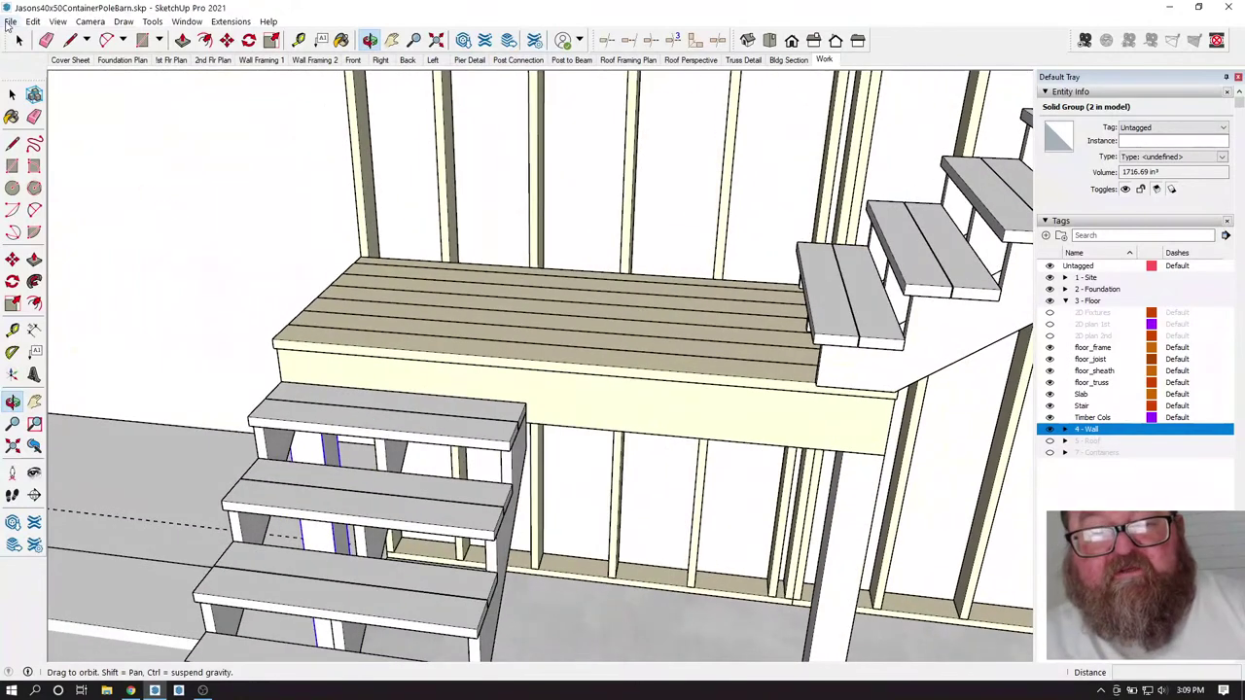
- Copy the post along the red axis and align it under the landing beam beside the lower flight's edge
{"action": "left_click", "coordinate": [226, 40]}
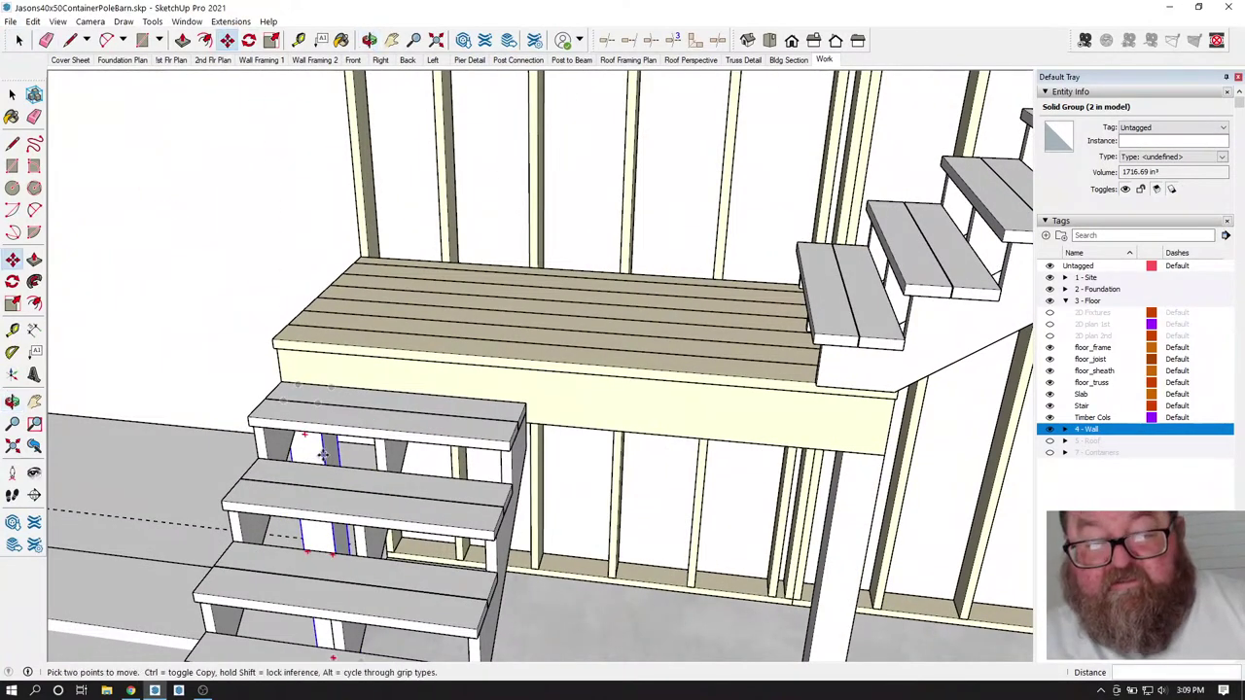
{"action": "key", "text": "ctrl"}
{"action": "left_click", "coordinate": [324, 454]}
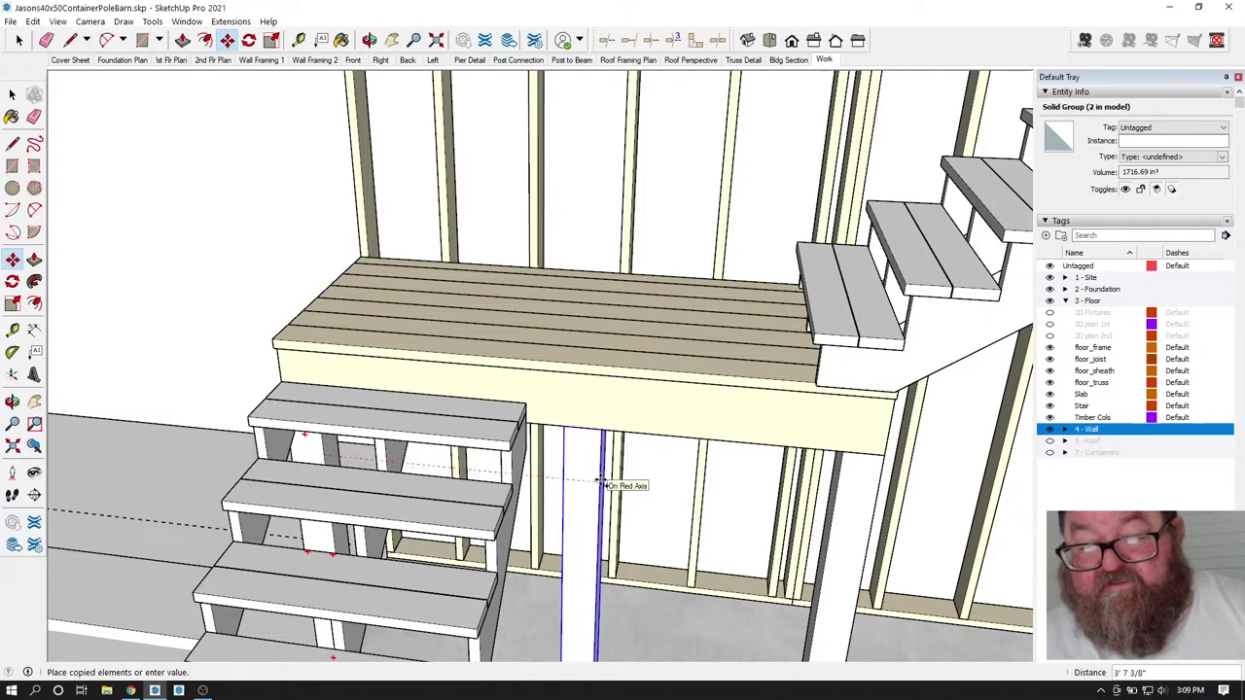
{"action": "left_click", "coordinate": [600, 483]}
{"action": "scroll", "coordinate": [574, 418], "scroll_direction": "up", "scroll_amount": 6}
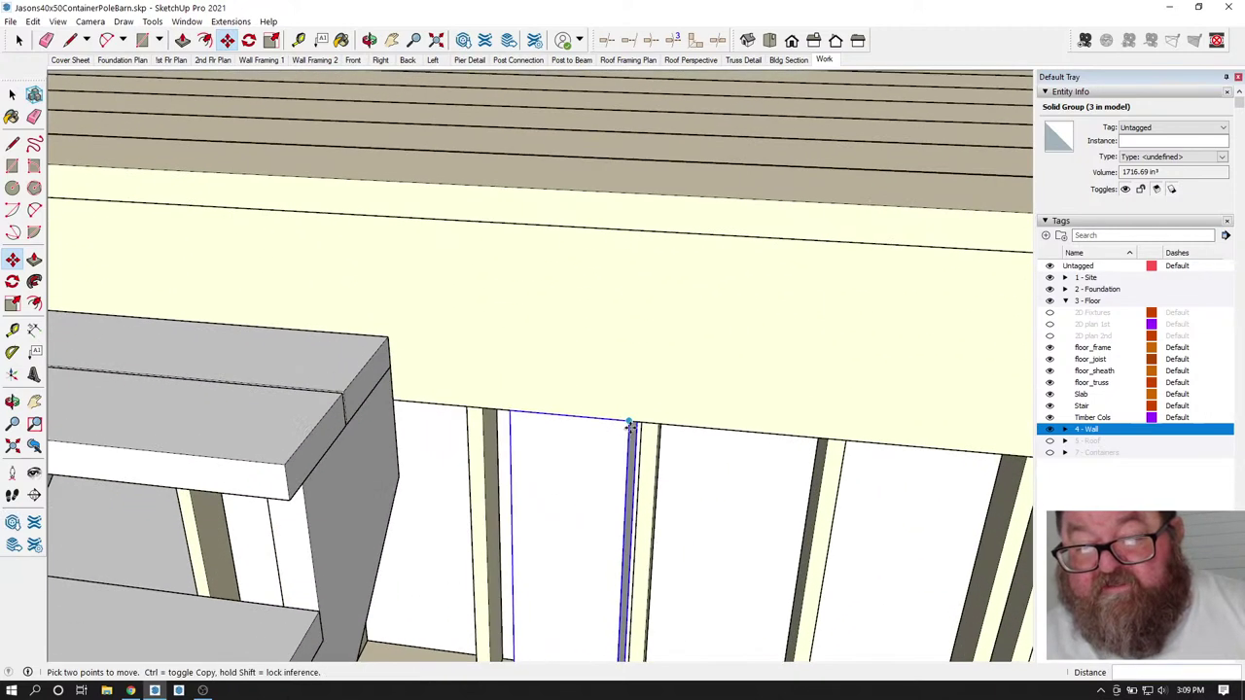
{"action": "left_click", "coordinate": [629, 425]}
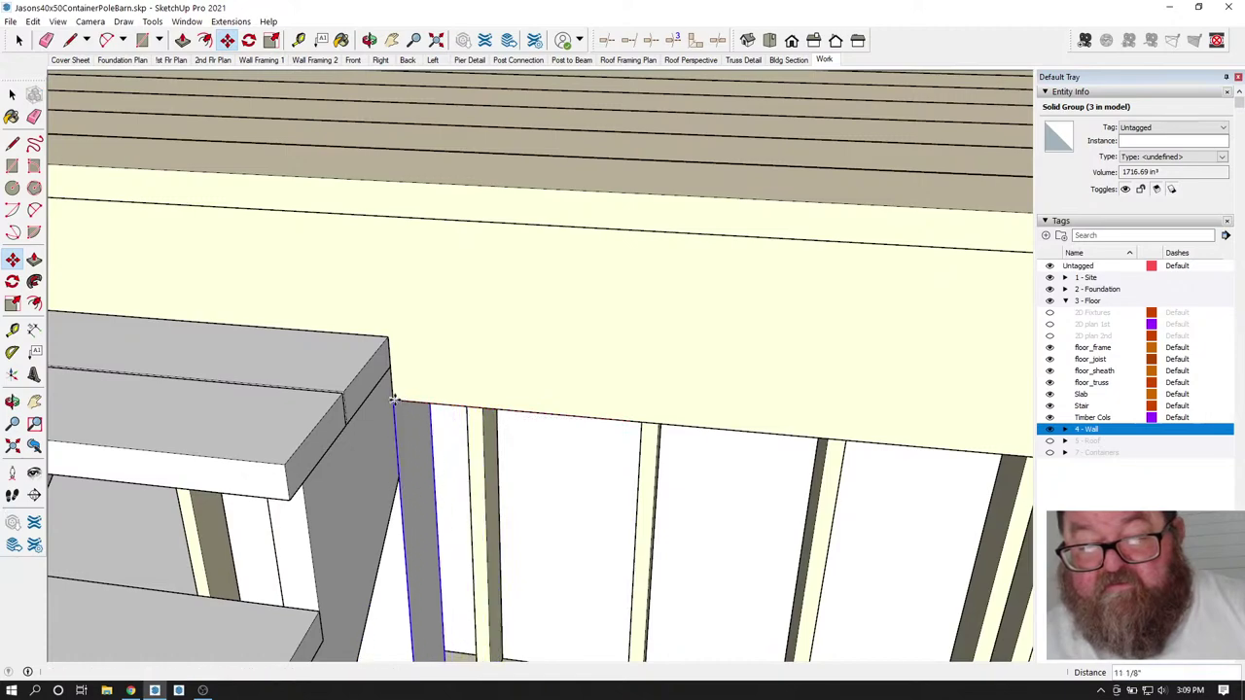
- Examine the three posts under the landing and the stair's position within the whole barn framing
{"action": "left_click", "coordinate": [370, 40]}
{"action": "left_click_drag", "start_coordinate": [416, 361], "coordinate": [333, 372]}
{"action": "scroll", "coordinate": [417, 352], "scroll_direction": "down", "scroll_amount": 4}
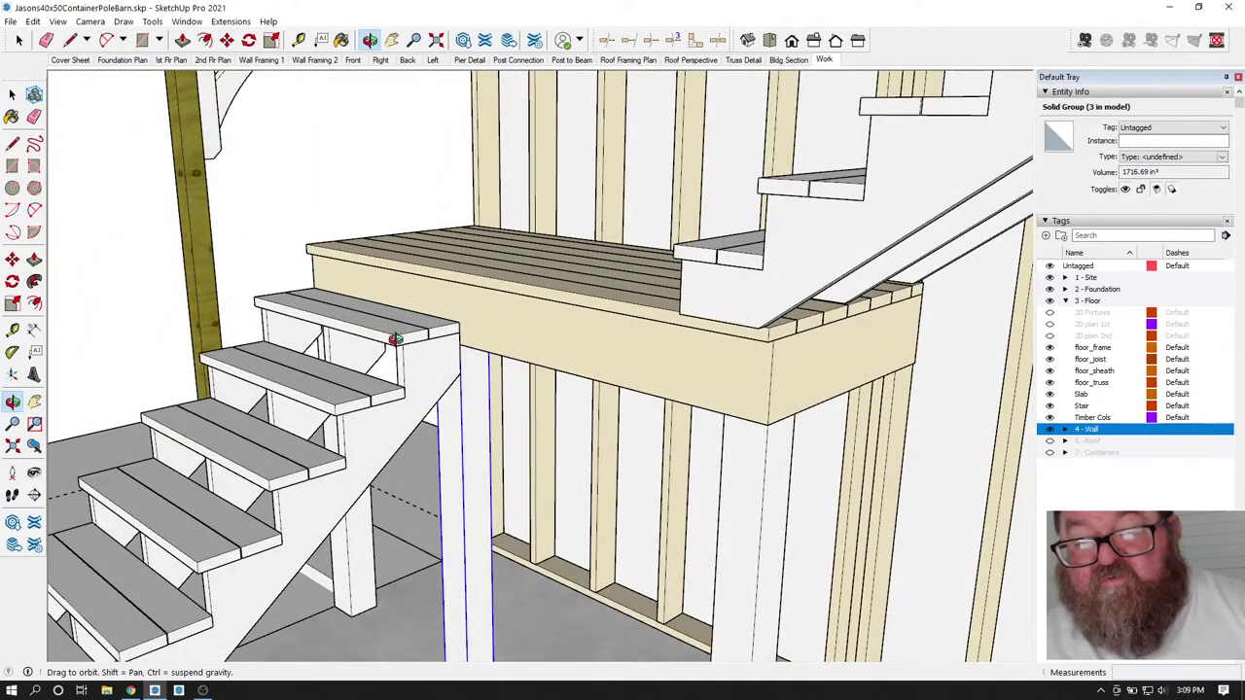
{"action": "left_click_drag", "start_coordinate": [561, 371], "coordinate": [729, 359]}
{"action": "scroll", "coordinate": [505, 364], "scroll_direction": "down", "scroll_amount": 4}
{"action": "left_click_drag", "start_coordinate": [510, 382], "coordinate": [690, 426]}
{"action": "scroll", "coordinate": [417, 477], "scroll_direction": "down", "scroll_amount": 6}
{"action": "scroll", "coordinate": [487, 482], "scroll_direction": "down", "scroll_amount": 4}
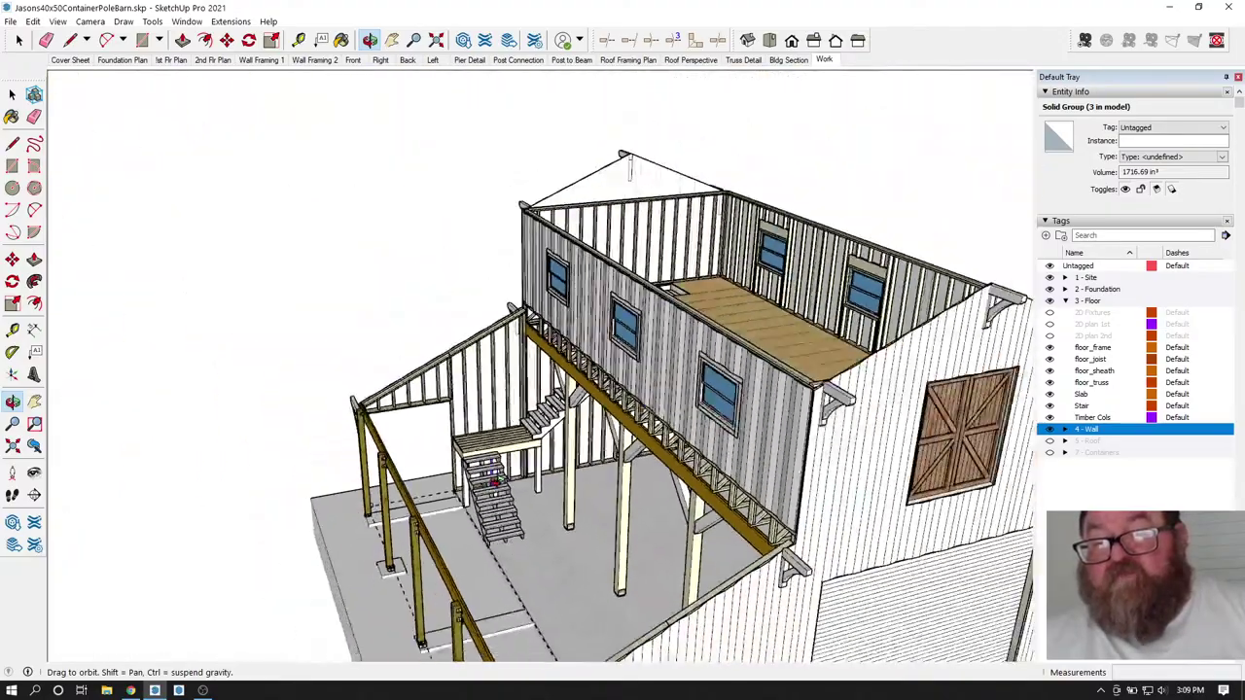
- Move the upper stair flight component 1.6 along the green axis within the second-floor opening
{"action": "left_click_drag", "start_coordinate": [487, 482], "coordinate": [438, 540]}
{"action": "scroll", "coordinate": [618, 292], "scroll_direction": "up", "scroll_amount": 2}
{"action": "scroll", "coordinate": [618, 291], "scroll_direction": "up", "scroll_amount": 8}
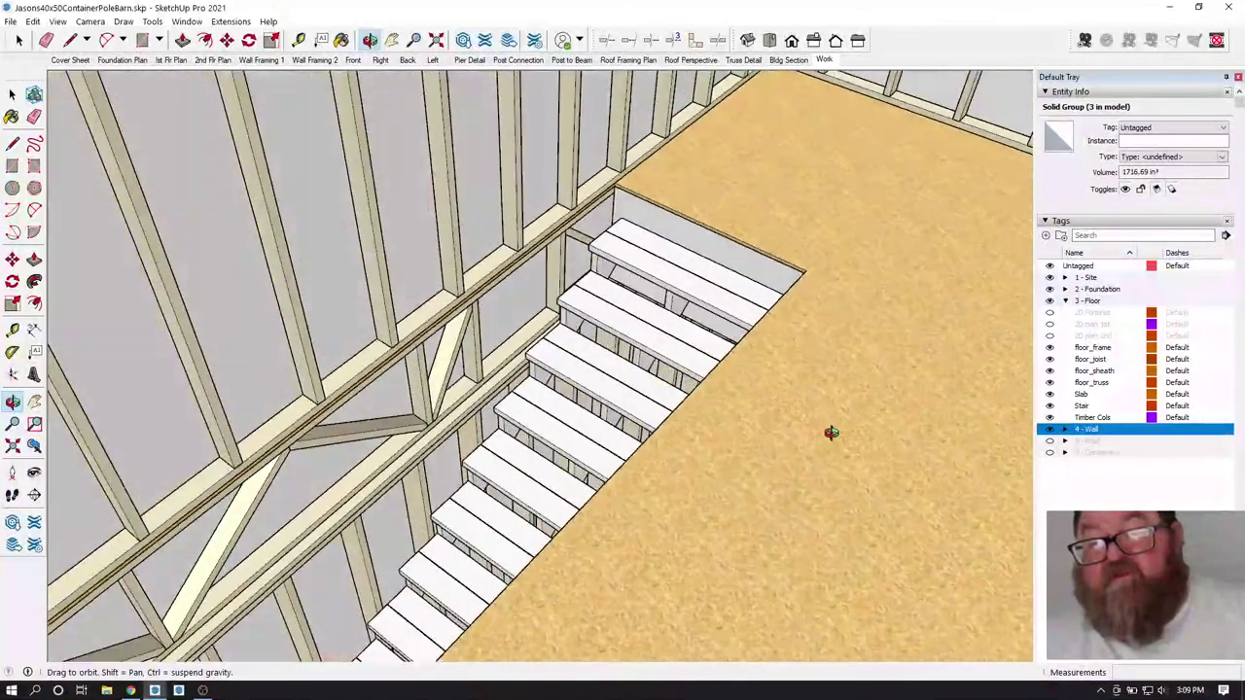
{"action": "left_click_drag", "start_coordinate": [830, 432], "coordinate": [794, 294]}
{"action": "scroll", "coordinate": [770, 283], "scroll_direction": "up", "scroll_amount": 5}
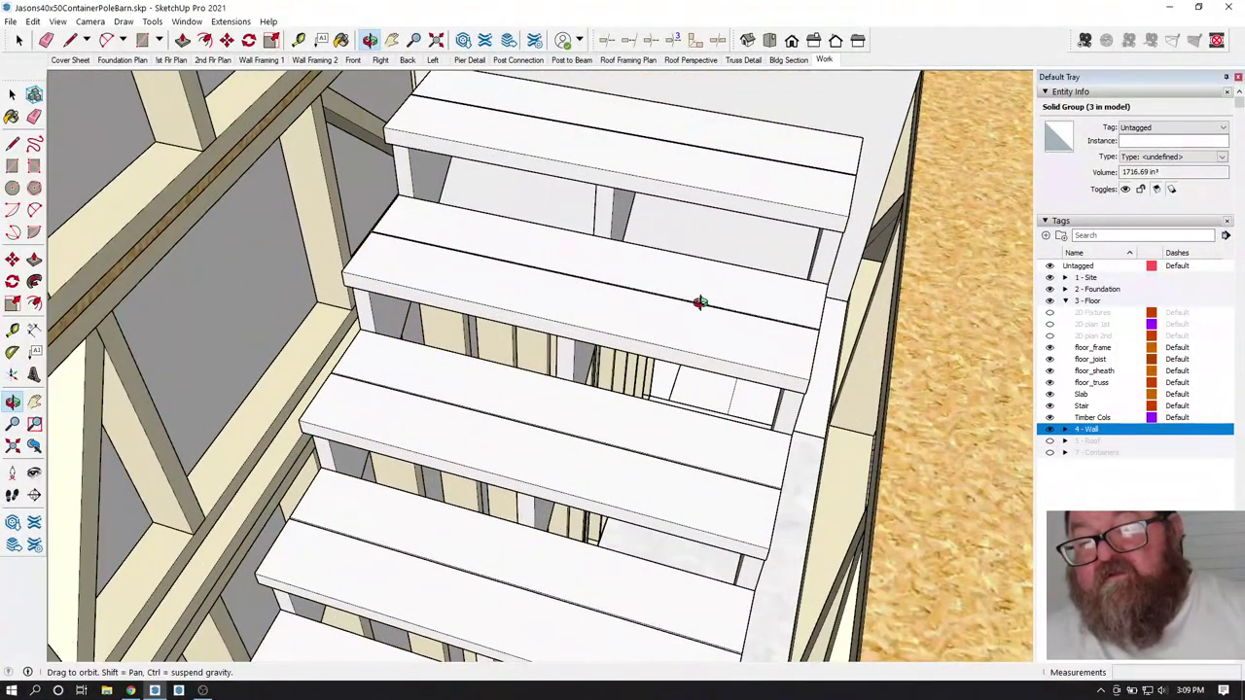
{"action": "left_click_drag", "start_coordinate": [699, 303], "coordinate": [805, 295]}
{"action": "left_click", "coordinate": [18, 40]}
{"action": "left_click", "coordinate": [486, 157]}
{"action": "key", "text": "m"}
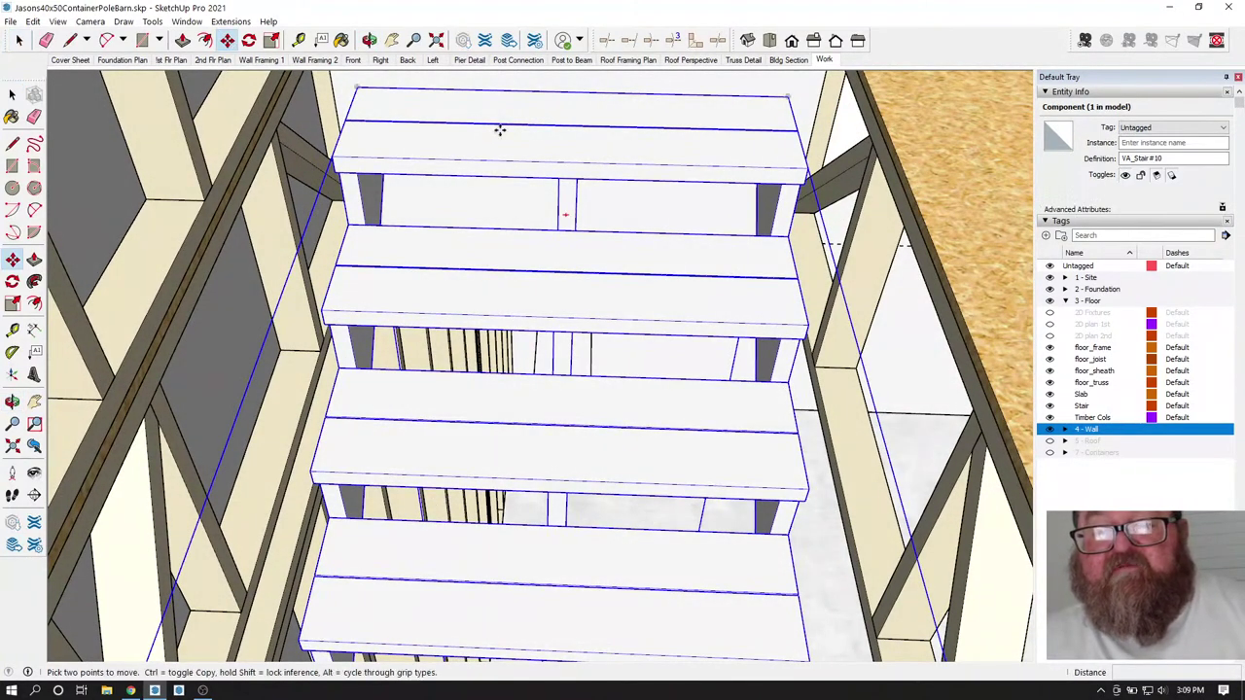
{"action": "left_click", "coordinate": [498, 129]}
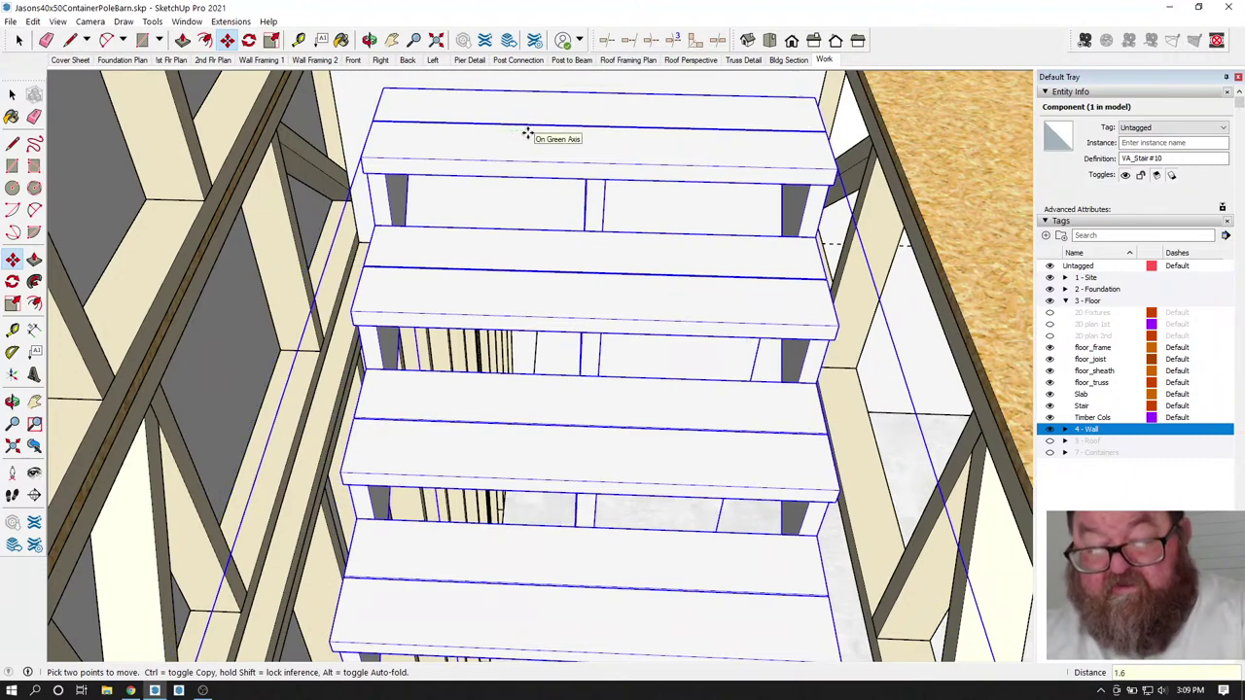
{"action": "key", "text": "Return"}
{"action": "scroll", "coordinate": [403, 251], "scroll_direction": "down", "scroll_amount": 2}
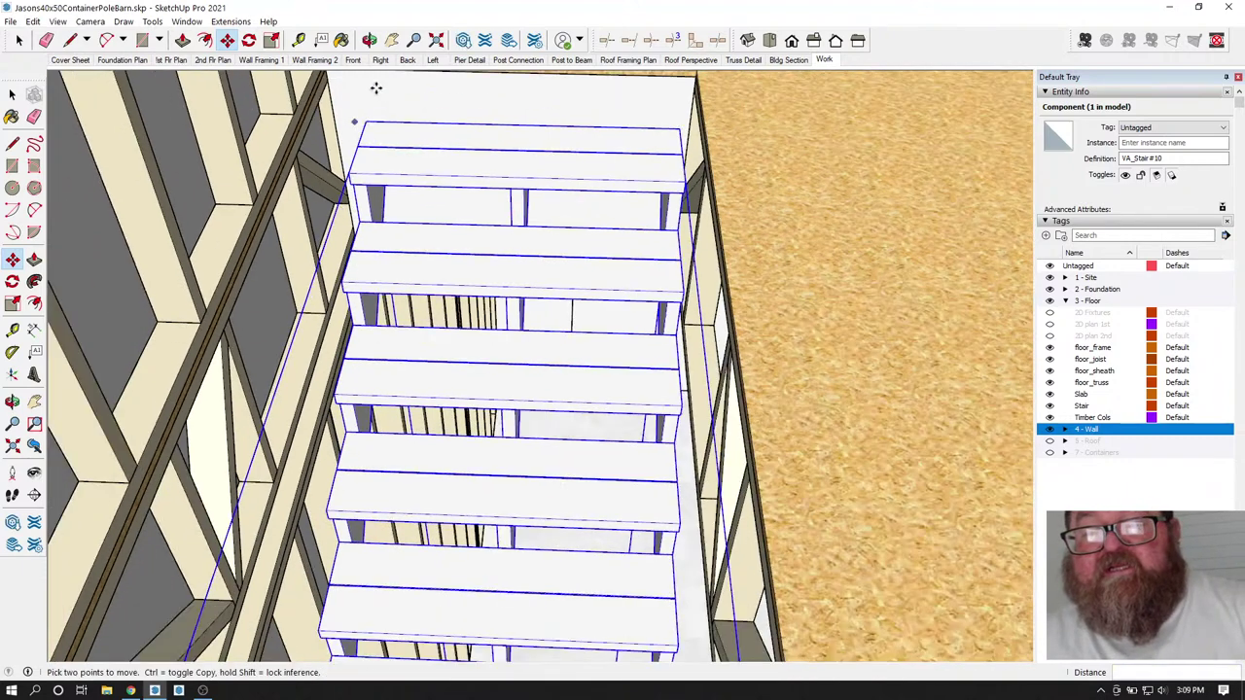
- Draw a 3.5 by 1.5 rectangle on the floor sheathing at the corner of the stair opening beside the top tread
{"action": "left_click", "coordinate": [370, 38]}
{"action": "left_click_drag", "start_coordinate": [530, 189], "coordinate": [665, 195]}
{"action": "left_click_drag", "start_coordinate": [712, 292], "coordinate": [642, 415]}
{"action": "scroll", "coordinate": [720, 307], "scroll_direction": "up", "scroll_amount": 3}
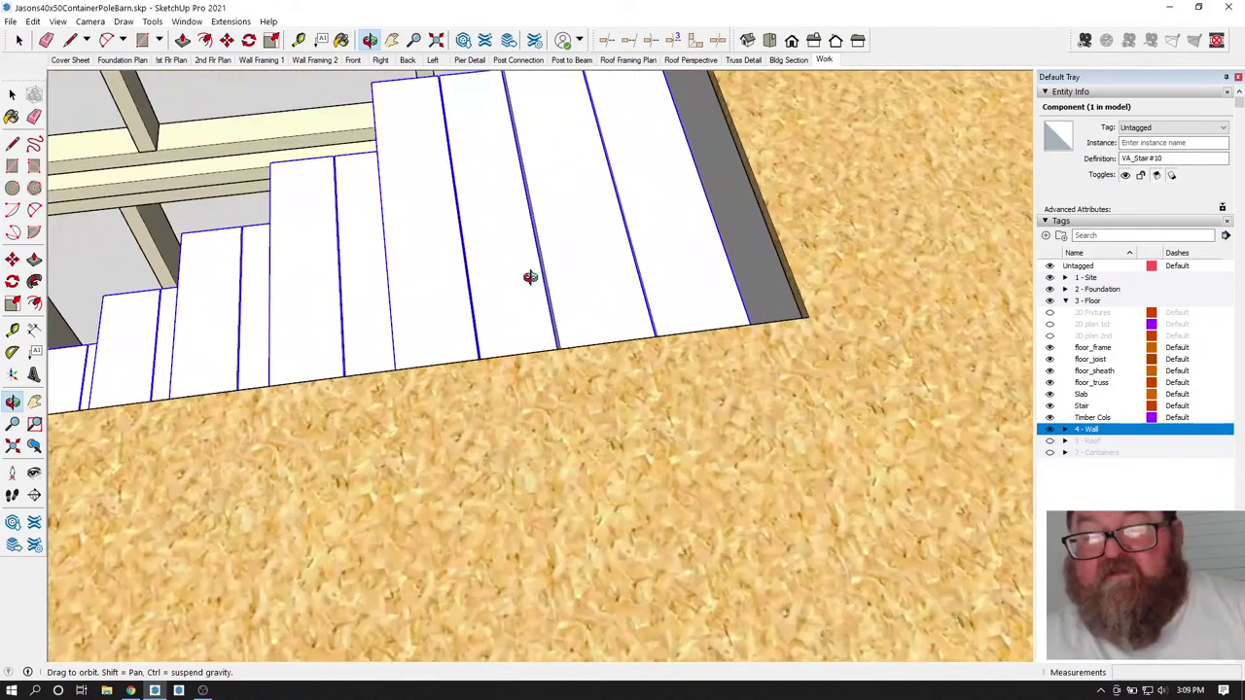
{"action": "left_click", "coordinate": [142, 40]}
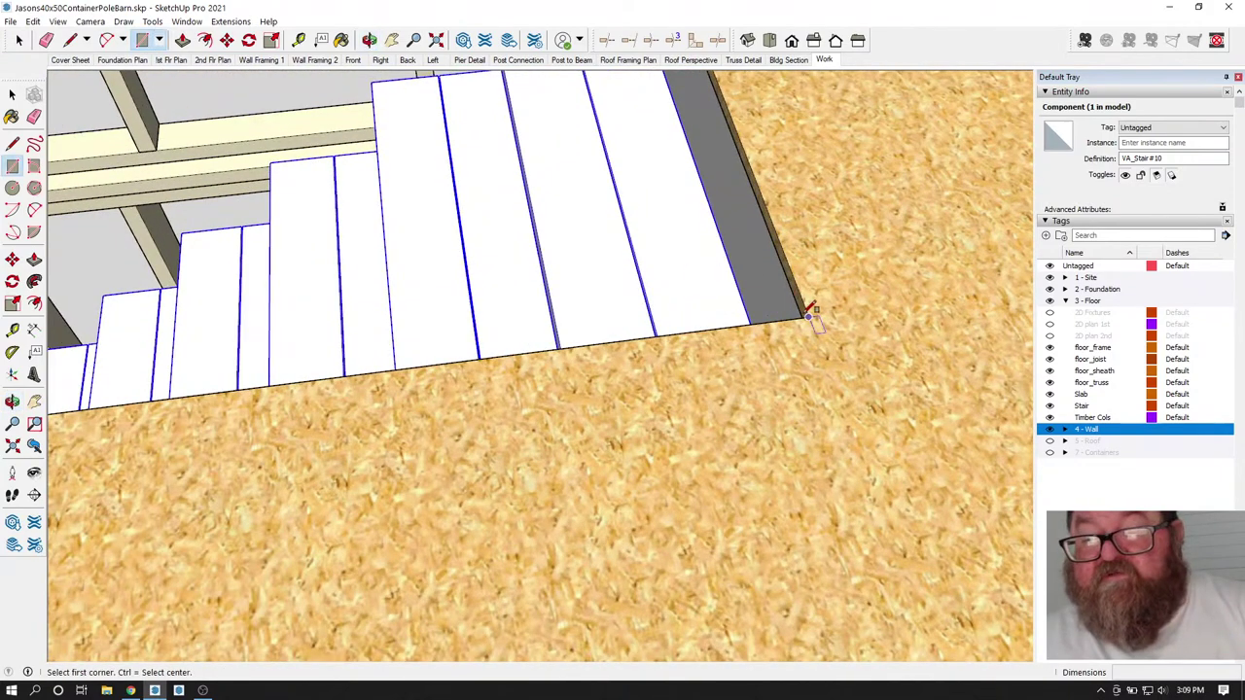
{"action": "left_click", "coordinate": [808, 317]}
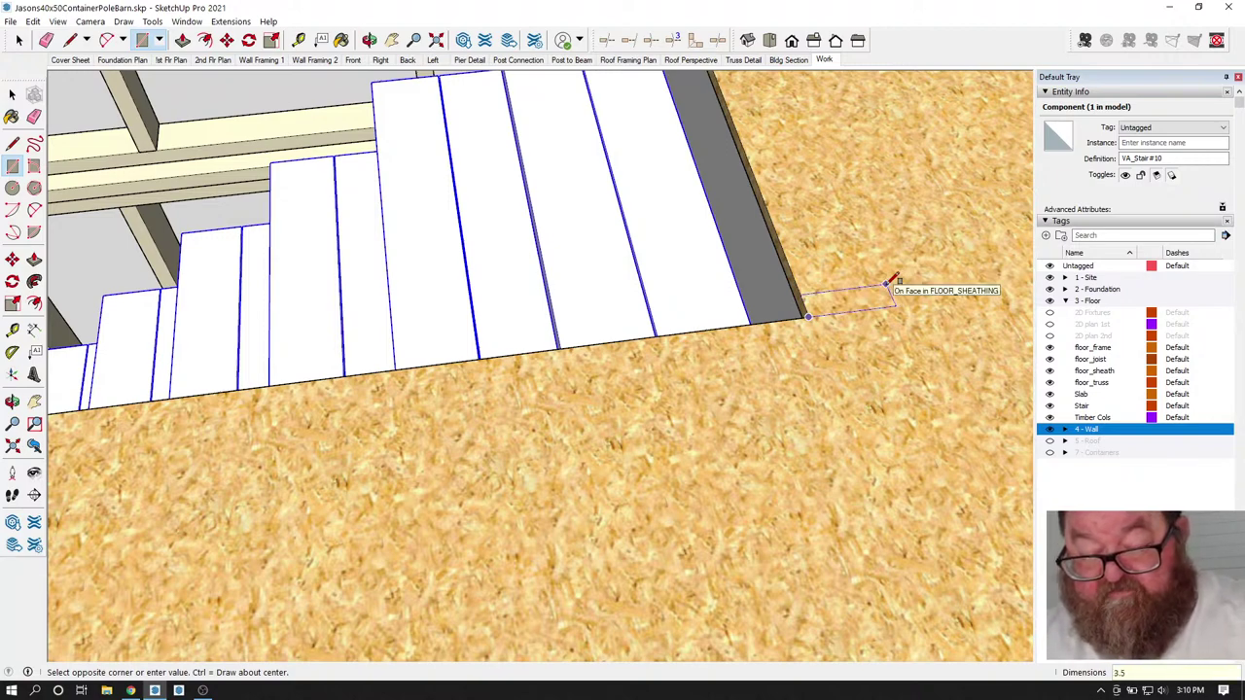
{"action": "type", "text": "3.5,1.5"}
{"action": "key", "text": "Return"}
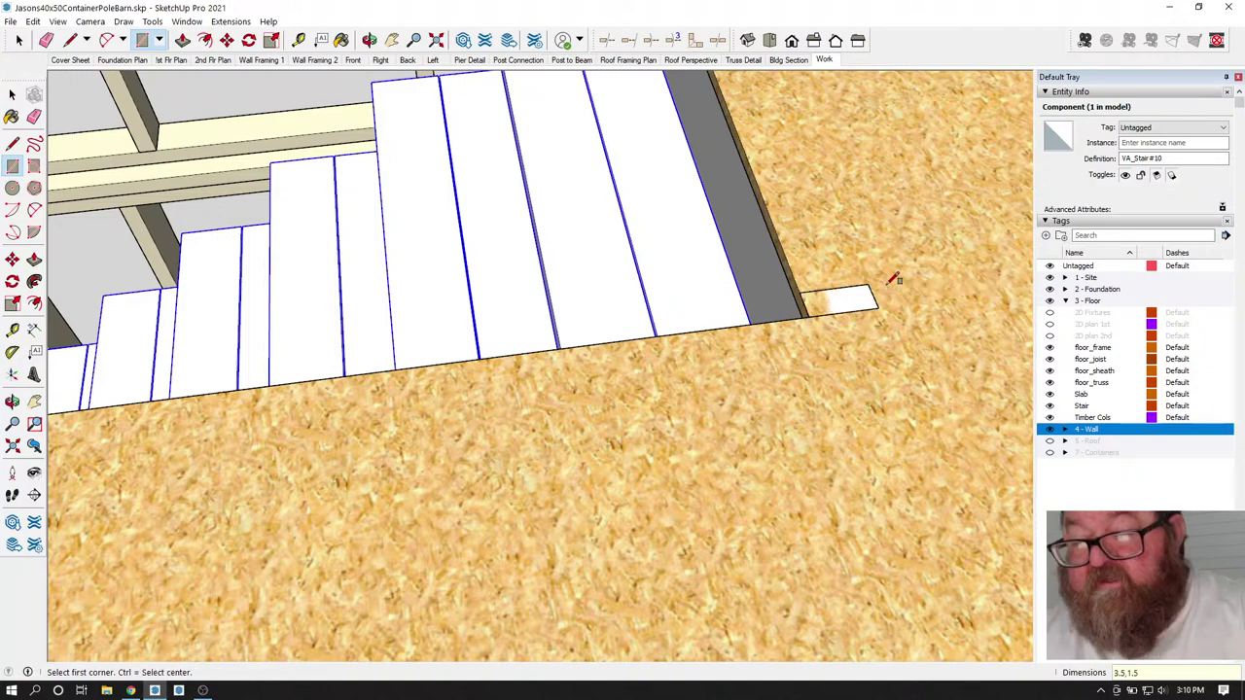
- Extrude the 3.5 by 1.5 rectangle up 3' and make the resulting railing post a group
{"action": "left_click", "coordinate": [185, 40]}
{"action": "left_click", "coordinate": [834, 300]}
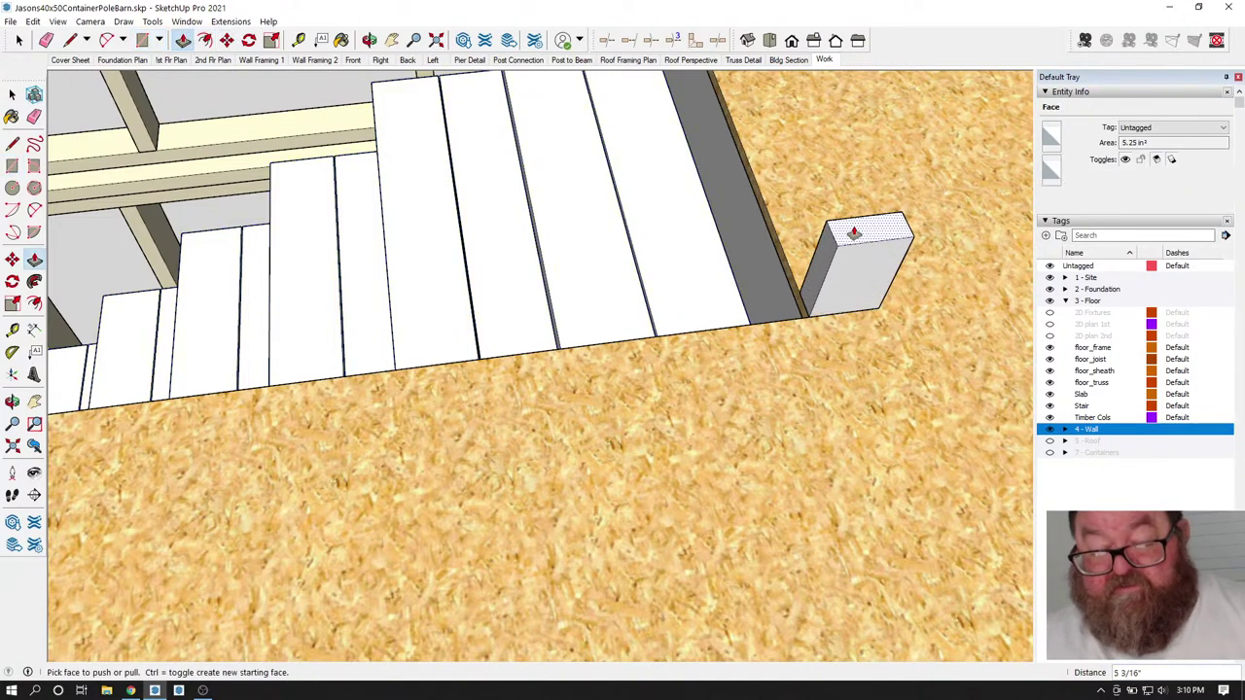
{"action": "type", "text": "3'"}
{"action": "key", "text": "Return"}
{"action": "scroll", "coordinate": [801, 550], "scroll_direction": "down", "scroll_amount": 4}
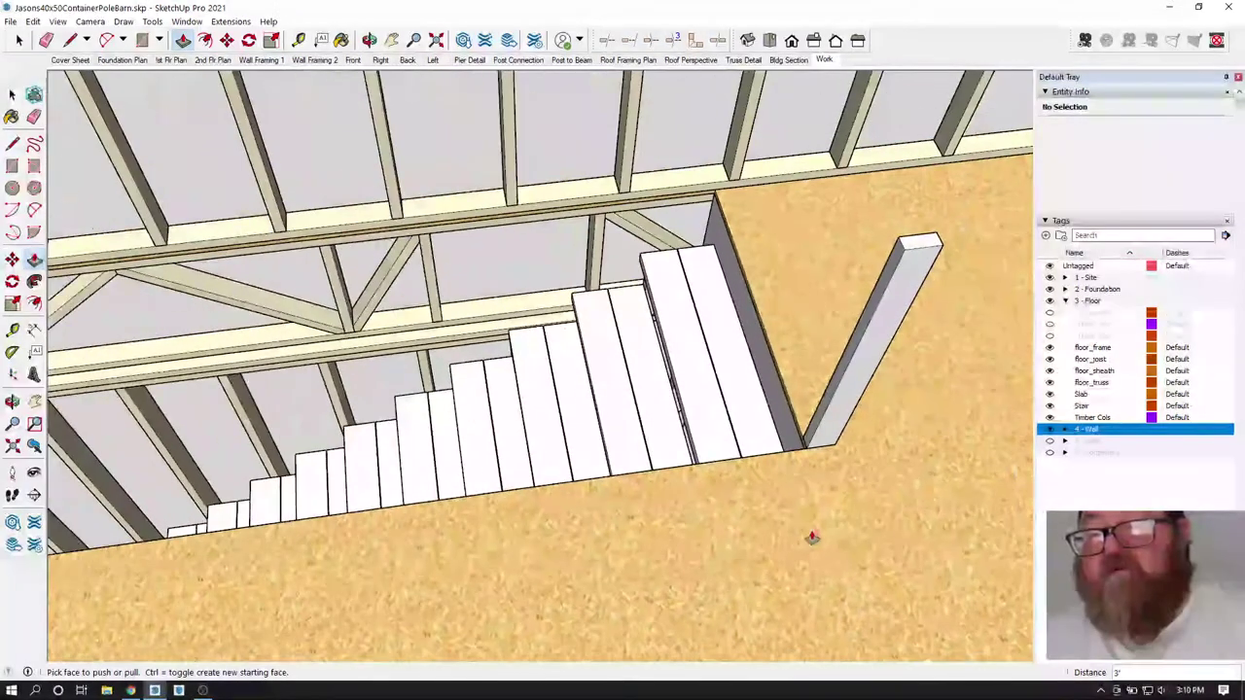
{"action": "key", "text": "space"}
{"action": "left_click", "coordinate": [875, 352]}
{"action": "triple_click", "coordinate": [875, 352]}
{"action": "right_click", "coordinate": [873, 348]}
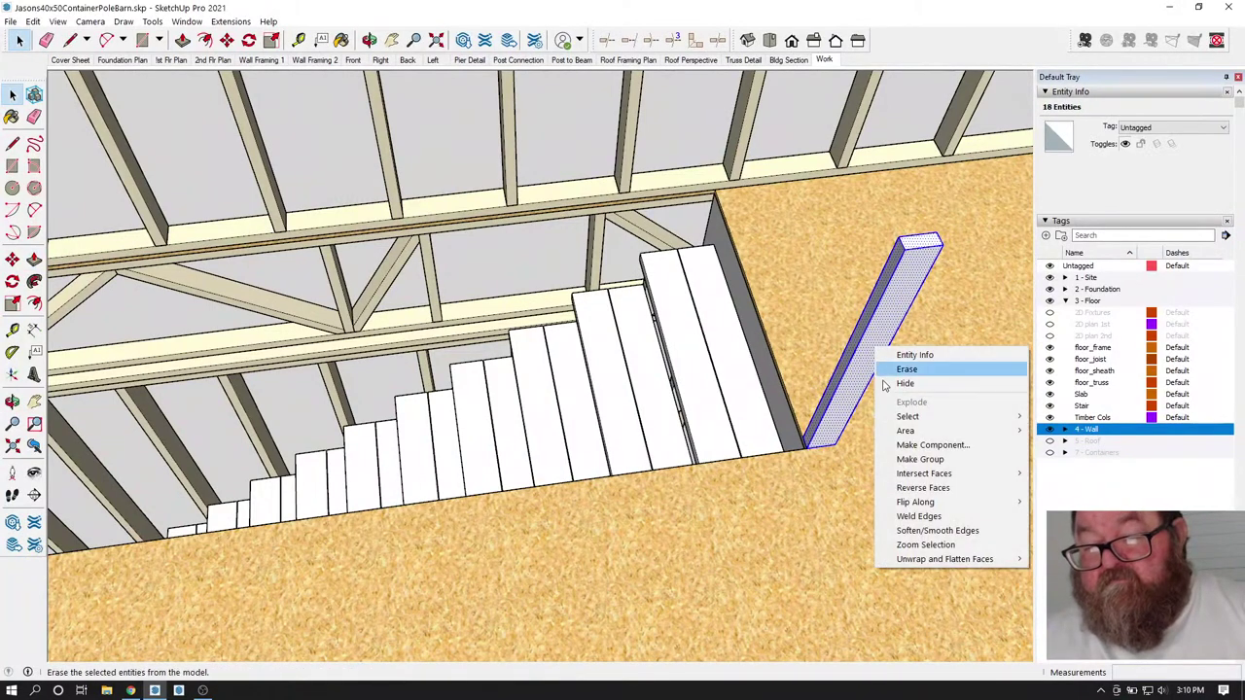
{"action": "left_click", "coordinate": [899, 461]}
- Move the railing post inside the stair opening so that its base corner meets the opening's corner
{"action": "key", "text": "m"}
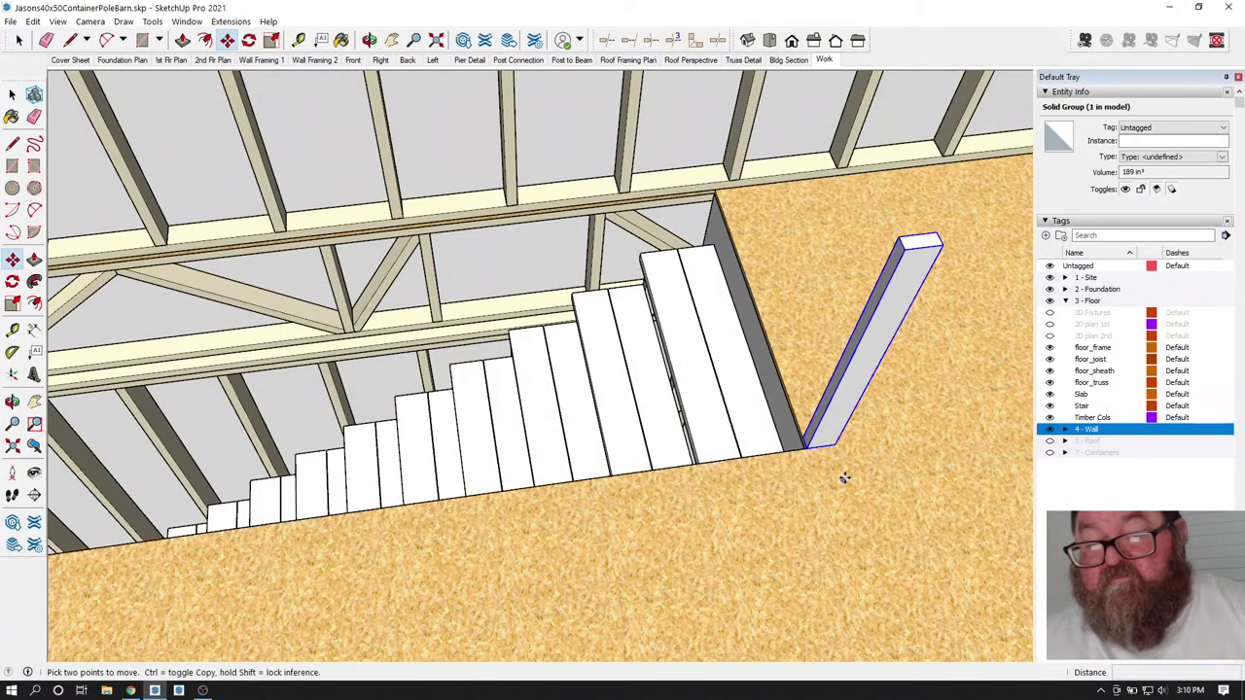
{"action": "left_click", "coordinate": [842, 444]}
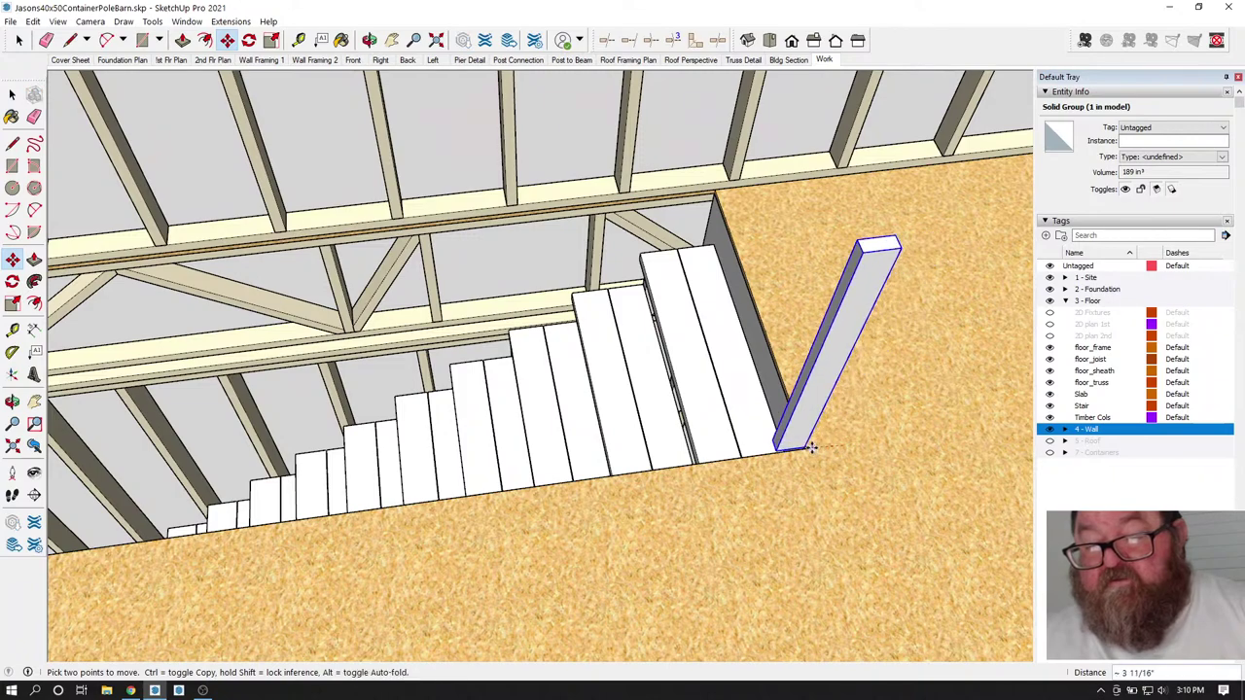
{"action": "left_click", "coordinate": [812, 448]}
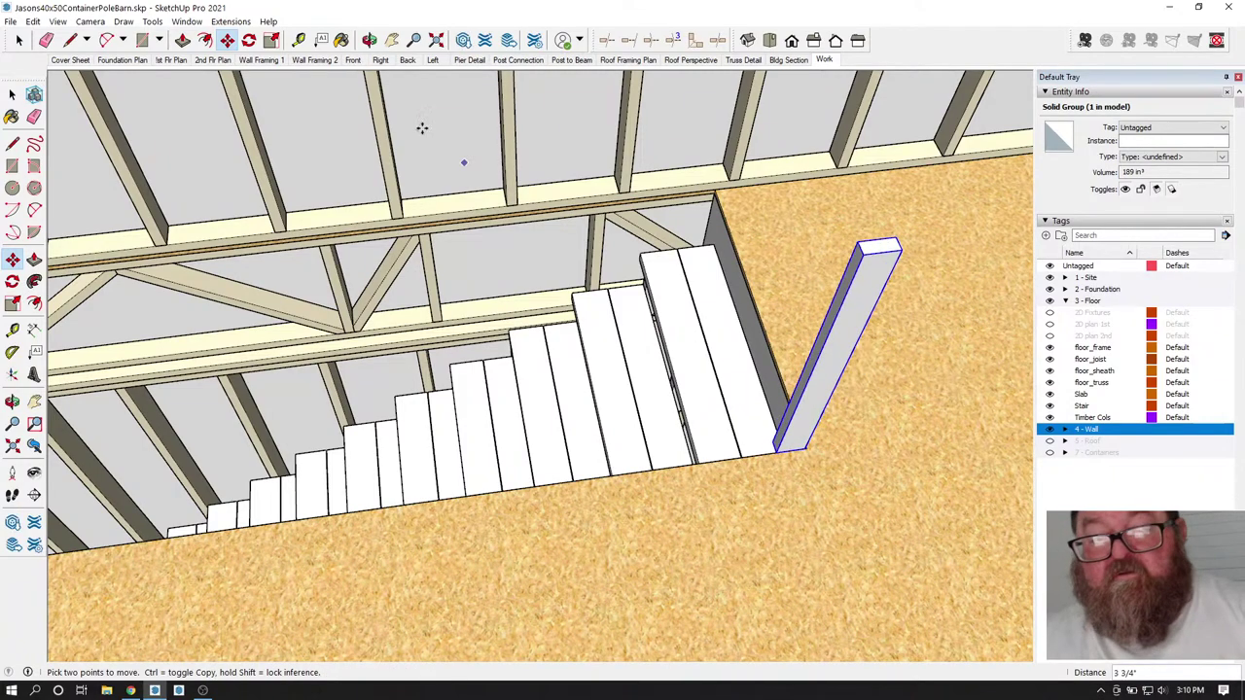
{"action": "left_click", "coordinate": [370, 39]}
{"action": "left_click_drag", "start_coordinate": [924, 467], "coordinate": [461, 310]}
{"action": "left_click", "coordinate": [226, 39]}
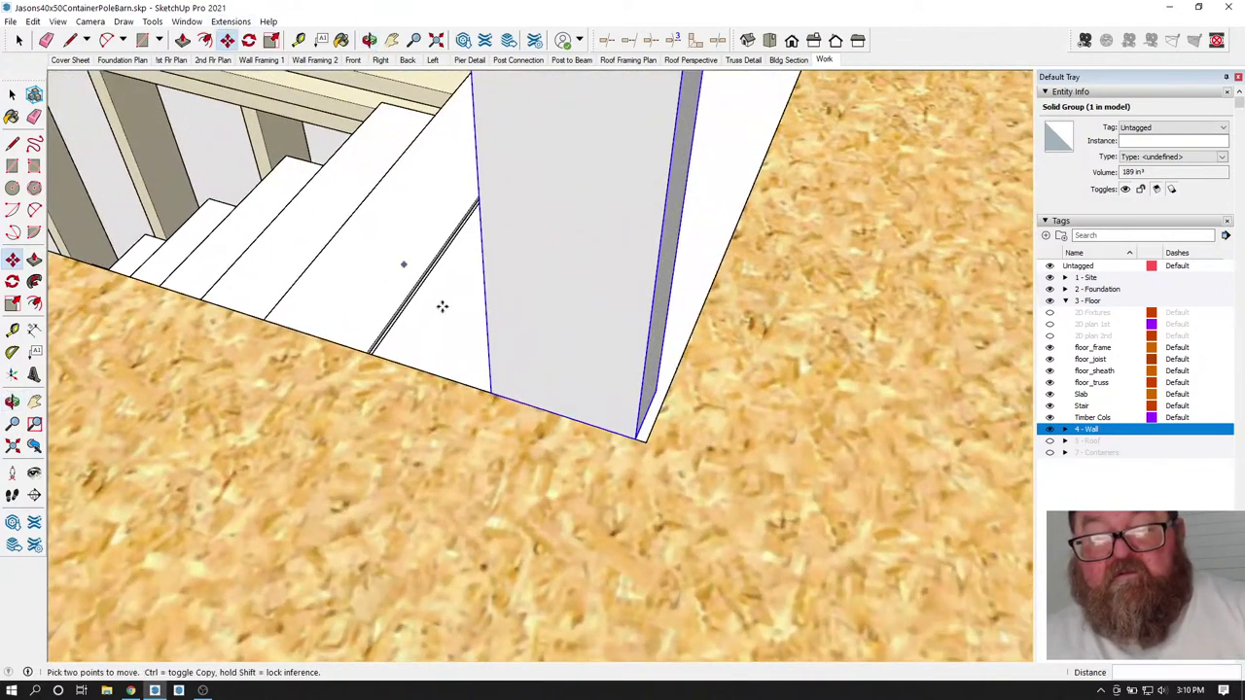
{"action": "left_click", "coordinate": [633, 439]}
{"action": "left_click", "coordinate": [644, 443]}
- Lengthen the railing post by opening its group and moving its base edges down 2' 3/4" along the blue axis inside the stair opening
{"action": "scroll", "coordinate": [754, 525], "scroll_direction": "down", "scroll_amount": 5}
{"action": "middle_click_drag", "start_coordinate": [805, 549], "coordinate": [811, 547]}
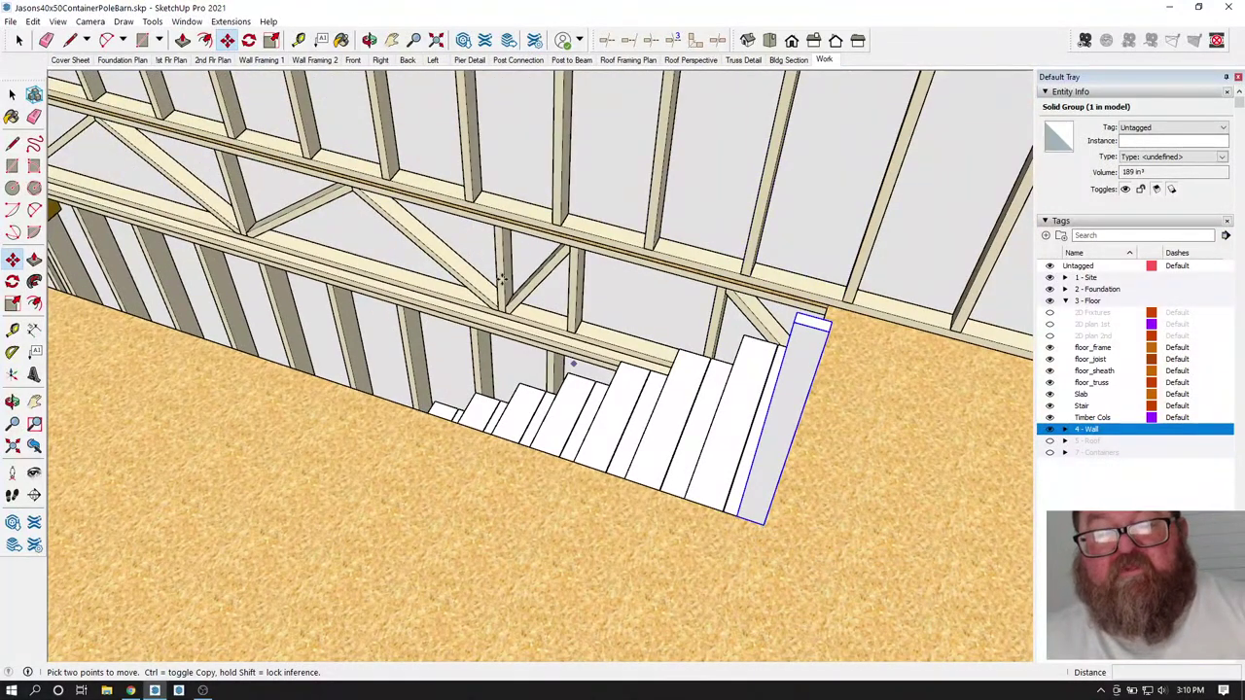
{"action": "left_click", "coordinate": [369, 40]}
{"action": "left_click_drag", "start_coordinate": [739, 438], "coordinate": [1118, 395]}
{"action": "scroll", "coordinate": [730, 316], "scroll_direction": "up", "scroll_amount": 3}
{"action": "left_click_drag", "start_coordinate": [794, 397], "coordinate": [392, 244]}
{"action": "left_click", "coordinate": [18, 42]}
{"action": "left_click", "coordinate": [16, 49]}
{"action": "double_click", "coordinate": [649, 128]}
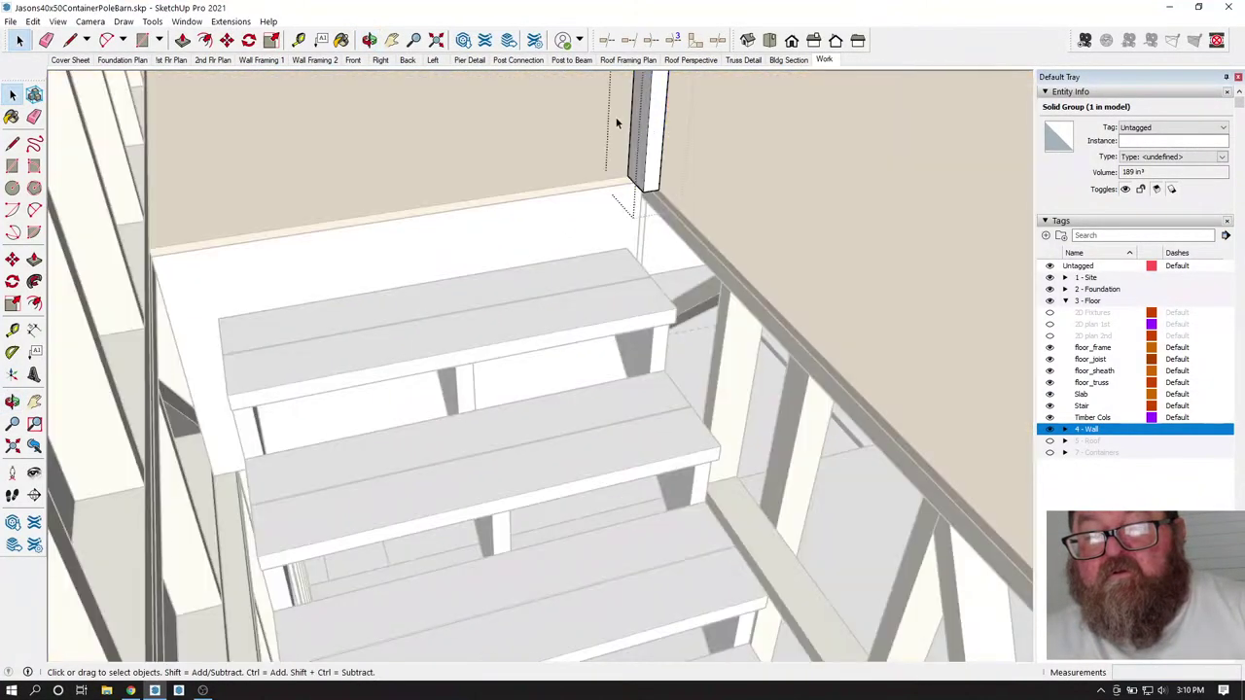
{"action": "left_click_drag", "start_coordinate": [606, 116], "coordinate": [742, 253]}
{"action": "left_click", "coordinate": [230, 42]}
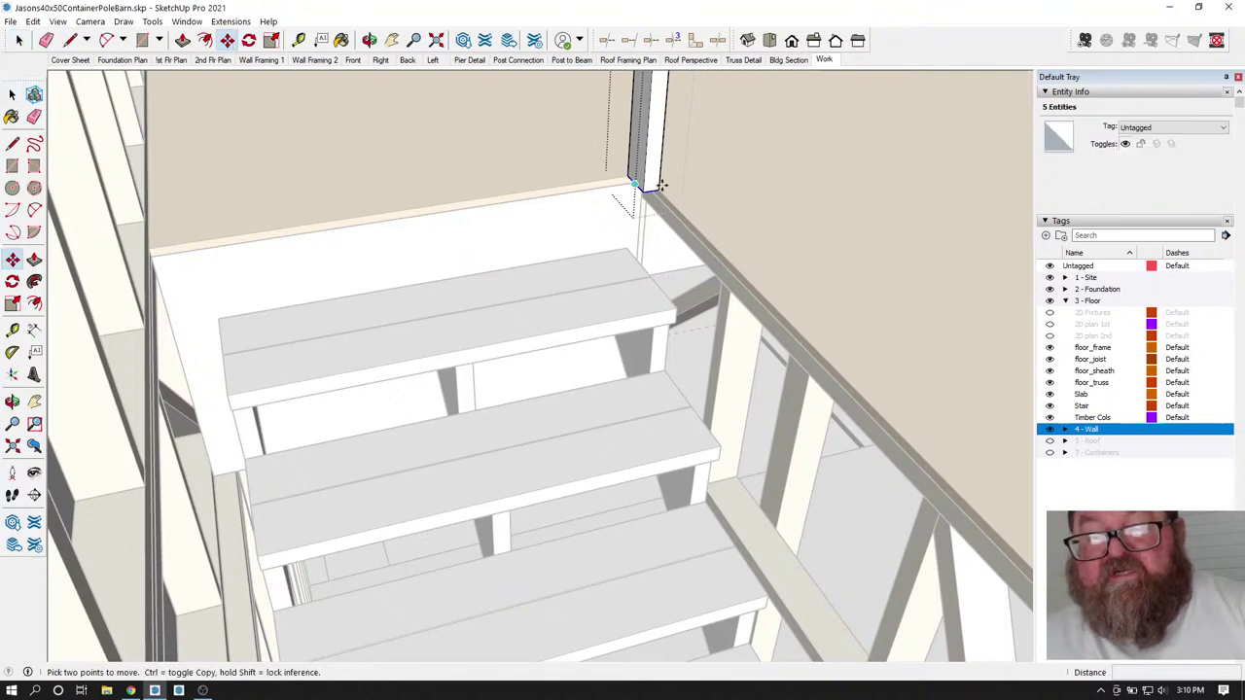
{"action": "left_click", "coordinate": [644, 192]}
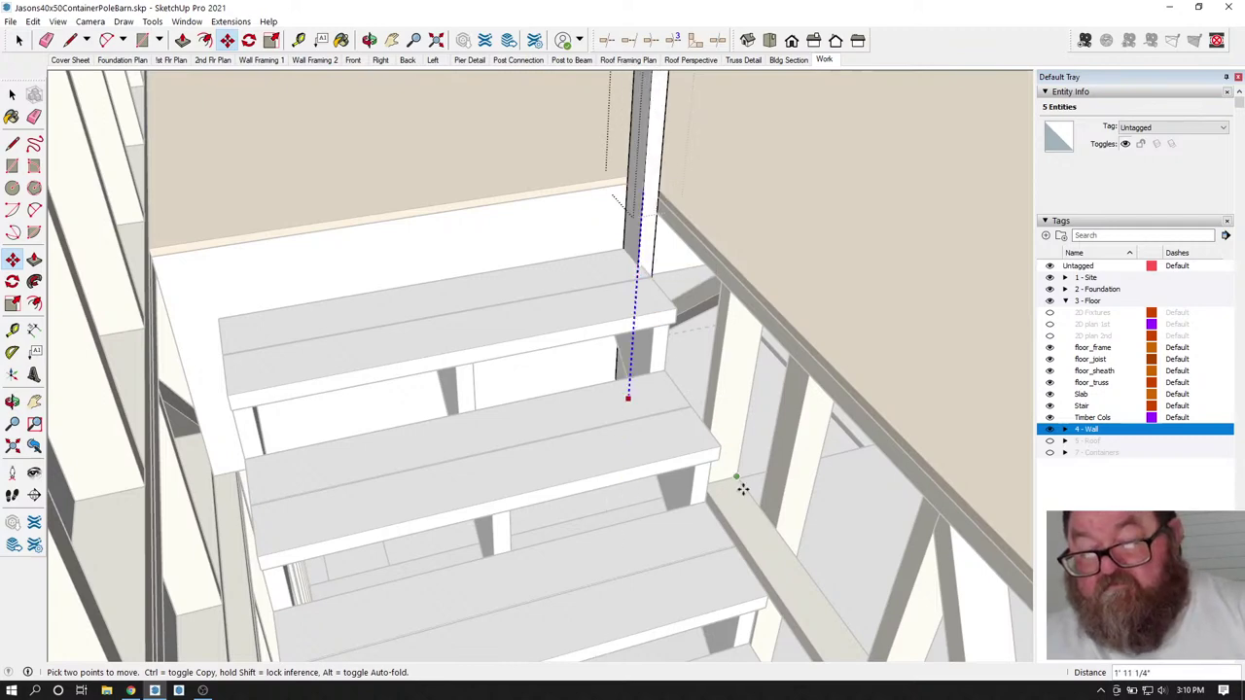
{"action": "left_click", "coordinate": [792, 627]}
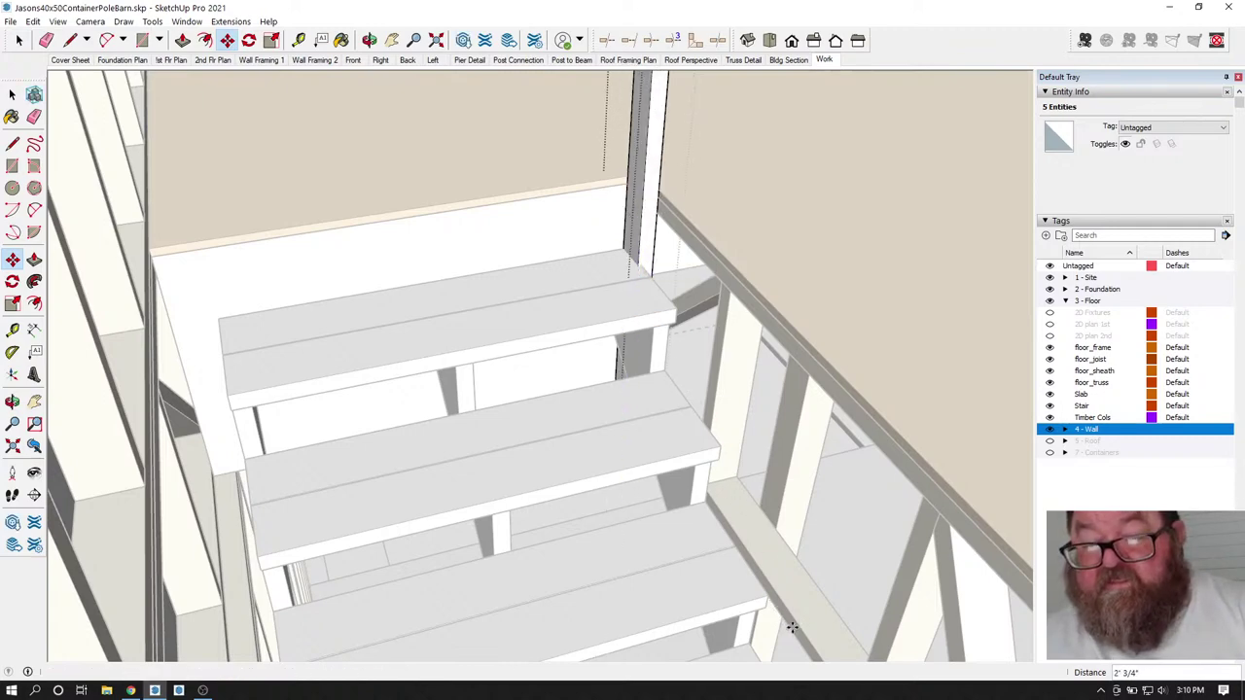
{"action": "left_click", "coordinate": [369, 39]}
{"action": "left_click_drag", "start_coordinate": [603, 333], "coordinate": [421, 425]}
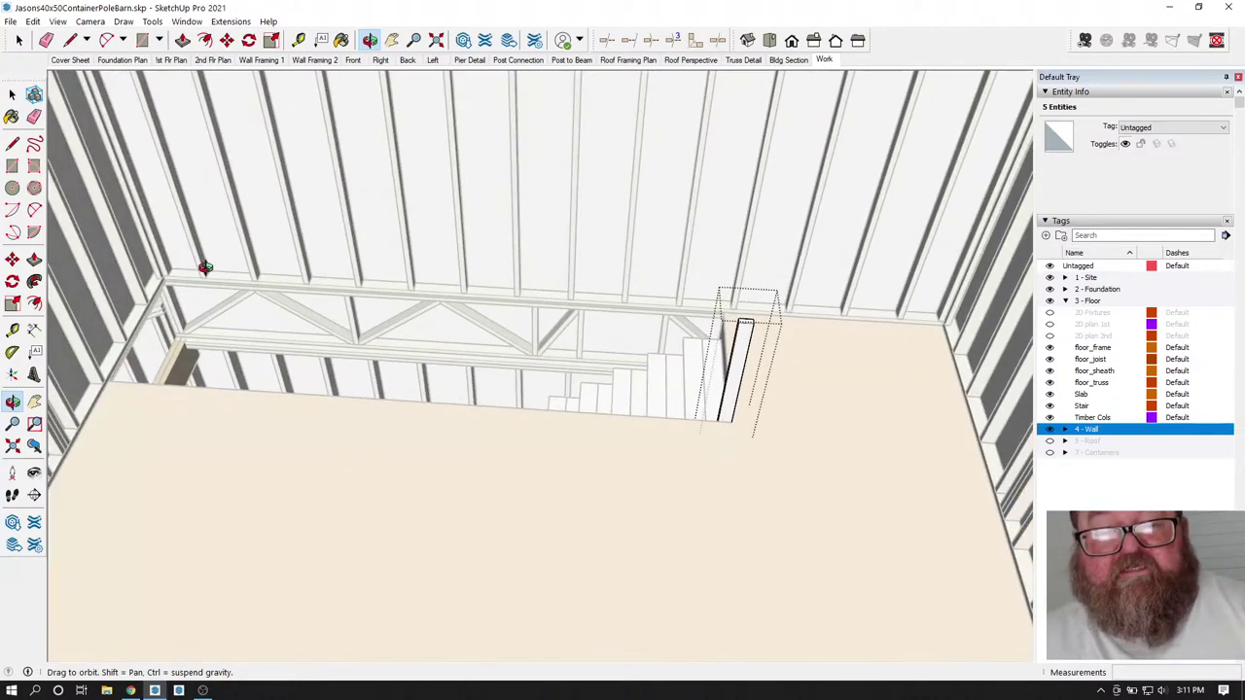
{"action": "key", "text": "space"}
{"action": "left_click", "coordinate": [828, 610]}
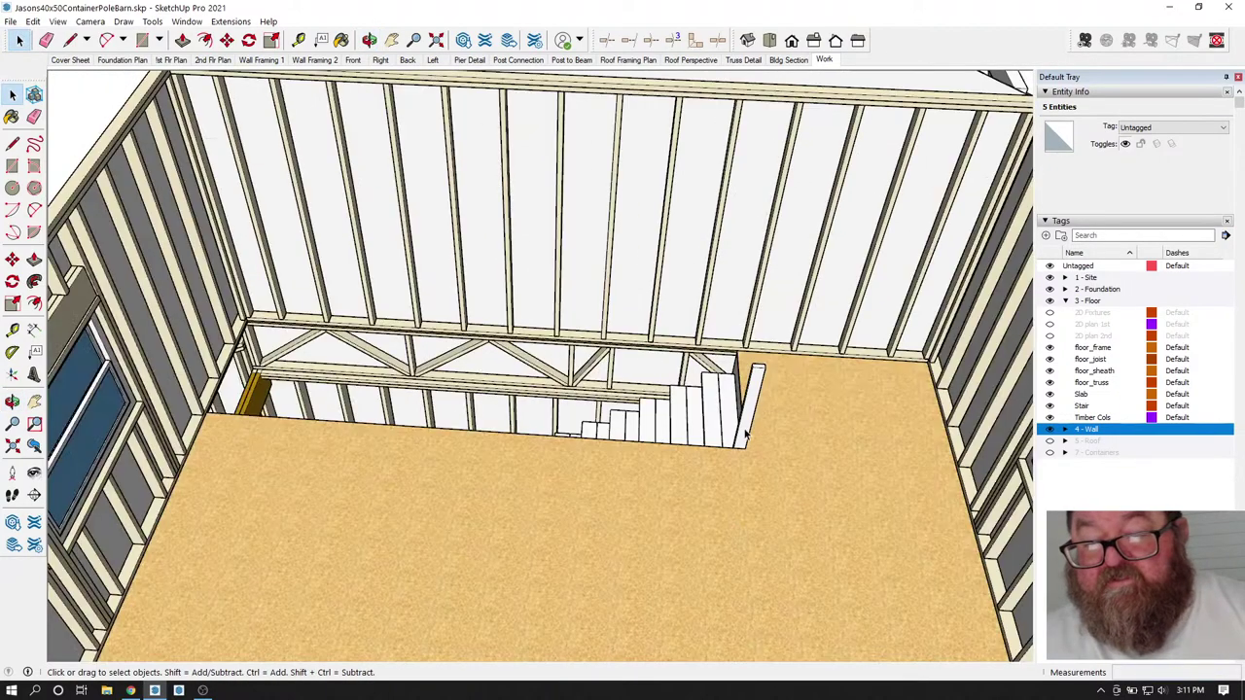
{"action": "scroll", "coordinate": [706, 483], "scroll_direction": "up", "scroll_amount": 3}
{"action": "scroll", "coordinate": [826, 478], "scroll_direction": "down", "scroll_amount": 1}
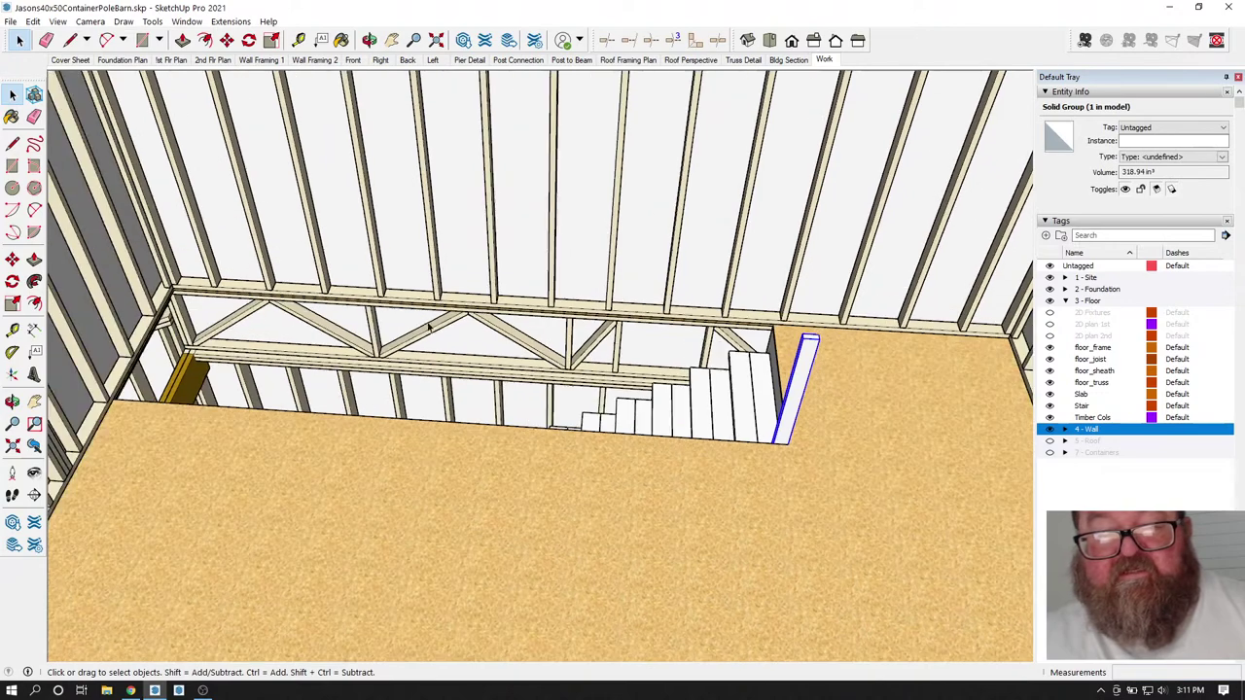
{"action": "left_click", "coordinate": [226, 40]}
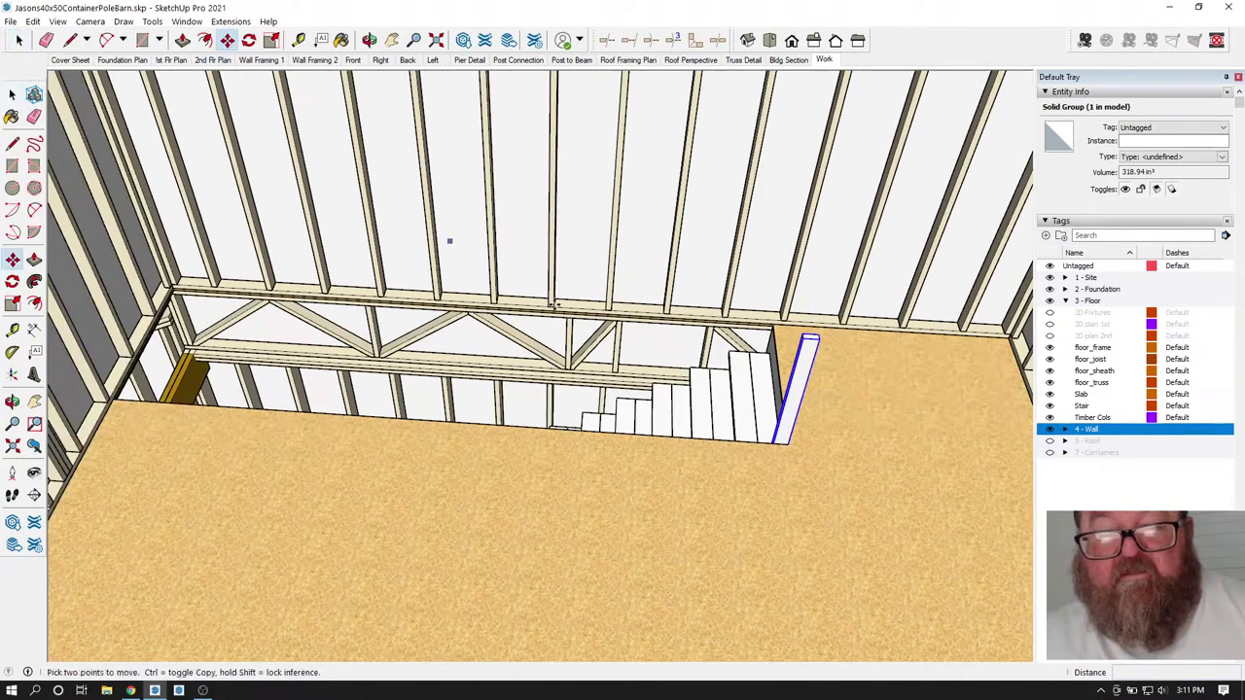
{"action": "left_click", "coordinate": [775, 443]}
{"action": "key", "text": "ctrl"}
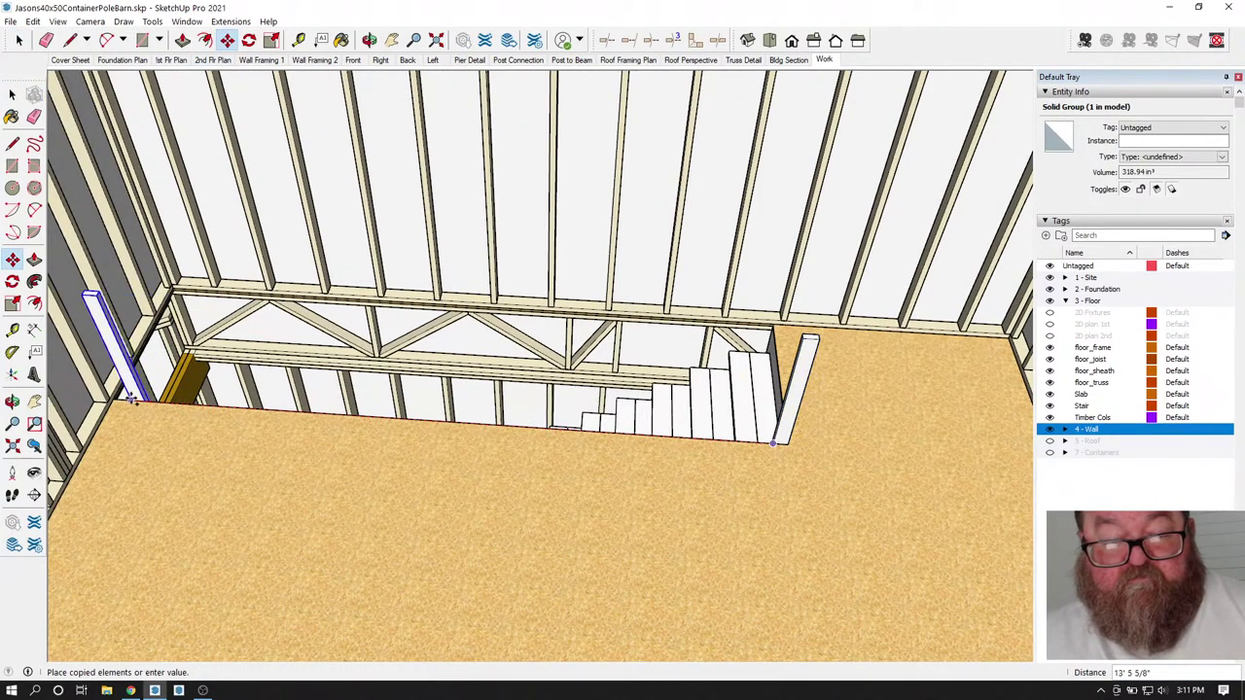
{"action": "left_click", "coordinate": [115, 397]}
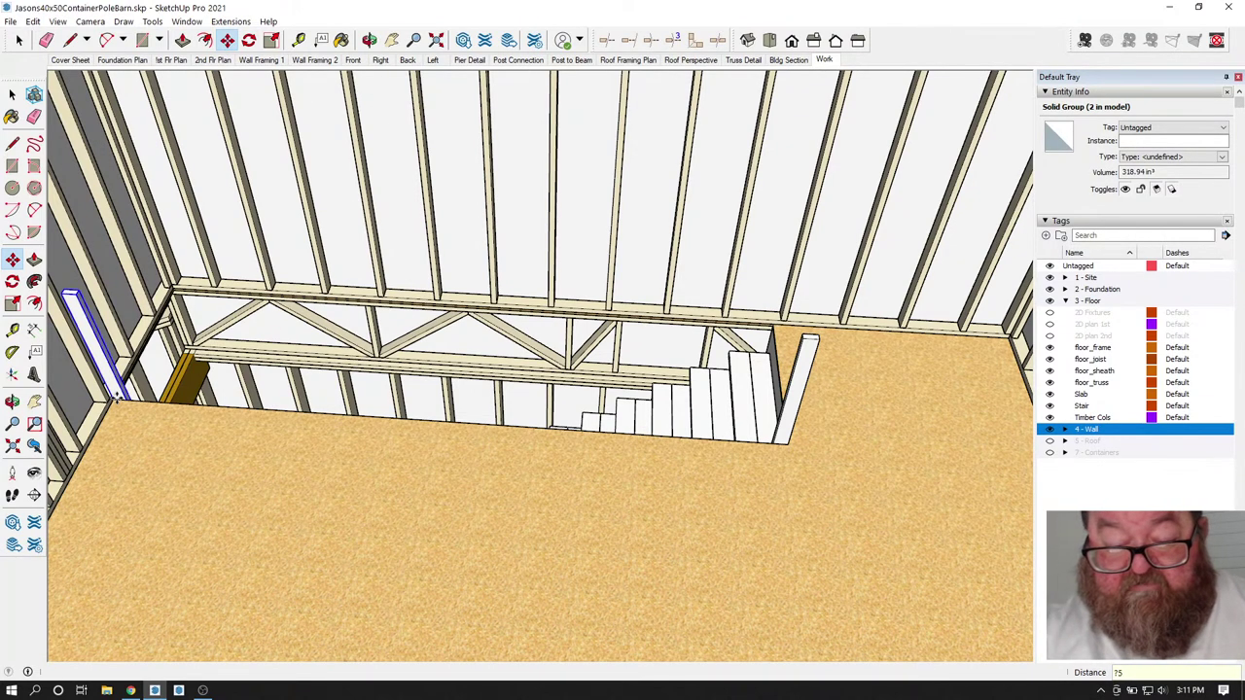
{"action": "key", "text": "Return"}
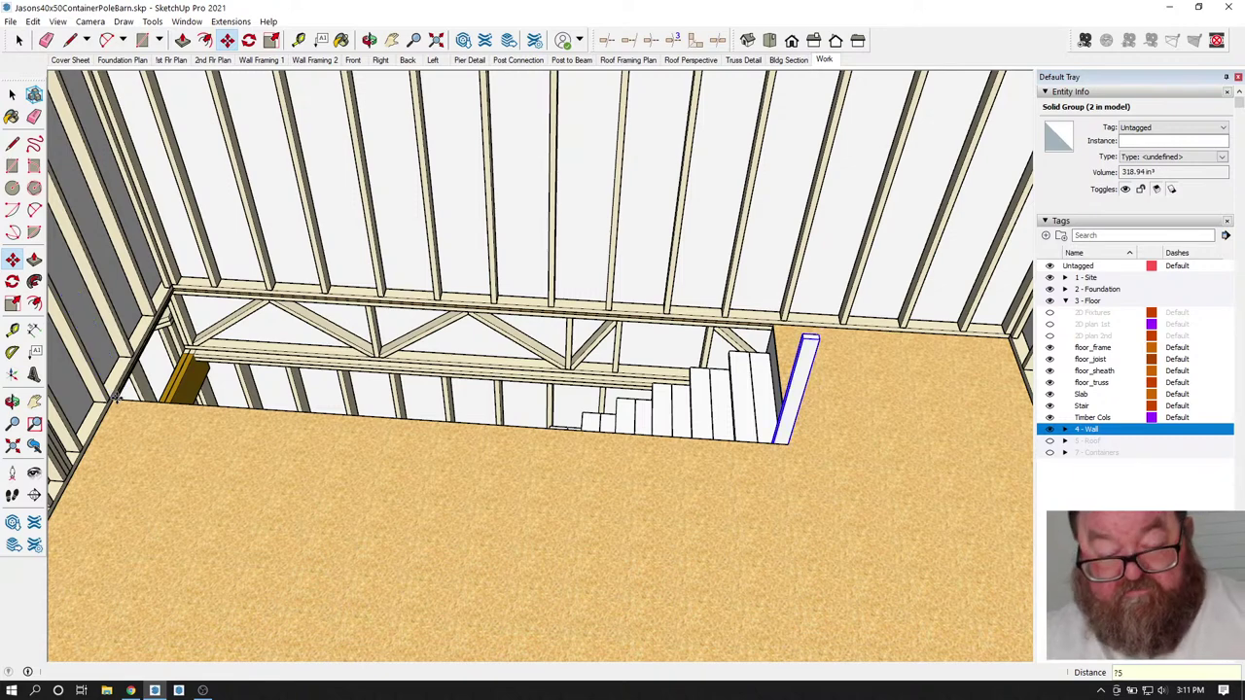
{"action": "key", "text": "Escape"}
- Copy the railing post along the opening's long edge to the far corner and divide the distance into 5 equal spaces
{"action": "left_click", "coordinate": [18, 41]}
{"action": "left_click", "coordinate": [19, 41]}
{"action": "left_click", "coordinate": [800, 389]}
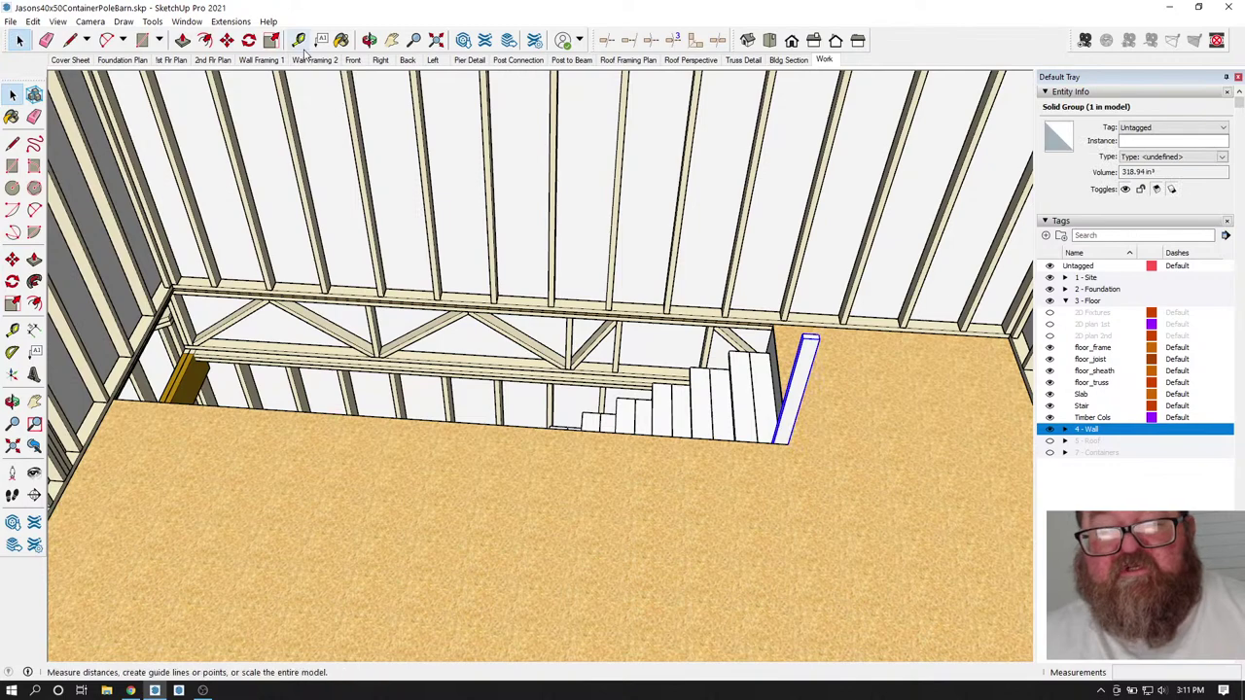
{"action": "key", "text": "m"}
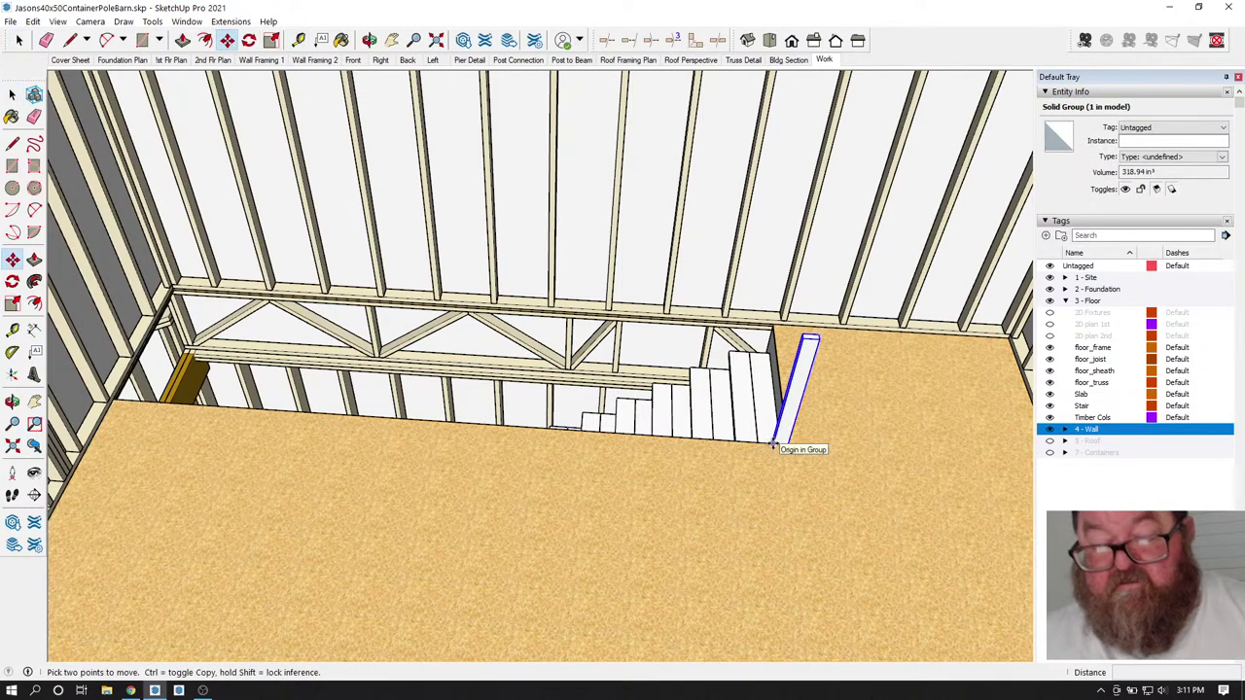
{"action": "left_click", "coordinate": [773, 445]}
{"action": "key", "text": "ctrl"}
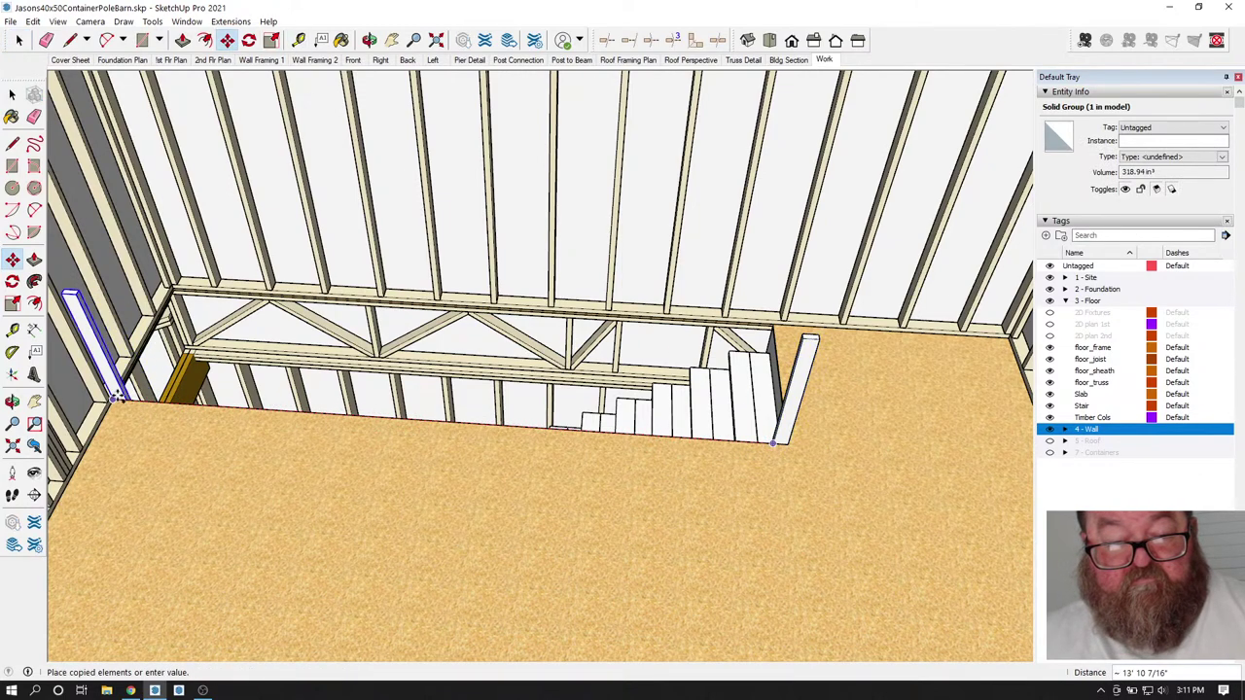
{"action": "left_click", "coordinate": [114, 397]}
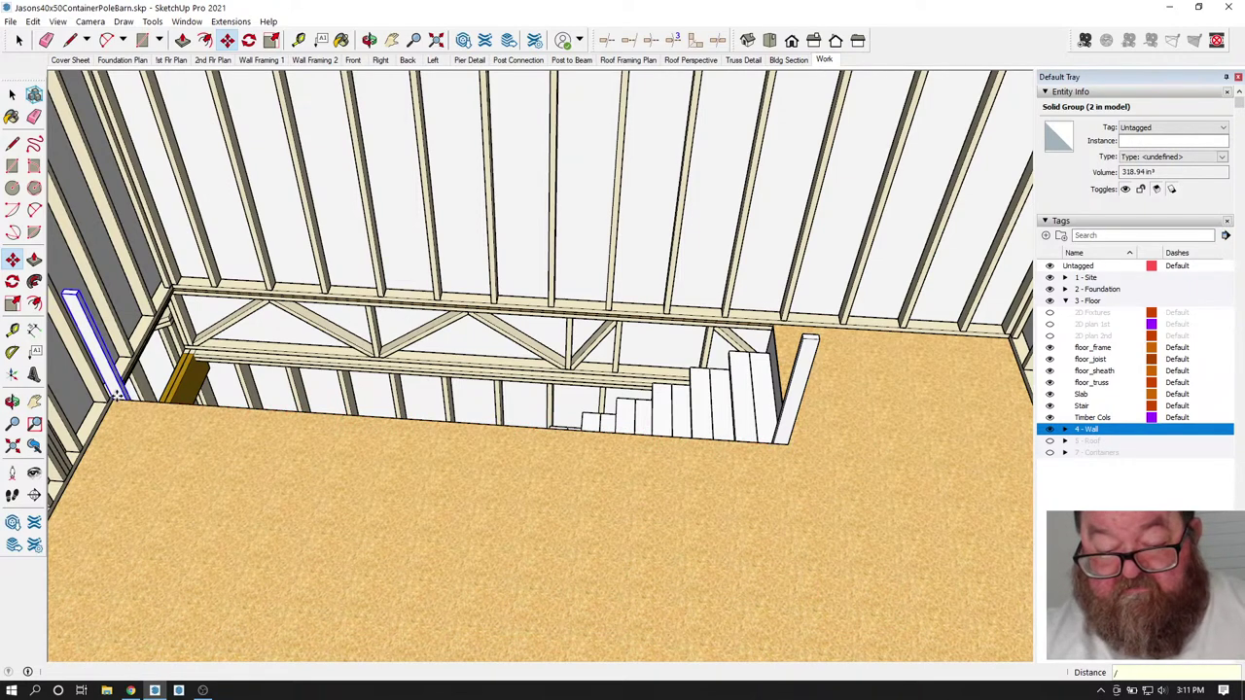
{"action": "type", "text": "/5"}
{"action": "key", "text": "Return"}
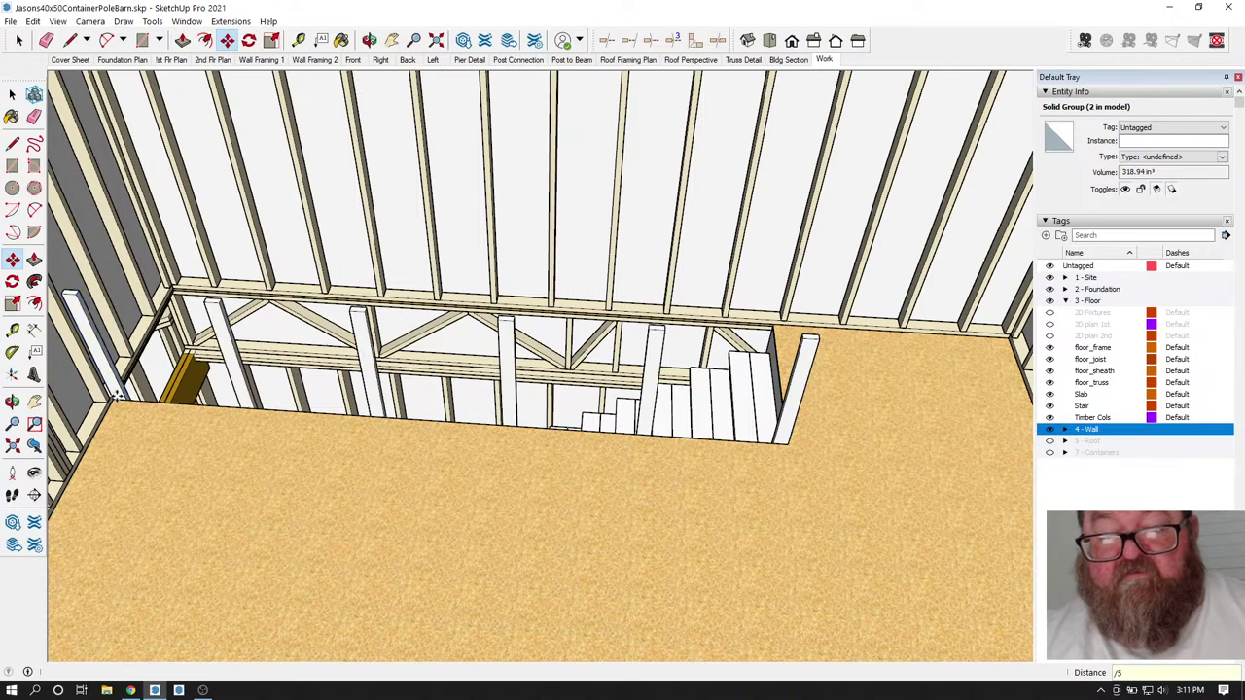
- Measure the spacing between neighbouring railing posts at their tops in two bays
{"action": "left_click", "coordinate": [298, 40]}
{"action": "scroll", "coordinate": [370, 308], "scroll_direction": "up", "scroll_amount": 3}
{"action": "scroll", "coordinate": [370, 307], "scroll_direction": "up", "scroll_amount": 1}
{"action": "left_click", "coordinate": [343, 310]}
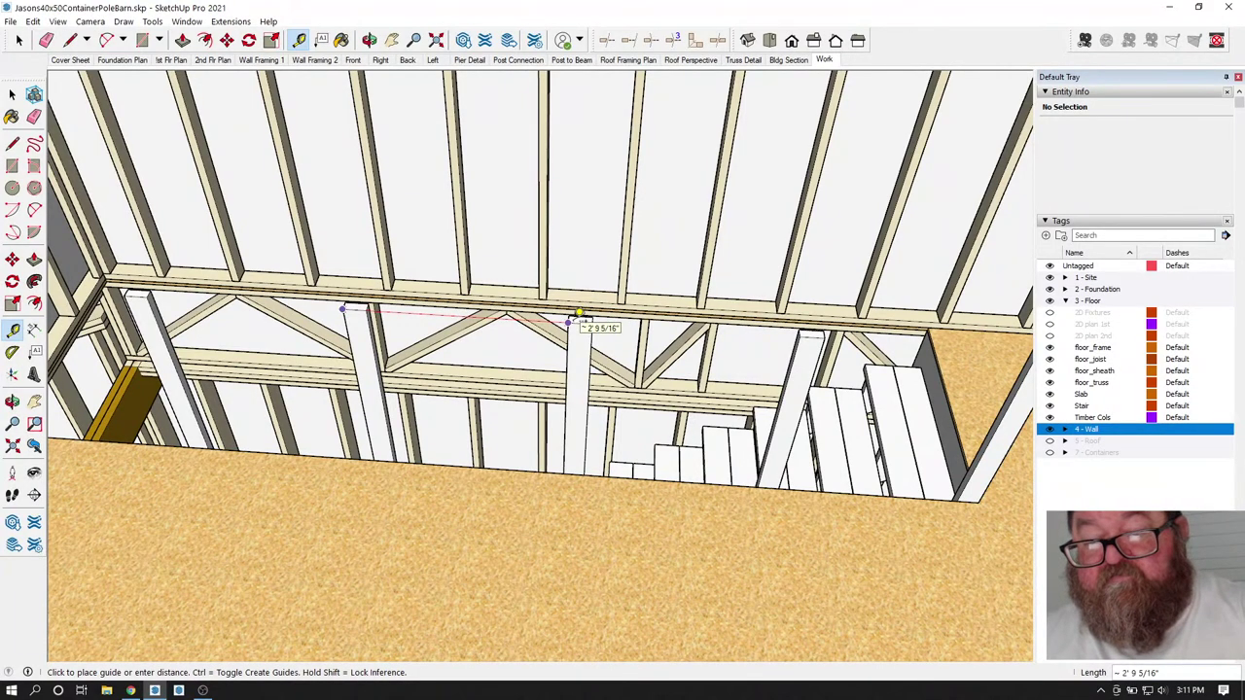
{"action": "left_click", "coordinate": [579, 318]}
{"action": "scroll", "coordinate": [583, 326], "scroll_direction": "down", "scroll_amount": 2}
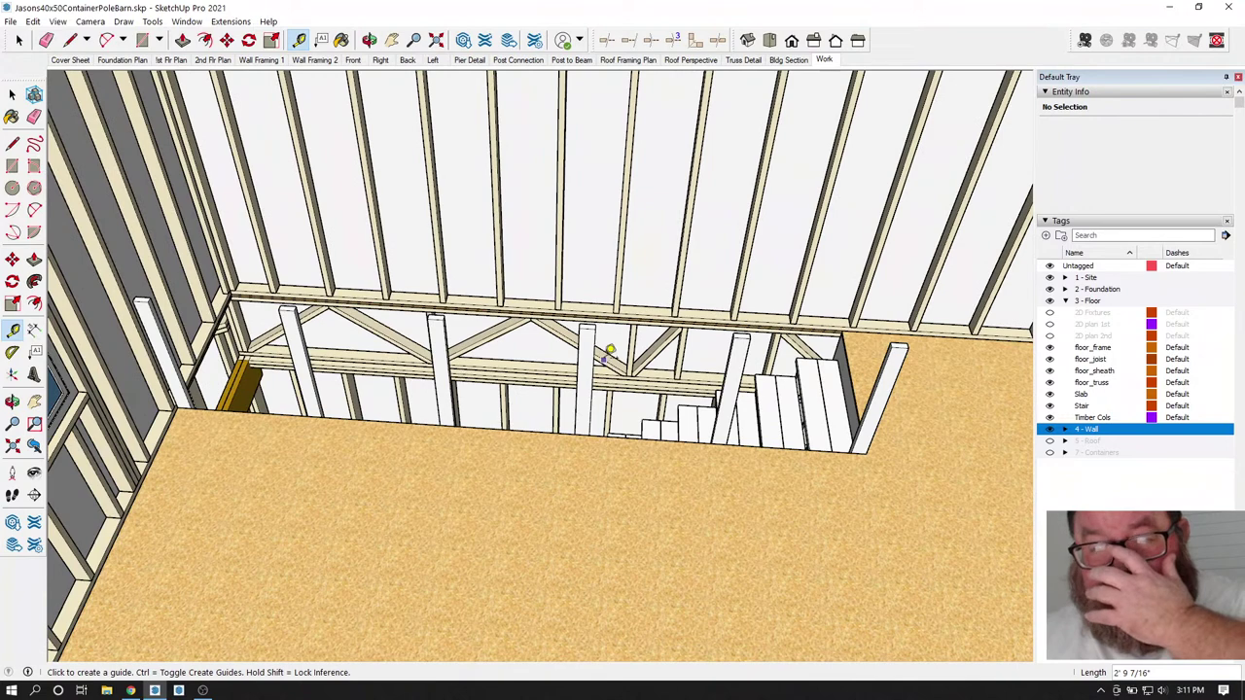
{"action": "scroll", "coordinate": [608, 352], "scroll_direction": "up", "scroll_amount": 2}
{"action": "left_click", "coordinate": [554, 290]}
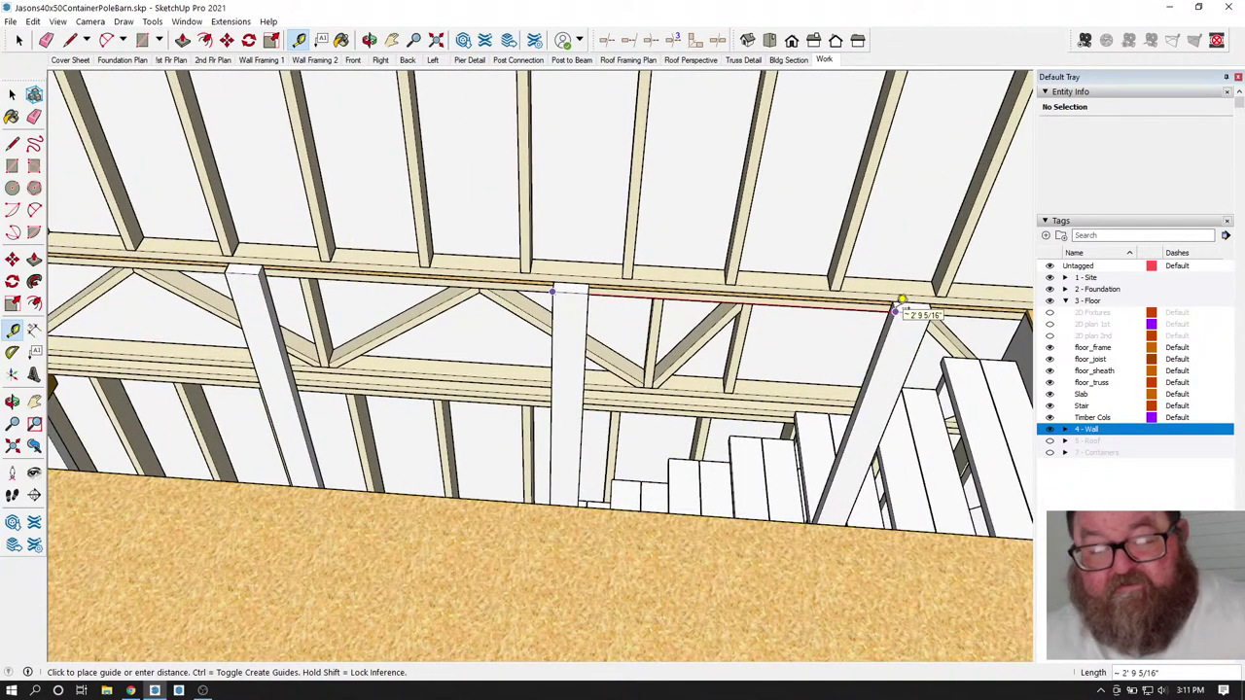
{"action": "left_click", "coordinate": [903, 301]}
{"action": "scroll", "coordinate": [504, 369], "scroll_direction": "down", "scroll_amount": 4}
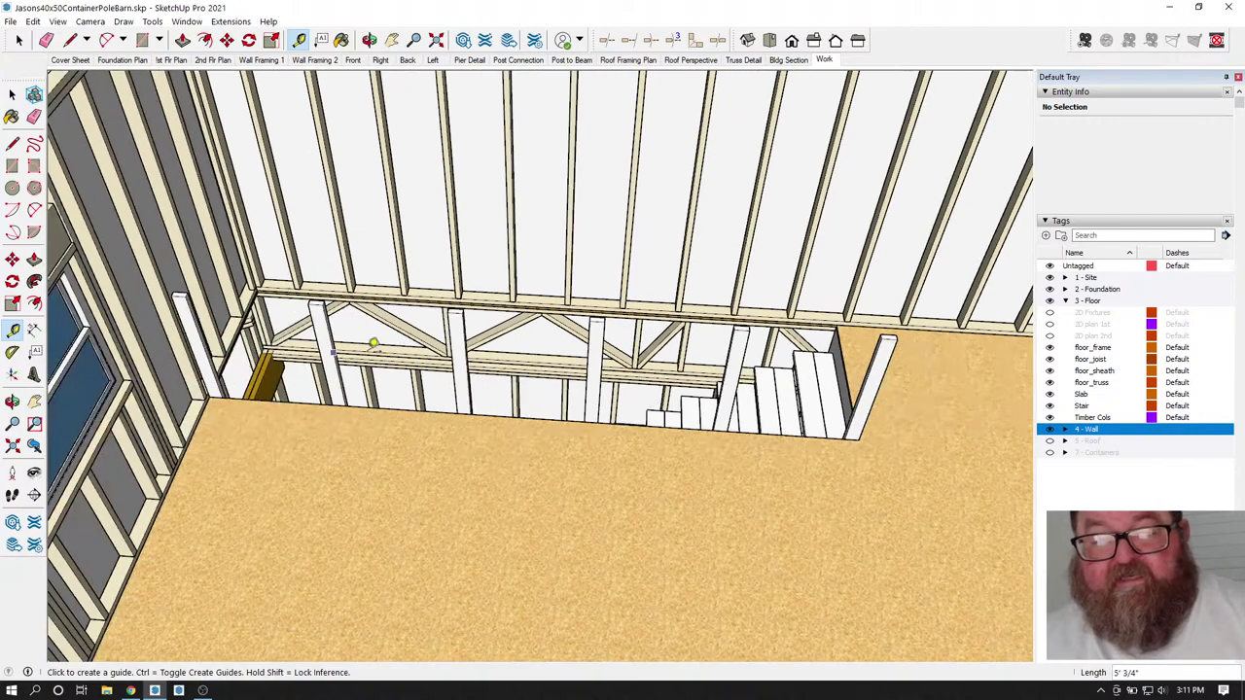
- Copy the corner railing post about 3' 3/4" diagonally up to the neighbouring post for use as a top rail
{"action": "left_click", "coordinate": [370, 40]}
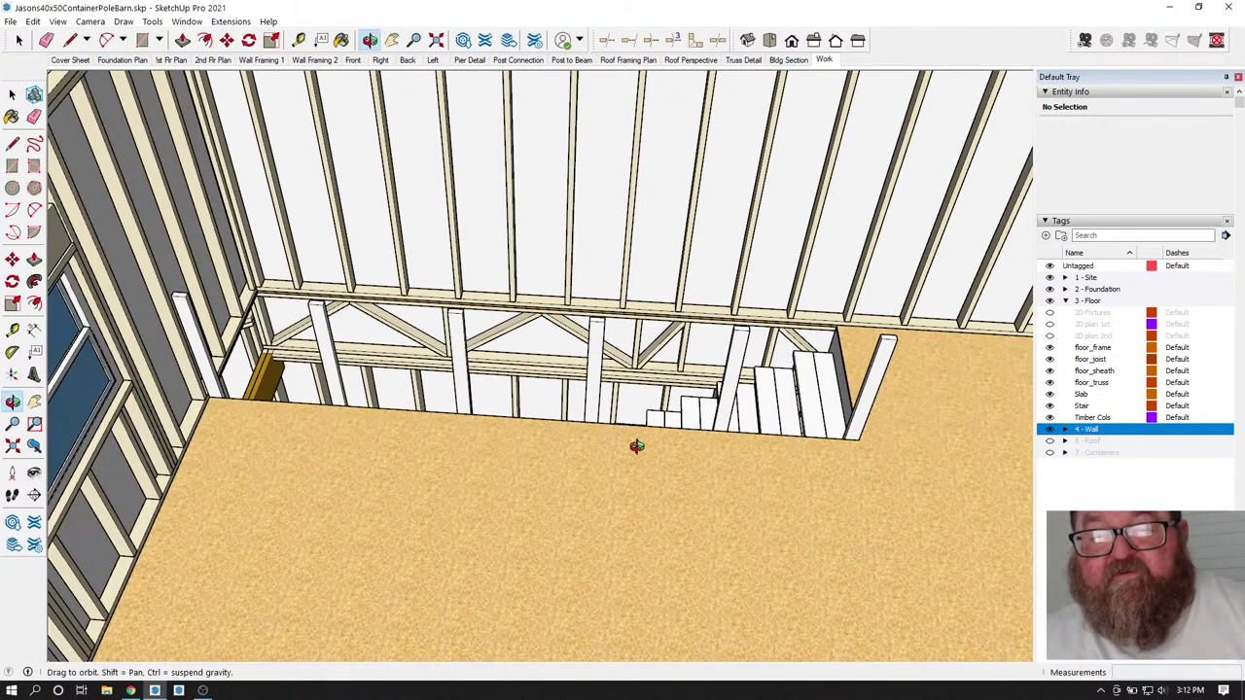
{"action": "left_click_drag", "start_coordinate": [622, 444], "coordinate": [314, 356]}
{"action": "left_click", "coordinate": [21, 40]}
{"action": "left_click", "coordinate": [21, 40]}
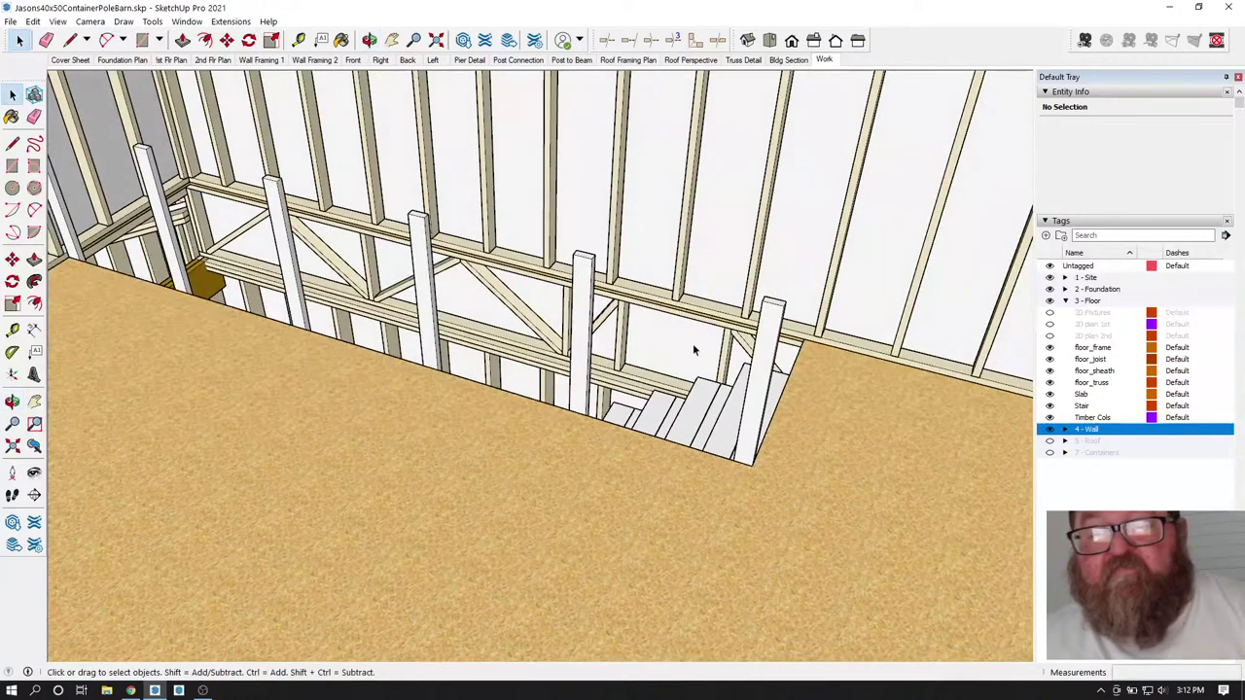
{"action": "left_click", "coordinate": [771, 337]}
{"action": "scroll", "coordinate": [771, 338], "scroll_direction": "up", "scroll_amount": 4}
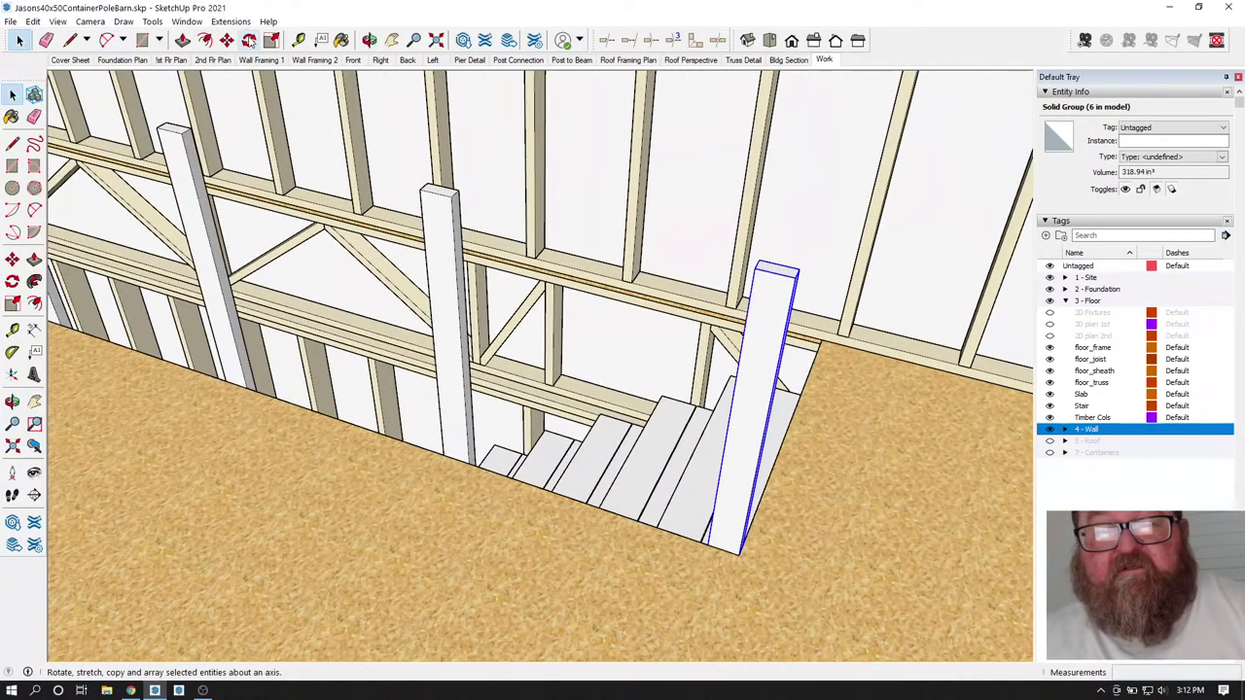
{"action": "left_click", "coordinate": [227, 40]}
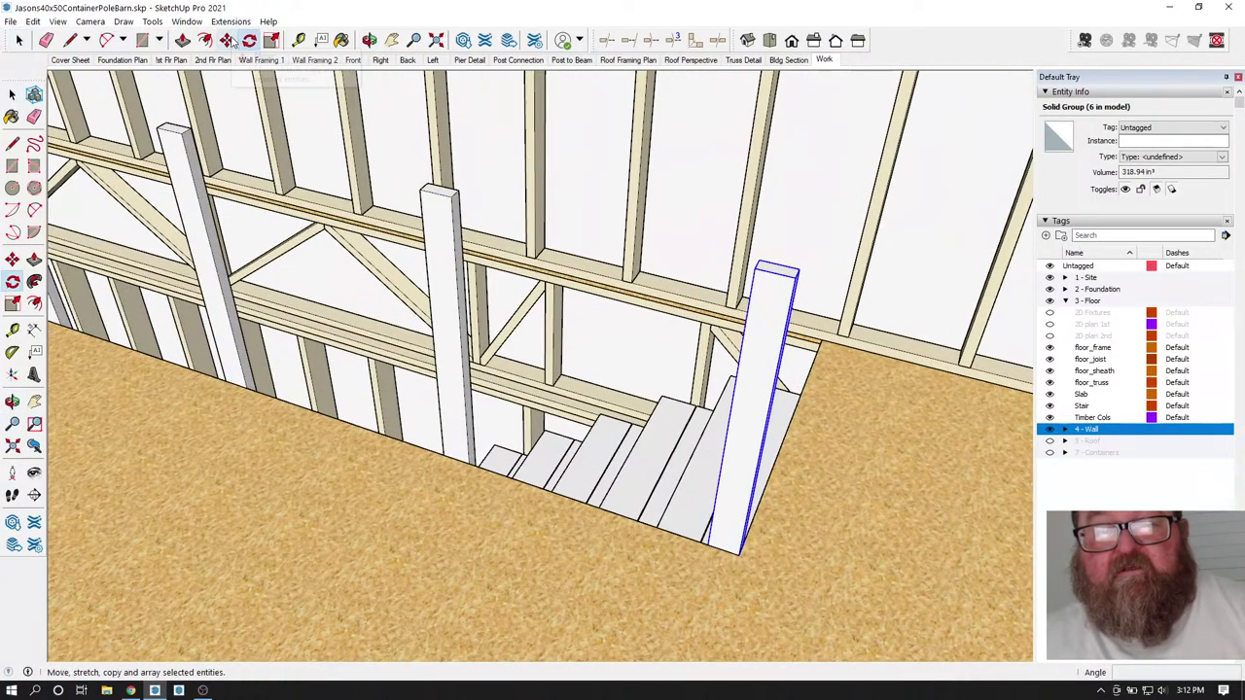
{"action": "left_click", "coordinate": [760, 445]}
{"action": "key", "text": "ctrl"}
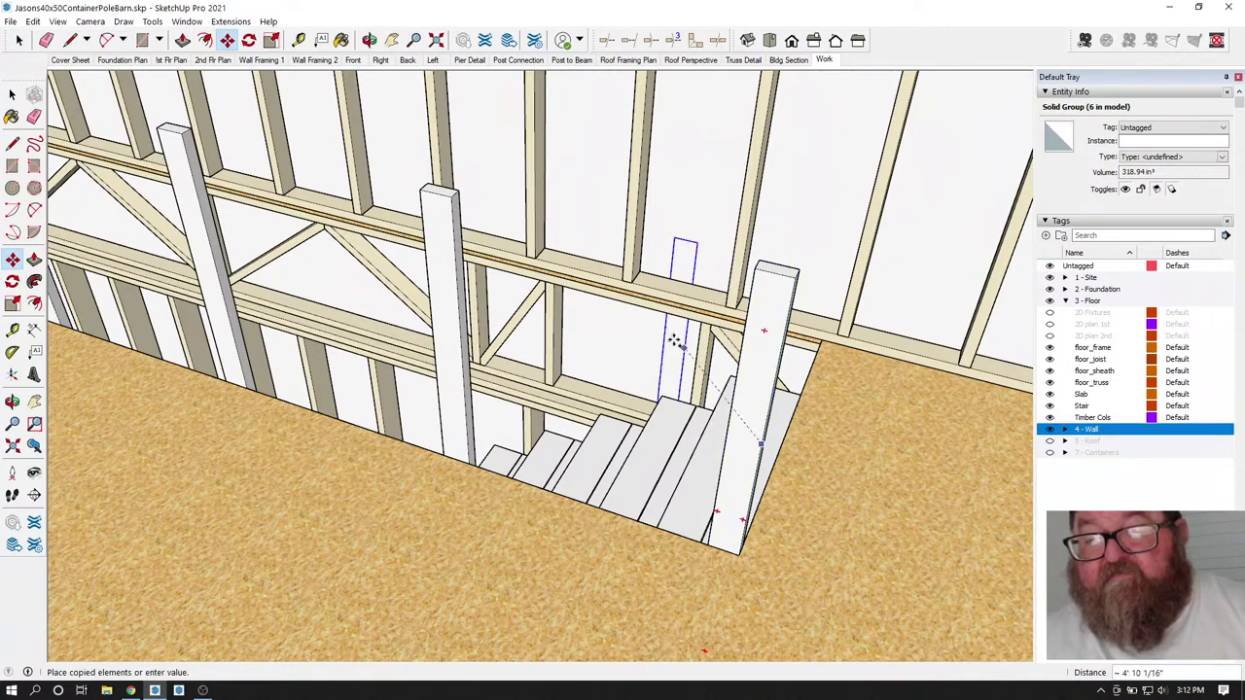
{"action": "left_click", "coordinate": [454, 231]}
- Rotate the copied post about its face so that it lies horizontally across the railing posts
{"action": "scroll", "coordinate": [418, 194], "scroll_direction": "up", "scroll_amount": 5}
{"action": "left_click", "coordinate": [249, 40]}
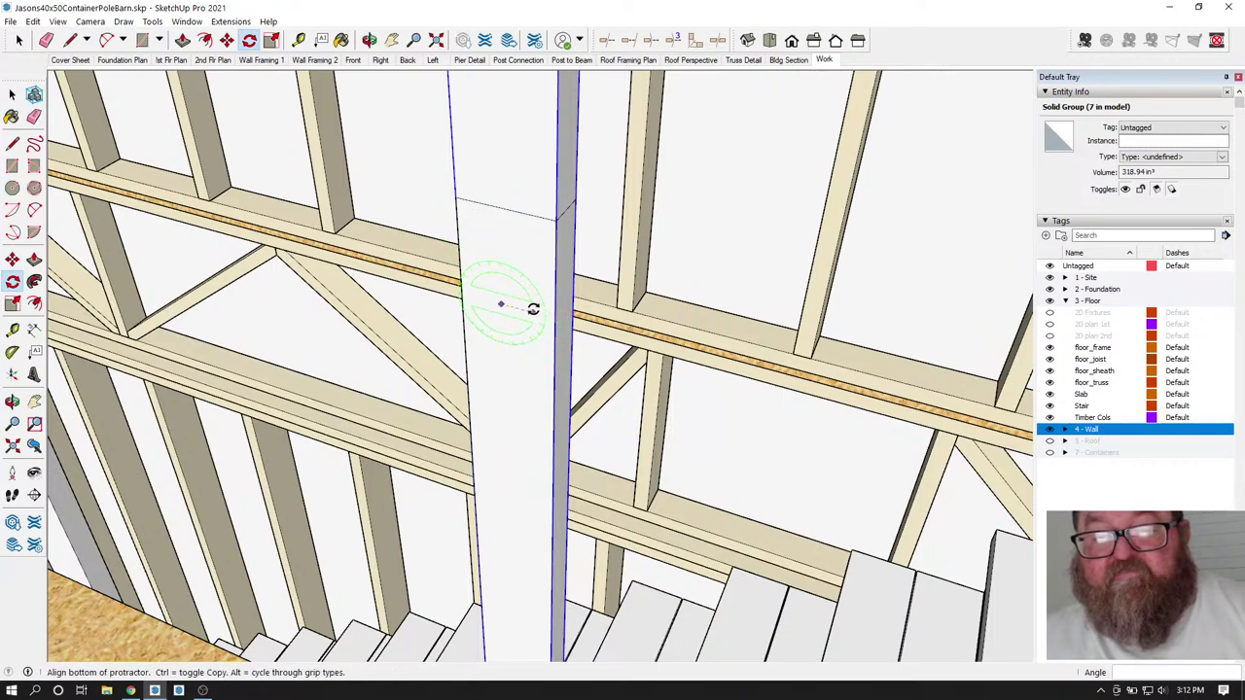
{"action": "left_click", "coordinate": [501, 304]}
{"action": "left_click", "coordinate": [533, 311]}
{"action": "left_click", "coordinate": [499, 236]}
{"action": "scroll", "coordinate": [361, 278], "scroll_direction": "down", "scroll_amount": 6}
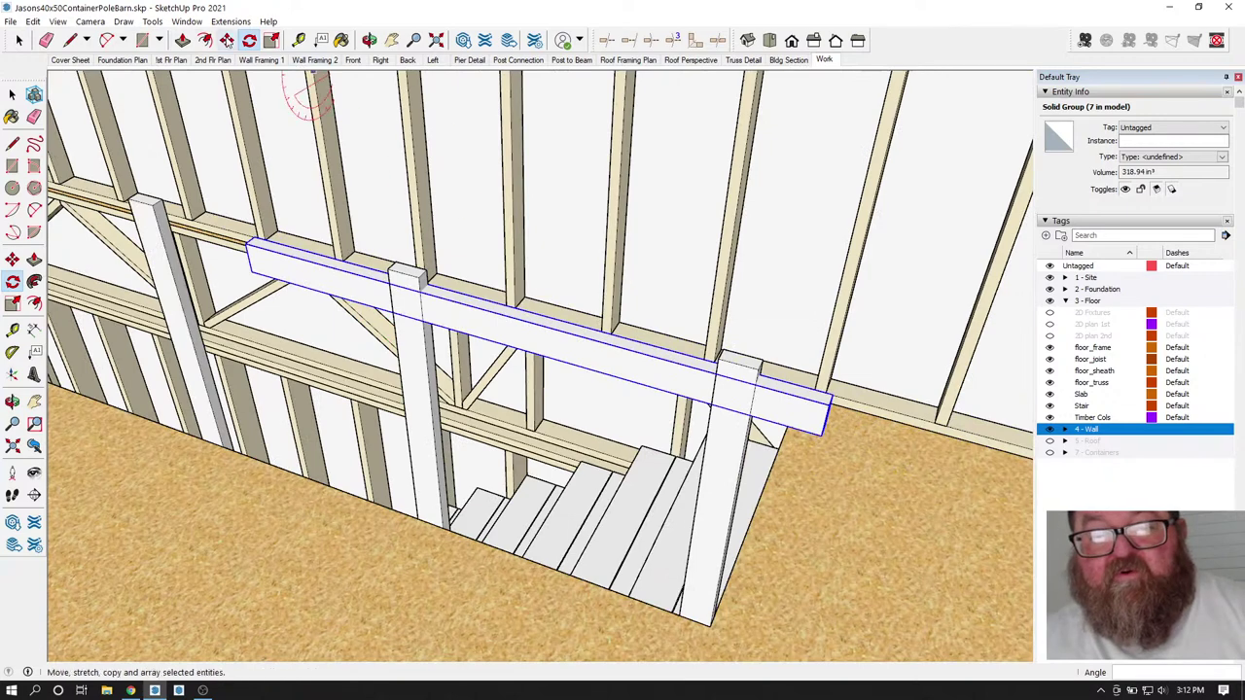
- Move the horizontal rail about 6 11/16" so that its end aligns with the corner post's outer top corner
{"action": "left_click", "coordinate": [227, 40]}
{"action": "scroll", "coordinate": [836, 404], "scroll_direction": "up", "scroll_amount": 5}
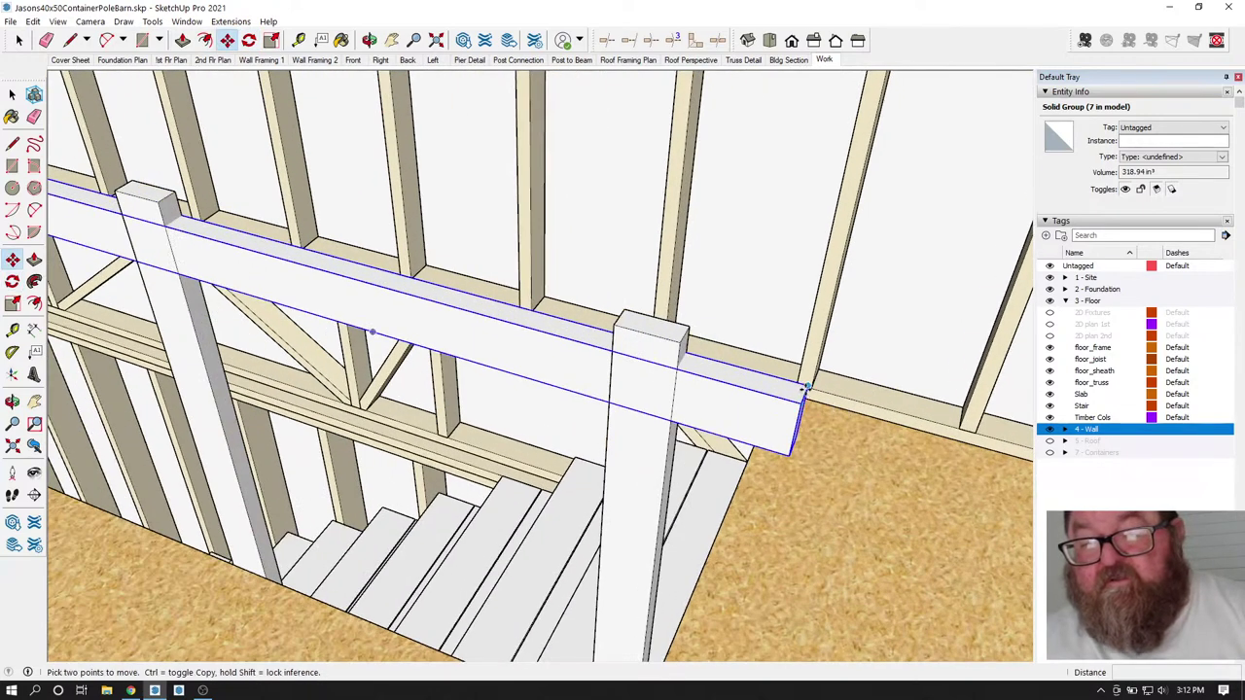
{"action": "left_click", "coordinate": [806, 387]}
{"action": "left_click", "coordinate": [679, 343]}
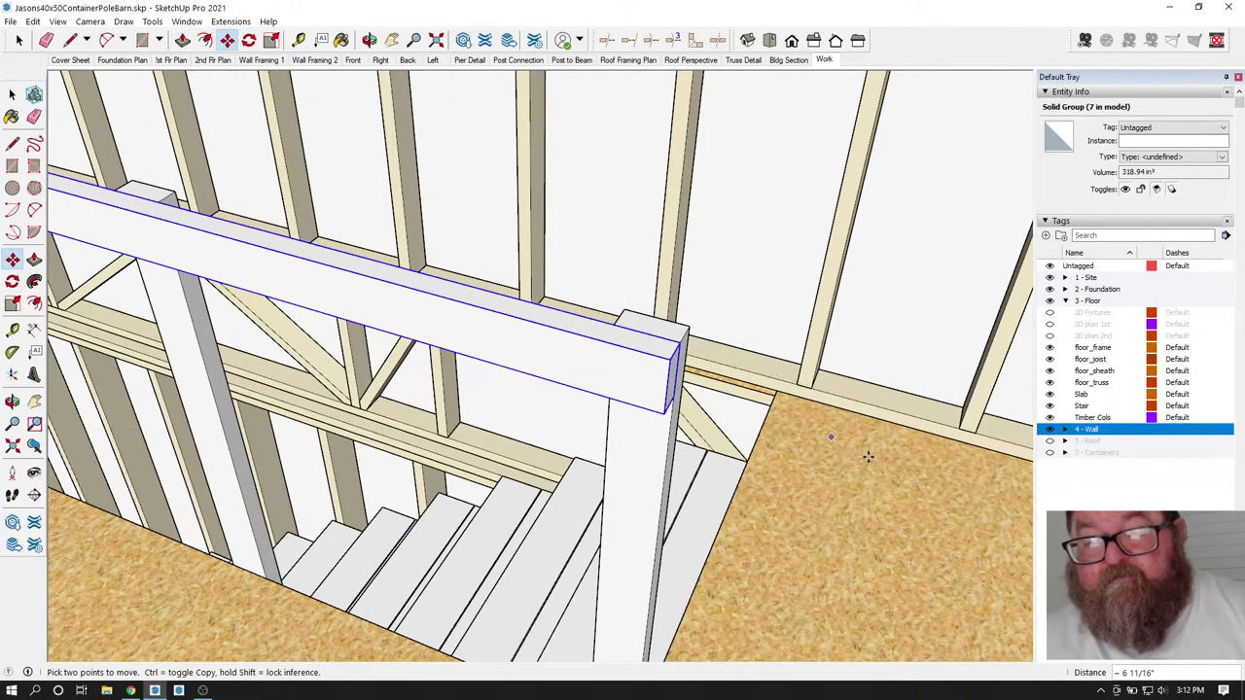
{"action": "scroll", "coordinate": [973, 506], "scroll_direction": "down", "scroll_amount": 6}
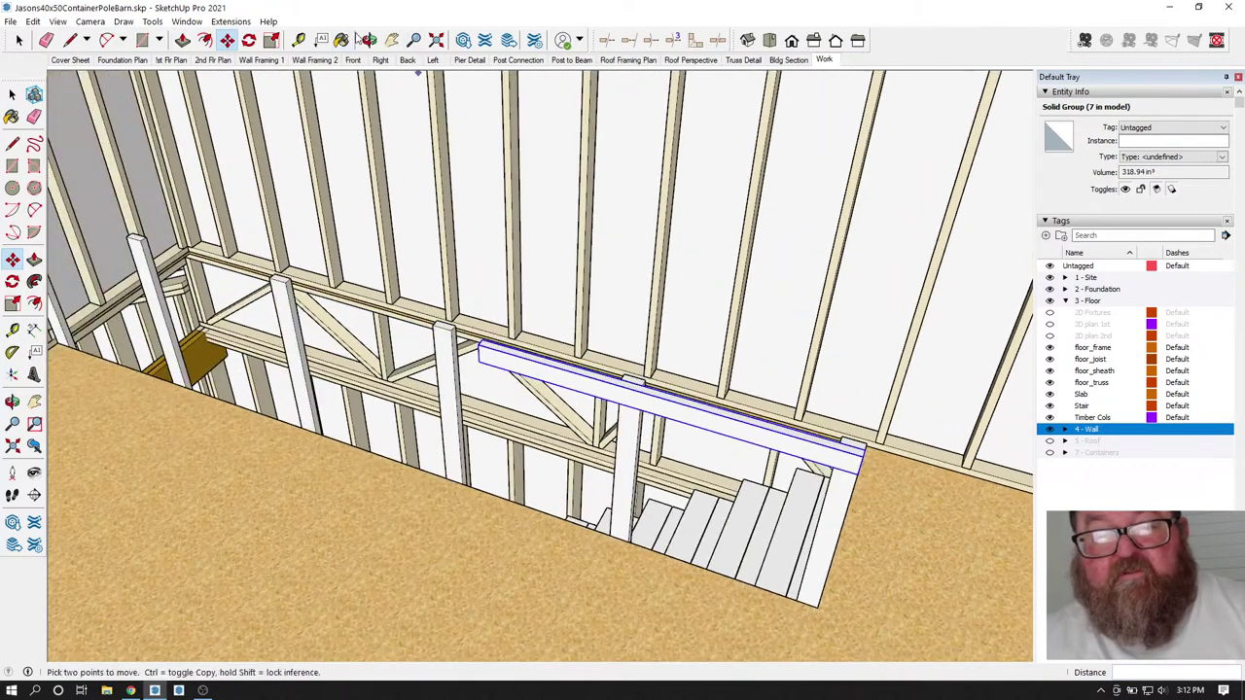
- Extend the horizontal top rail with Push/Pull by about 9' 1 3/16" so that it reaches the railing's far end post
{"action": "left_click", "coordinate": [368, 40]}
{"action": "left_click_drag", "start_coordinate": [97, 362], "coordinate": [476, 416]}
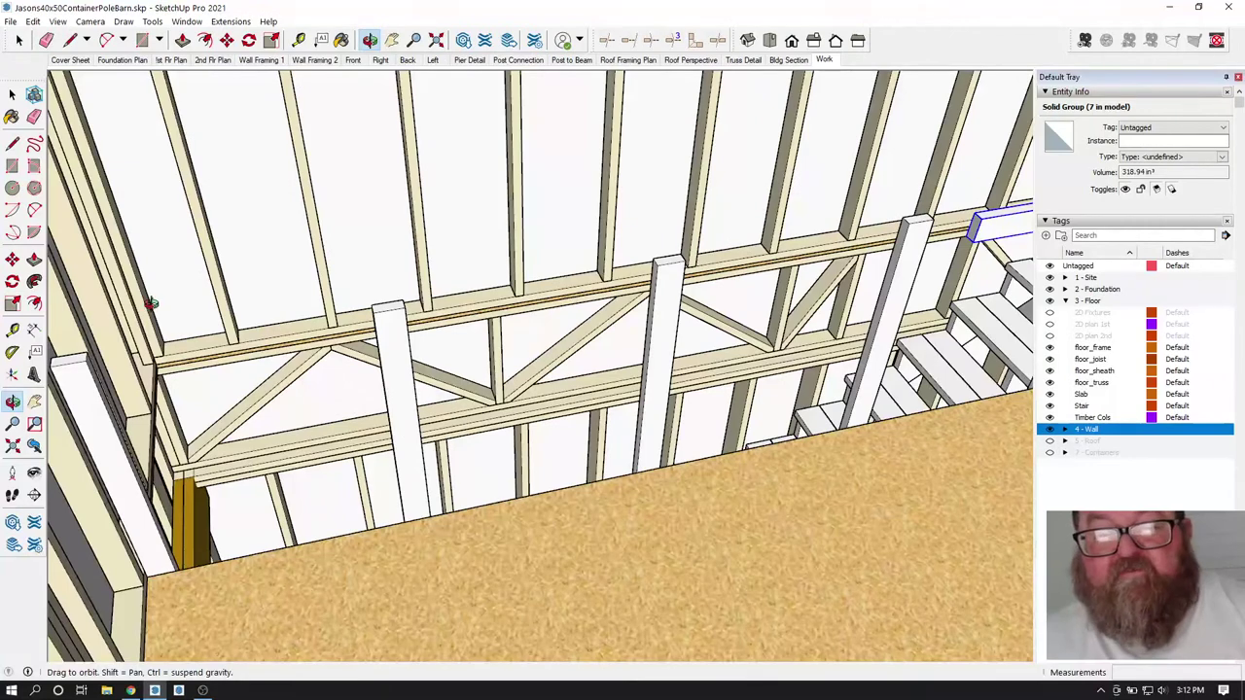
{"action": "left_click", "coordinate": [18, 40]}
{"action": "middle_click_drag", "start_coordinate": [257, 267], "coordinate": [274, 348]}
{"action": "scroll", "coordinate": [257, 367], "scroll_direction": "down", "scroll_amount": 2}
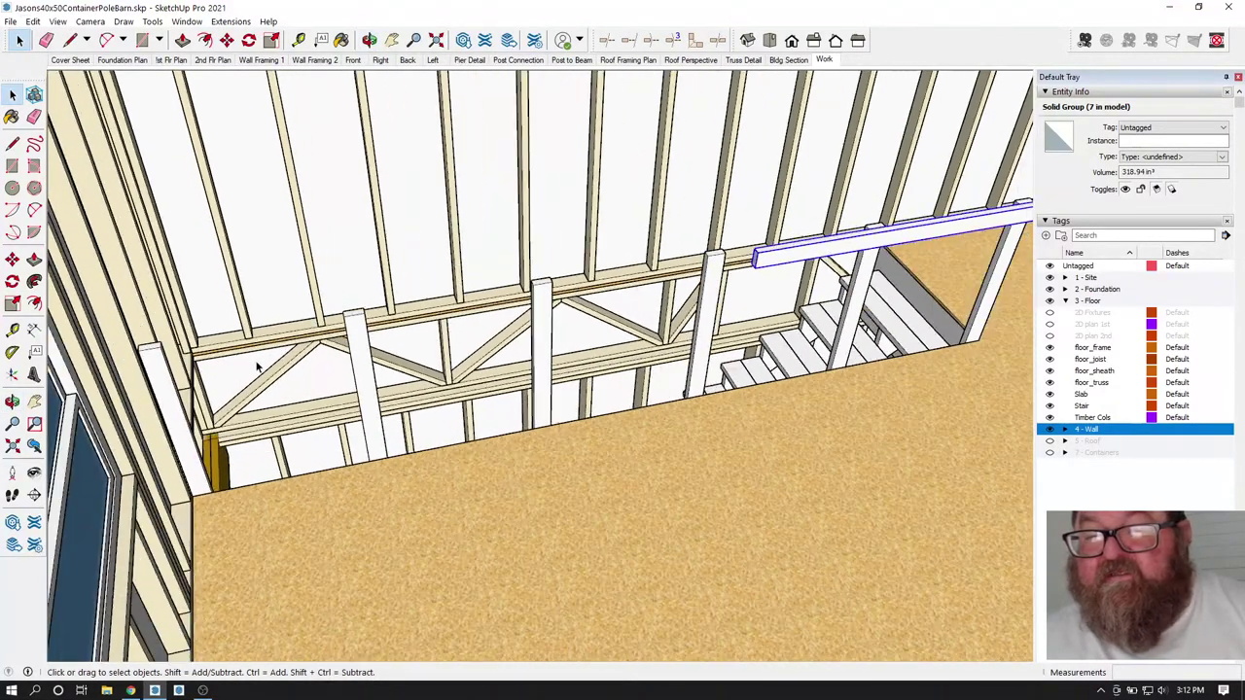
{"action": "scroll", "coordinate": [209, 366], "scroll_direction": "up", "scroll_amount": 2}
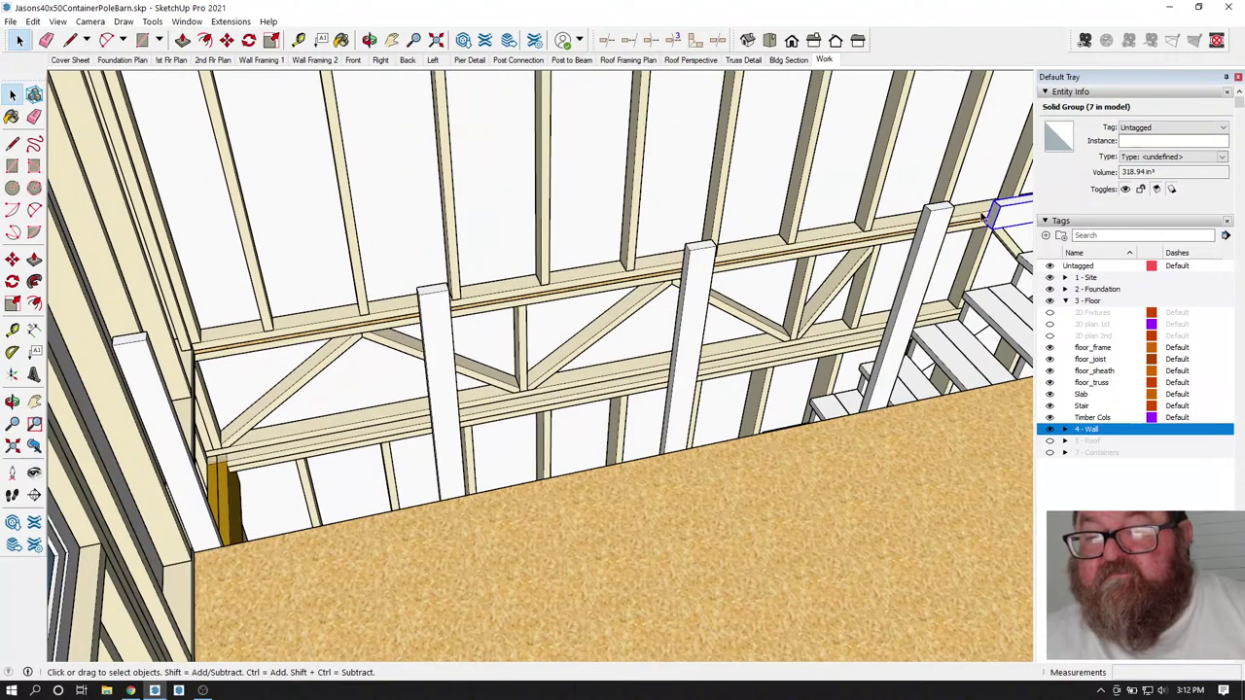
{"action": "double_click", "coordinate": [993, 217]}
{"action": "left_click", "coordinate": [181, 41]}
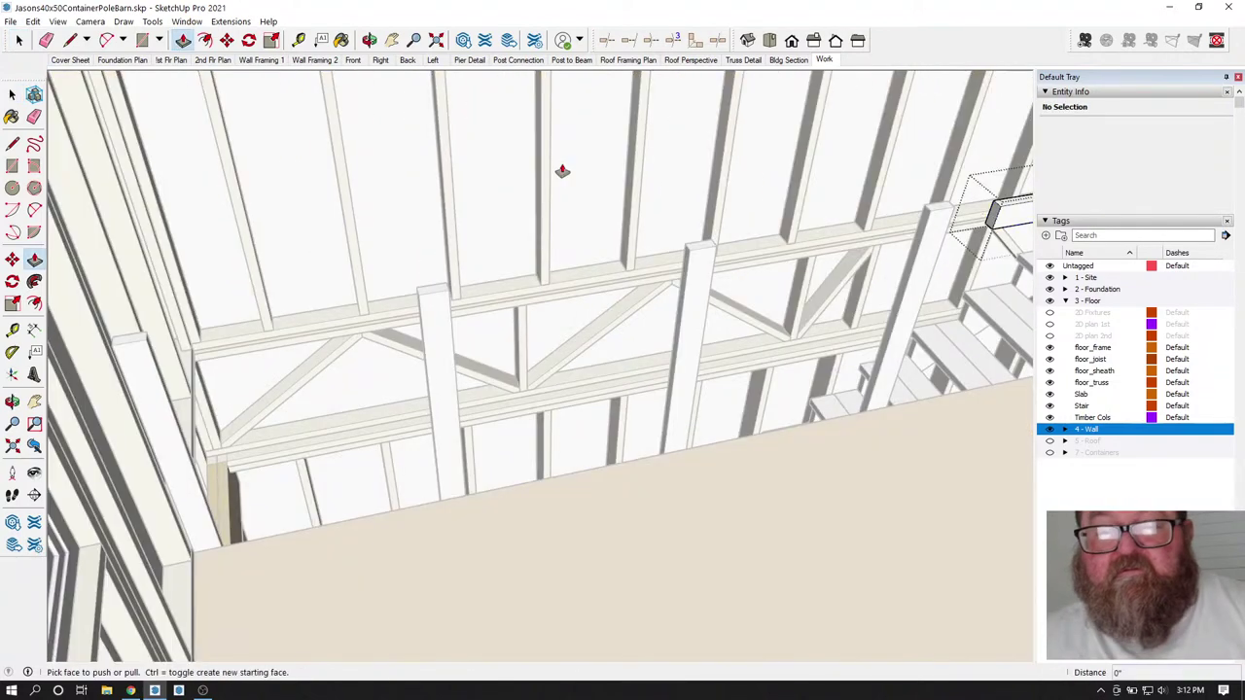
{"action": "left_click_drag", "start_coordinate": [977, 231], "coordinate": [117, 353]}
- Copy the extended top rail about 2' 4 15/16" straight down to form a bottom rail just above the floor edge
{"action": "left_click", "coordinate": [369, 40]}
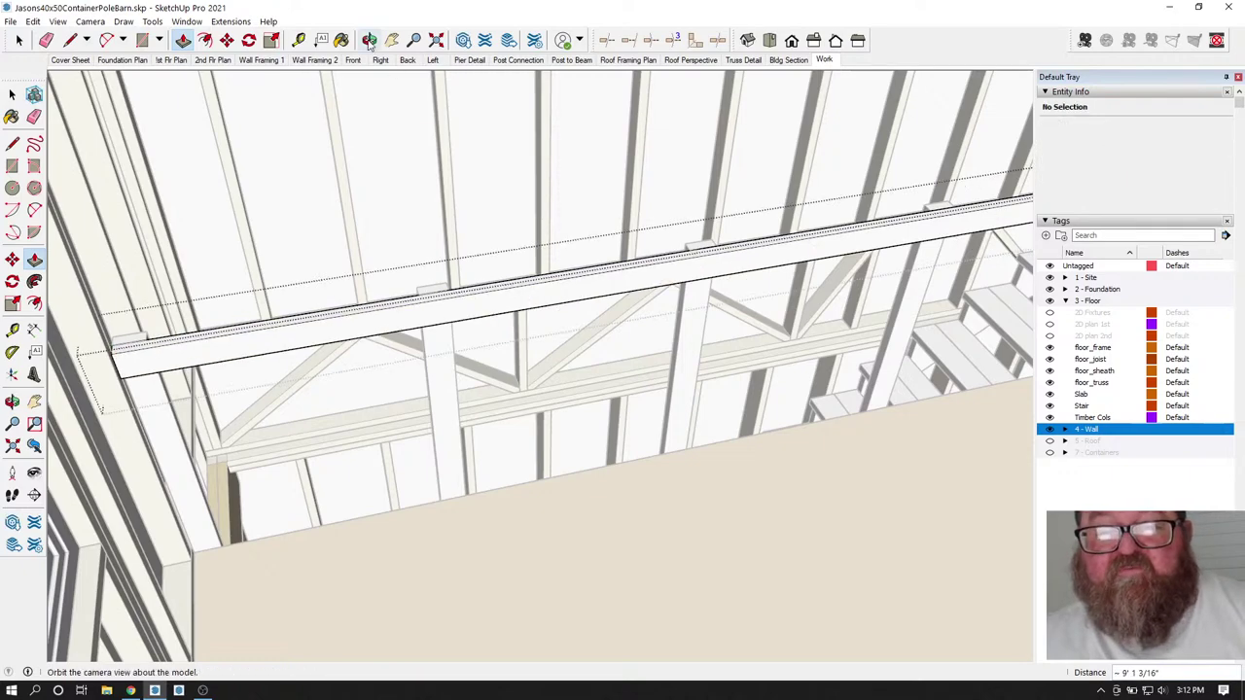
{"action": "left_click_drag", "start_coordinate": [593, 420], "coordinate": [675, 550]}
{"action": "left_click", "coordinate": [19, 39]}
{"action": "scroll", "coordinate": [307, 380], "scroll_direction": "up", "scroll_amount": 4}
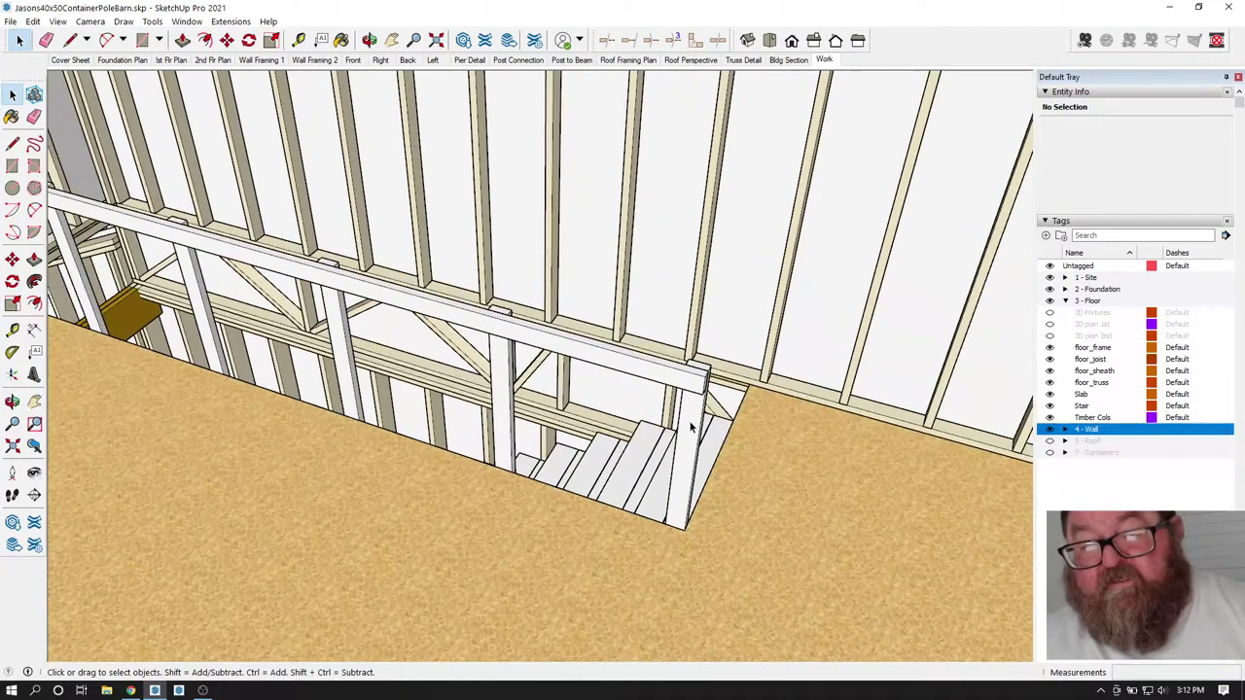
{"action": "left_click", "coordinate": [705, 391]}
{"action": "scroll", "coordinate": [703, 459], "scroll_direction": "up", "scroll_amount": 3}
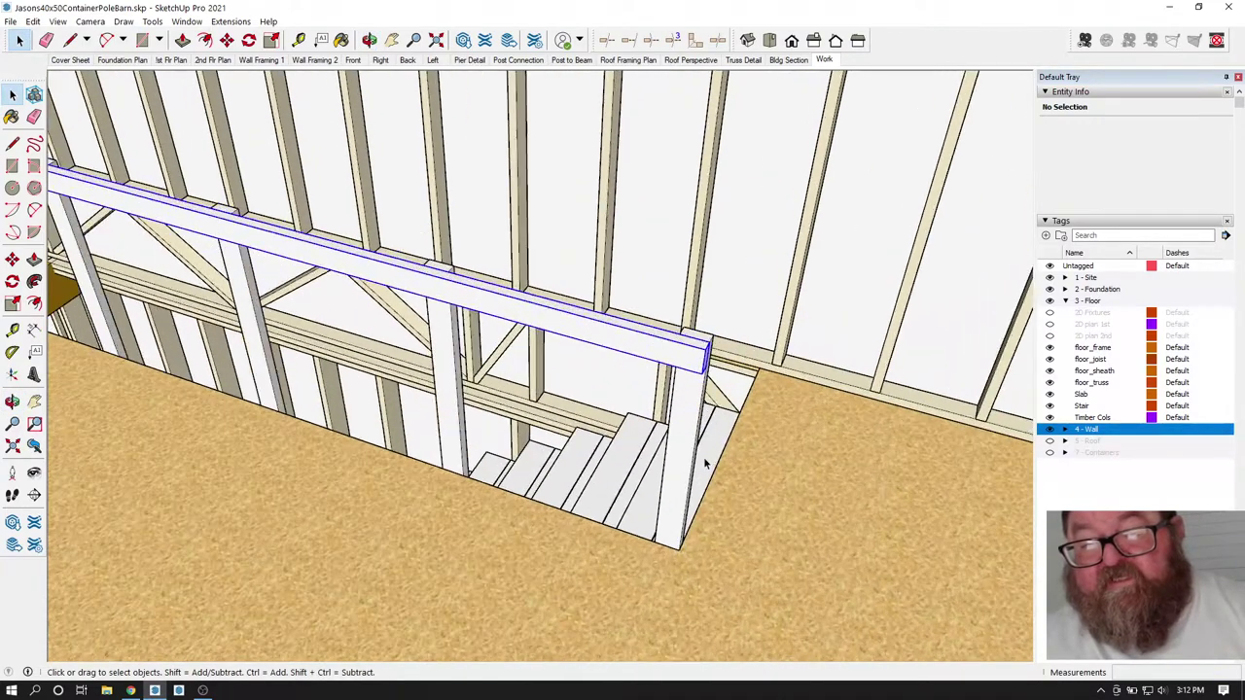
{"action": "left_click", "coordinate": [227, 40]}
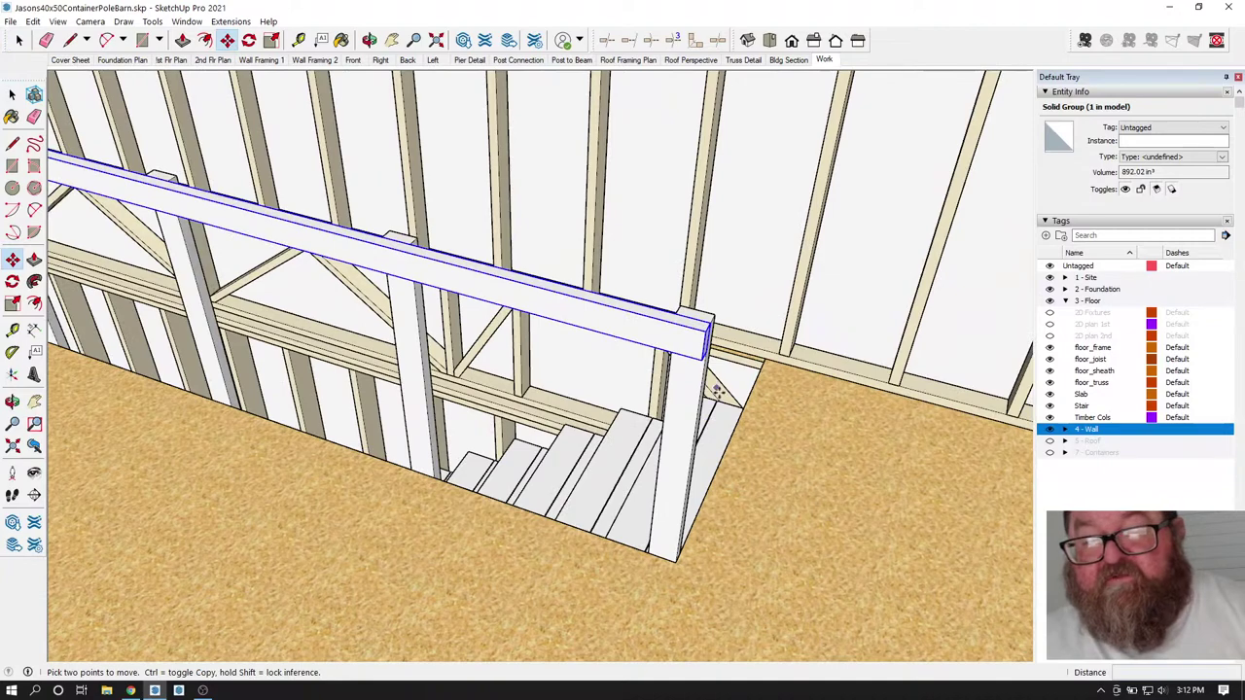
{"action": "scroll", "coordinate": [724, 402], "scroll_direction": "up", "scroll_amount": 2}
{"action": "scroll", "coordinate": [337, 319], "scroll_direction": "down", "scroll_amount": 2}
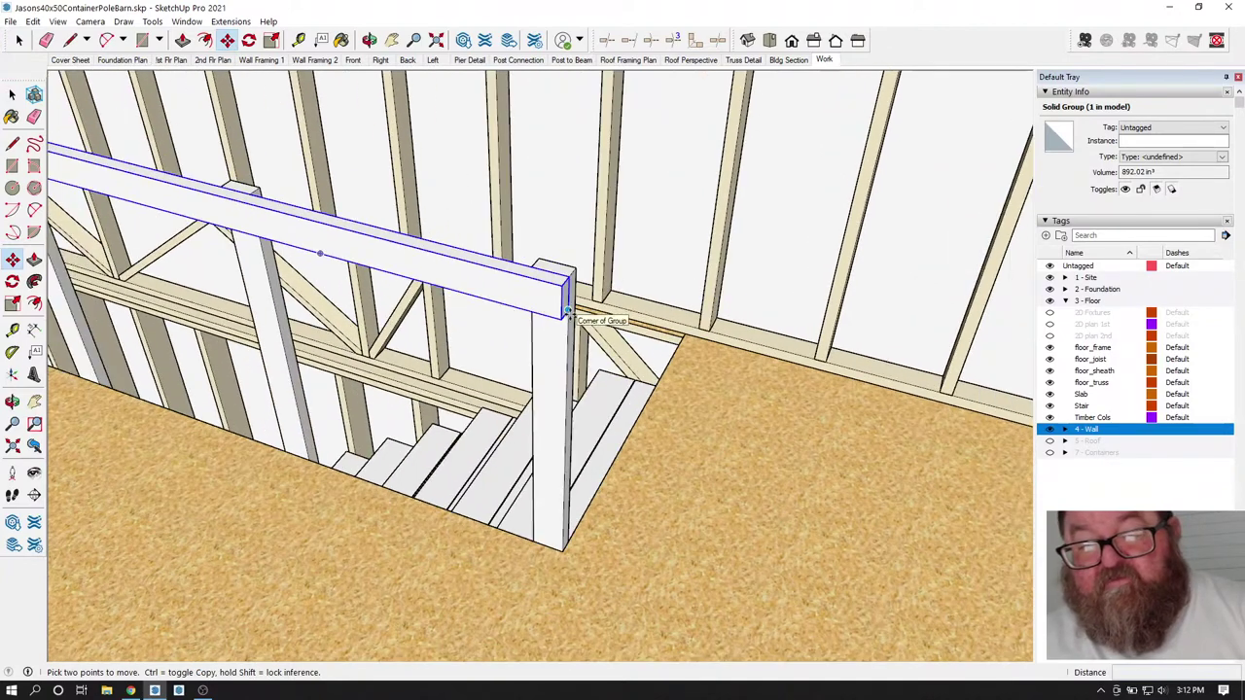
{"action": "left_click", "coordinate": [566, 312]}
{"action": "key", "text": "ctrl"}
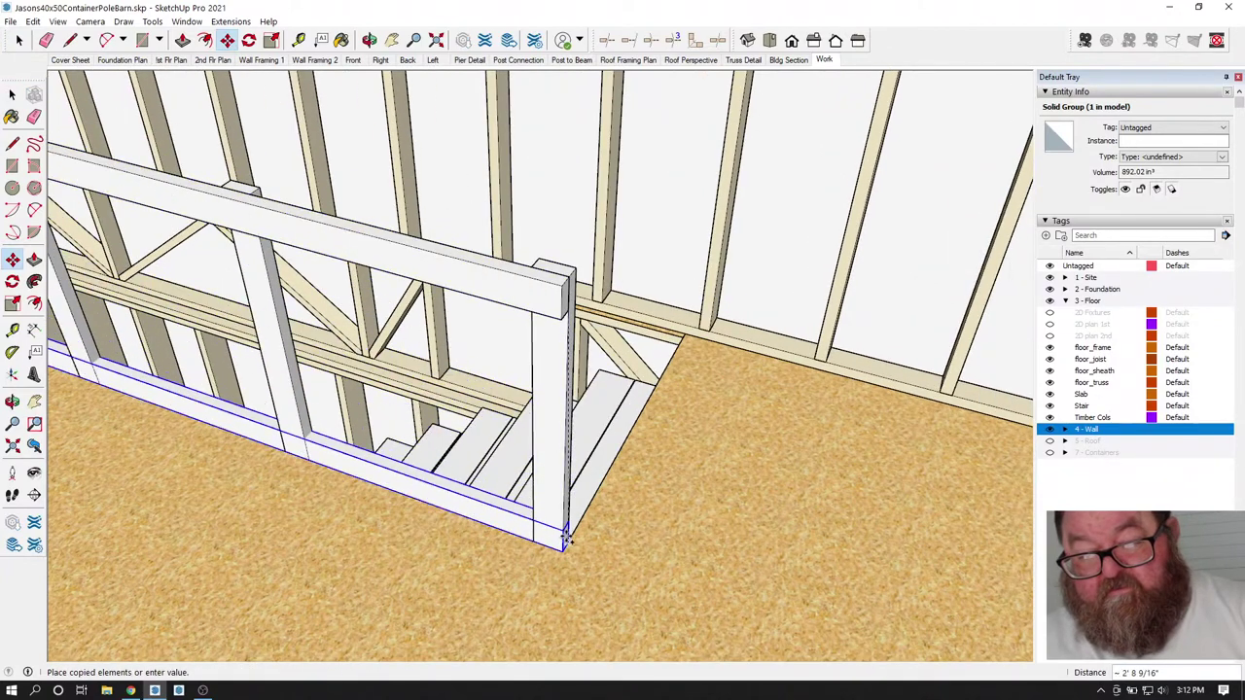
{"action": "left_click", "coordinate": [559, 529]}
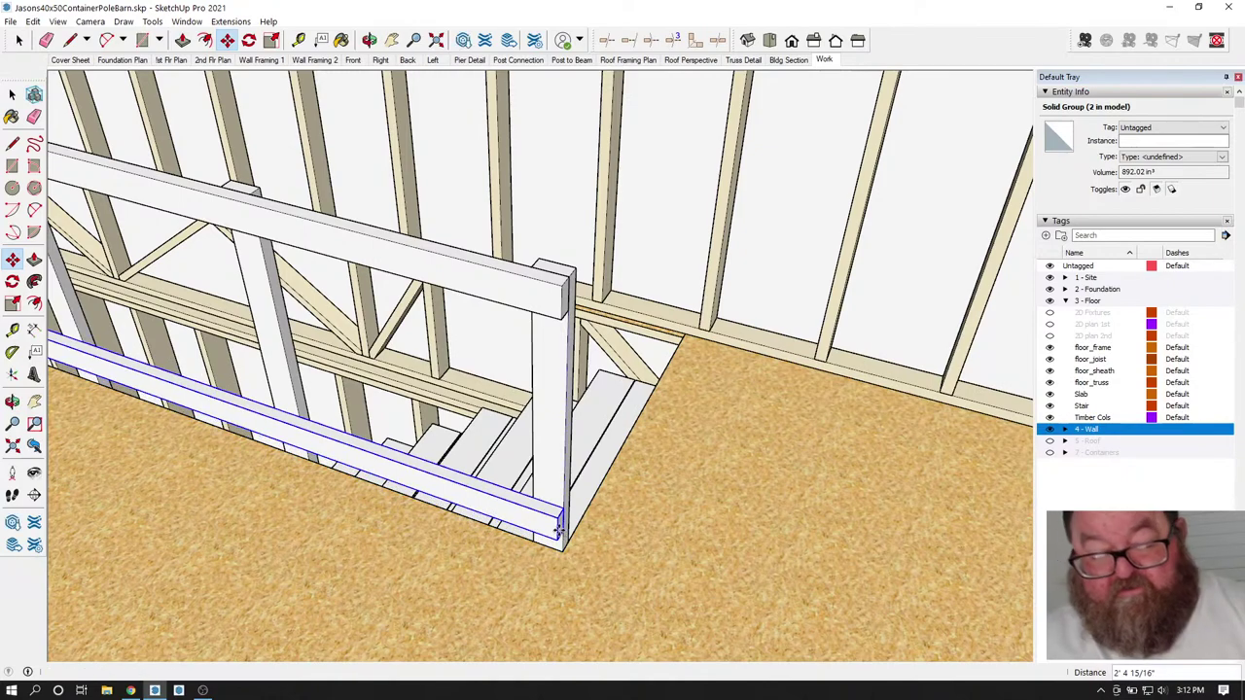
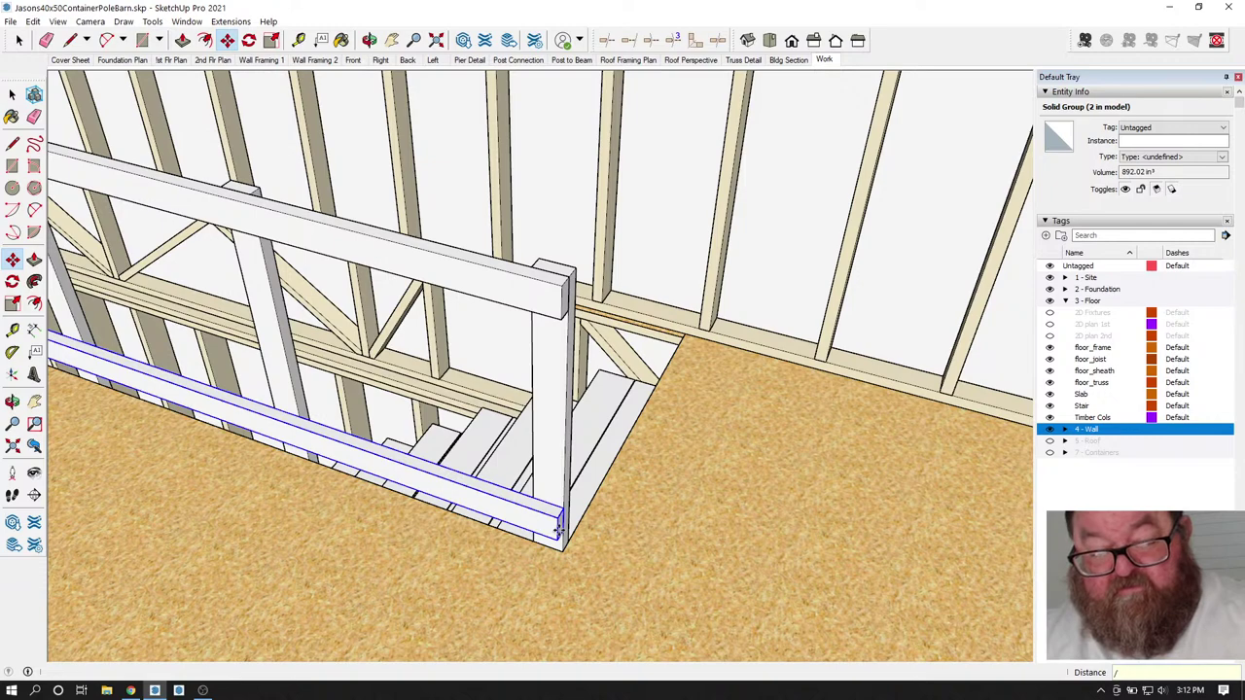
- Try filling the height between the top and bottom rails with copies at one-third spacing, and undo the rail copies
{"action": "key", "text": "Return"}
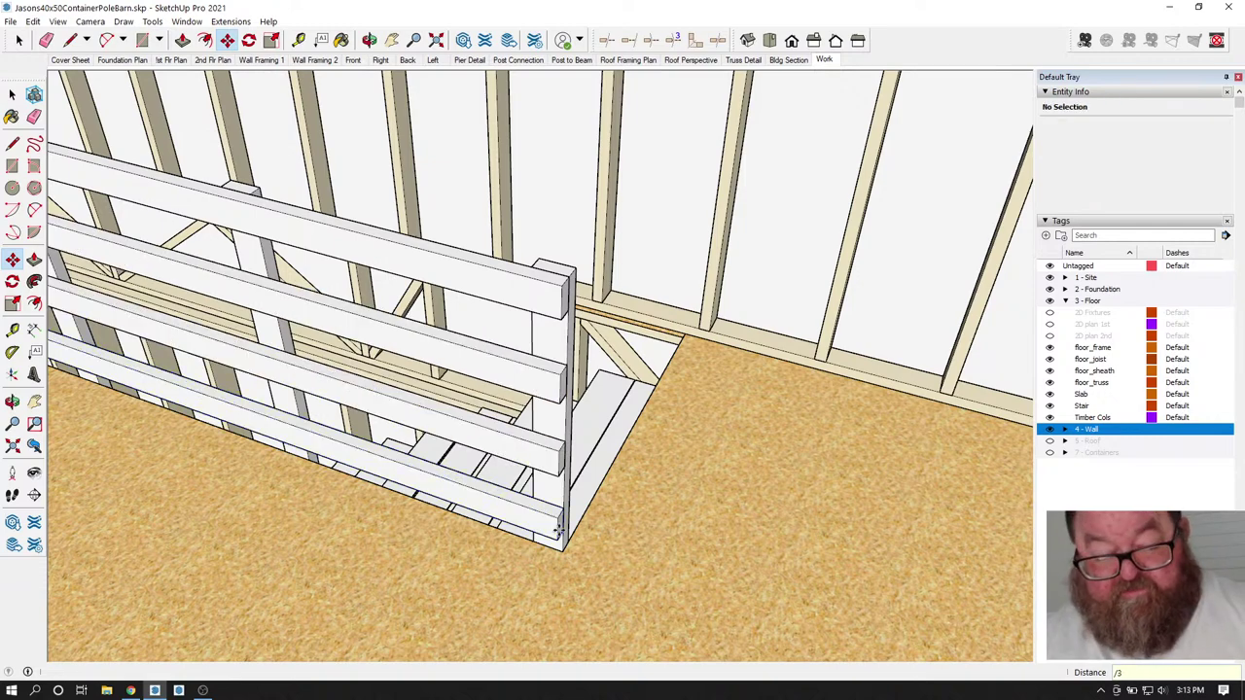
{"action": "key", "text": "ctrl+z"}
{"action": "left_click", "coordinate": [15, 42]}
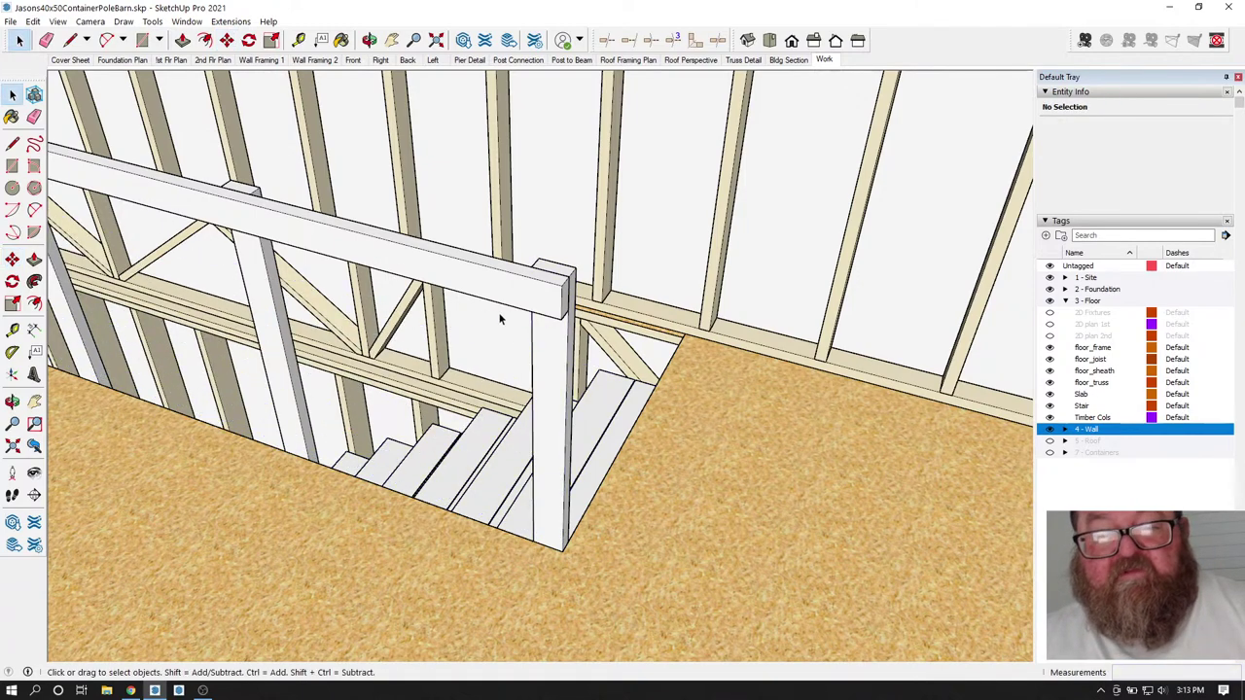
- Copy the top rail about 2' 4 11/16" straight down to near the floor and divide the gap by 2 to add a mid rail
{"action": "left_click", "coordinate": [547, 292]}
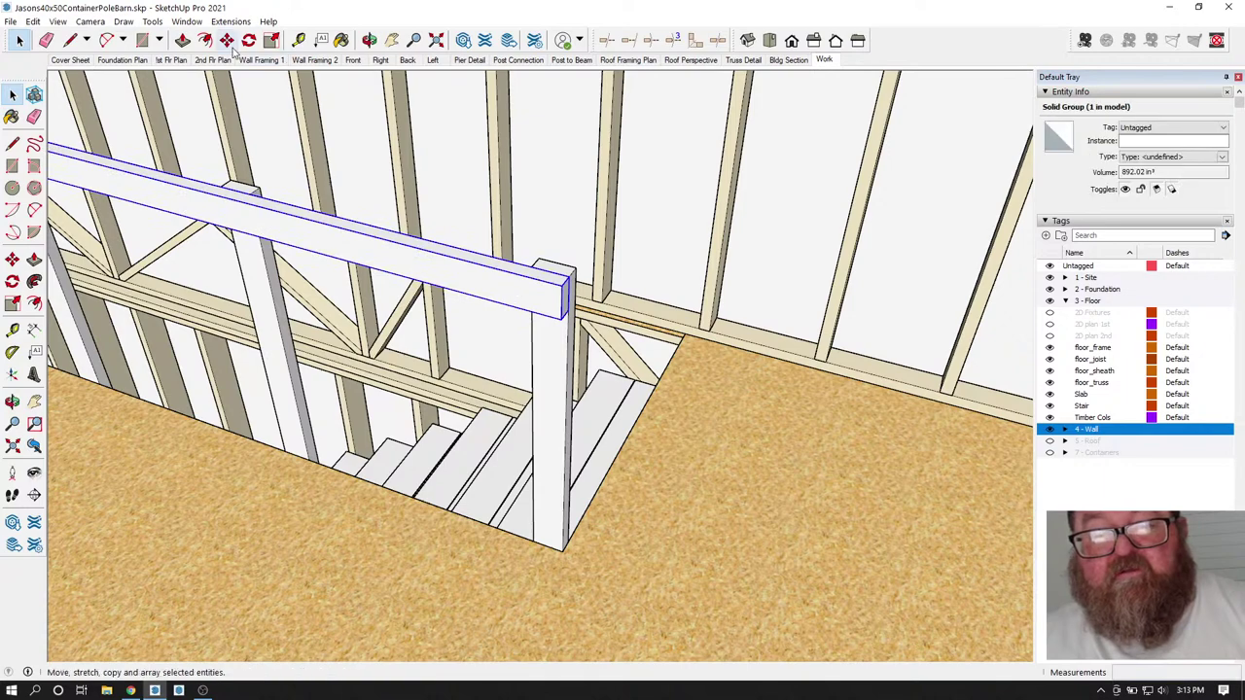
{"action": "left_click", "coordinate": [227, 41]}
{"action": "left_click", "coordinate": [566, 309]}
{"action": "key", "text": "ctrl"}
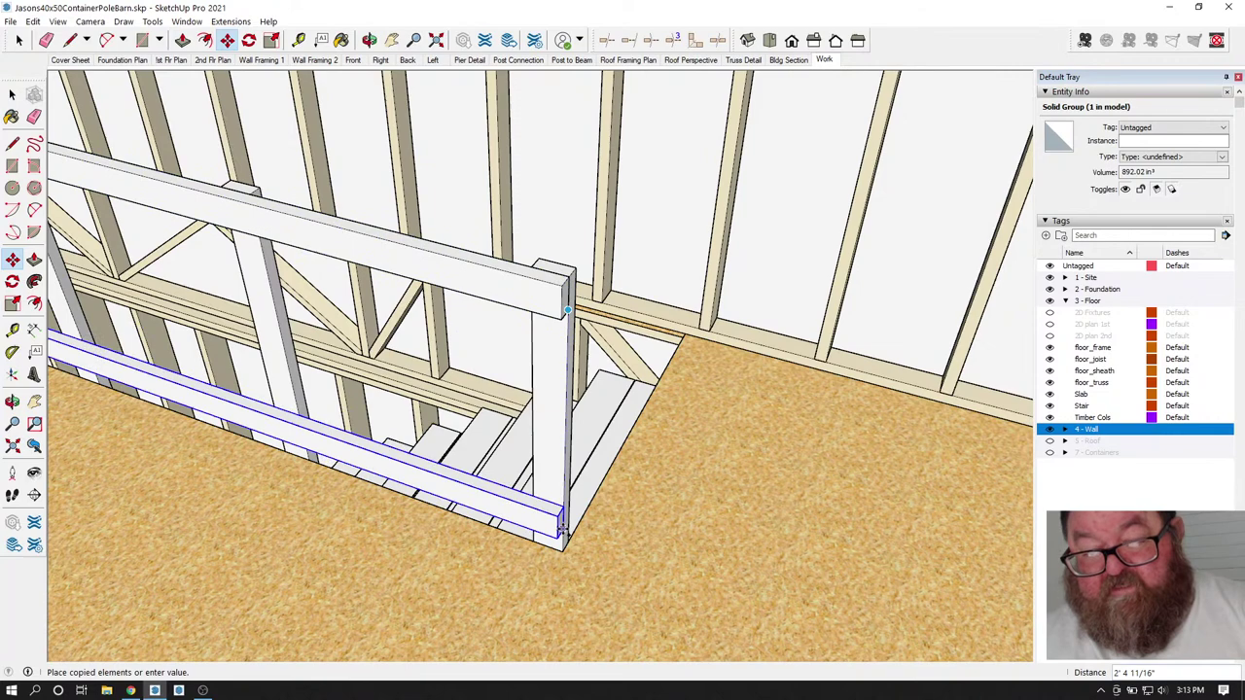
{"action": "left_click", "coordinate": [562, 526]}
{"action": "type", "text": "/2"}
{"action": "key", "text": "Return"}
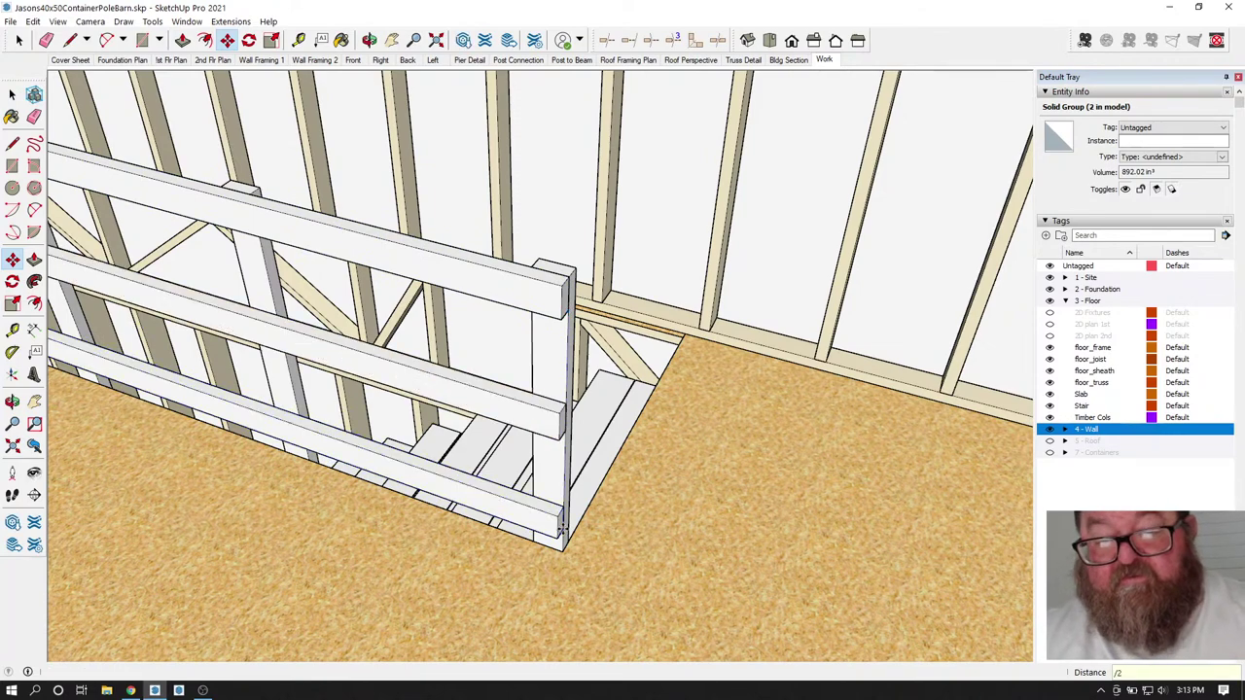
{"action": "key", "text": "ctrl+t"}
- Examine the three-rail railing along the stair opening from above and from the stair side
{"action": "scroll", "coordinate": [777, 520], "scroll_direction": "down", "scroll_amount": 2}
{"action": "middle_click_drag", "start_coordinate": [777, 520], "coordinate": [559, 442]}
{"action": "left_click", "coordinate": [368, 40]}
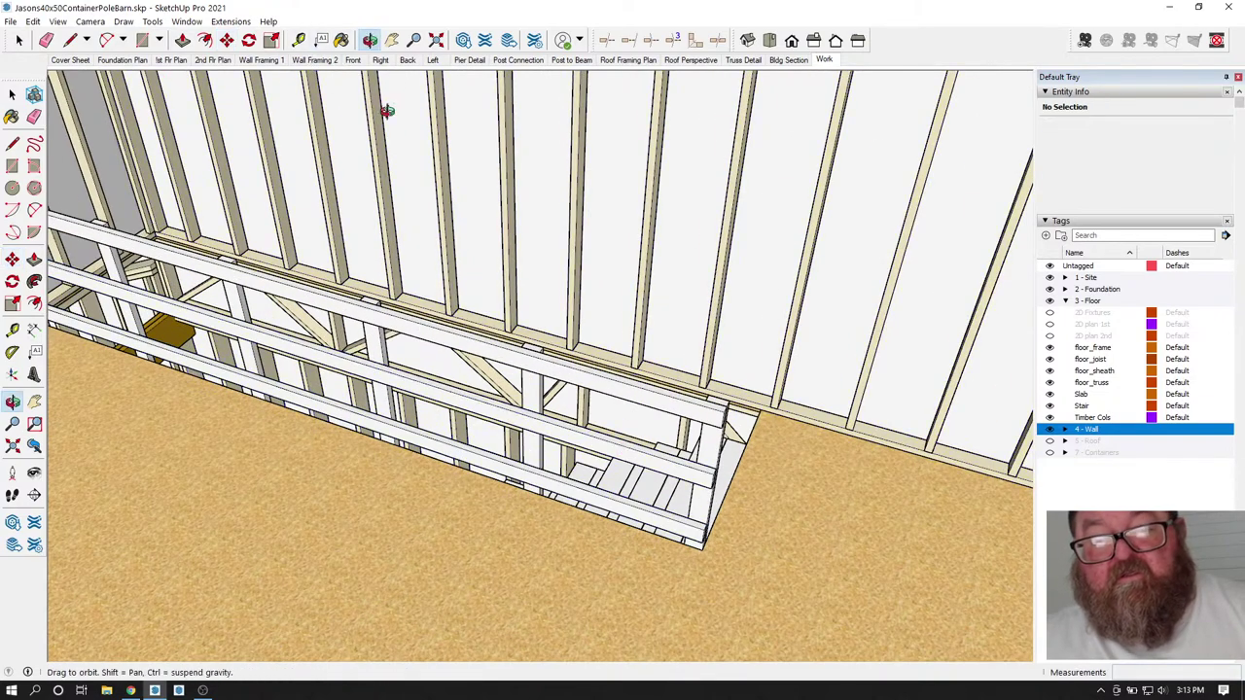
{"action": "left_click_drag", "start_coordinate": [417, 208], "coordinate": [387, 457]}
{"action": "left_click_drag", "start_coordinate": [316, 492], "coordinate": [666, 350]}
{"action": "scroll", "coordinate": [666, 350], "scroll_direction": "up", "scroll_amount": 6}
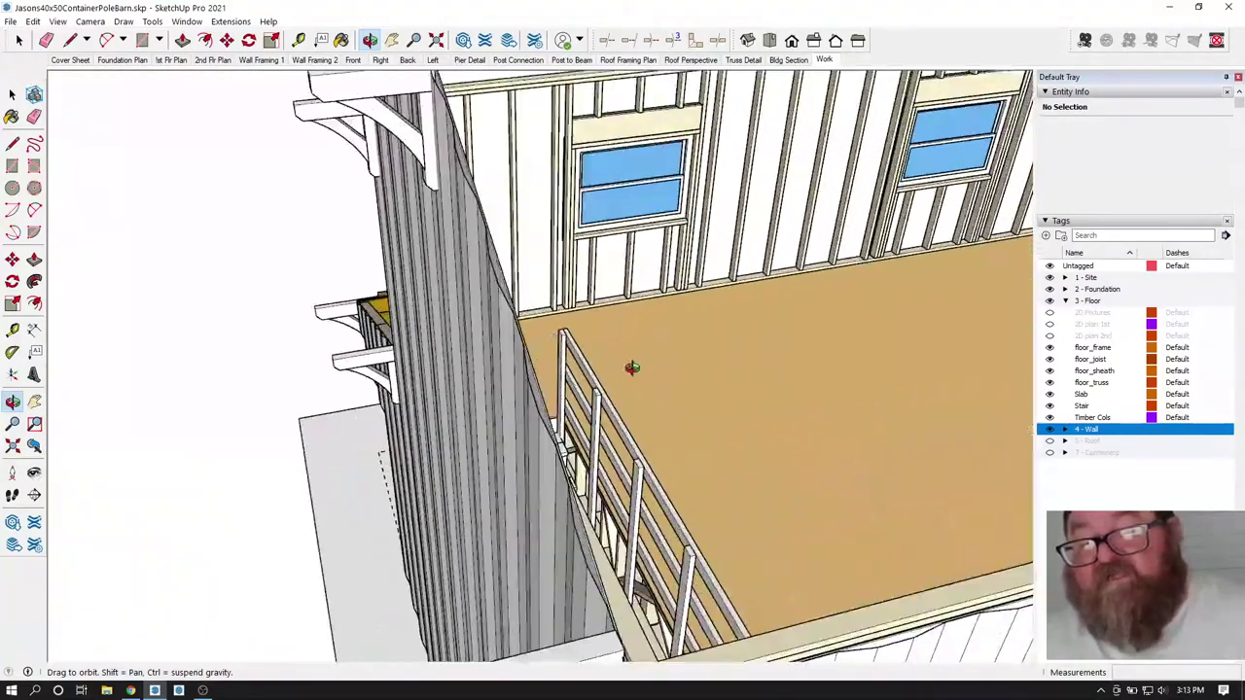
{"action": "scroll", "coordinate": [579, 392], "scroll_direction": "down", "scroll_amount": 8}
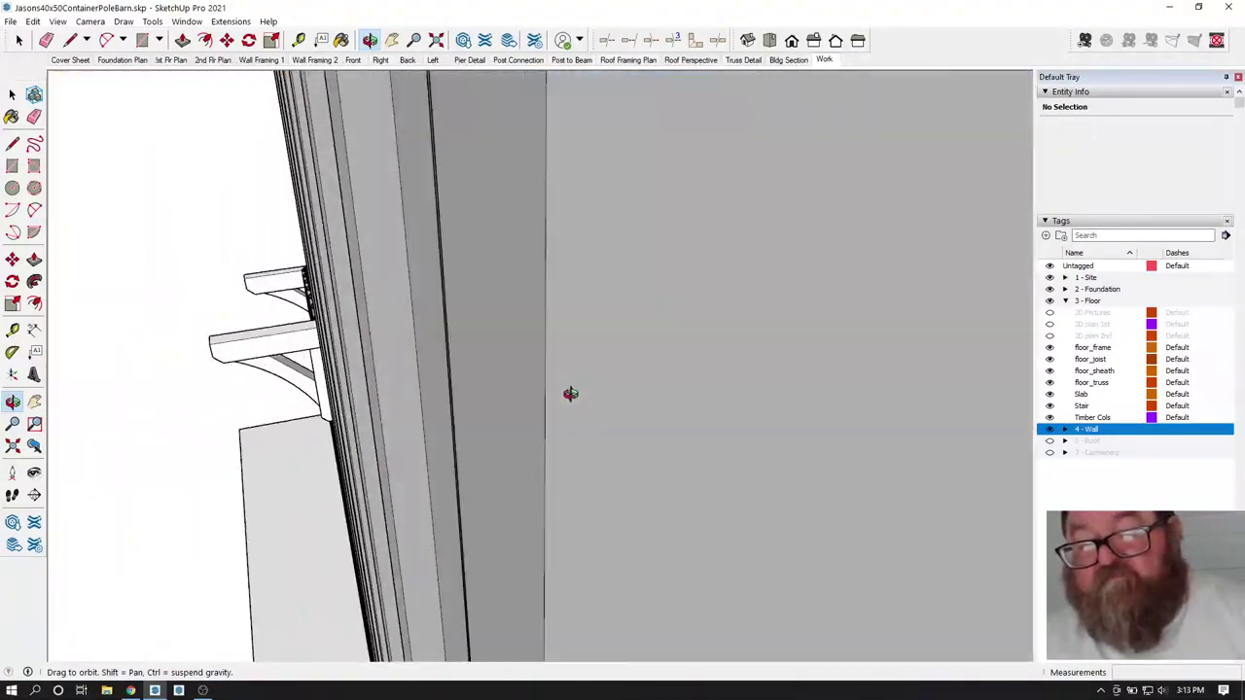
{"action": "scroll", "coordinate": [408, 447], "scroll_direction": "up", "scroll_amount": 8}
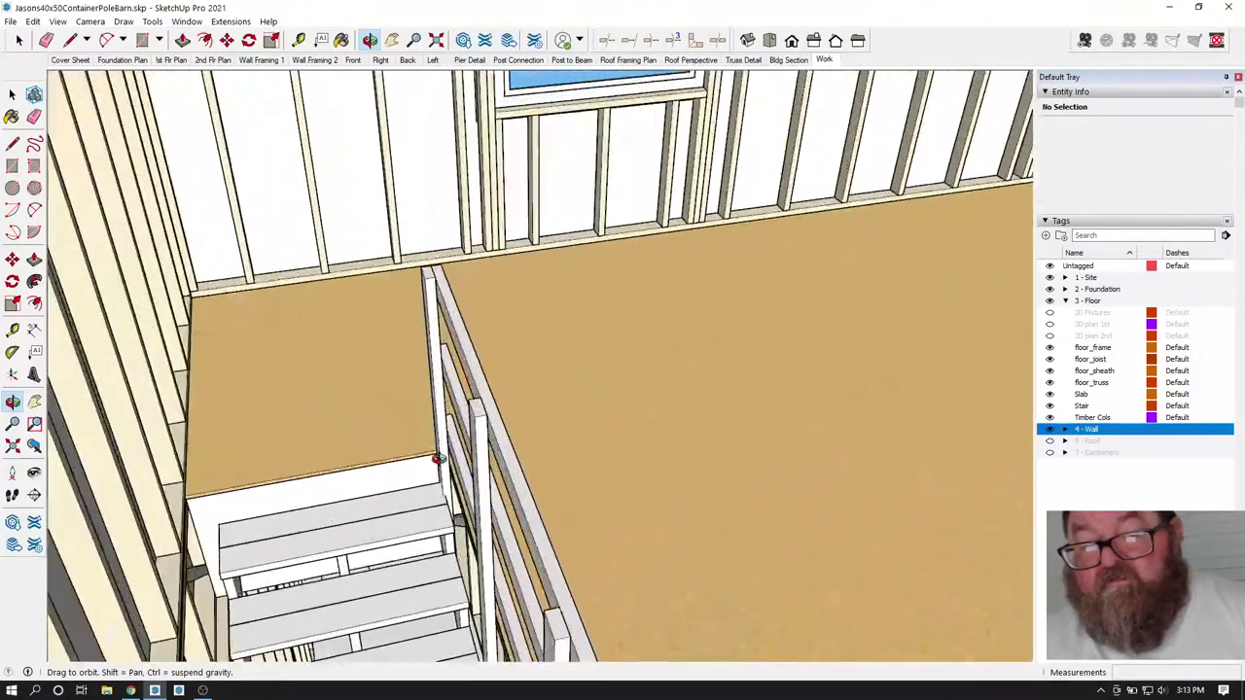
{"action": "left_click", "coordinate": [18, 40]}
{"action": "scroll", "coordinate": [465, 231], "scroll_direction": "down", "scroll_amount": 3}
{"action": "scroll", "coordinate": [322, 200], "scroll_direction": "down", "scroll_amount": 5}
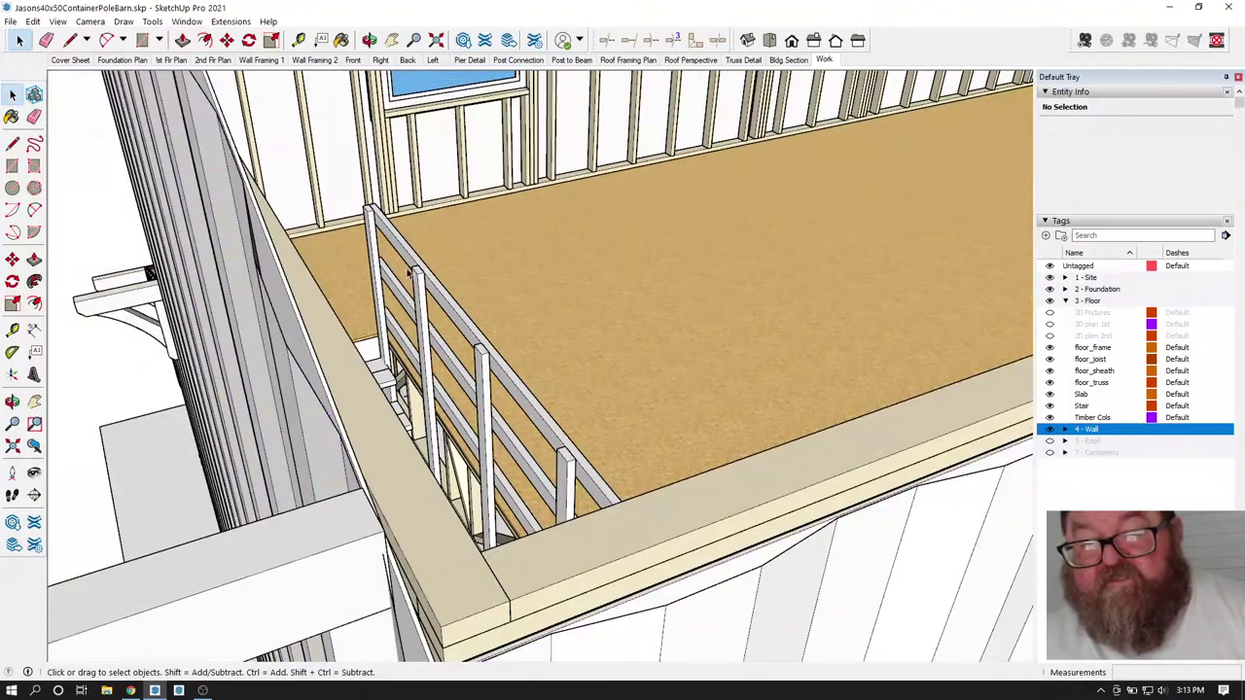
{"action": "scroll", "coordinate": [416, 283], "scroll_direction": "up", "scroll_amount": 5}
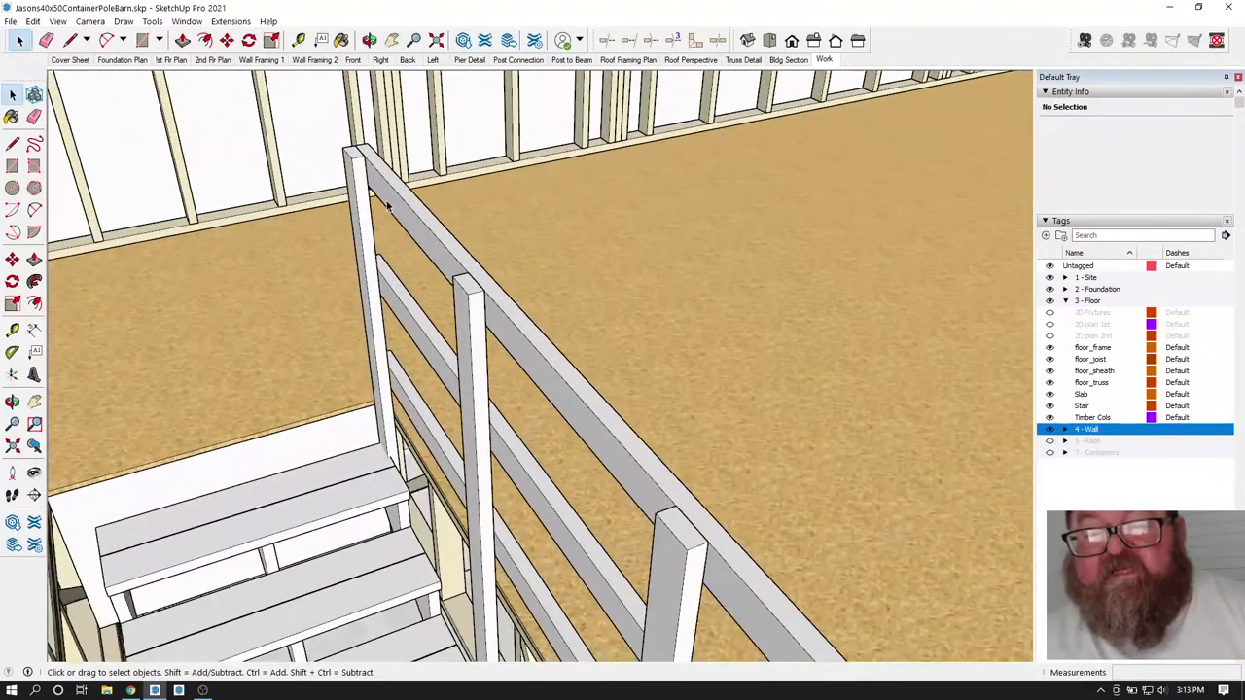
- Hide the 4 - Wall tag and copy the railing's top rail straight down to the level of the top stair tread
{"action": "left_click", "coordinate": [386, 205]}
{"action": "scroll", "coordinate": [673, 394], "scroll_direction": "down", "scroll_amount": 2}
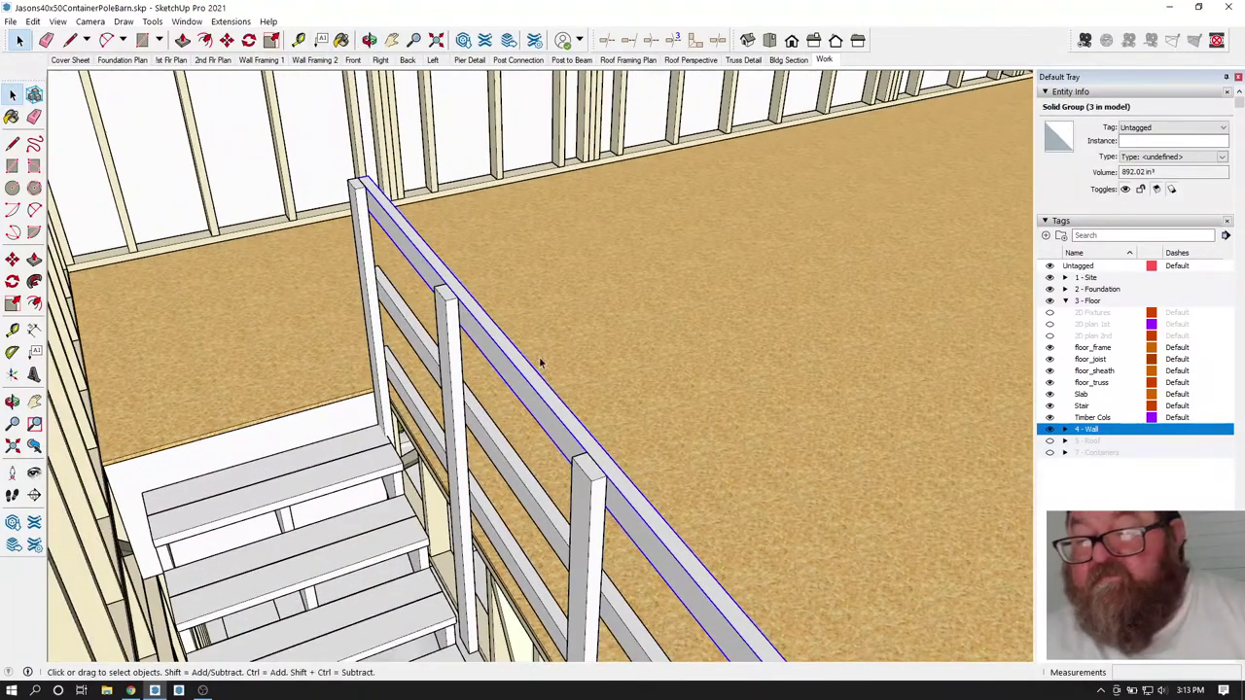
{"action": "left_click", "coordinate": [1049, 429]}
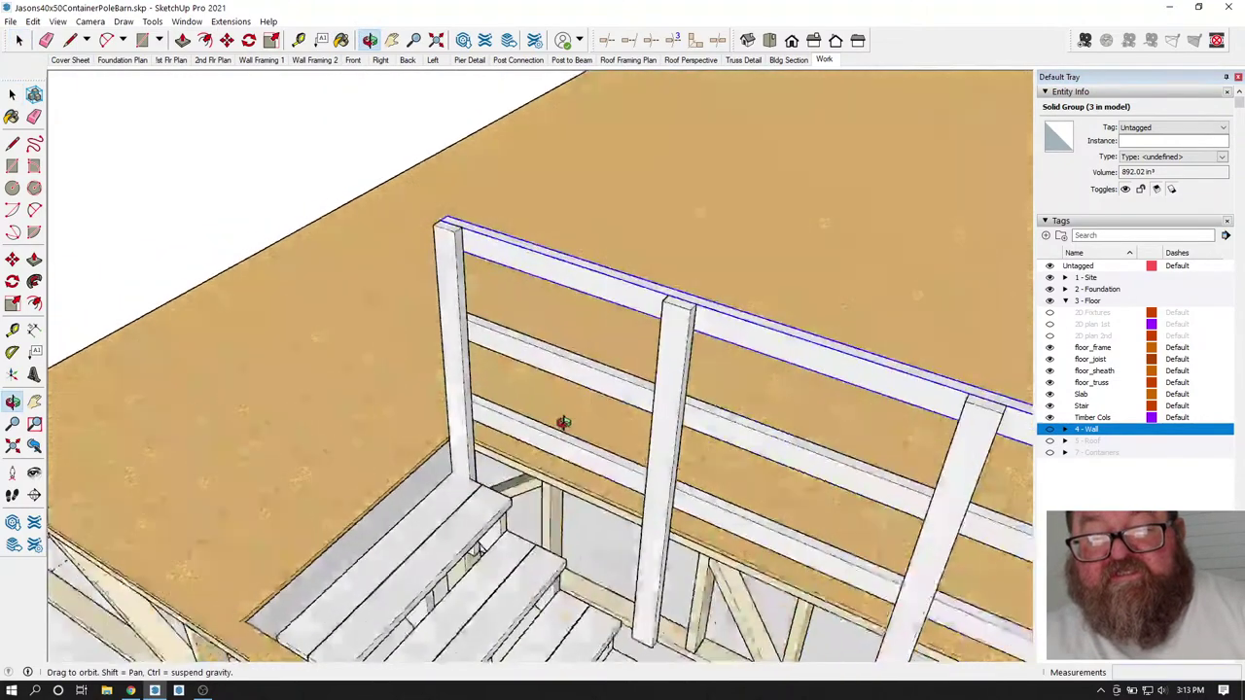
{"action": "scroll", "coordinate": [336, 372], "scroll_direction": "down", "scroll_amount": 3}
{"action": "middle_click_drag", "start_coordinate": [336, 372], "coordinate": [516, 469]}
{"action": "scroll", "coordinate": [481, 365], "scroll_direction": "up", "scroll_amount": 4}
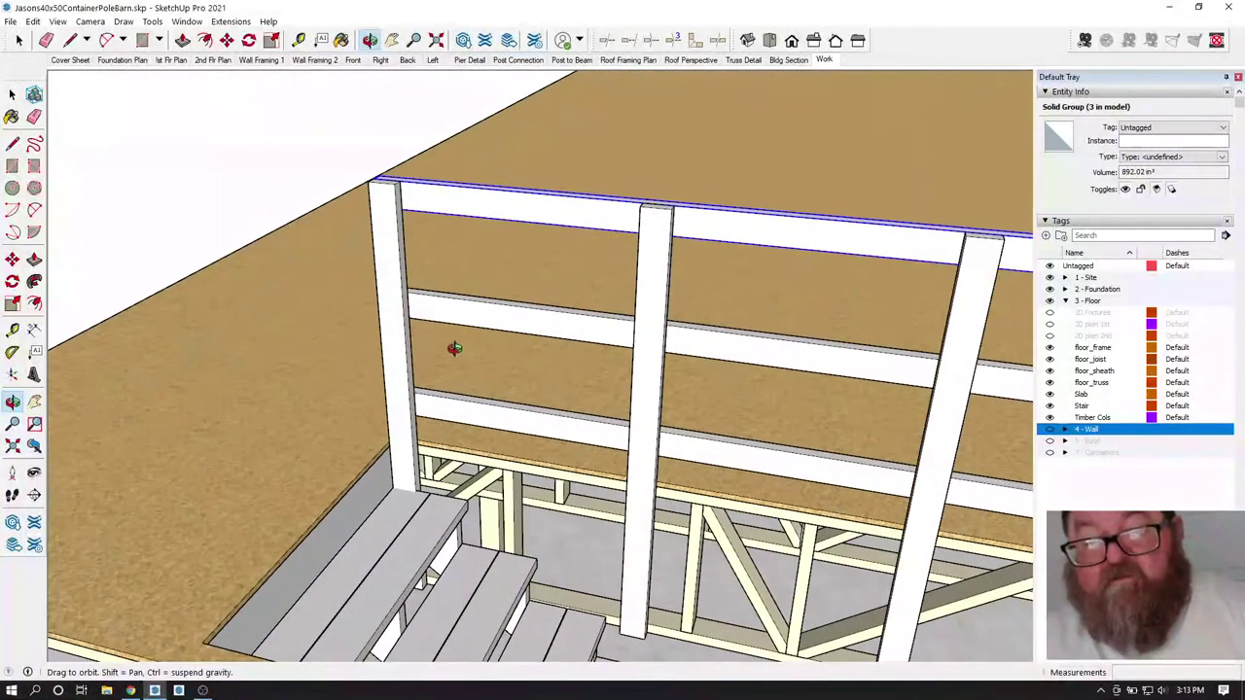
{"action": "left_click", "coordinate": [226, 41]}
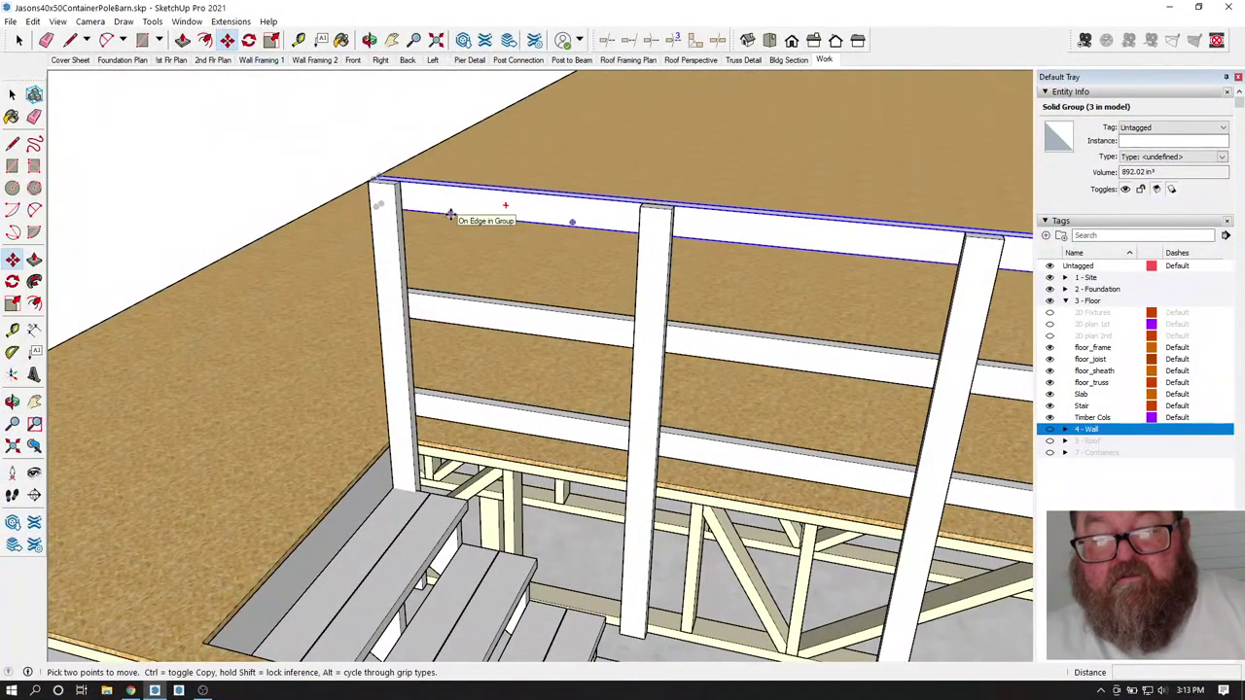
{"action": "left_click", "coordinate": [450, 214]}
{"action": "key", "text": "ctrl"}
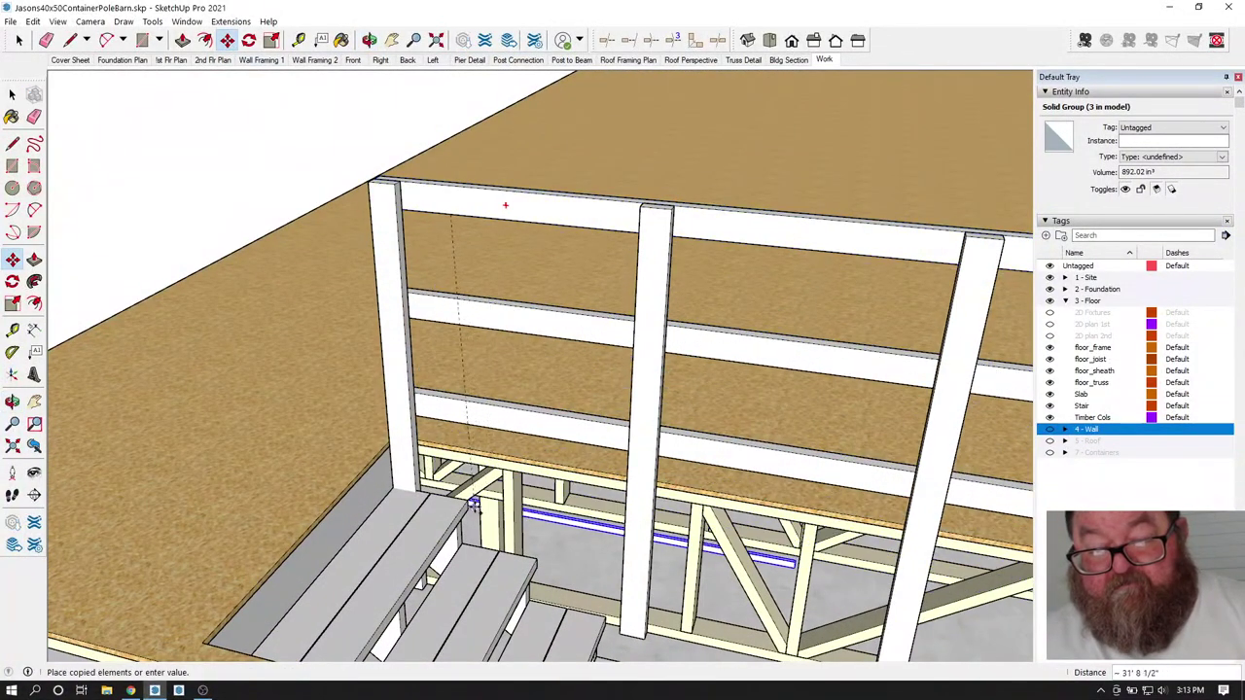
{"action": "left_click", "coordinate": [467, 501]}
{"action": "scroll", "coordinate": [428, 508], "scroll_direction": "up", "scroll_amount": 2}
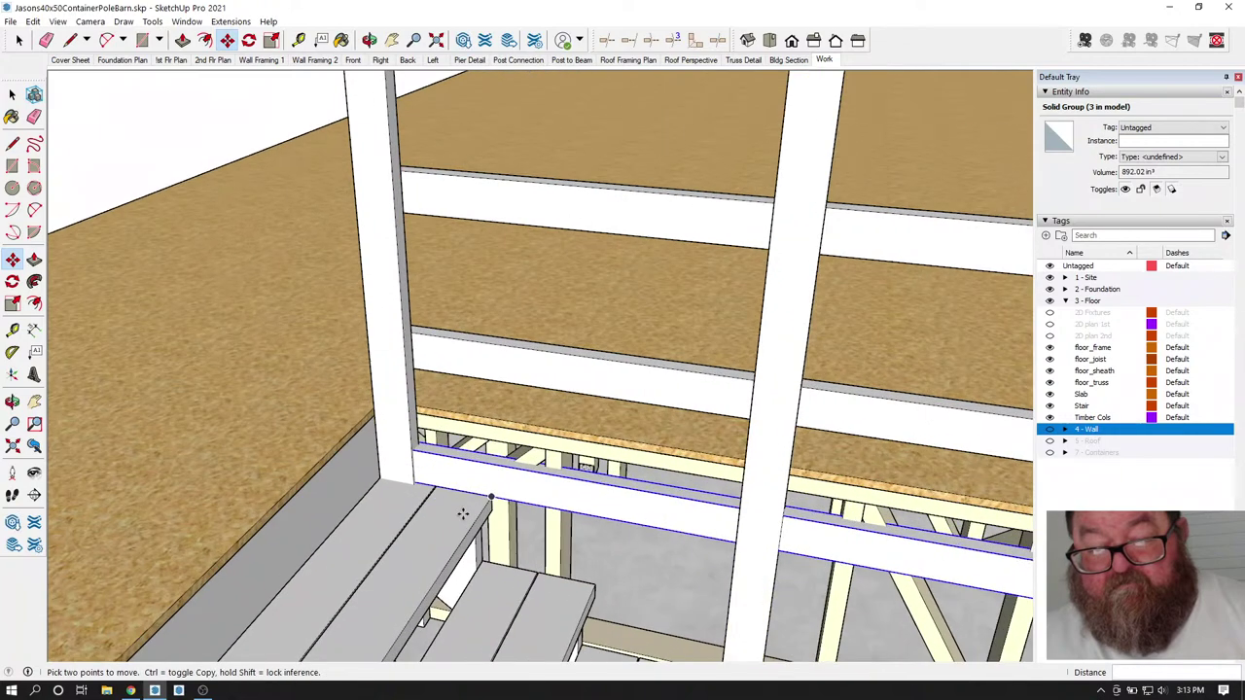
- Move the copied rail along its length so that its lower end corner sits on the top tread's front corner
{"action": "scroll", "coordinate": [462, 514], "scroll_direction": "up", "scroll_amount": 3}
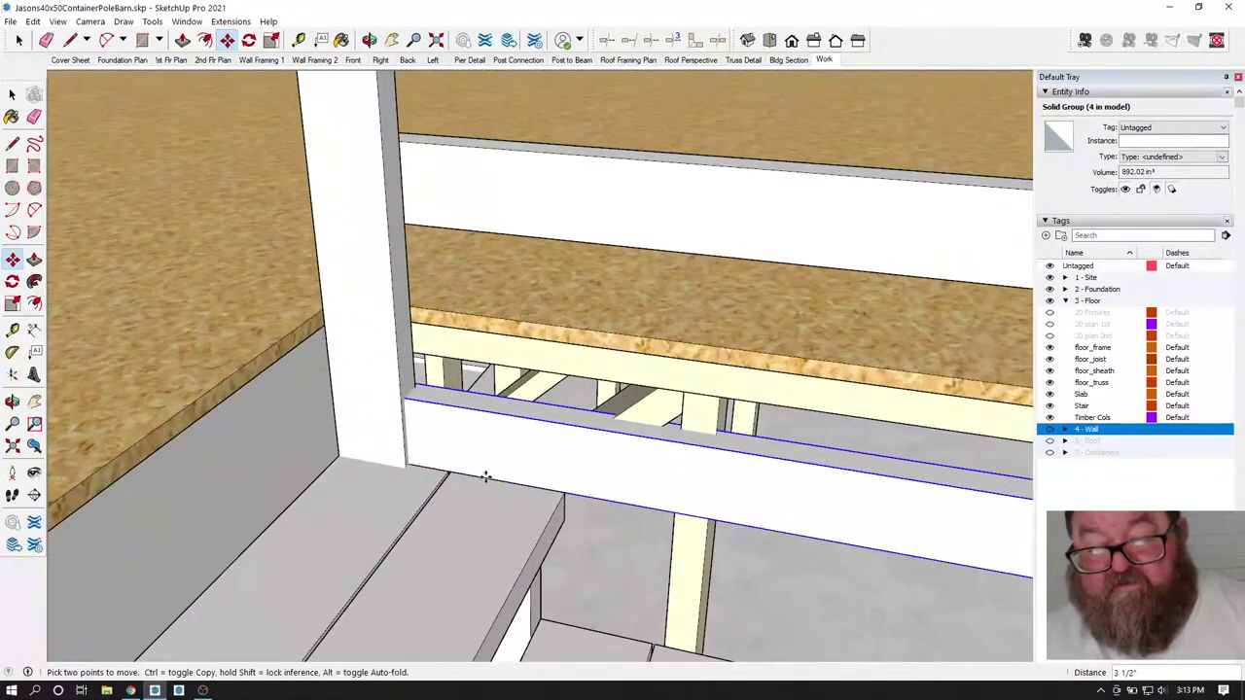
{"action": "left_click", "coordinate": [508, 477]}
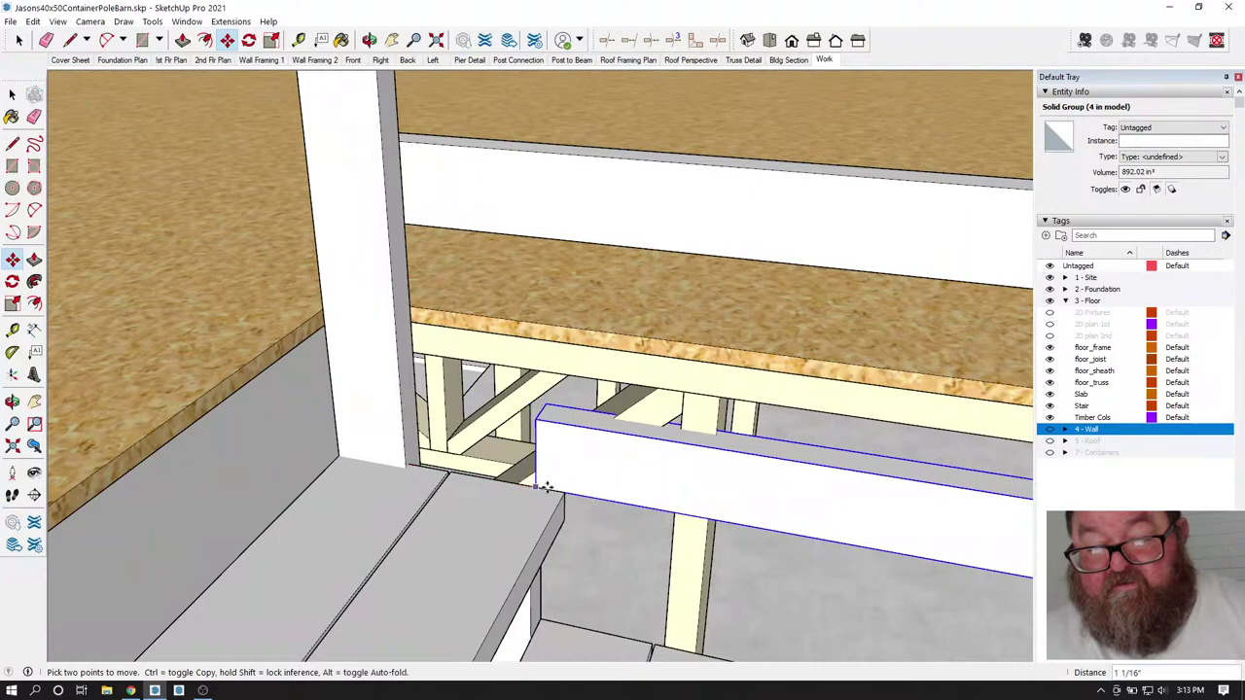
{"action": "left_click", "coordinate": [561, 491]}
{"action": "scroll", "coordinate": [518, 434], "scroll_direction": "down", "scroll_amount": 4}
{"action": "scroll", "coordinate": [559, 524], "scroll_direction": "up", "scroll_amount": 3}
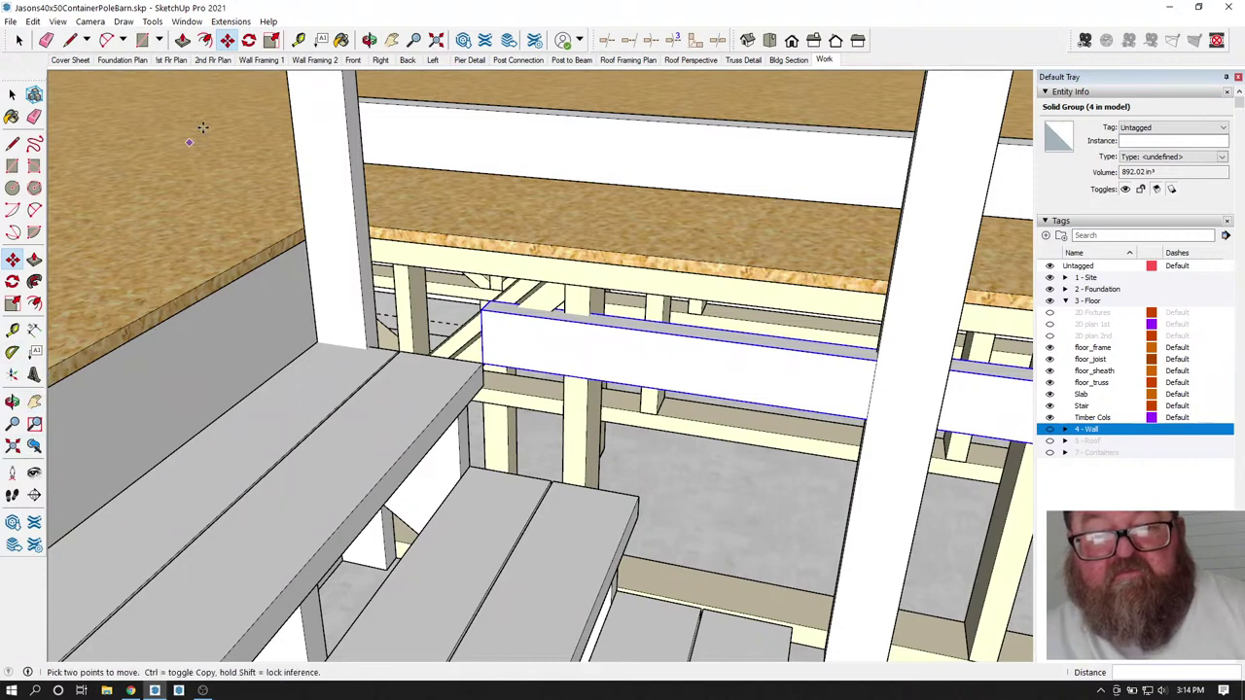
- Rotate the copied rail about 37.0 degrees downward around the top tread's front corner to meet the next tread's front corner
{"action": "left_click", "coordinate": [251, 43]}
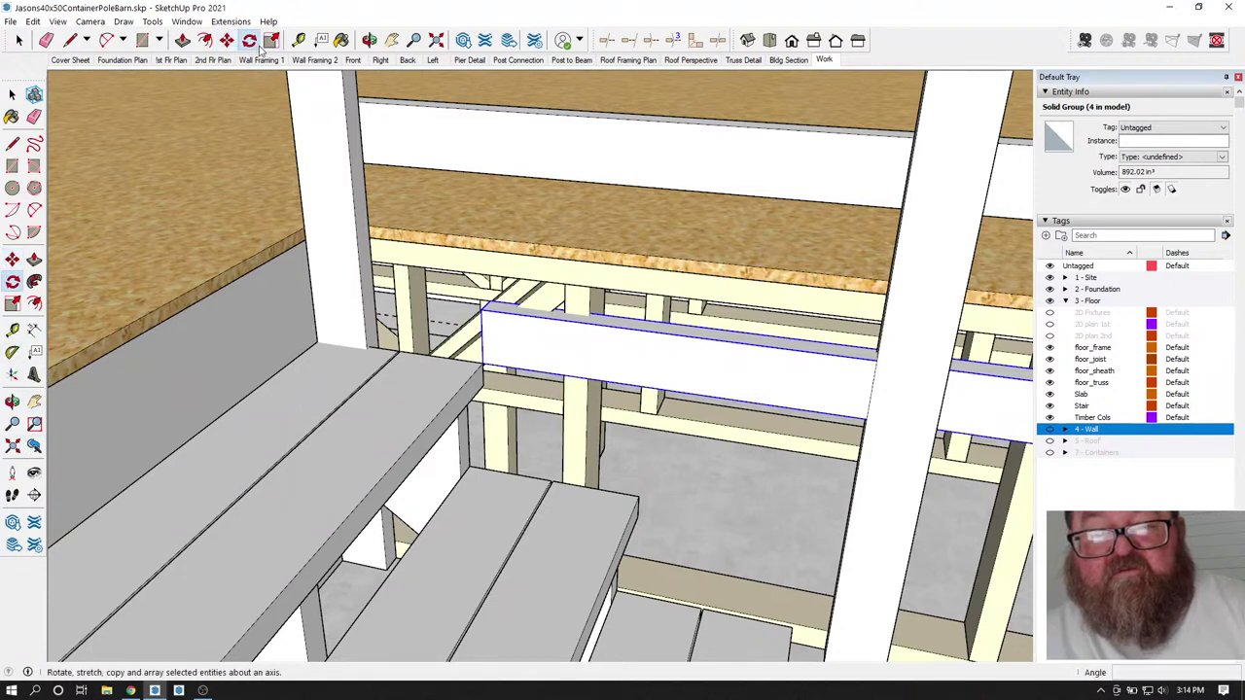
{"action": "left_click", "coordinate": [483, 364]}
{"action": "left_click", "coordinate": [670, 390]}
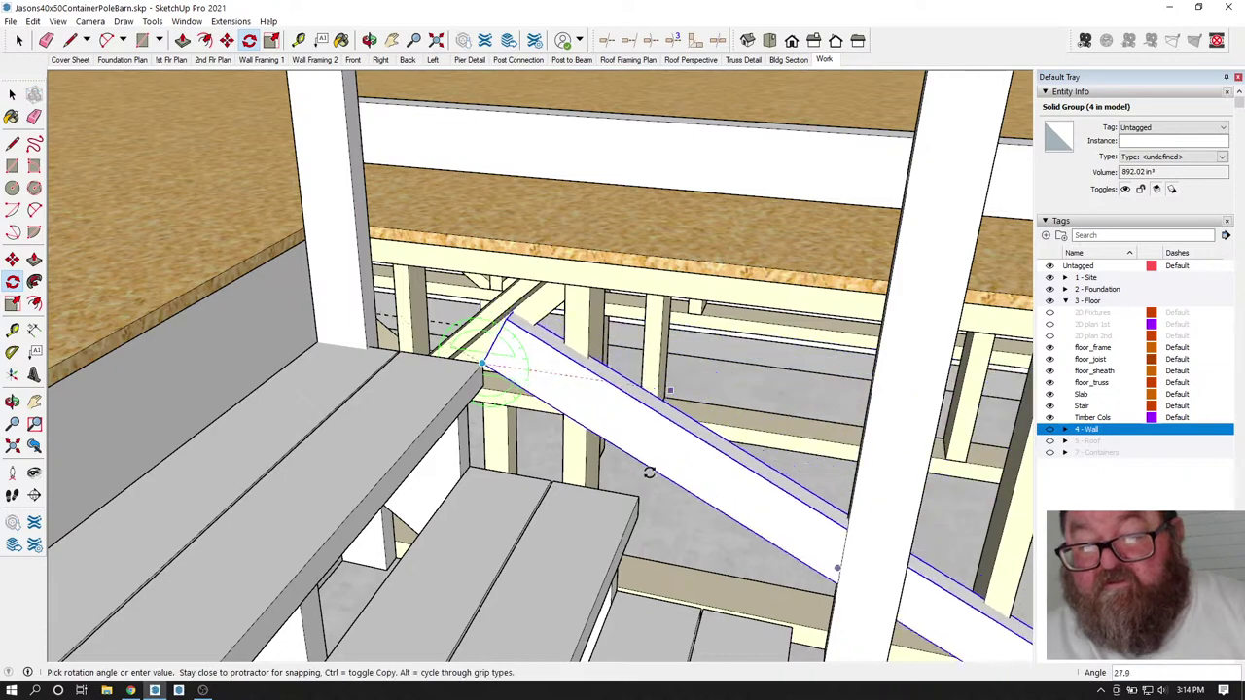
{"action": "left_click", "coordinate": [632, 493]}
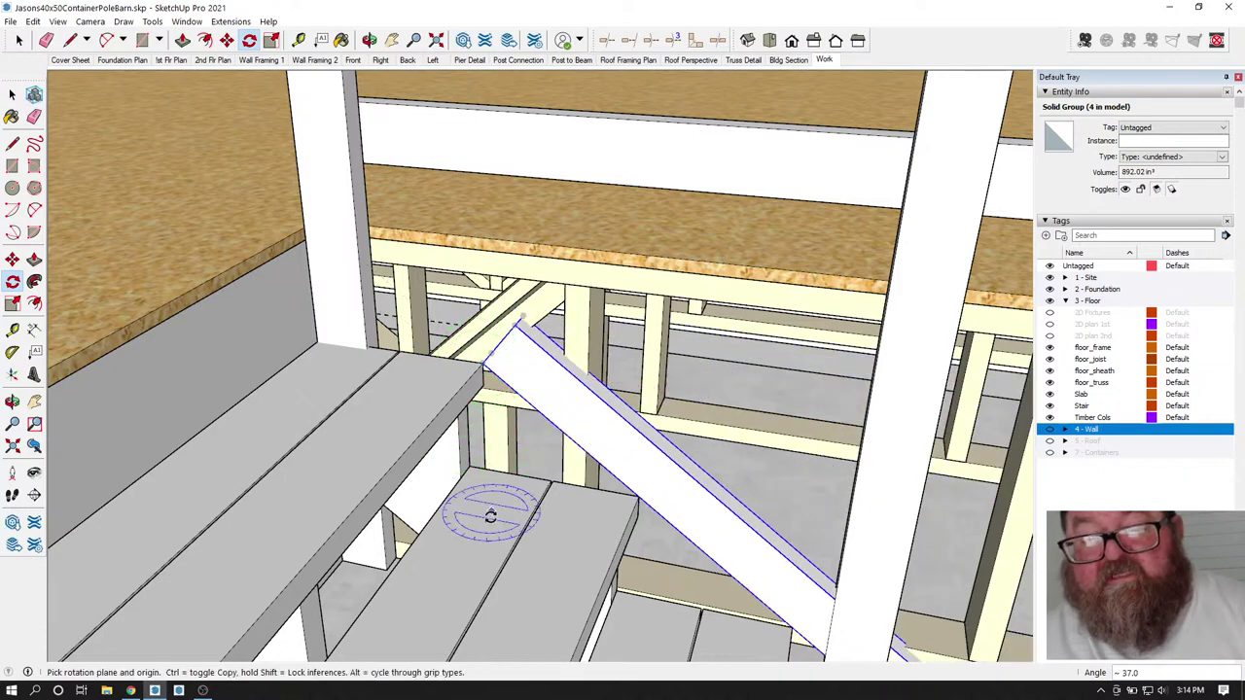
{"action": "middle_click_drag", "start_coordinate": [489, 516], "coordinate": [478, 428]}
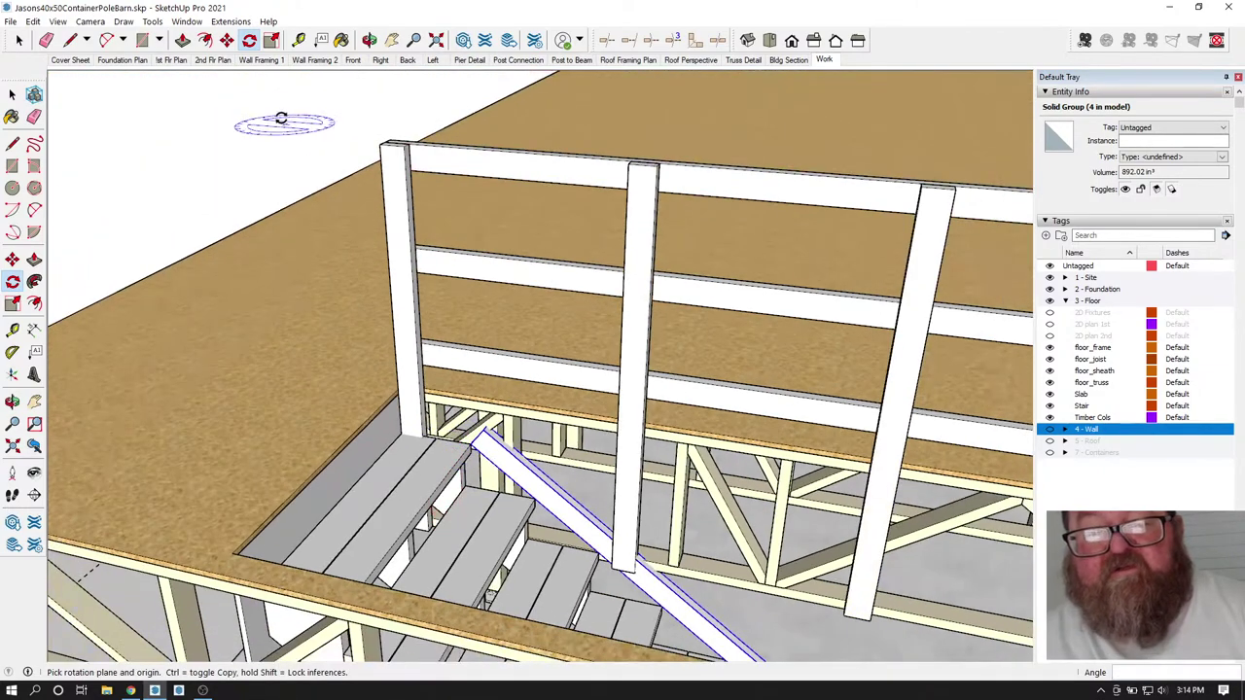
- Move the slanted rail up from the stair by its upper end corner to the top of the corner post
{"action": "left_click", "coordinate": [226, 40]}
{"action": "scroll", "coordinate": [562, 604], "scroll_direction": "up", "scroll_amount": 5}
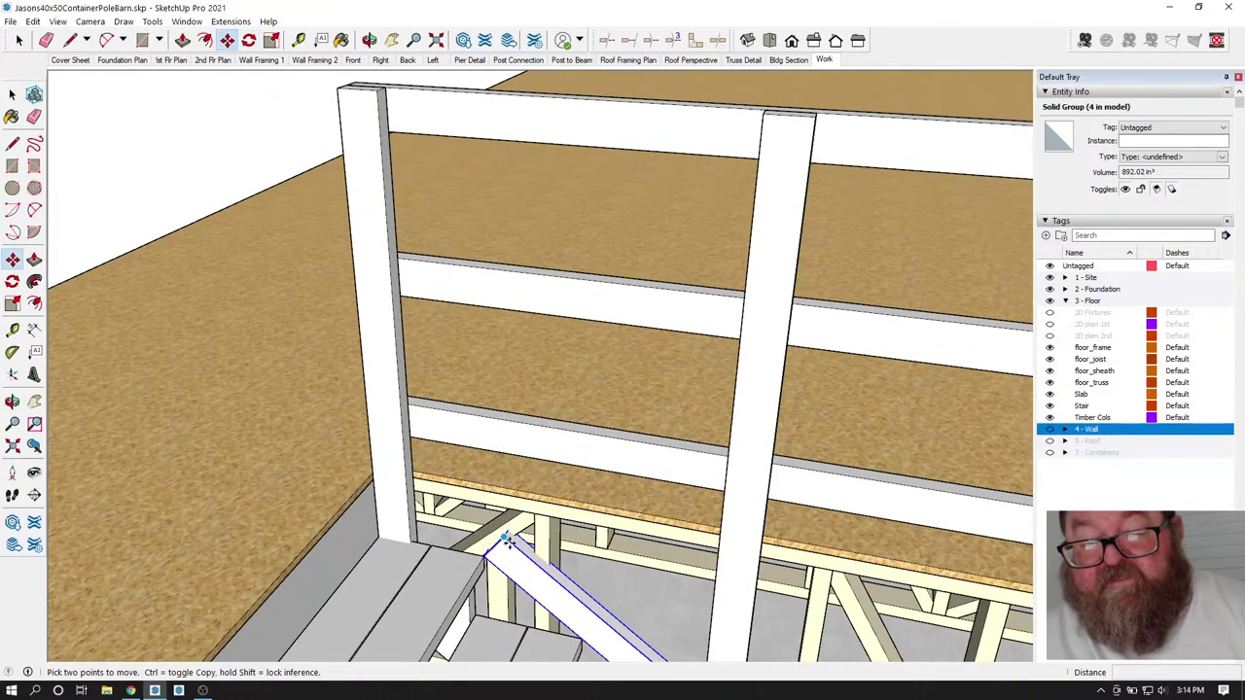
{"action": "left_click", "coordinate": [504, 537]}
{"action": "left_click", "coordinate": [357, 102]}
- Shift the slanted rail about 2 1/8" so that it lies against the post's stair-side face with its corner at the post's top corner
{"action": "scroll", "coordinate": [361, 81], "scroll_direction": "up", "scroll_amount": 1}
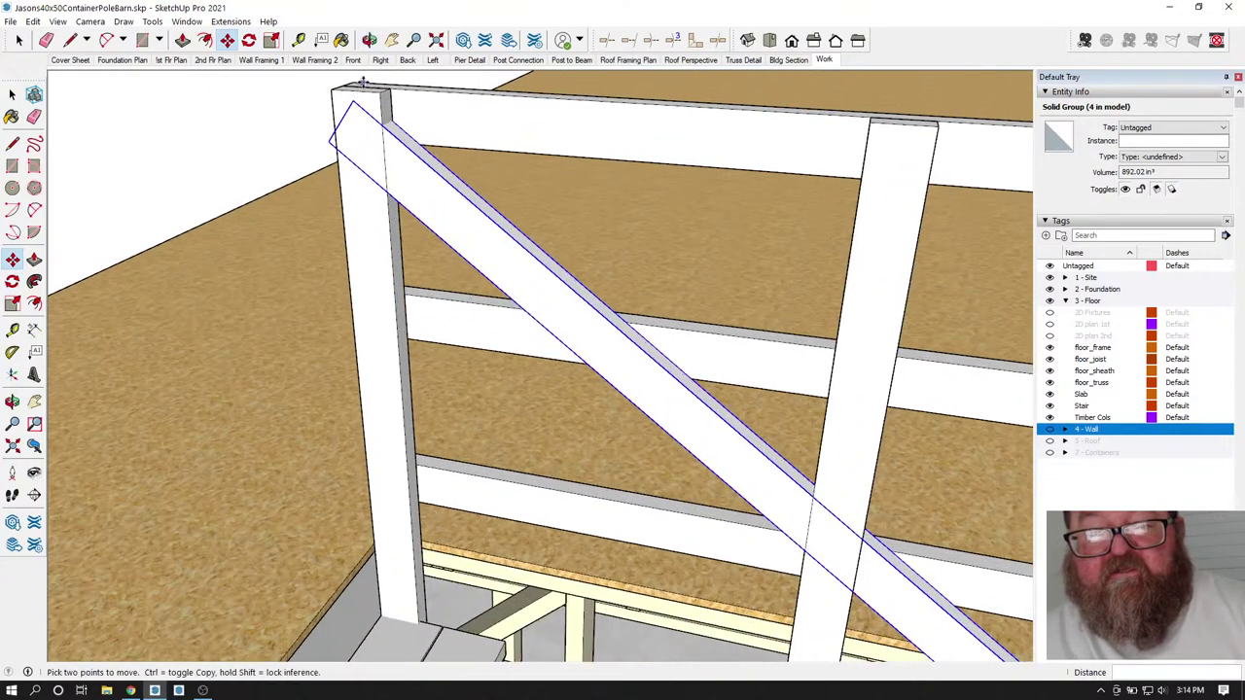
{"action": "scroll", "coordinate": [362, 83], "scroll_direction": "up", "scroll_amount": 3}
{"action": "left_click", "coordinate": [422, 185]}
{"action": "type", "text": "-2"}
{"action": "key", "text": "Return"}
{"action": "left_click", "coordinate": [296, 180]}
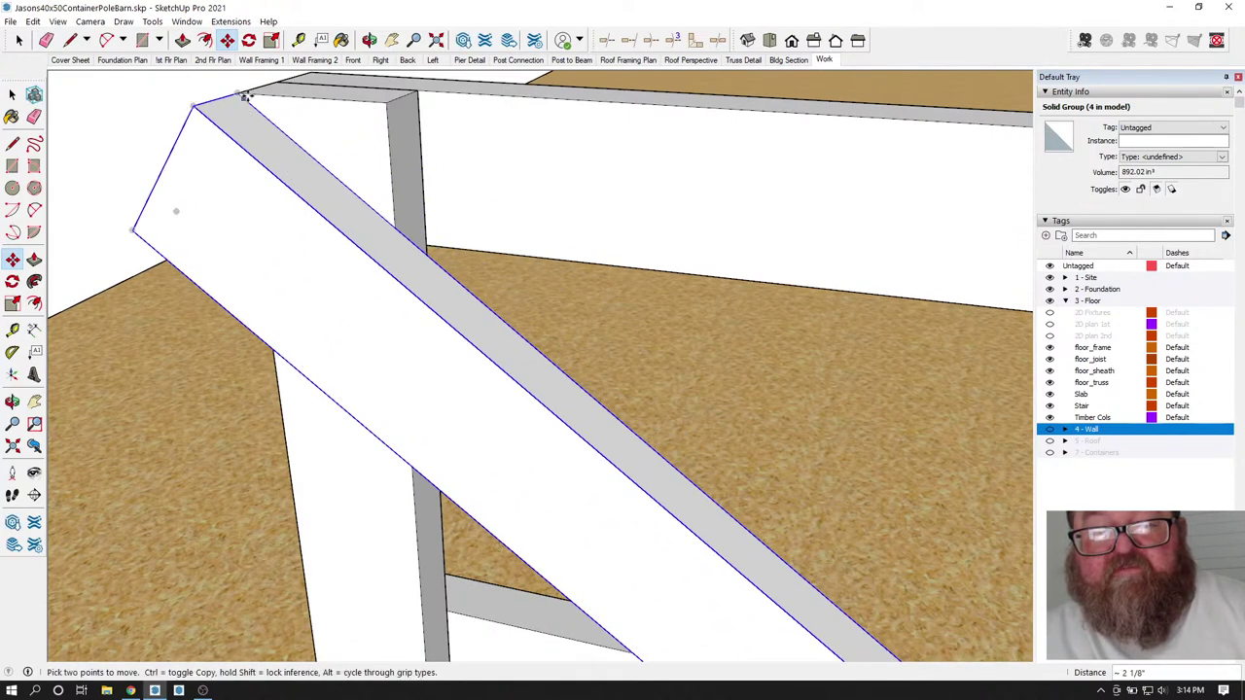
- Open the slanted rail's group and draw a plumb cut line across its upper end, flush with the corner post's outer edge
{"action": "left_click", "coordinate": [370, 40]}
{"action": "left_click_drag", "start_coordinate": [418, 223], "coordinate": [586, 374]}
{"action": "left_click", "coordinate": [22, 41]}
{"action": "double_click", "coordinate": [623, 350]}
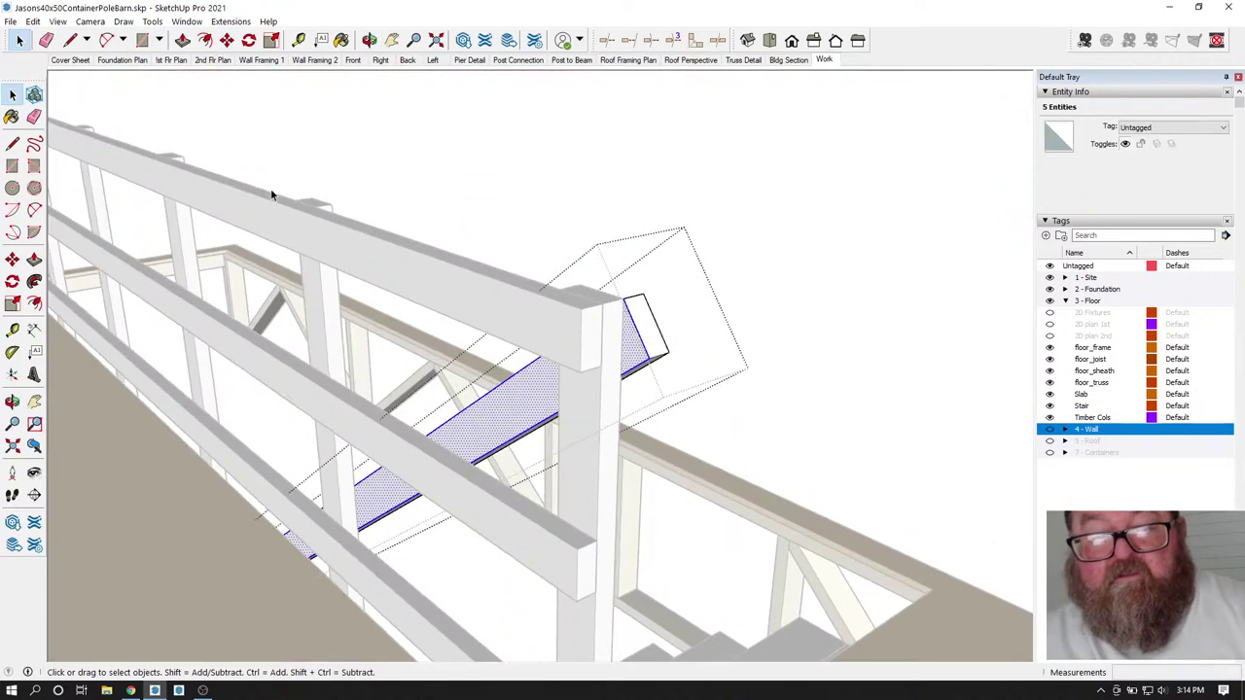
{"action": "left_click", "coordinate": [70, 40]}
{"action": "scroll", "coordinate": [583, 382], "scroll_direction": "up", "scroll_amount": 5}
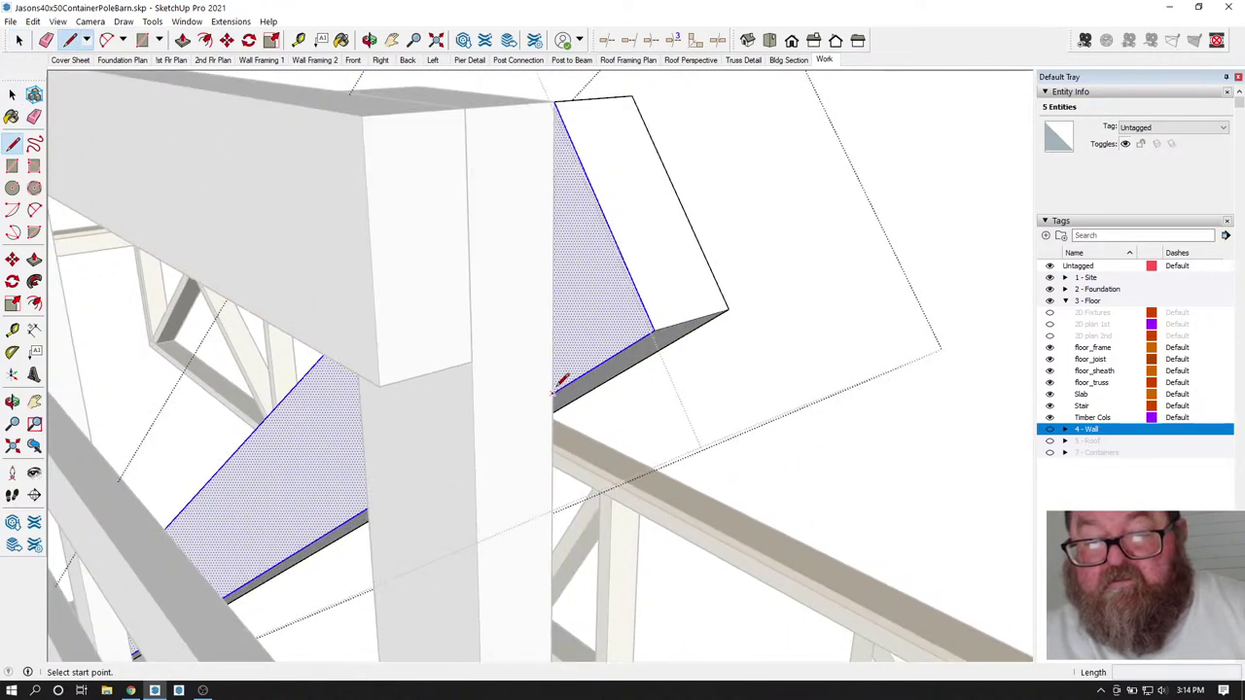
{"action": "left_click", "coordinate": [554, 100]}
{"action": "scroll", "coordinate": [617, 246], "scroll_direction": "down", "scroll_amount": 1}
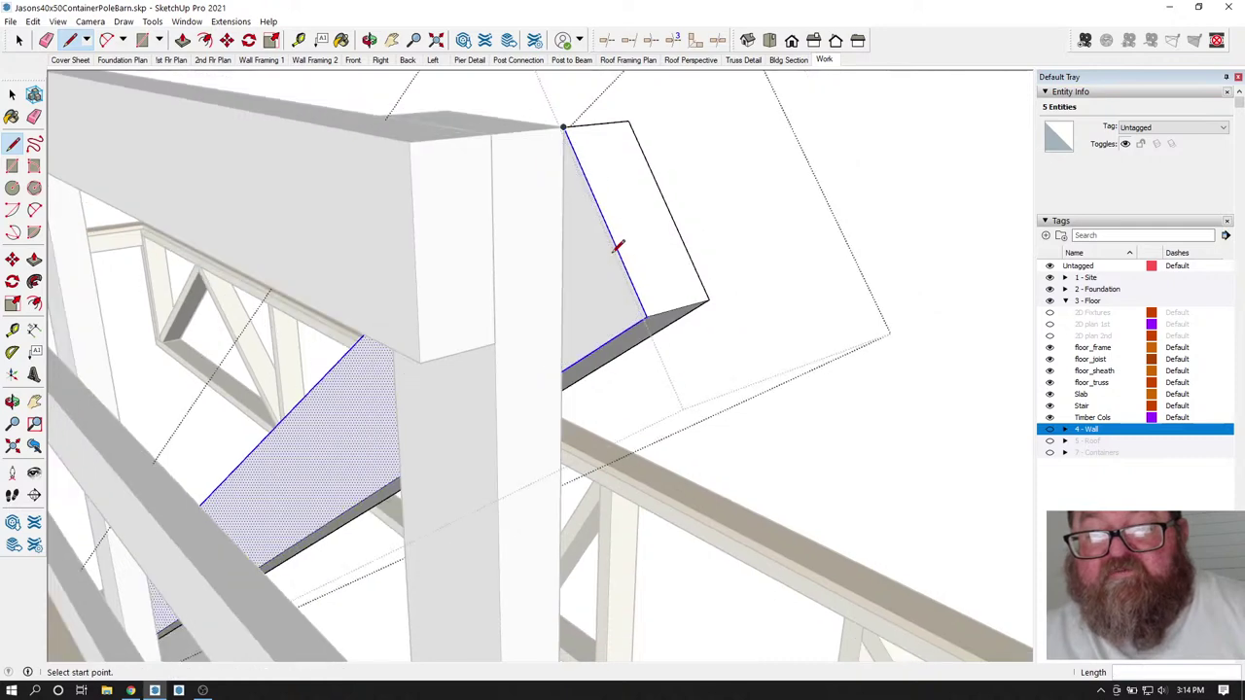
- Remove the rail's end piece beyond the plumb cut line with Push/Pull and leave the group
{"action": "left_click", "coordinate": [183, 40]}
{"action": "left_click_drag", "start_coordinate": [606, 292], "coordinate": [714, 308]}
{"action": "left_click", "coordinate": [369, 40]}
{"action": "left_click_drag", "start_coordinate": [389, 243], "coordinate": [248, 264]}
{"action": "scroll", "coordinate": [248, 263], "scroll_direction": "up", "scroll_amount": 6}
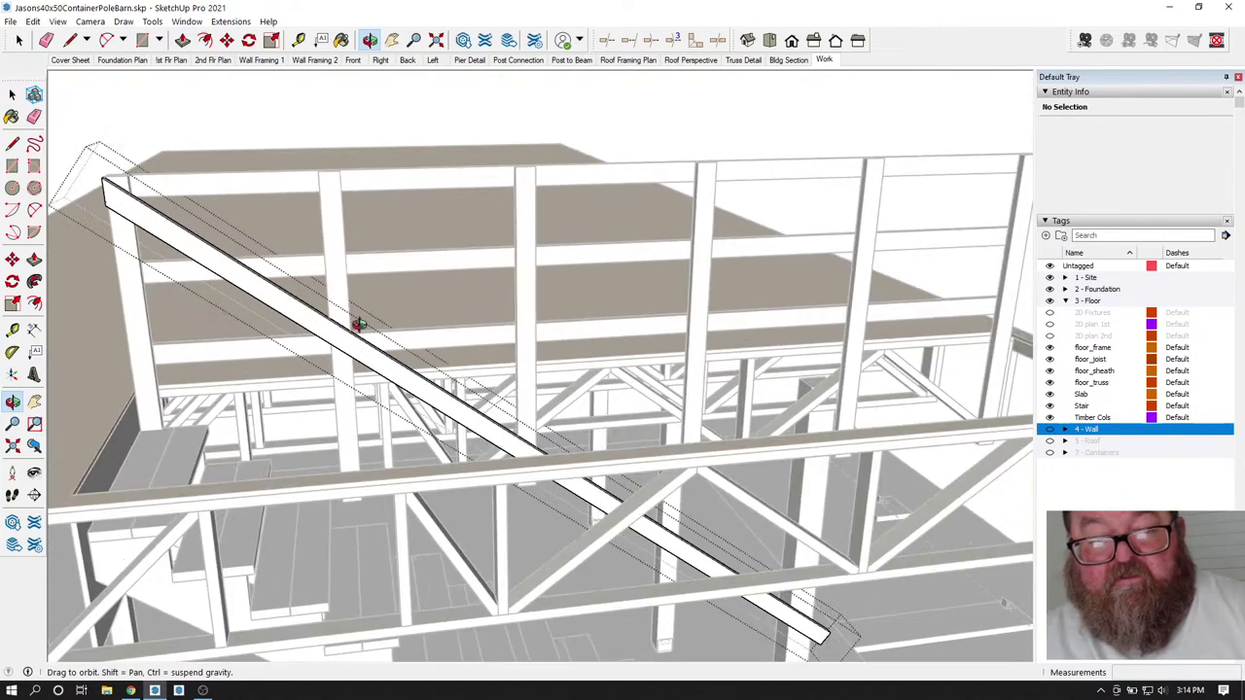
{"action": "scroll", "coordinate": [370, 327], "scroll_direction": "up", "scroll_amount": 3}
{"action": "left_click_drag", "start_coordinate": [629, 113], "coordinate": [659, 159]}
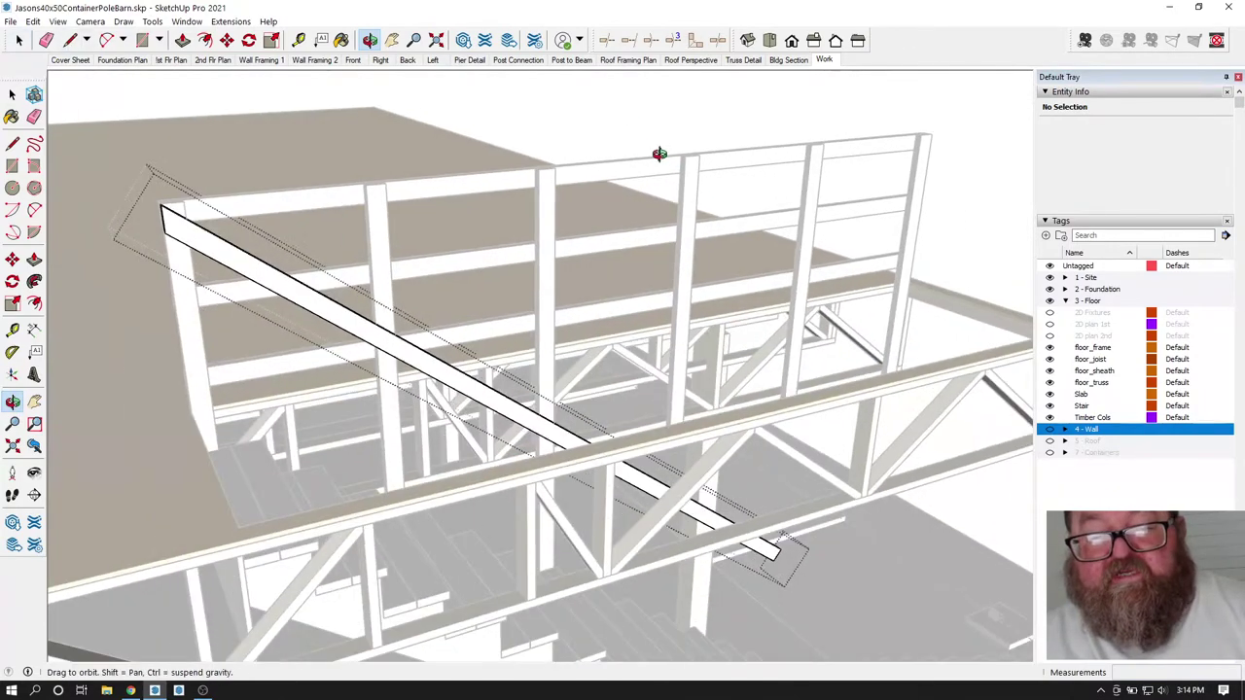
{"action": "left_click", "coordinate": [19, 40]}
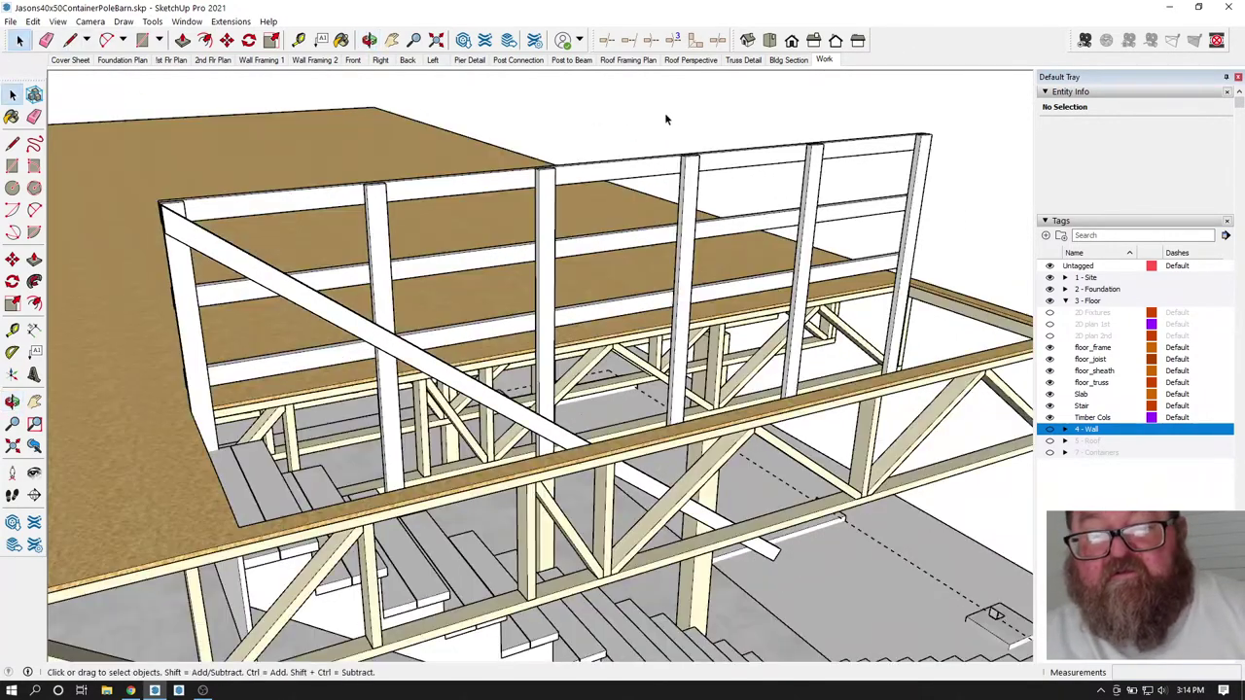
- Copy the trimmed slanted rail straight down the corner post by 1' 7 1/2" to form a lower slanted rail
{"action": "scroll", "coordinate": [165, 243], "scroll_direction": "up", "scroll_amount": 5}
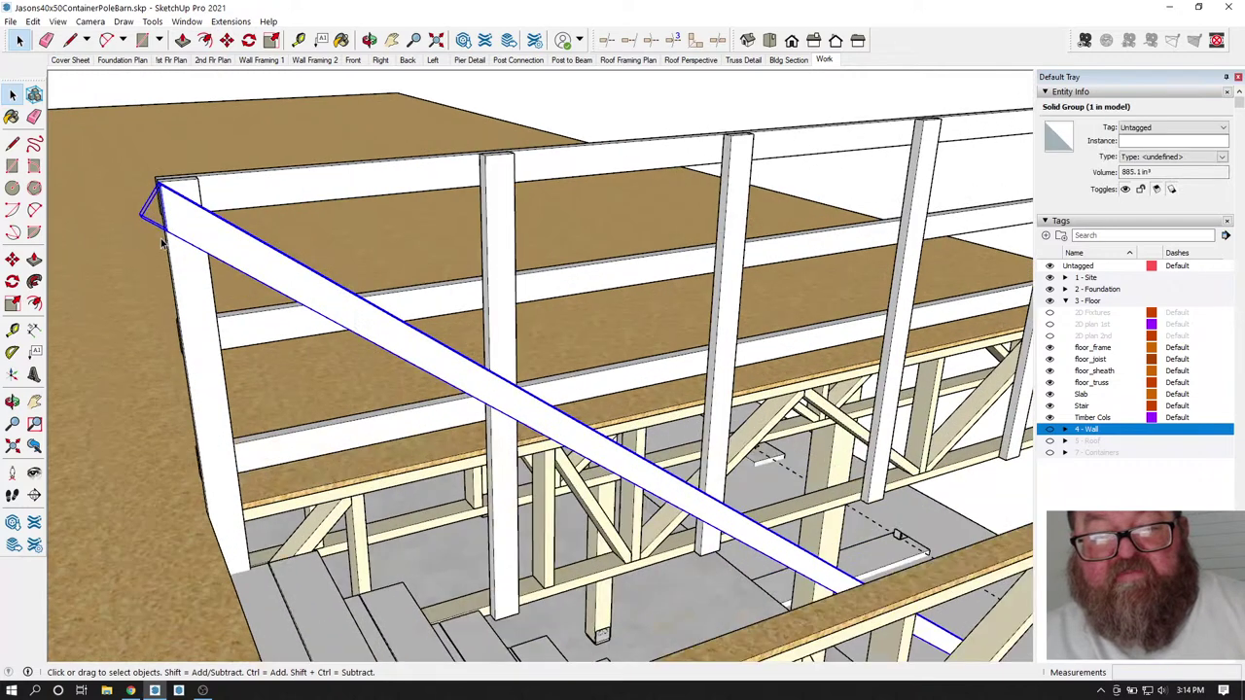
{"action": "left_click", "coordinate": [226, 40]}
{"action": "scroll", "coordinate": [237, 156], "scroll_direction": "down", "scroll_amount": 1}
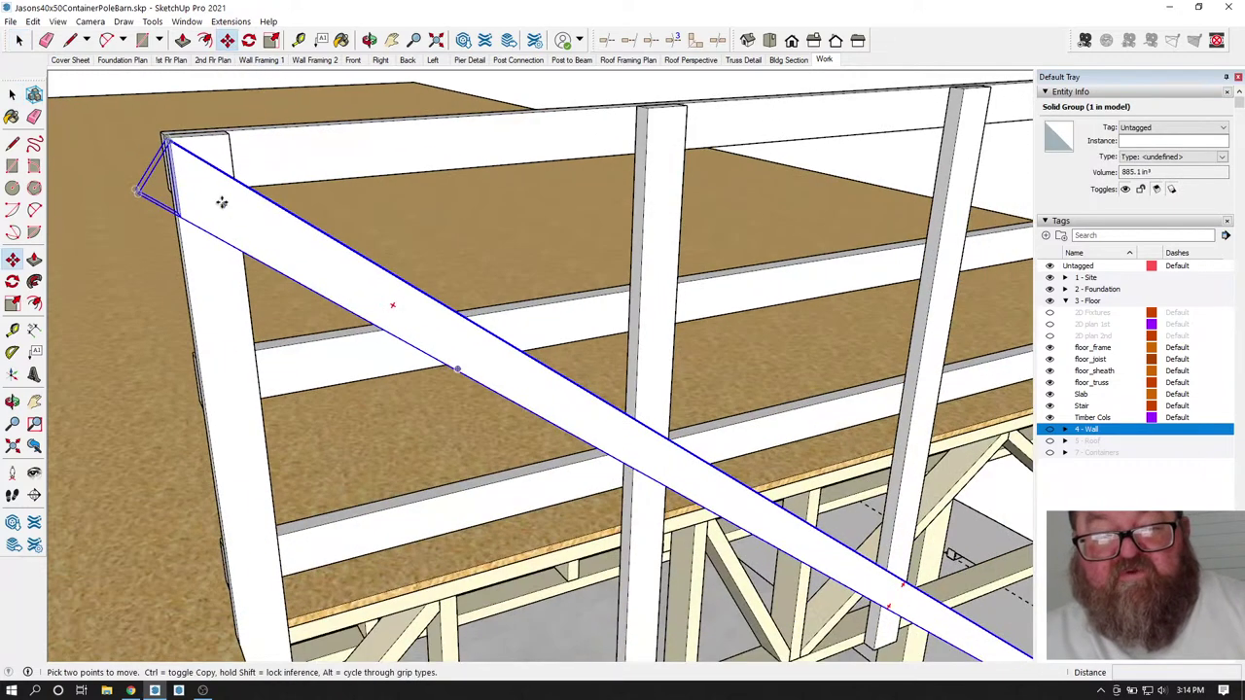
{"action": "key", "text": "ctrl"}
{"action": "left_click", "coordinate": [179, 216]}
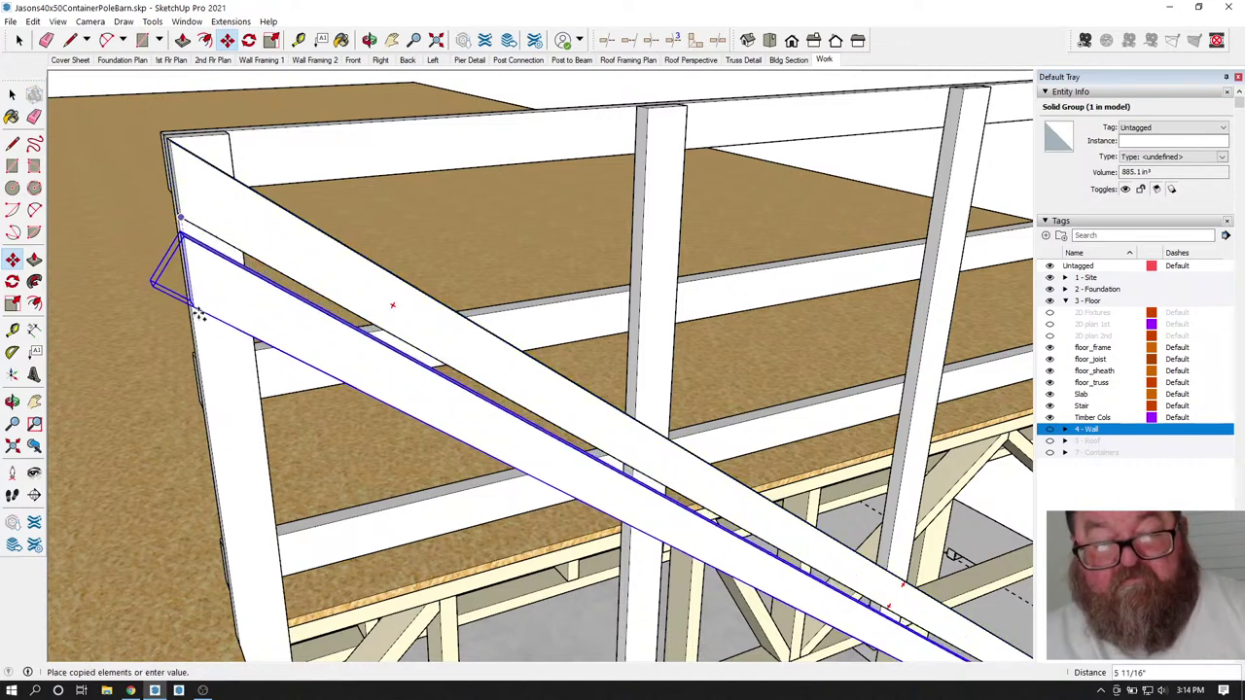
{"action": "left_click", "coordinate": [224, 507]}
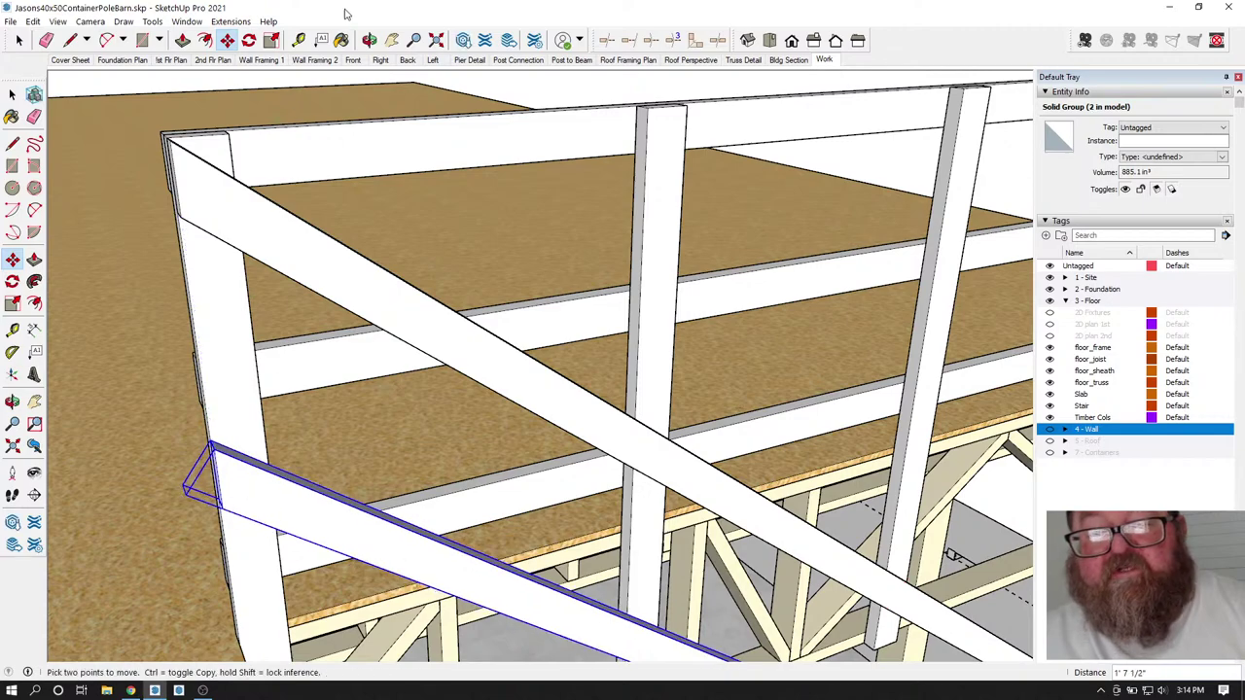
- Open the railing's end post farthest from the corner post and extend its bottom face down 9' 11 7/8" past the stair with Push/Pull
{"action": "left_click", "coordinate": [369, 44]}
{"action": "left_click_drag", "start_coordinate": [525, 321], "coordinate": [863, 619]}
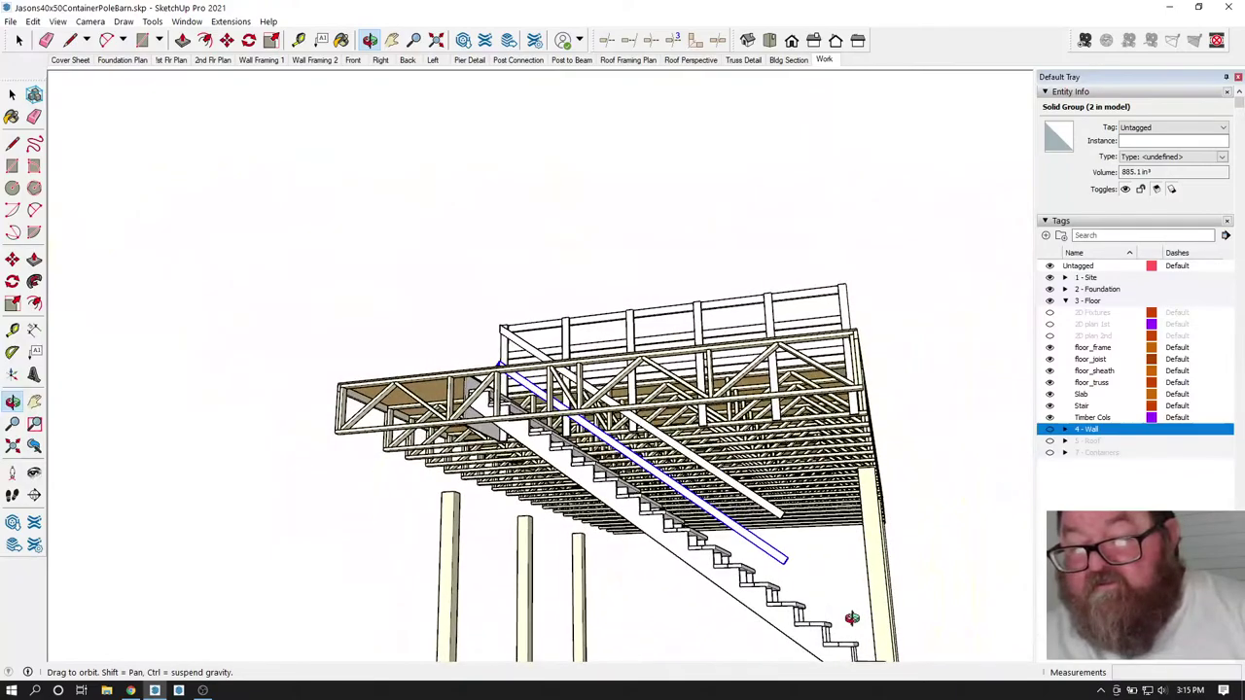
{"action": "left_click_drag", "start_coordinate": [768, 571], "coordinate": [661, 297]}
{"action": "left_click_drag", "start_coordinate": [695, 367], "coordinate": [681, 351]}
{"action": "left_click", "coordinate": [17, 42]}
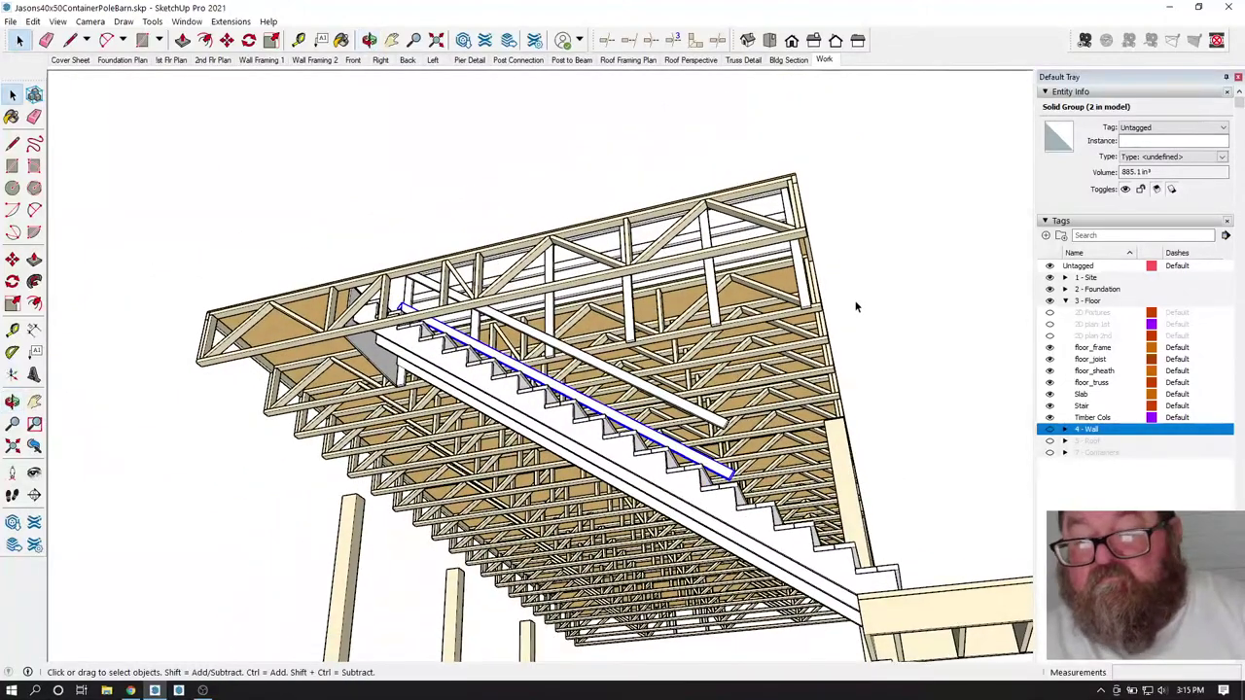
{"action": "scroll", "coordinate": [821, 430], "scroll_direction": "up", "scroll_amount": 2}
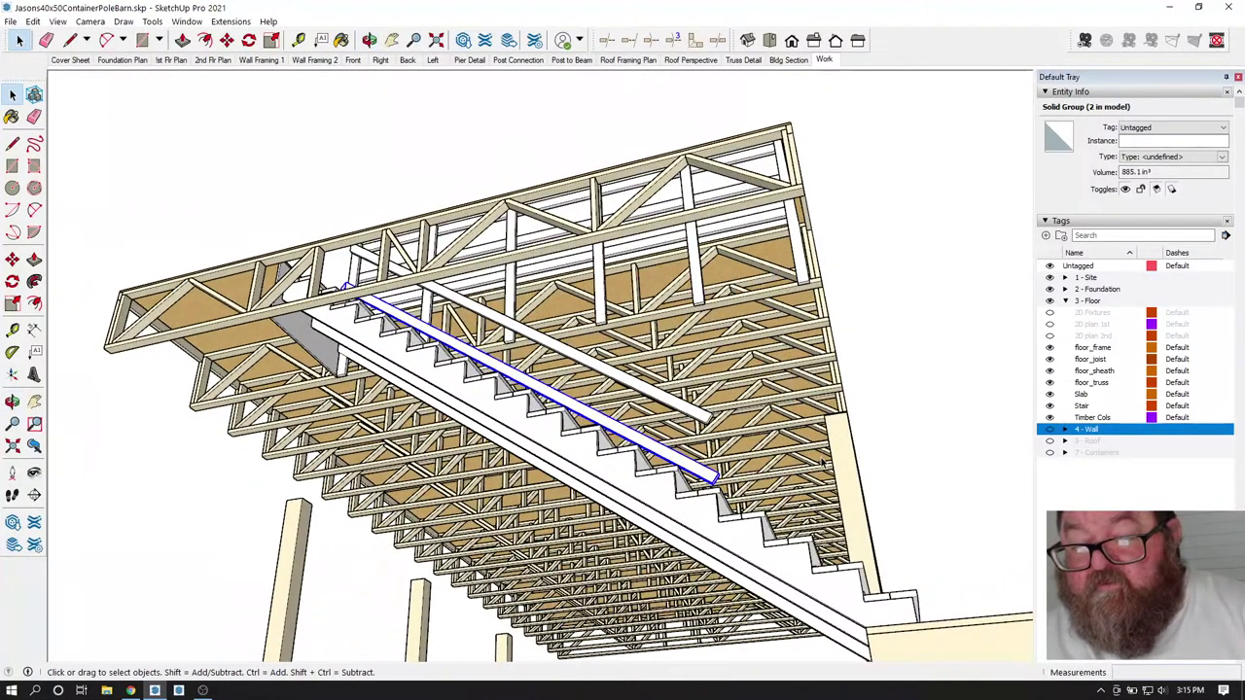
{"action": "double_click", "coordinate": [798, 268]}
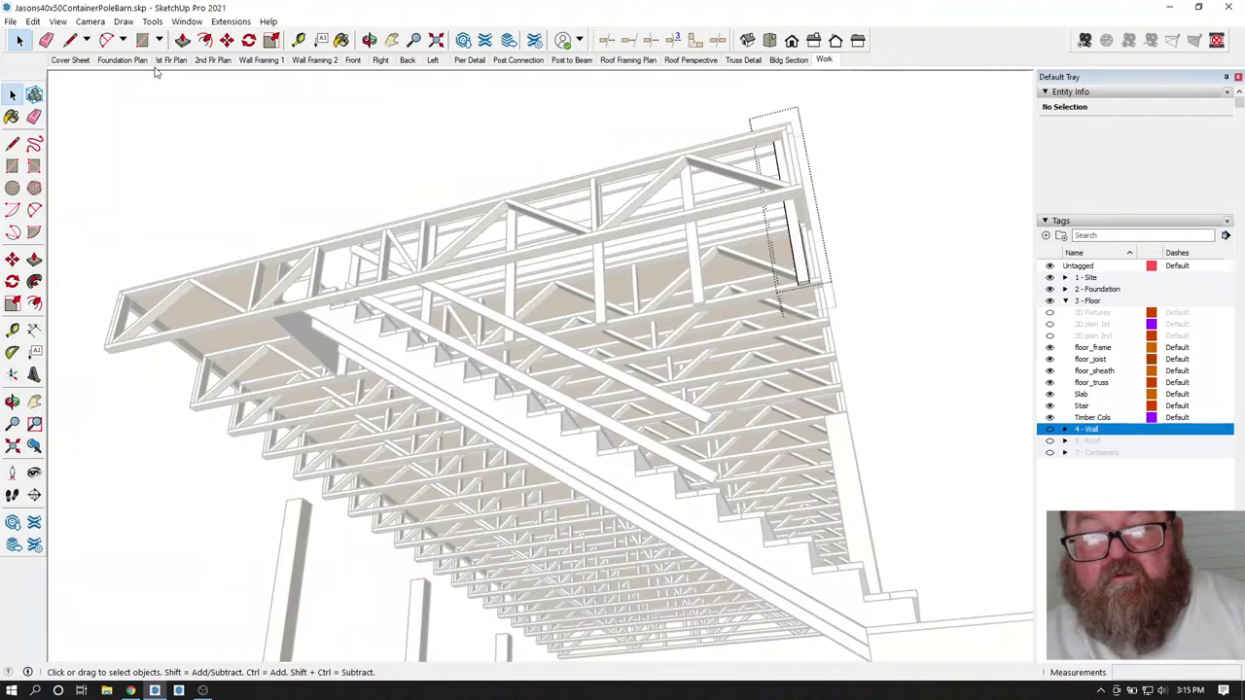
{"action": "left_click", "coordinate": [182, 41]}
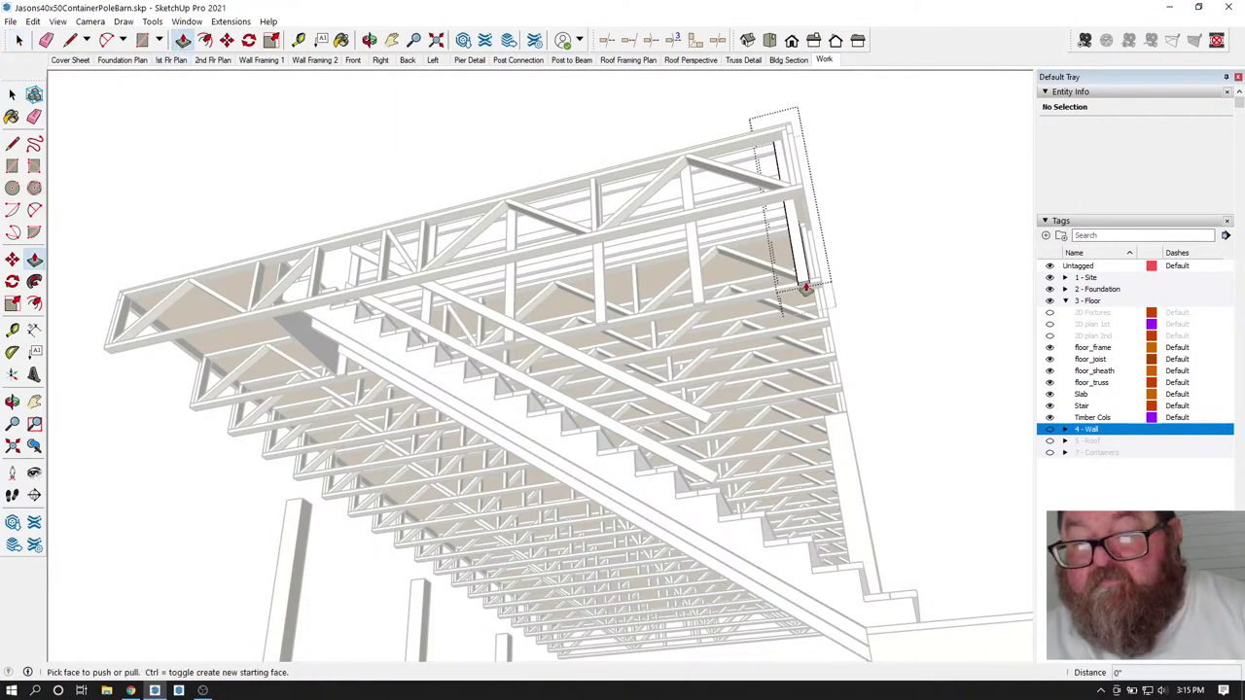
{"action": "left_click_drag", "start_coordinate": [805, 287], "coordinate": [798, 315]}
{"action": "left_click_drag", "start_coordinate": [794, 539], "coordinate": [812, 630]}
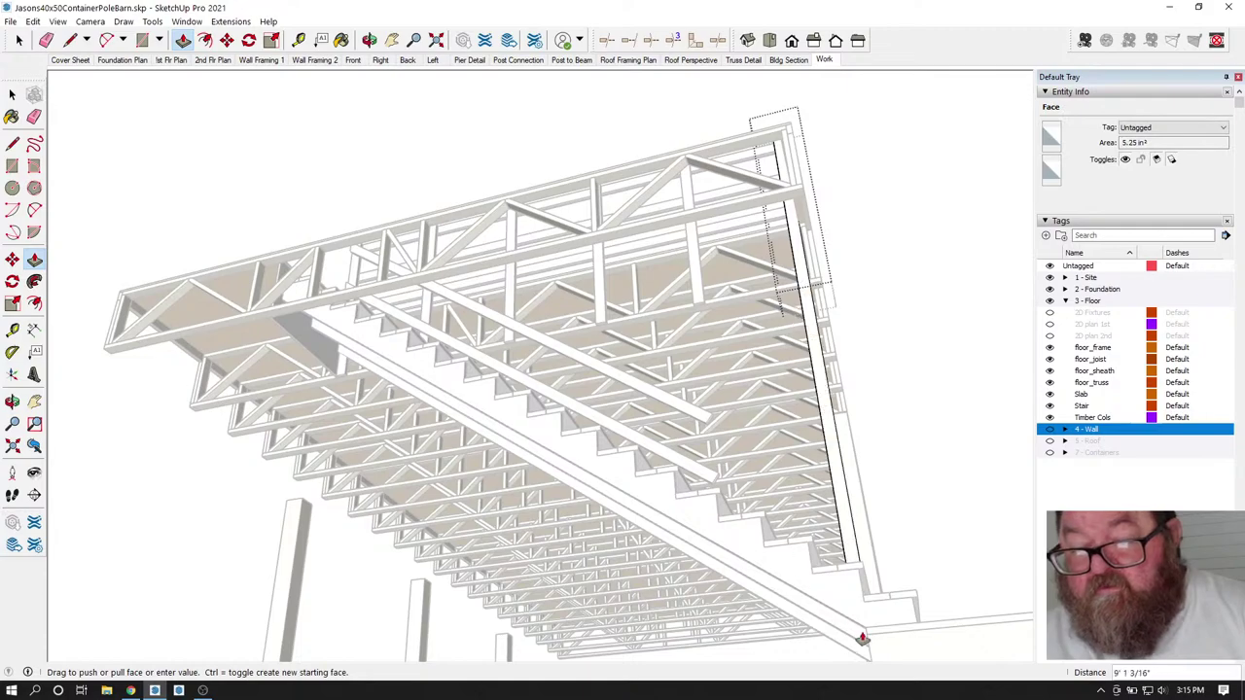
{"action": "left_click", "coordinate": [879, 639]}
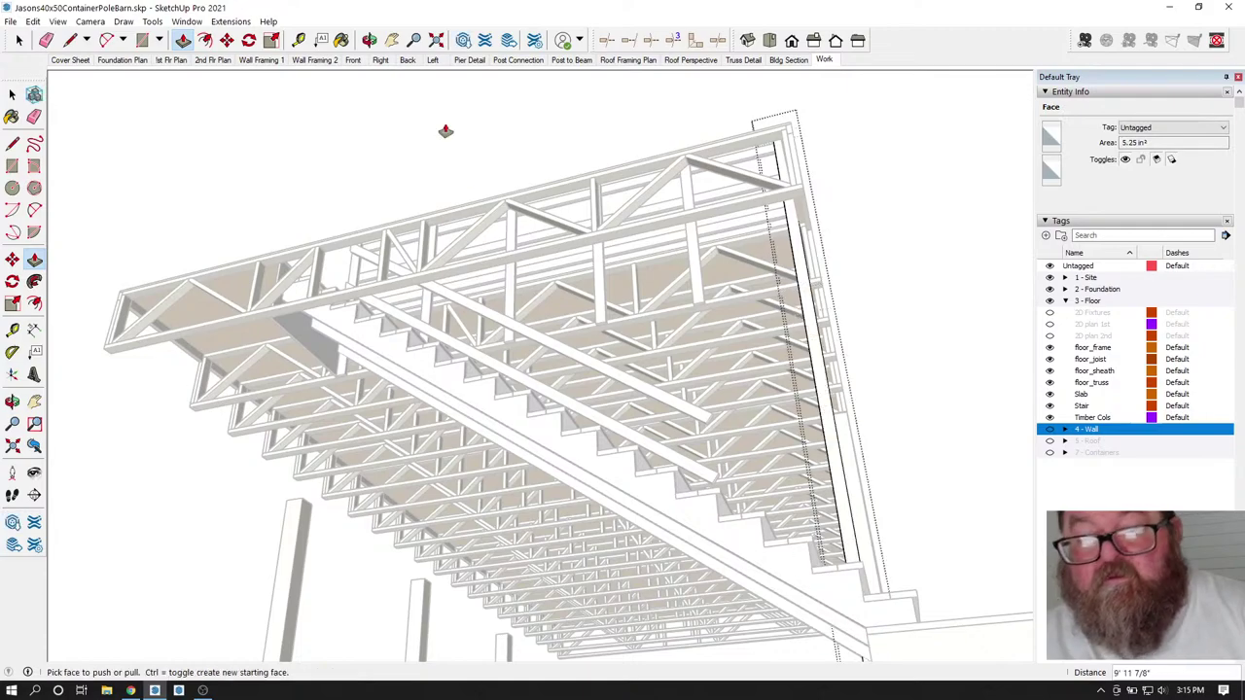
- Open the post next to the extended end post and pull its bottom face down about 8' 2" to below the stair stringer
{"action": "left_click", "coordinate": [370, 40]}
{"action": "left_click_drag", "start_coordinate": [662, 439], "coordinate": [887, 468]}
{"action": "middle_click_drag", "start_coordinate": [886, 467], "coordinate": [812, 690]}
{"action": "middle_click_drag", "start_coordinate": [734, 678], "coordinate": [665, 445]}
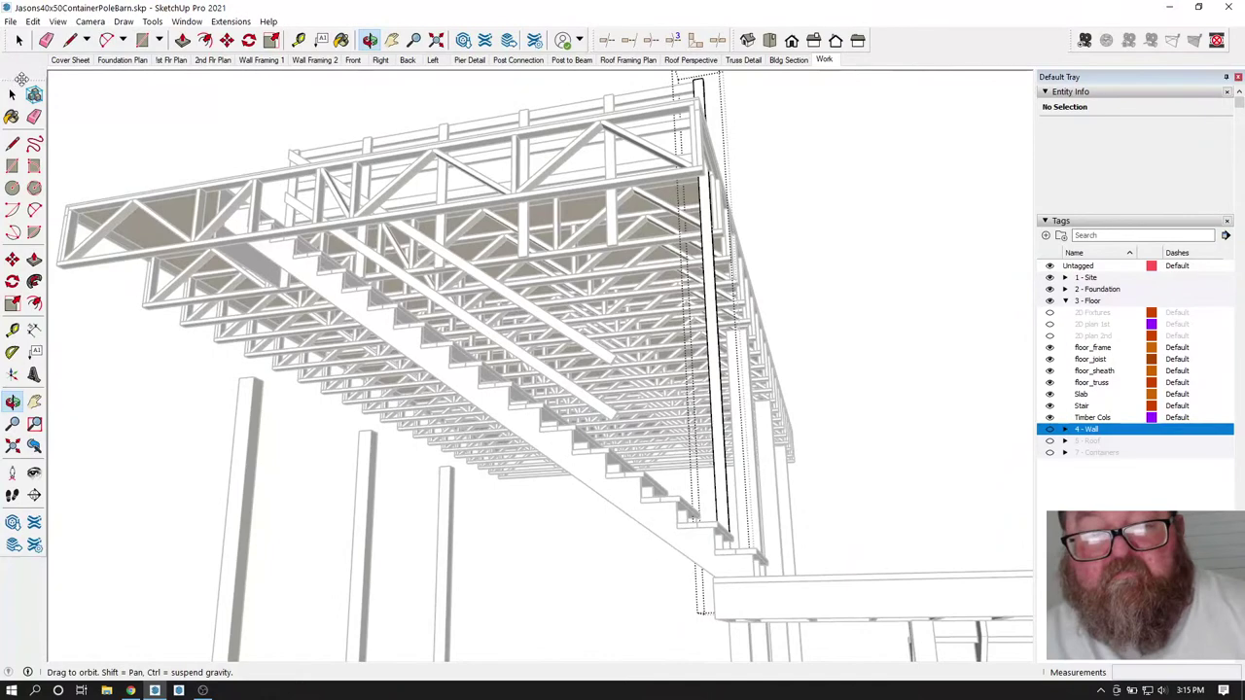
{"action": "scroll", "coordinate": [532, 321], "scroll_direction": "up", "scroll_amount": 2}
{"action": "left_click", "coordinate": [650, 202]}
{"action": "triple_click", "coordinate": [651, 202]}
{"action": "left_click", "coordinate": [183, 39]}
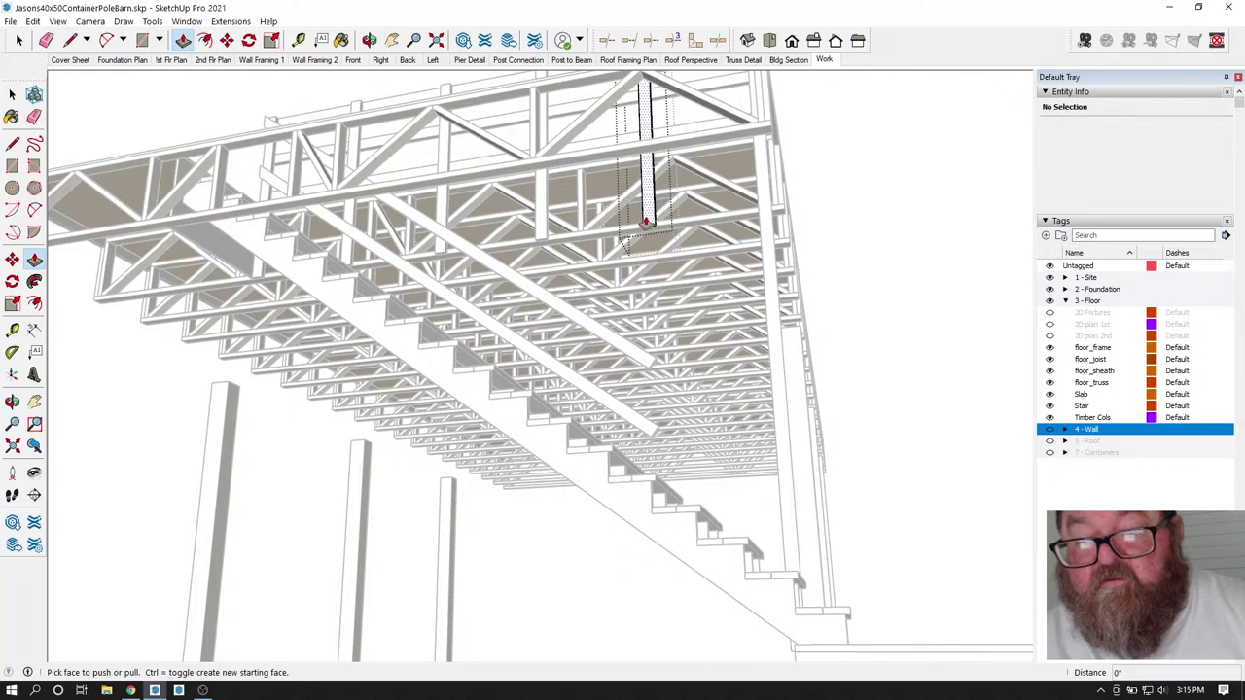
{"action": "left_click_drag", "start_coordinate": [643, 255], "coordinate": [634, 500]}
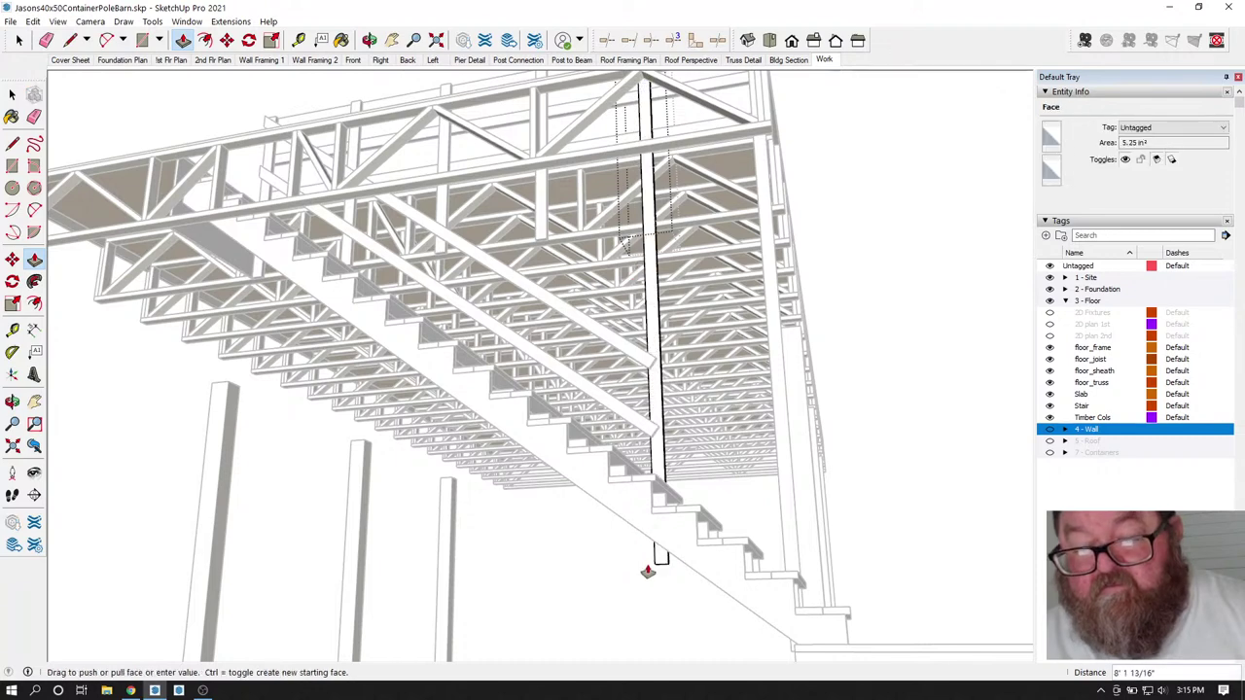
{"action": "left_click_drag", "start_coordinate": [647, 571], "coordinate": [652, 572]}
- Open the third post from the railing's far end and pull its bottom face down about 6' 2 7/16", past the stringer
{"action": "left_click", "coordinate": [17, 40]}
{"action": "left_click", "coordinate": [16, 38]}
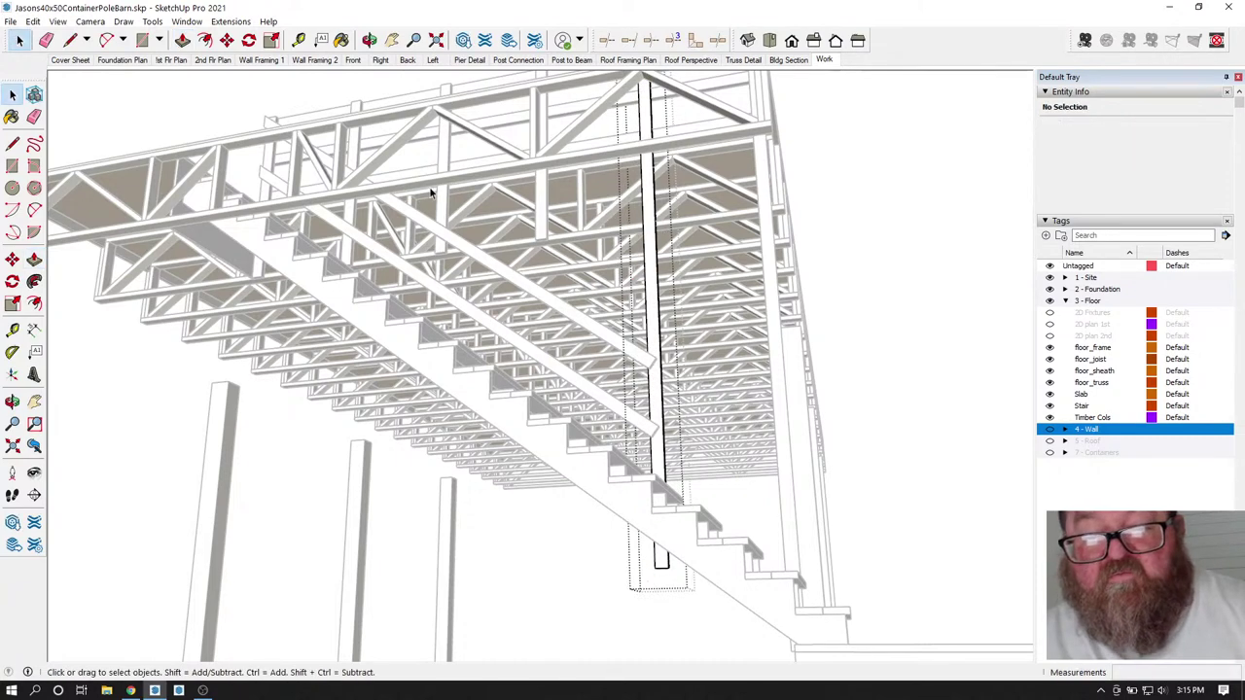
{"action": "left_click", "coordinate": [537, 209]}
{"action": "double_click", "coordinate": [541, 210]}
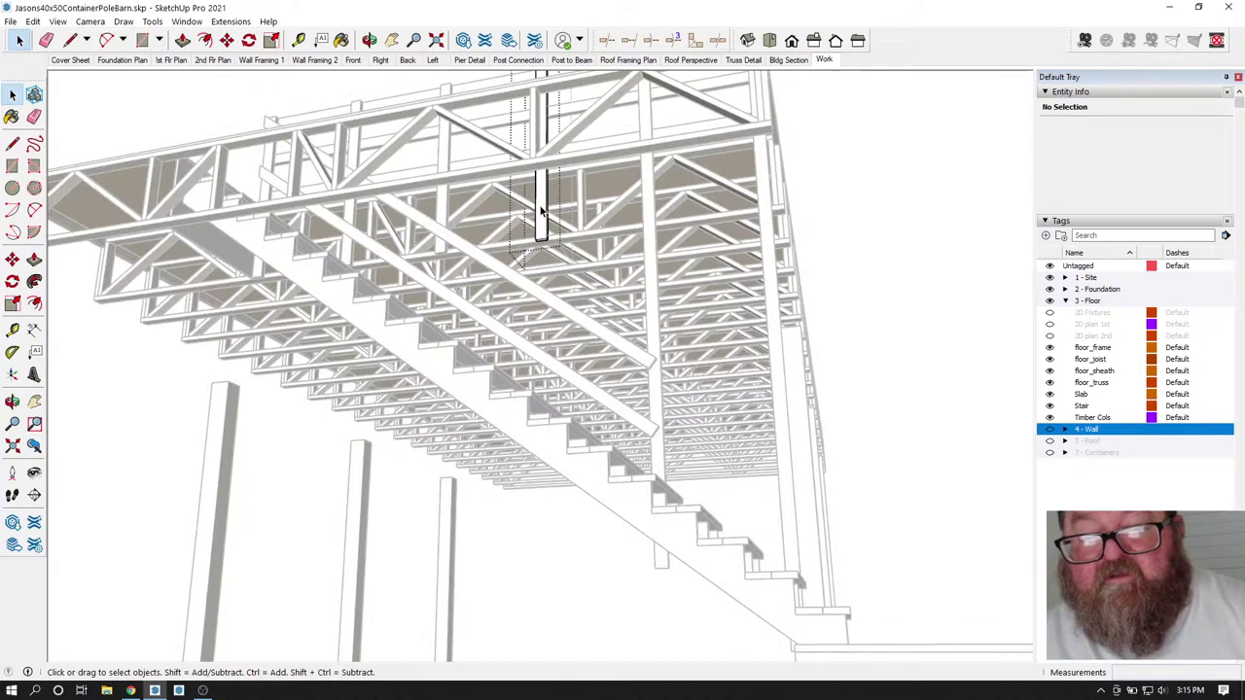
{"action": "key", "text": "p"}
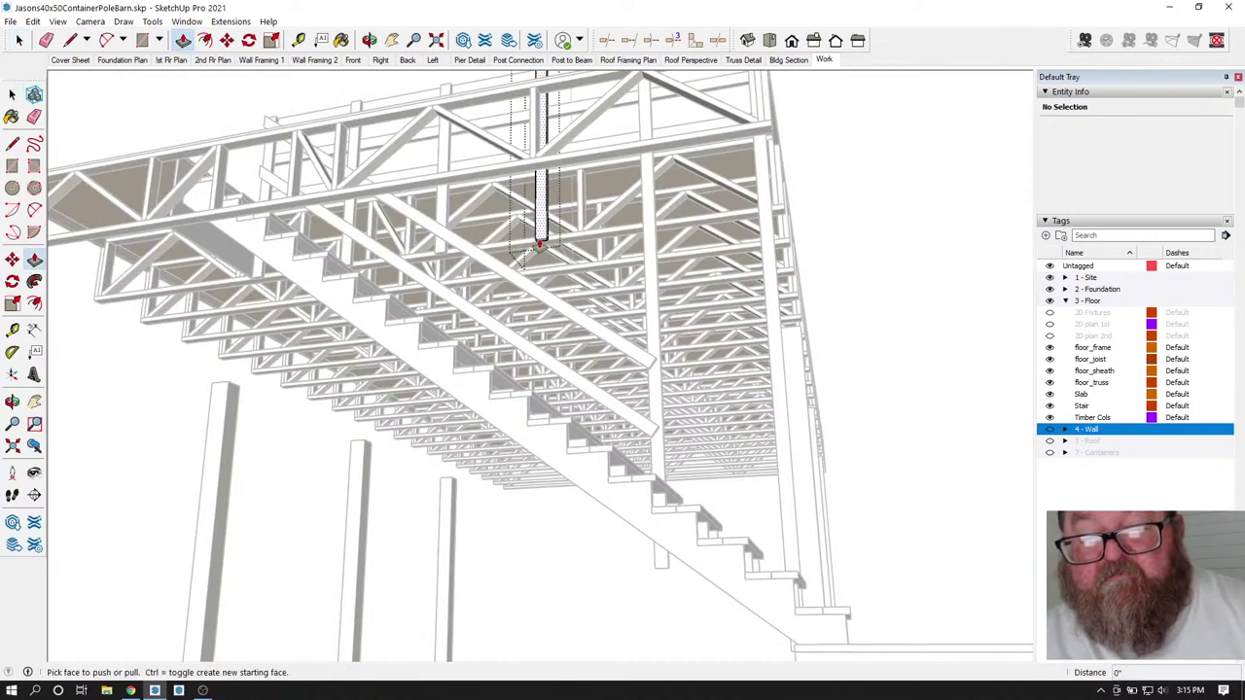
{"action": "left_click", "coordinate": [539, 244]}
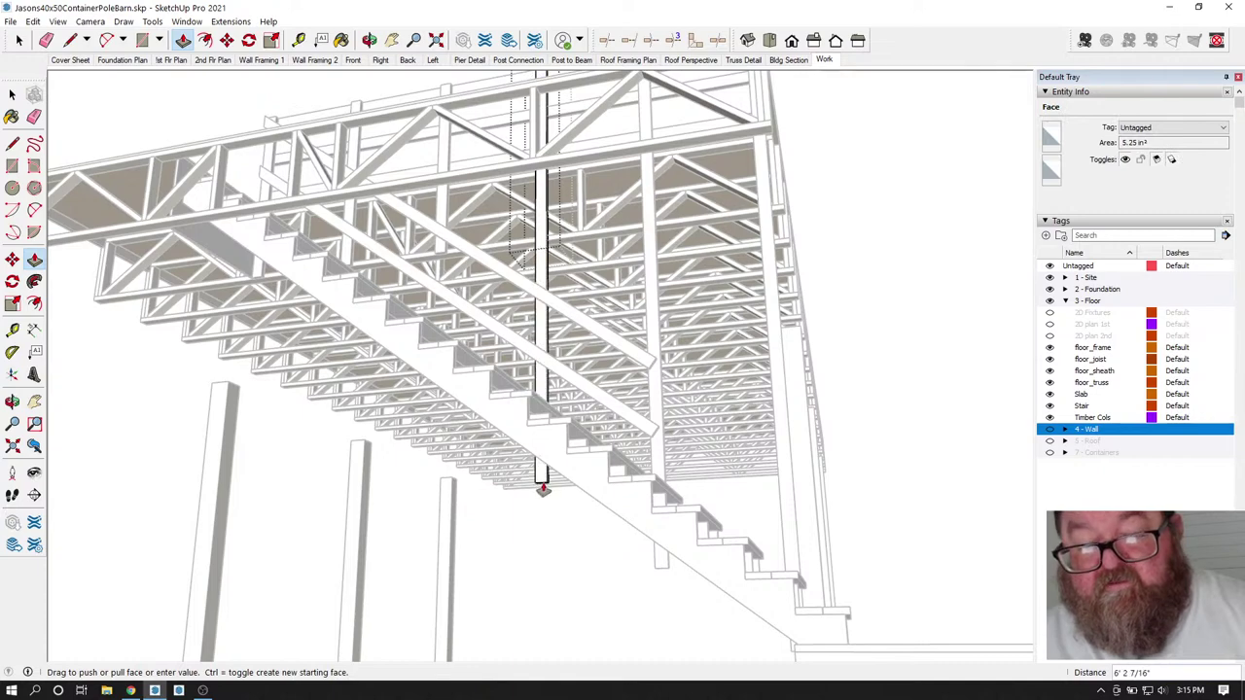
{"action": "left_click", "coordinate": [543, 489]}
{"action": "left_click", "coordinate": [19, 44]}
- Extend the fourth post from the railing's far end down 4' 3 15/16" so that it passes below the stringer
{"action": "scroll", "coordinate": [363, 250], "scroll_direction": "up", "scroll_amount": 2}
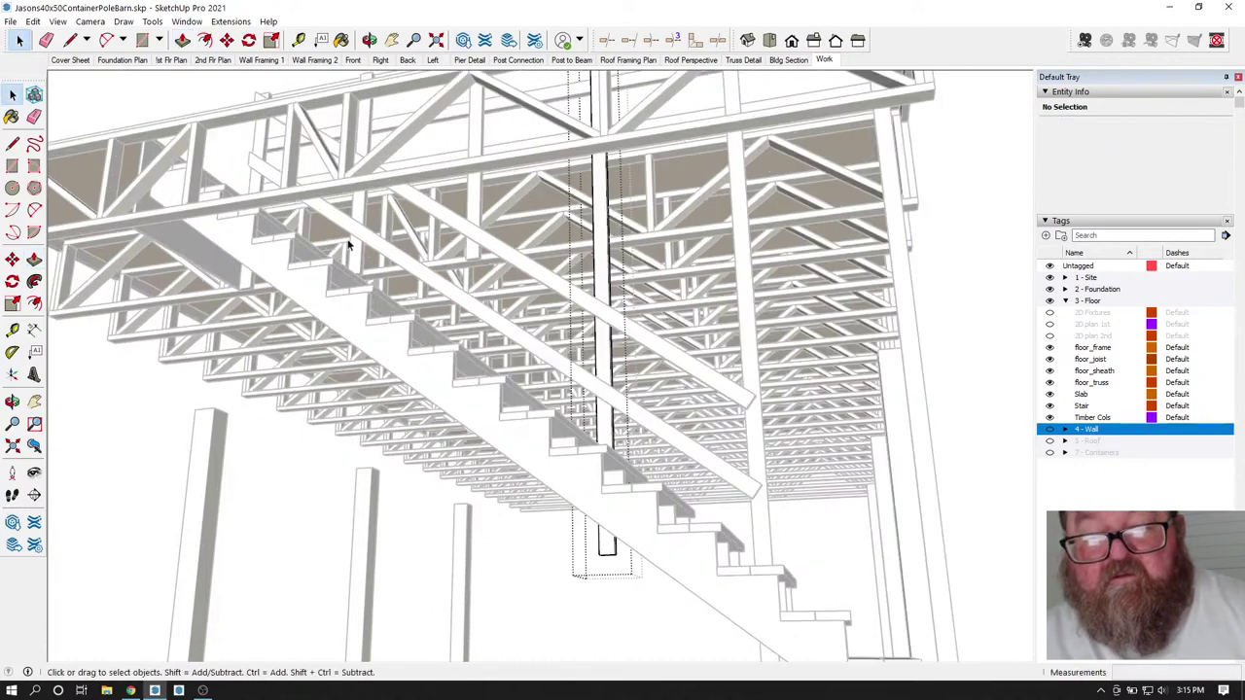
{"action": "key", "text": "ctrl+z"}
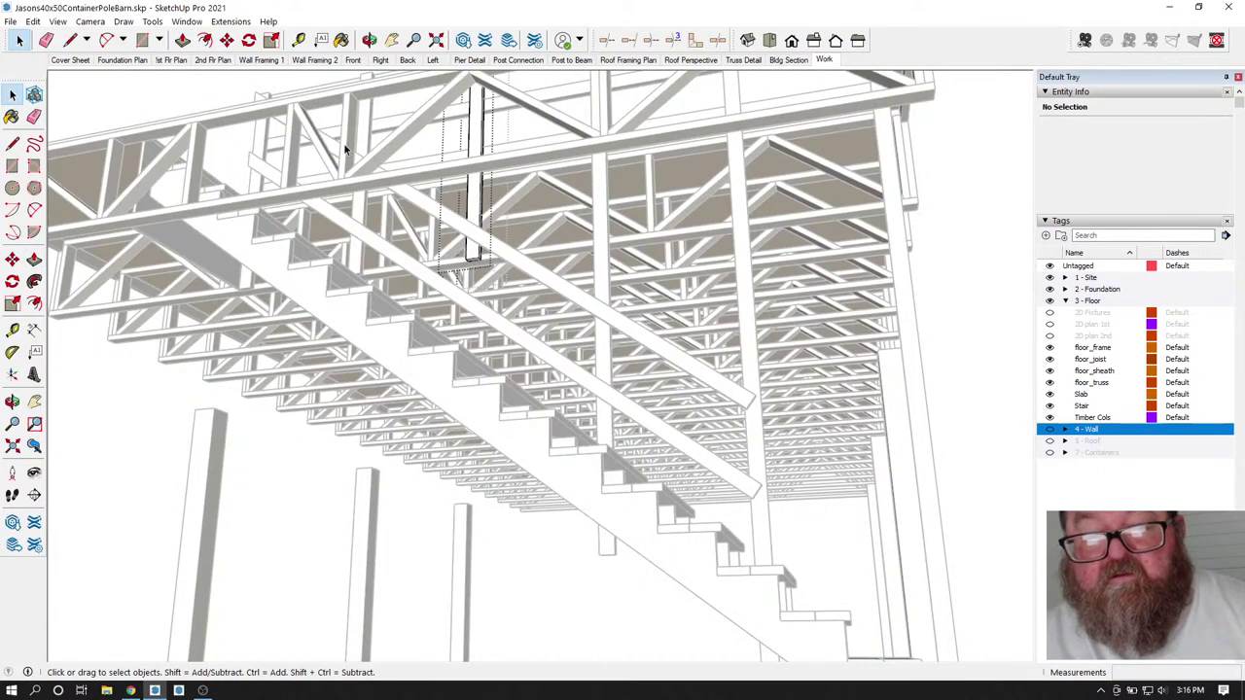
{"action": "left_click", "coordinate": [183, 40]}
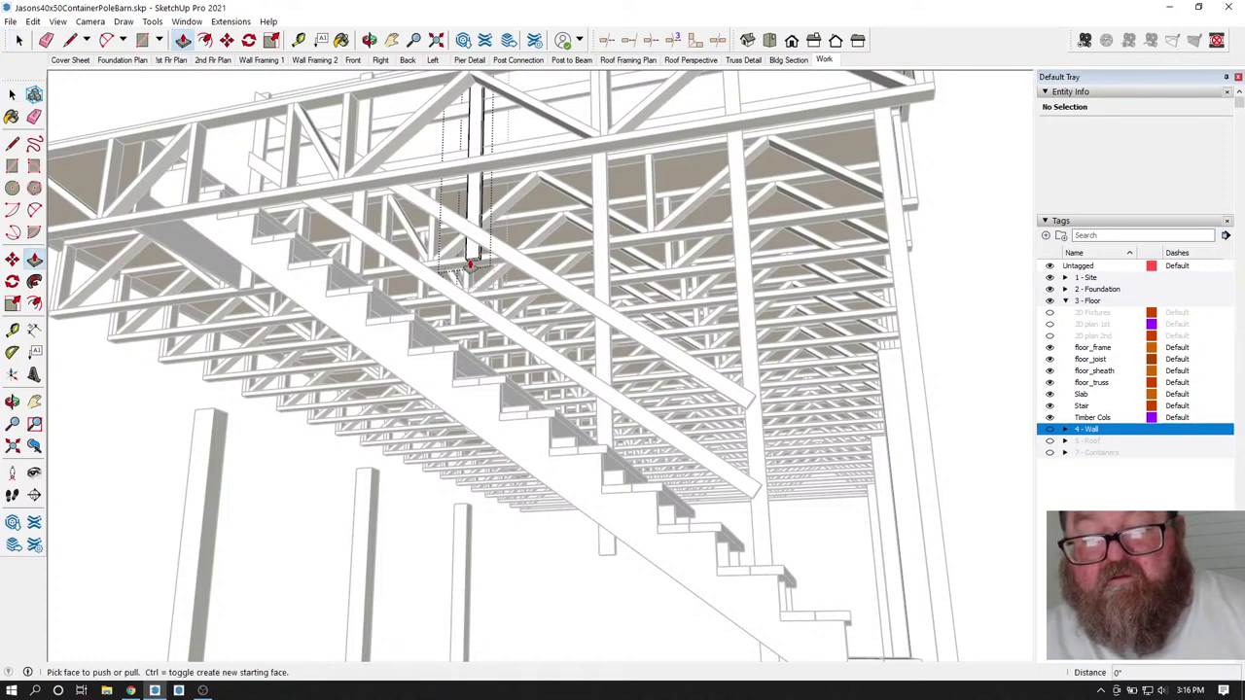
{"action": "left_click", "coordinate": [469, 264]}
{"action": "left_click", "coordinate": [468, 470]}
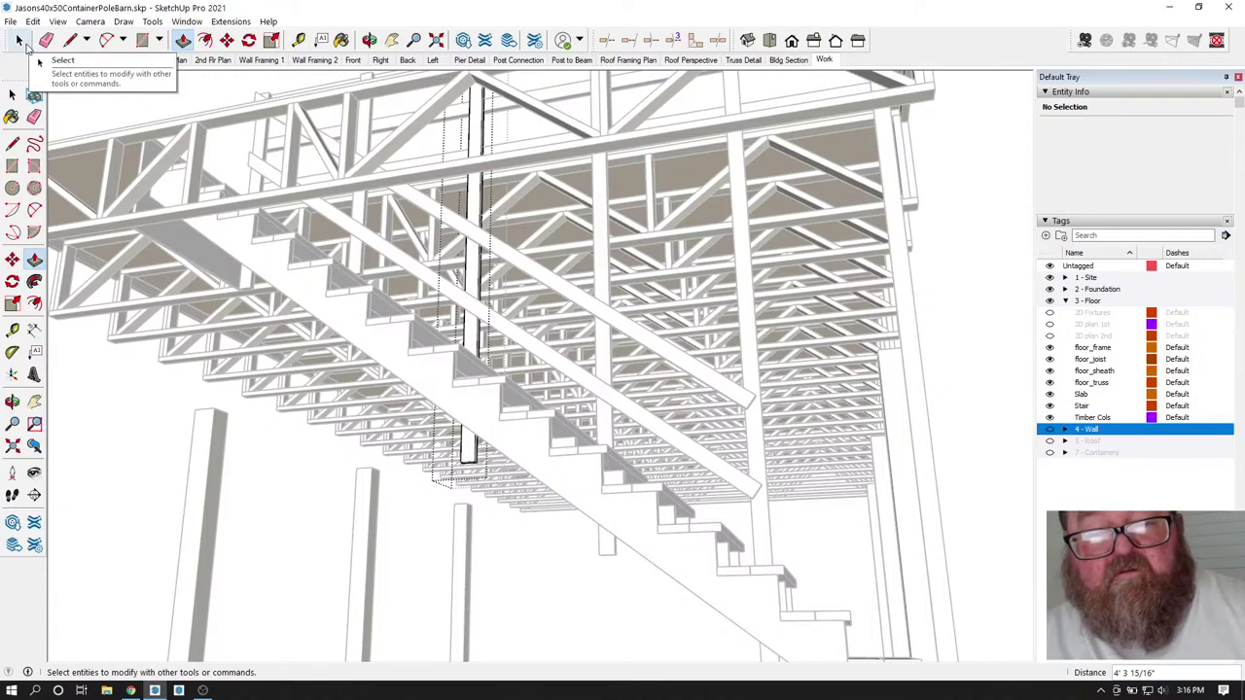
{"action": "left_click", "coordinate": [20, 43]}
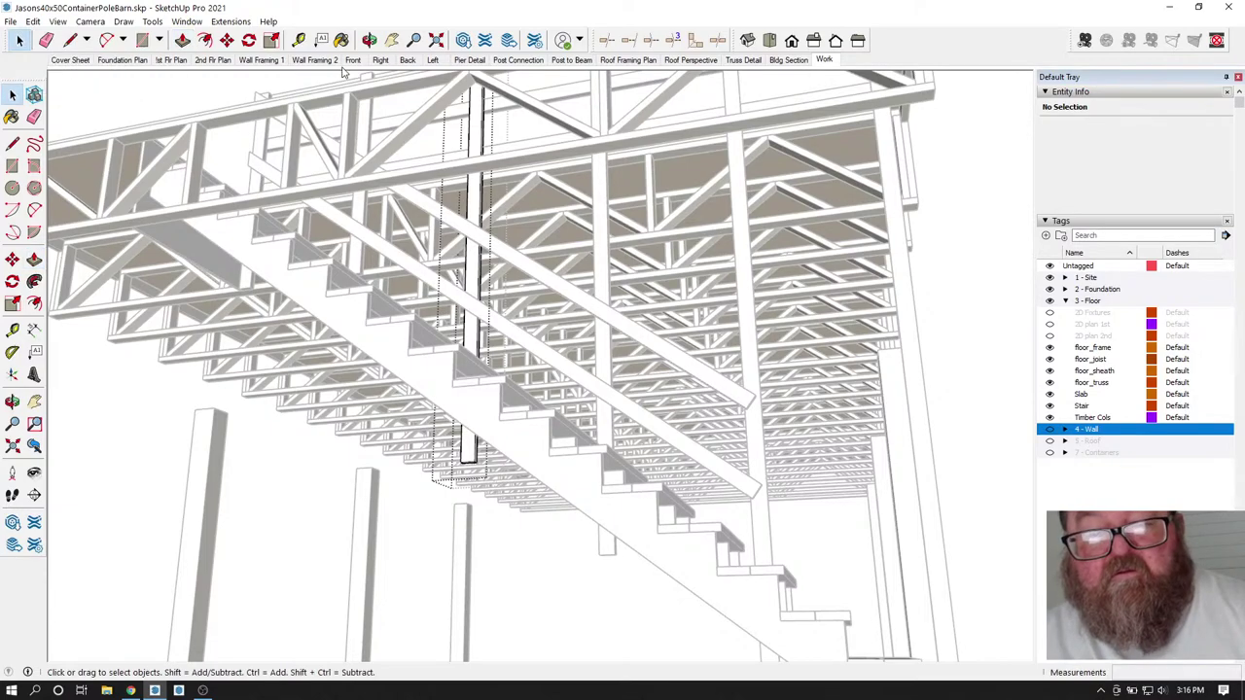
- Open the post nearest the corner post, pull its bottom face down past the stringer's underside and leave the group
{"action": "middle_click_drag", "start_coordinate": [362, 161], "coordinate": [281, 289]}
{"action": "left_click", "coordinate": [19, 43]}
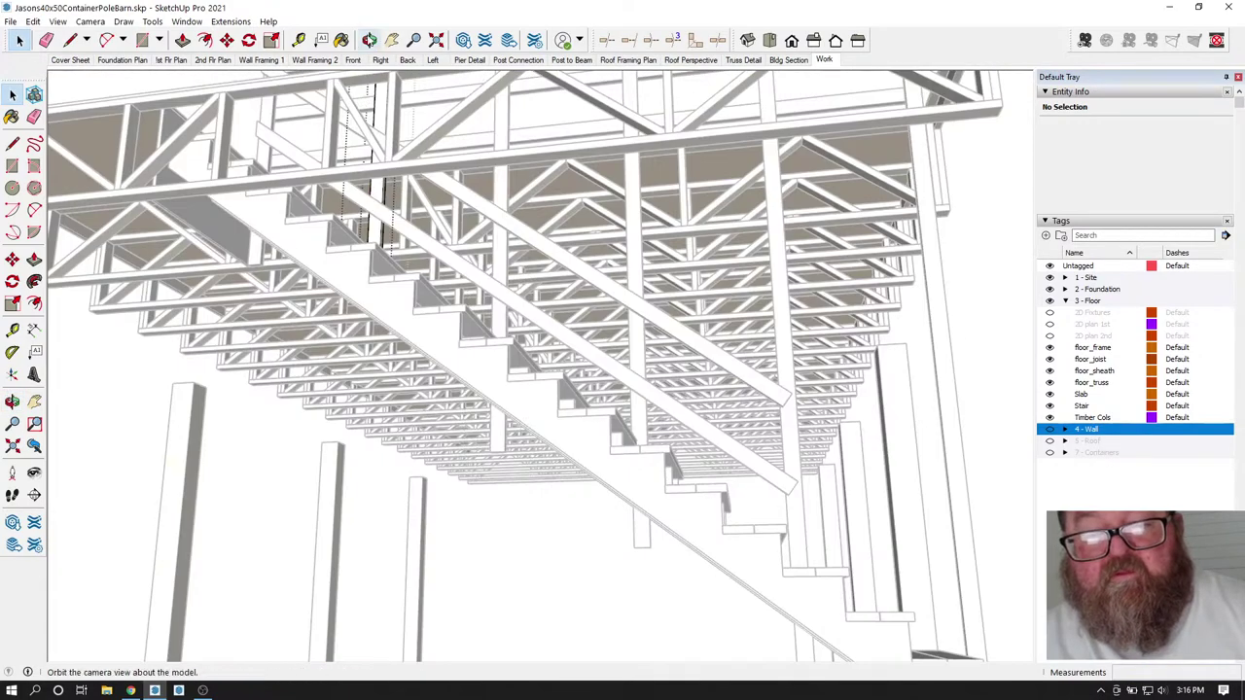
{"action": "left_click", "coordinate": [369, 40]}
{"action": "left_click_drag", "start_coordinate": [388, 321], "coordinate": [217, 157]}
{"action": "left_click", "coordinate": [186, 43]}
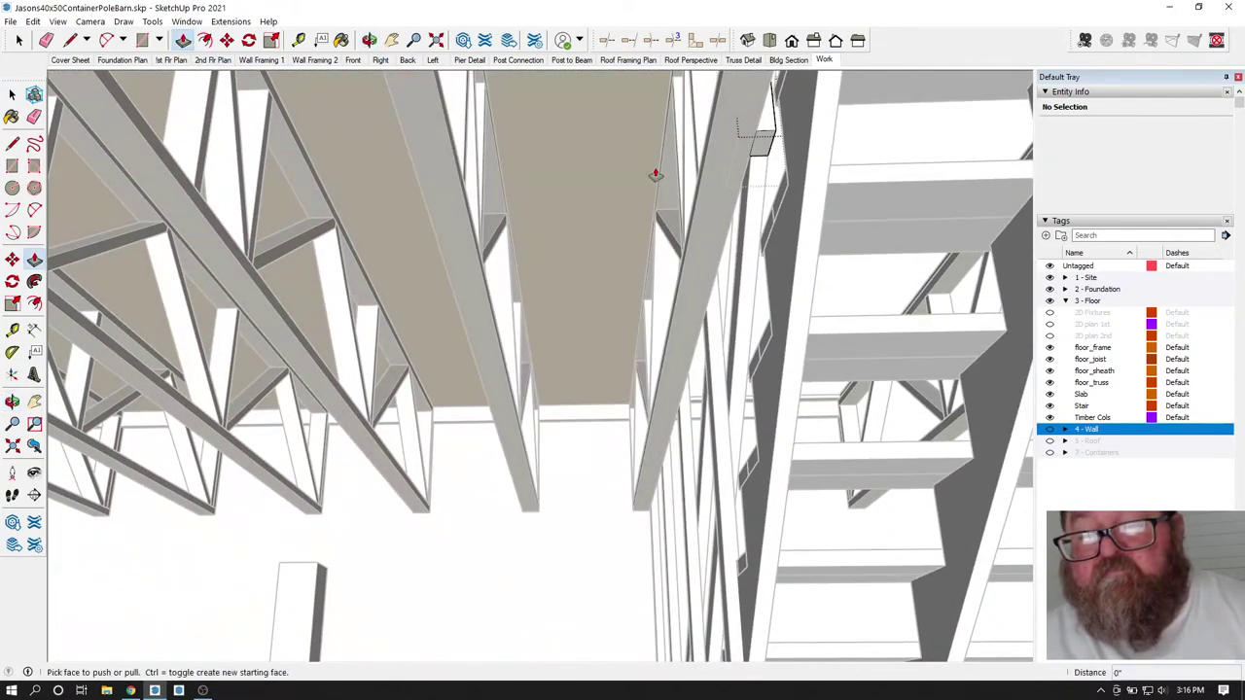
{"action": "left_click_drag", "start_coordinate": [758, 146], "coordinate": [806, 383]}
{"action": "key", "text": "o"}
{"action": "left_click_drag", "start_coordinate": [698, 222], "coordinate": [622, 280]}
{"action": "left_click", "coordinate": [18, 40]}
{"action": "middle_click_drag", "start_coordinate": [340, 214], "coordinate": [619, 343]}
{"action": "scroll", "coordinate": [620, 342], "scroll_direction": "up", "scroll_amount": 3}
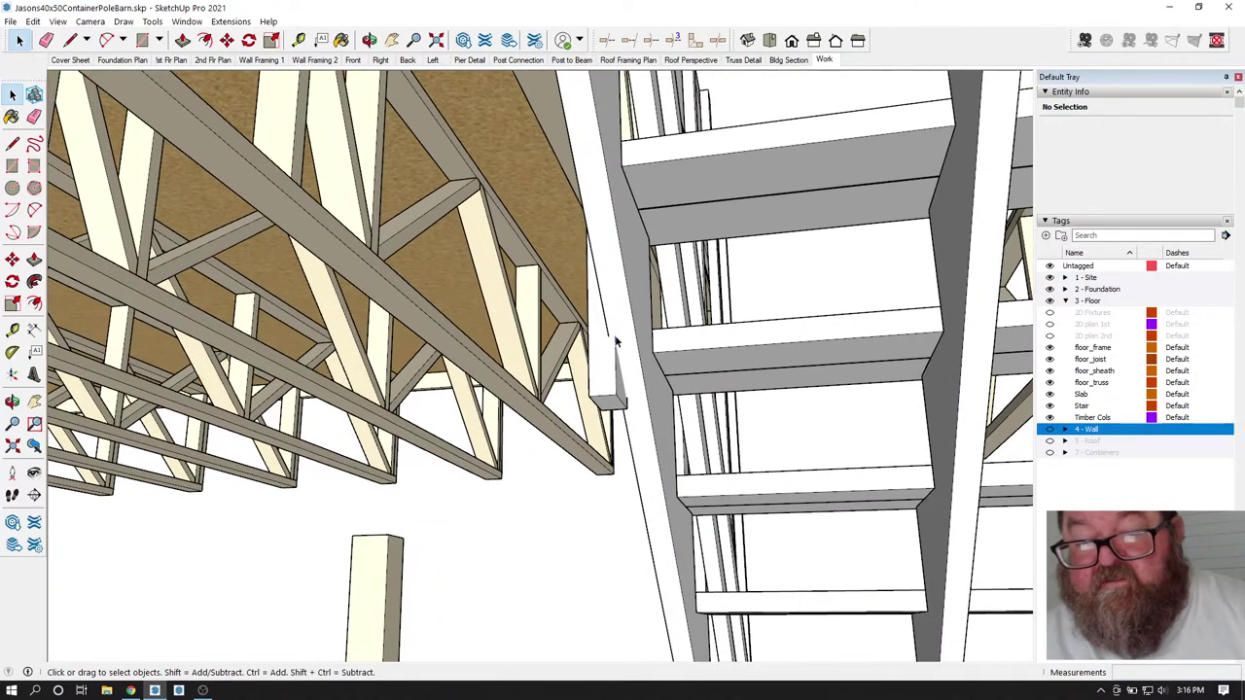
- Select the stair component and move it sideways 3/16" relative to the extended railing posts
{"action": "left_click", "coordinate": [624, 321]}
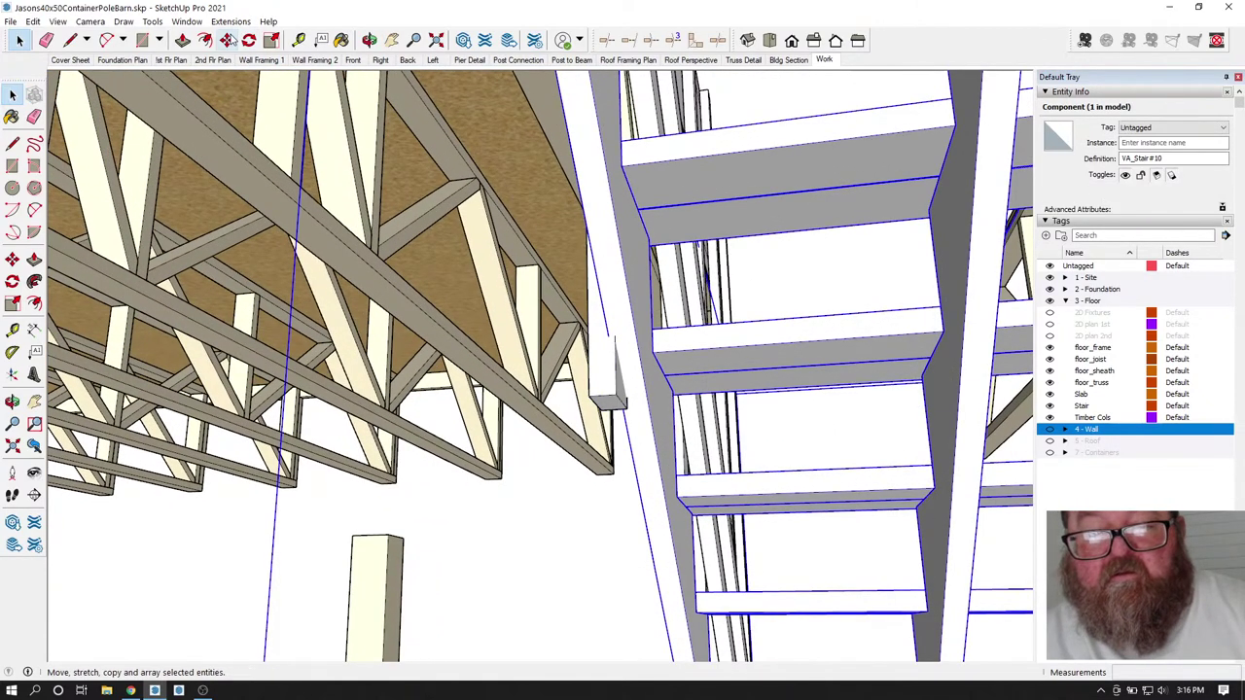
{"action": "left_click", "coordinate": [226, 40]}
{"action": "scroll", "coordinate": [616, 386], "scroll_direction": "up", "scroll_amount": 5}
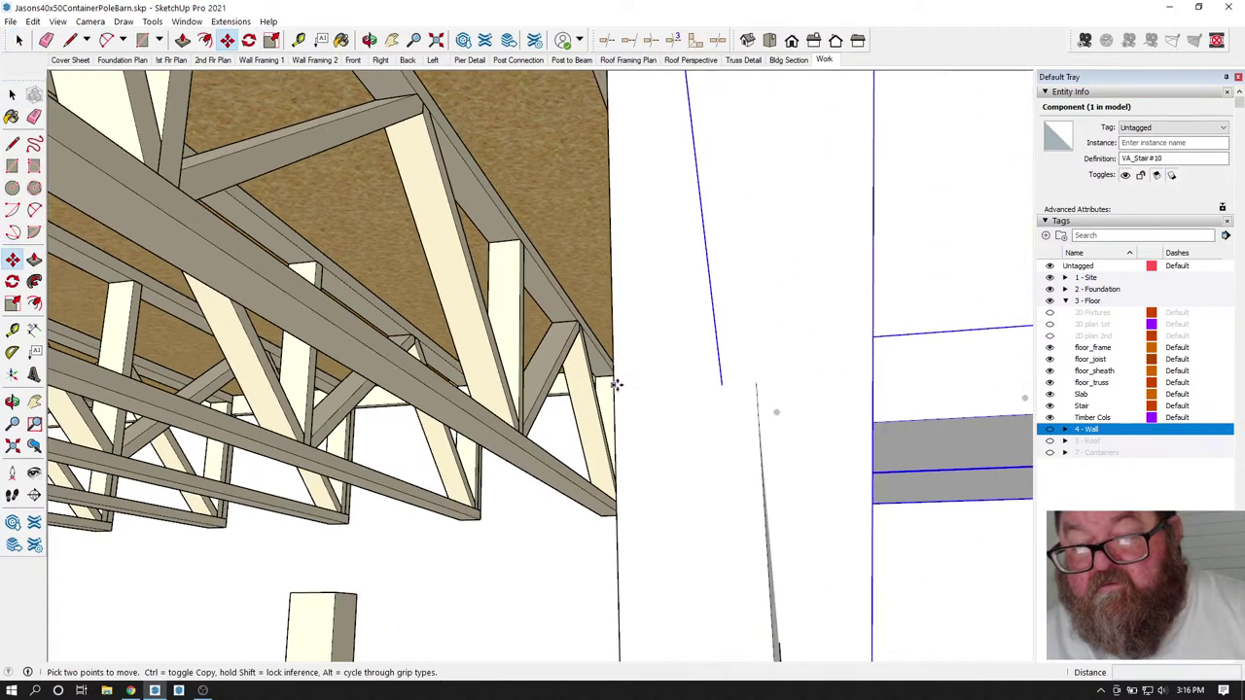
{"action": "scroll", "coordinate": [616, 387], "scroll_direction": "down", "scroll_amount": 1}
{"action": "left_click", "coordinate": [713, 387]}
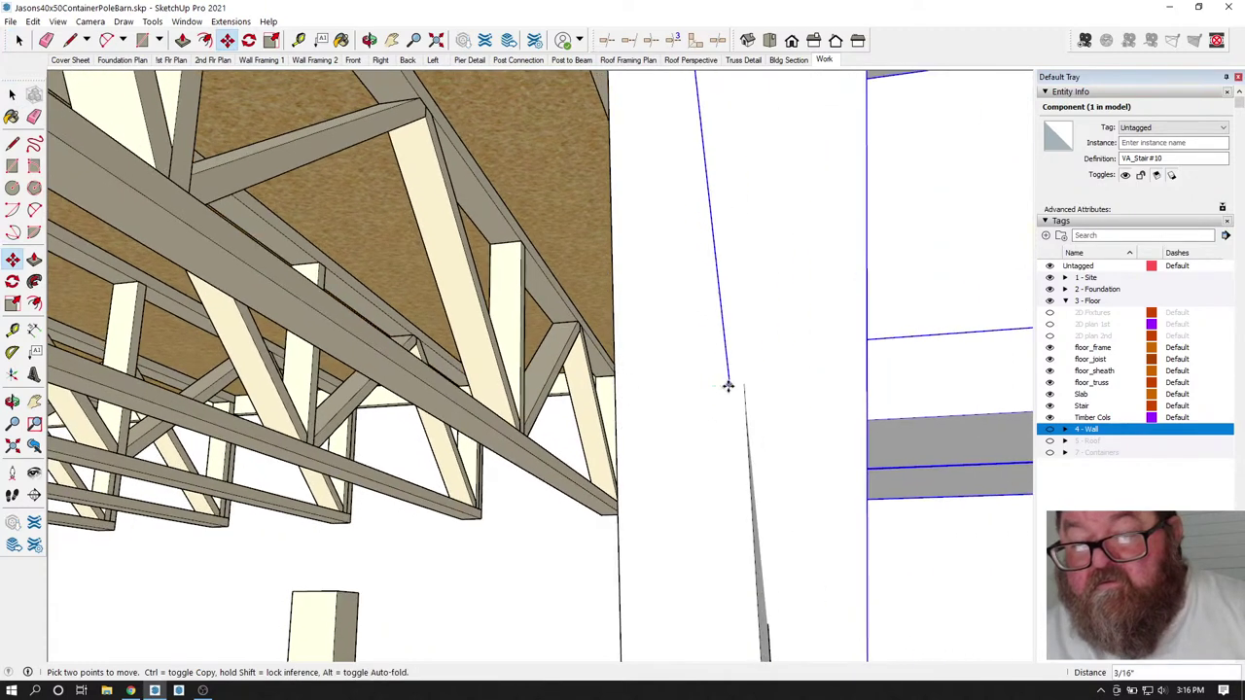
- Open an extended post's group beneath the stair and draw a slanted cut line about 4 3/8" long across it along the stringer's lower edge
{"action": "key", "text": "o"}
{"action": "left_click_drag", "start_coordinate": [411, 211], "coordinate": [577, 338]}
{"action": "scroll", "coordinate": [764, 432], "scroll_direction": "down", "scroll_amount": 4}
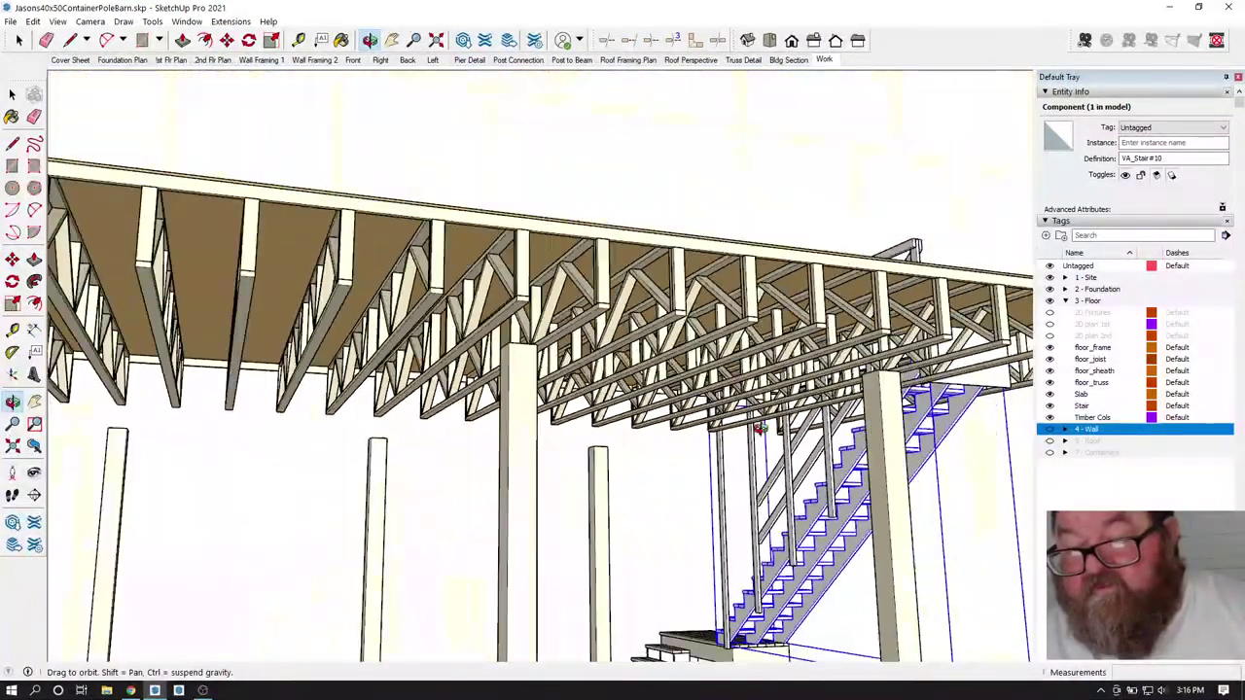
{"action": "left_click_drag", "start_coordinate": [855, 478], "coordinate": [494, 522]}
{"action": "scroll", "coordinate": [494, 521], "scroll_direction": "up", "scroll_amount": 10}
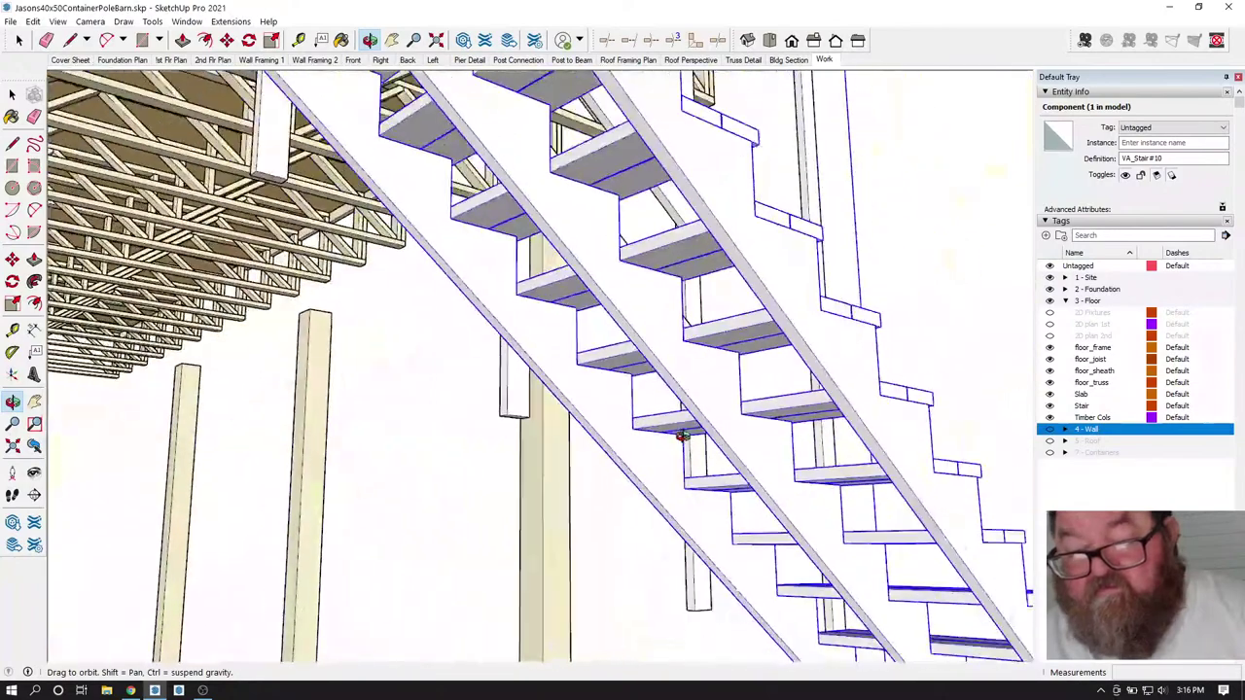
{"action": "scroll", "coordinate": [698, 551], "scroll_direction": "up", "scroll_amount": 5}
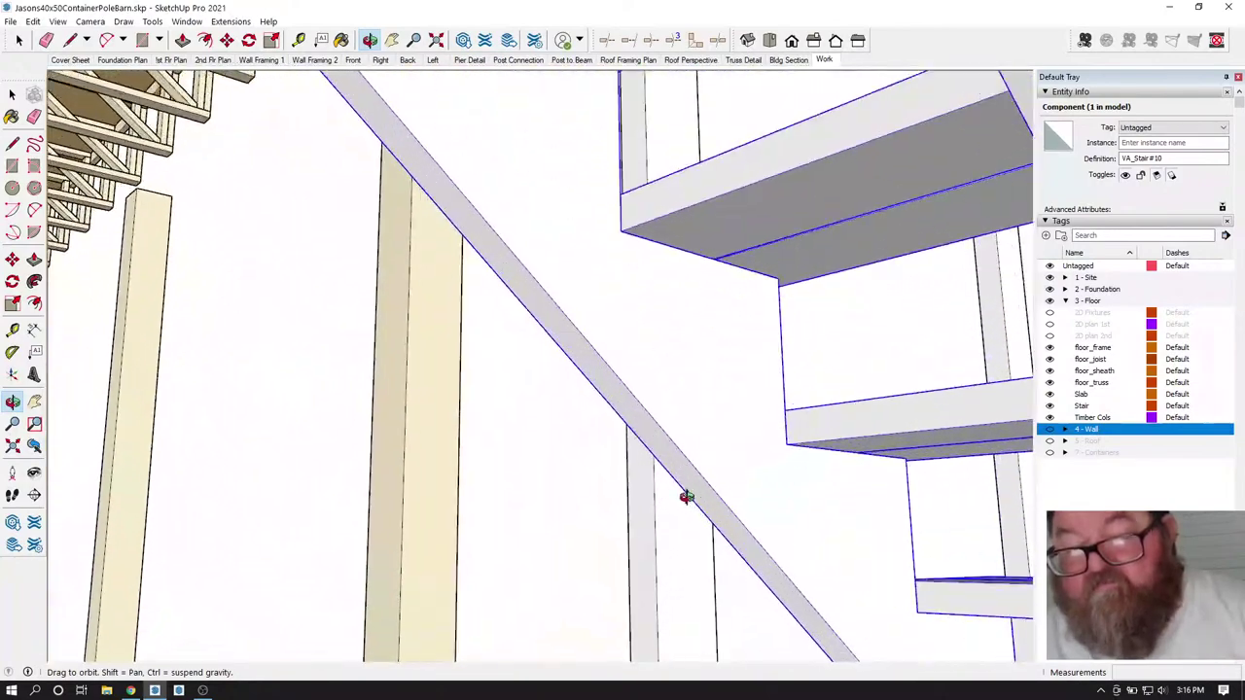
{"action": "left_click", "coordinate": [18, 40]}
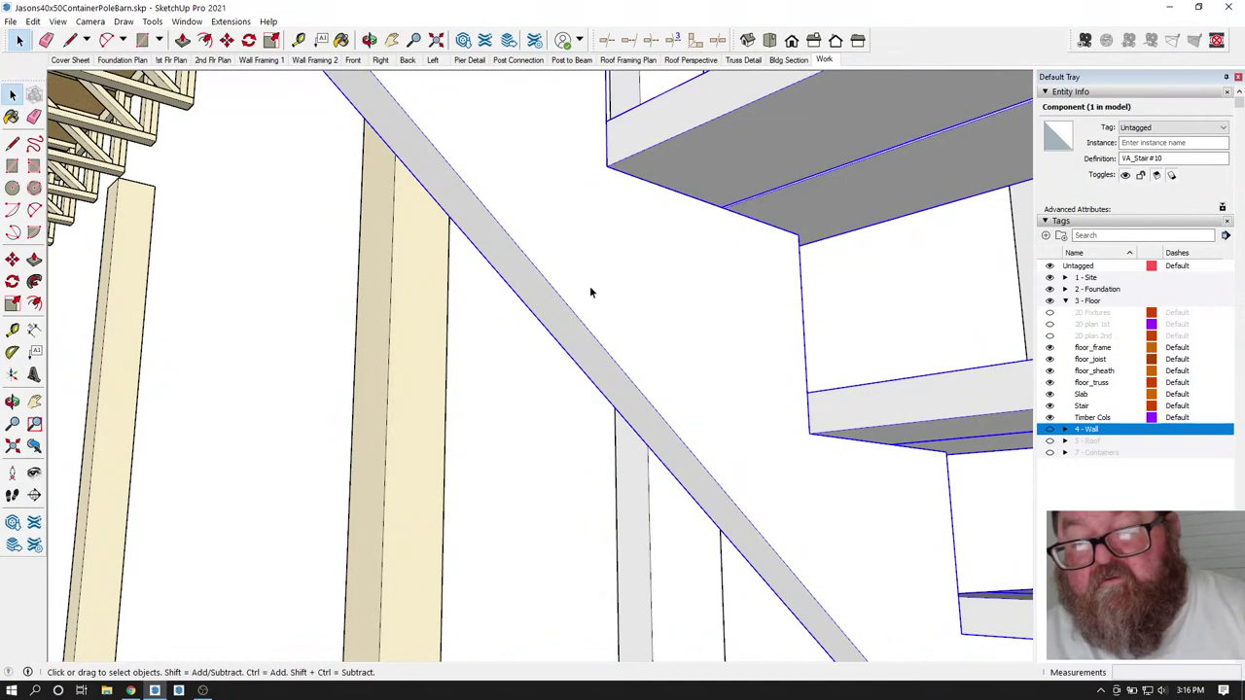
{"action": "double_click", "coordinate": [664, 513]}
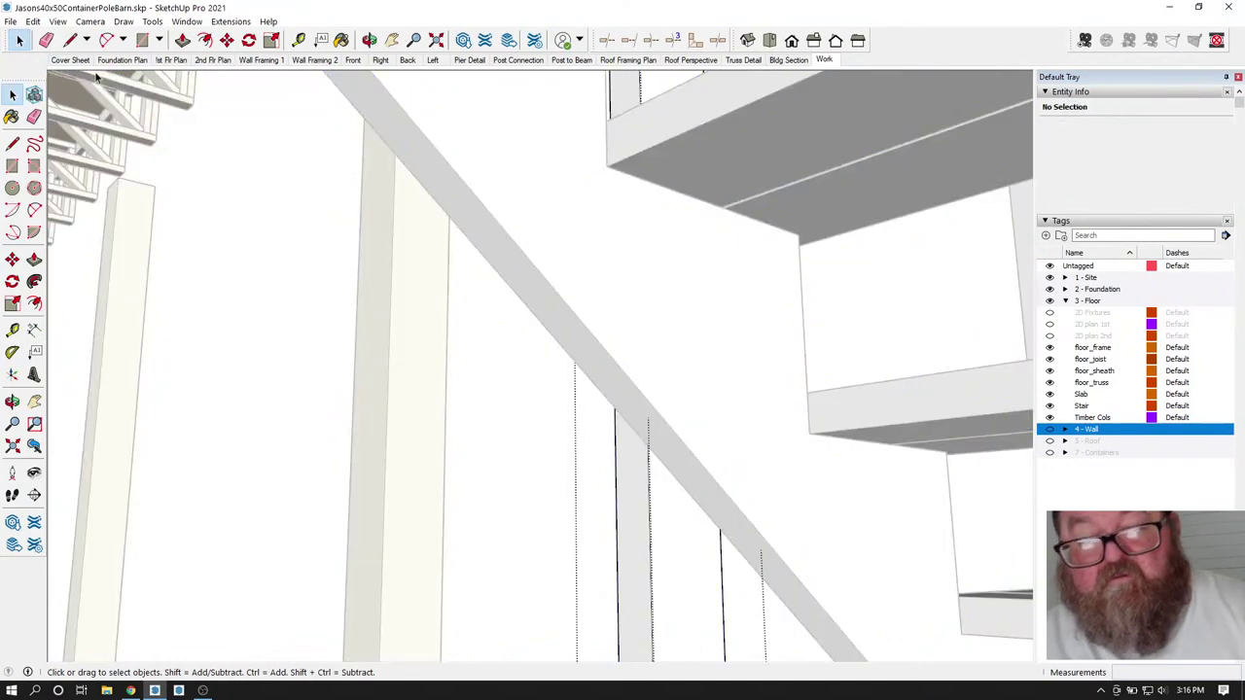
{"action": "left_click", "coordinate": [71, 42]}
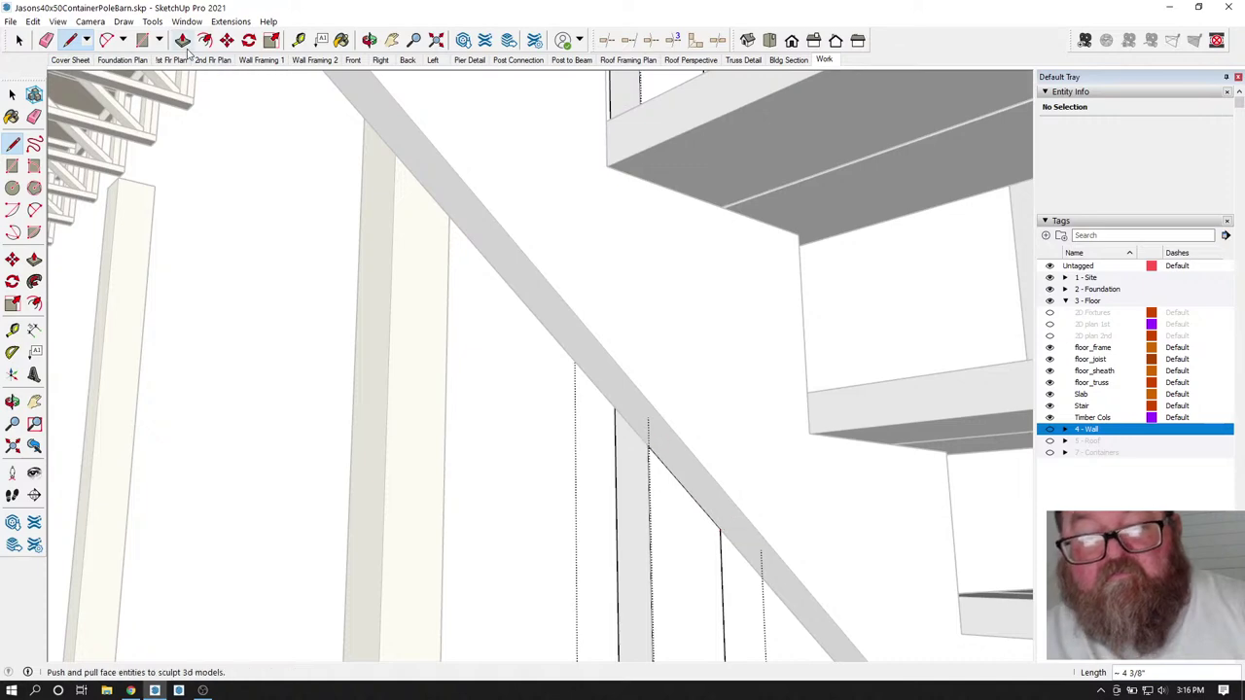
- Push the part of the post below the slanted cut line through by 1 1/2" to remove it, and leave the group
{"action": "left_click", "coordinate": [183, 40]}
{"action": "left_click_drag", "start_coordinate": [678, 528], "coordinate": [623, 539]}
{"action": "scroll", "coordinate": [624, 539], "scroll_direction": "down", "scroll_amount": 6}
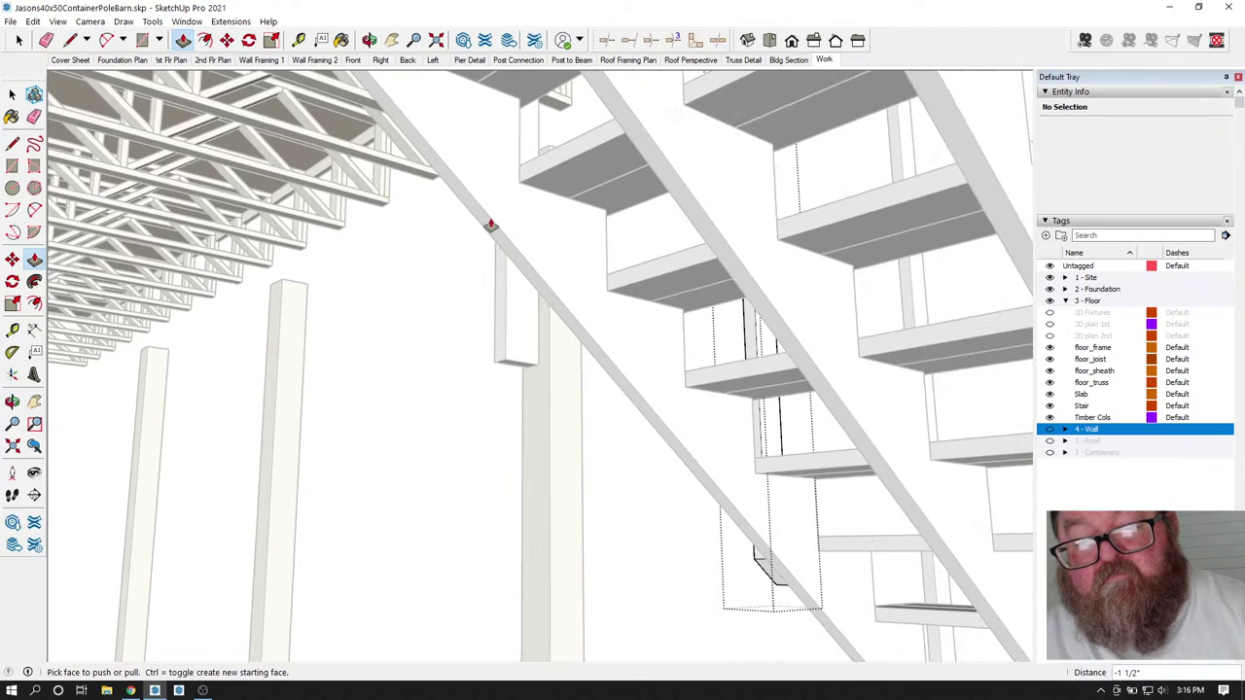
{"action": "middle_click_drag", "start_coordinate": [490, 226], "coordinate": [354, 221]}
{"action": "left_click", "coordinate": [18, 40]}
{"action": "left_click", "coordinate": [546, 368]}
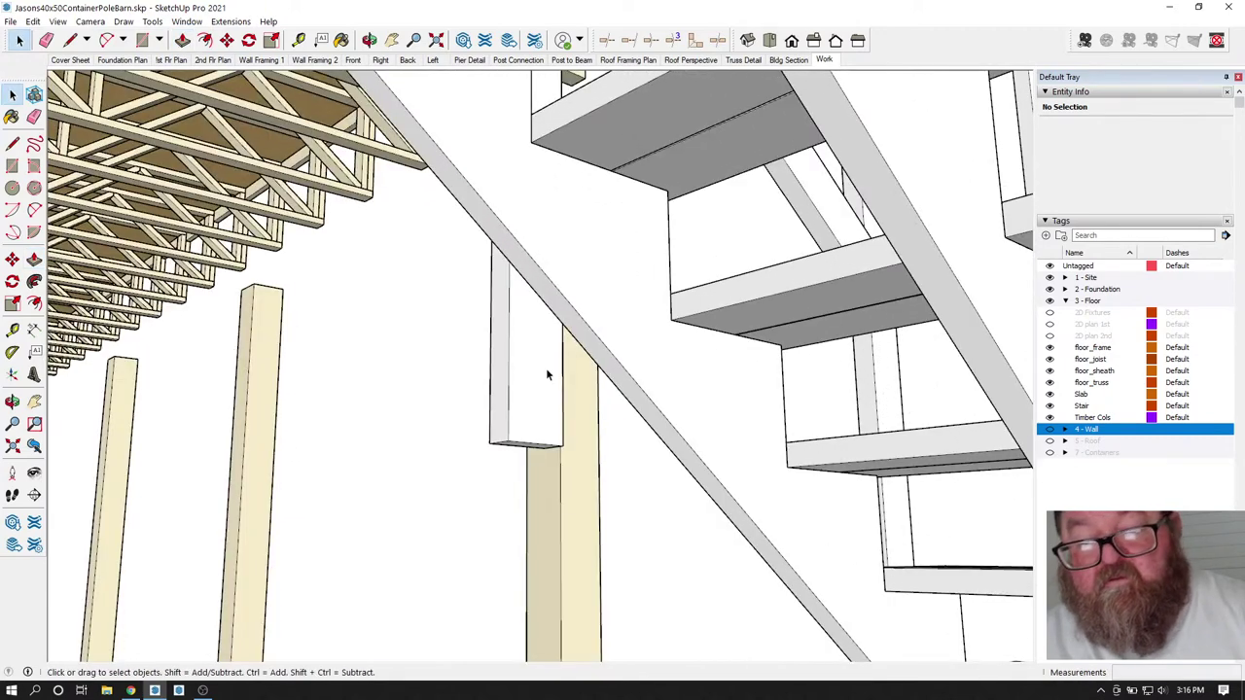
- Open the next post up the stair, draw a cut line about 4 3/8" long along the stringer's lower edge, and remove the part below it
{"action": "double_click", "coordinate": [546, 368]}
{"action": "left_click", "coordinate": [69, 40]}
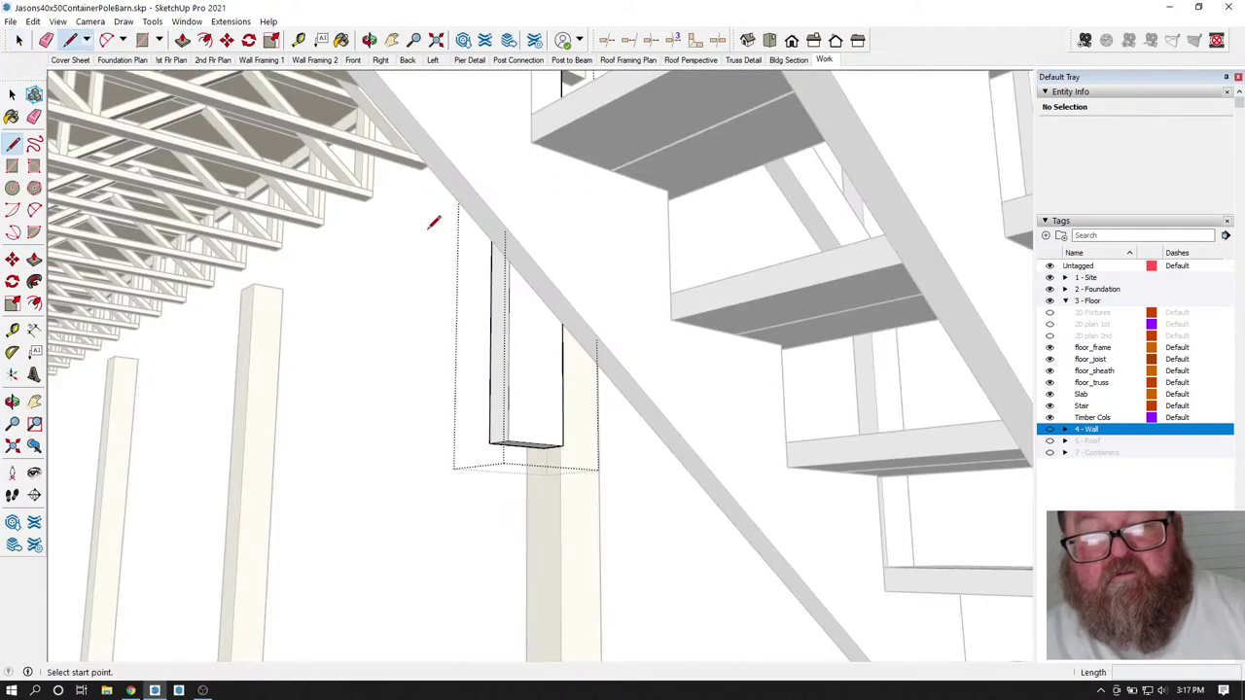
{"action": "left_click", "coordinate": [564, 319]}
{"action": "left_click", "coordinate": [182, 40]}
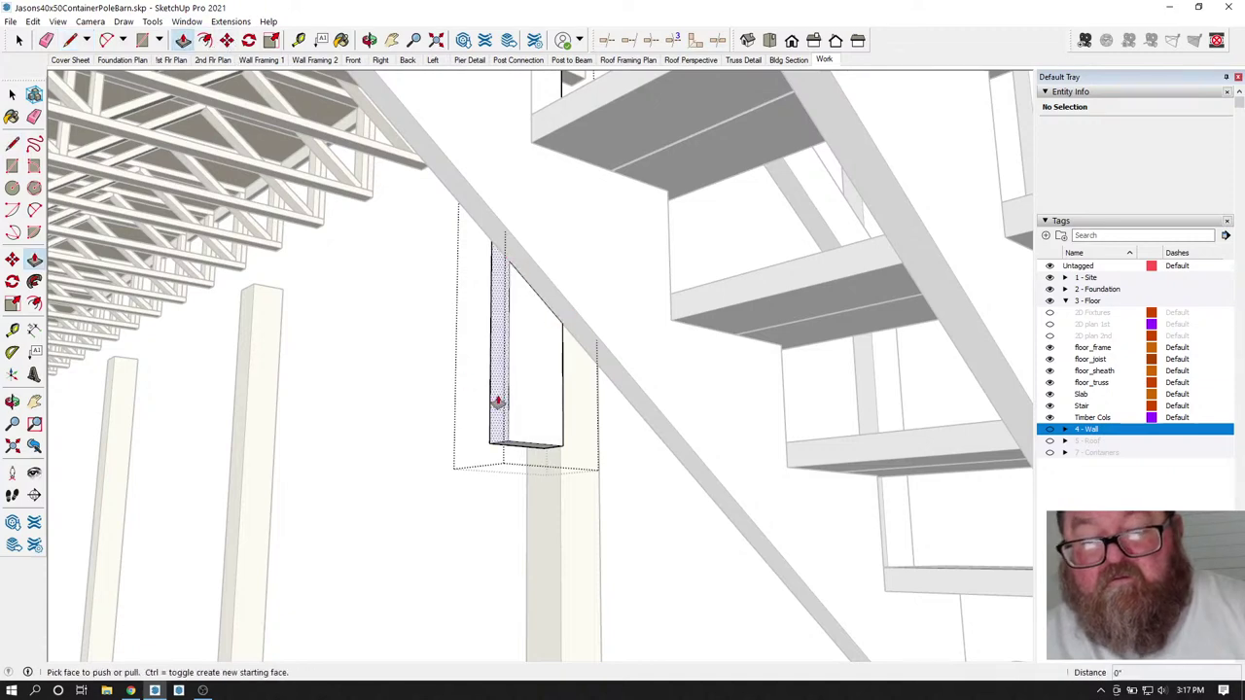
{"action": "left_click", "coordinate": [528, 413]}
{"action": "left_click", "coordinate": [514, 420]}
{"action": "scroll", "coordinate": [653, 590], "scroll_direction": "down", "scroll_amount": 3}
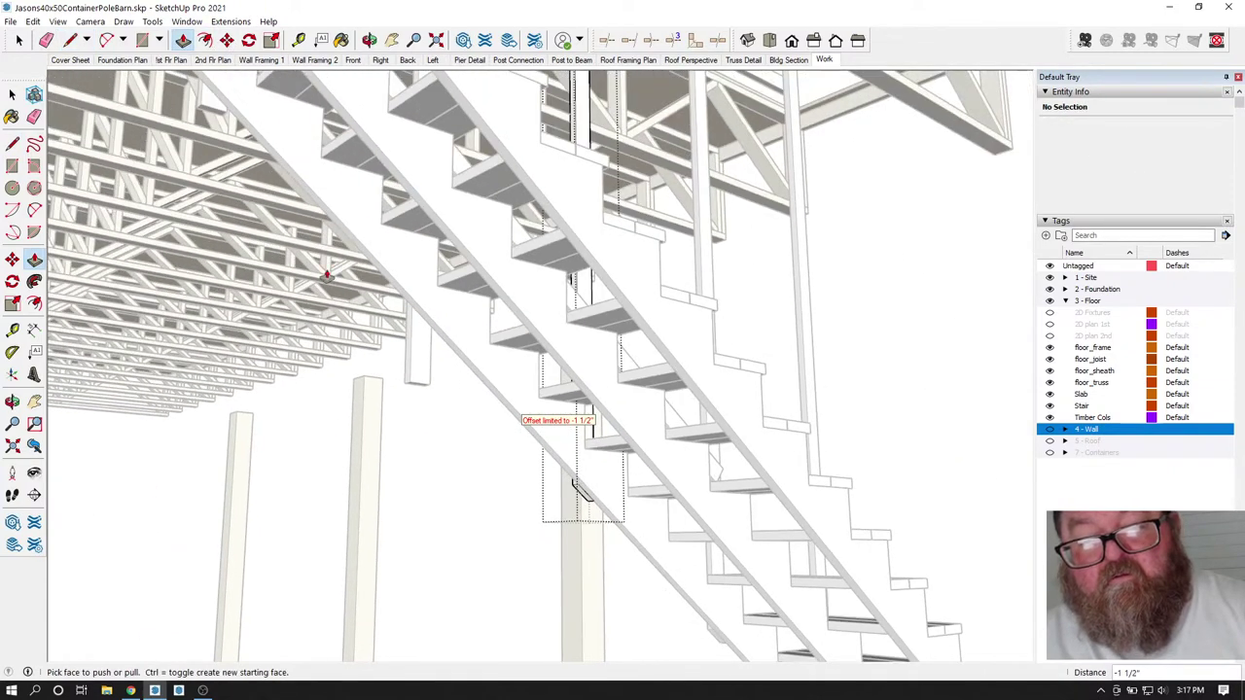
- Trim the following post up the stair along the stringer's underside with a 4 3/8" slanted cut line, pushing the waste 1 1/2" through
{"action": "scroll", "coordinate": [335, 273], "scroll_direction": "up", "scroll_amount": 3}
{"action": "scroll", "coordinate": [279, 161], "scroll_direction": "up", "scroll_amount": 1}
{"action": "key", "text": "space"}
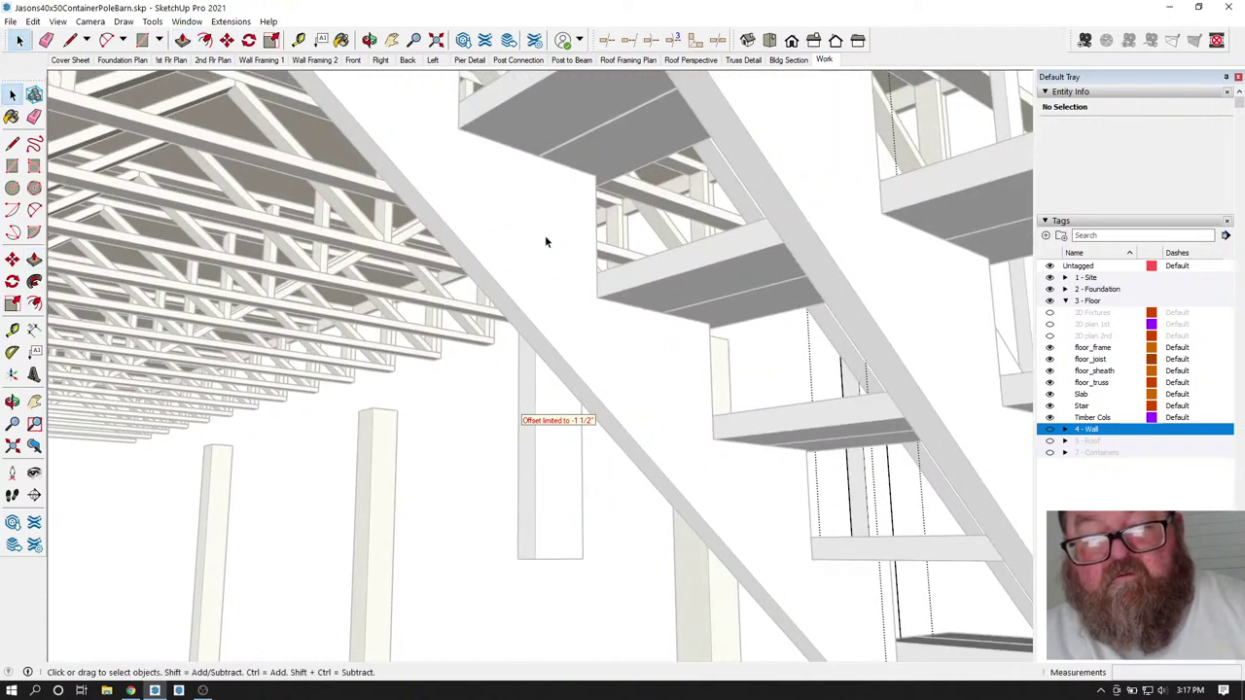
{"action": "double_click", "coordinate": [558, 502]}
{"action": "scroll", "coordinate": [561, 549], "scroll_direction": "up", "scroll_amount": 2}
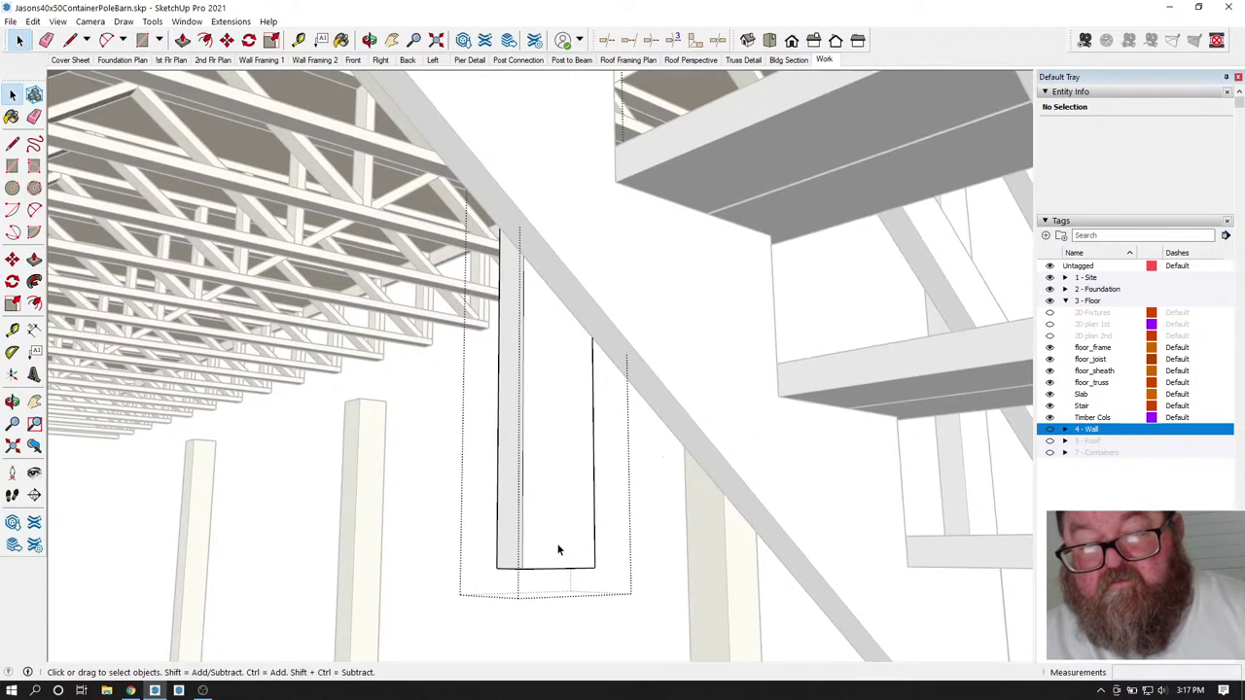
{"action": "key", "text": "l"}
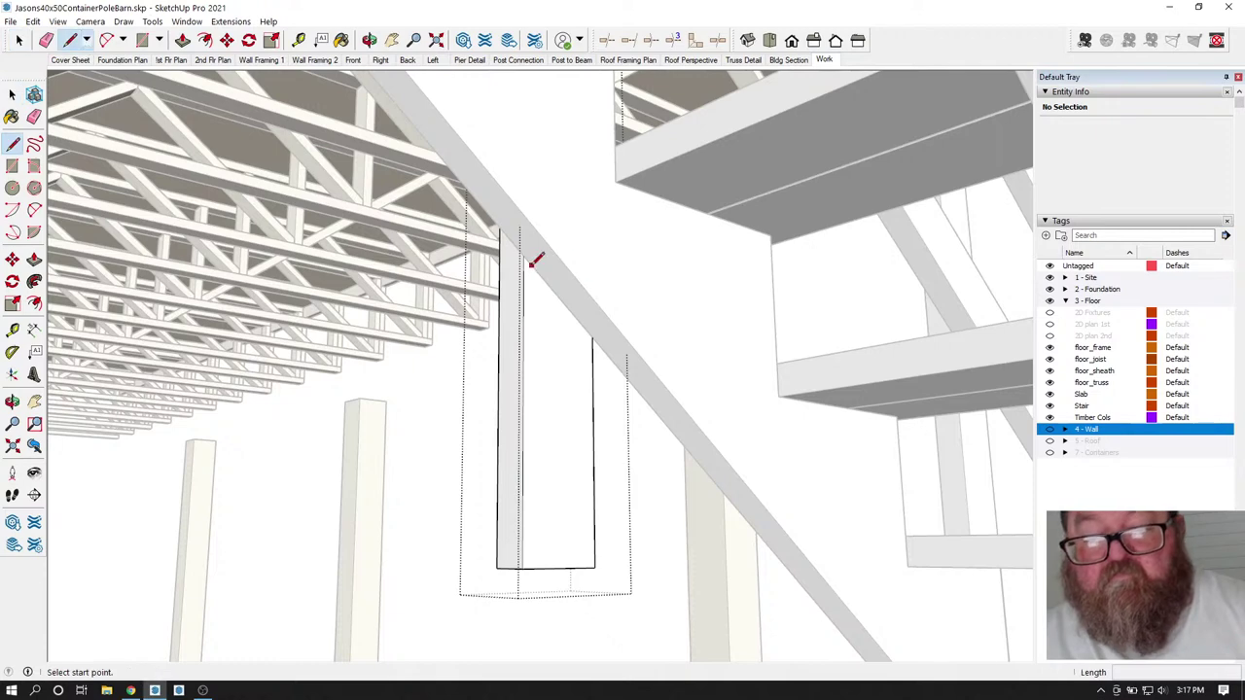
{"action": "left_click", "coordinate": [584, 318]}
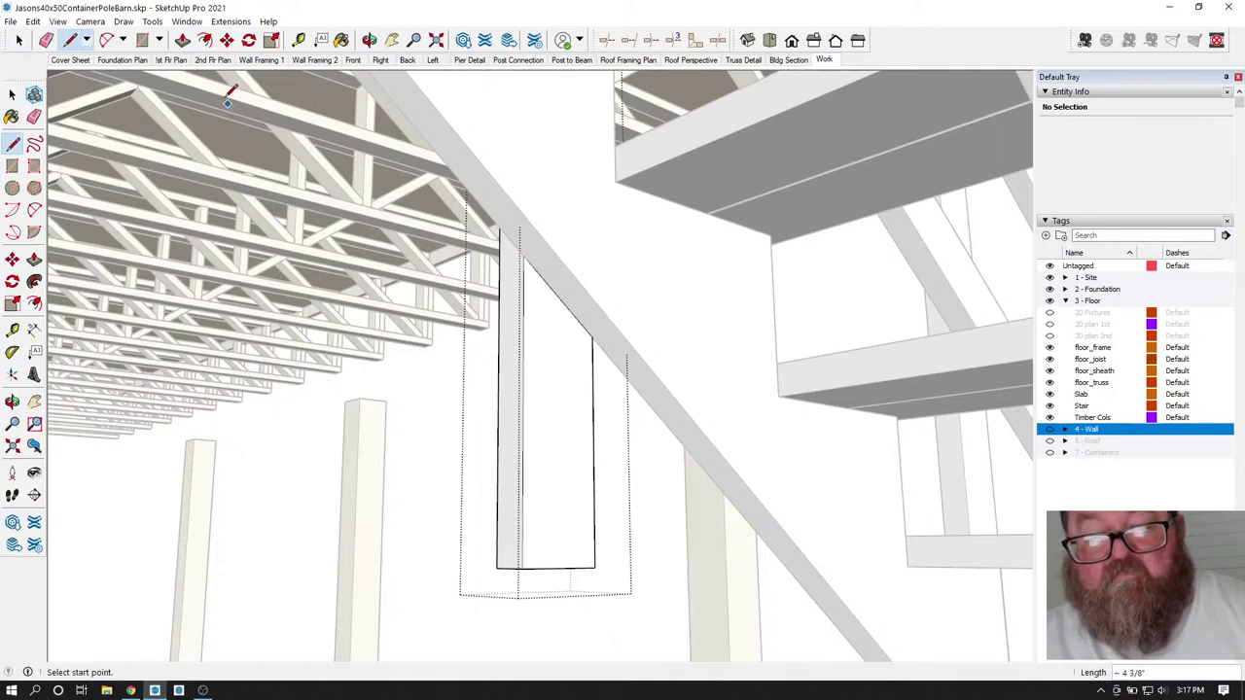
{"action": "key", "text": "p"}
{"action": "left_click", "coordinate": [509, 431]}
{"action": "left_click", "coordinate": [552, 497]}
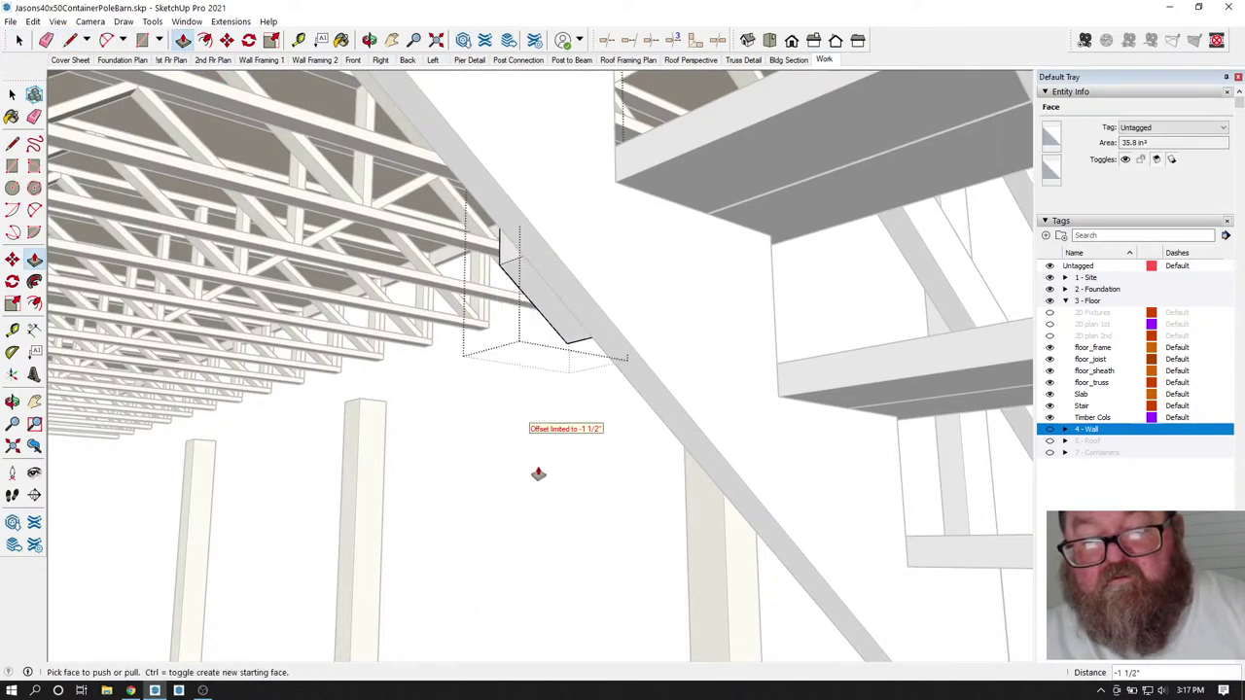
- Leave the post group and examine the trimmed posts, stringer and lower handrail ends from below and beside the stair
{"action": "scroll", "coordinate": [694, 586], "scroll_direction": "down", "scroll_amount": 6}
{"action": "scroll", "coordinate": [564, 428], "scroll_direction": "up", "scroll_amount": 4}
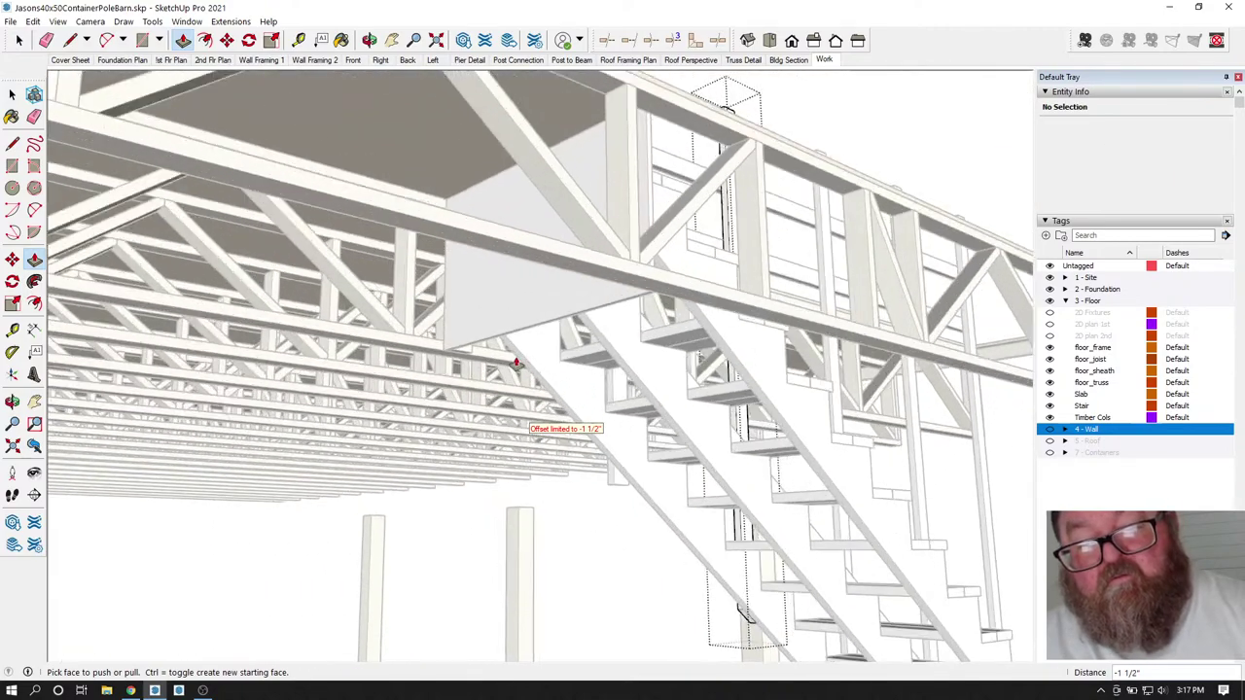
{"action": "scroll", "coordinate": [369, 409], "scroll_direction": "down", "scroll_amount": 4}
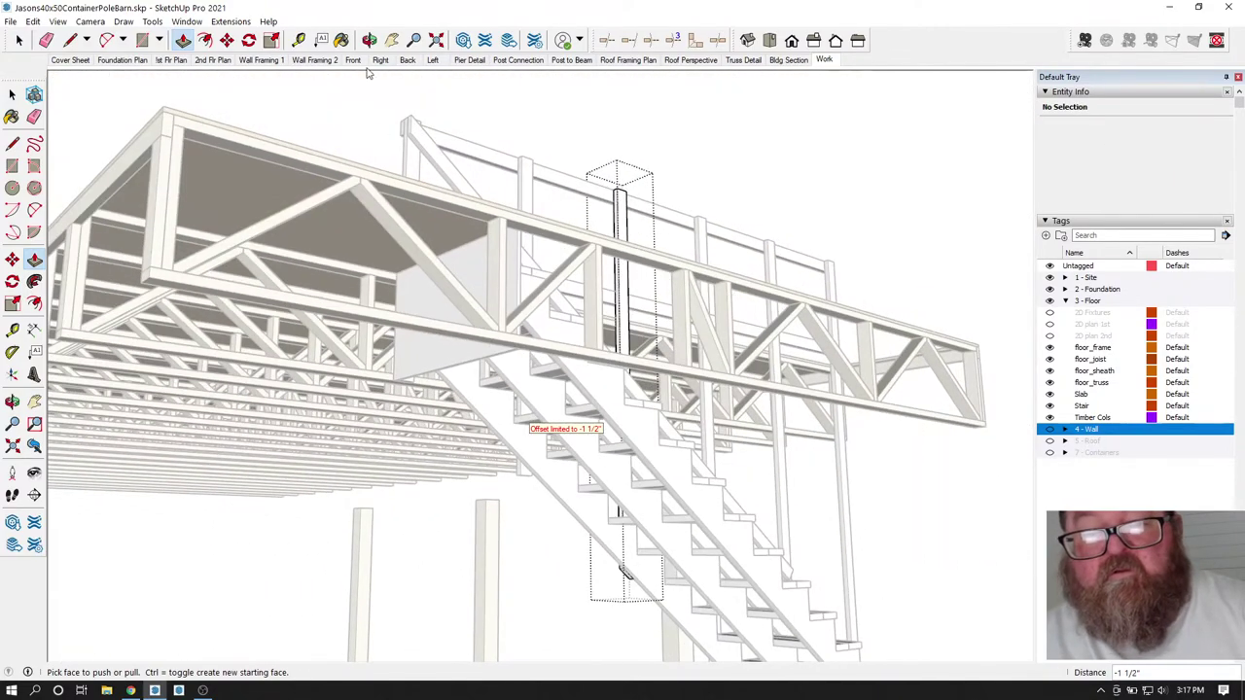
{"action": "left_click", "coordinate": [370, 40]}
{"action": "left_click_drag", "start_coordinate": [506, 189], "coordinate": [428, 436]}
{"action": "scroll", "coordinate": [527, 431], "scroll_direction": "down", "scroll_amount": 2}
{"action": "scroll", "coordinate": [625, 643], "scroll_direction": "up", "scroll_amount": 2}
{"action": "left_click_drag", "start_coordinate": [626, 648], "coordinate": [581, 595]}
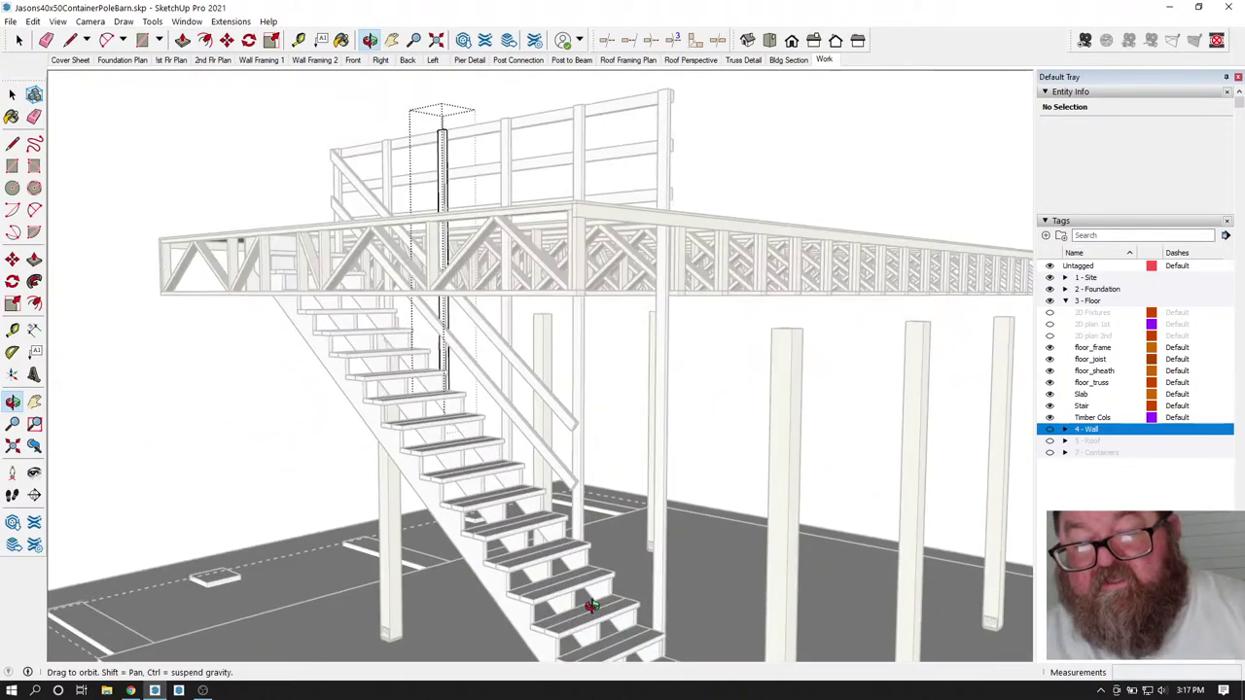
{"action": "key", "text": "space"}
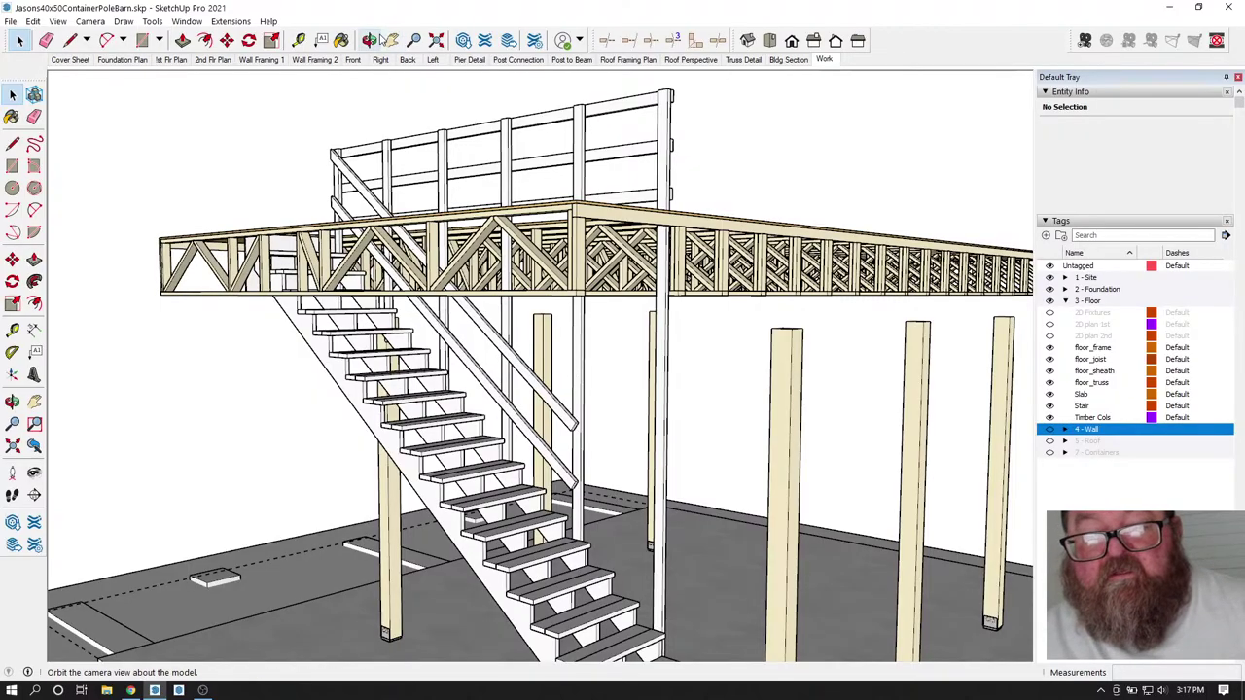
{"action": "left_click", "coordinate": [369, 40]}
{"action": "left_click_drag", "start_coordinate": [480, 458], "coordinate": [797, 620]}
{"action": "scroll", "coordinate": [759, 593], "scroll_direction": "up", "scroll_amount": 3}
{"action": "left_click_drag", "start_coordinate": [613, 566], "coordinate": [449, 463]}
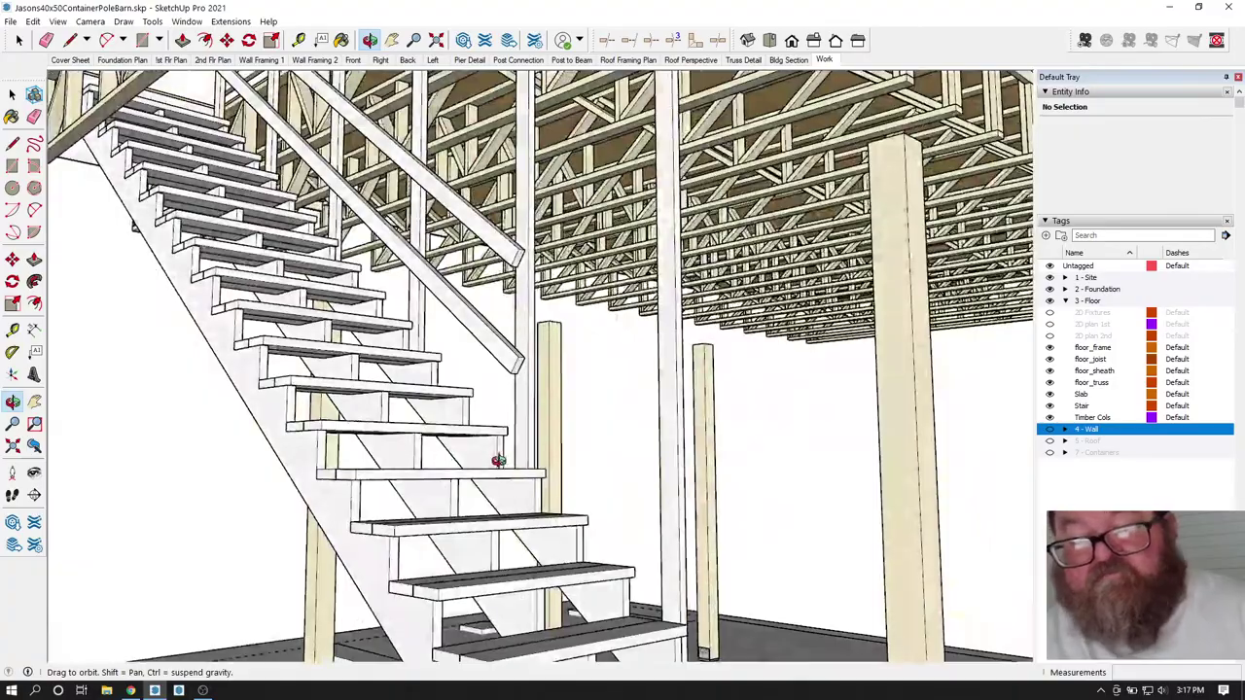
{"action": "scroll", "coordinate": [486, 462], "scroll_direction": "up", "scroll_amount": 1}
{"action": "scroll", "coordinate": [481, 461], "scroll_direction": "down", "scroll_amount": 6}
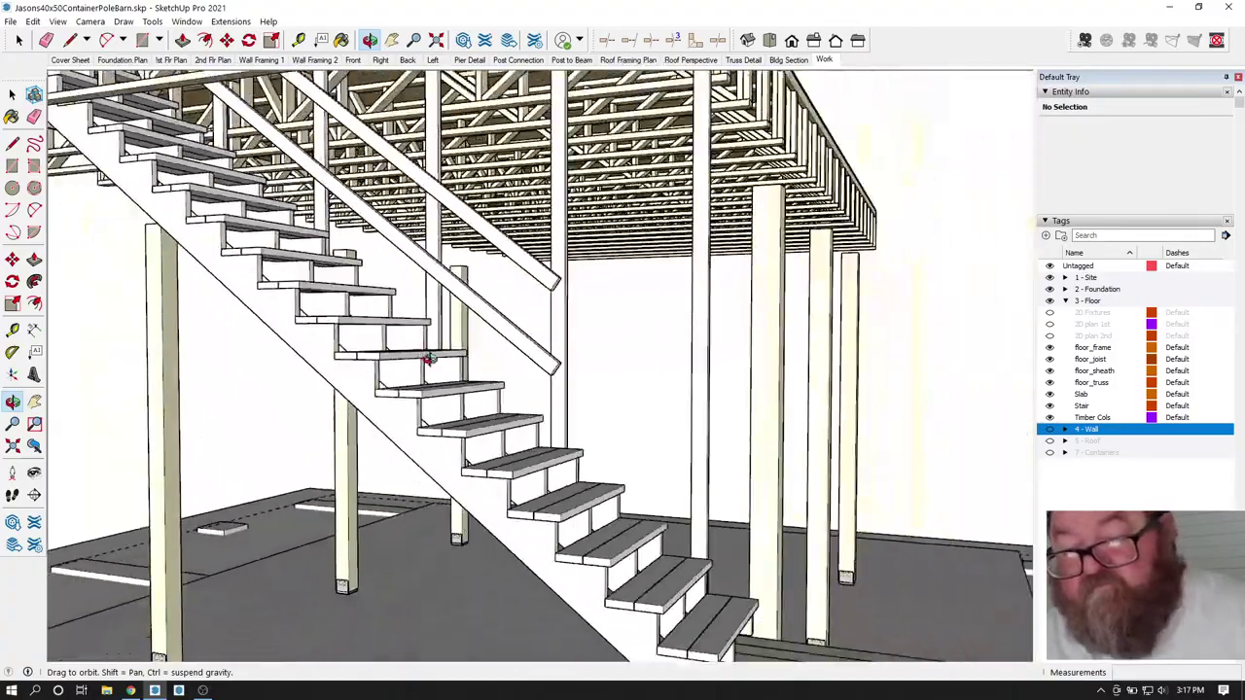
{"action": "scroll", "coordinate": [559, 478], "scroll_direction": "down", "scroll_amount": 3}
{"action": "scroll", "coordinate": [583, 467], "scroll_direction": "up", "scroll_amount": 5}
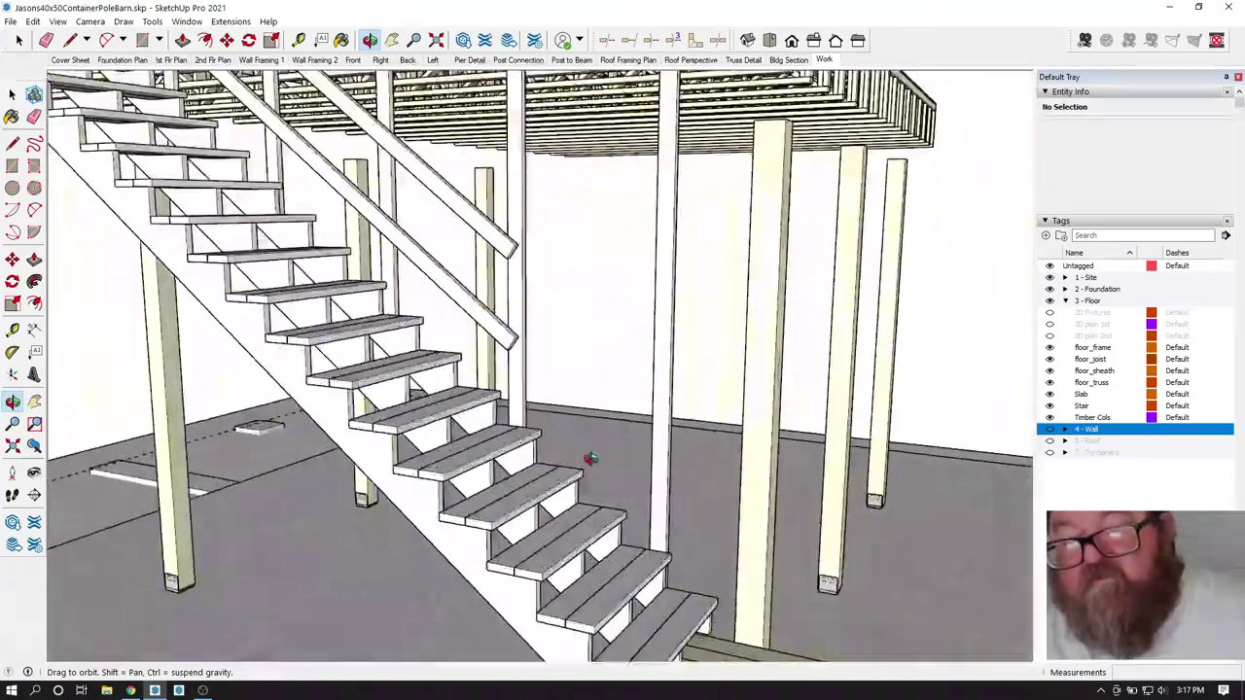
{"action": "scroll", "coordinate": [573, 497], "scroll_direction": "down", "scroll_amount": 4}
{"action": "scroll", "coordinate": [528, 417], "scroll_direction": "up", "scroll_amount": 6}
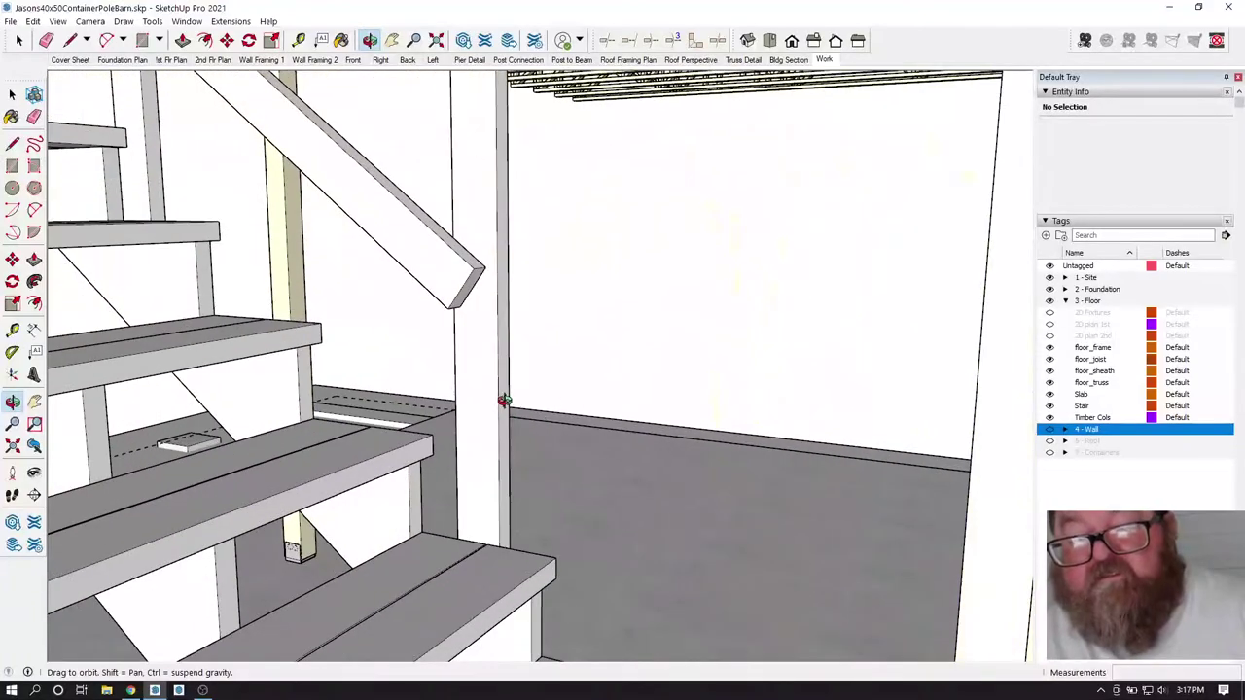
{"action": "scroll", "coordinate": [483, 369], "scroll_direction": "down", "scroll_amount": 2}
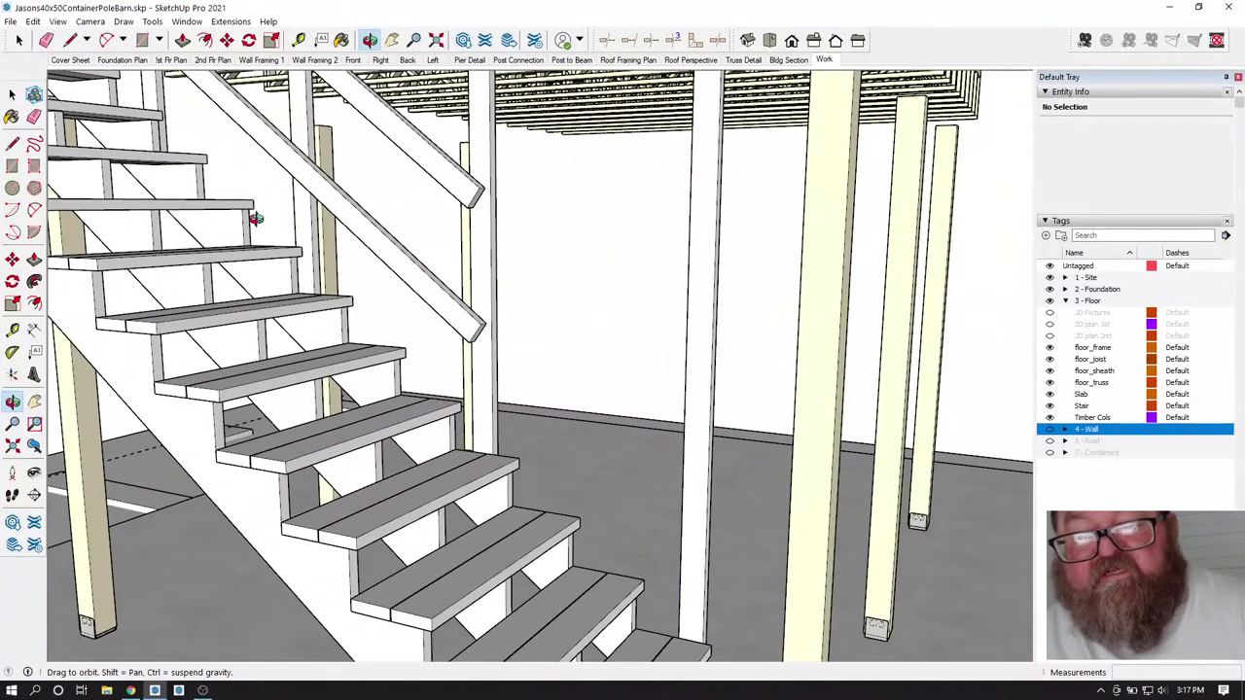
{"action": "key", "text": "space"}
{"action": "scroll", "coordinate": [688, 438], "scroll_direction": "up", "scroll_amount": 4}
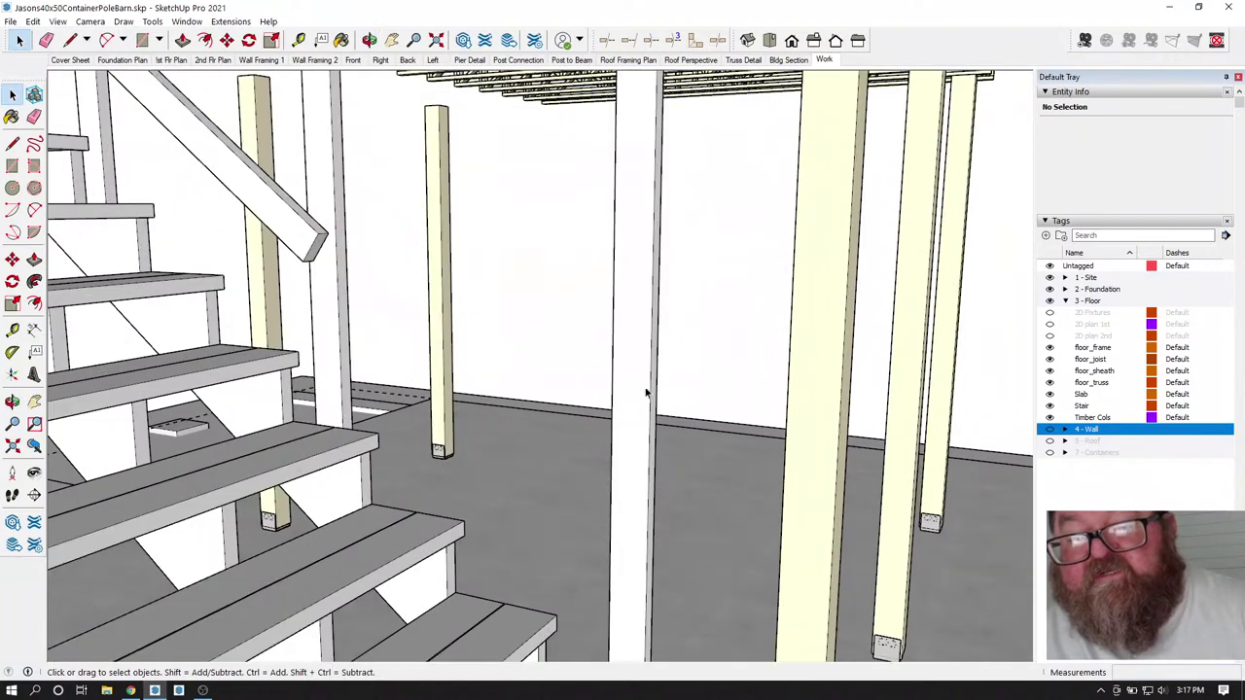
{"action": "scroll", "coordinate": [600, 334], "scroll_direction": "down", "scroll_amount": 4}
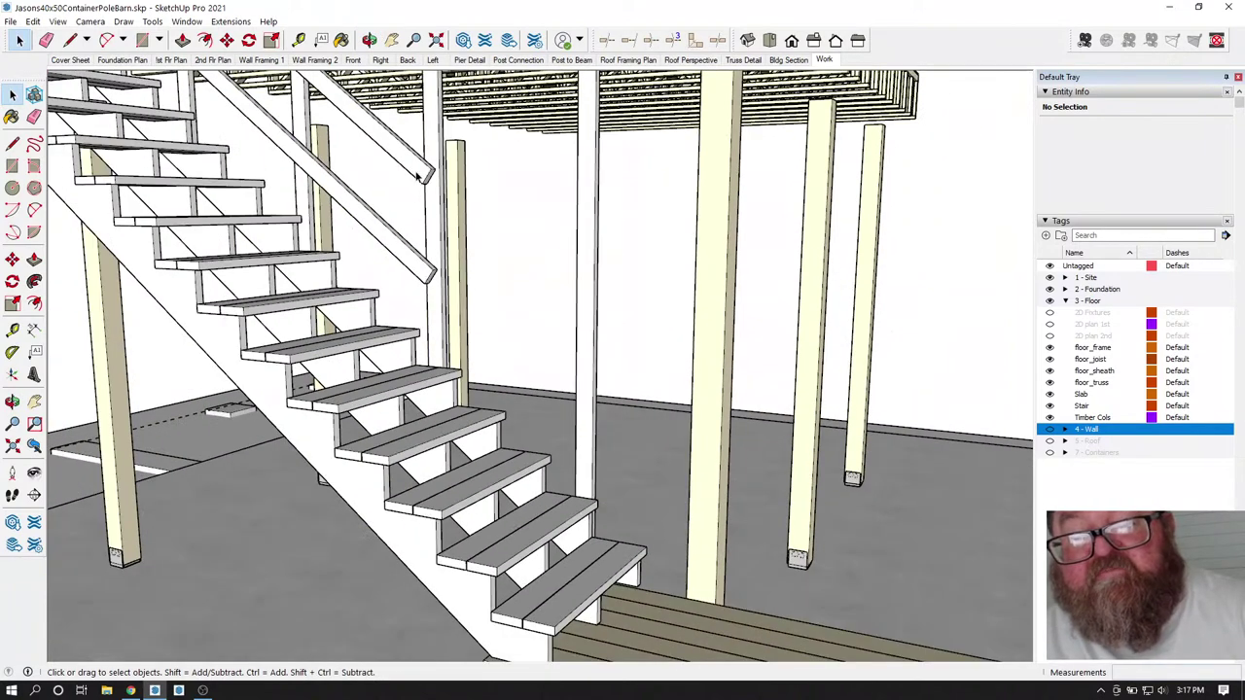
- Open the upper slanted handrail and extend its lower end about 4' 1 1/4" down the slope, just past the corner post
{"action": "double_click", "coordinate": [418, 175]}
{"action": "scroll", "coordinate": [424, 210], "scroll_direction": "up", "scroll_amount": 2}
{"action": "left_click", "coordinate": [183, 40]}
{"action": "left_click_drag", "start_coordinate": [427, 168], "coordinate": [659, 336]}
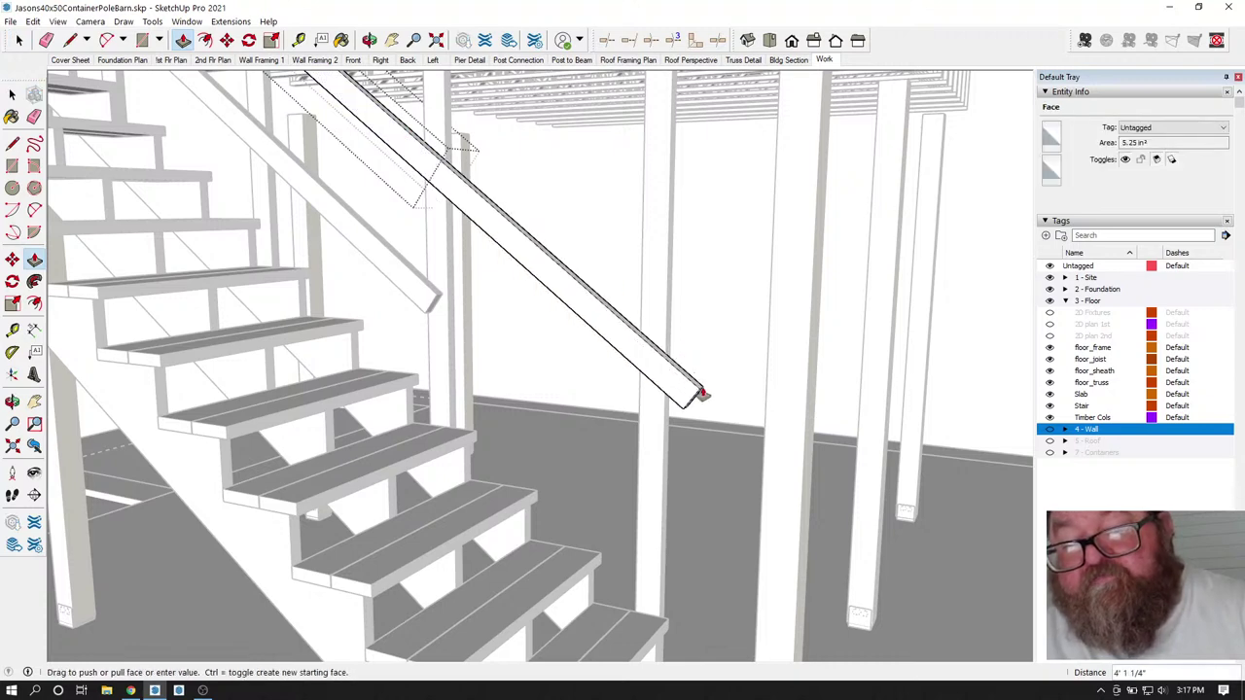
{"action": "left_click_drag", "start_coordinate": [718, 407], "coordinate": [715, 410]}
{"action": "middle_click_drag", "start_coordinate": [714, 410], "coordinate": [145, 240]}
{"action": "scroll", "coordinate": [225, 252], "scroll_direction": "up", "scroll_amount": 3}
- Extend the lower slanted handrail's bottom end about 4' 1 11/16" down the slope past the same post, and leave the group
{"action": "left_click", "coordinate": [19, 40]}
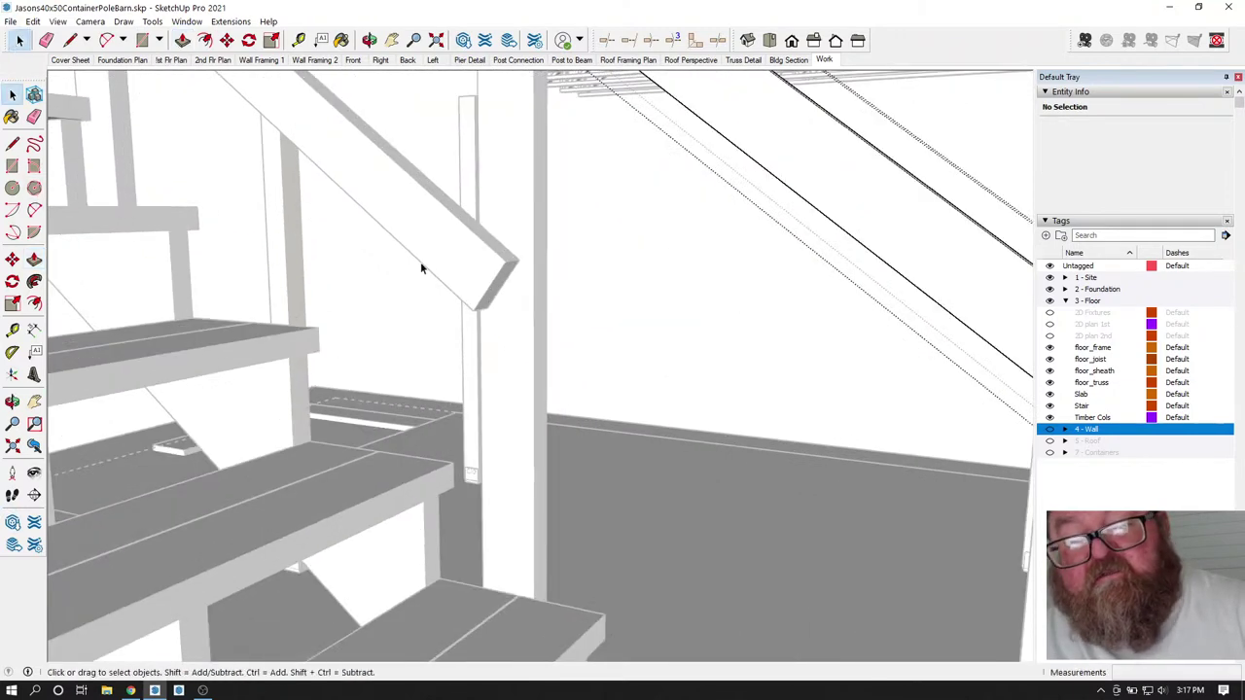
{"action": "left_click", "coordinate": [426, 260]}
{"action": "key", "text": "p"}
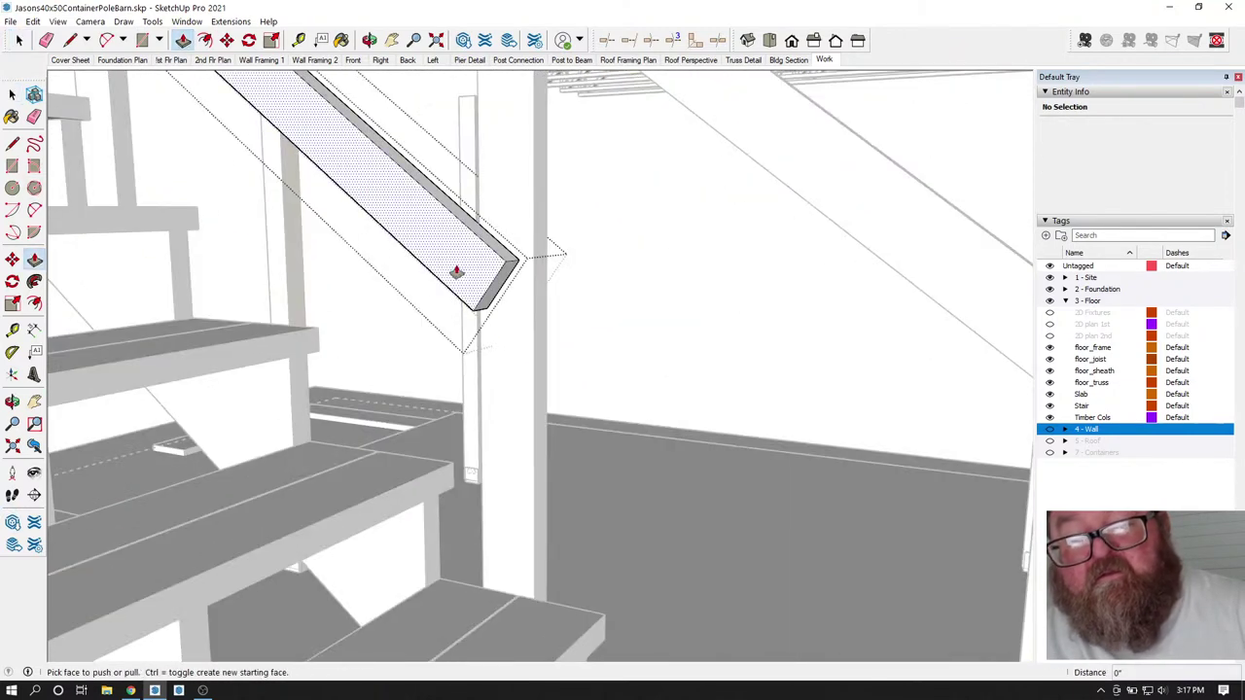
{"action": "middle_click_drag", "start_coordinate": [496, 288], "coordinate": [466, 258]}
{"action": "left_click_drag", "start_coordinate": [469, 260], "coordinate": [806, 547]}
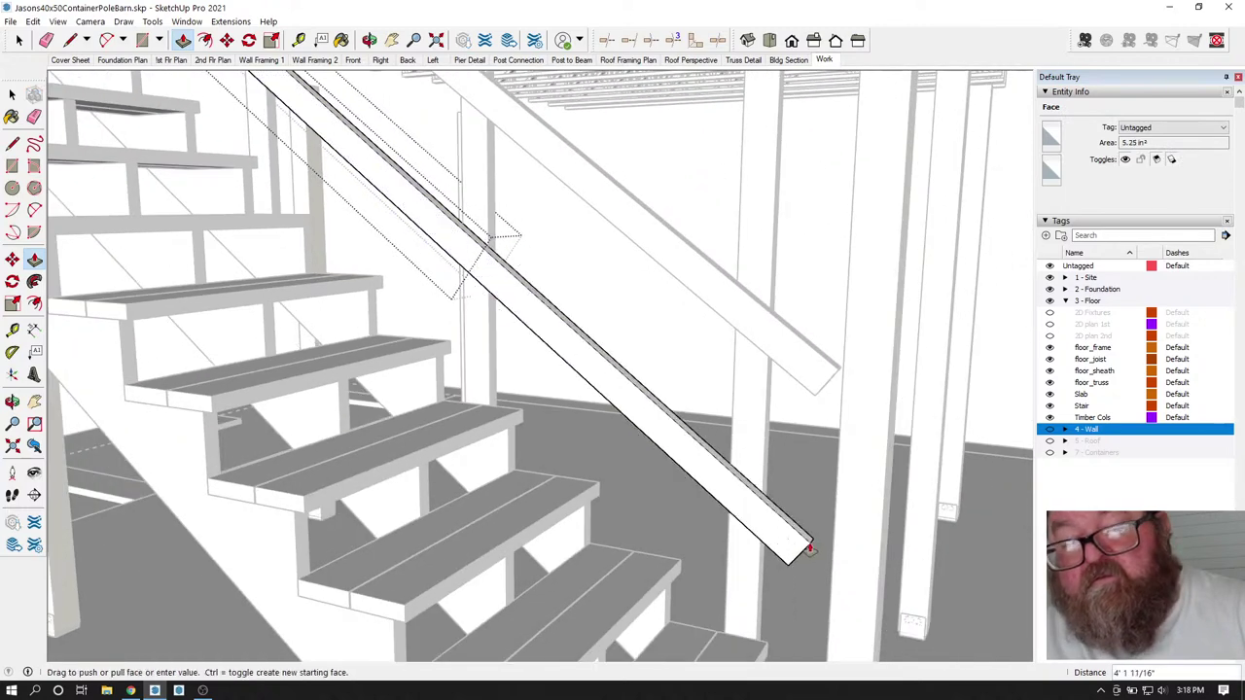
{"action": "left_click", "coordinate": [809, 549]}
{"action": "left_click", "coordinate": [369, 40]}
{"action": "left_click_drag", "start_coordinate": [408, 194], "coordinate": [461, 344]}
{"action": "scroll", "coordinate": [610, 362], "scroll_direction": "down", "scroll_amount": 5}
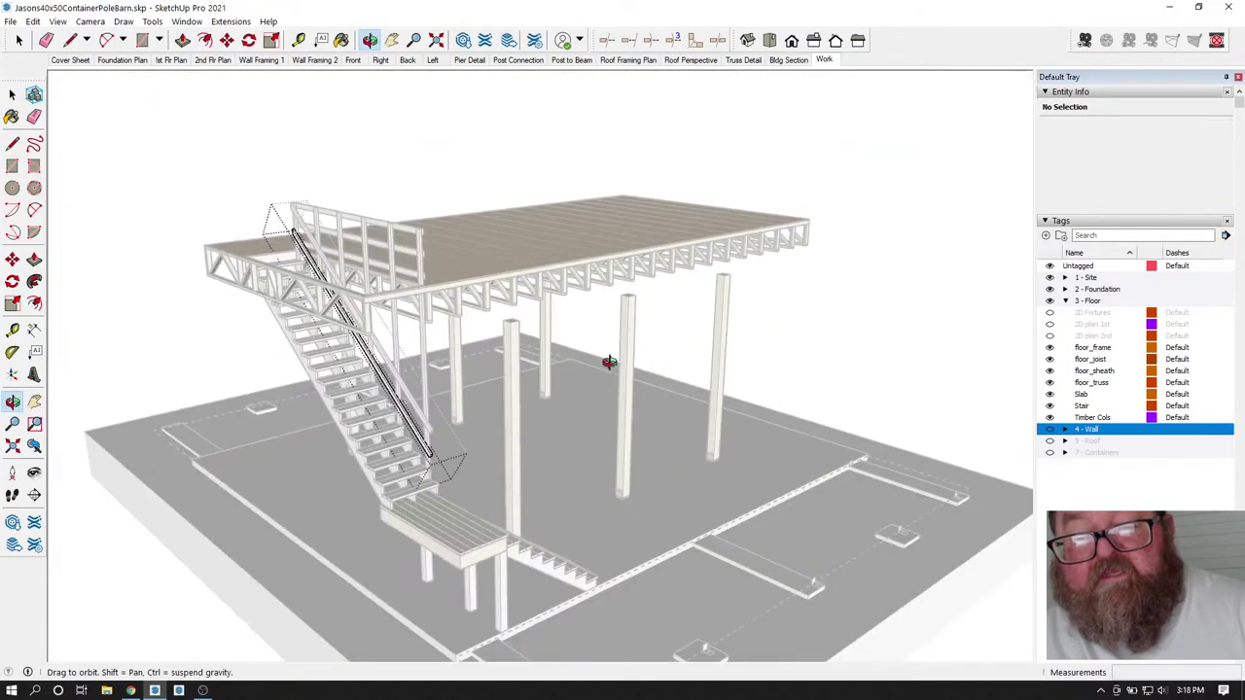
{"action": "scroll", "coordinate": [609, 362], "scroll_direction": "down", "scroll_amount": 3}
{"action": "left_click", "coordinate": [18, 40]}
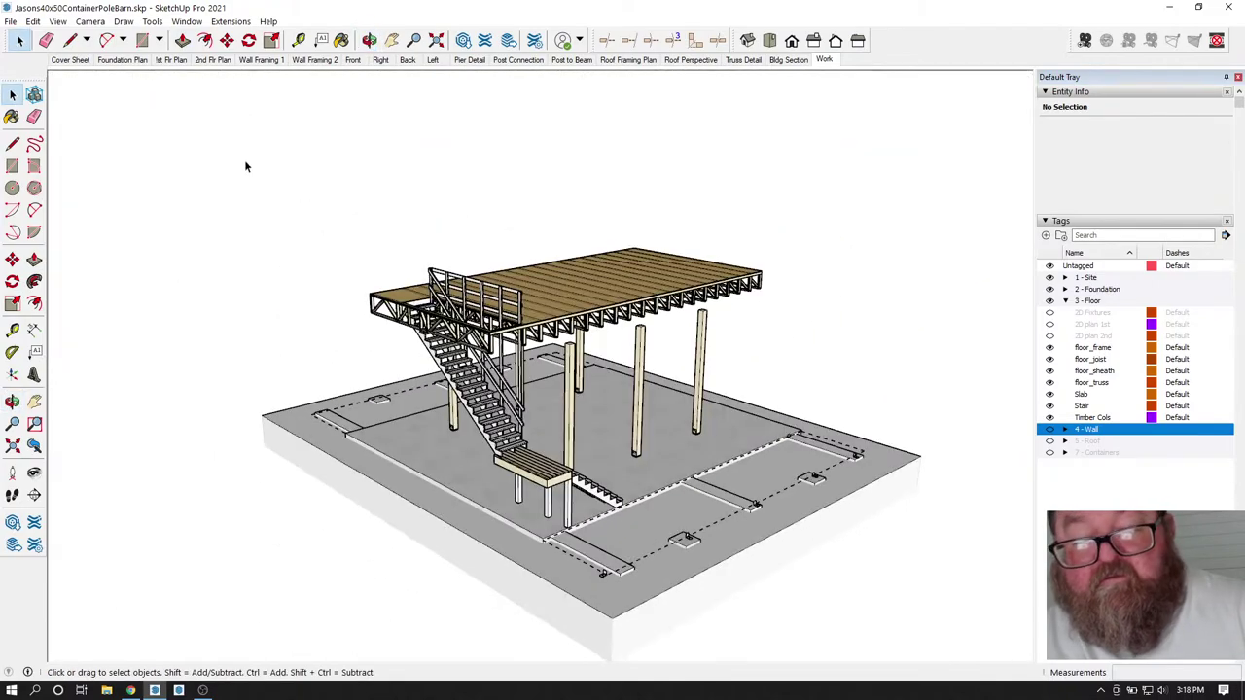
- Examine the extended handrails and posts along the stair and loft edge from above, below and the side
{"action": "key", "text": "o"}
{"action": "scroll", "coordinate": [493, 382], "scroll_direction": "up", "scroll_amount": 5}
{"action": "left_click_drag", "start_coordinate": [493, 382], "coordinate": [525, 292]}
{"action": "scroll", "coordinate": [520, 288], "scroll_direction": "up", "scroll_amount": 5}
{"action": "scroll", "coordinate": [519, 289], "scroll_direction": "up", "scroll_amount": 3}
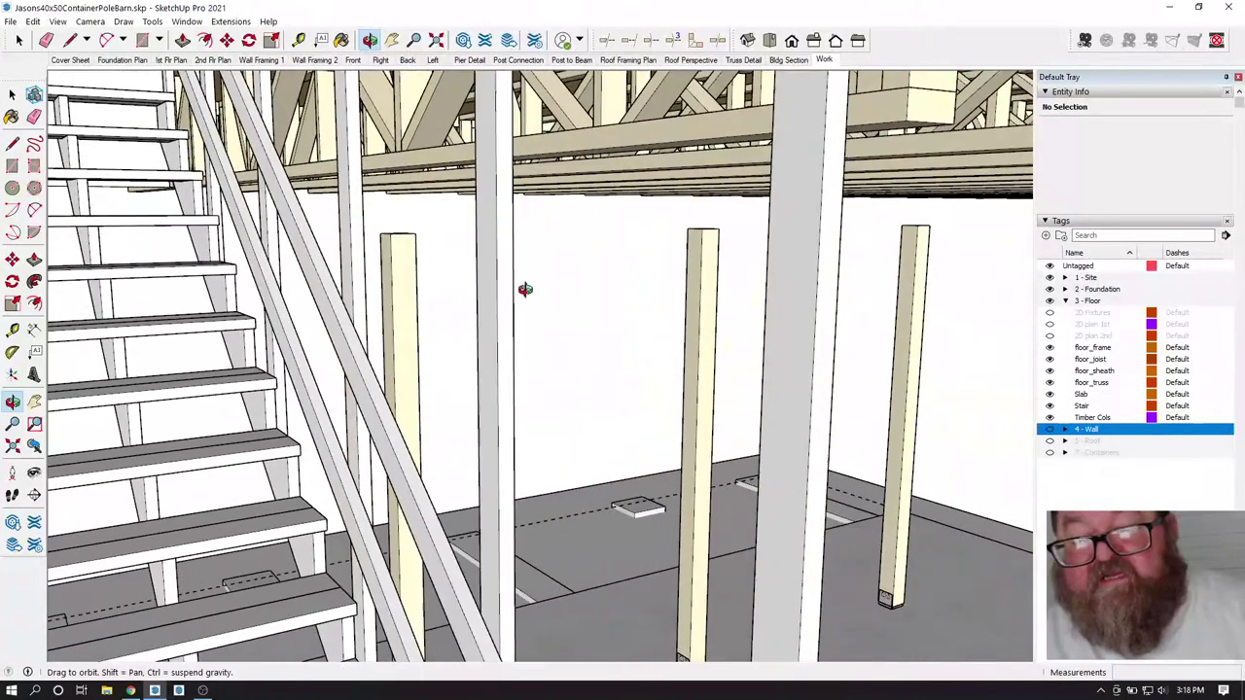
{"action": "scroll", "coordinate": [544, 282], "scroll_direction": "down", "scroll_amount": 4}
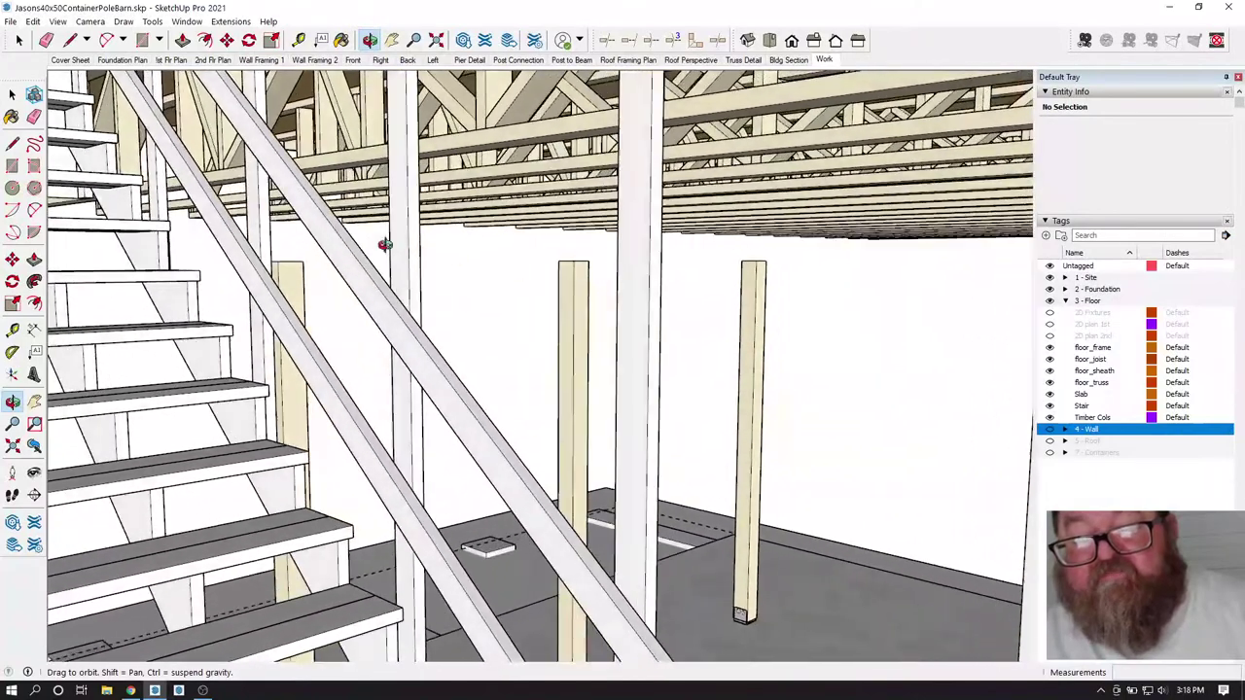
{"action": "scroll", "coordinate": [379, 243], "scroll_direction": "down", "scroll_amount": 4}
{"action": "scroll", "coordinate": [394, 260], "scroll_direction": "up", "scroll_amount": 3}
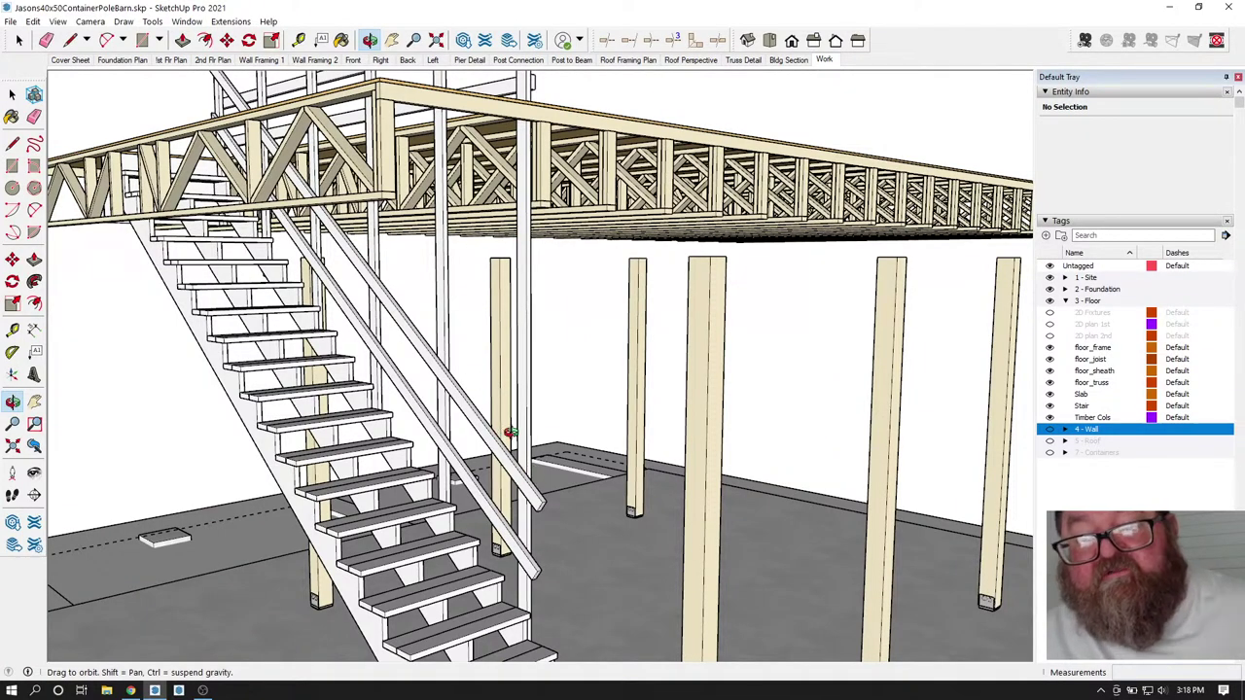
{"action": "middle_click_drag", "start_coordinate": [511, 433], "coordinate": [561, 555]}
{"action": "scroll", "coordinate": [510, 506], "scroll_direction": "down", "scroll_amount": 5}
{"action": "scroll", "coordinate": [489, 411], "scroll_direction": "up", "scroll_amount": 4}
{"action": "scroll", "coordinate": [516, 286], "scroll_direction": "up", "scroll_amount": 2}
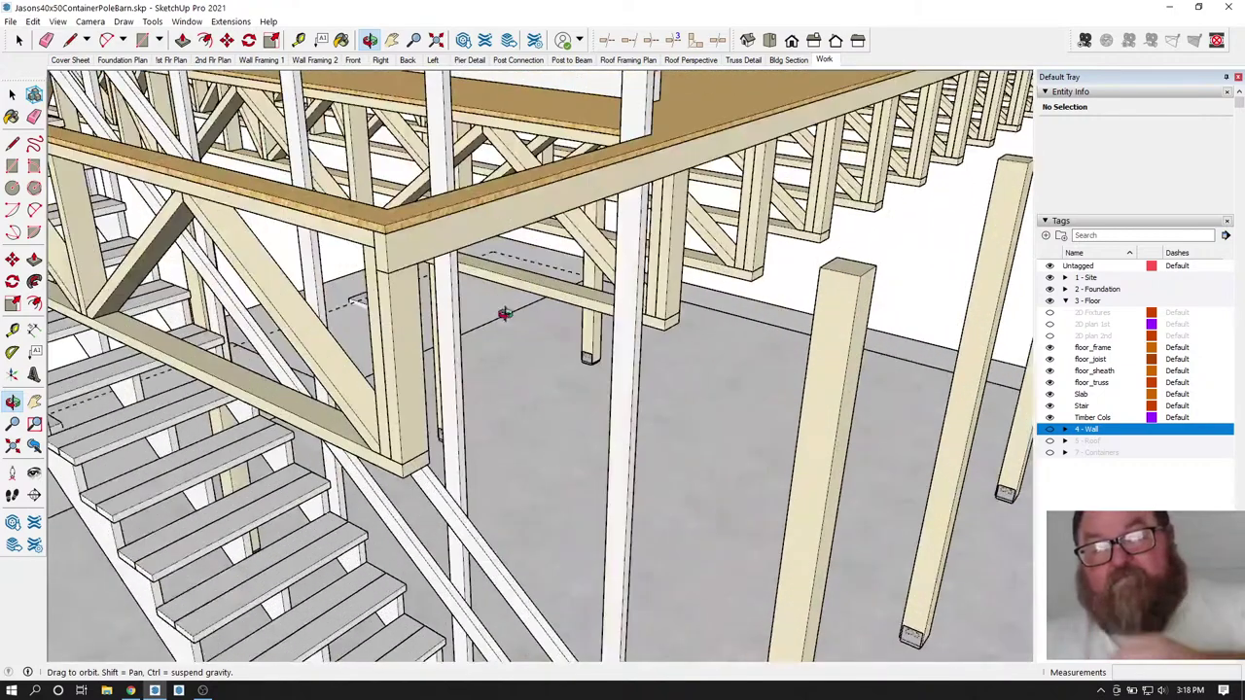
{"action": "scroll", "coordinate": [505, 237], "scroll_direction": "up", "scroll_amount": 2}
{"action": "middle_click_drag", "start_coordinate": [505, 237], "coordinate": [497, 228]}
{"action": "scroll", "coordinate": [560, 304], "scroll_direction": "down", "scroll_amount": 2}
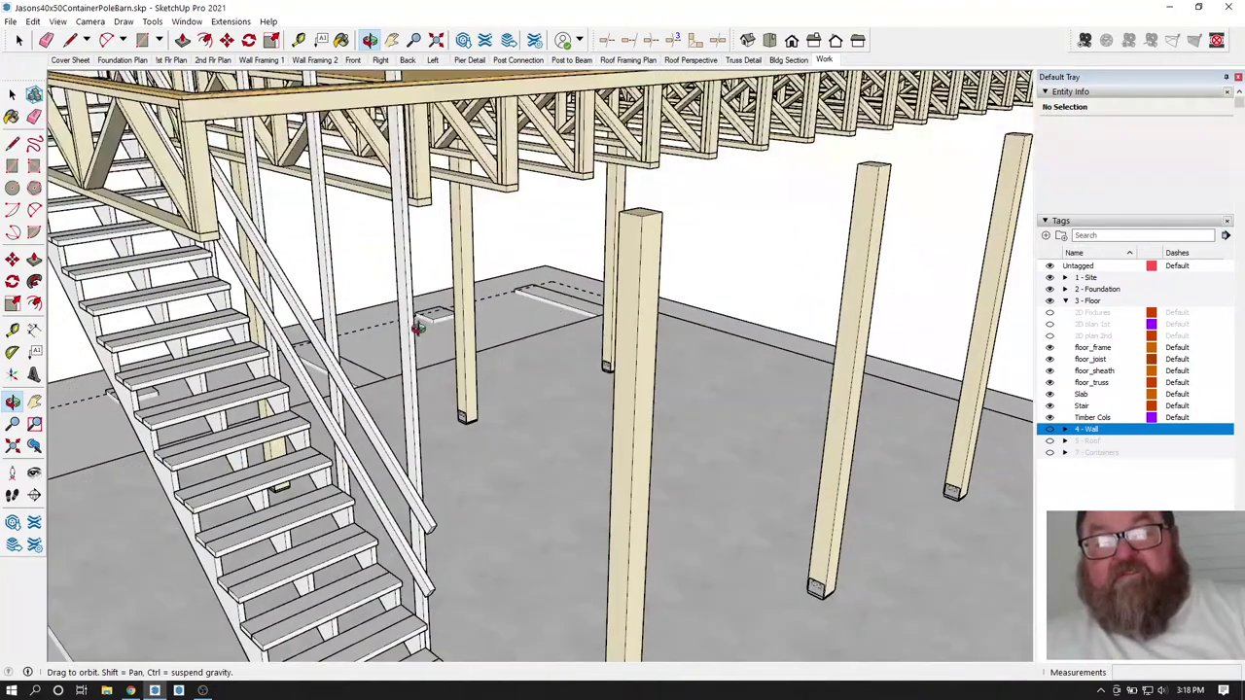
{"action": "left_click_drag", "start_coordinate": [416, 330], "coordinate": [356, 344]}
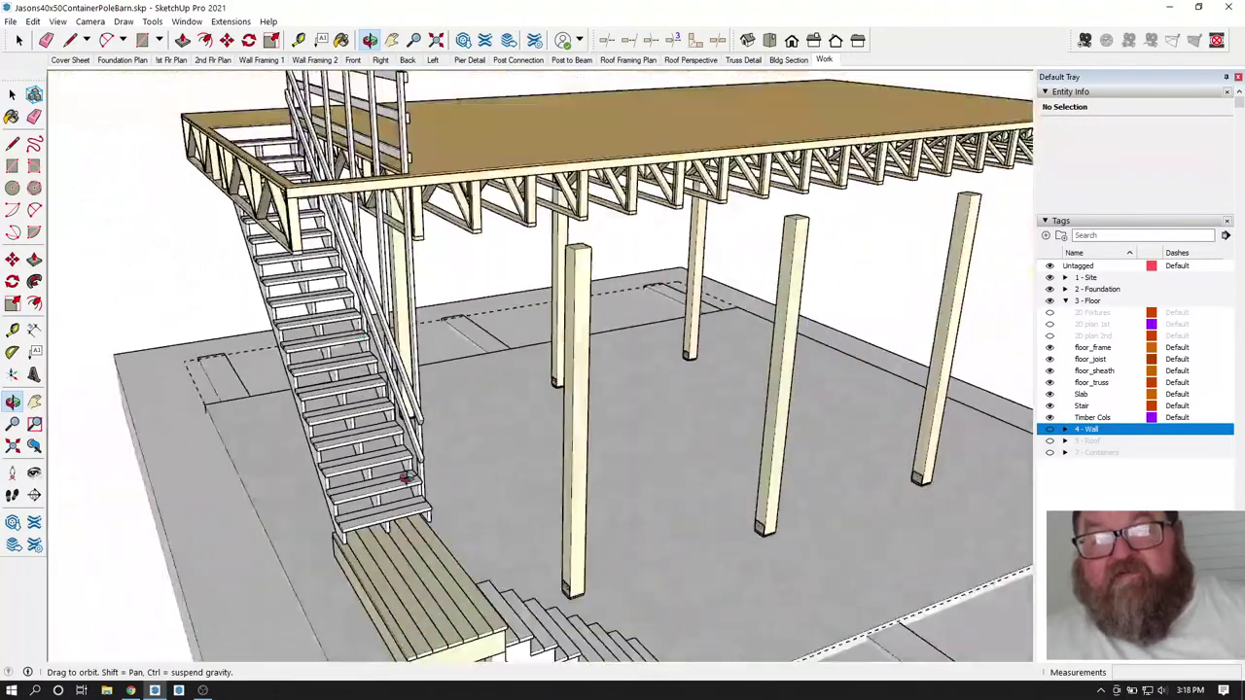
{"action": "left_click_drag", "start_coordinate": [403, 480], "coordinate": [654, 187]}
{"action": "scroll", "coordinate": [653, 224], "scroll_direction": "up", "scroll_amount": 8}
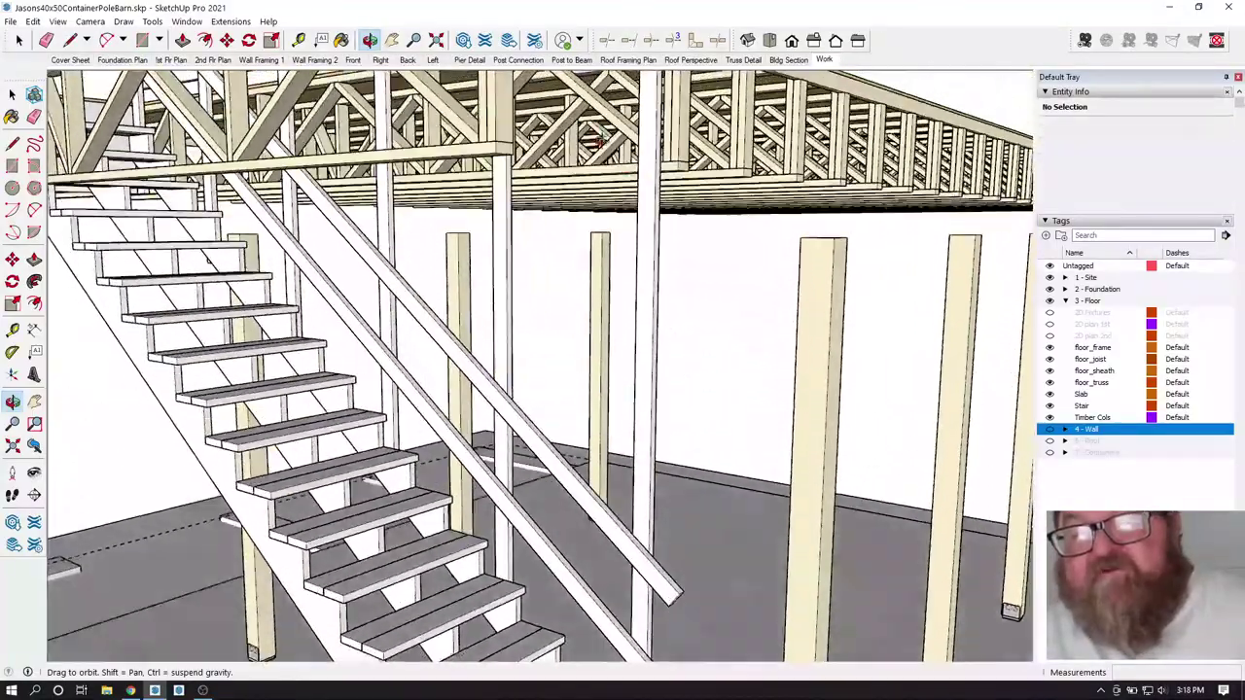
{"action": "scroll", "coordinate": [599, 142], "scroll_direction": "up", "scroll_amount": 2}
{"action": "left_click_drag", "start_coordinate": [599, 141], "coordinate": [448, 195]}
{"action": "scroll", "coordinate": [446, 194], "scroll_direction": "up", "scroll_amount": 5}
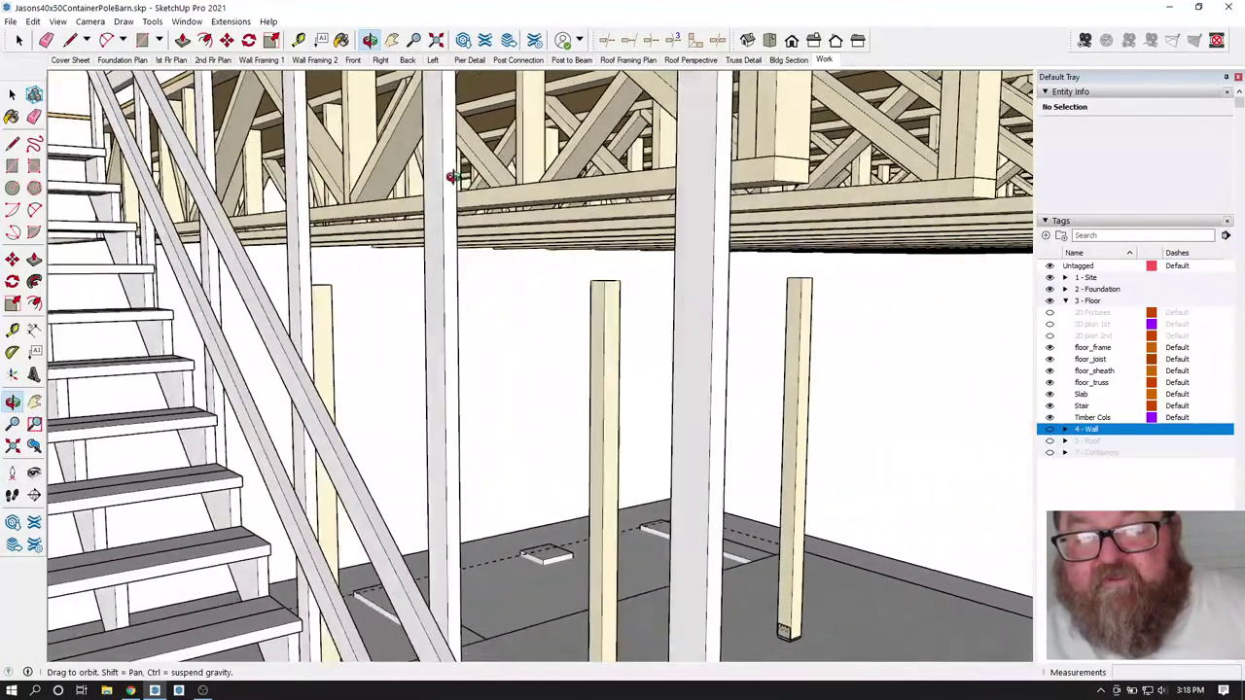
- Look along the posts beside the stair, check the live chat in YouTube Studio, and return to the SketchUp model
{"action": "middle_click_drag", "start_coordinate": [452, 177], "coordinate": [667, 180]}
{"action": "left_click", "coordinate": [130, 690]}
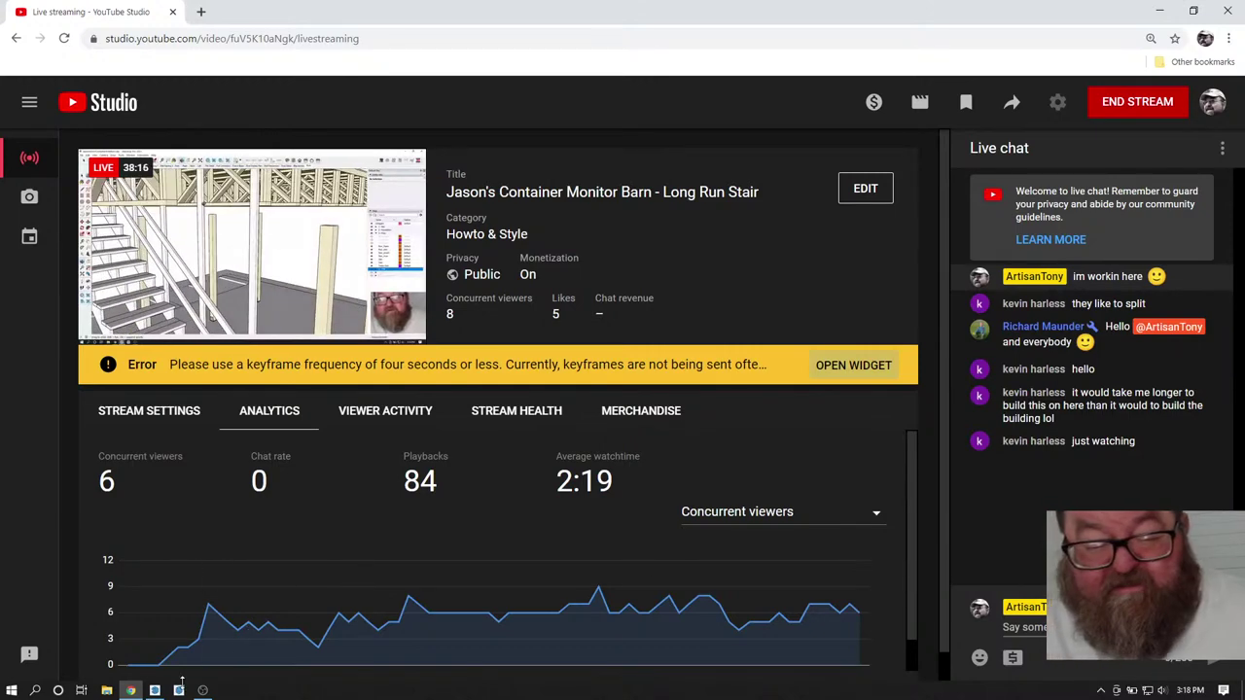
{"action": "left_click", "coordinate": [154, 690]}
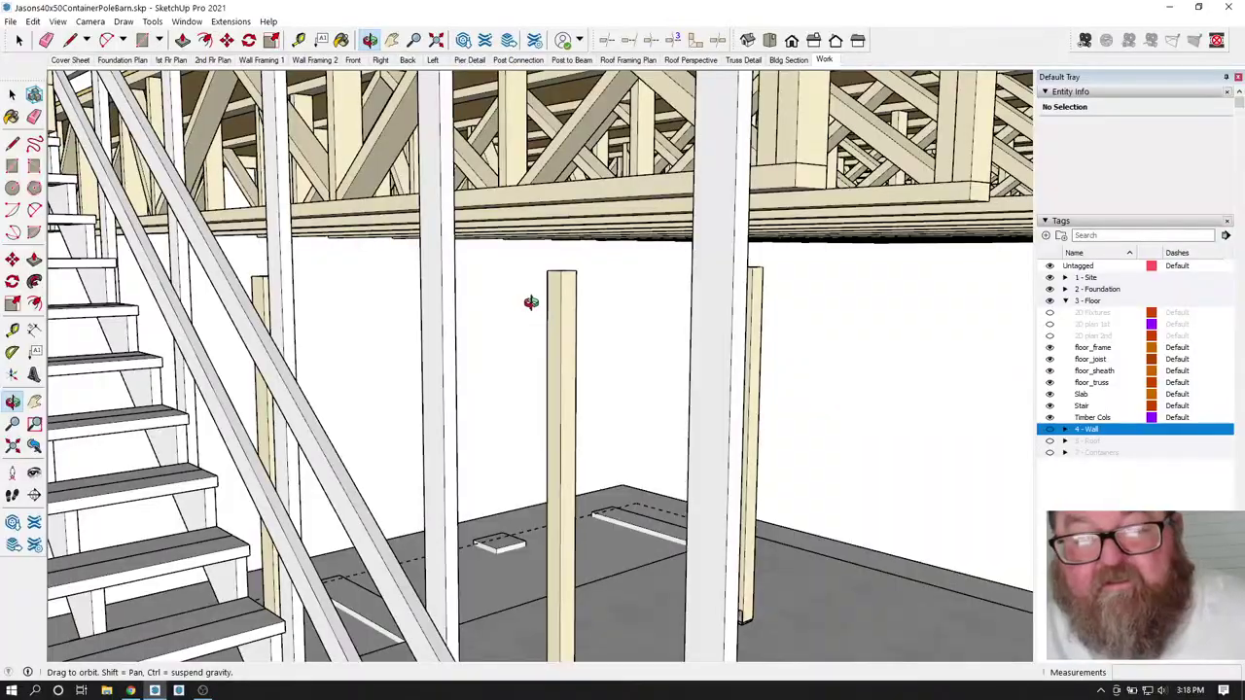
- Examine the railing posts between the underside of the loft floor trusses and the slanted handrails
{"action": "scroll", "coordinate": [528, 298], "scroll_direction": "down", "scroll_amount": 3}
{"action": "scroll", "coordinate": [530, 296], "scroll_direction": "up", "scroll_amount": 4}
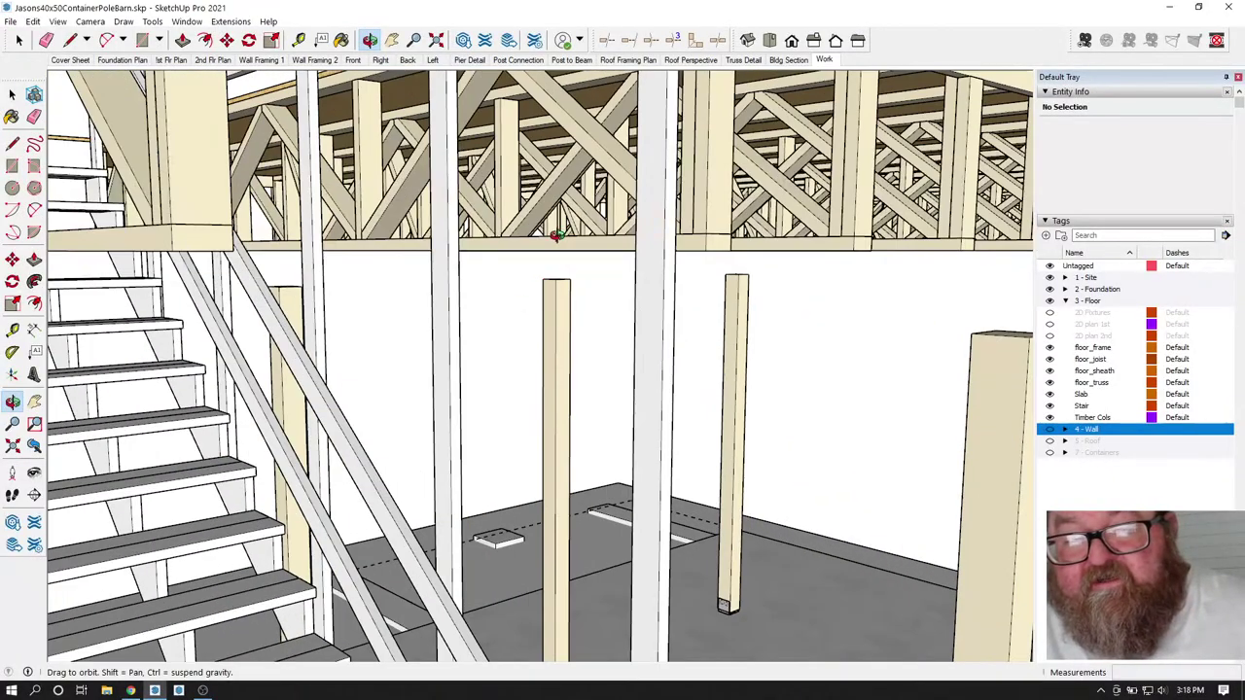
{"action": "mouse_move", "coordinate": [554, 238]}
{"action": "middle_mouse_down"}
{"action": "mouse_move", "coordinate": [495, 242]}
{"action": "mouse_move", "coordinate": [534, 242]}
{"action": "middle_mouse_up"}
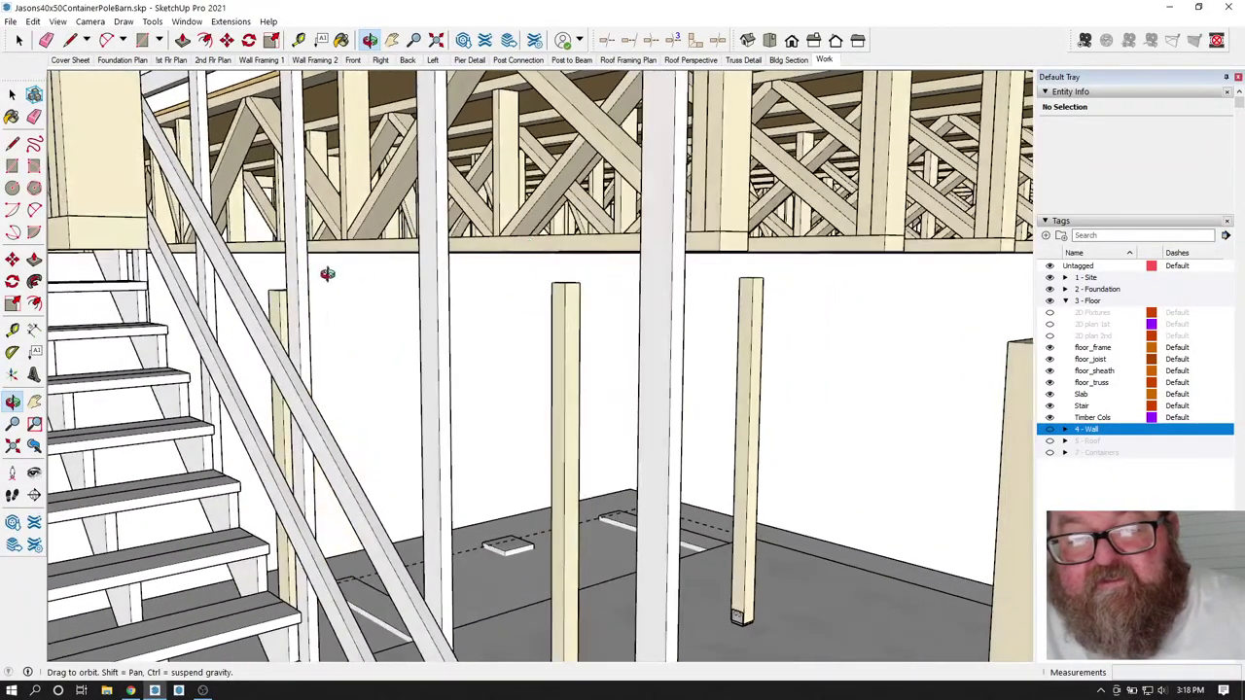
{"action": "mouse_move", "coordinate": [327, 274]}
{"action": "middle_mouse_down"}
{"action": "mouse_move", "coordinate": [332, 232]}
{"action": "mouse_move", "coordinate": [351, 226]}
{"action": "mouse_move", "coordinate": [351, 276]}
{"action": "middle_mouse_up"}
{"action": "scroll", "coordinate": [305, 270], "scroll_direction": "up", "scroll_amount": 2}
{"action": "scroll", "coordinate": [321, 265], "scroll_direction": "down", "scroll_amount": 1}
{"action": "scroll", "coordinate": [322, 265], "scroll_direction": "down", "scroll_amount": 2}
{"action": "scroll", "coordinate": [347, 265], "scroll_direction": "up", "scroll_amount": 2}
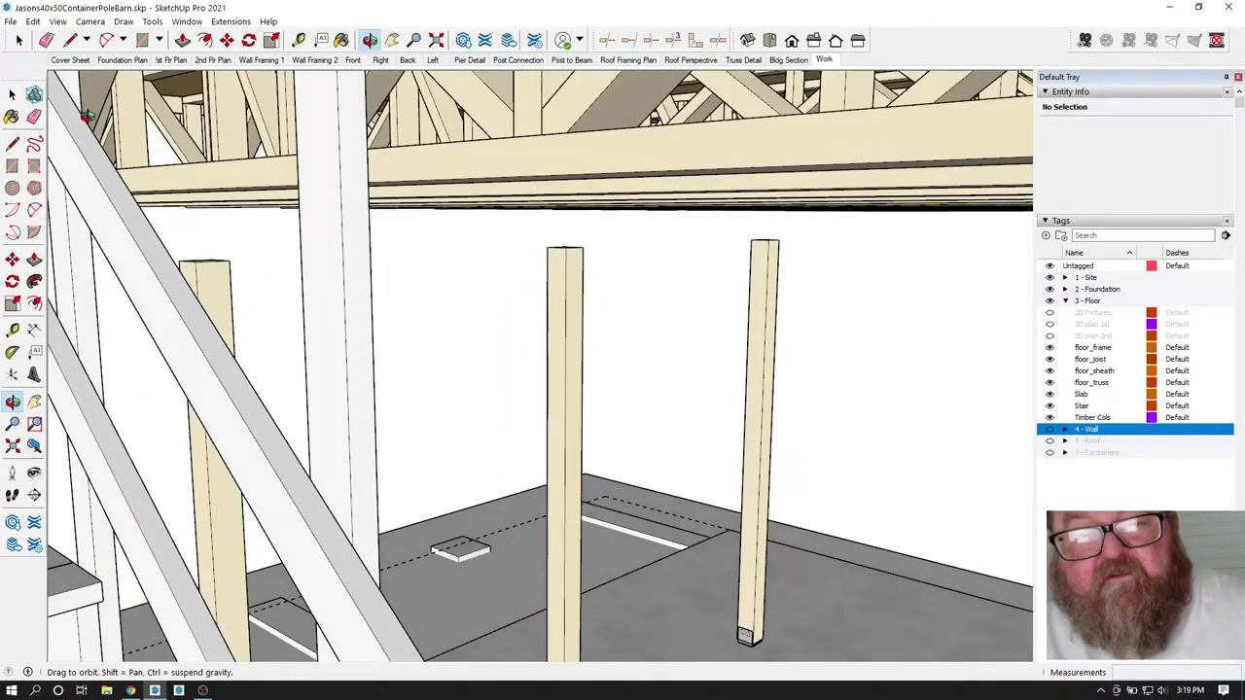
- Open the post beside the stair, draw a line across its narrow face level with the truss bottom, and delete the overshoot
{"action": "left_click", "coordinate": [18, 40]}
{"action": "double_click", "coordinate": [328, 235]}
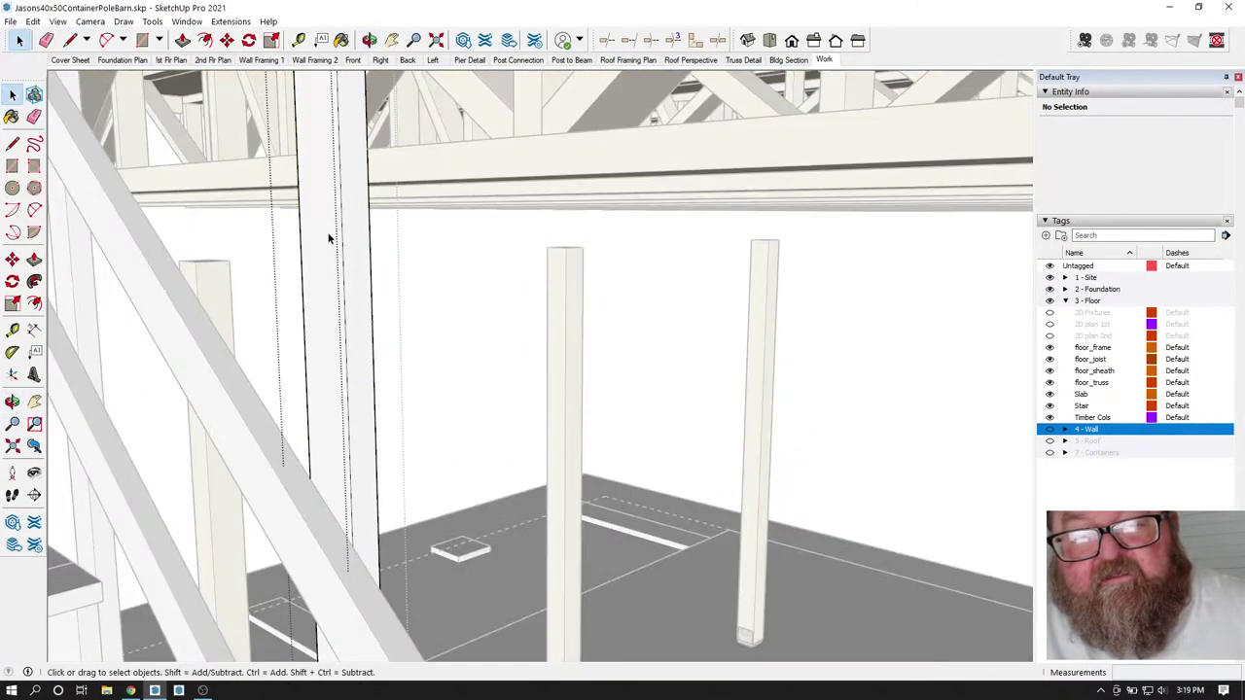
{"action": "left_click", "coordinate": [71, 41]}
{"action": "left_click", "coordinate": [369, 180]}
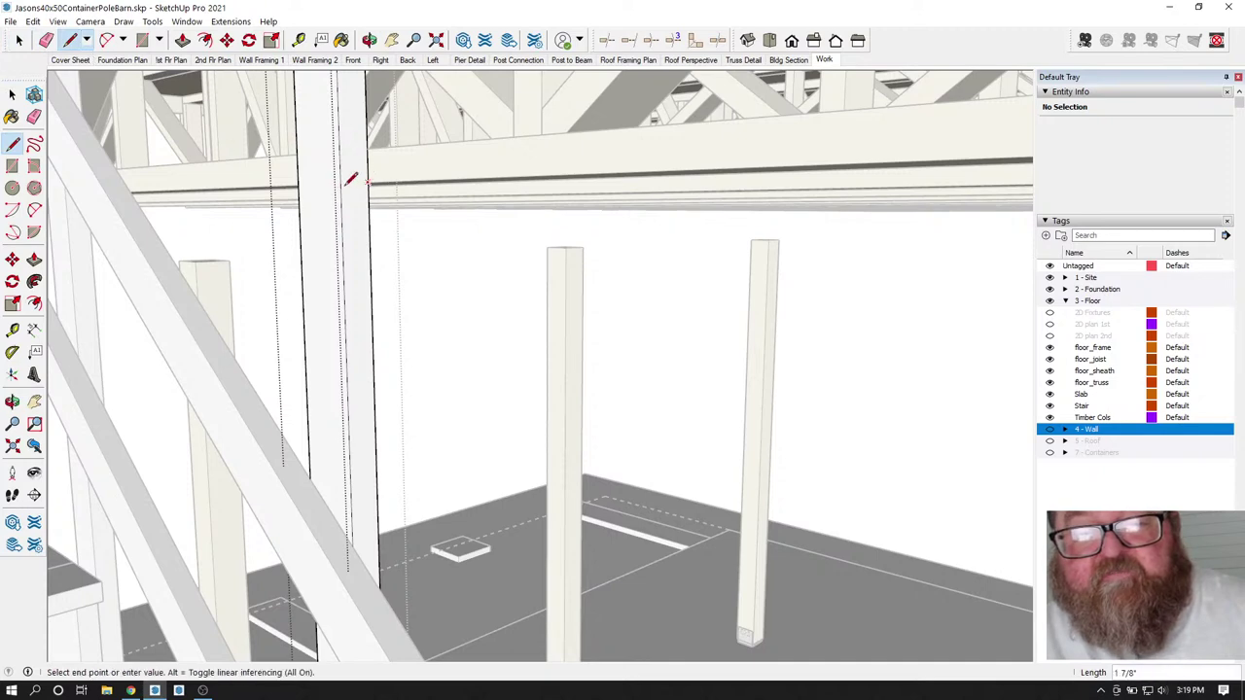
{"action": "left_click", "coordinate": [288, 184]}
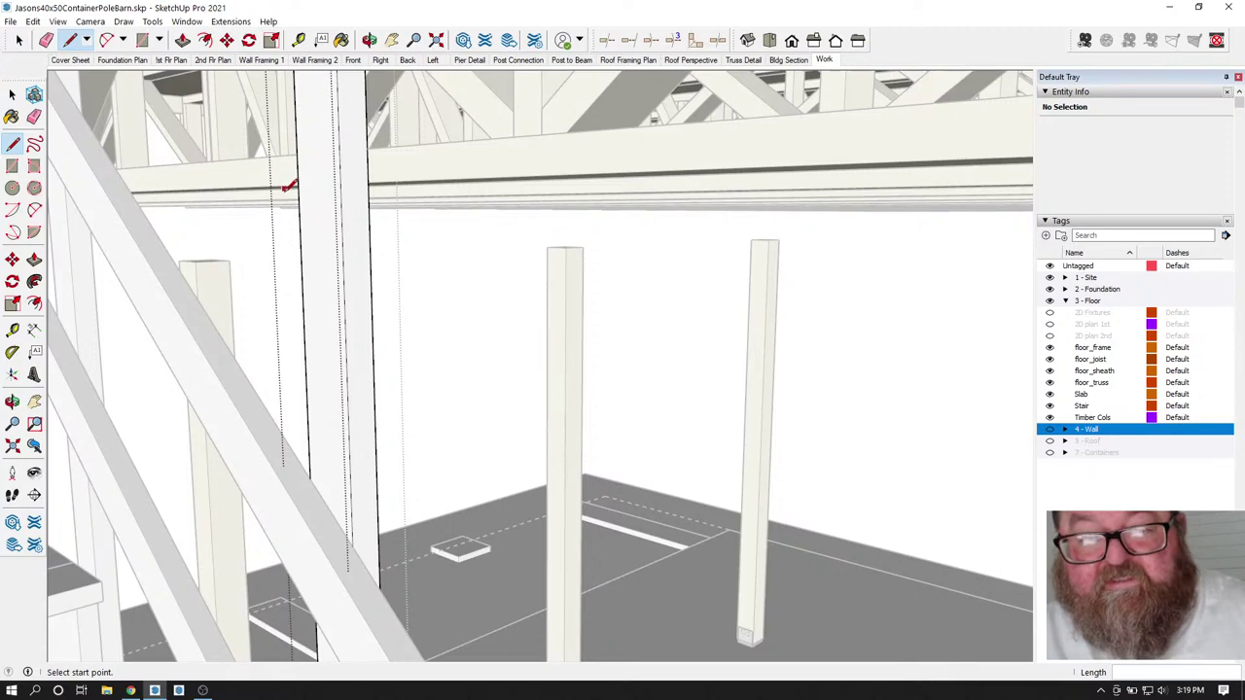
{"action": "scroll", "coordinate": [307, 196], "scroll_direction": "up", "scroll_amount": 1}
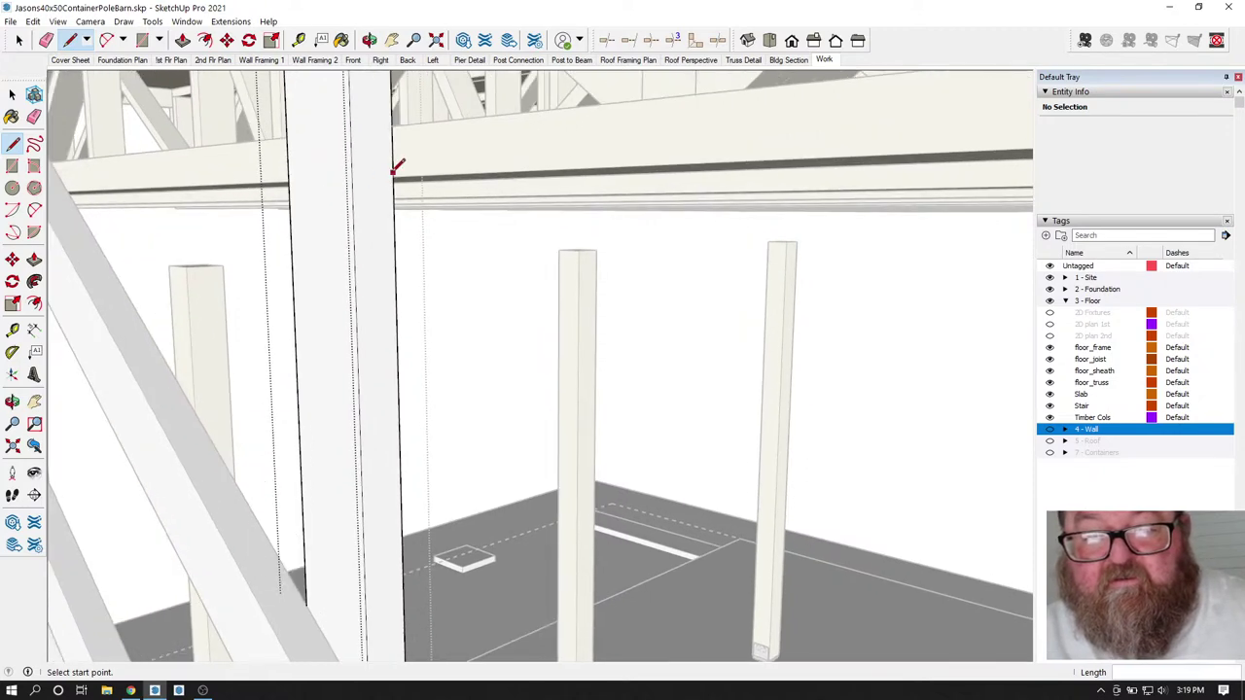
{"action": "left_click", "coordinate": [393, 177]}
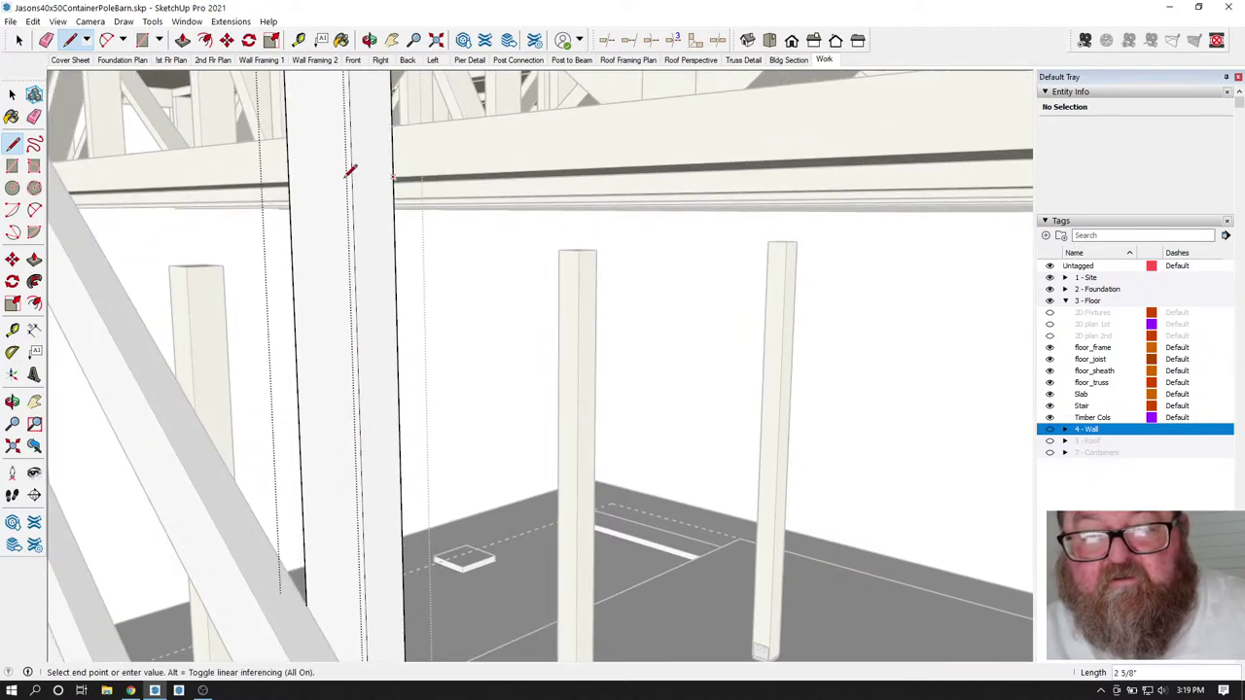
{"action": "left_click", "coordinate": [223, 170]}
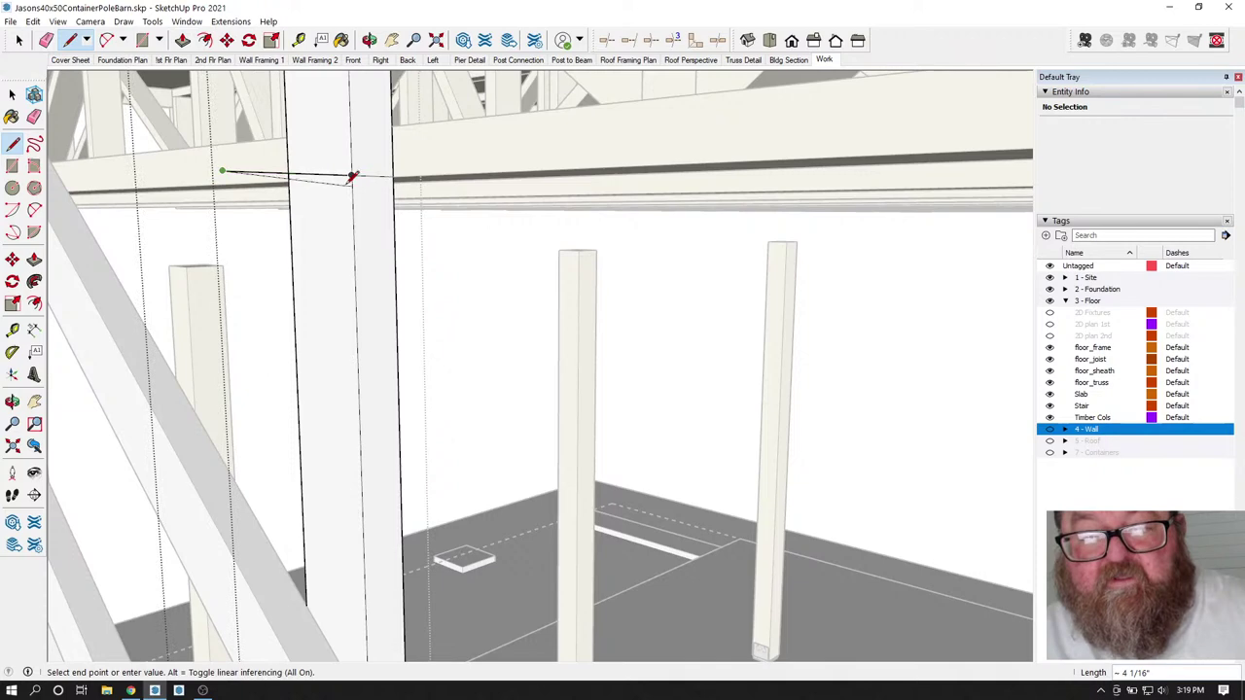
{"action": "left_click", "coordinate": [19, 39]}
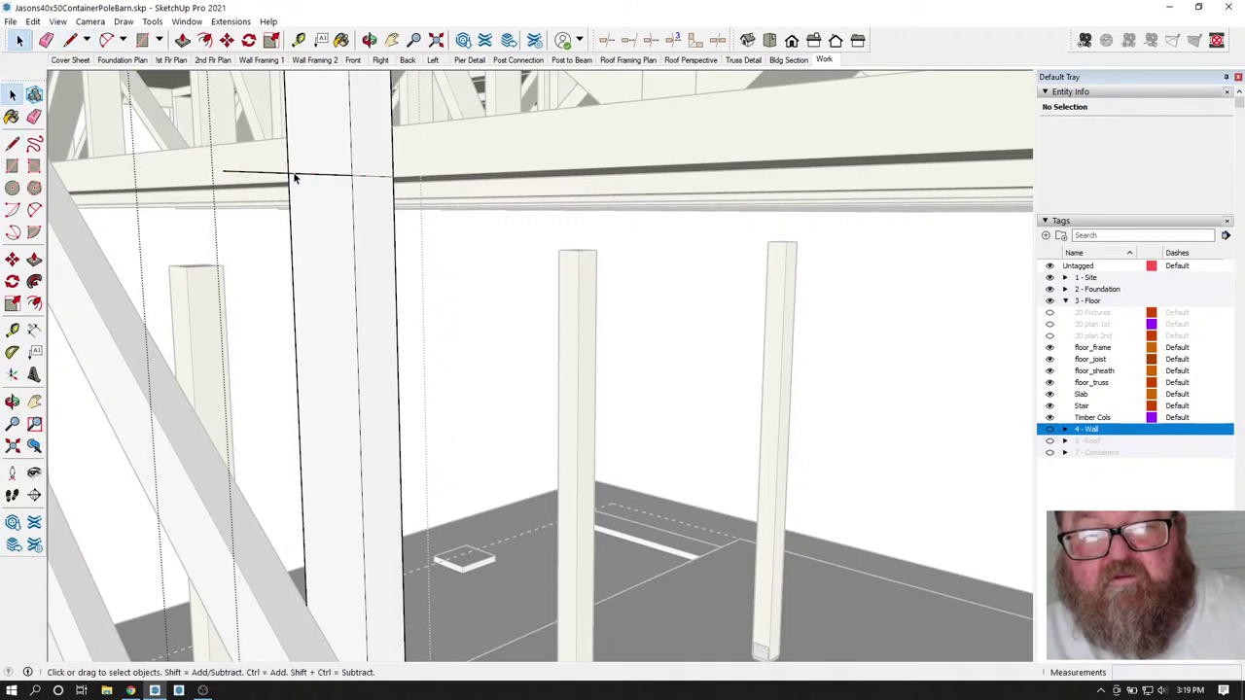
{"action": "left_click", "coordinate": [314, 197]}
{"action": "key", "text": "Delete"}
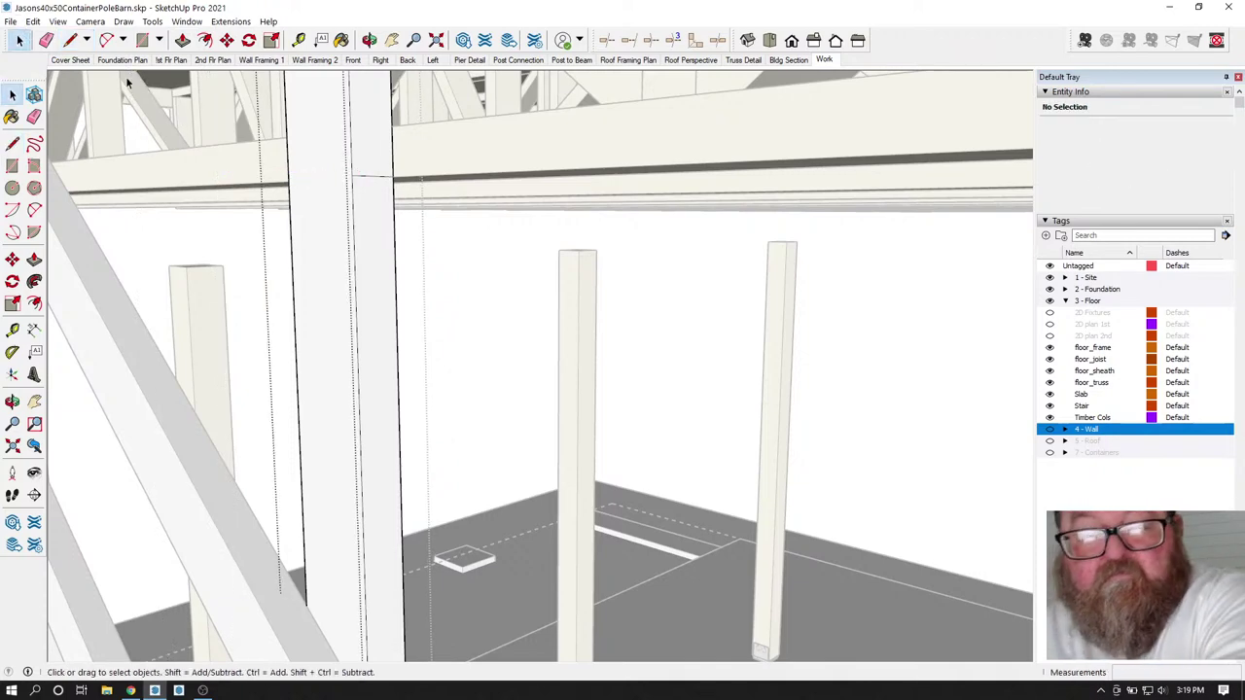
- Draw a 3 1/2" line across the post's wide face at the same height and a sloped line along the upper handrail's top edge
{"action": "left_click", "coordinate": [70, 40]}
{"action": "left_click", "coordinate": [351, 175]}
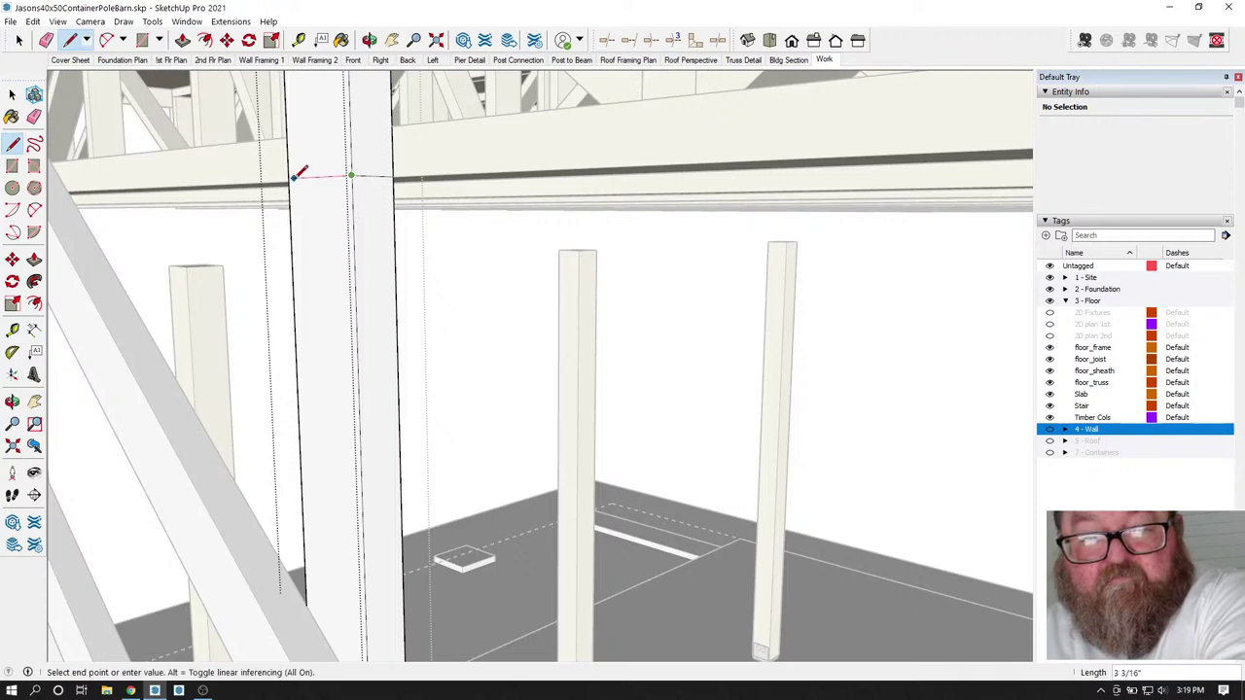
{"action": "left_click", "coordinate": [290, 178]}
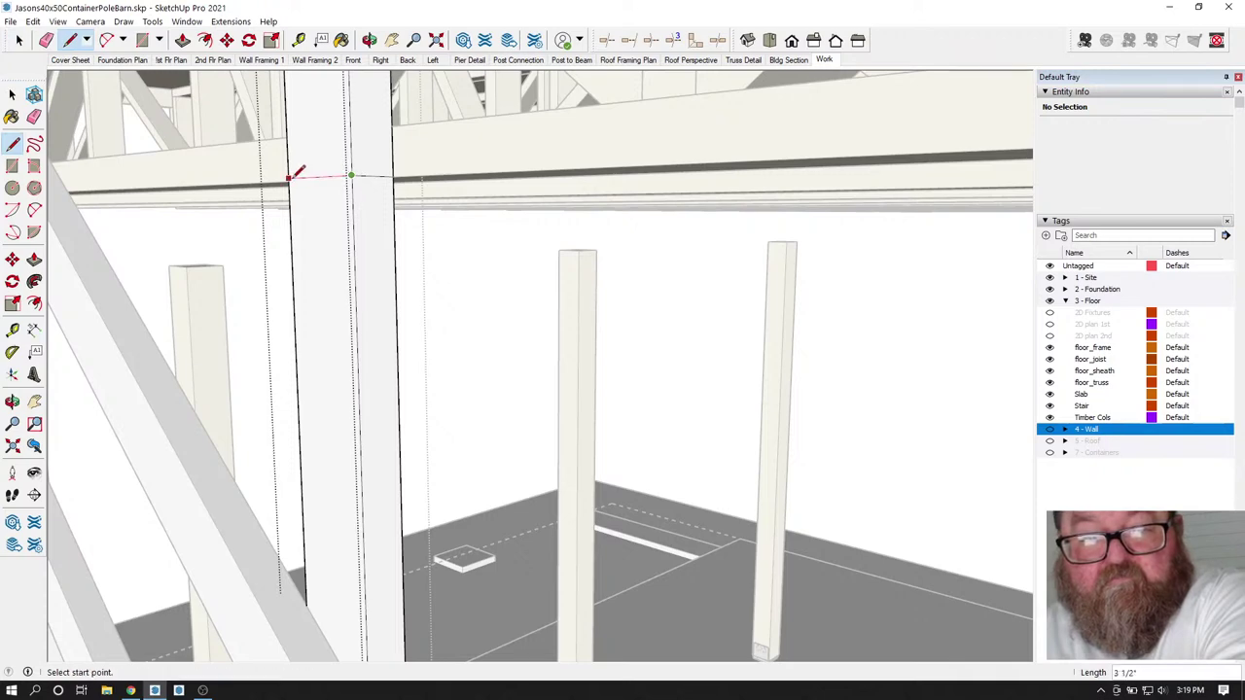
{"action": "scroll", "coordinate": [345, 313], "scroll_direction": "down", "scroll_amount": 2}
{"action": "left_click", "coordinate": [315, 541]}
{"action": "left_click", "coordinate": [363, 610]}
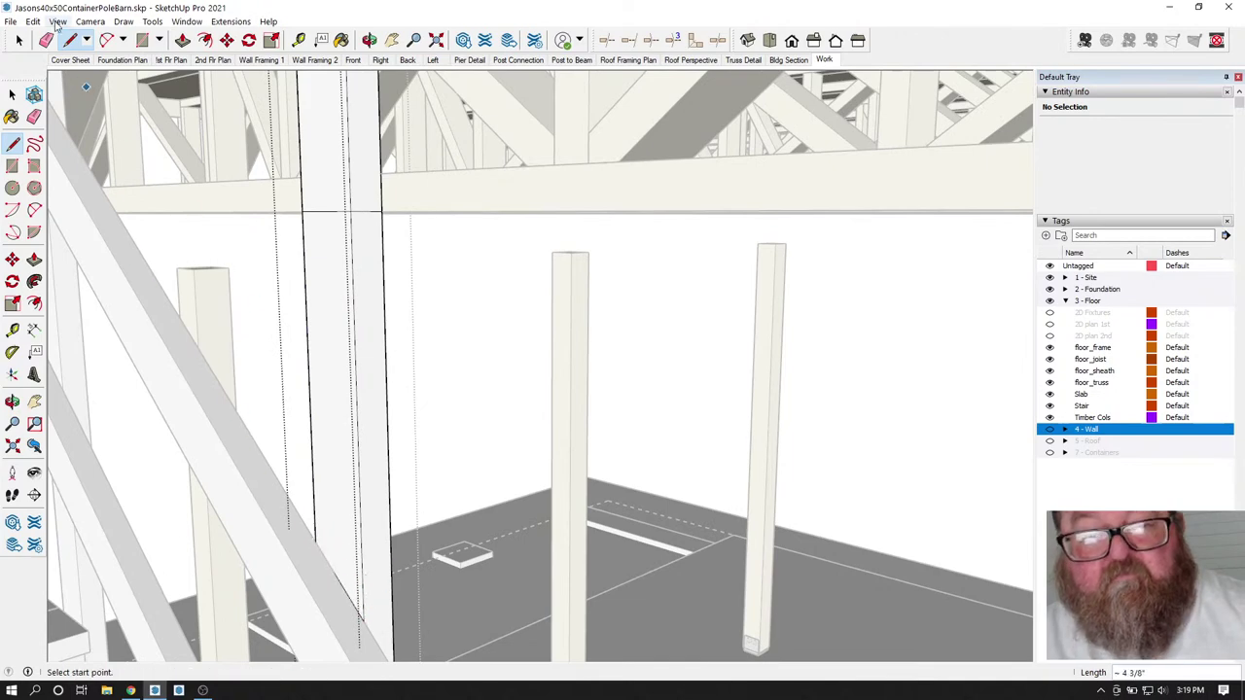
- Push the post section between the two lines back 1 1/2" and erase its leftover edge to cut the section out
{"action": "key", "text": "p"}
{"action": "left_click", "coordinate": [334, 396]}
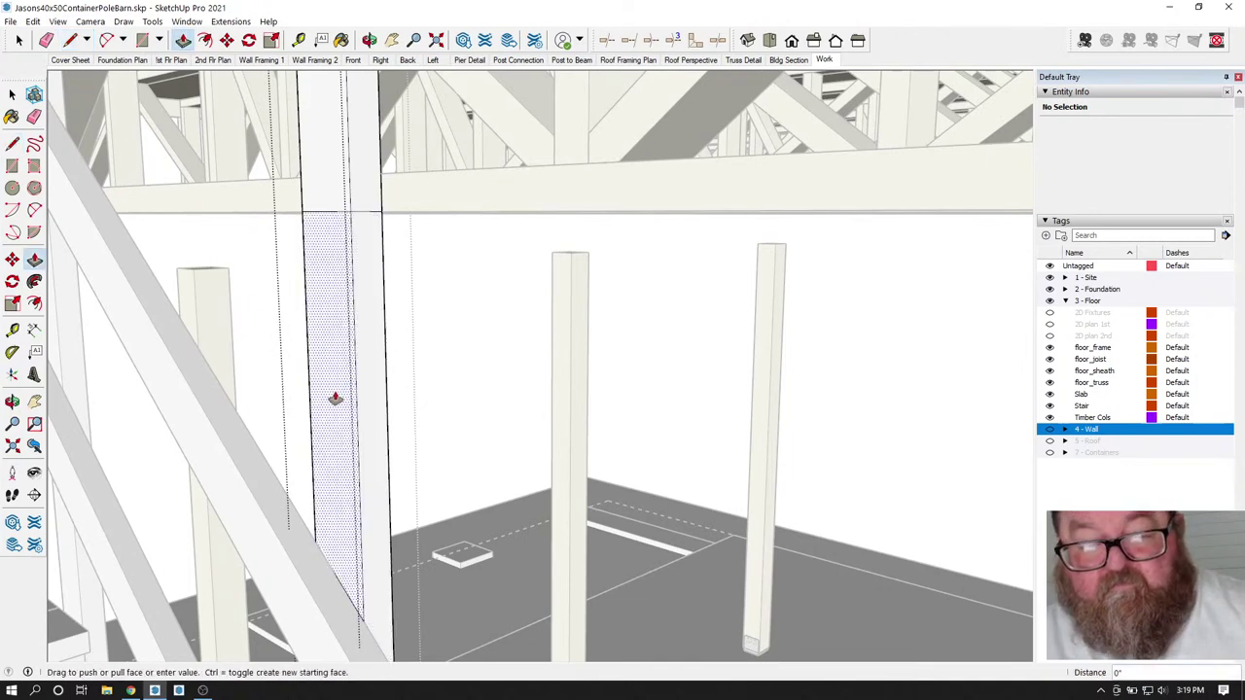
{"action": "left_click", "coordinate": [386, 397]}
{"action": "left_click", "coordinate": [380, 342]}
{"action": "left_click", "coordinate": [395, 348]}
{"action": "left_click", "coordinate": [345, 367]}
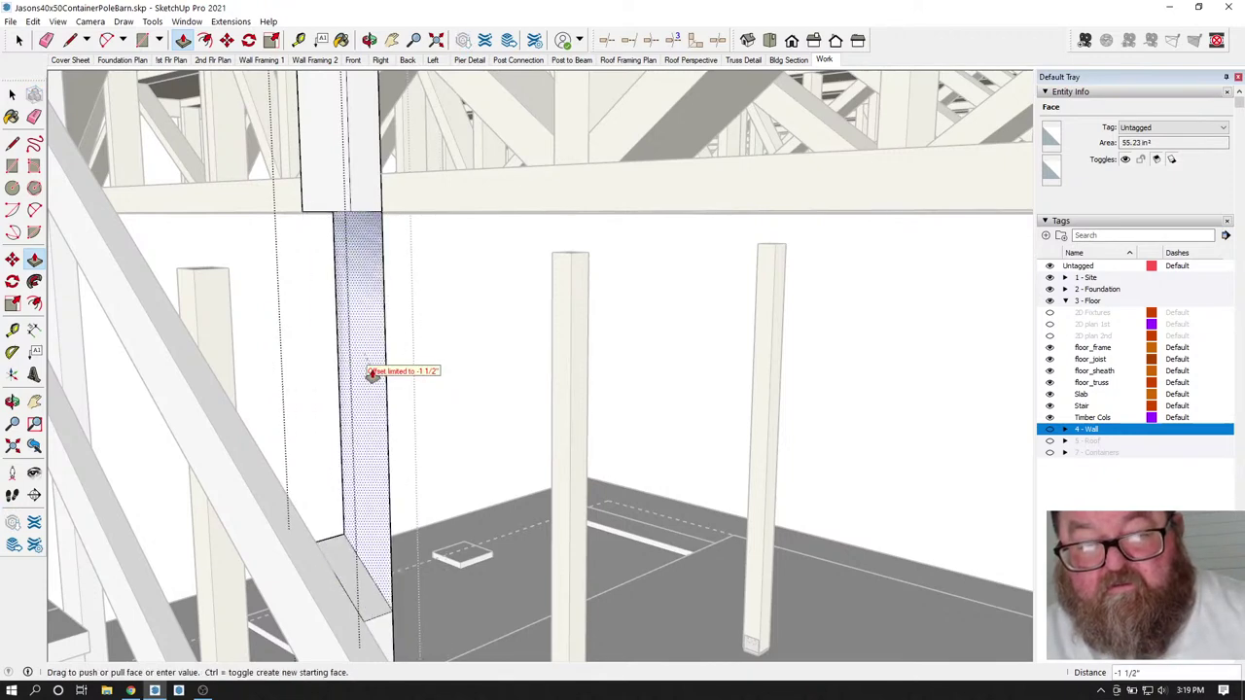
{"action": "left_click", "coordinate": [375, 376]}
{"action": "key", "text": "space"}
{"action": "key", "text": "e"}
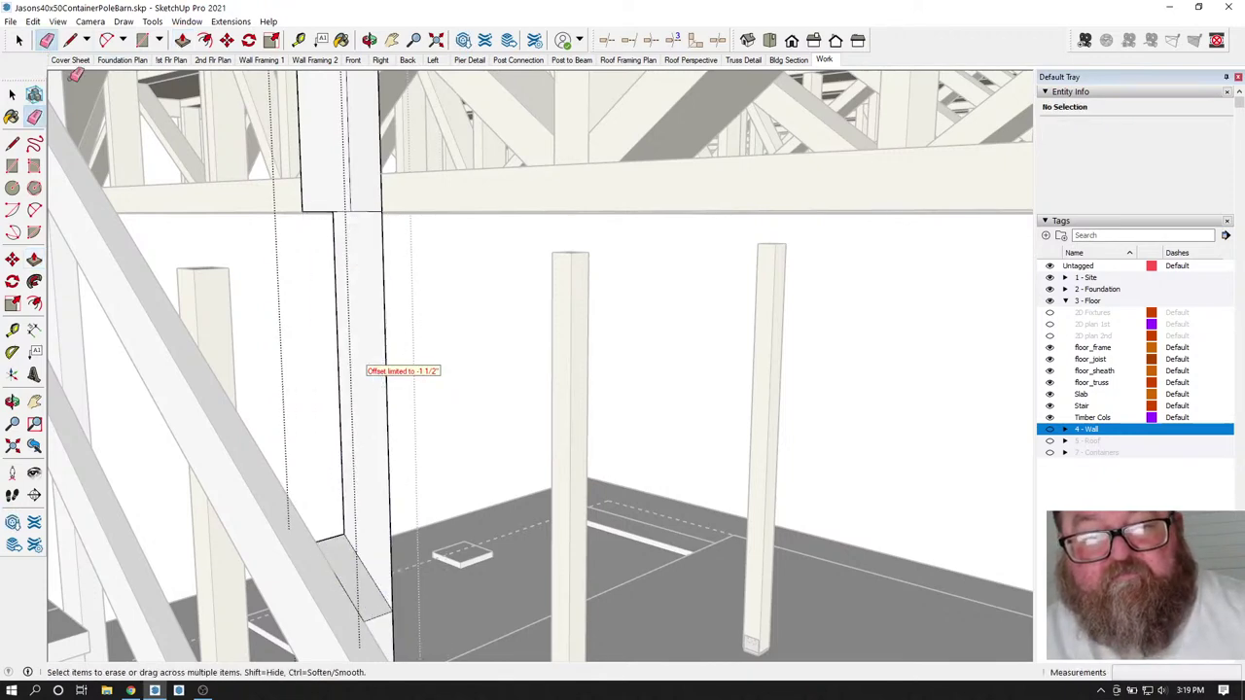
{"action": "middle_click_drag", "start_coordinate": [380, 281], "coordinate": [255, 289]}
- Examine the gap cut in the post above the handrail, and open the next post down the stair
{"action": "scroll", "coordinate": [196, 231], "scroll_direction": "down", "scroll_amount": 8}
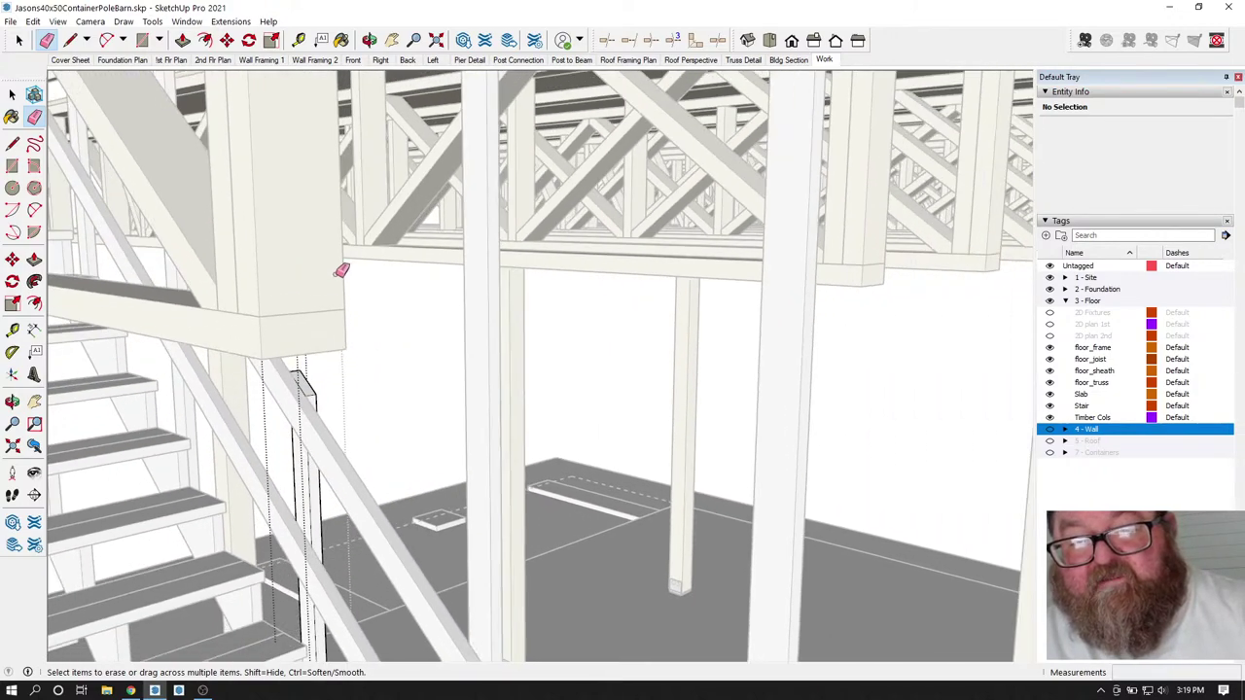
{"action": "scroll", "coordinate": [470, 459], "scroll_direction": "up", "scroll_amount": 5}
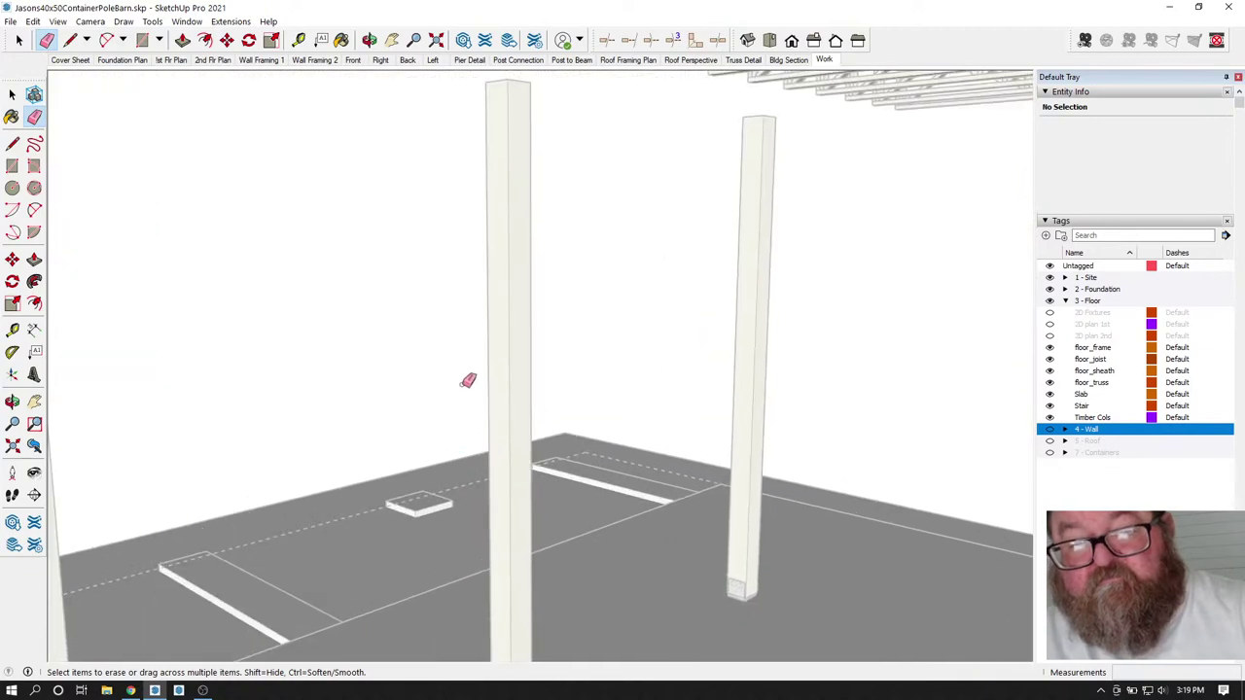
{"action": "scroll", "coordinate": [506, 324], "scroll_direction": "down", "scroll_amount": 5}
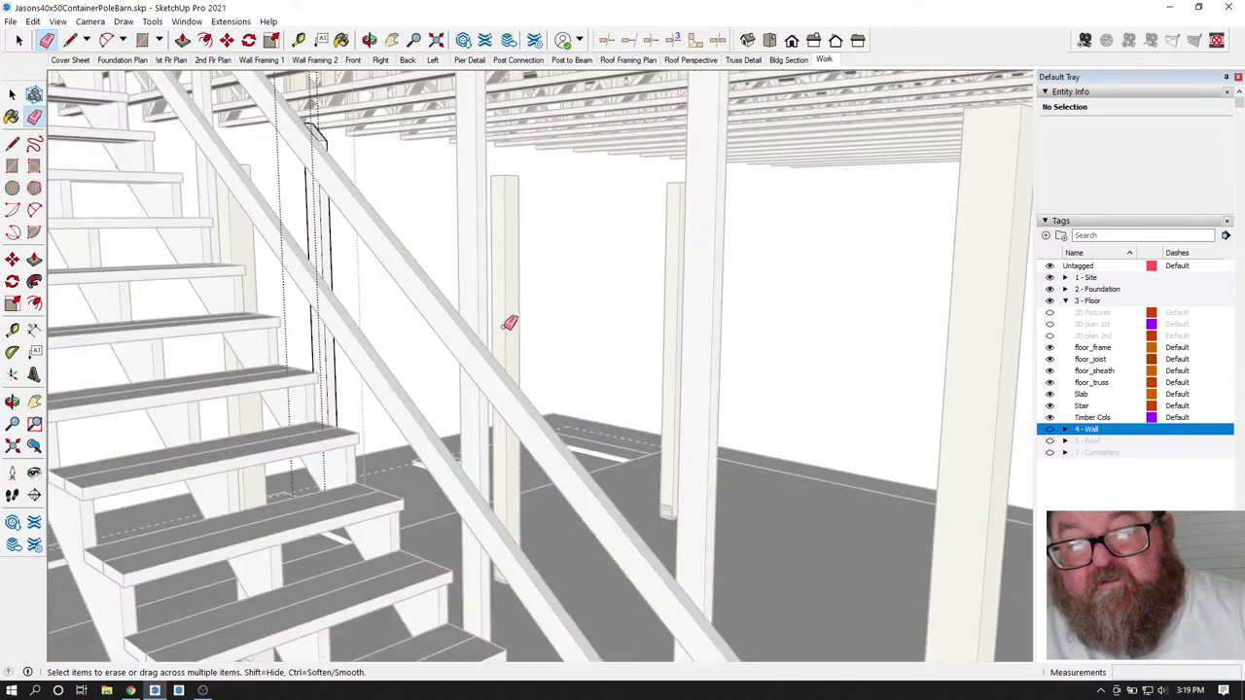
{"action": "scroll", "coordinate": [476, 237], "scroll_direction": "down", "scroll_amount": 8}
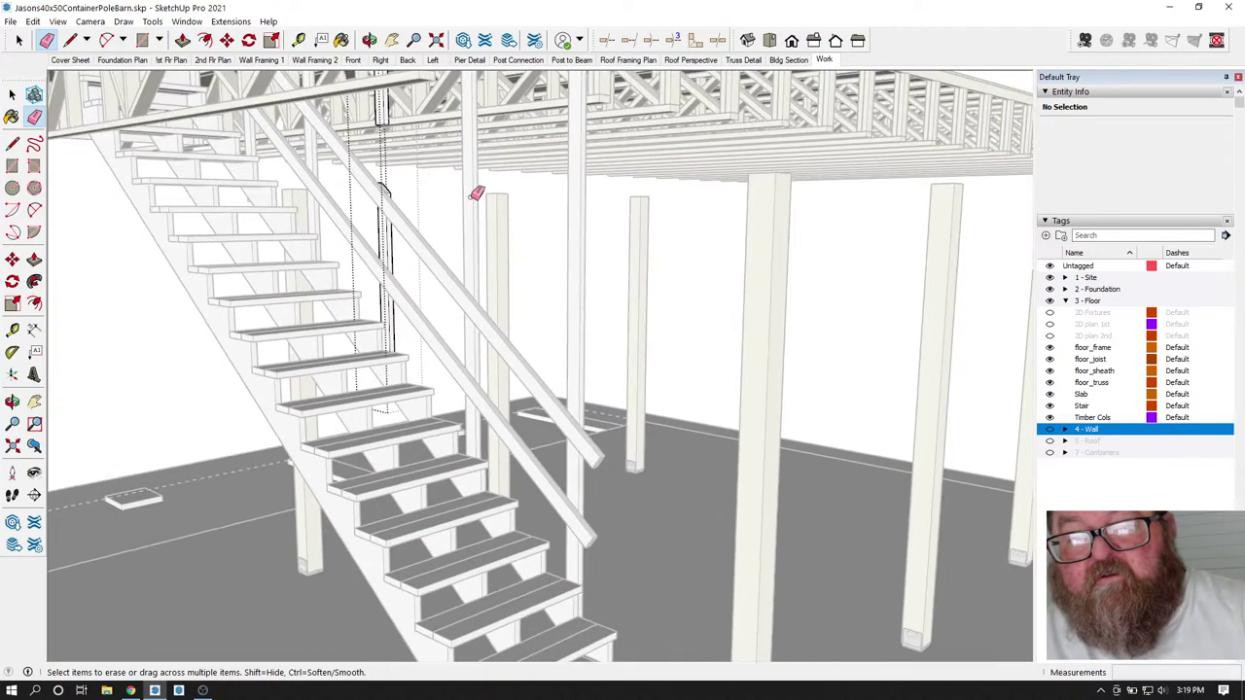
{"action": "scroll", "coordinate": [484, 125], "scroll_direction": "up", "scroll_amount": 8}
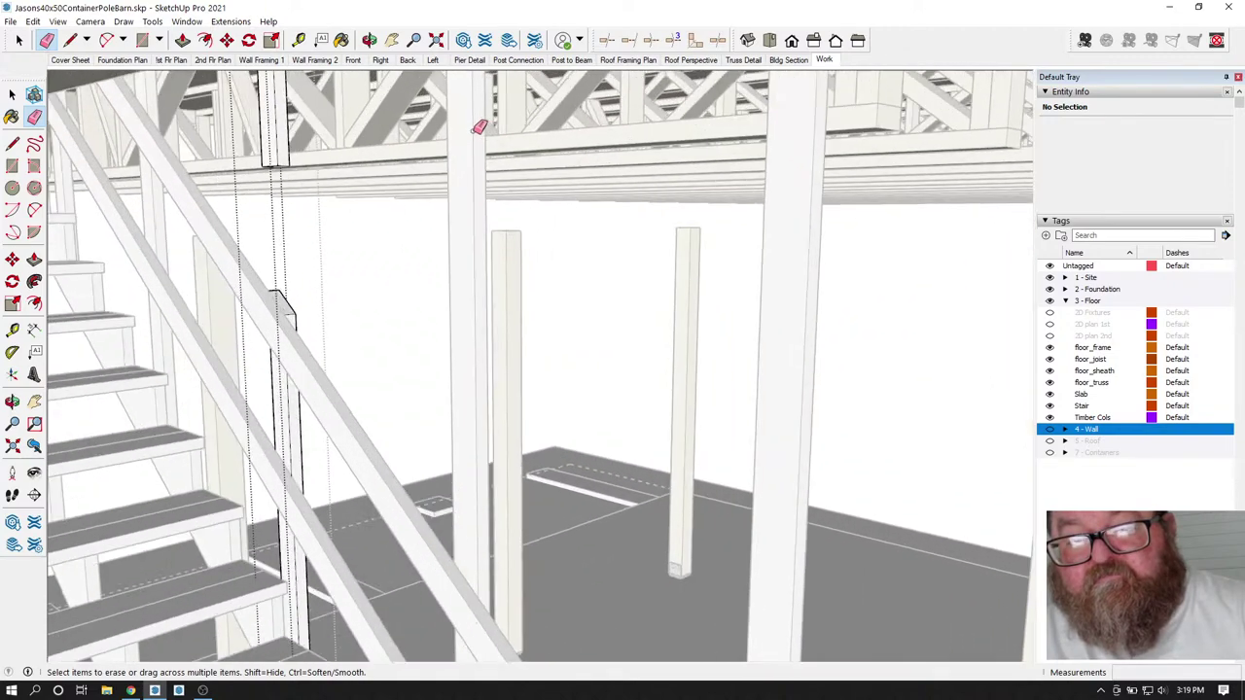
{"action": "scroll", "coordinate": [479, 126], "scroll_direction": "up", "scroll_amount": 2}
{"action": "key", "text": "space"}
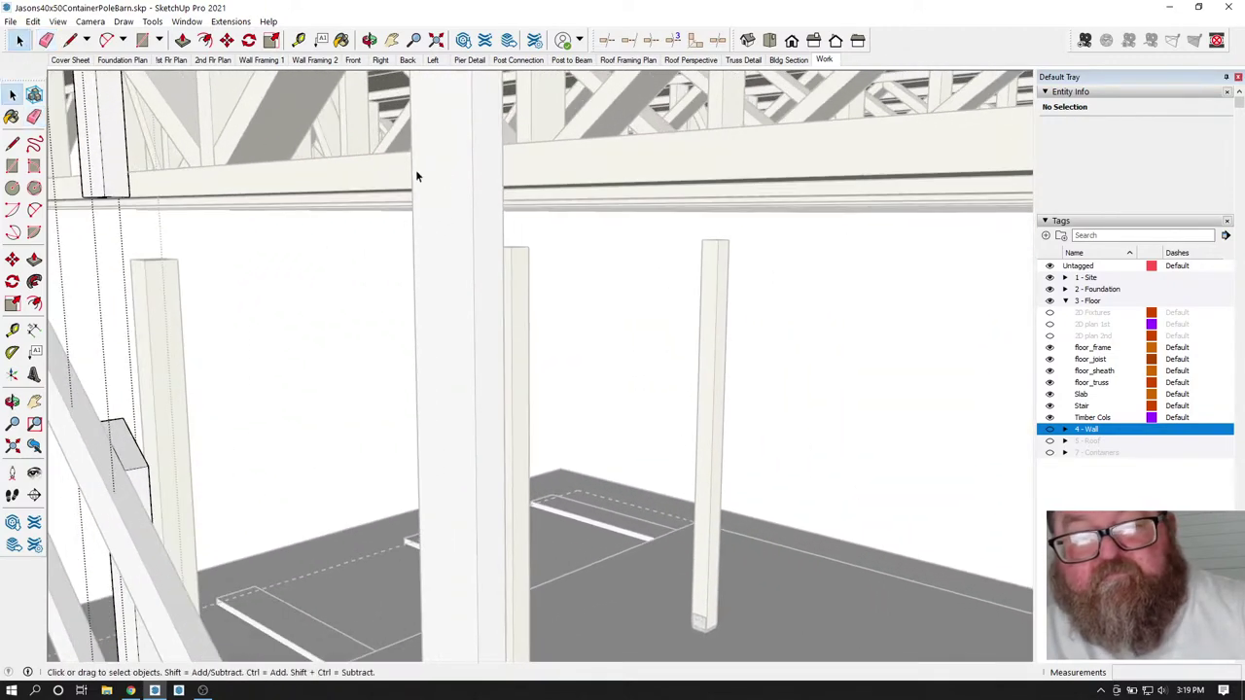
{"action": "scroll", "coordinate": [472, 173], "scroll_direction": "up", "scroll_amount": 1}
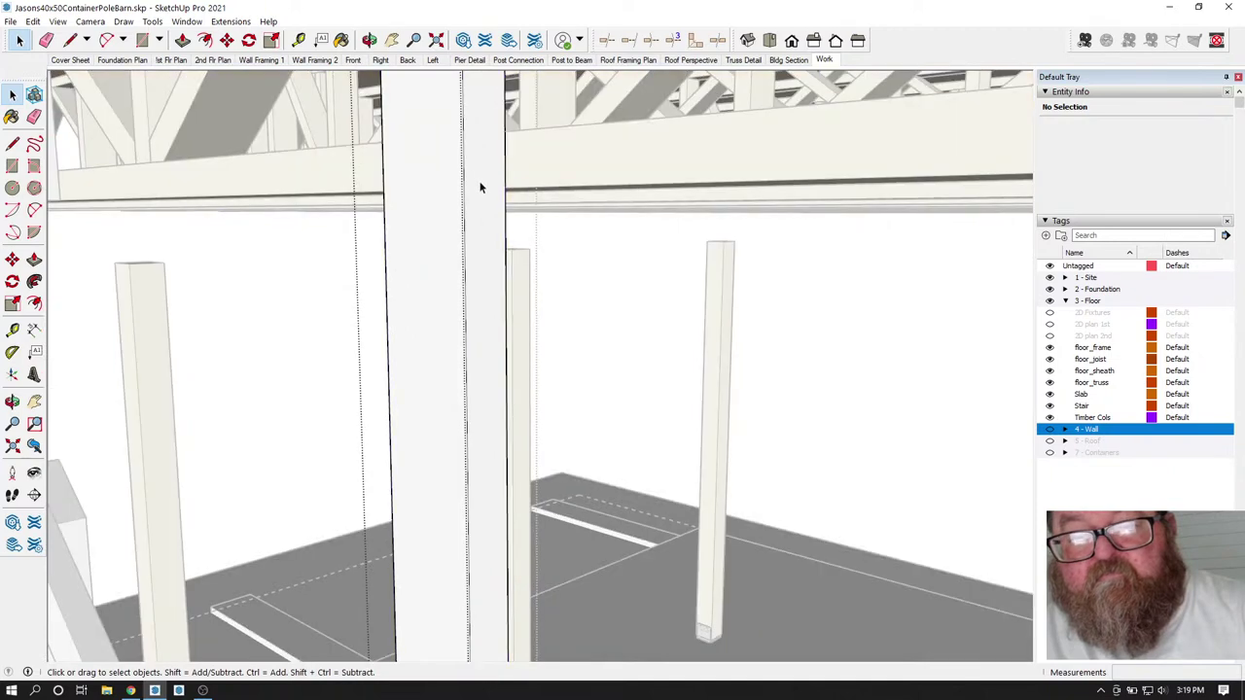
- Draw a line across the next post's narrow face level with the truss bottom, and erase the part that runs past the corner
{"action": "left_click", "coordinate": [70, 40]}
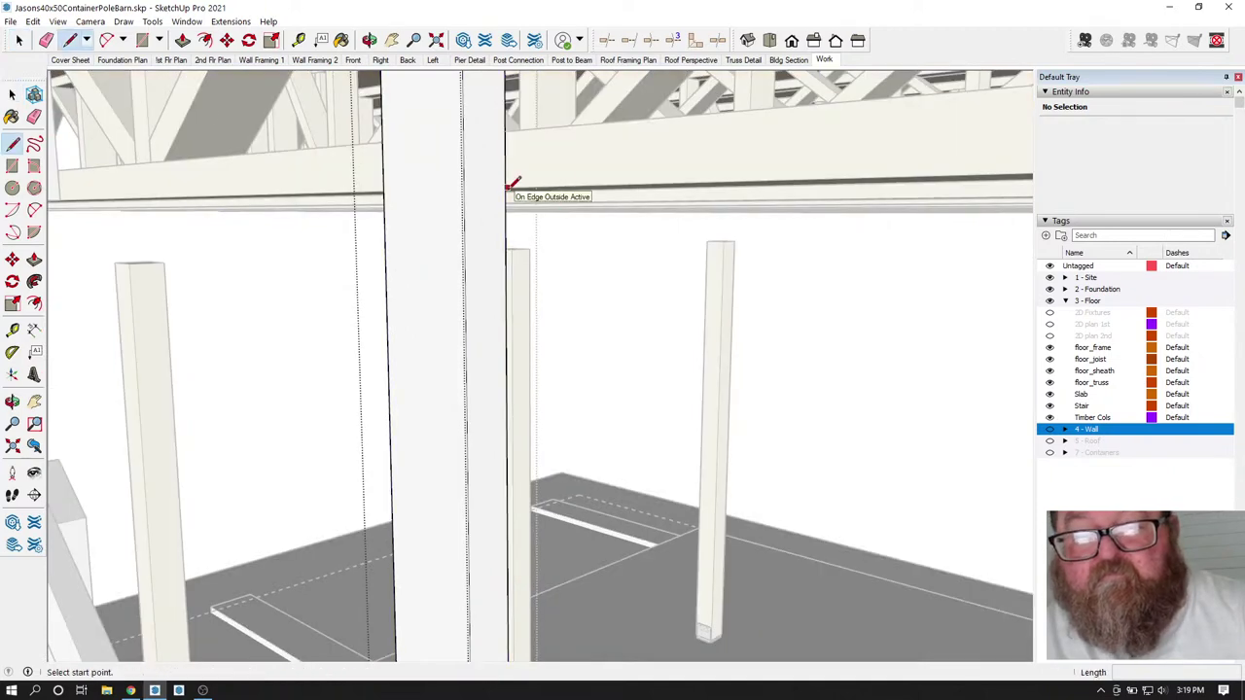
{"action": "left_click", "coordinate": [506, 188]}
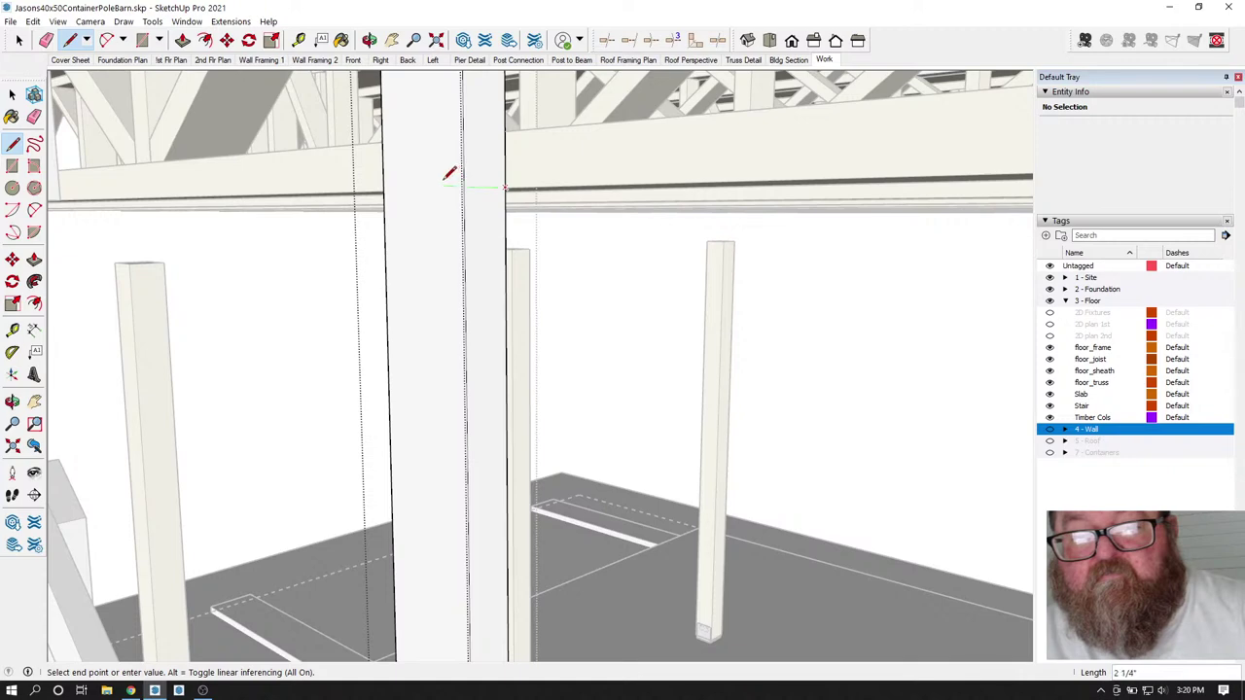
{"action": "left_click", "coordinate": [442, 184]}
{"action": "key", "text": "Escape"}
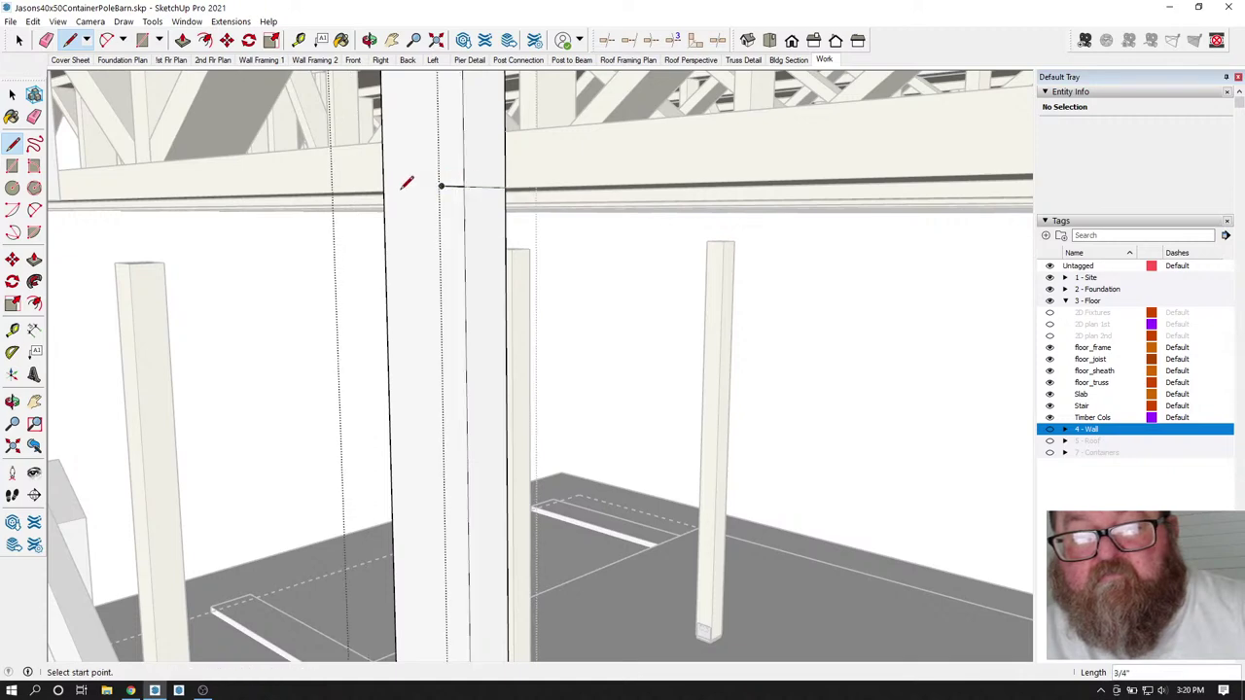
{"action": "left_click", "coordinate": [463, 186]}
{"action": "left_click", "coordinate": [384, 186]}
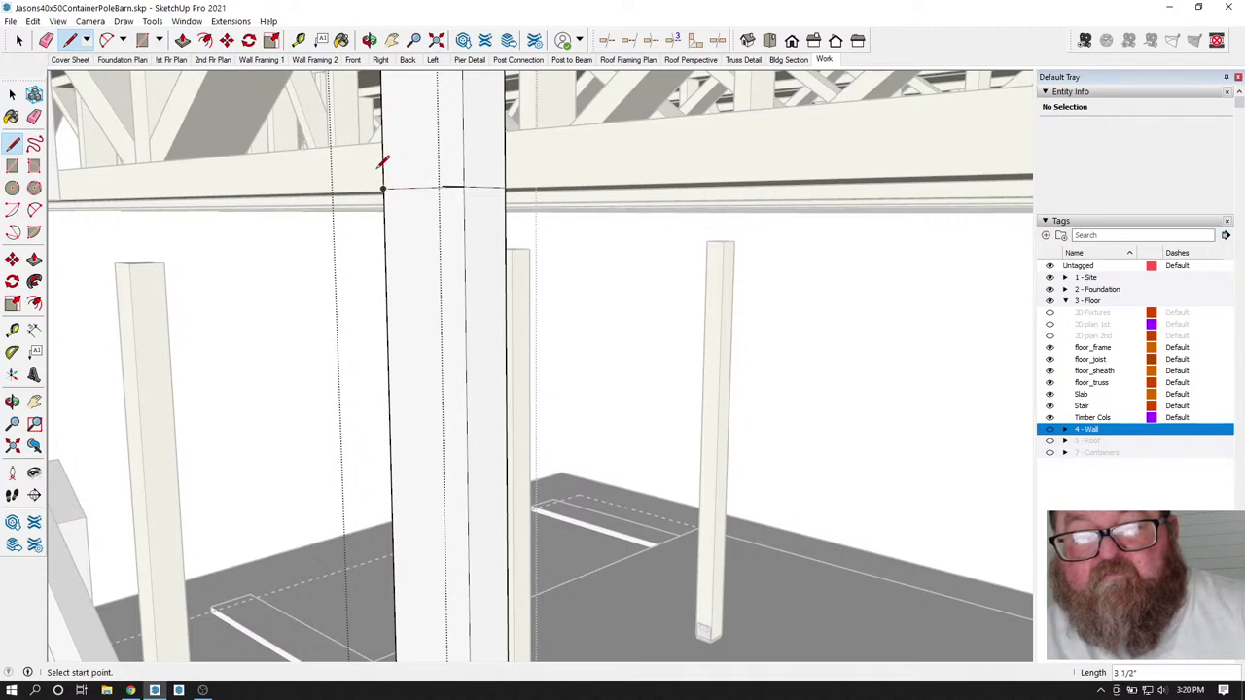
{"action": "key", "text": "e"}
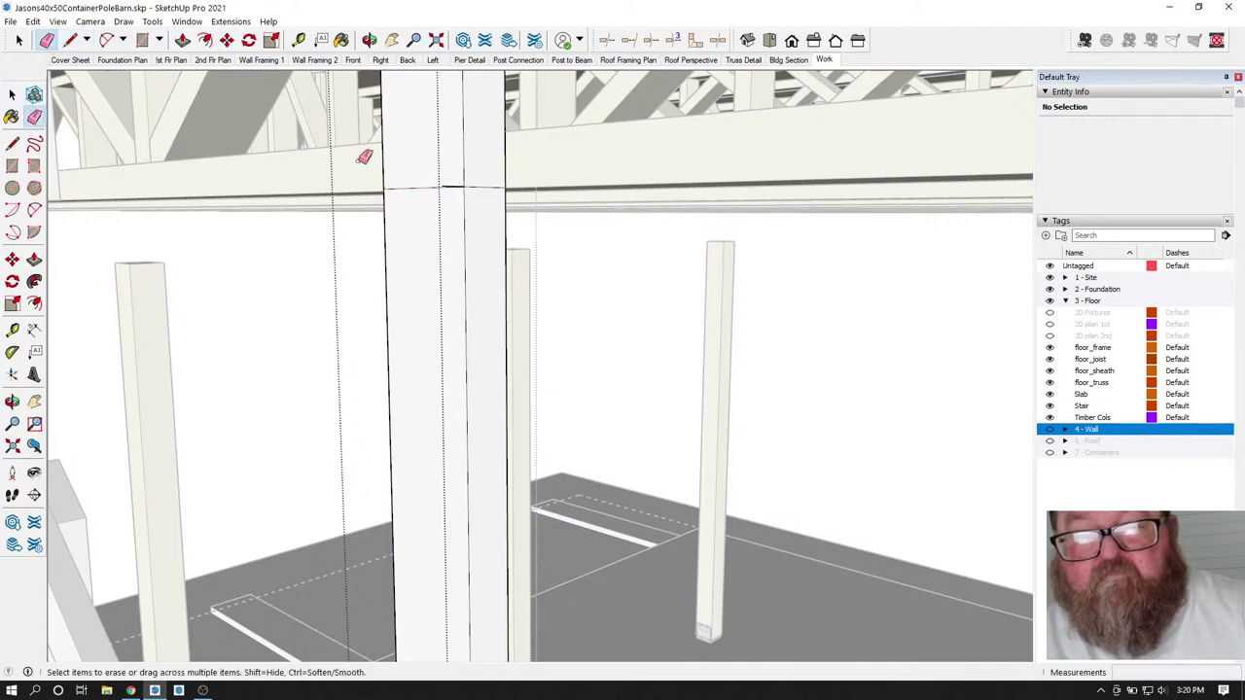
{"action": "left_click", "coordinate": [449, 183]}
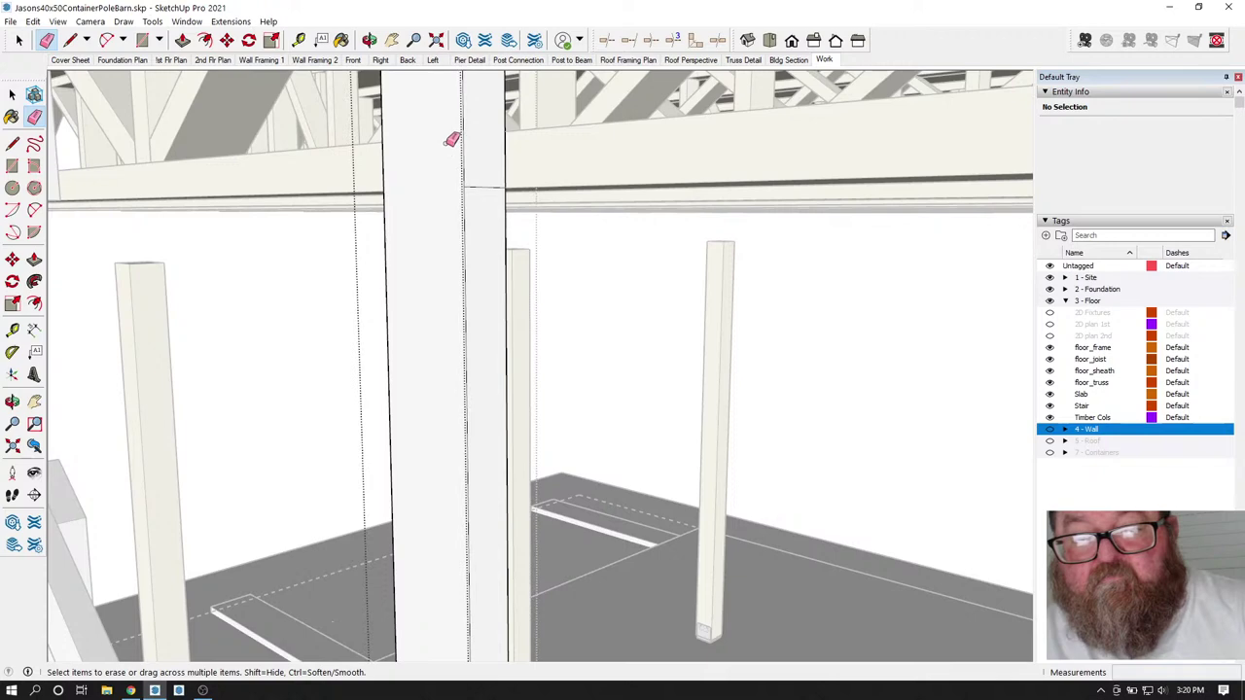
- Draw a 3 1/2" line across that post's wide face, continuing from the line on its narrow face
{"action": "left_click", "coordinate": [70, 41]}
{"action": "left_click", "coordinate": [464, 185]}
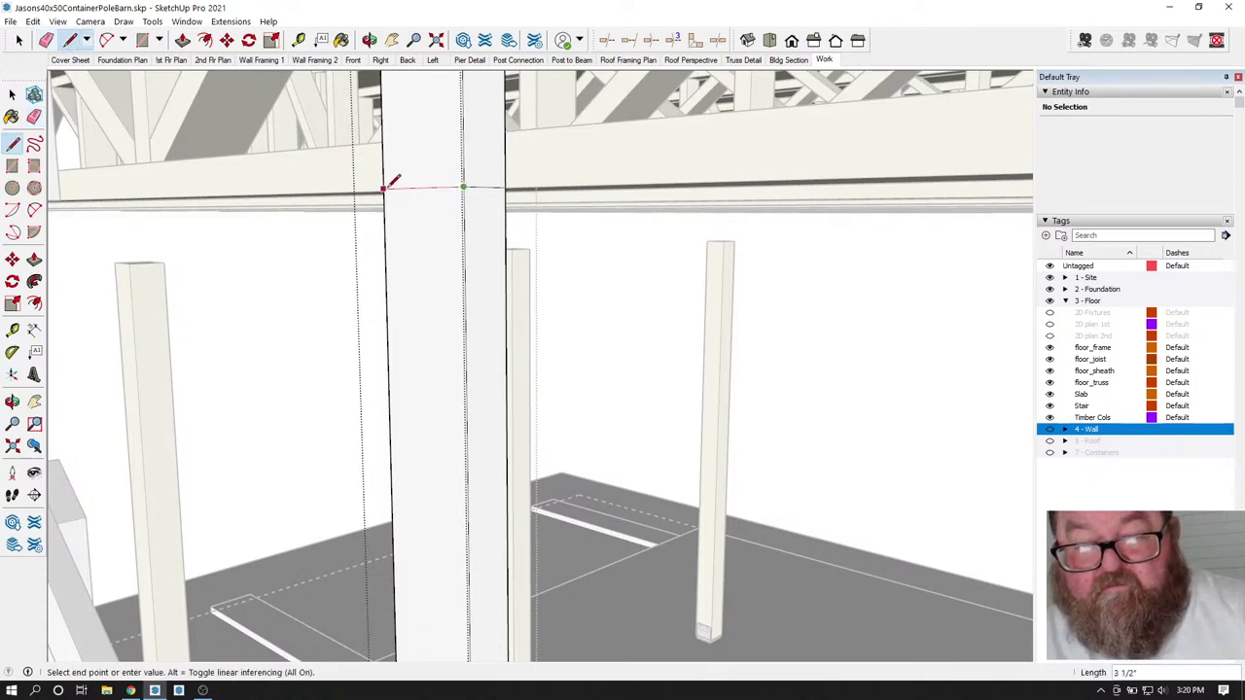
{"action": "left_click", "coordinate": [385, 188]}
- Draw a line about 4 3/8" long across the post's wide face, following the top edge of the upper slanted handrail
{"action": "left_click", "coordinate": [369, 40]}
{"action": "left_click_drag", "start_coordinate": [408, 78], "coordinate": [465, 352]}
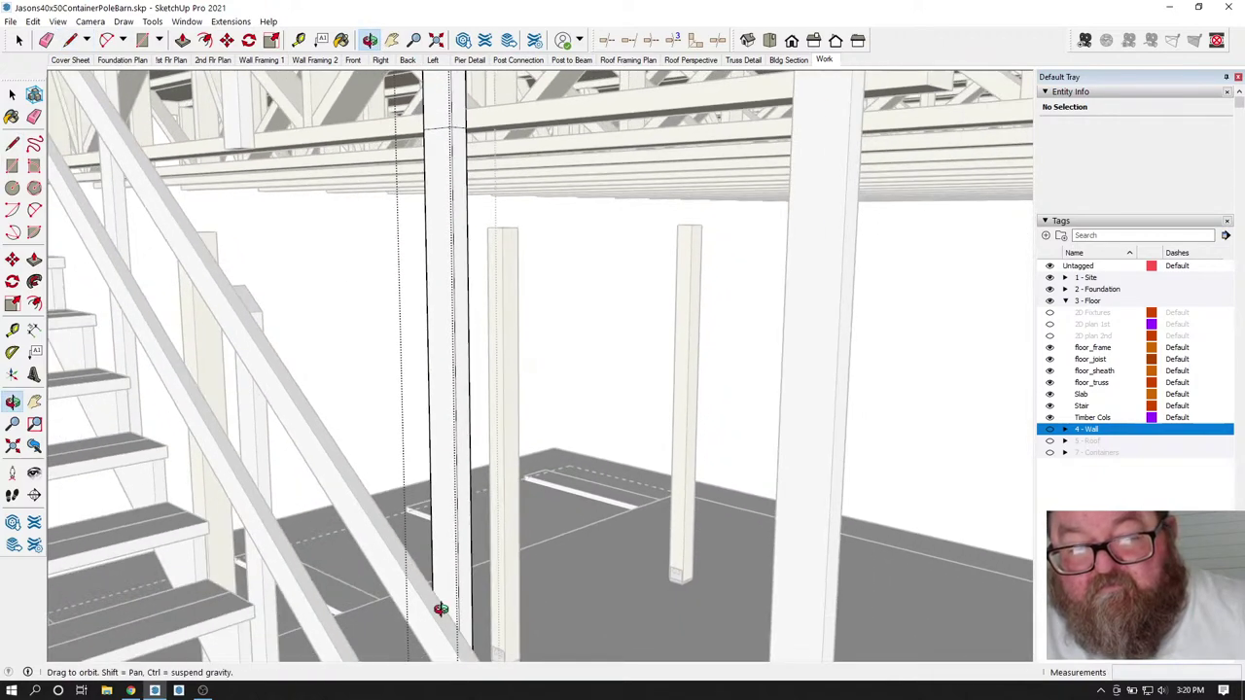
{"action": "left_click_drag", "start_coordinate": [440, 615], "coordinate": [411, 468]}
{"action": "left_click", "coordinate": [70, 40]}
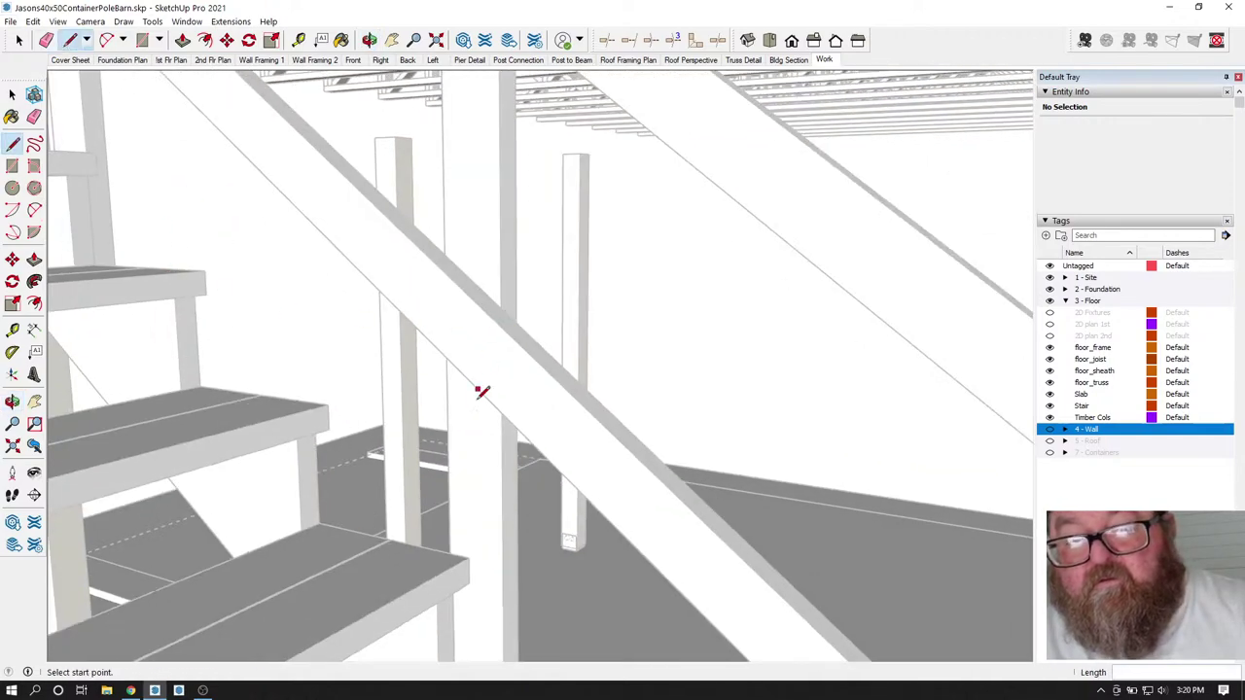
{"action": "scroll", "coordinate": [475, 411], "scroll_direction": "down", "scroll_amount": 2}
{"action": "scroll", "coordinate": [484, 456], "scroll_direction": "down", "scroll_amount": 2}
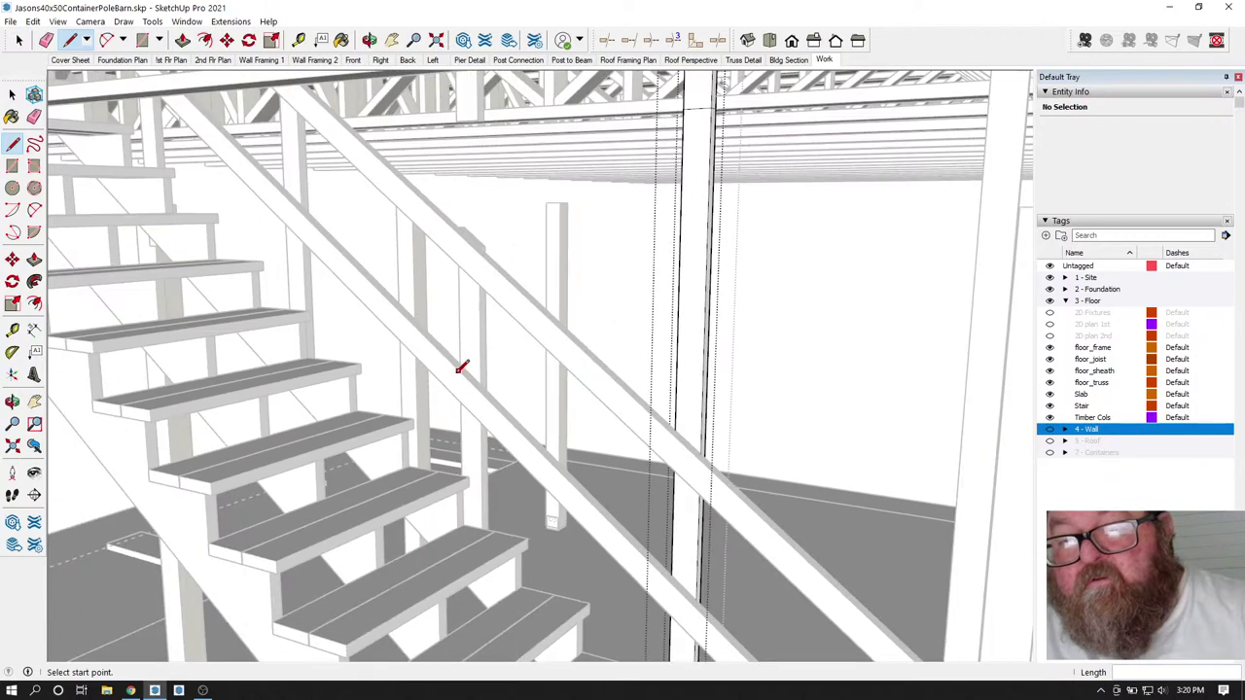
{"action": "scroll", "coordinate": [715, 517], "scroll_direction": "up", "scroll_amount": 5}
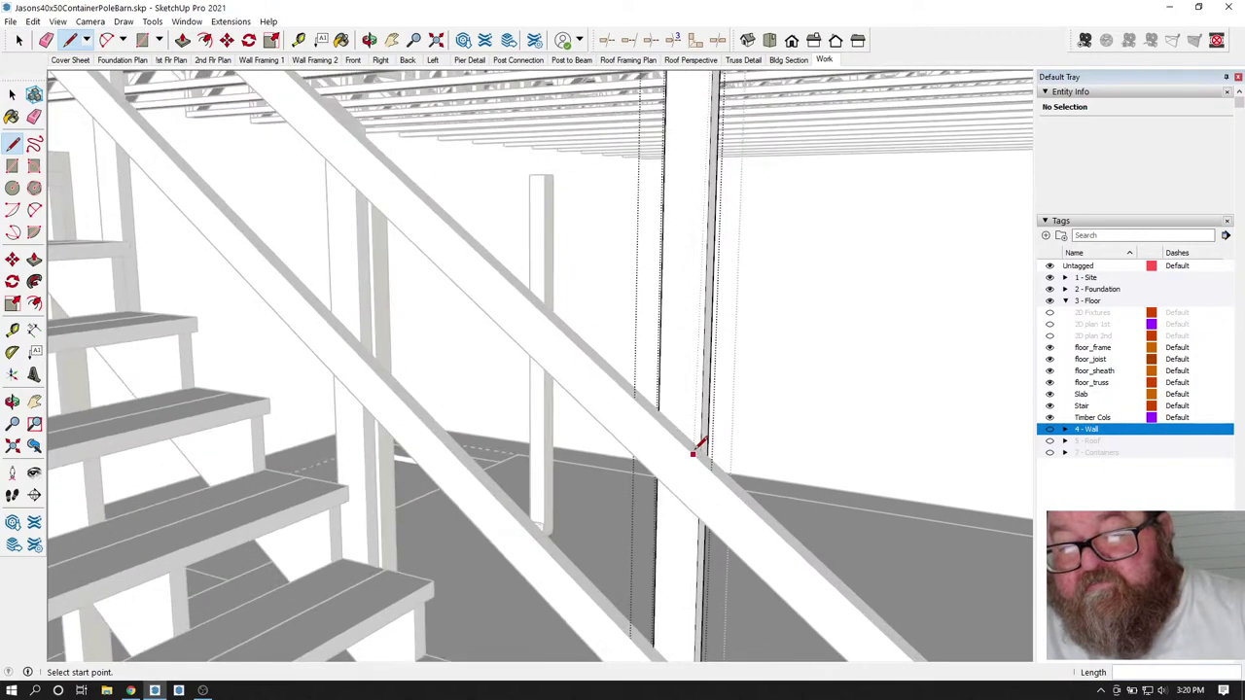
{"action": "left_click", "coordinate": [619, 386]}
{"action": "left_click", "coordinate": [701, 461]}
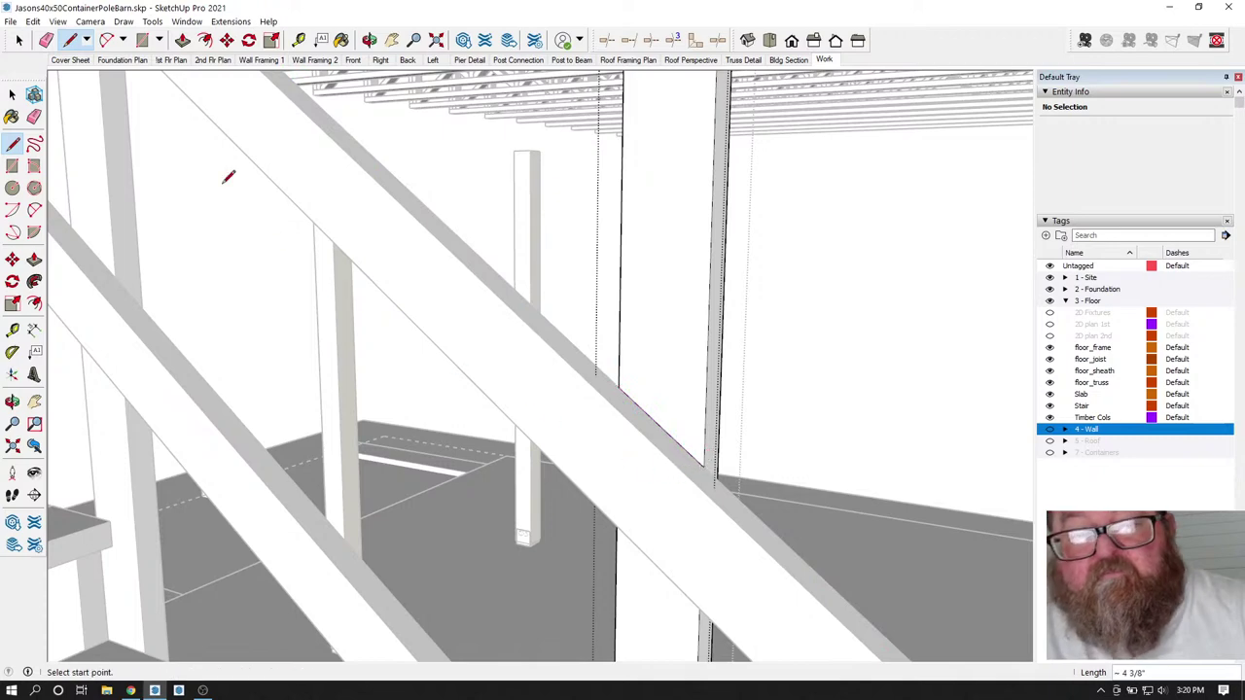
- Push the post section between the truss-bottom line and the handrail line back 1 1/2" and erase its leftover edge
{"action": "left_click", "coordinate": [182, 41]}
{"action": "left_click", "coordinate": [636, 270]}
{"action": "left_click", "coordinate": [694, 319]}
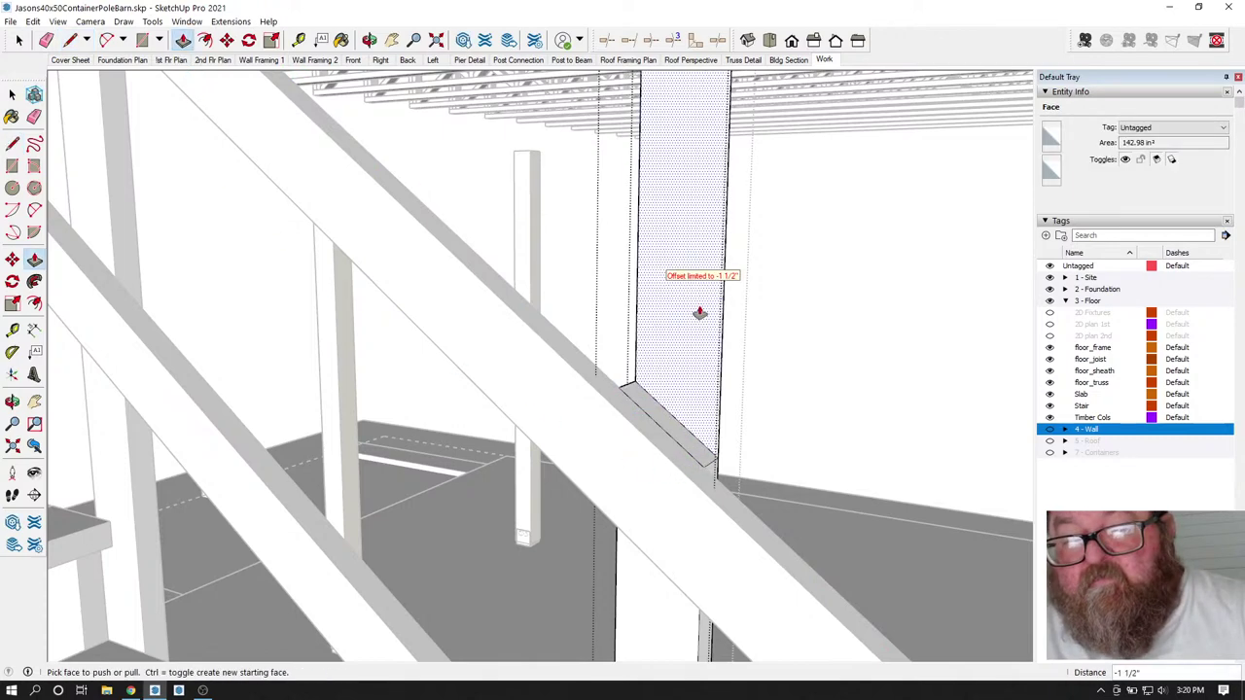
{"action": "left_click", "coordinate": [46, 40]}
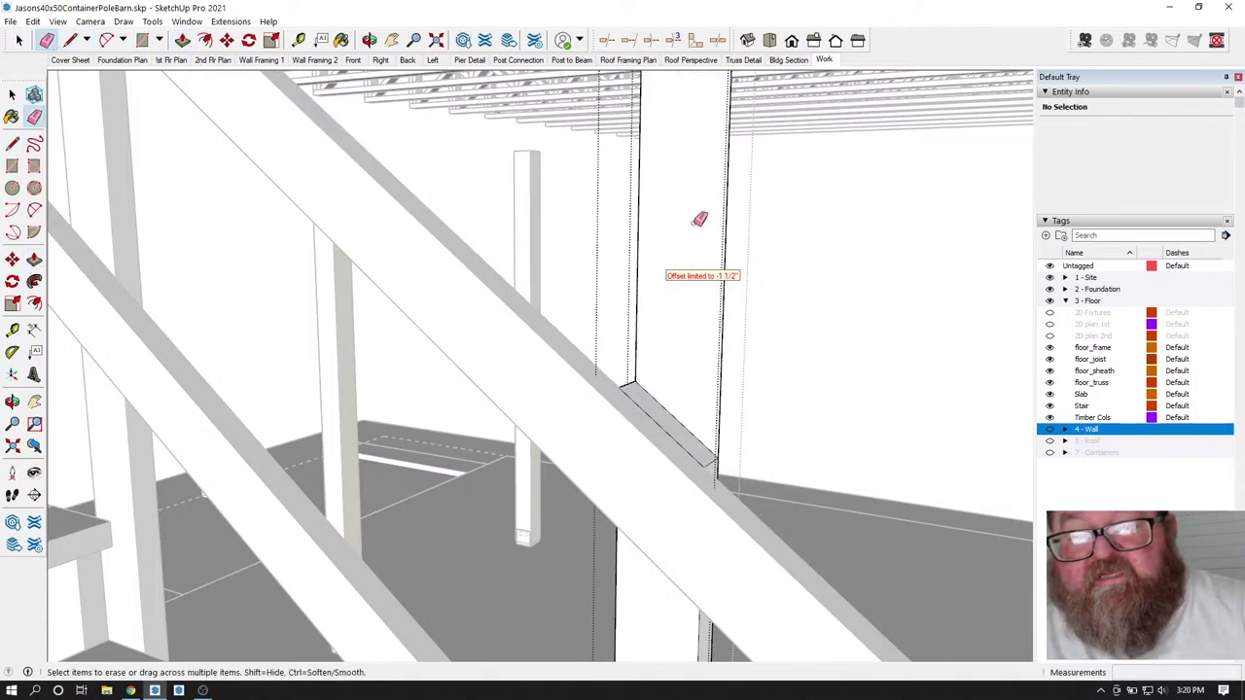
{"action": "left_click", "coordinate": [639, 217]}
{"action": "scroll", "coordinate": [641, 453], "scroll_direction": "down", "scroll_amount": 5}
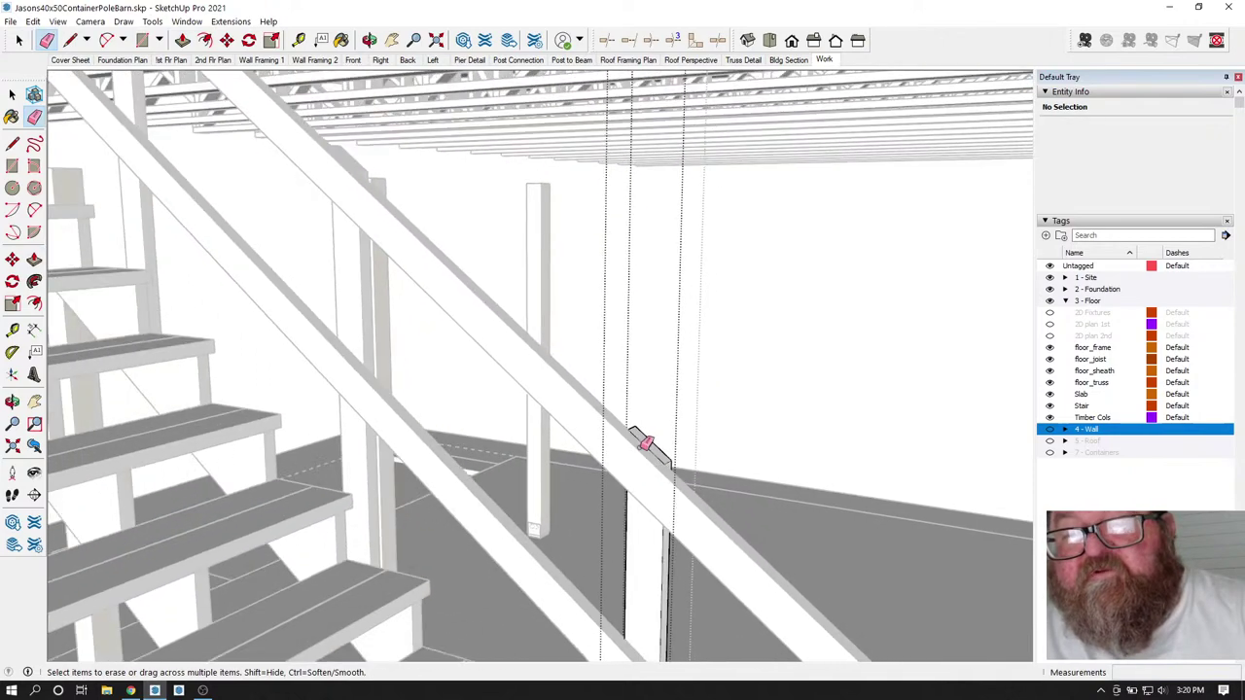
- Open the last post down the stair and draw lines across its narrow and wide faces level with the truss bottom
{"action": "scroll", "coordinate": [689, 127], "scroll_direction": "down", "scroll_amount": 6}
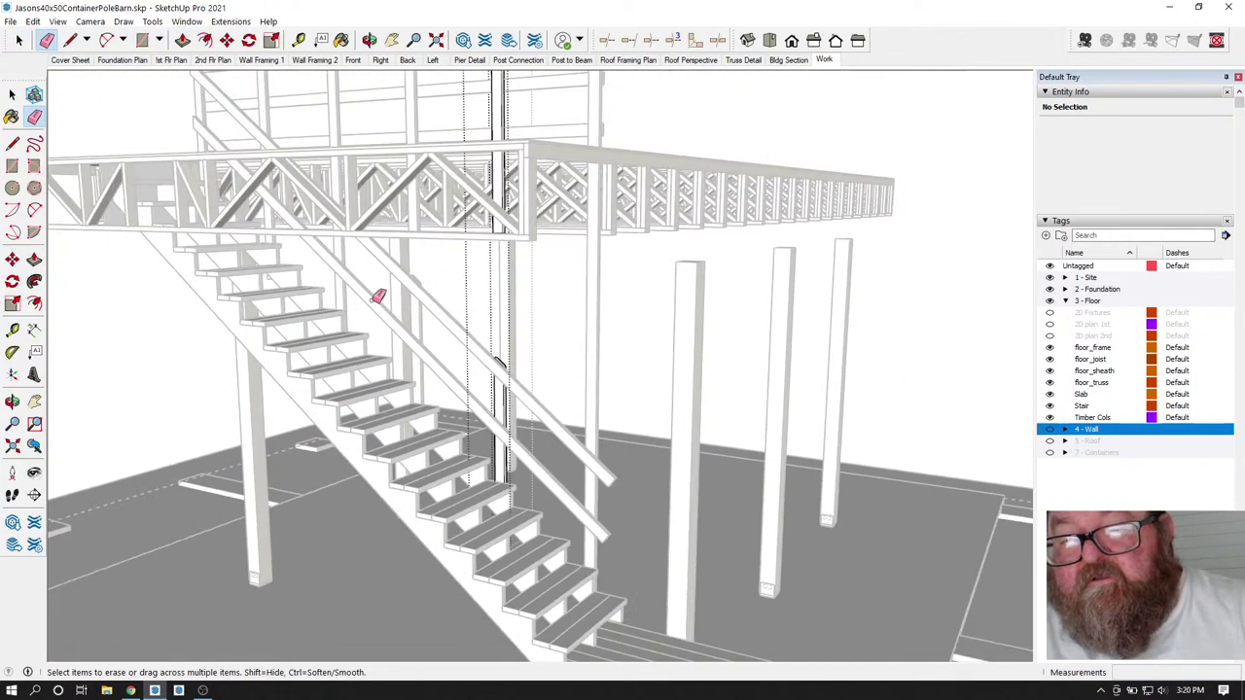
{"action": "scroll", "coordinate": [570, 406], "scroll_direction": "up", "scroll_amount": 4}
{"action": "scroll", "coordinate": [583, 175], "scroll_direction": "up", "scroll_amount": 7}
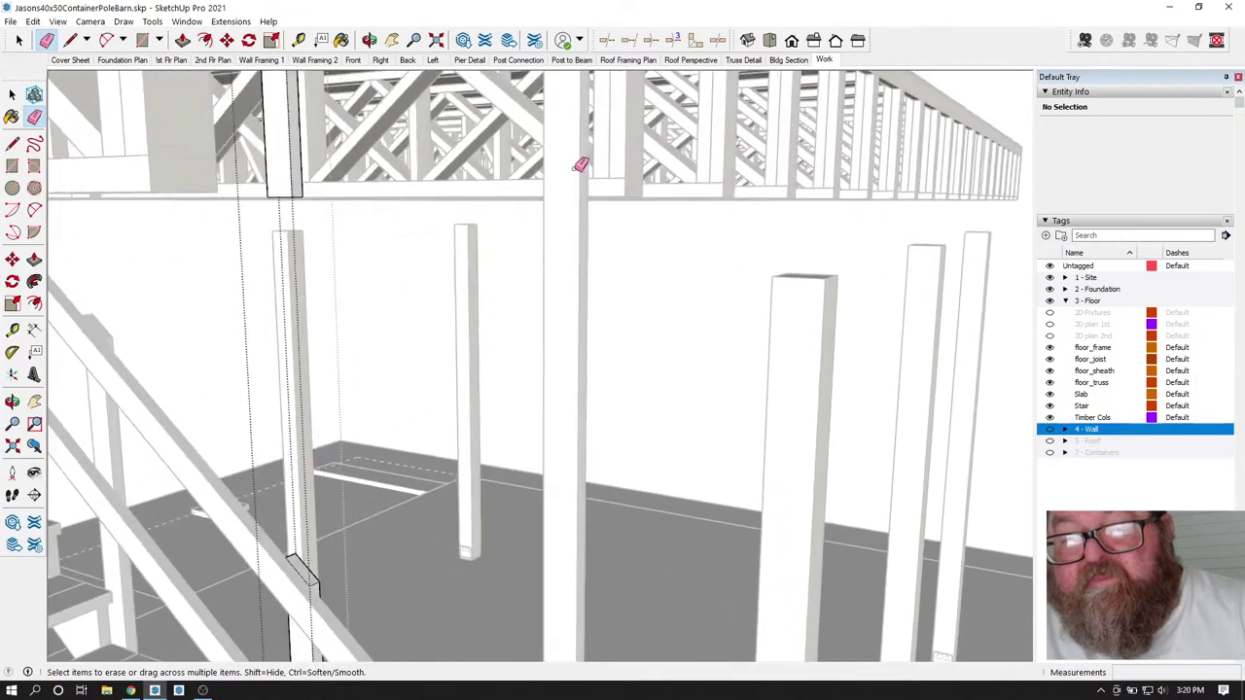
{"action": "scroll", "coordinate": [572, 185], "scroll_direction": "up", "scroll_amount": 1}
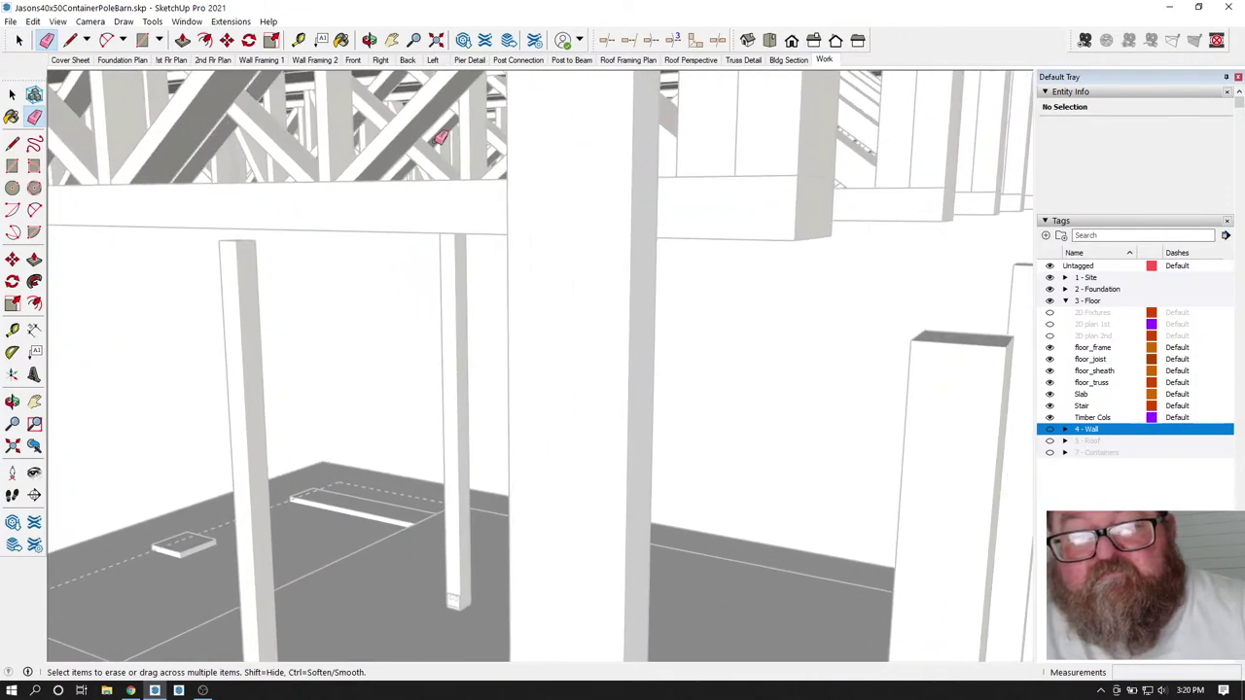
{"action": "left_click", "coordinate": [367, 42]}
{"action": "left_click_drag", "start_coordinate": [418, 165], "coordinate": [459, 240]}
{"action": "left_click", "coordinate": [18, 40]}
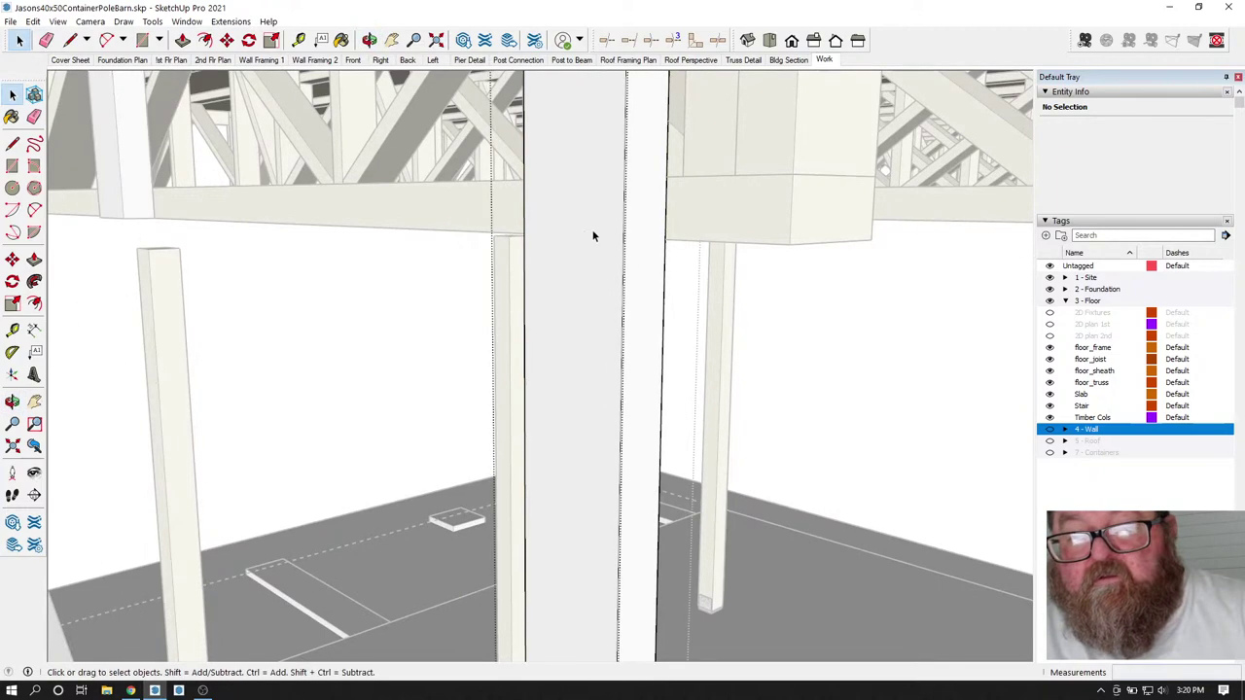
{"action": "left_click", "coordinate": [71, 41]}
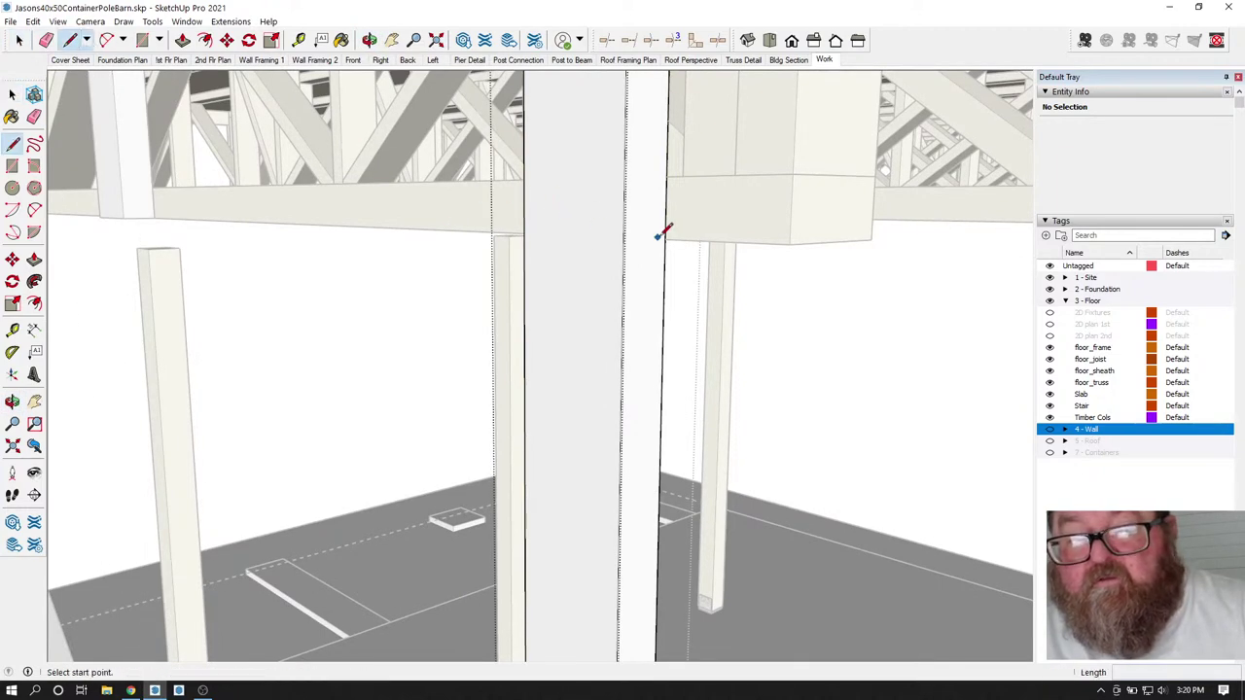
{"action": "left_click", "coordinate": [621, 238]}
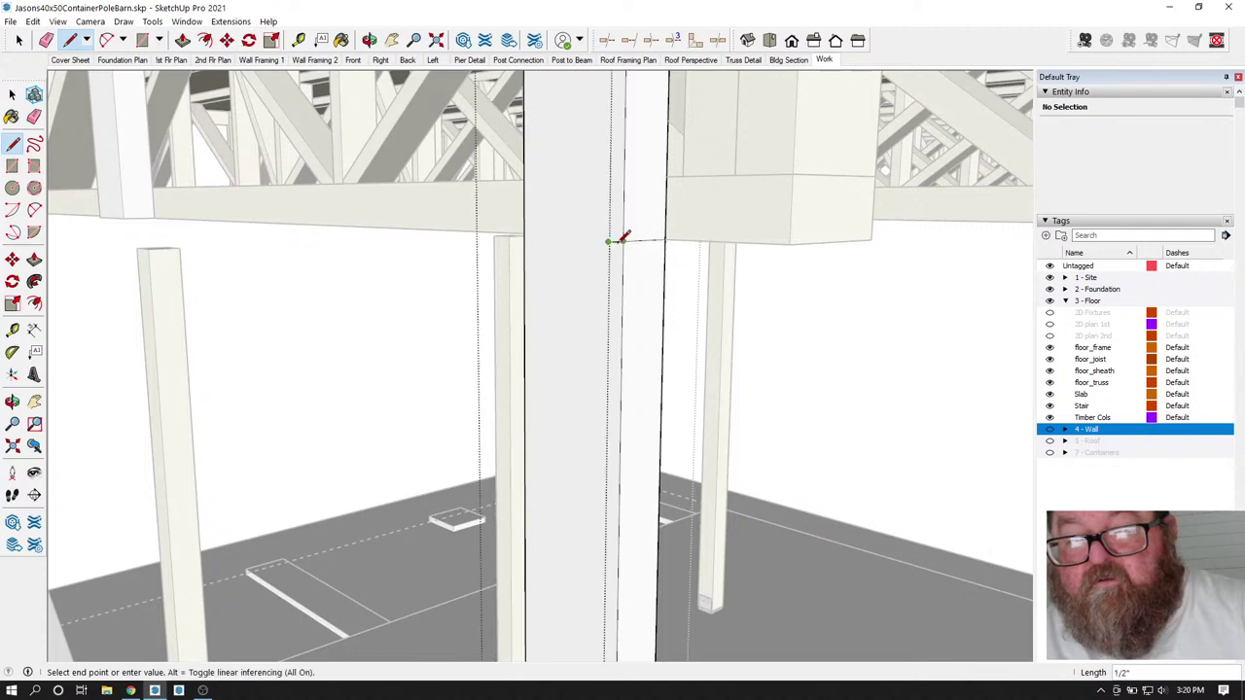
{"action": "left_click", "coordinate": [626, 238]}
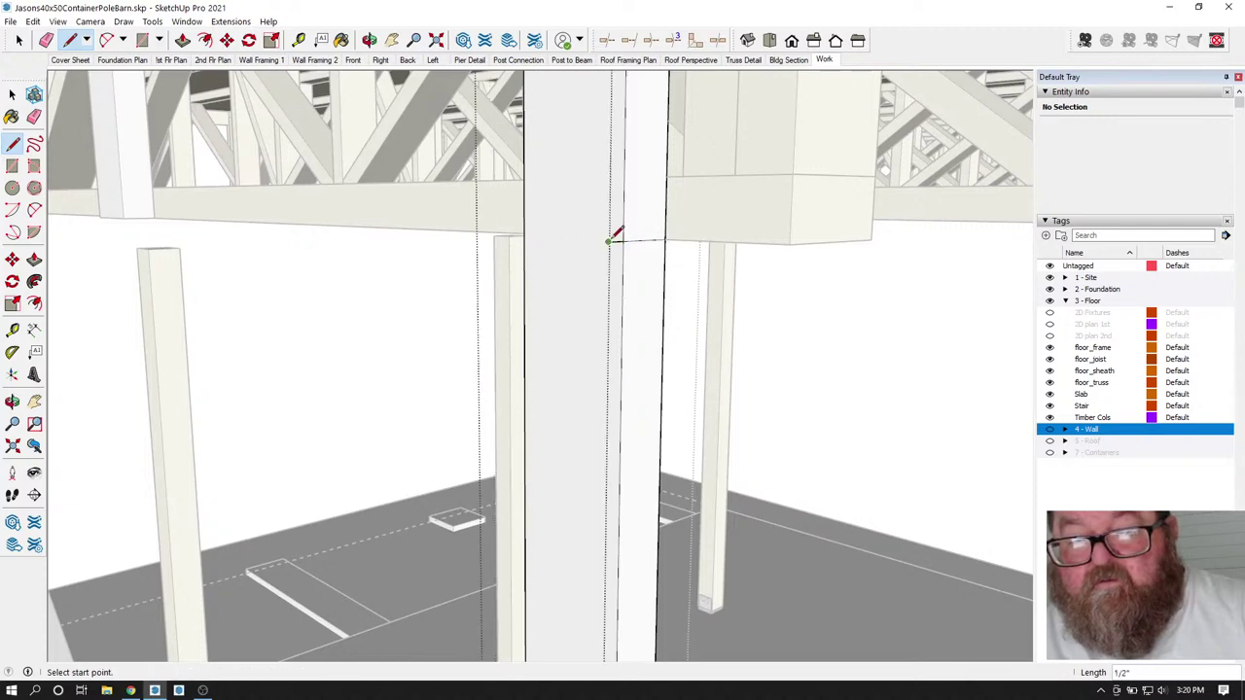
{"action": "left_click", "coordinate": [614, 240]}
{"action": "left_click", "coordinate": [530, 233]}
- Draw a line about 4 3/8" long across the last post's wide face along the upper handrail's top edge
{"action": "left_click", "coordinate": [370, 40]}
{"action": "left_click_drag", "start_coordinate": [528, 172], "coordinate": [392, 231]}
{"action": "left_click", "coordinate": [46, 40]}
{"action": "scroll", "coordinate": [604, 258], "scroll_direction": "down", "scroll_amount": 10}
{"action": "scroll", "coordinate": [586, 214], "scroll_direction": "down", "scroll_amount": 2}
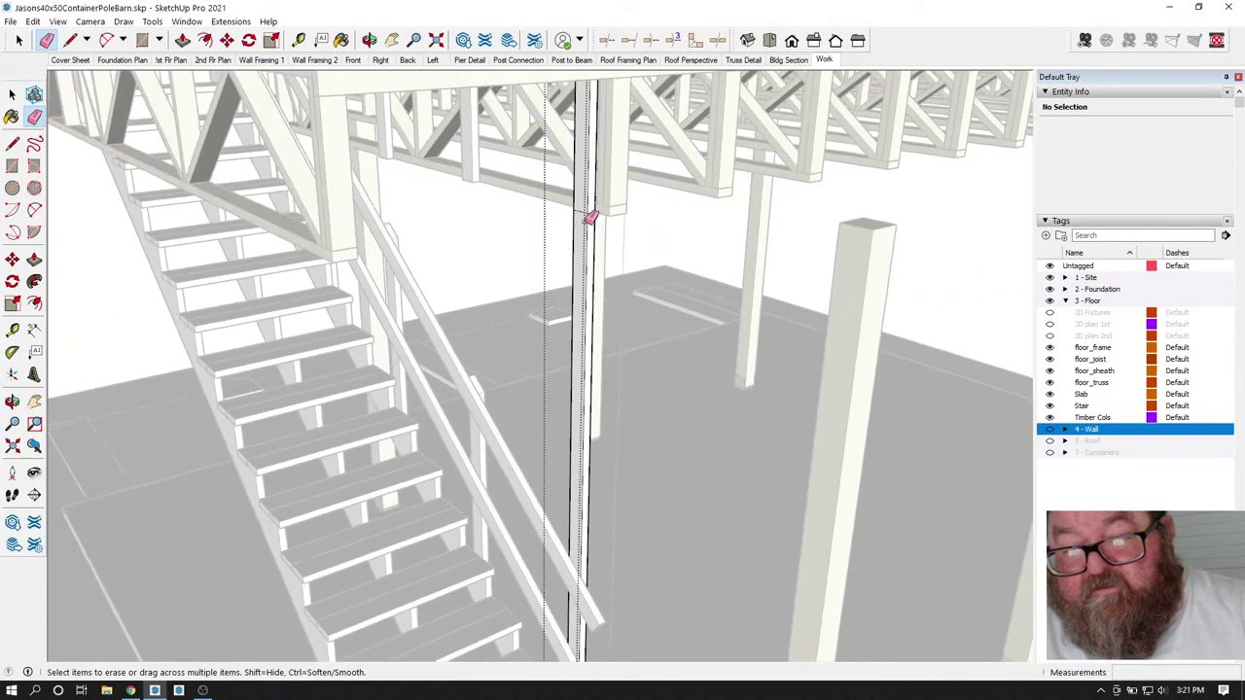
{"action": "scroll", "coordinate": [581, 583], "scroll_direction": "up", "scroll_amount": 8}
{"action": "scroll", "coordinate": [576, 502], "scroll_direction": "up", "scroll_amount": 4}
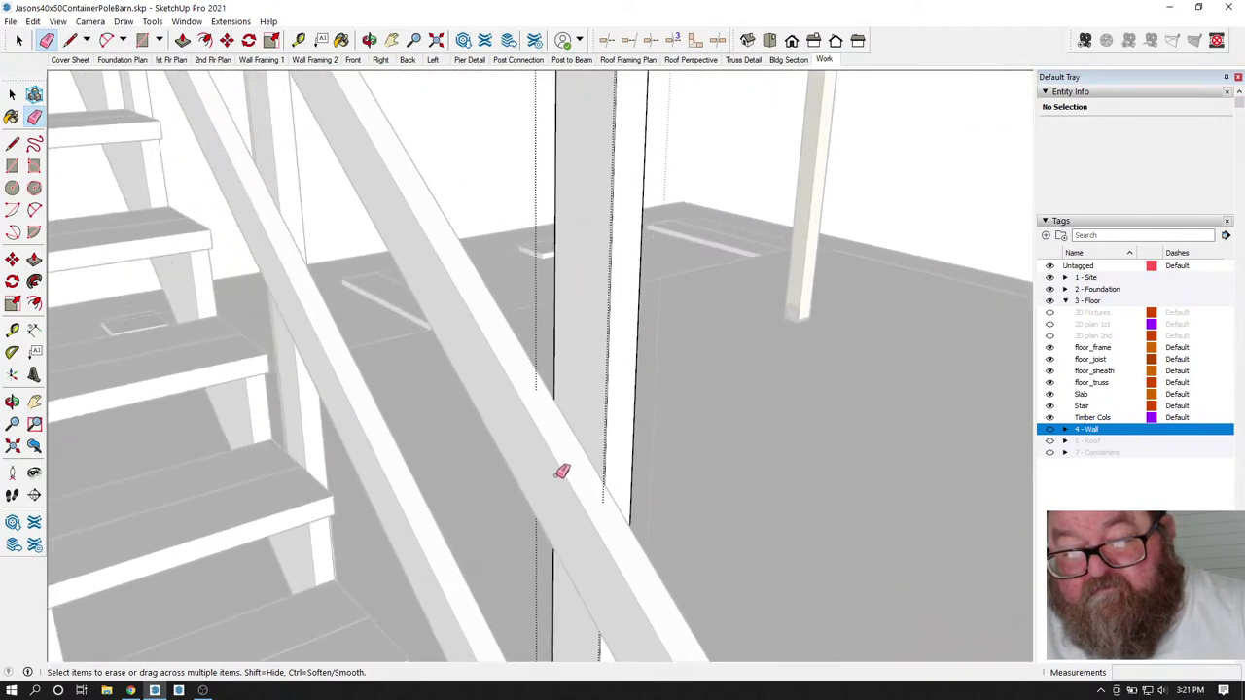
{"action": "left_click", "coordinate": [70, 40]}
{"action": "scroll", "coordinate": [567, 348], "scroll_direction": "up", "scroll_amount": 2}
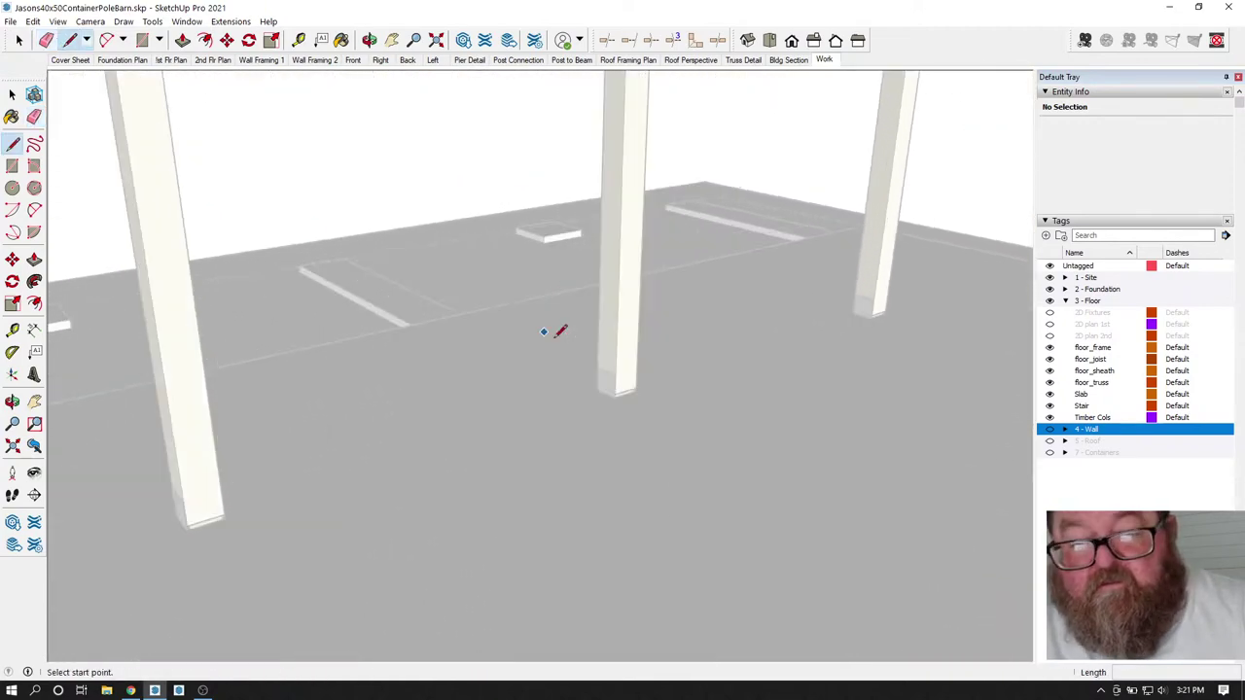
{"action": "scroll", "coordinate": [543, 375], "scroll_direction": "down", "scroll_amount": 2}
{"action": "left_click", "coordinate": [572, 455]}
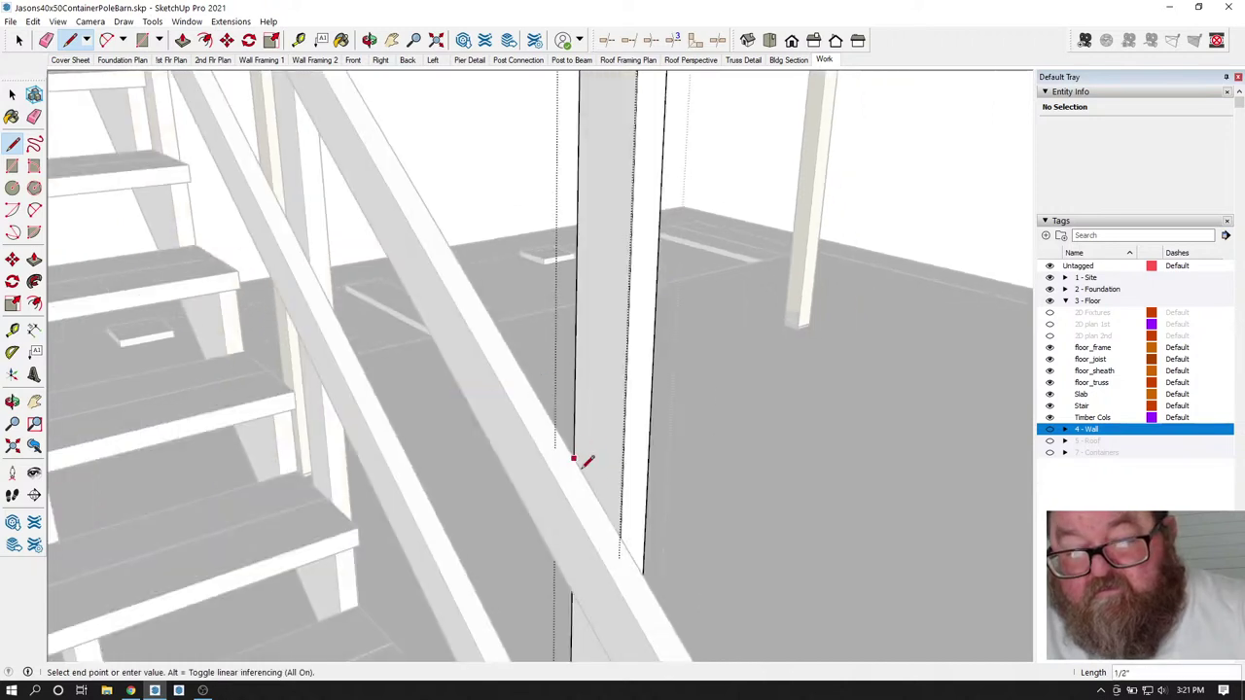
{"action": "left_click", "coordinate": [622, 536]}
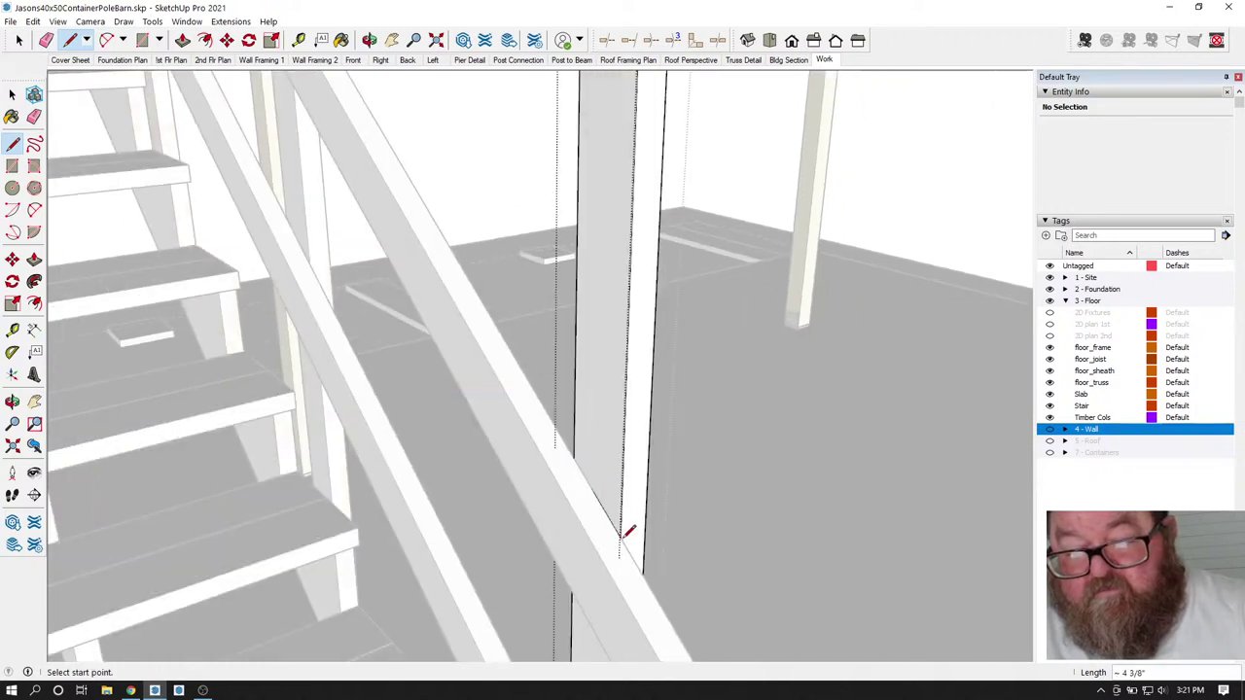
- Push the last post's section between the two lines through its thickness, erase the leftover edges, and close the post
{"action": "left_click", "coordinate": [183, 40]}
{"action": "left_click", "coordinate": [609, 400]}
{"action": "left_click", "coordinate": [646, 393]}
{"action": "key", "text": "e"}
{"action": "left_click_drag", "start_coordinate": [663, 408], "coordinate": [595, 408]}
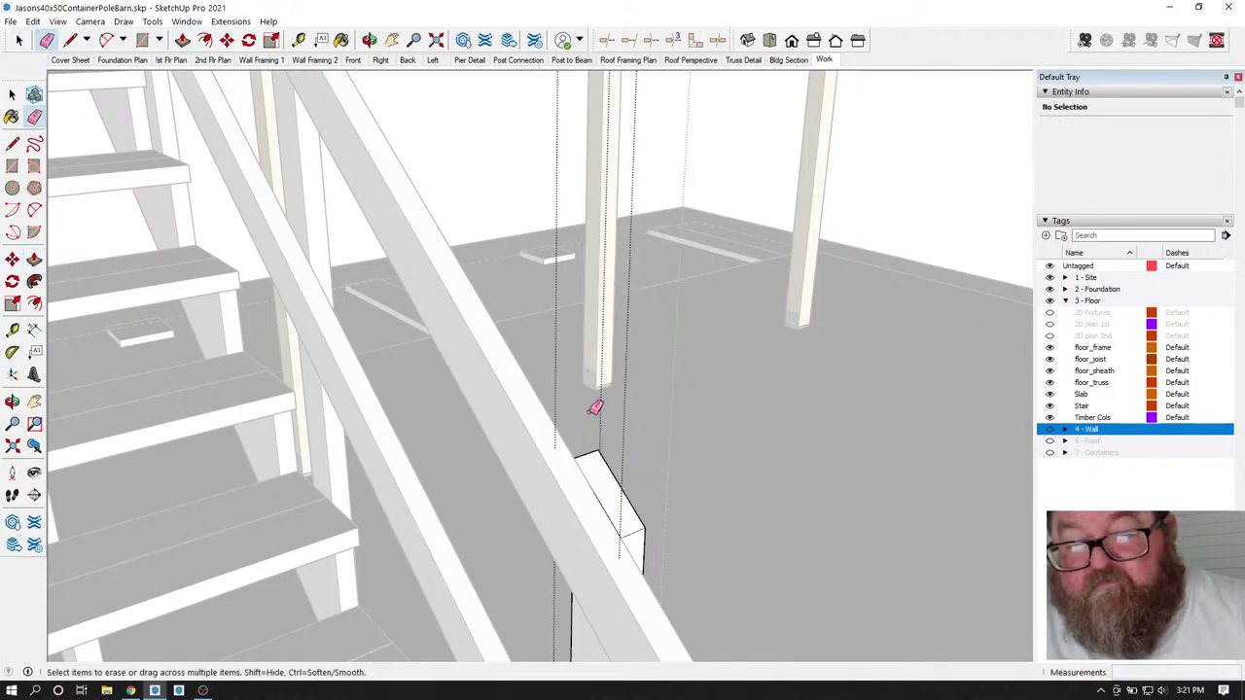
{"action": "scroll", "coordinate": [674, 486], "scroll_direction": "down", "scroll_amount": 5}
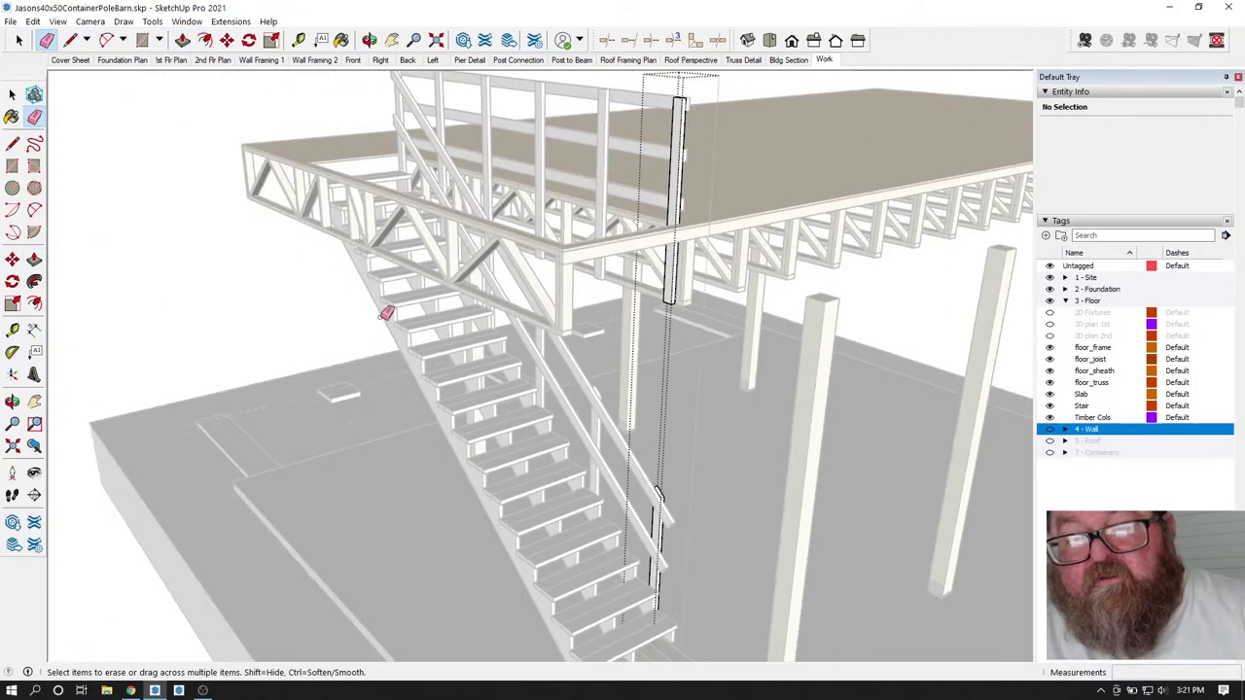
{"action": "key", "text": "space"}
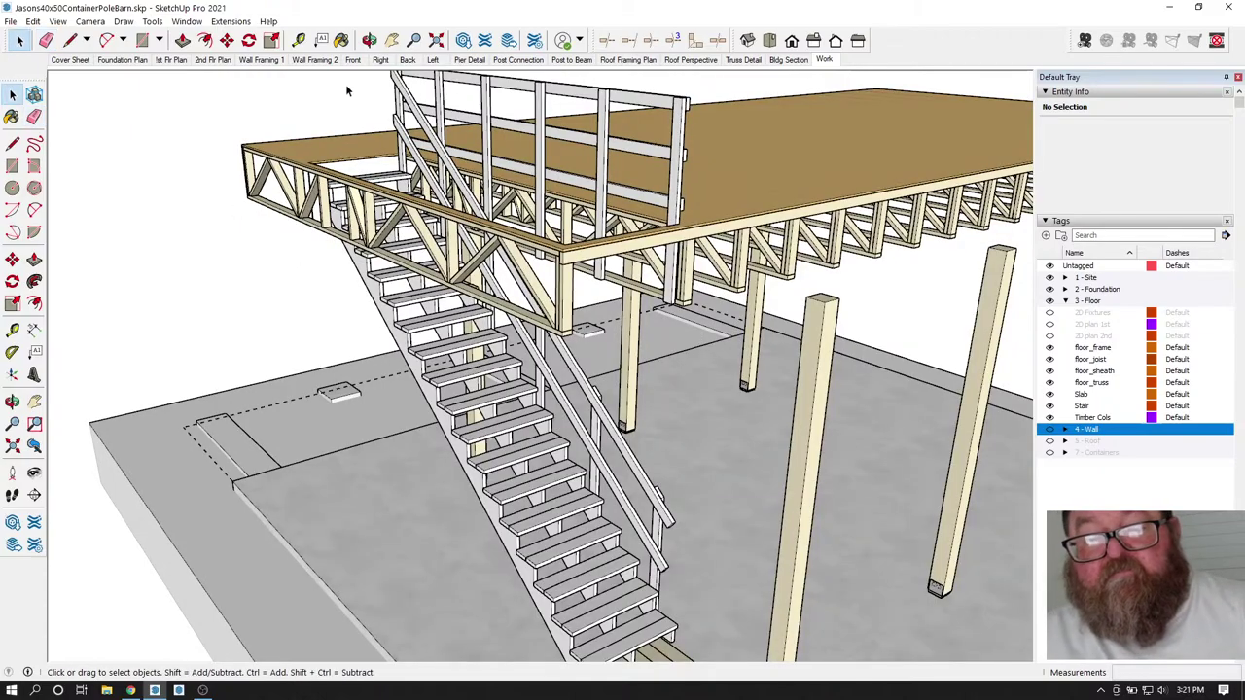
- Examine the stair, landing and trimmed railing posts from several sides, with the 4 - Wall tag turned on
{"action": "middle_click_drag", "start_coordinate": [347, 85], "coordinate": [91, 217]}
{"action": "middle_click_drag", "start_coordinate": [267, 339], "coordinate": [630, 508]}
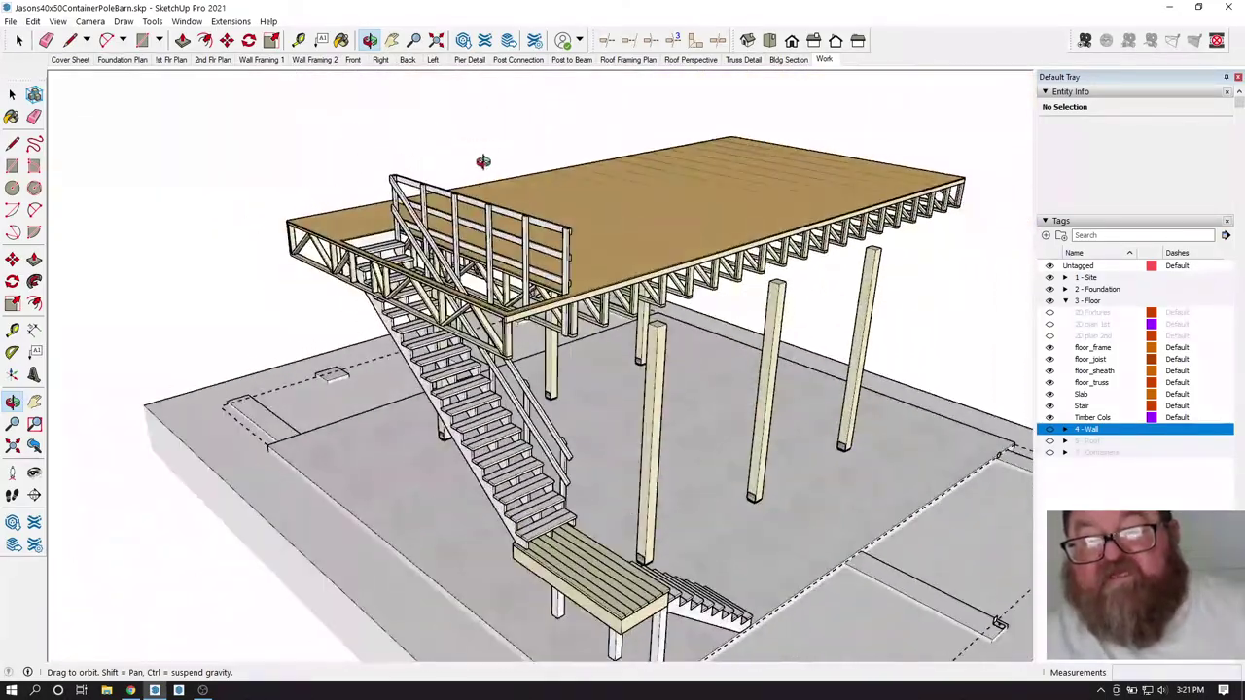
{"action": "middle_click_drag", "start_coordinate": [527, 530], "coordinate": [427, 510]}
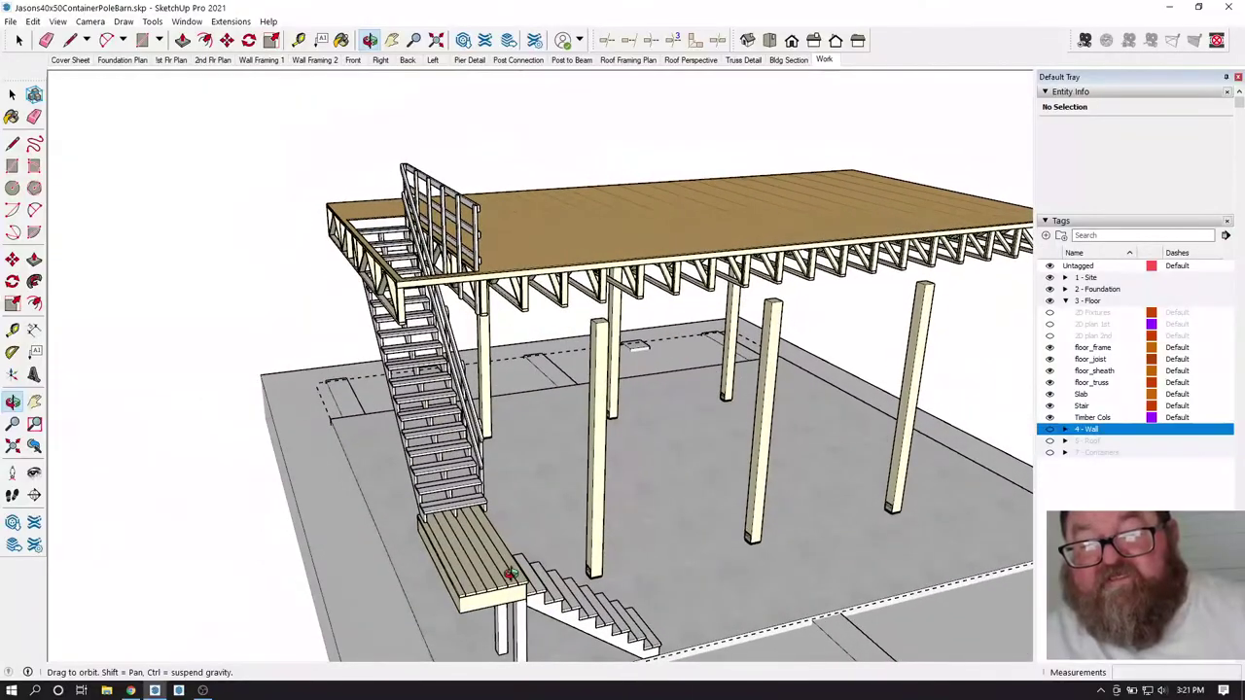
{"action": "middle_click_drag", "start_coordinate": [509, 575], "coordinate": [687, 451]}
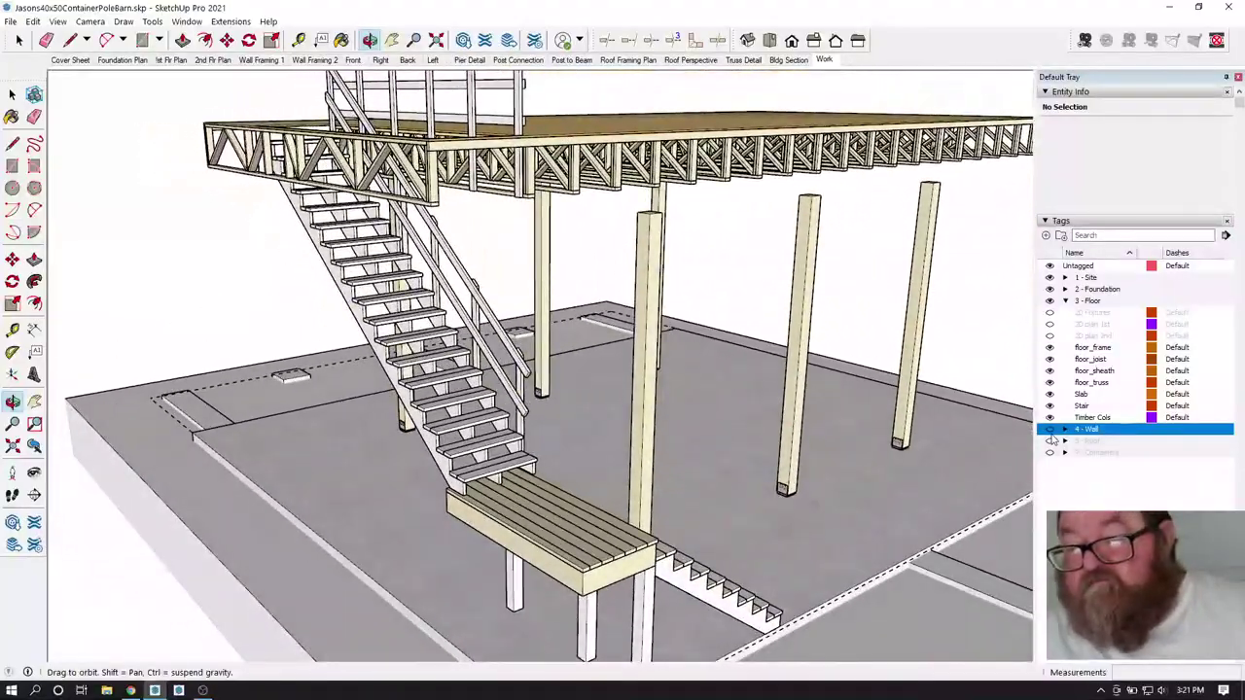
{"action": "left_click", "coordinate": [1050, 435]}
{"action": "middle_click_drag", "start_coordinate": [619, 306], "coordinate": [528, 194]}
{"action": "middle_click_drag", "start_coordinate": [528, 118], "coordinate": [432, 382]}
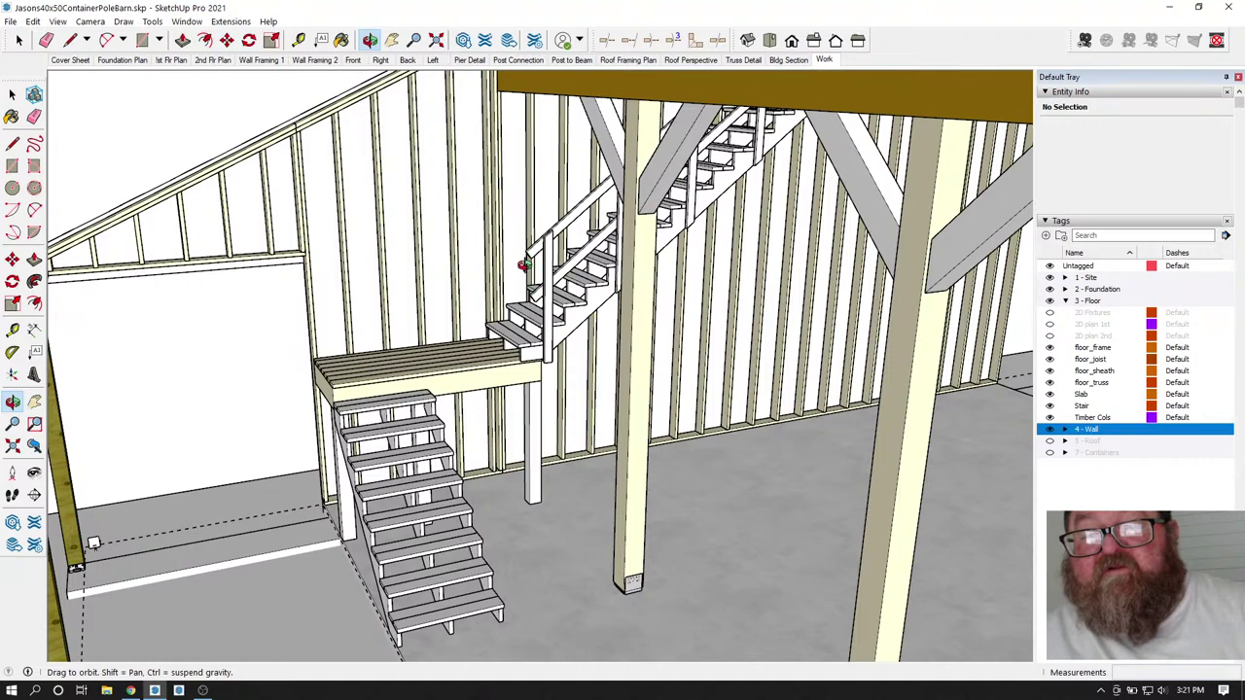
{"action": "middle_click_drag", "start_coordinate": [456, 364], "coordinate": [484, 410]}
{"action": "middle_click_drag", "start_coordinate": [380, 412], "coordinate": [600, 290]}
{"action": "middle_click_drag", "start_coordinate": [596, 536], "coordinate": [520, 406]}
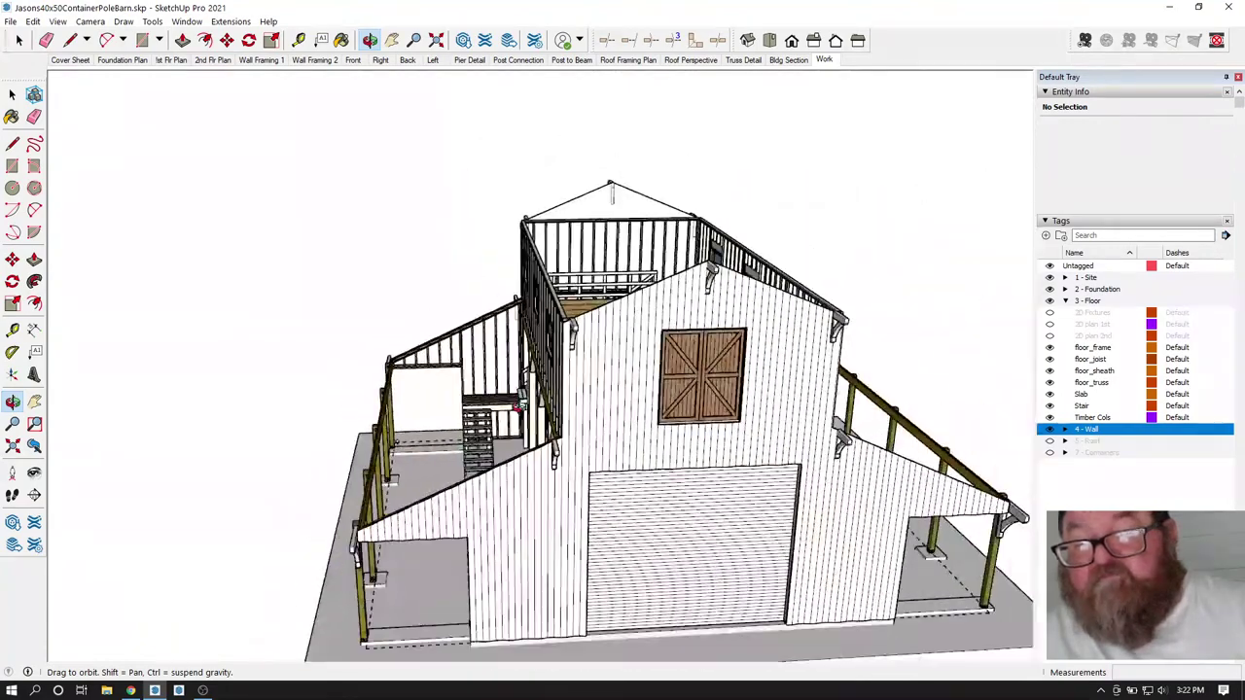
- Restore the Work scene and select the WINDOW GLASS FIXED group inside the upper side-wall window nearest the front
{"action": "left_click", "coordinate": [824, 61]}
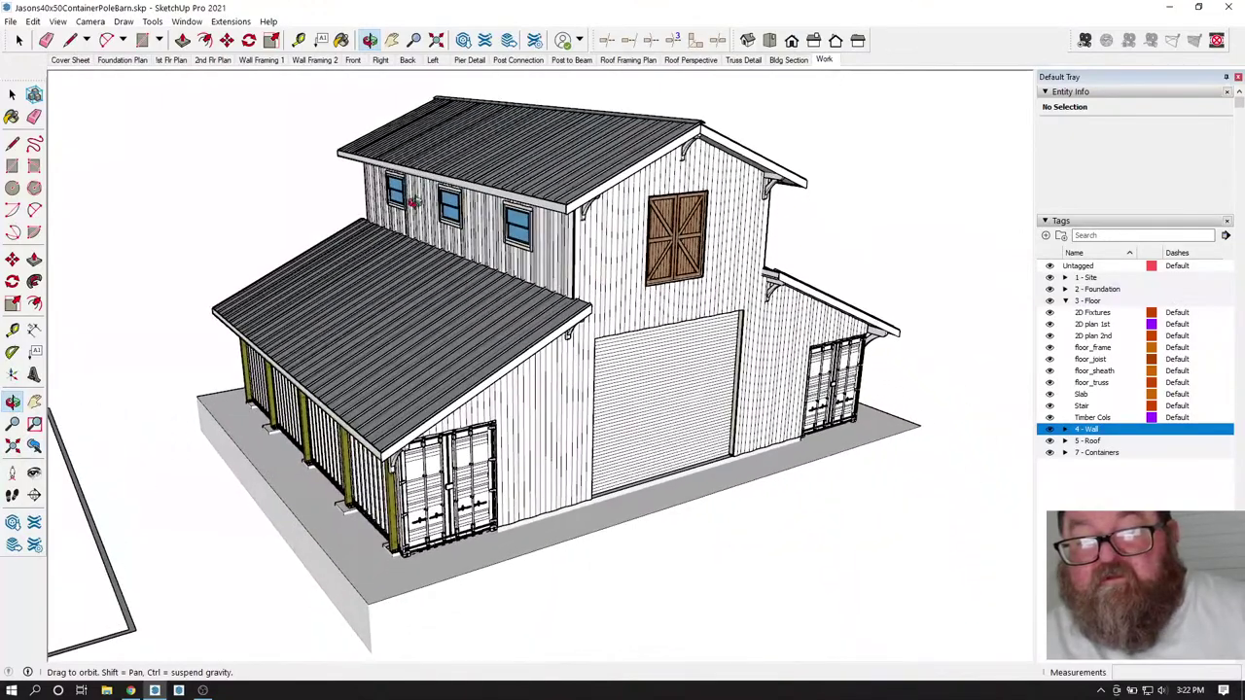
{"action": "scroll", "coordinate": [392, 199], "scroll_direction": "up", "scroll_amount": 5}
{"action": "middle_click_drag", "start_coordinate": [637, 457], "coordinate": [561, 239]}
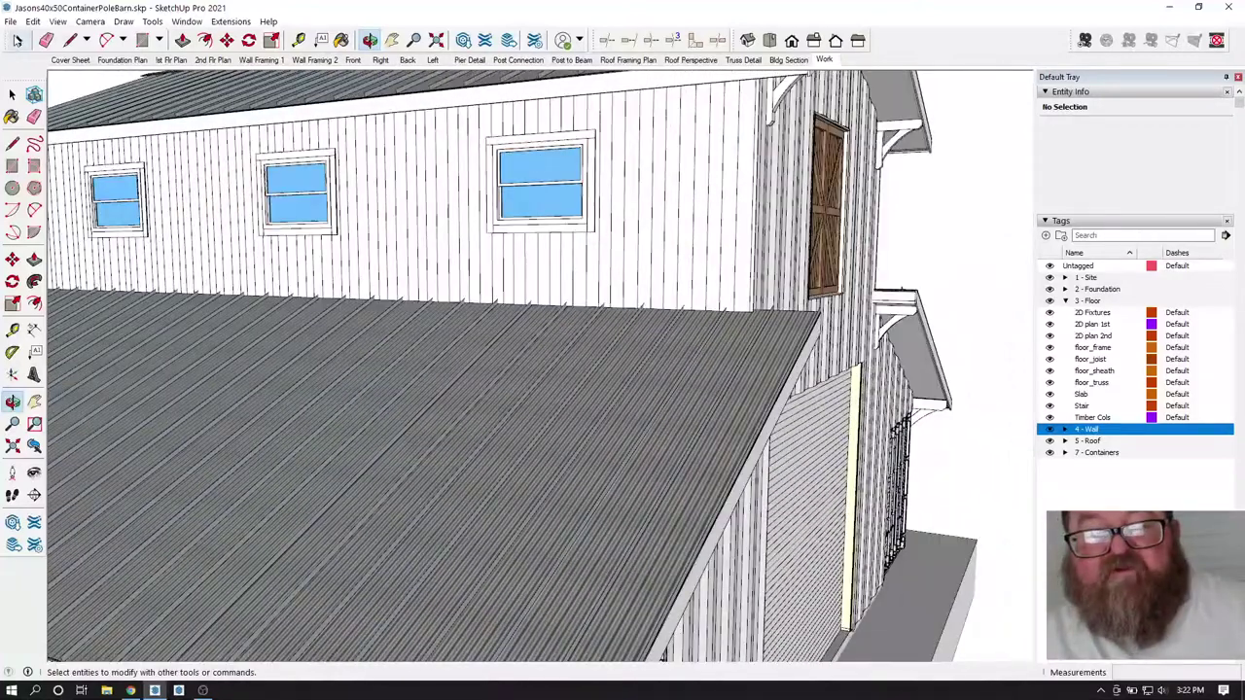
{"action": "left_click", "coordinate": [16, 37]}
{"action": "scroll", "coordinate": [580, 157], "scroll_direction": "up", "scroll_amount": 3}
{"action": "double_click", "coordinate": [526, 172]}
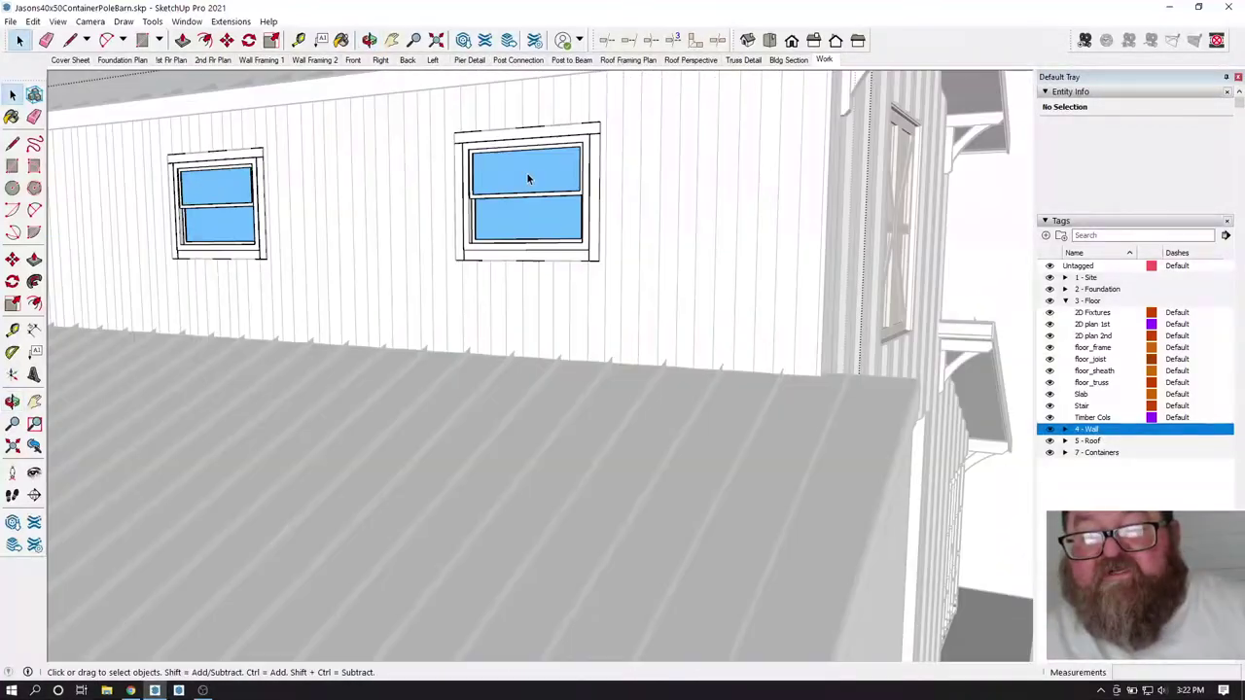
{"action": "left_click", "coordinate": [526, 172]}
{"action": "double_click", "coordinate": [528, 171]}
{"action": "left_click", "coordinate": [529, 170]}
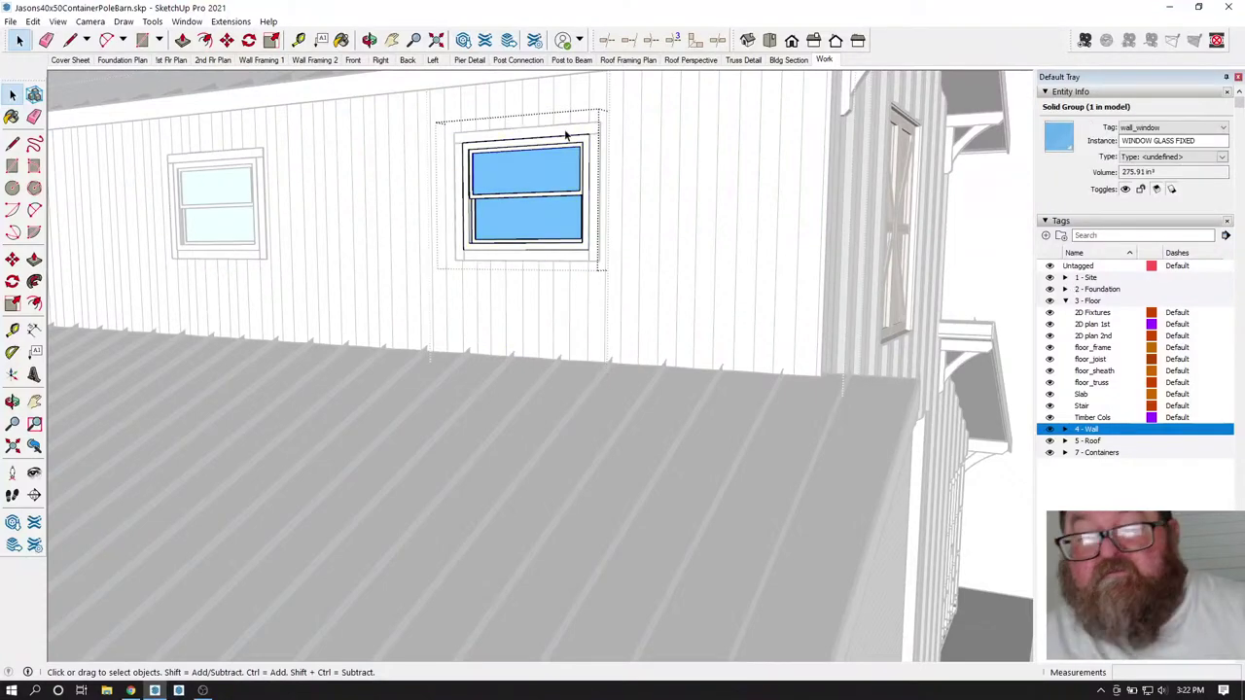
- Sample the medeek_glass material from the window and edit it to make the glass more transparent
{"action": "left_click", "coordinate": [342, 40]}
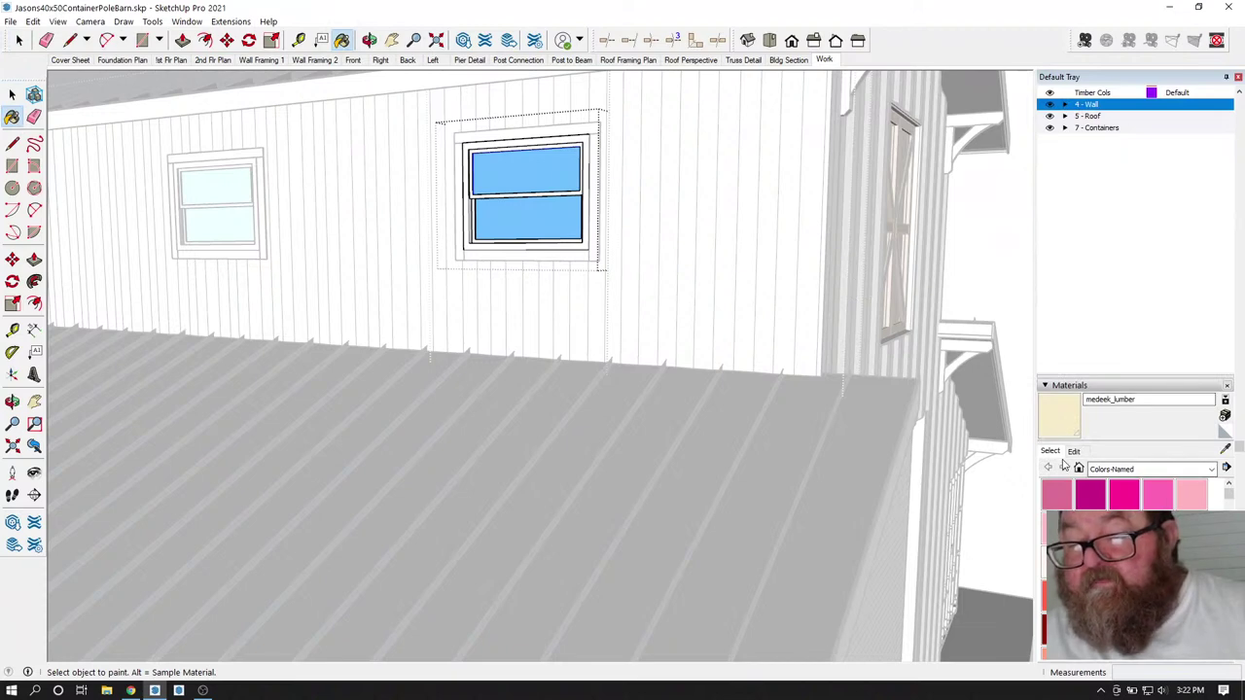
{"action": "left_click", "coordinate": [1224, 449]}
{"action": "left_click", "coordinate": [506, 167]}
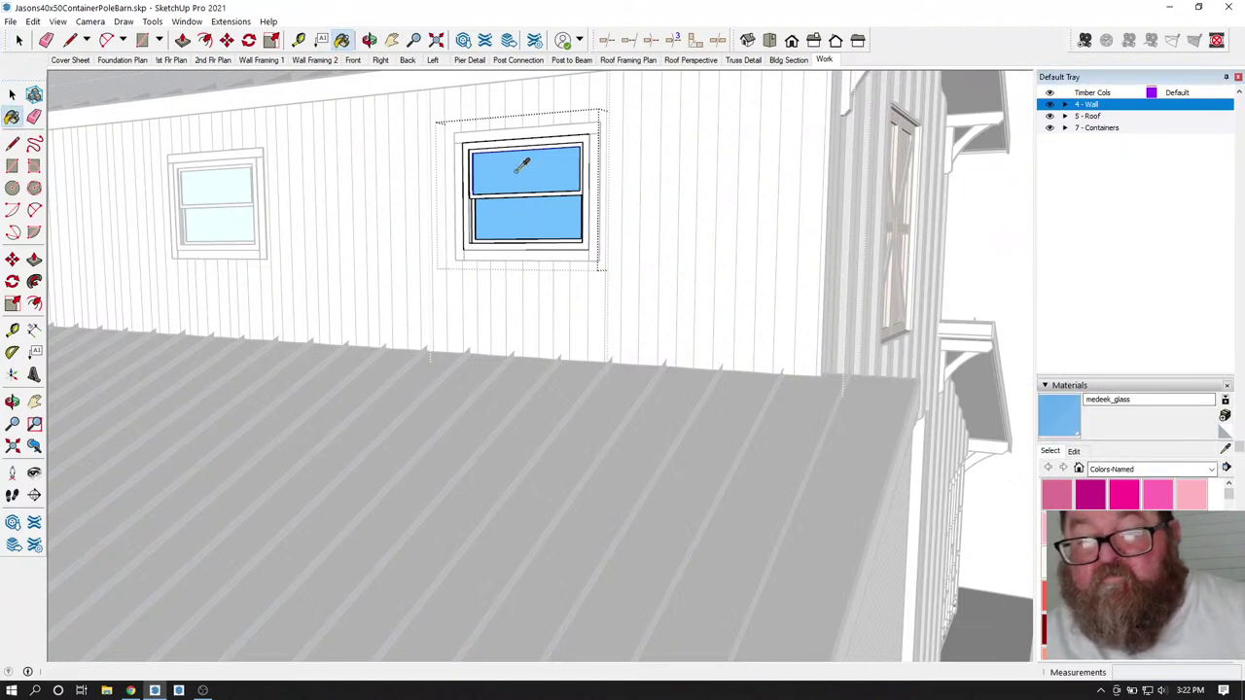
{"action": "left_click", "coordinate": [1073, 451]}
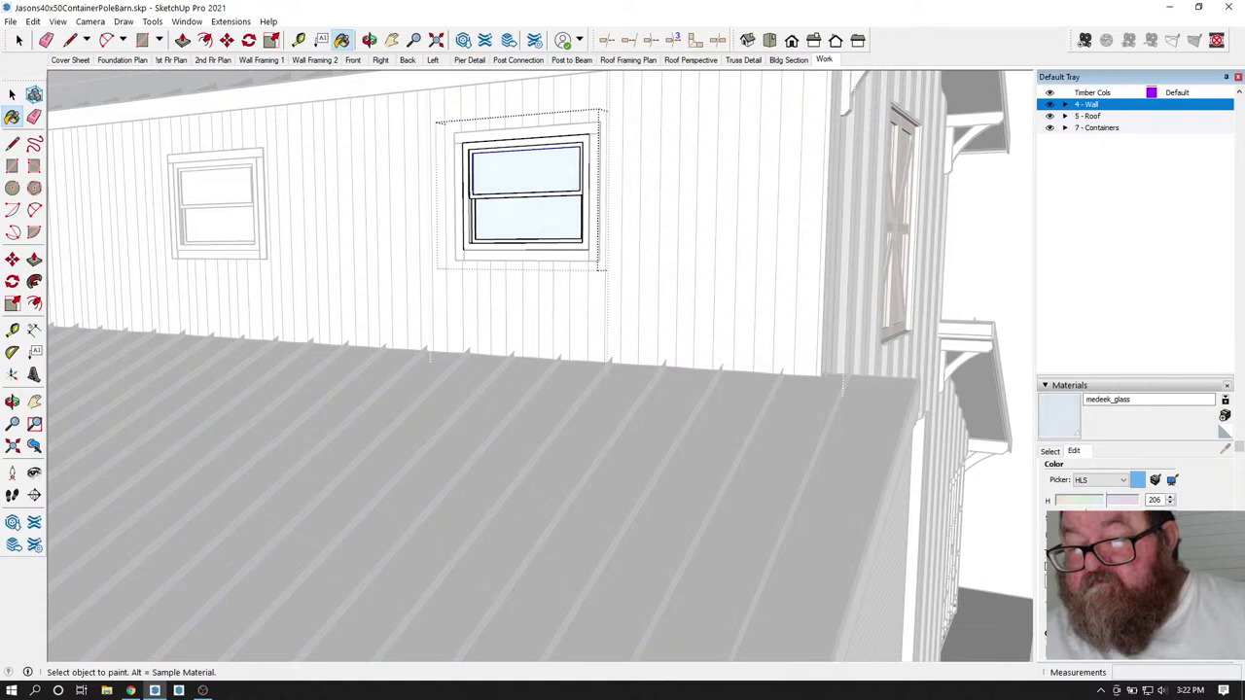
- Close the window glass group and its parent wall groups, and restore the Work scene
{"action": "key", "text": "space"}
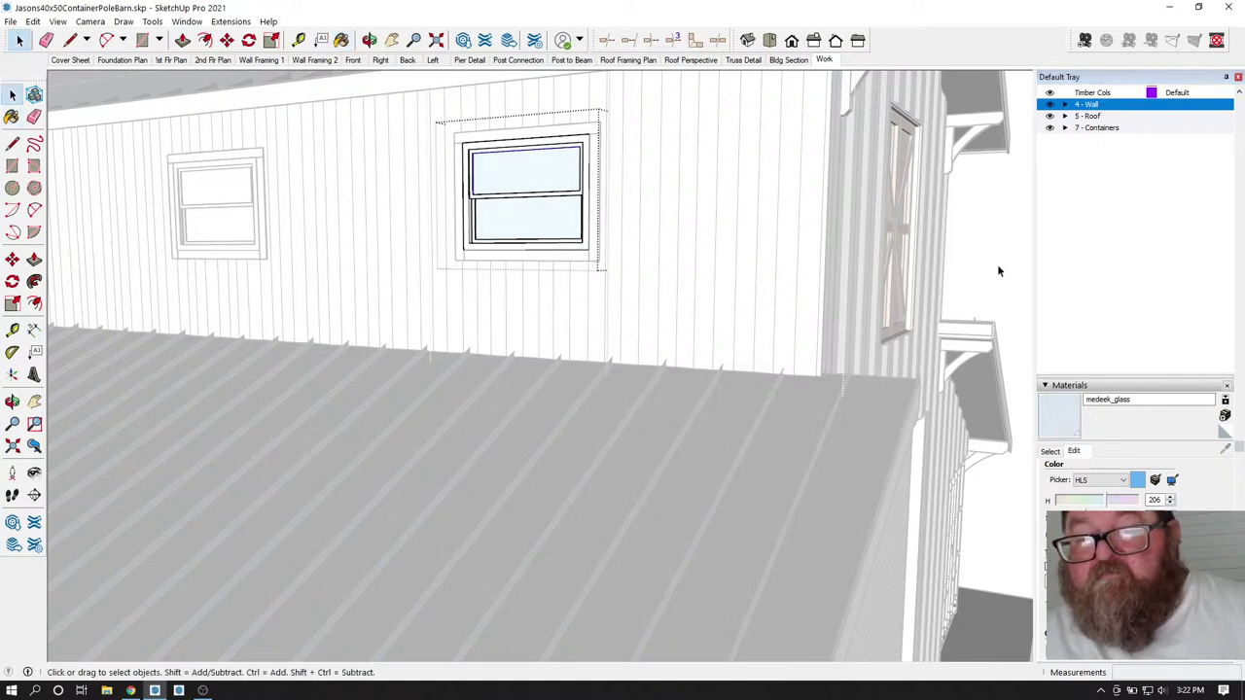
{"action": "left_click", "coordinate": [972, 265]}
{"action": "scroll", "coordinate": [652, 423], "scroll_direction": "down", "scroll_amount": 3}
{"action": "middle_click_drag", "start_coordinate": [652, 423], "coordinate": [722, 354]}
{"action": "left_click", "coordinate": [824, 60]}
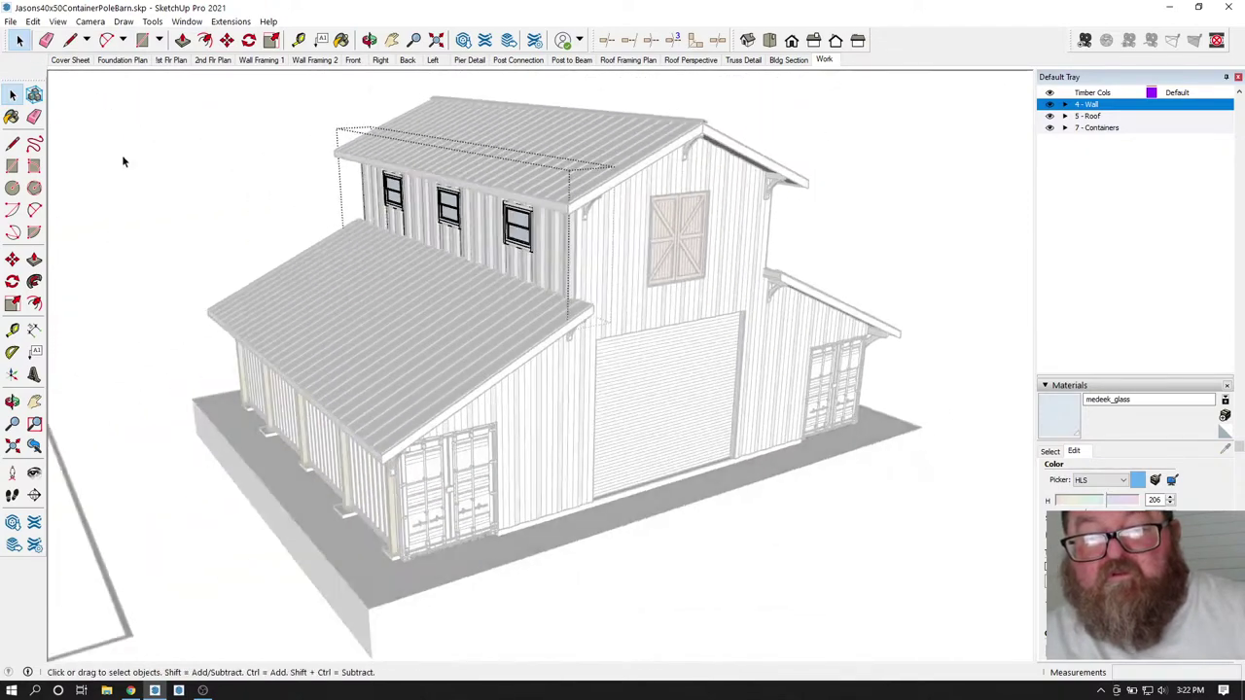
{"action": "left_click", "coordinate": [122, 157]}
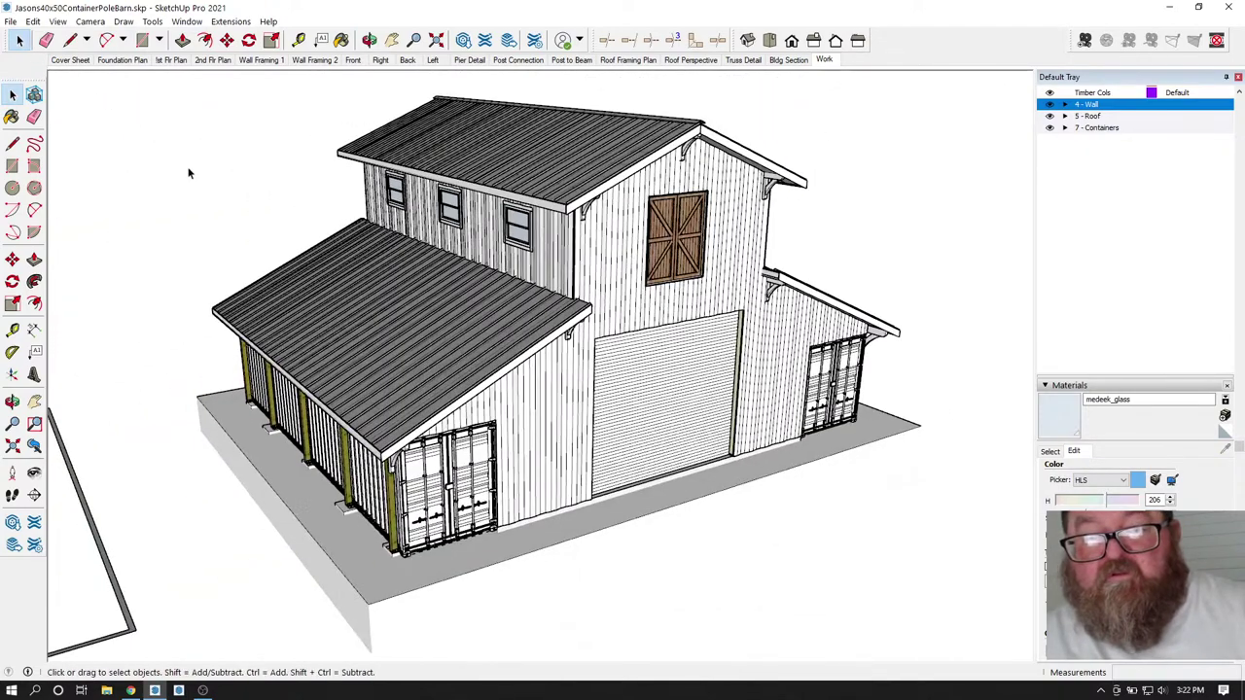
- Examine the barn's exterior from the container side, the gable end and the front corner
{"action": "left_click", "coordinate": [370, 40]}
{"action": "left_click_drag", "start_coordinate": [545, 243], "coordinate": [507, 297]}
{"action": "scroll", "coordinate": [486, 356], "scroll_direction": "down", "scroll_amount": 3}
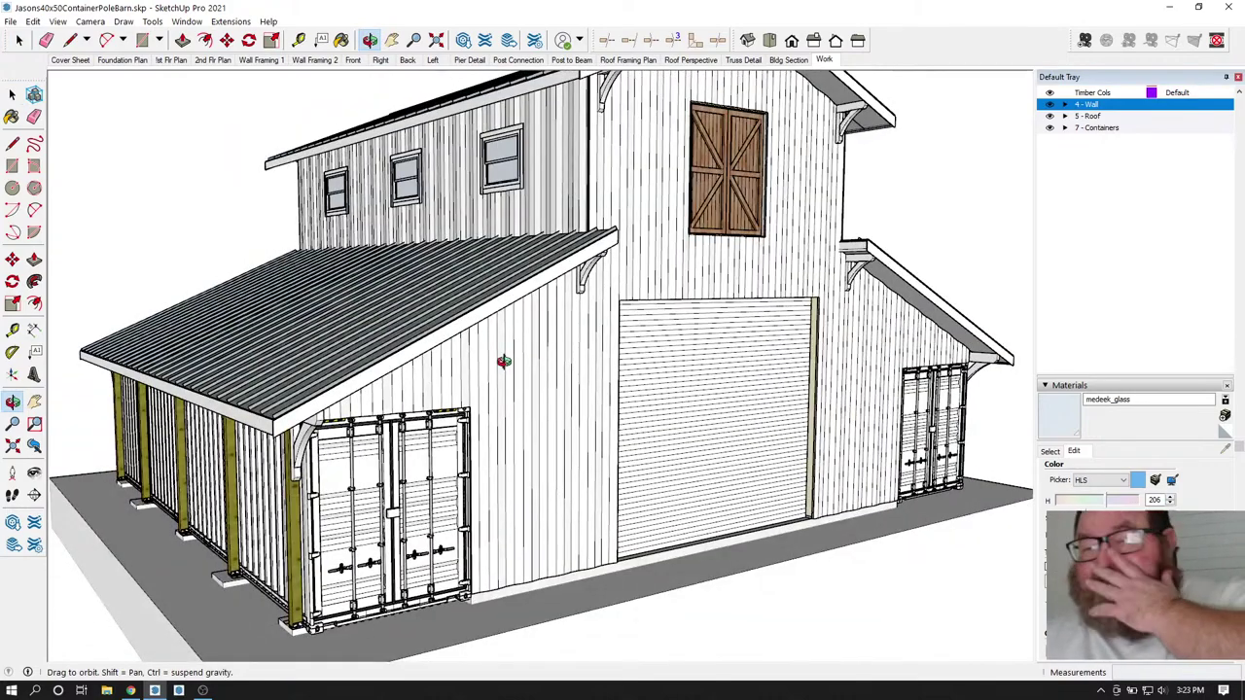
{"action": "left_click_drag", "start_coordinate": [516, 368], "coordinate": [439, 405]}
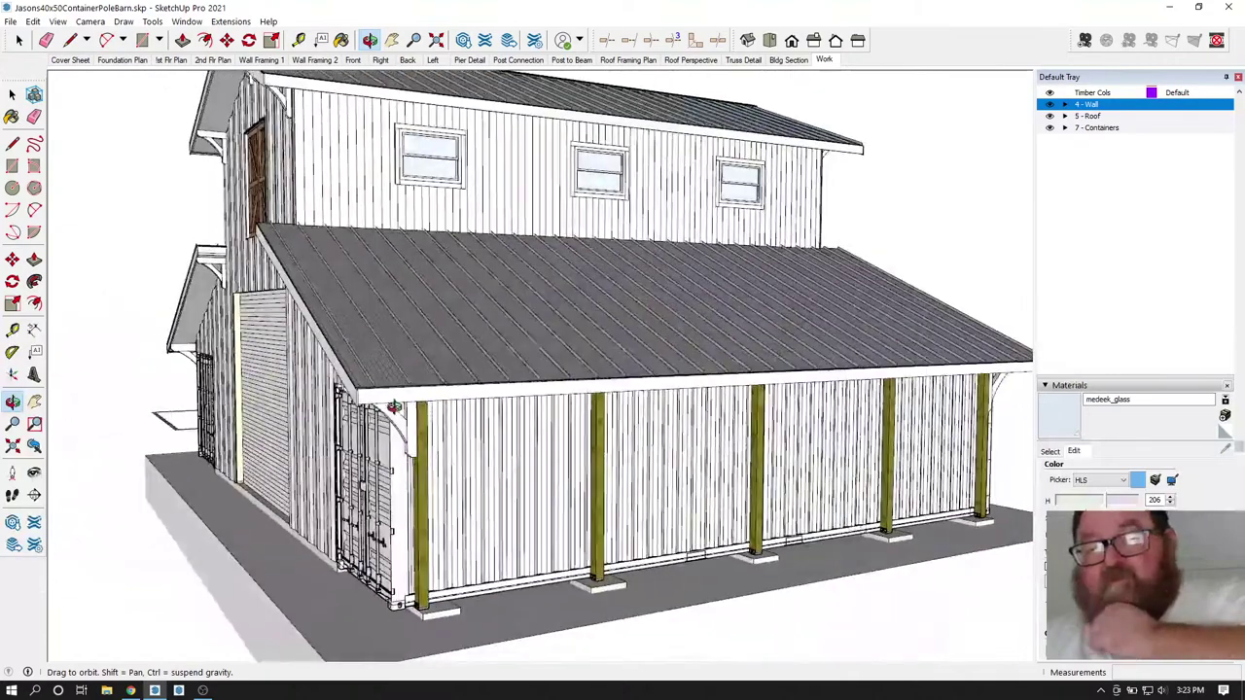
{"action": "left_click_drag", "start_coordinate": [295, 409], "coordinate": [775, 458]}
{"action": "scroll", "coordinate": [774, 458], "scroll_direction": "up", "scroll_amount": 2}
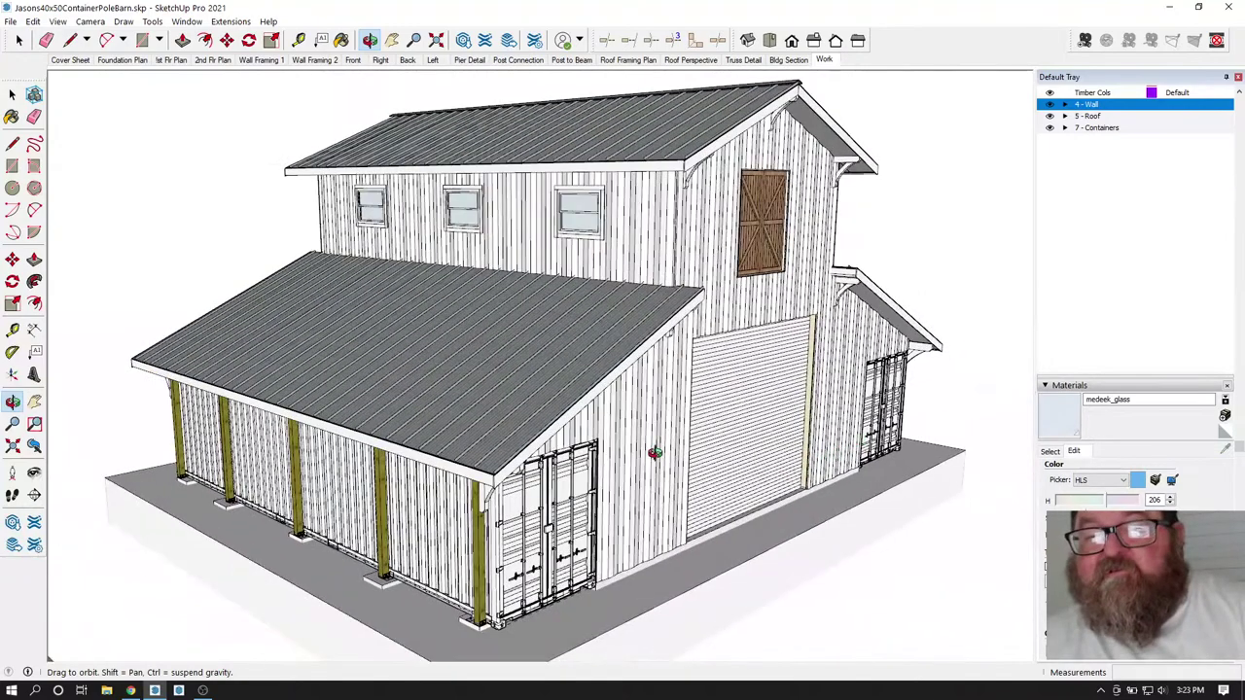
{"action": "mouse_move", "coordinate": [649, 454]}
{"action": "left_mouse_down"}
{"action": "mouse_move", "coordinate": [556, 463]}
{"action": "mouse_move", "coordinate": [687, 457]}
{"action": "left_mouse_up"}
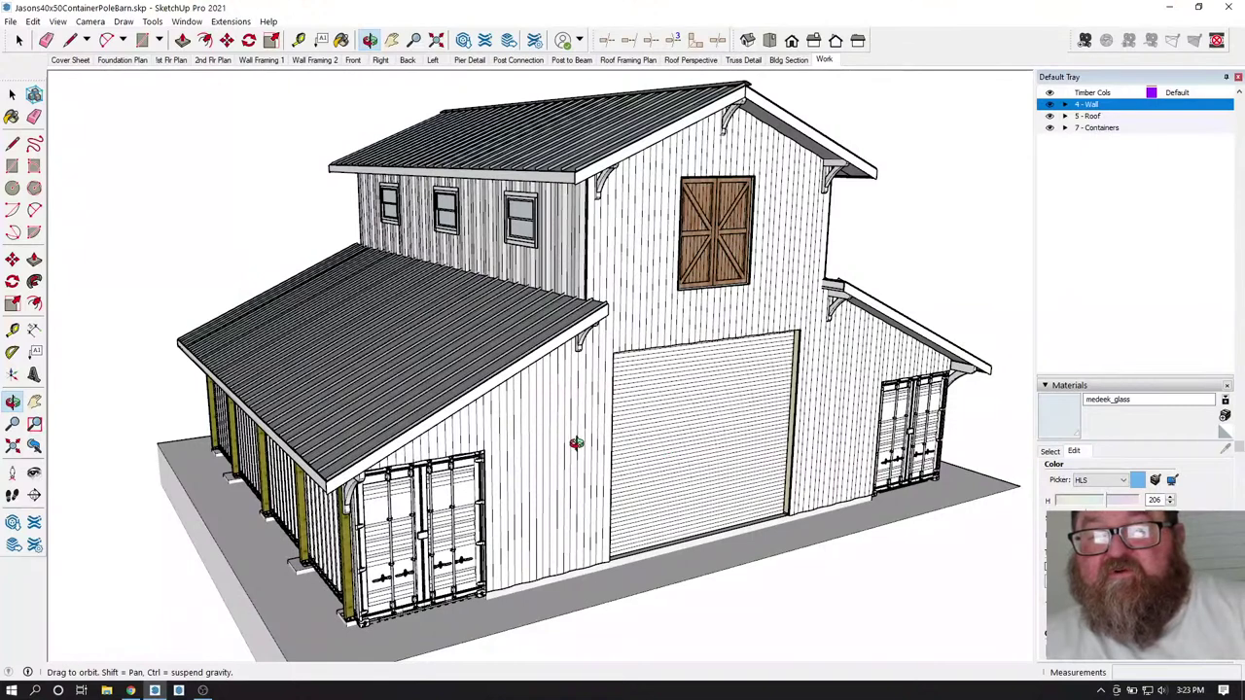
- Hide the 5 - Roof tag and inspect the interior posts, beams and floor trusses from several sides
{"action": "left_click", "coordinate": [1052, 386]}
{"action": "left_click", "coordinate": [1050, 199]}
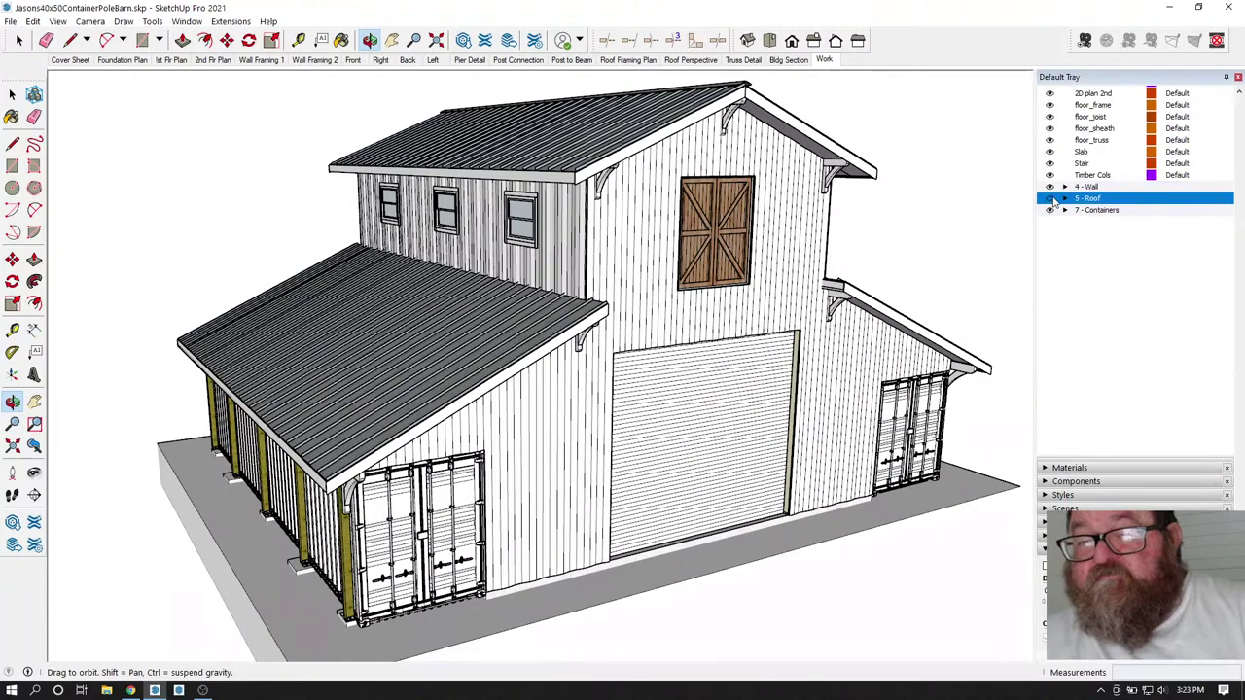
{"action": "left_click_drag", "start_coordinate": [548, 392], "coordinate": [594, 403]}
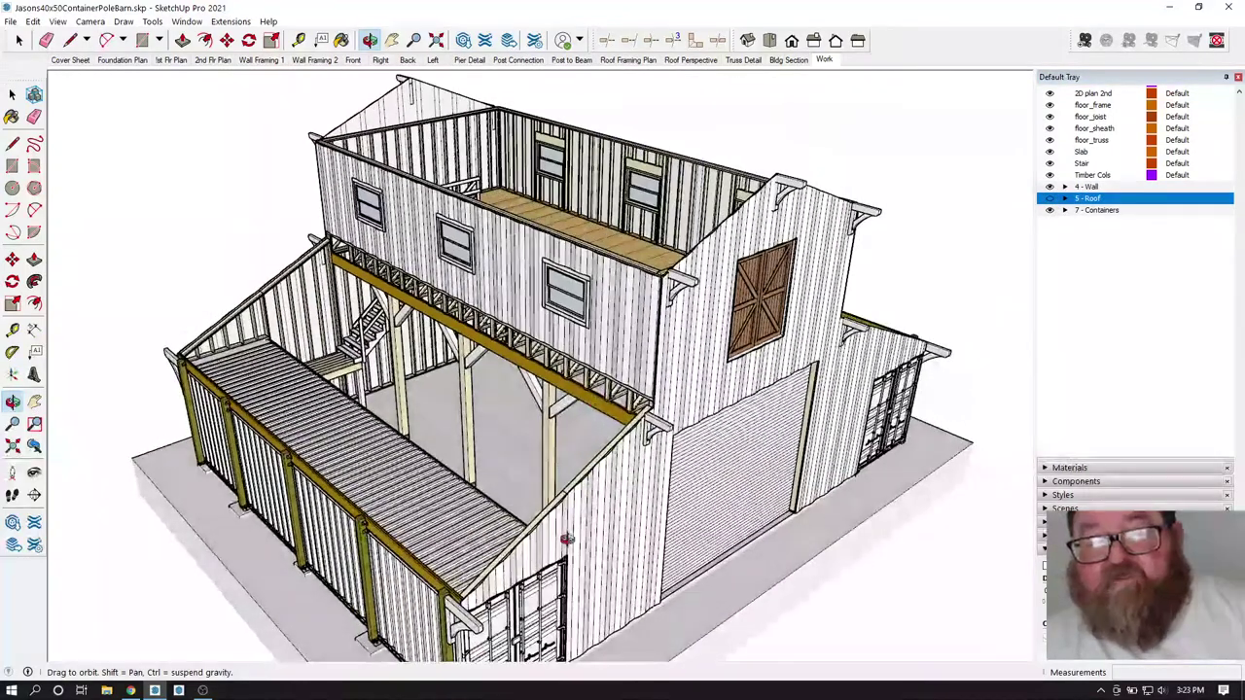
{"action": "left_click_drag", "start_coordinate": [598, 532], "coordinate": [422, 473]}
{"action": "scroll", "coordinate": [335, 474], "scroll_direction": "up", "scroll_amount": 2}
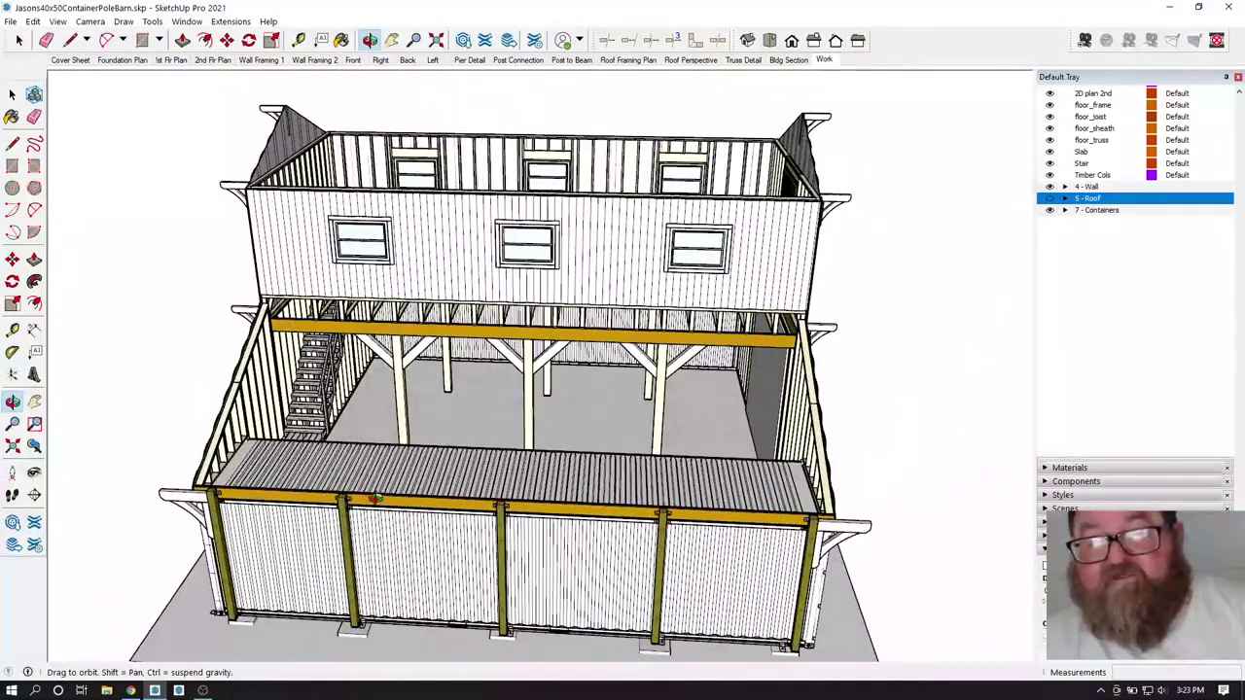
{"action": "left_click_drag", "start_coordinate": [359, 499], "coordinate": [768, 447]}
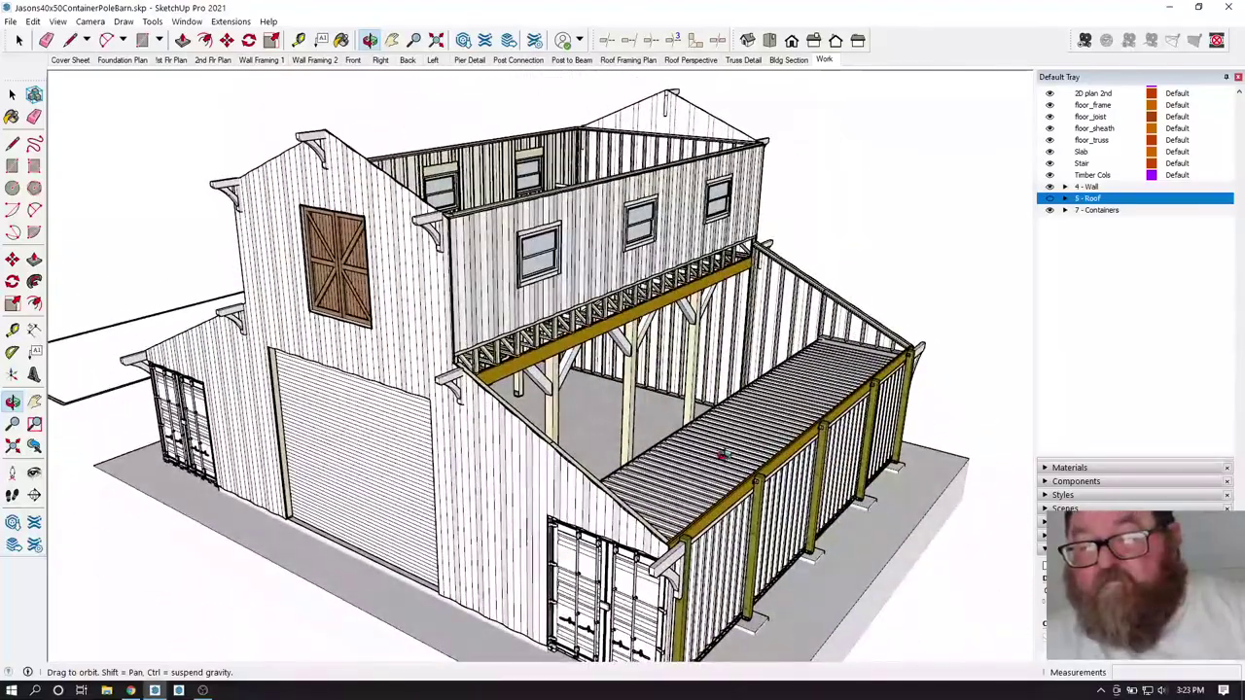
{"action": "left_click_drag", "start_coordinate": [708, 483], "coordinate": [475, 467]}
{"action": "scroll", "coordinate": [475, 387], "scroll_direction": "up", "scroll_amount": 4}
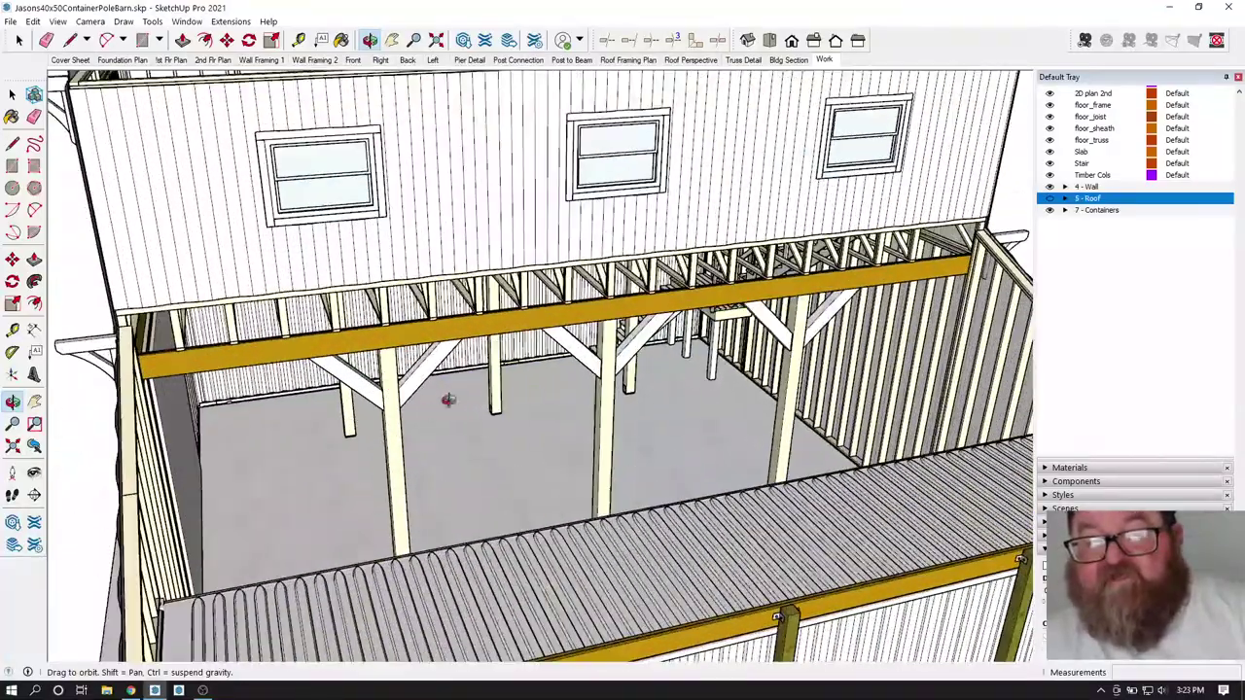
{"action": "left_click_drag", "start_coordinate": [678, 361], "coordinate": [610, 364]}
- Open the interior post and one of its knee braces for editing, and select all of the brace's geometry
{"action": "left_click", "coordinate": [19, 41]}
{"action": "scroll", "coordinate": [609, 421], "scroll_direction": "up", "scroll_amount": 3}
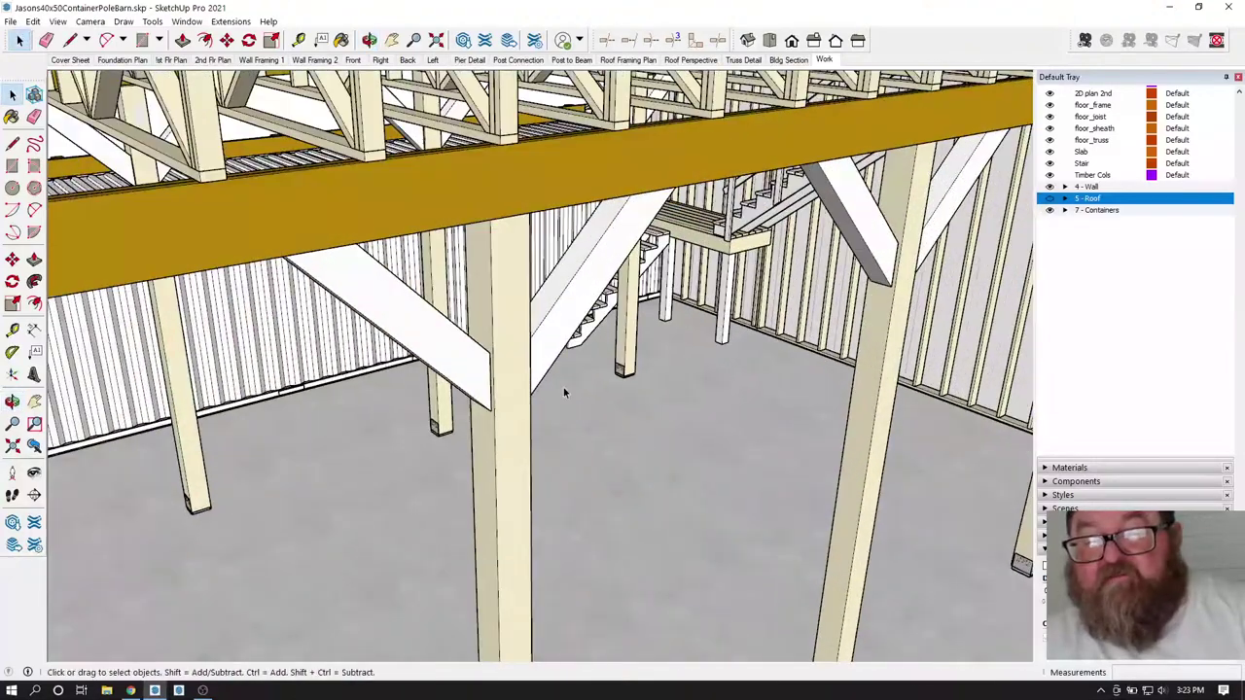
{"action": "double_click", "coordinate": [552, 308]}
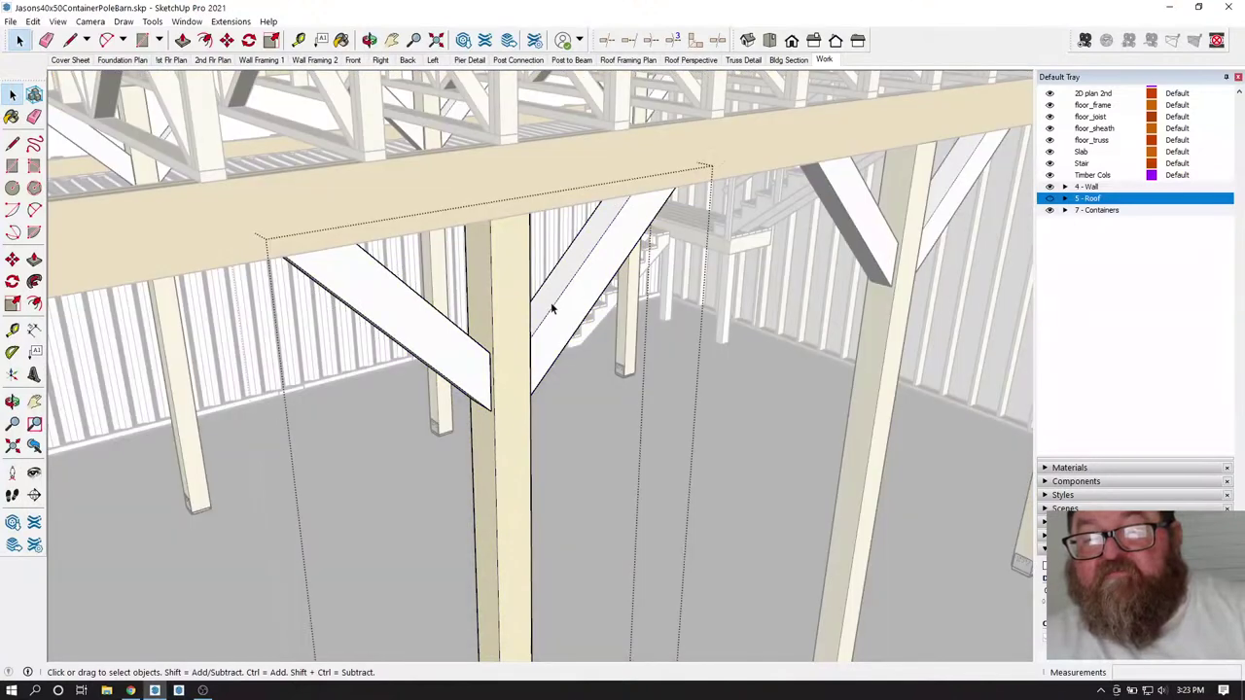
{"action": "left_click", "coordinate": [341, 39]}
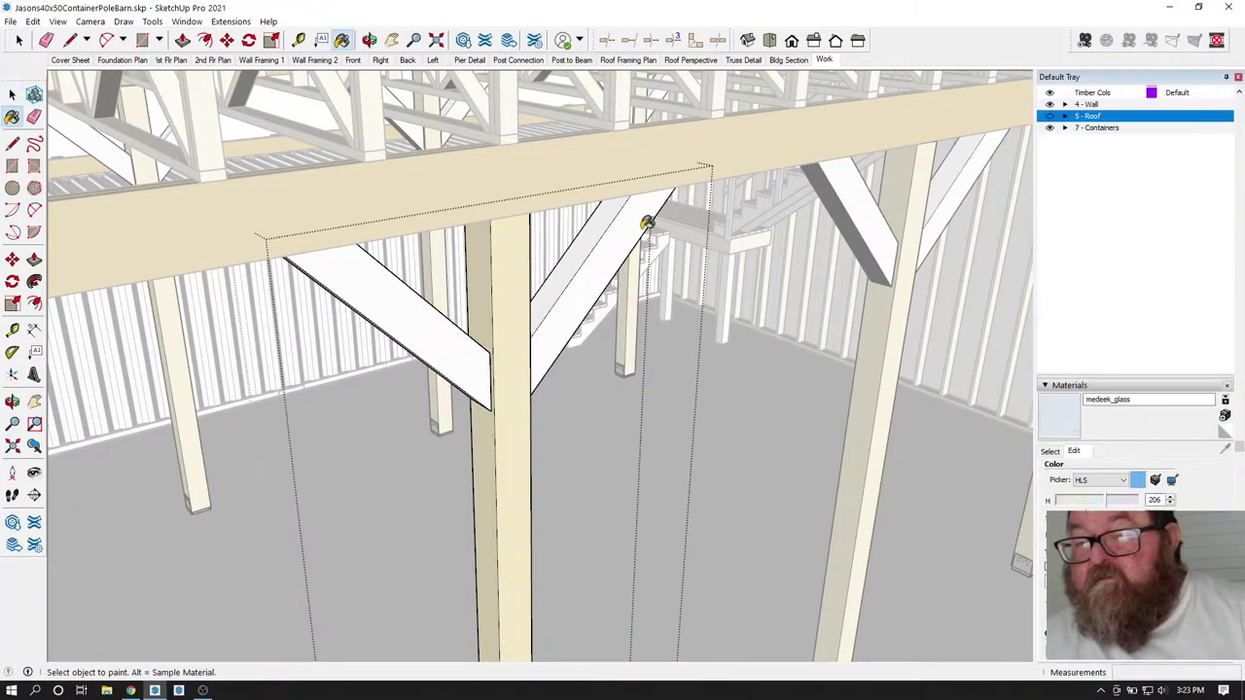
{"action": "left_click", "coordinate": [1050, 451]}
{"action": "left_click", "coordinate": [1224, 451]}
{"action": "left_click", "coordinate": [595, 251]}
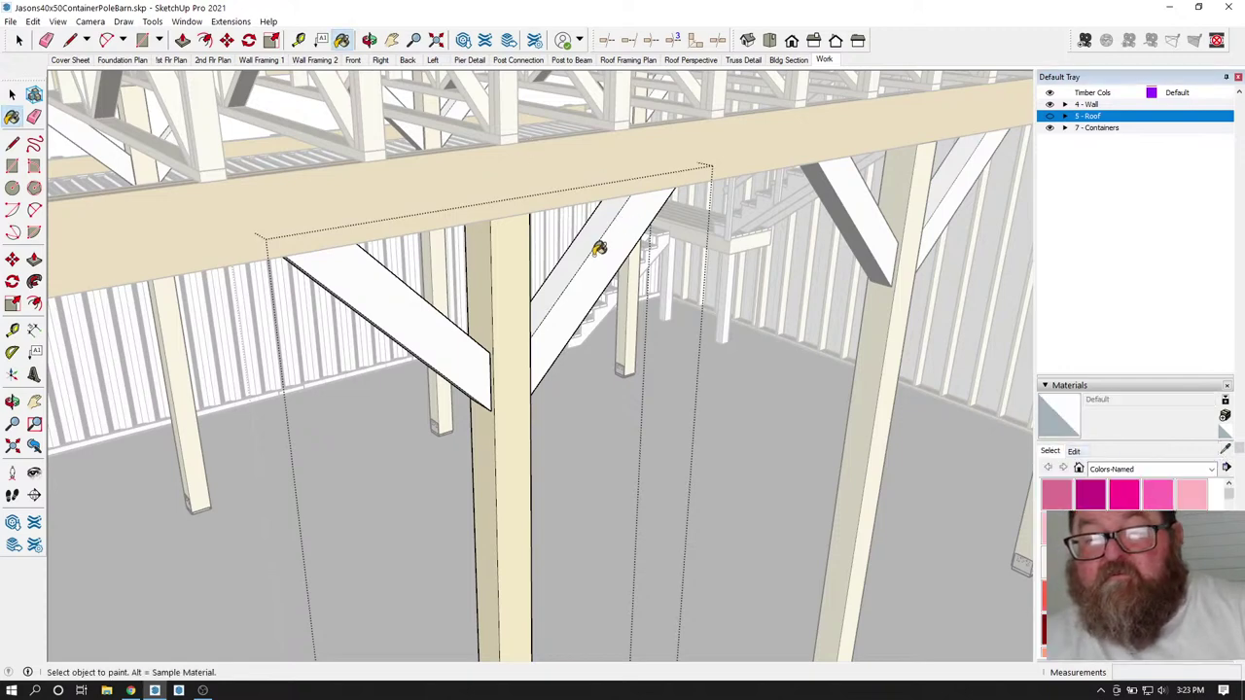
{"action": "left_click", "coordinate": [19, 40]}
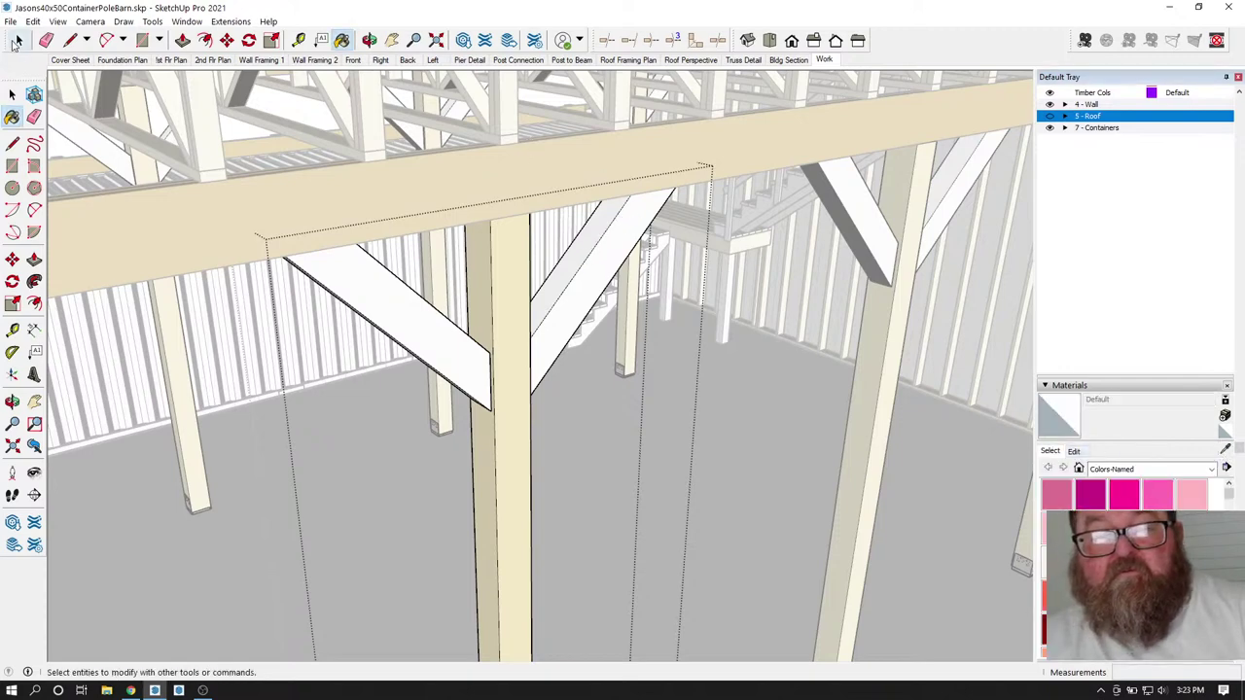
{"action": "double_click", "coordinate": [600, 287]}
- Sample the DarkGoldenrod material from the beam and paint the selected knee brace with it
{"action": "left_click", "coordinate": [341, 40]}
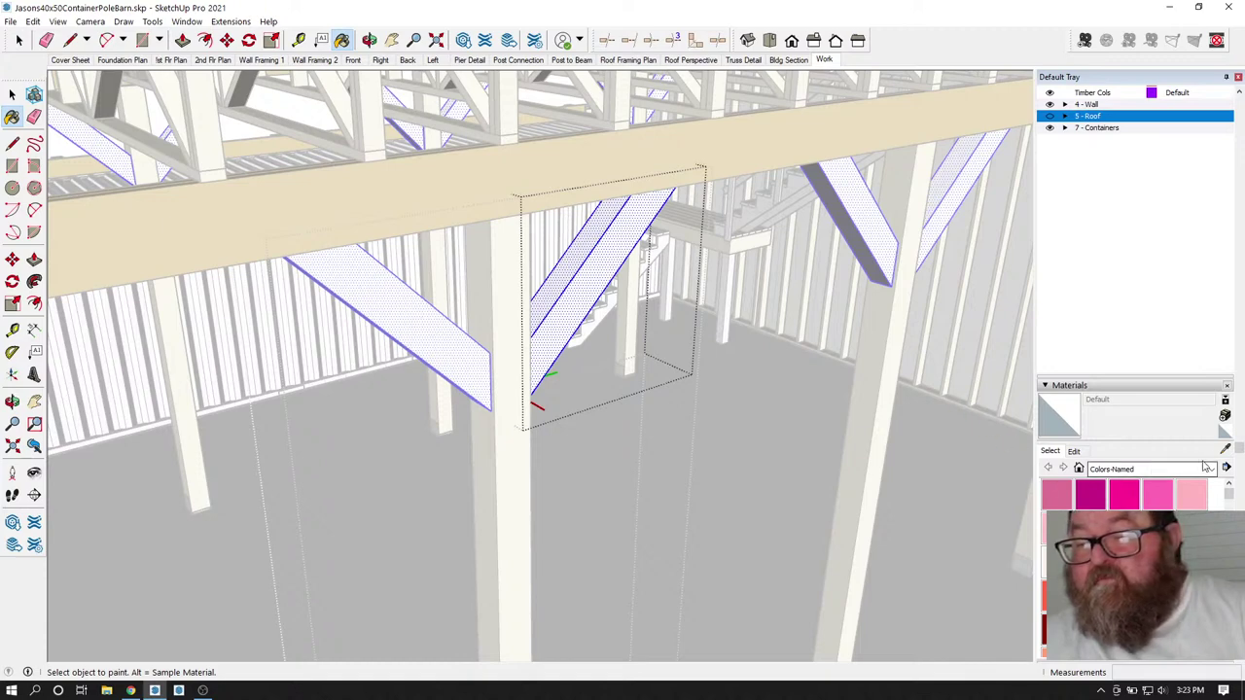
{"action": "left_click", "coordinate": [1225, 449]}
{"action": "left_click", "coordinate": [520, 167]}
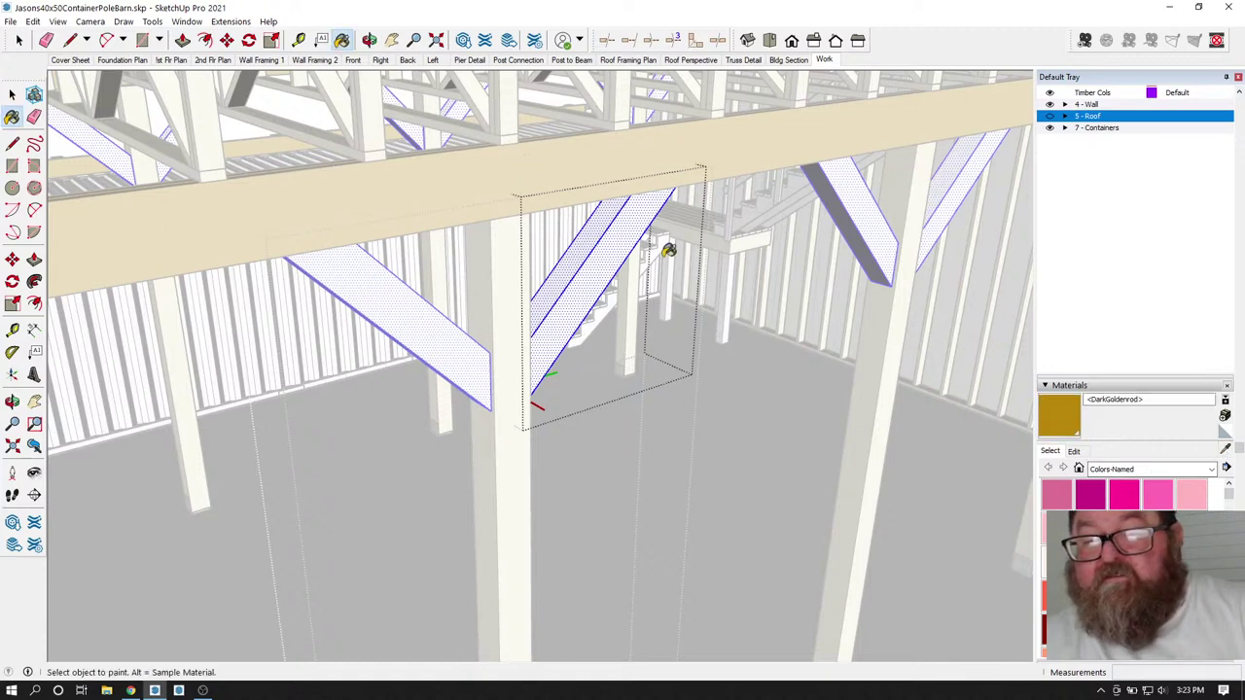
{"action": "left_click", "coordinate": [598, 244]}
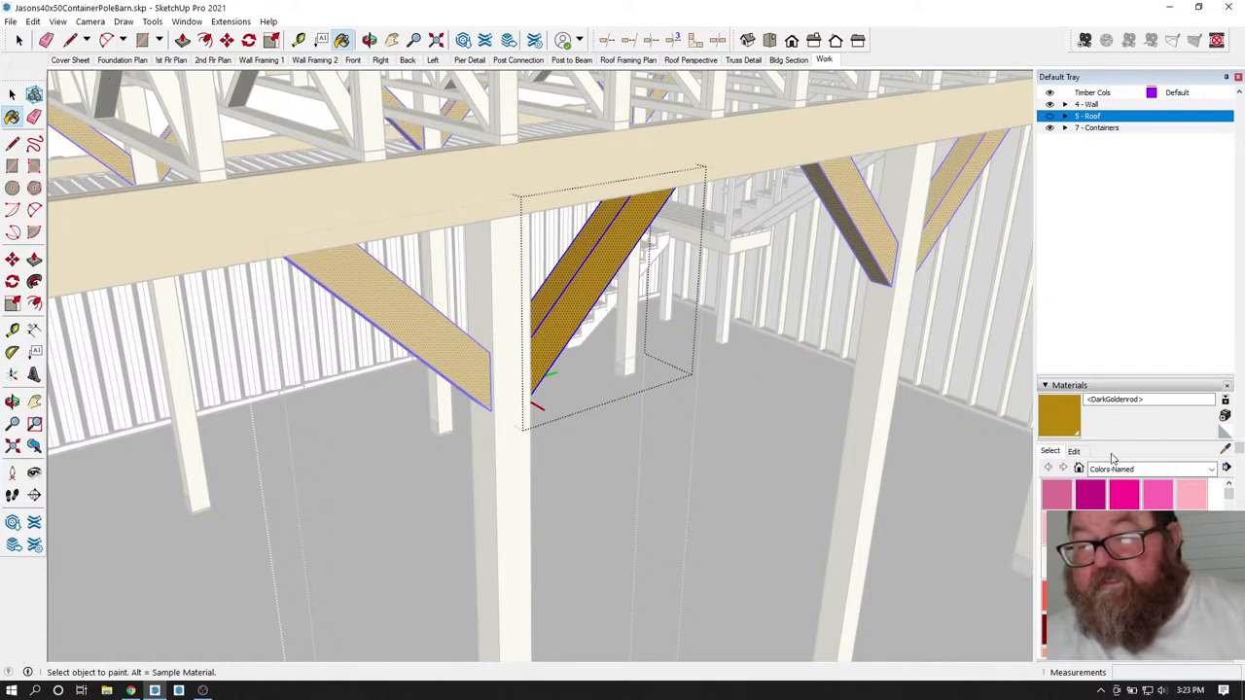
- Sample the medeek_lumber material from the post, paint the selected knee brace with it, and close the brace and post
{"action": "left_click", "coordinate": [1225, 451]}
{"action": "left_click", "coordinate": [518, 311]}
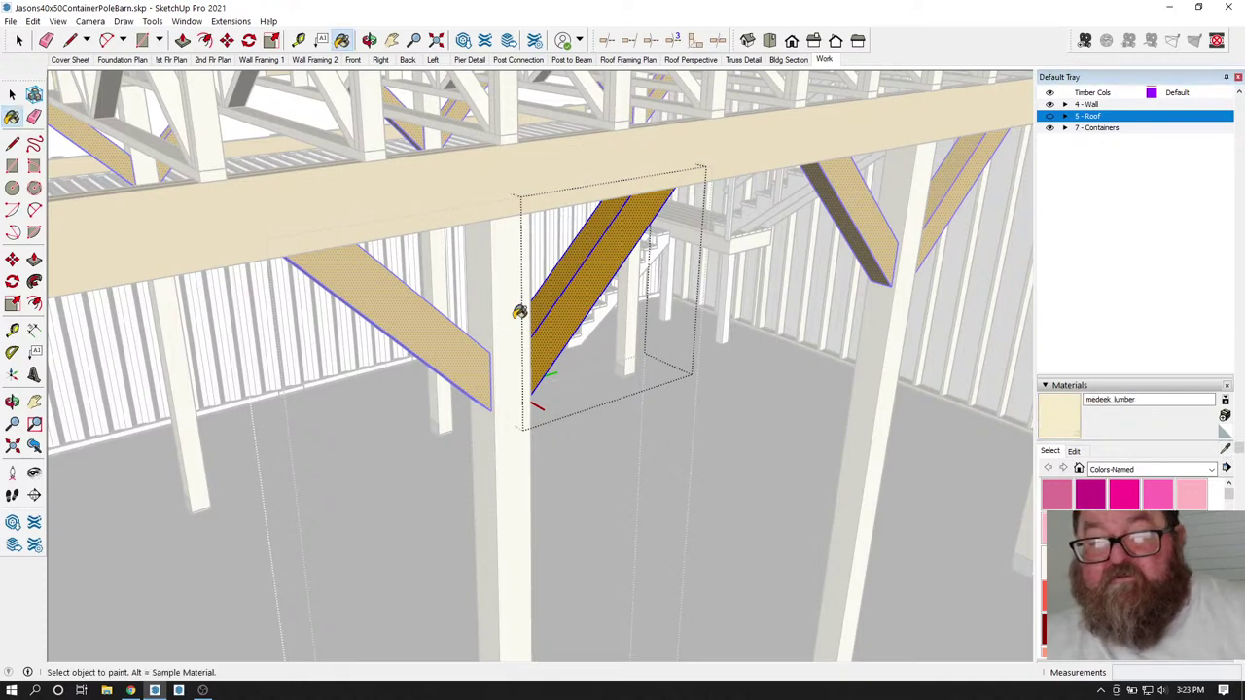
{"action": "left_click", "coordinate": [568, 286]}
{"action": "left_click", "coordinate": [20, 40]}
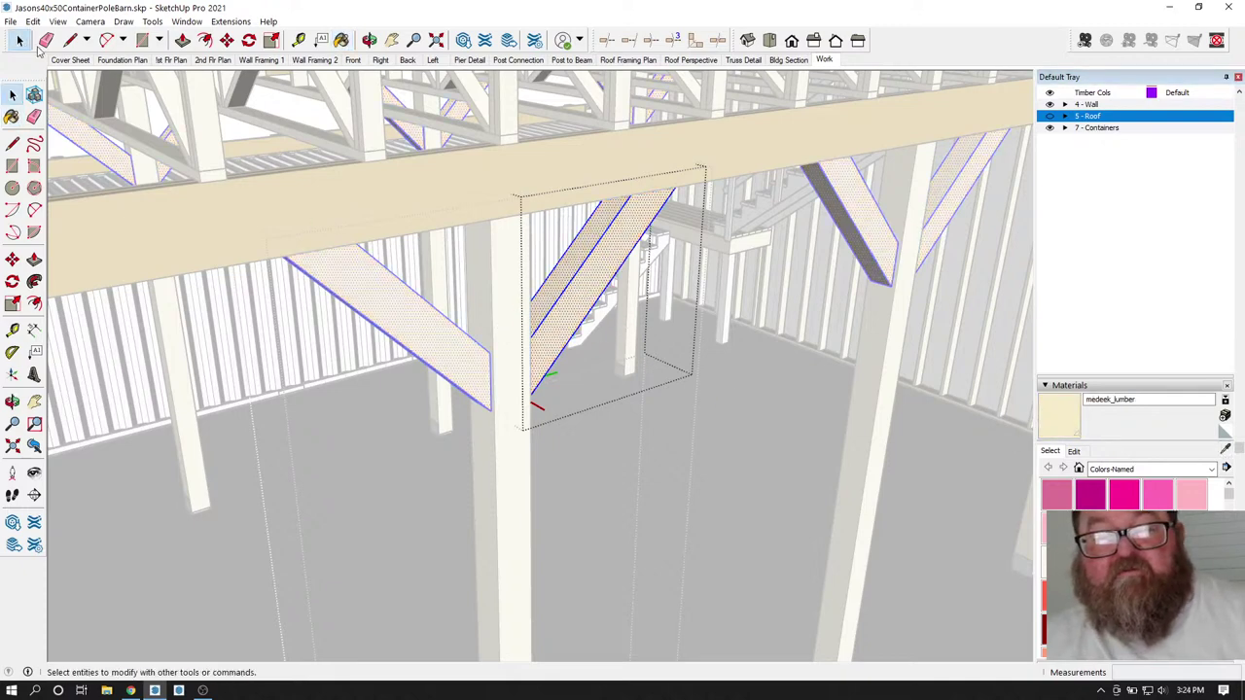
{"action": "left_click", "coordinate": [652, 372]}
{"action": "left_click", "coordinate": [672, 424]}
{"action": "scroll", "coordinate": [659, 471], "scroll_direction": "down", "scroll_amount": 10}
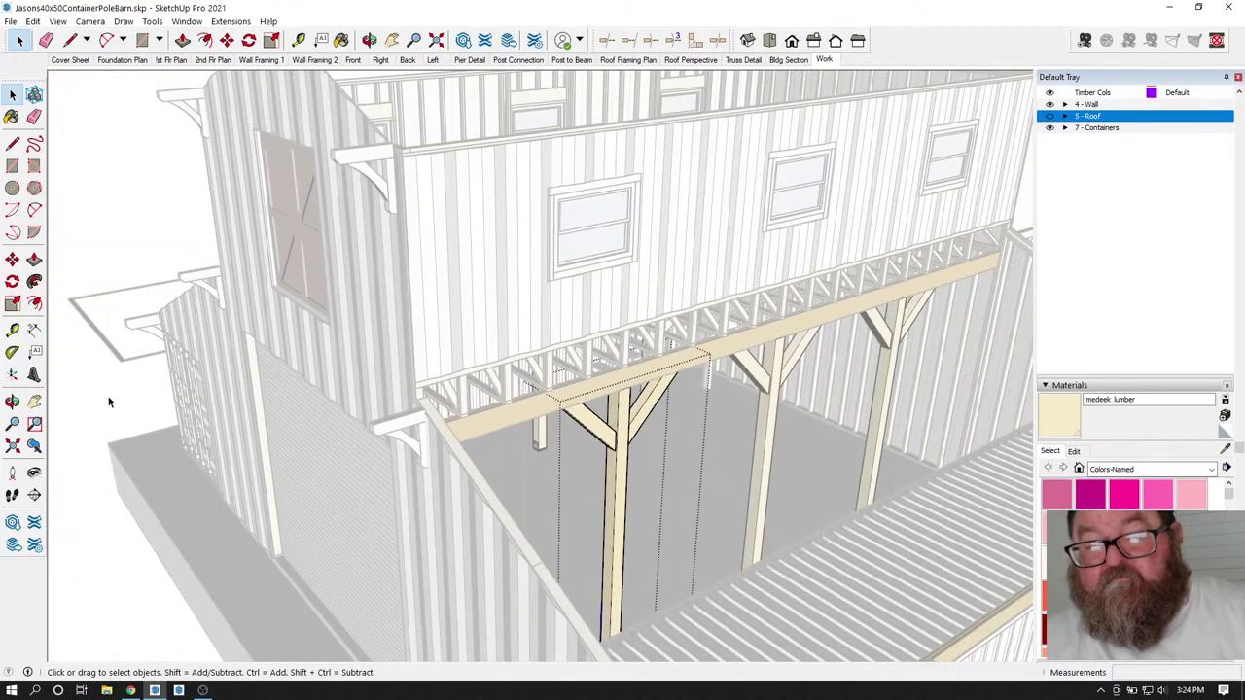
{"action": "left_click", "coordinate": [109, 402]}
{"action": "scroll", "coordinate": [279, 451], "scroll_direction": "down", "scroll_amount": 2}
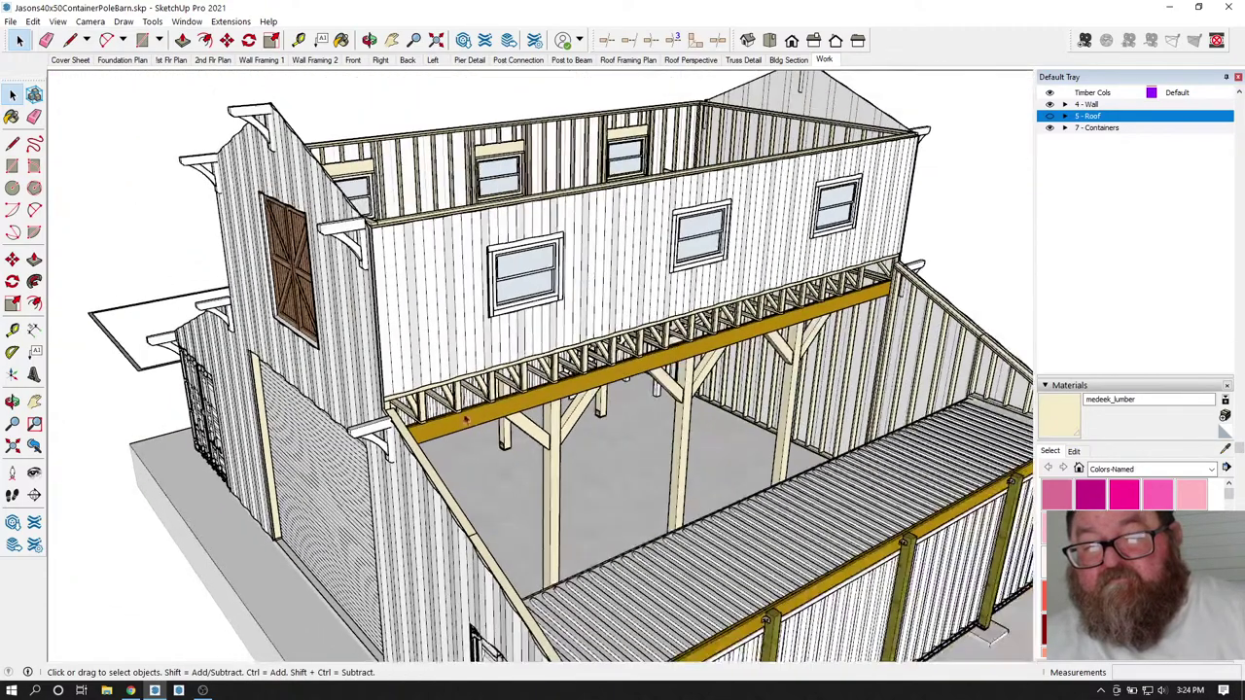
- Restore the Work scene and look over the barn's exterior and the flat rectangular outline beside it
{"action": "left_click", "coordinate": [369, 40]}
{"action": "left_click_drag", "start_coordinate": [681, 392], "coordinate": [903, 451]}
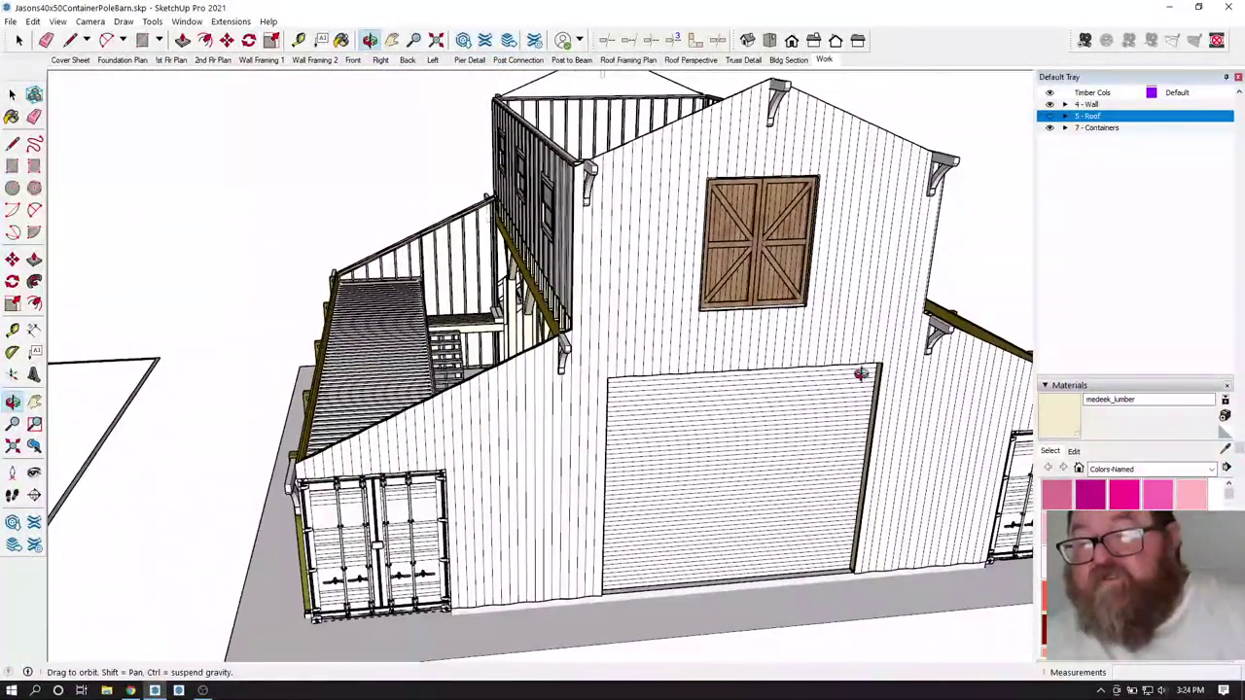
{"action": "left_click", "coordinate": [823, 59]}
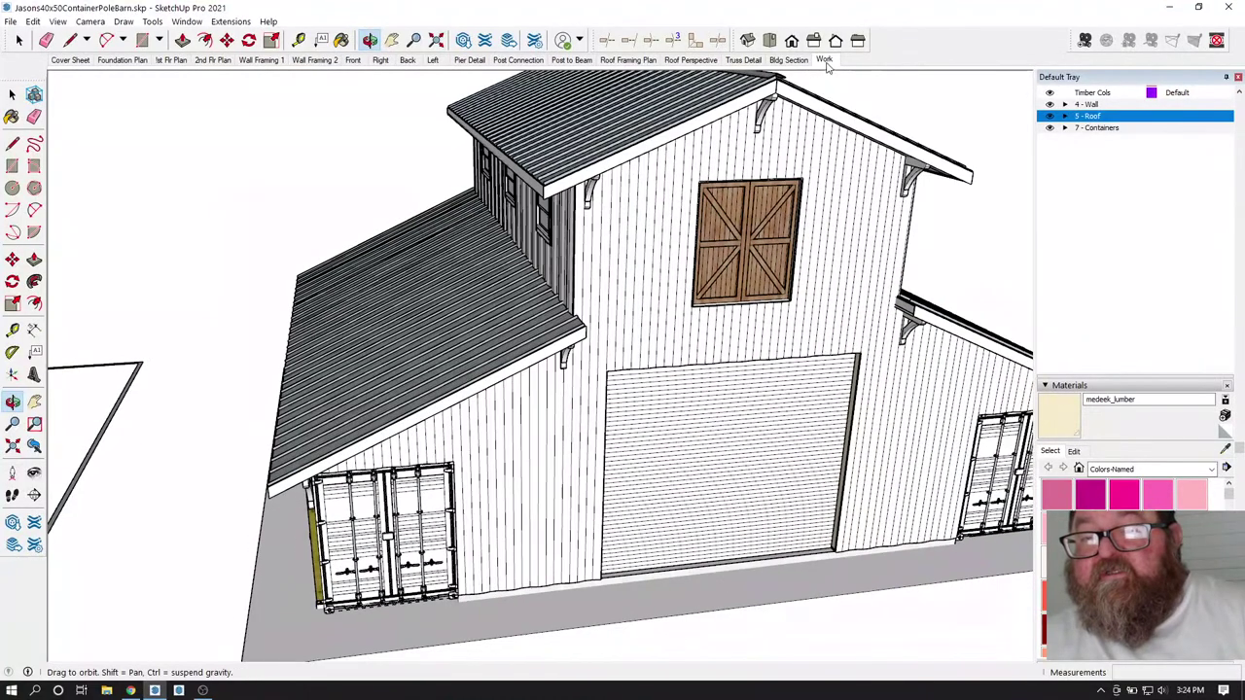
{"action": "scroll", "coordinate": [746, 407], "scroll_direction": "down", "scroll_amount": 4}
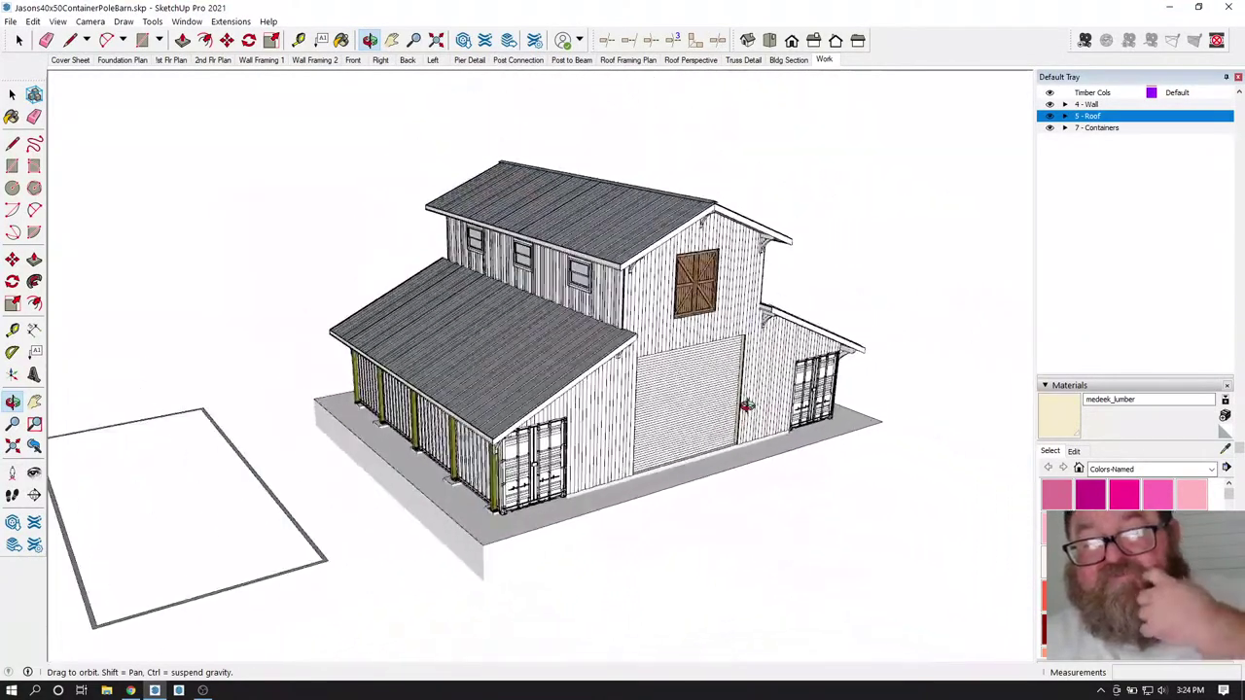
{"action": "left_click_drag", "start_coordinate": [347, 502], "coordinate": [206, 606]}
{"action": "scroll", "coordinate": [176, 584], "scroll_direction": "up", "scroll_amount": 1}
{"action": "scroll", "coordinate": [177, 580], "scroll_direction": "up", "scroll_amount": 3}
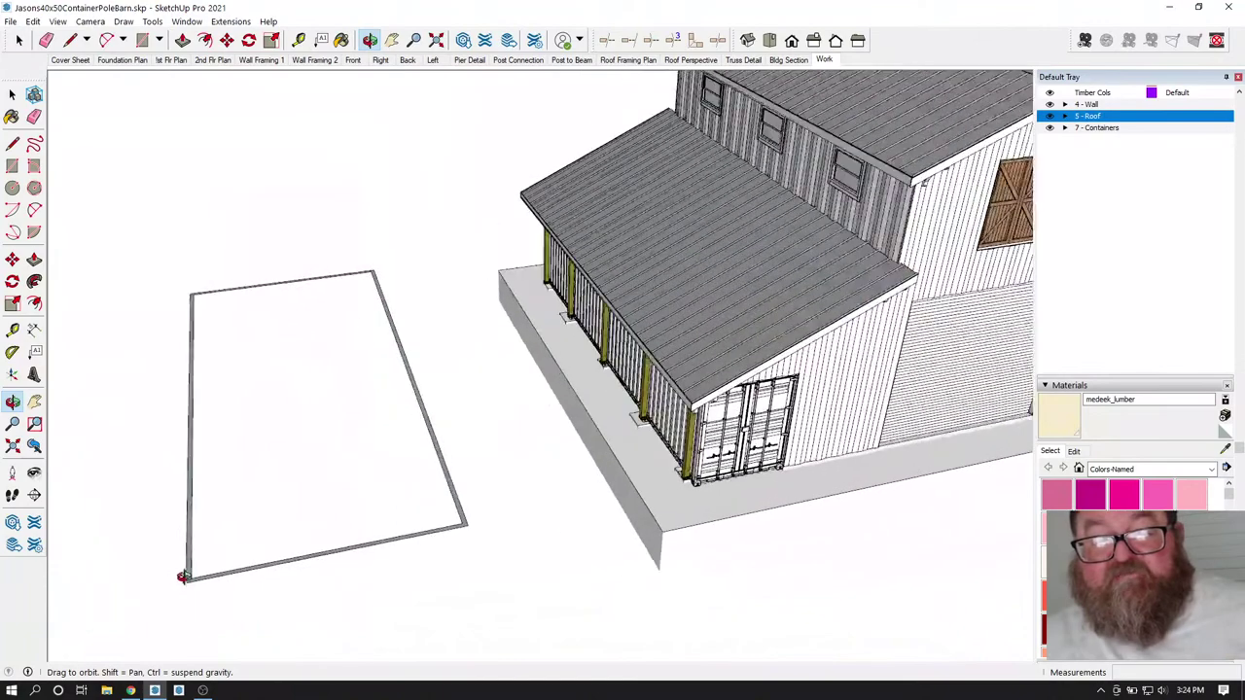
{"action": "left_click_drag", "start_coordinate": [425, 374], "coordinate": [746, 399]}
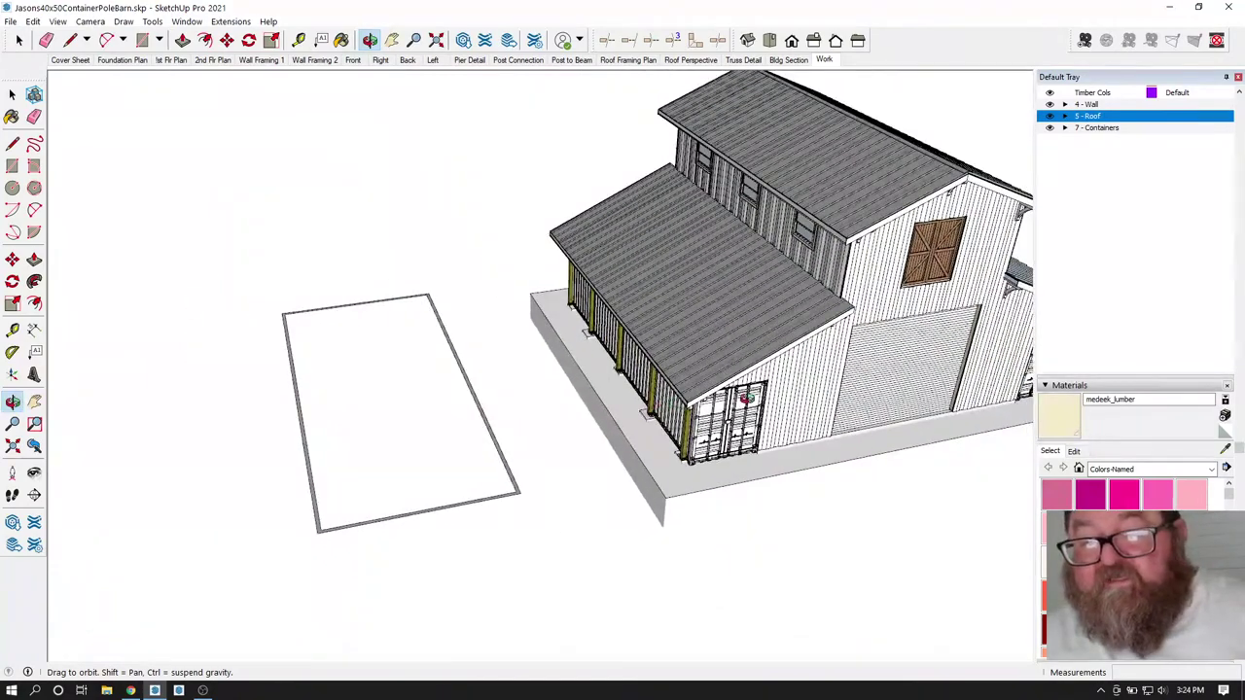
- Show the 1st Flr Plan scene and examine its stairs, posts, walls and container outlines
{"action": "left_click", "coordinate": [178, 63]}
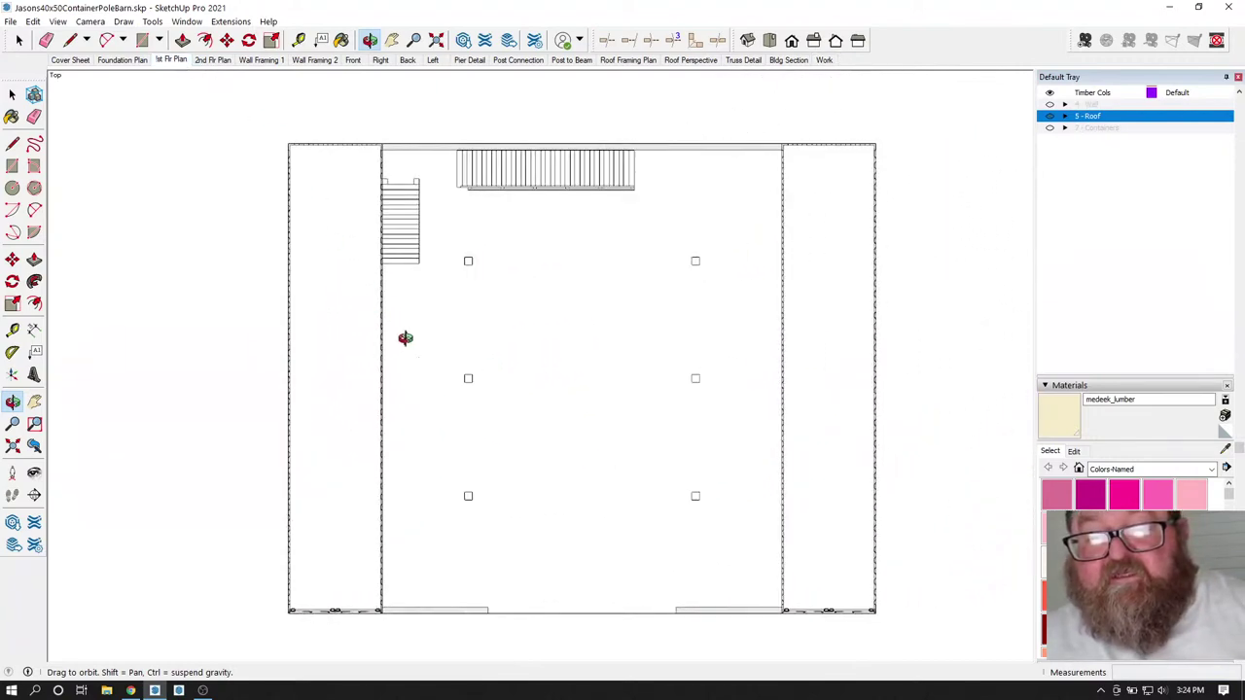
{"action": "scroll", "coordinate": [281, 166], "scroll_direction": "up", "scroll_amount": 5}
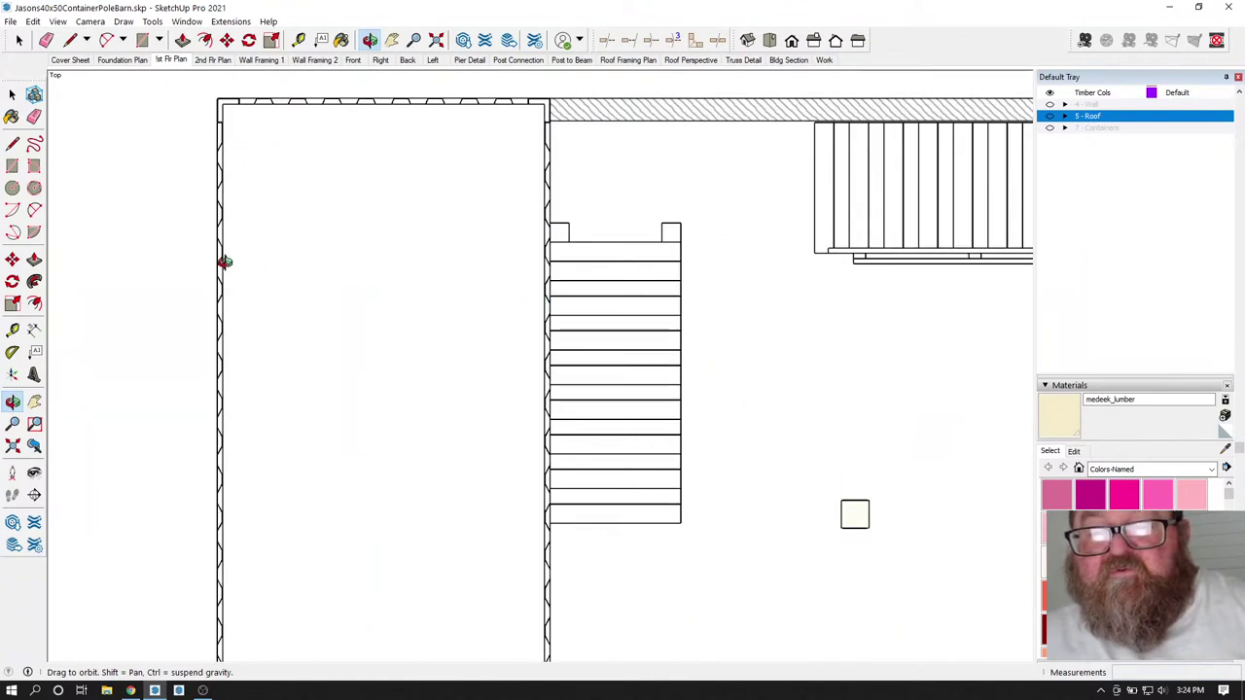
{"action": "scroll", "coordinate": [225, 261], "scroll_direction": "down", "scroll_amount": 8}
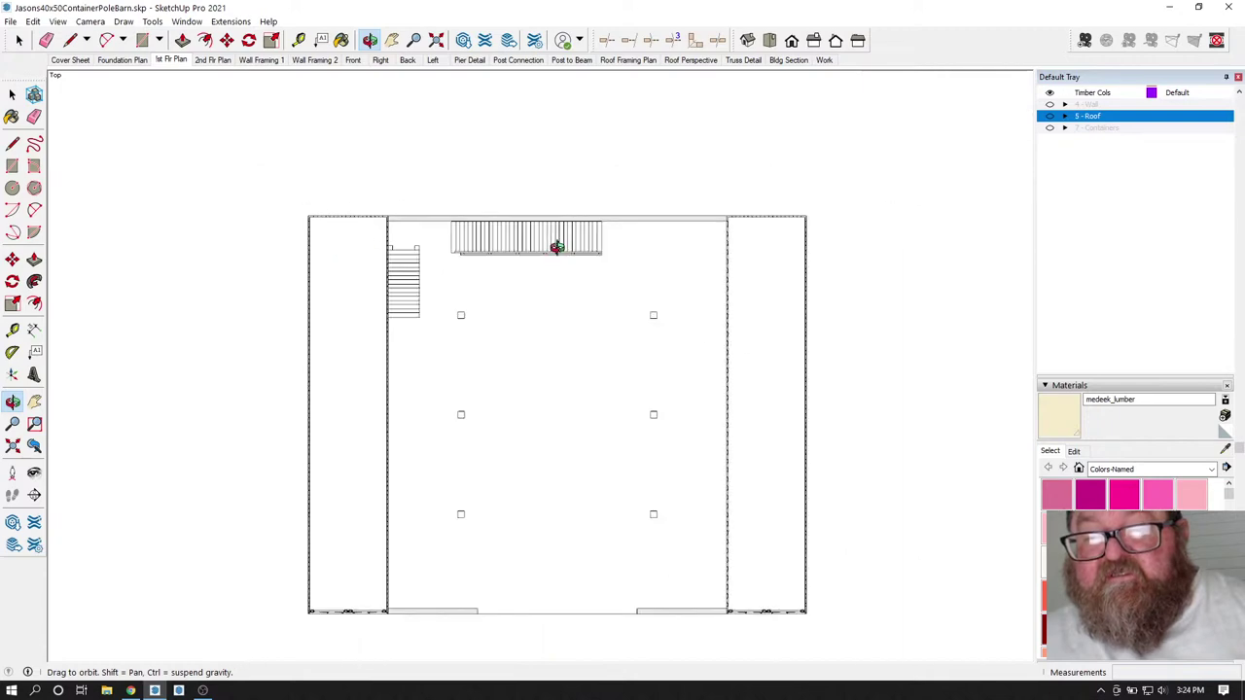
{"action": "scroll", "coordinate": [519, 431], "scroll_direction": "up", "scroll_amount": 3}
{"action": "scroll", "coordinate": [542, 431], "scroll_direction": "down", "scroll_amount": 1}
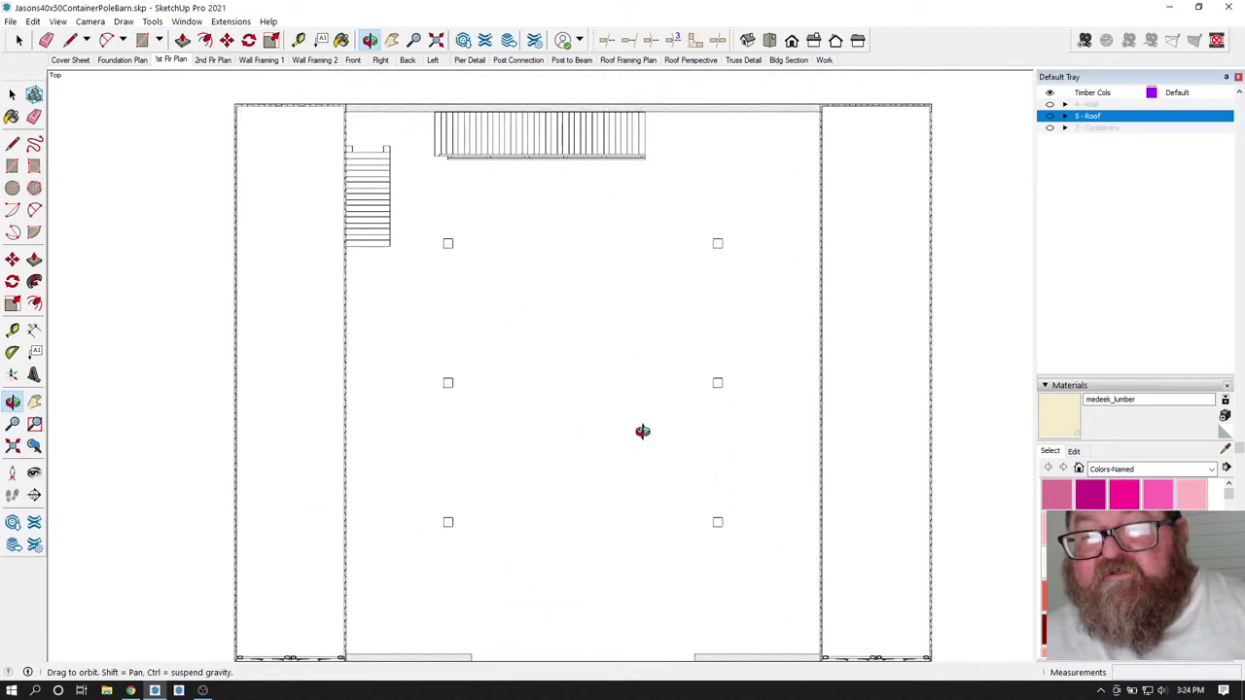
{"action": "scroll", "coordinate": [500, 126], "scroll_direction": "up", "scroll_amount": 3}
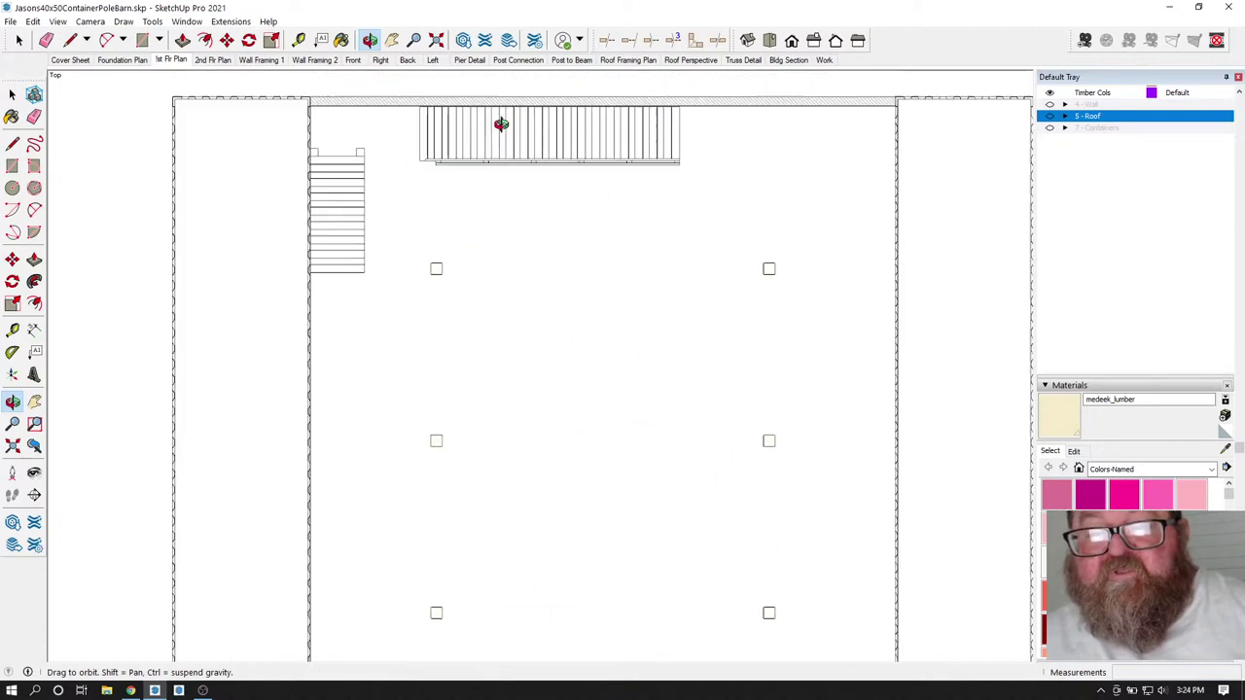
{"action": "scroll", "coordinate": [539, 306], "scroll_direction": "down", "scroll_amount": 4}
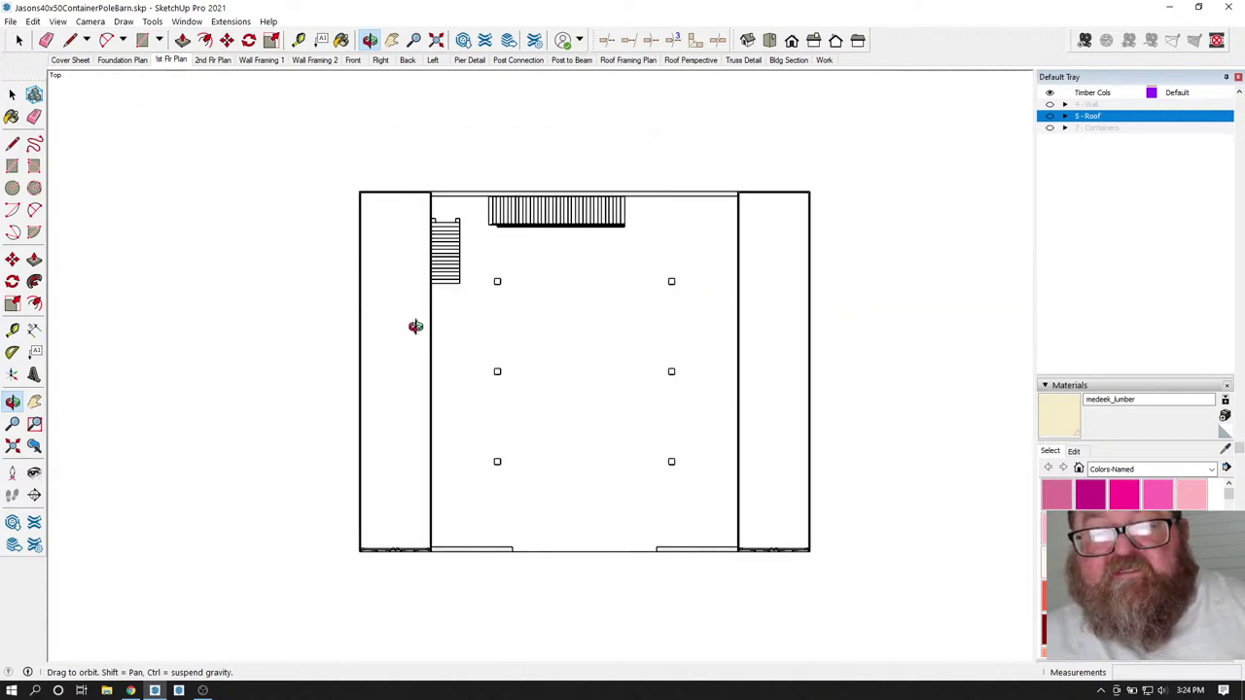
- Examine the container walls, container doors and hatched front wall in the first floor plan
{"action": "scroll", "coordinate": [539, 441], "scroll_direction": "up", "scroll_amount": 6}
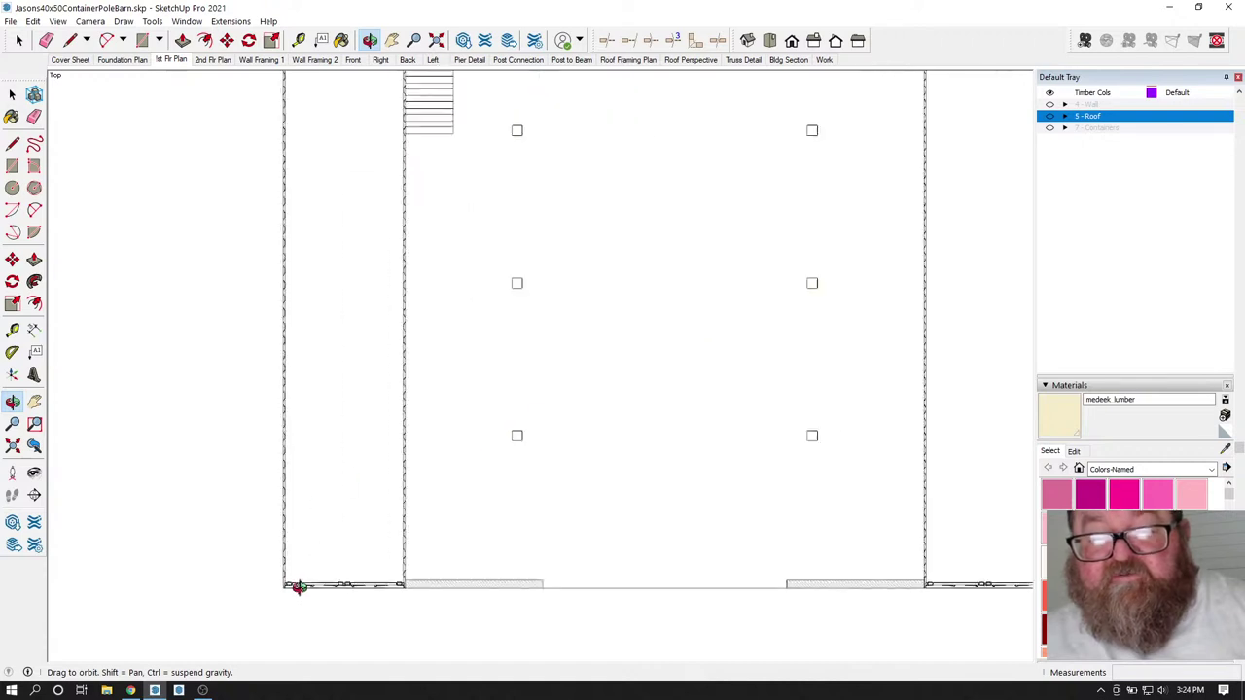
{"action": "scroll", "coordinate": [335, 540], "scroll_direction": "up", "scroll_amount": 3}
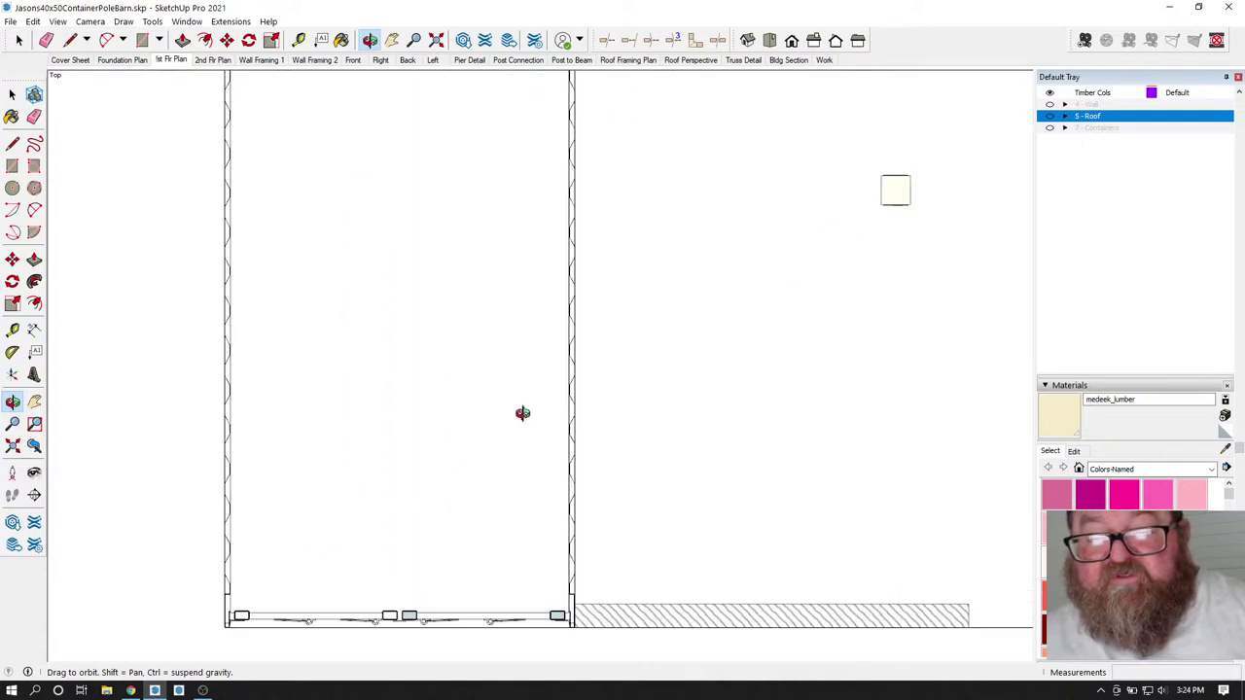
{"action": "scroll", "coordinate": [570, 403], "scroll_direction": "up", "scroll_amount": 1}
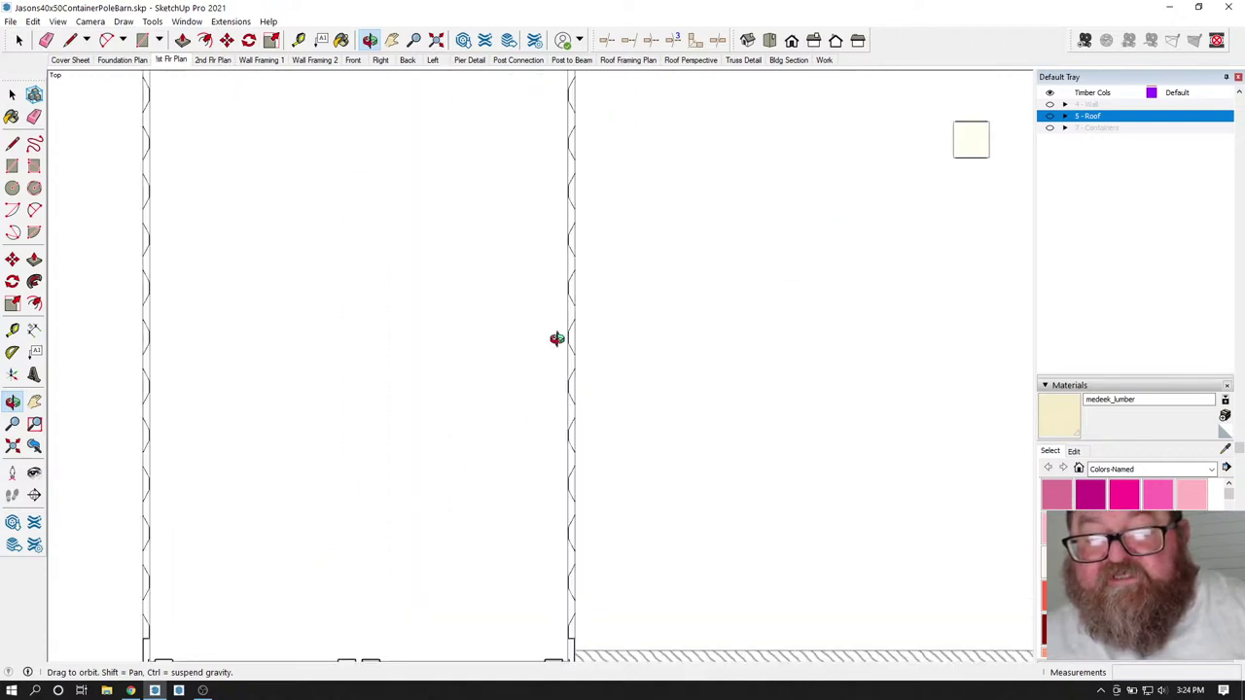
{"action": "scroll", "coordinate": [569, 453], "scroll_direction": "down", "scroll_amount": 1}
{"action": "scroll", "coordinate": [301, 478], "scroll_direction": "down", "scroll_amount": 1}
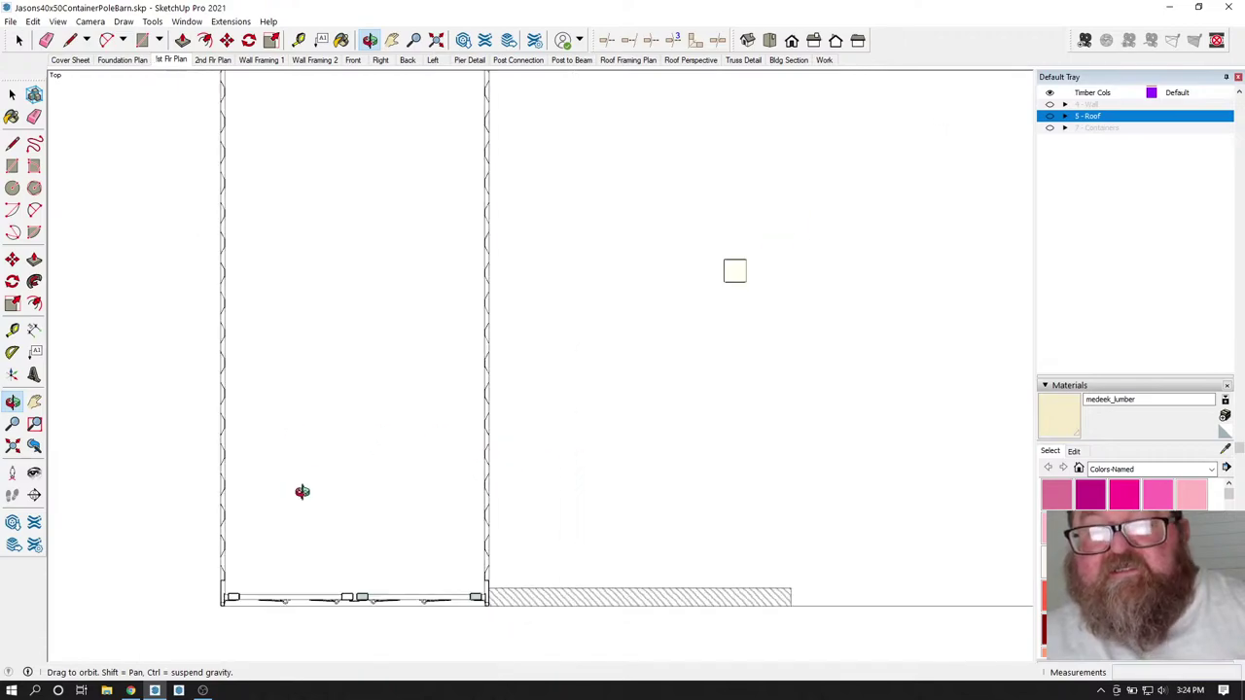
- Restore the Work scene and select the flat rectangular outline beside the barn
{"action": "left_click", "coordinate": [824, 59]}
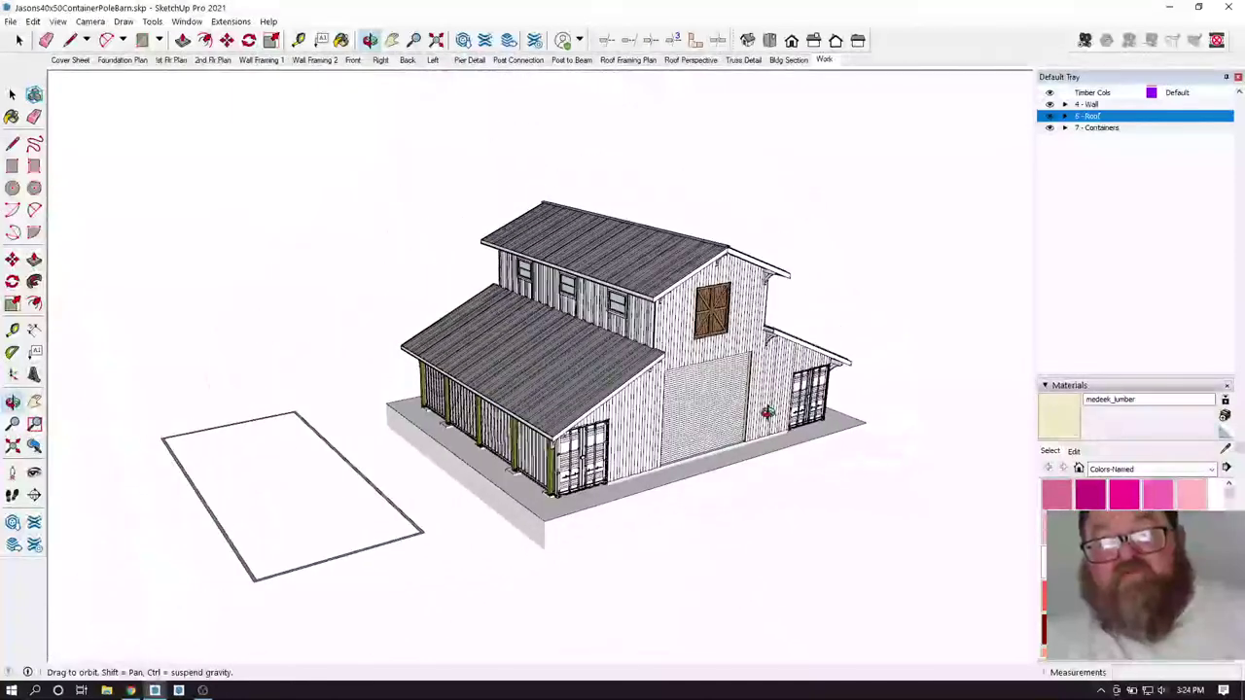
{"action": "key", "text": "space"}
{"action": "scroll", "coordinate": [233, 581], "scroll_direction": "up", "scroll_amount": 1}
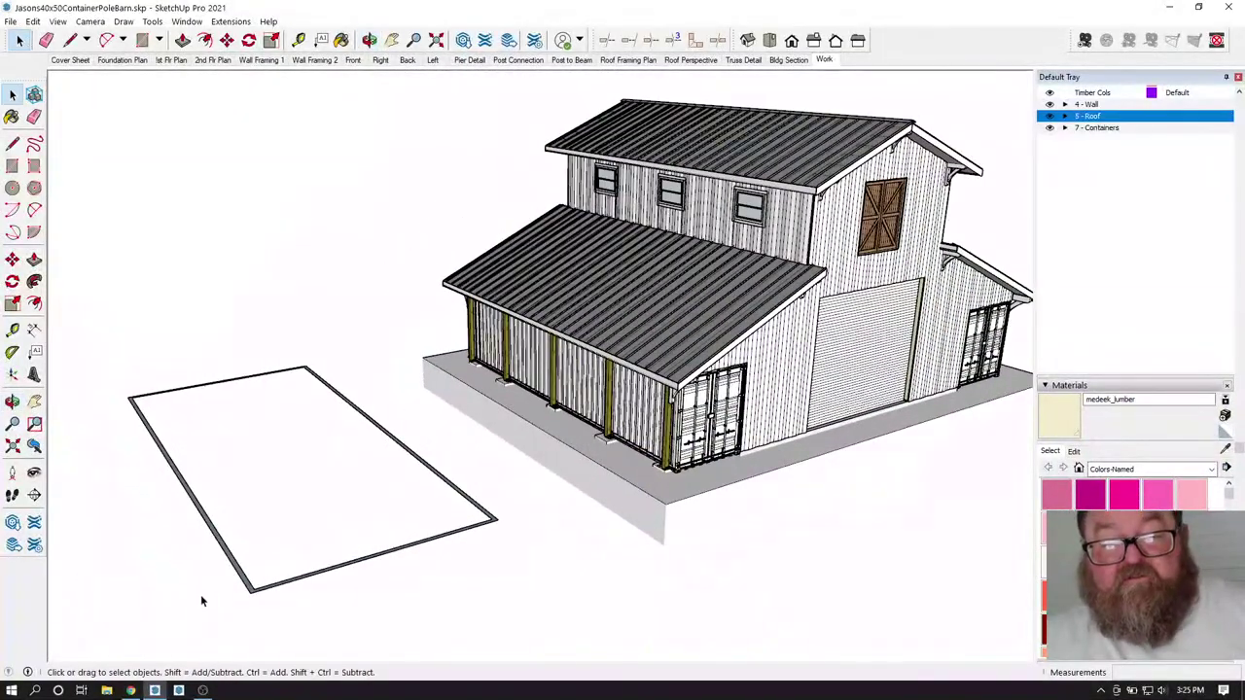
{"action": "left_click", "coordinate": [252, 590]}
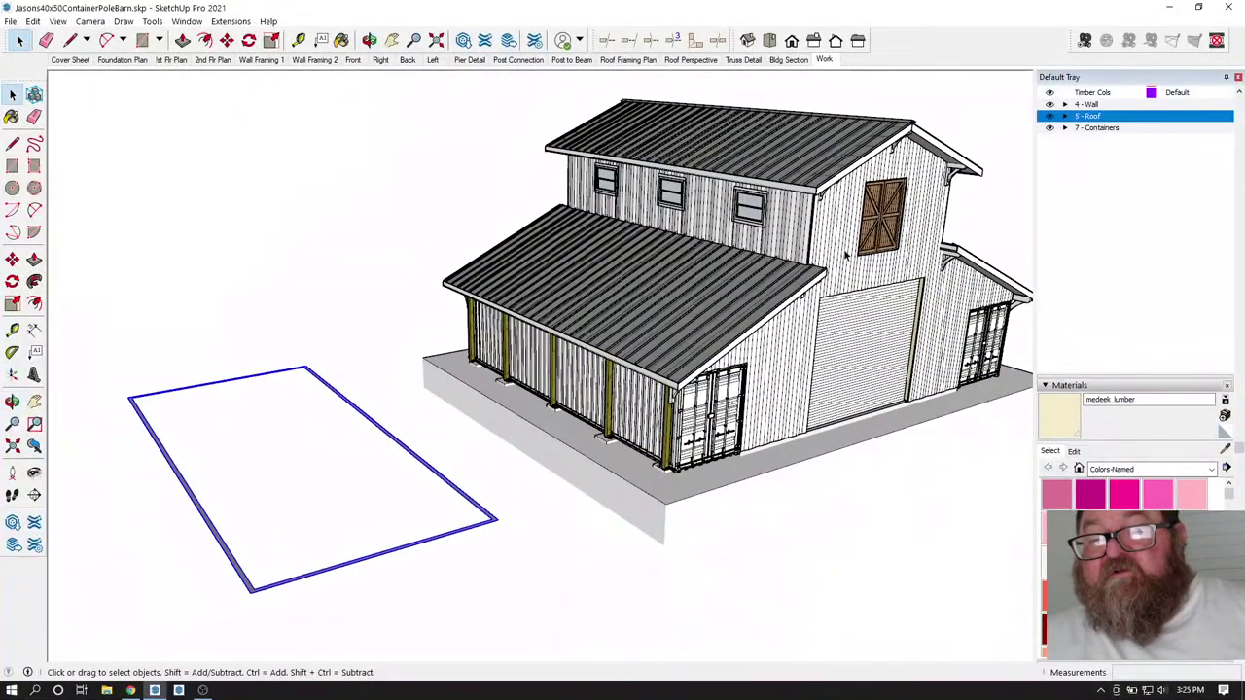
- Look over the barn's front gable, side windows and roofs from close up
{"action": "left_click", "coordinate": [371, 44]}
{"action": "left_click_drag", "start_coordinate": [552, 239], "coordinate": [298, 363]}
{"action": "scroll", "coordinate": [268, 398], "scroll_direction": "down", "scroll_amount": 1}
{"action": "scroll", "coordinate": [782, 313], "scroll_direction": "up", "scroll_amount": 3}
{"action": "left_click_drag", "start_coordinate": [755, 311], "coordinate": [828, 262]}
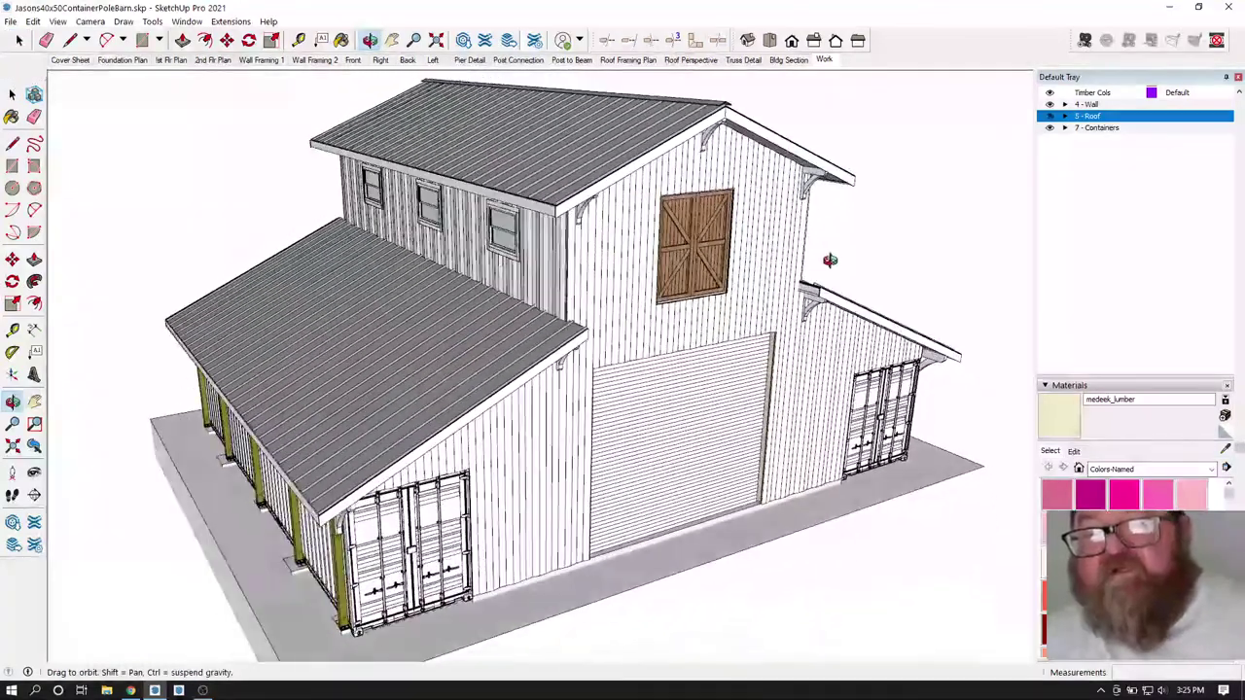
- Switch to YouTube Studio in the browser to check the live chat, and return to the barn model in SketchUp
{"action": "left_click", "coordinate": [130, 691]}
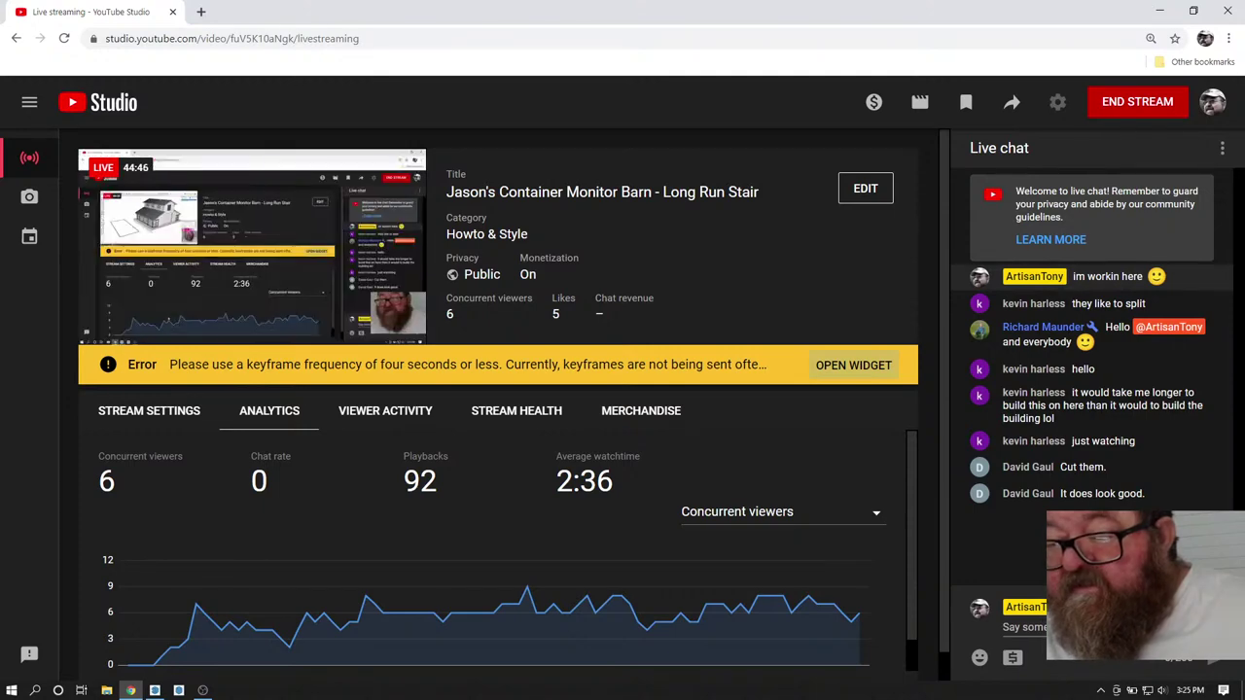
{"action": "left_click", "coordinate": [132, 690]}
{"action": "left_click_drag", "start_coordinate": [457, 336], "coordinate": [531, 385]}
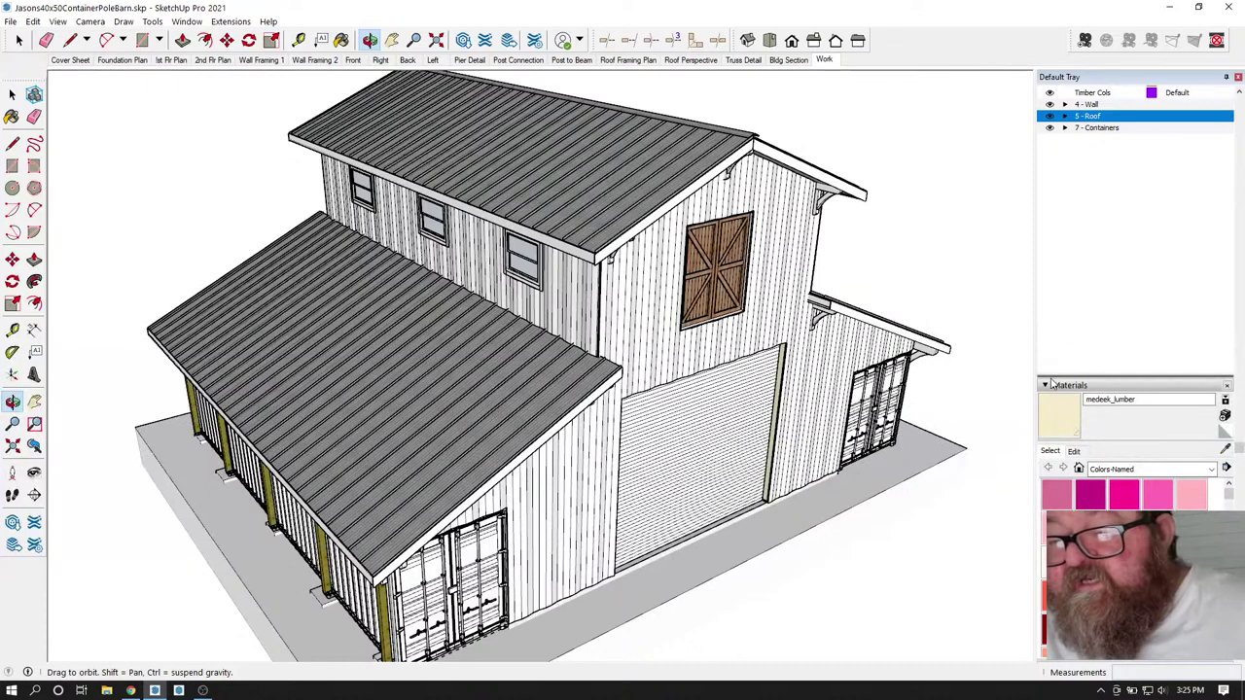
- Collapse the Materials settings, hide the 5 - Roof tag folder and examine the stair and its landing inside the barn
{"action": "left_click", "coordinate": [1048, 386]}
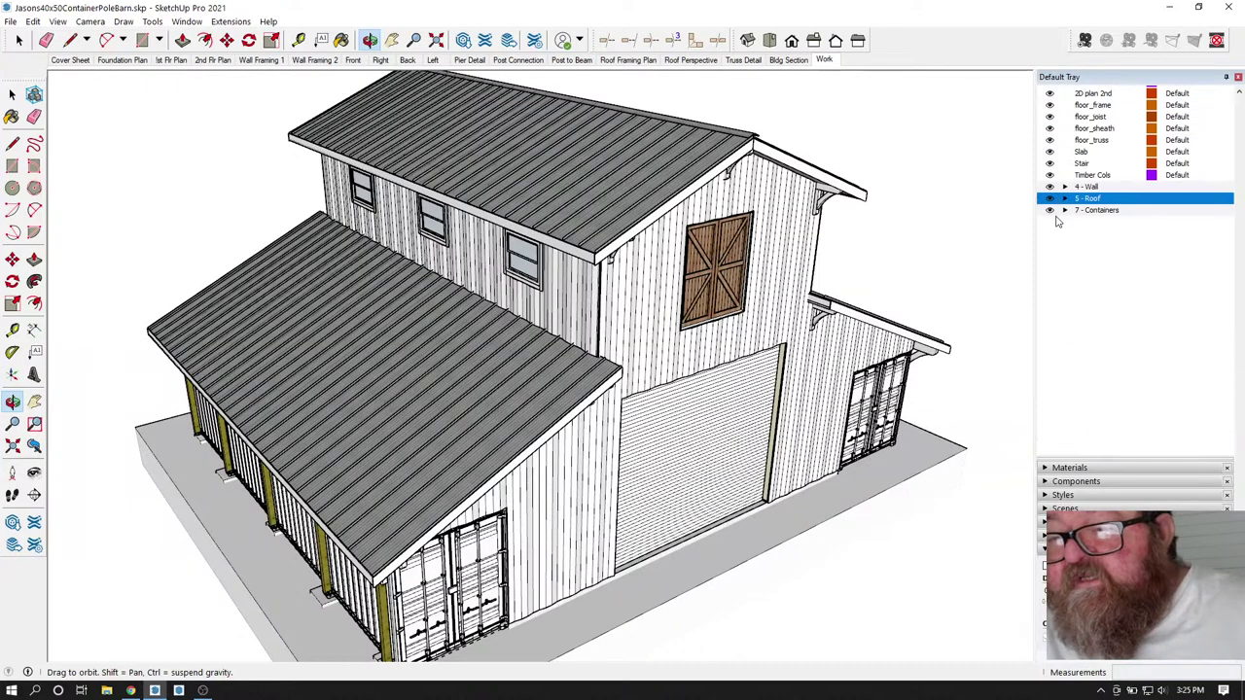
{"action": "left_click", "coordinate": [1049, 198]}
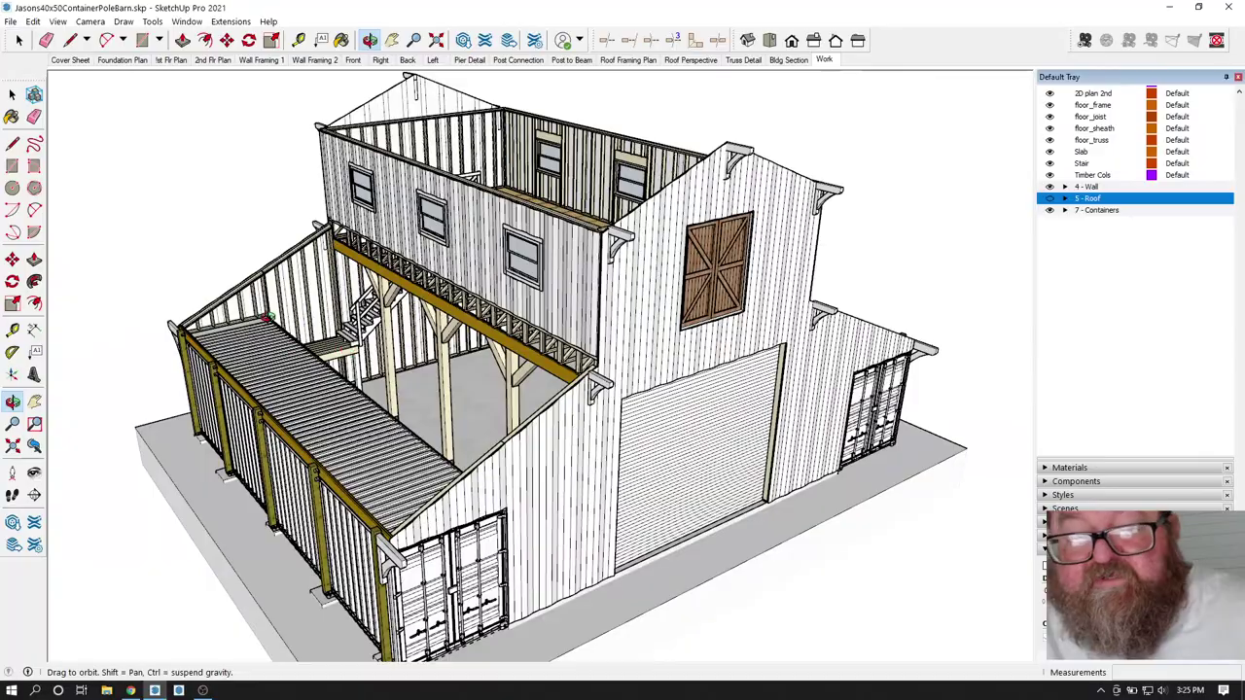
{"action": "scroll", "coordinate": [282, 308], "scroll_direction": "up", "scroll_amount": 5}
{"action": "left_click_drag", "start_coordinate": [370, 306], "coordinate": [535, 236]}
{"action": "scroll", "coordinate": [496, 376], "scroll_direction": "up", "scroll_amount": 5}
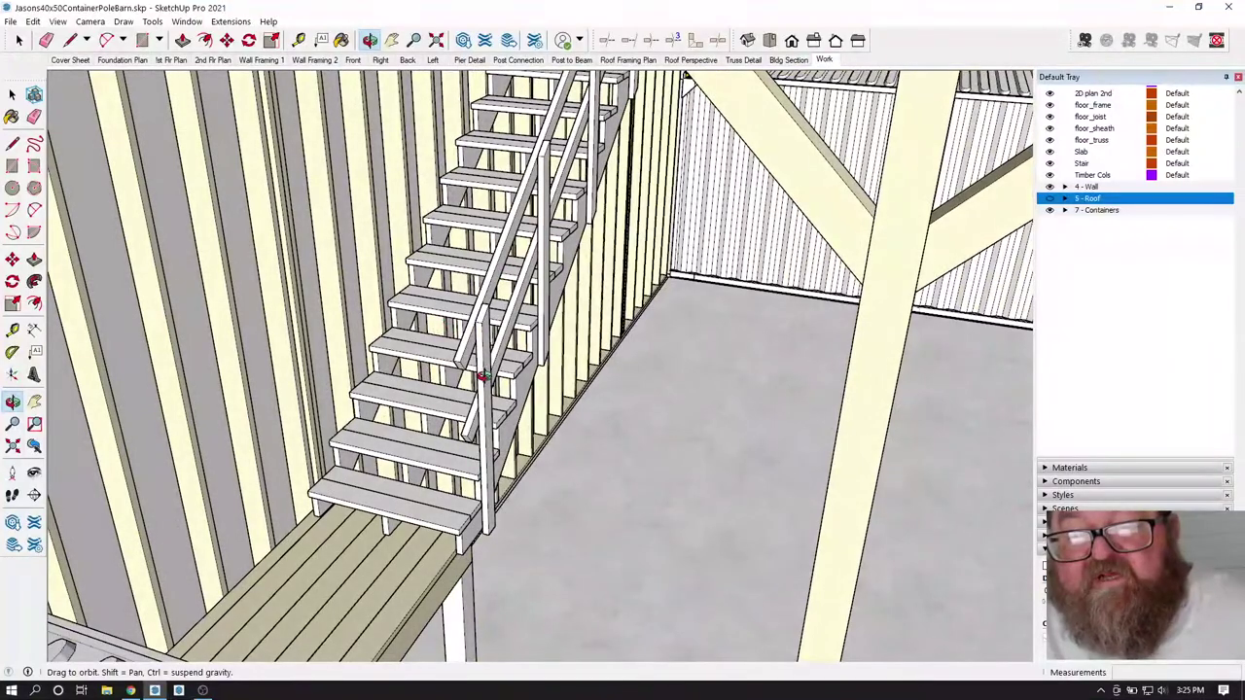
{"action": "scroll", "coordinate": [454, 428], "scroll_direction": "down", "scroll_amount": 3}
{"action": "left_click_drag", "start_coordinate": [440, 370], "coordinate": [378, 486]}
{"action": "scroll", "coordinate": [378, 486], "scroll_direction": "down", "scroll_amount": 4}
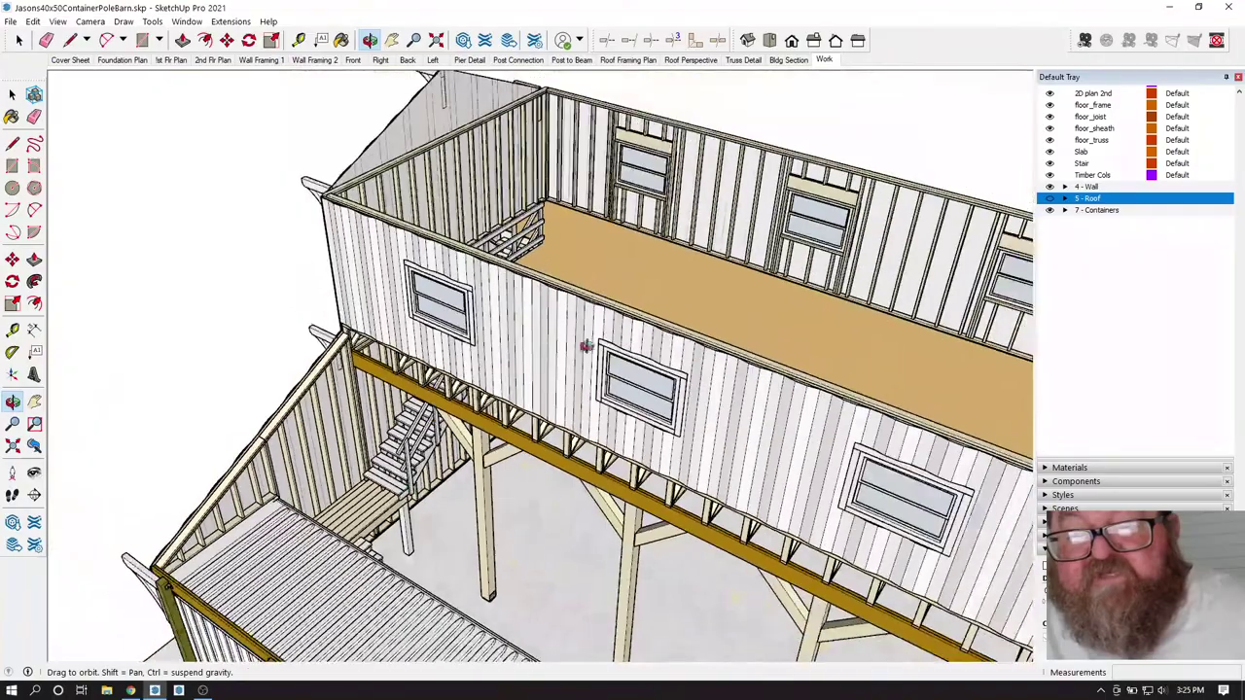
- Examine the loft floor and the railing around its stair opening
{"action": "left_click_drag", "start_coordinate": [586, 347], "coordinate": [424, 260]}
{"action": "scroll", "coordinate": [481, 213], "scroll_direction": "up", "scroll_amount": 4}
{"action": "middle_click_drag", "start_coordinate": [425, 260], "coordinate": [409, 261]}
{"action": "scroll", "coordinate": [583, 259], "scroll_direction": "up", "scroll_amount": 4}
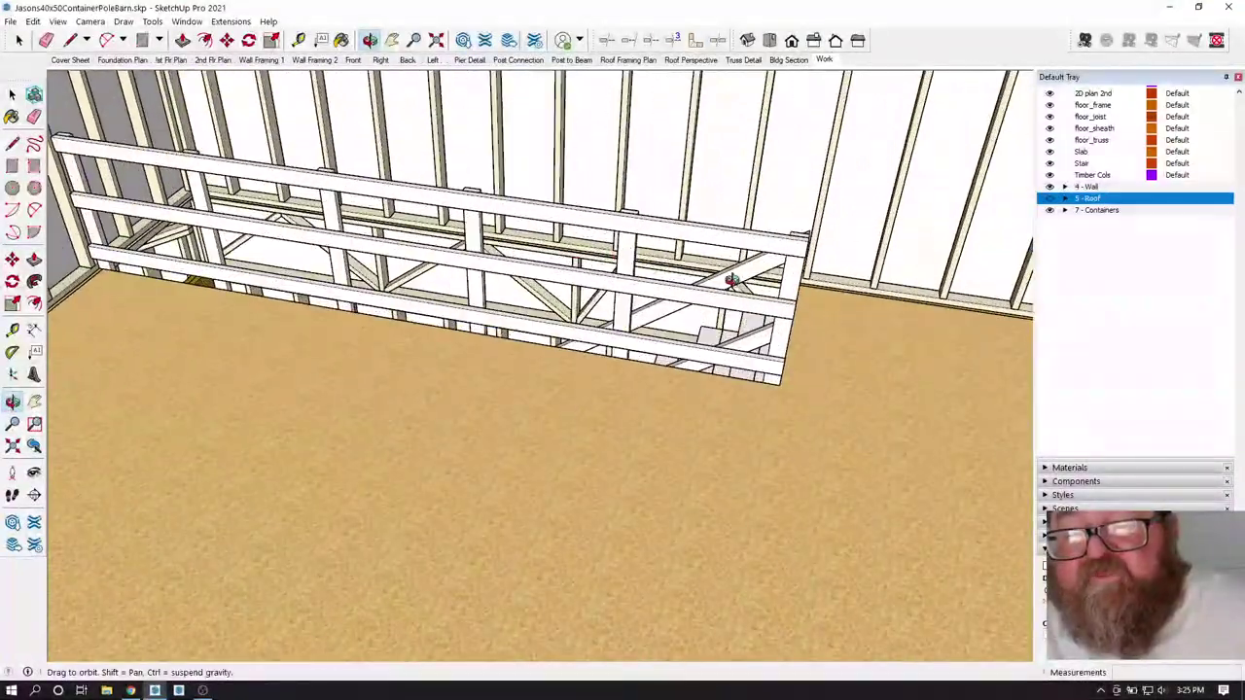
{"action": "mouse_move", "coordinate": [736, 280]}
{"action": "left_mouse_down"}
{"action": "mouse_move", "coordinate": [742, 227]}
{"action": "mouse_move", "coordinate": [787, 217]}
{"action": "mouse_move", "coordinate": [787, 244]}
{"action": "mouse_move", "coordinate": [525, 301]}
{"action": "mouse_move", "coordinate": [577, 324]}
{"action": "left_mouse_up"}
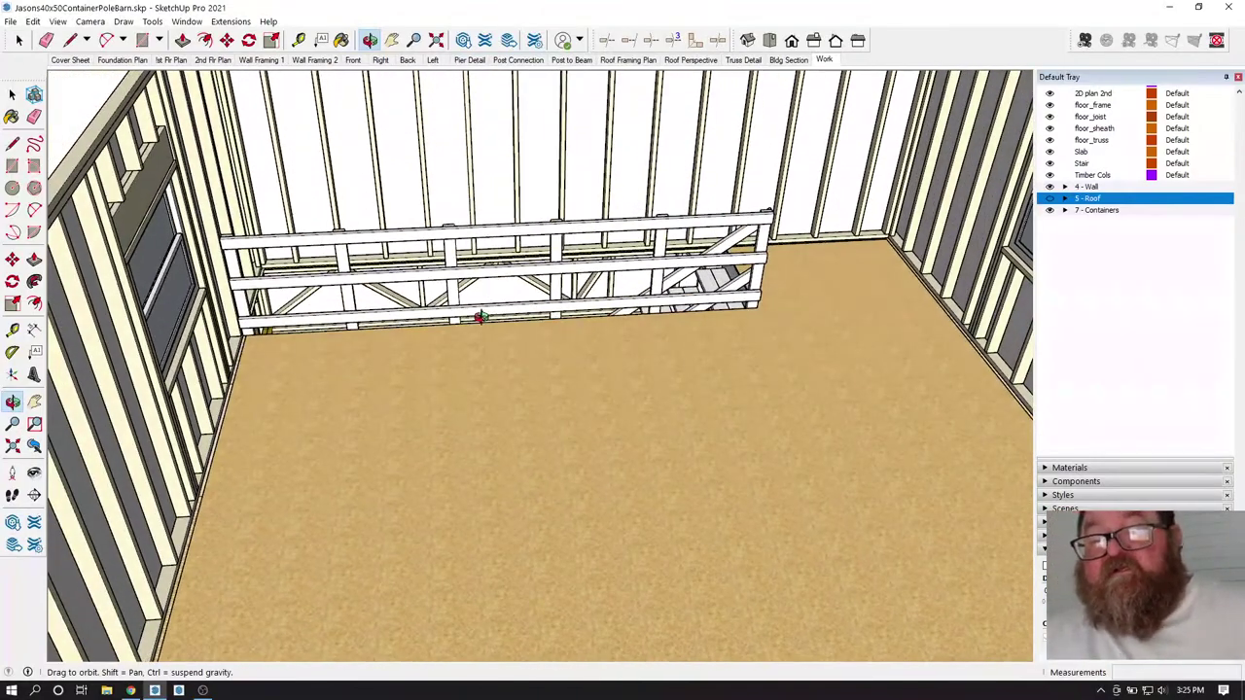
{"action": "scroll", "coordinate": [484, 317], "scroll_direction": "down", "scroll_amount": 10}
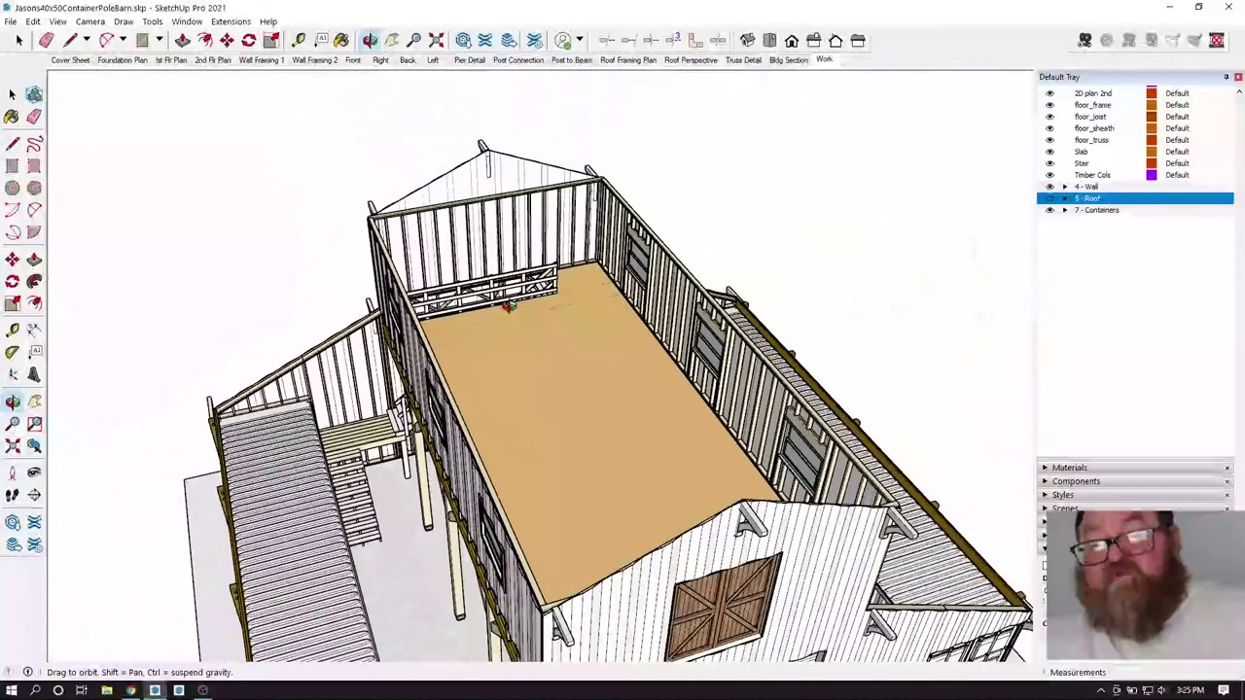
- Look over the roofless barn's posts, knee braces, floor trusses and container tops
{"action": "left_click_drag", "start_coordinate": [507, 305], "coordinate": [601, 407]}
{"action": "left_click_drag", "start_coordinate": [562, 531], "coordinate": [627, 551]}
{"action": "scroll", "coordinate": [630, 551], "scroll_direction": "up", "scroll_amount": 3}
{"action": "scroll", "coordinate": [461, 373], "scroll_direction": "up", "scroll_amount": 5}
{"action": "scroll", "coordinate": [628, 428], "scroll_direction": "down", "scroll_amount": 4}
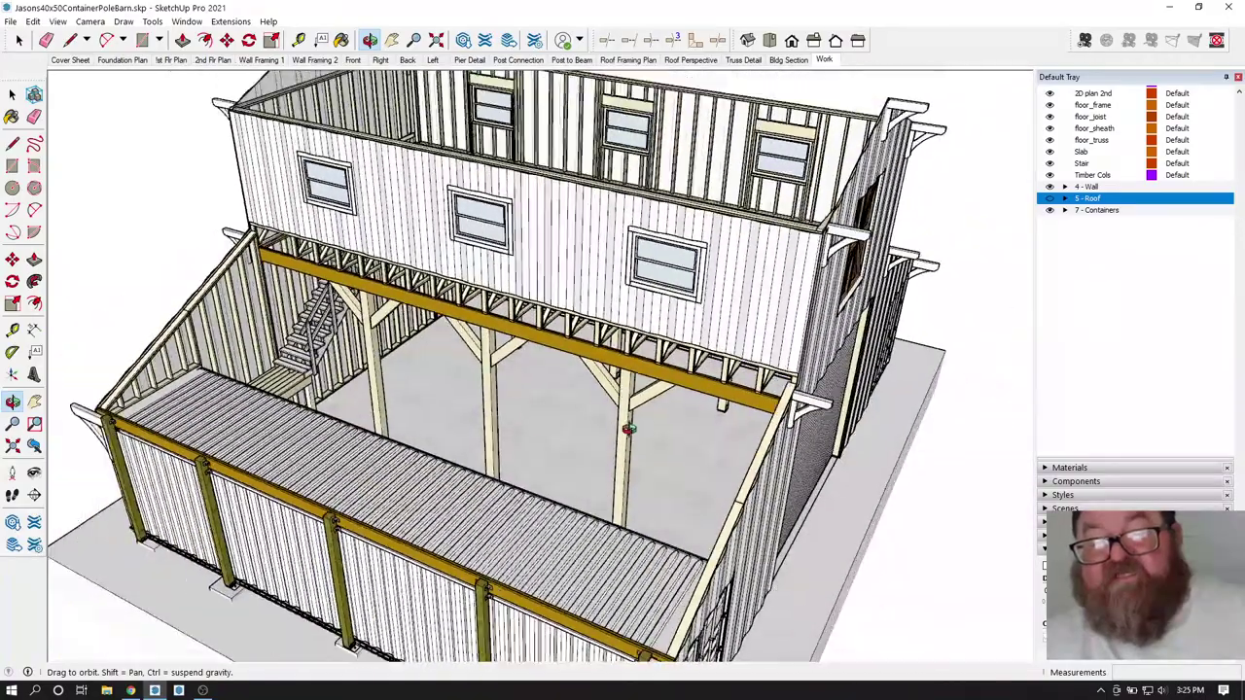
{"action": "left_click_drag", "start_coordinate": [628, 494], "coordinate": [678, 176]}
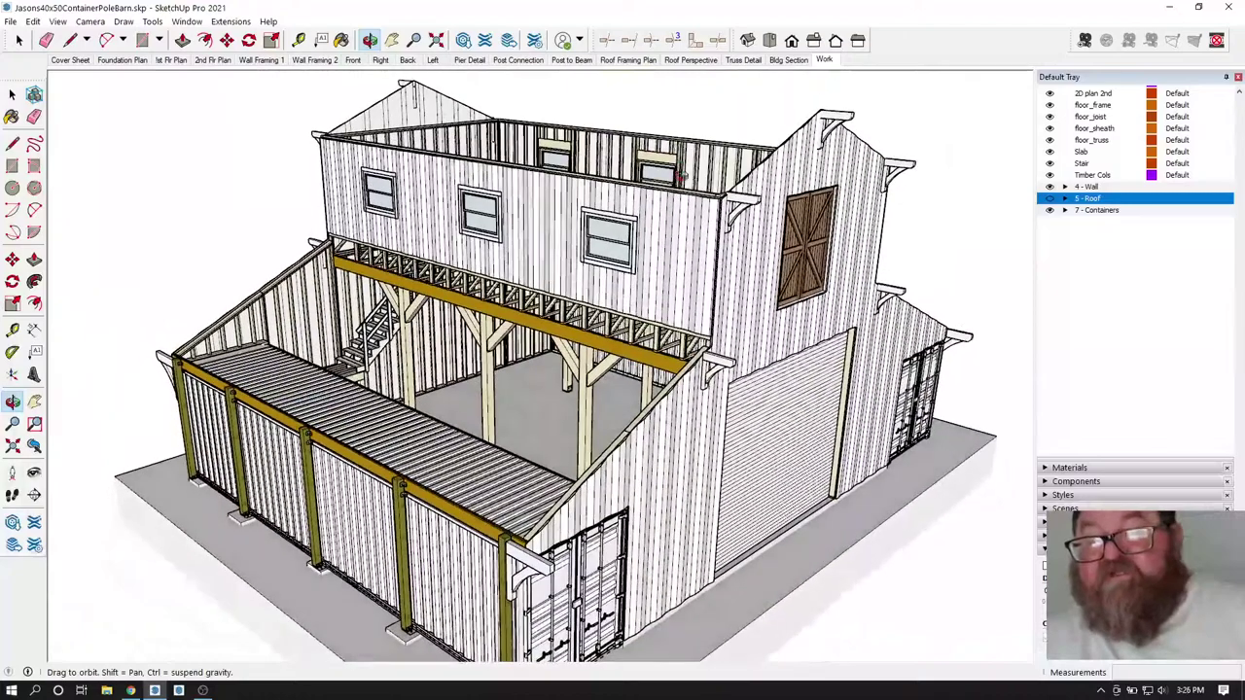
- Restore the Work scene with the roof shown and review the barn's exterior from the front corner
{"action": "left_click", "coordinate": [823, 59]}
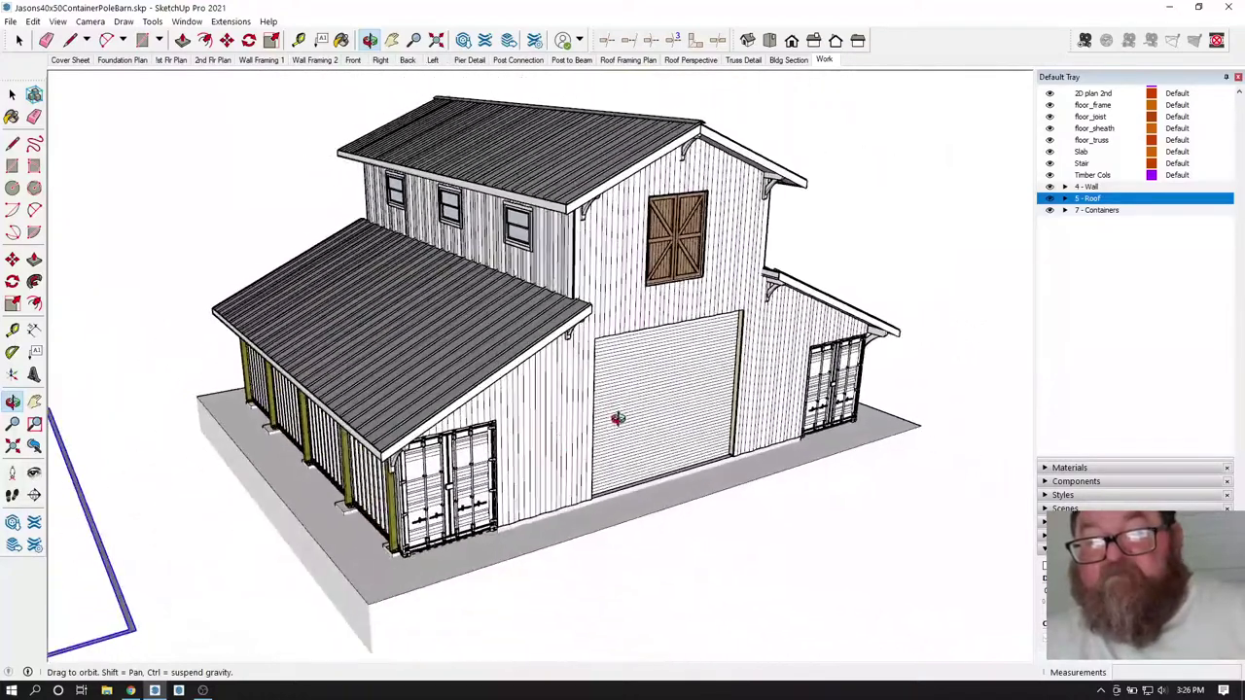
{"action": "left_click_drag", "start_coordinate": [551, 429], "coordinate": [564, 349]}
{"action": "scroll", "coordinate": [578, 449], "scroll_direction": "down", "scroll_amount": 2}
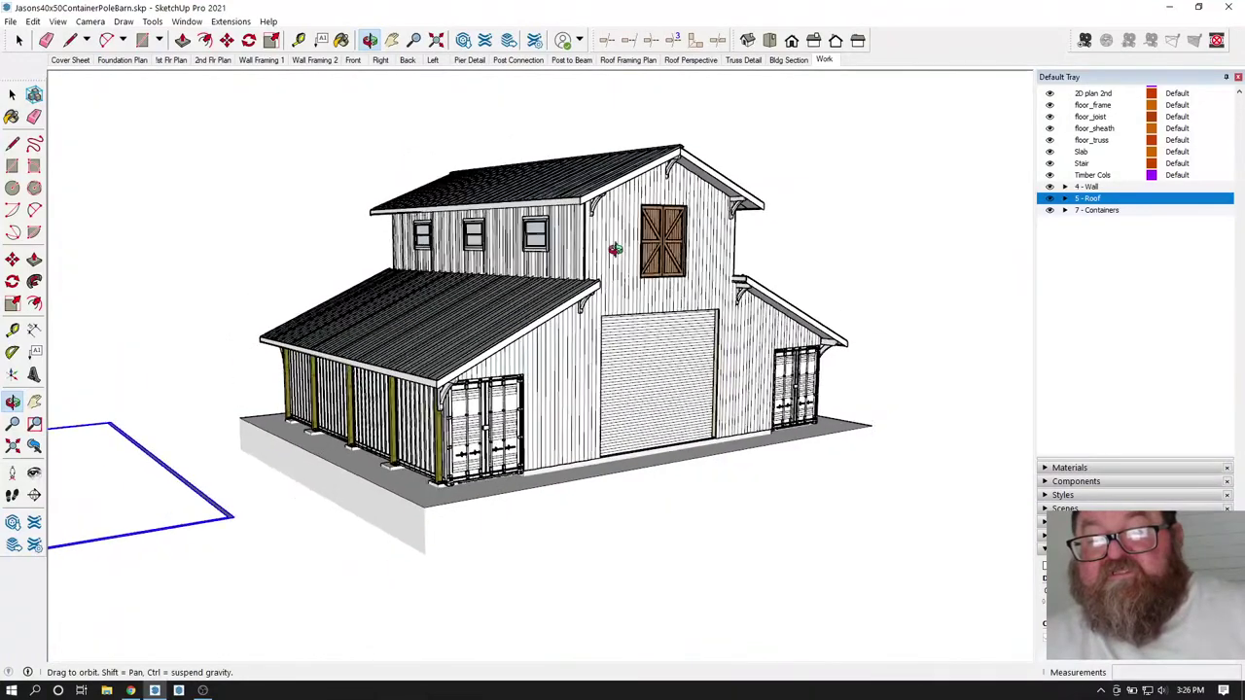
{"action": "scroll", "coordinate": [616, 190], "scroll_direction": "up", "scroll_amount": 1}
{"action": "scroll", "coordinate": [615, 187], "scroll_direction": "up", "scroll_amount": 2}
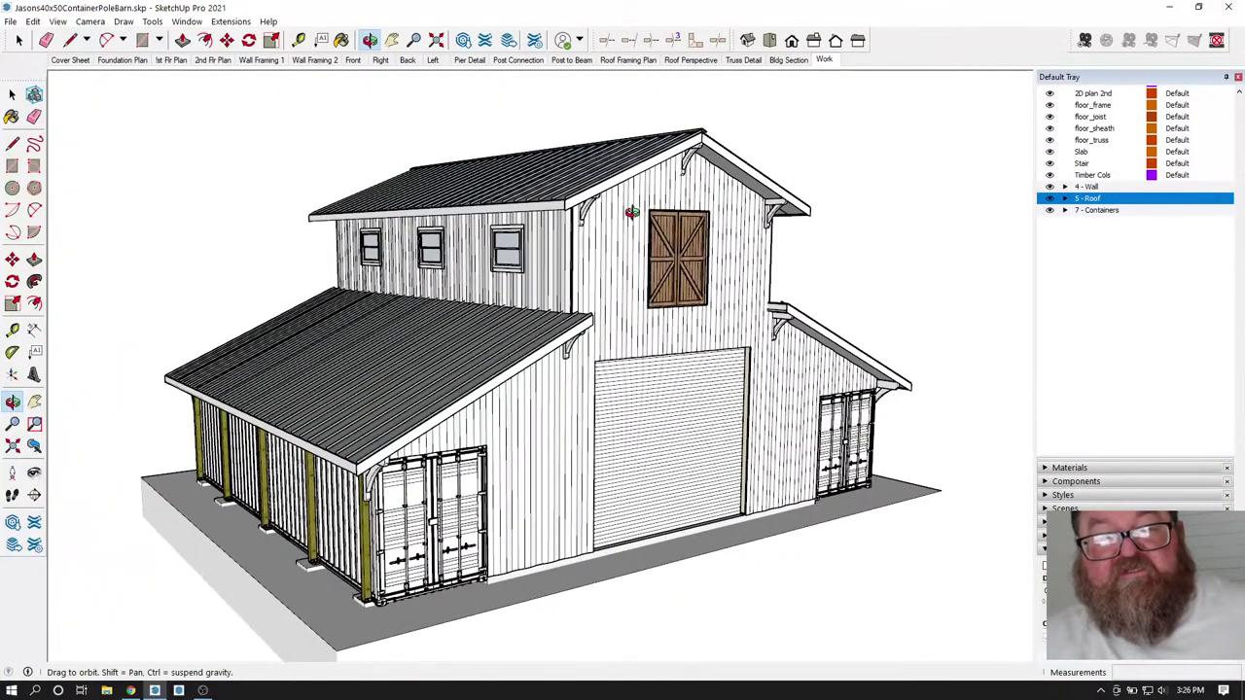
{"action": "left_click_drag", "start_coordinate": [643, 261], "coordinate": [657, 267]}
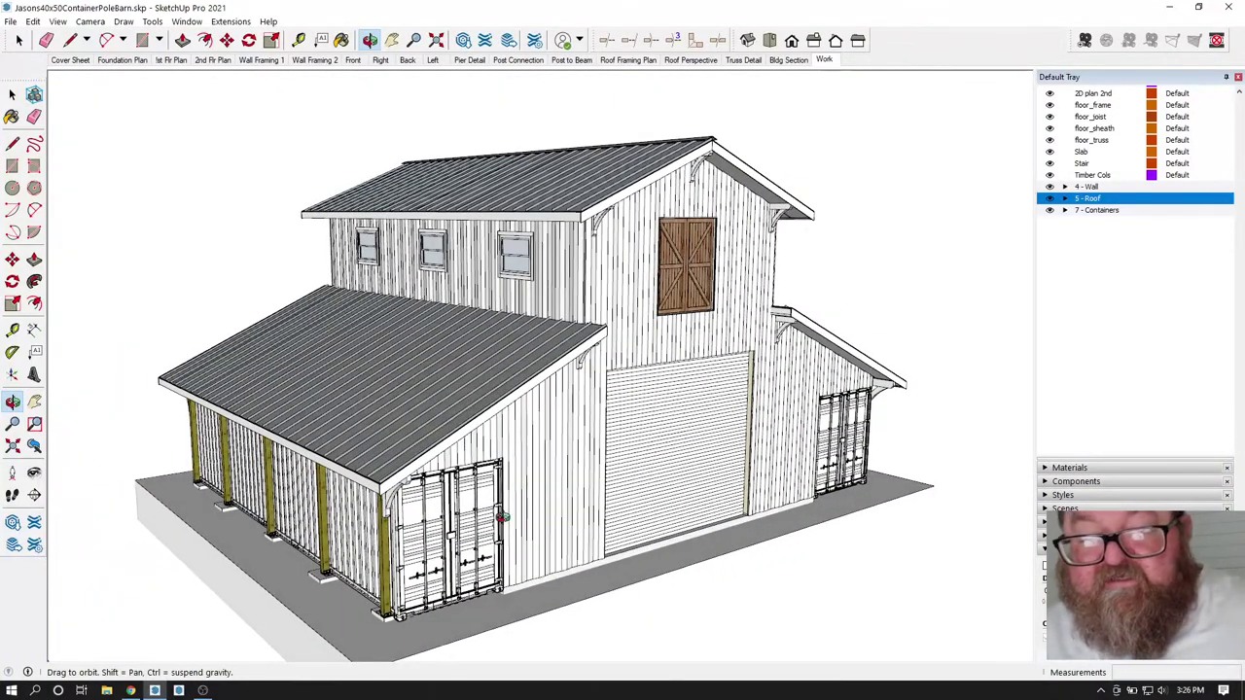
{"action": "left_click_drag", "start_coordinate": [491, 526], "coordinate": [602, 466]}
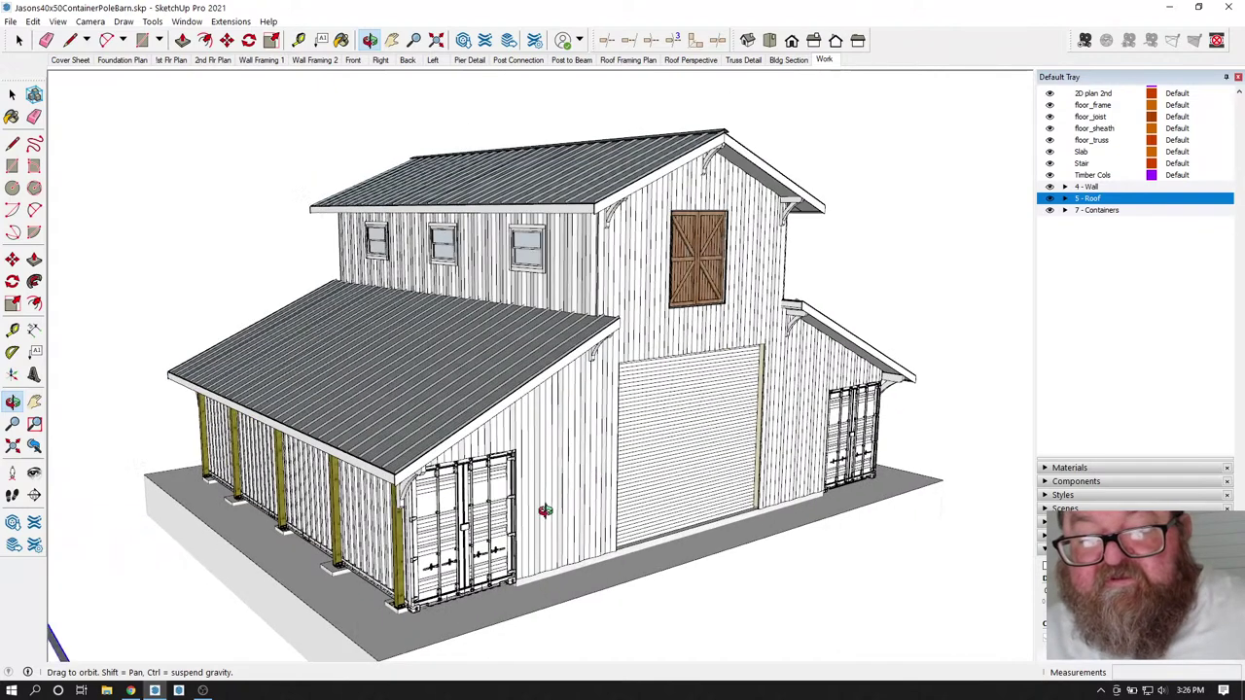
{"action": "left_click_drag", "start_coordinate": [545, 510], "coordinate": [597, 443]}
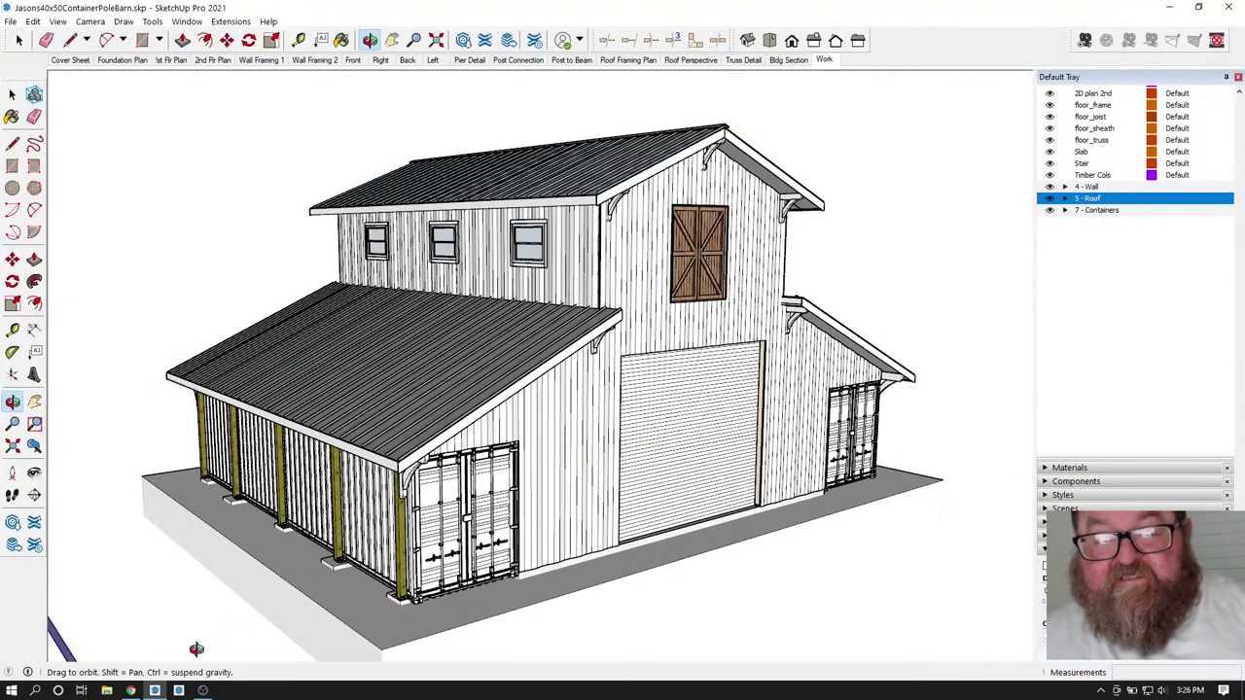
- Recheck the live chat in YouTube Studio, and return to SketchUp to view the whole barn with the outline beside it
{"action": "left_click", "coordinate": [132, 691]}
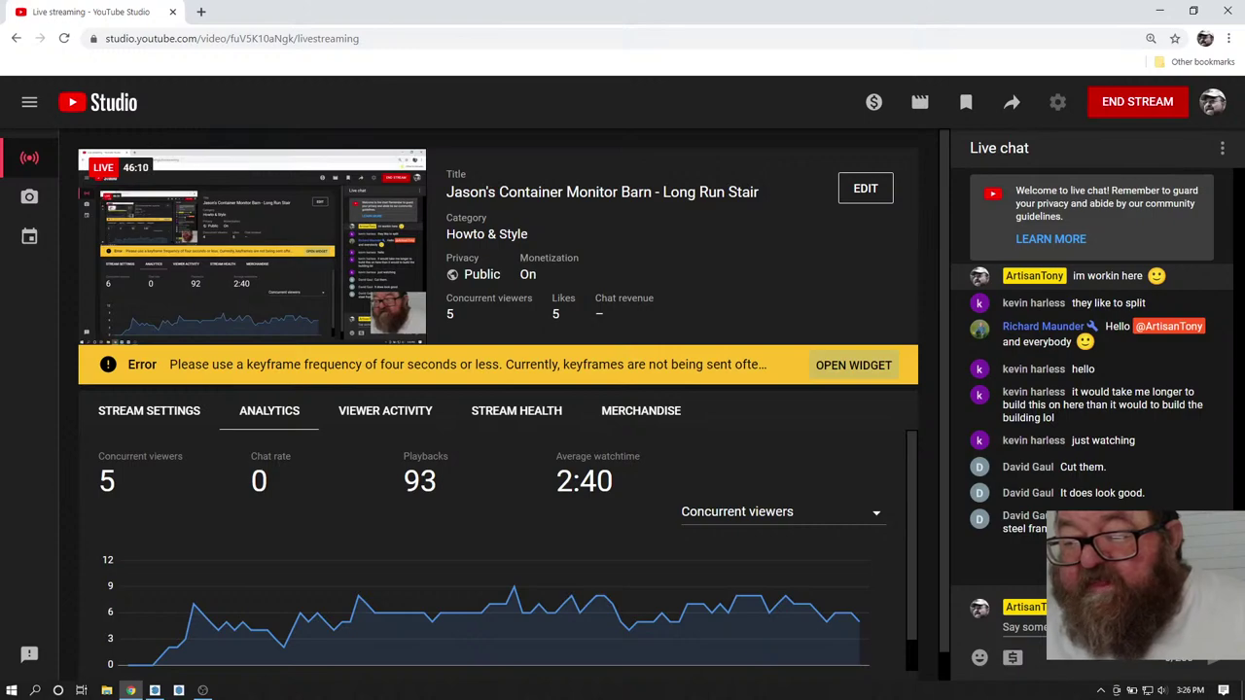
{"action": "left_click", "coordinate": [133, 692]}
{"action": "left_click_drag", "start_coordinate": [522, 394], "coordinate": [553, 402]}
{"action": "scroll", "coordinate": [674, 354], "scroll_direction": "down", "scroll_amount": 4}
{"action": "left_click_drag", "start_coordinate": [684, 360], "coordinate": [729, 482]}
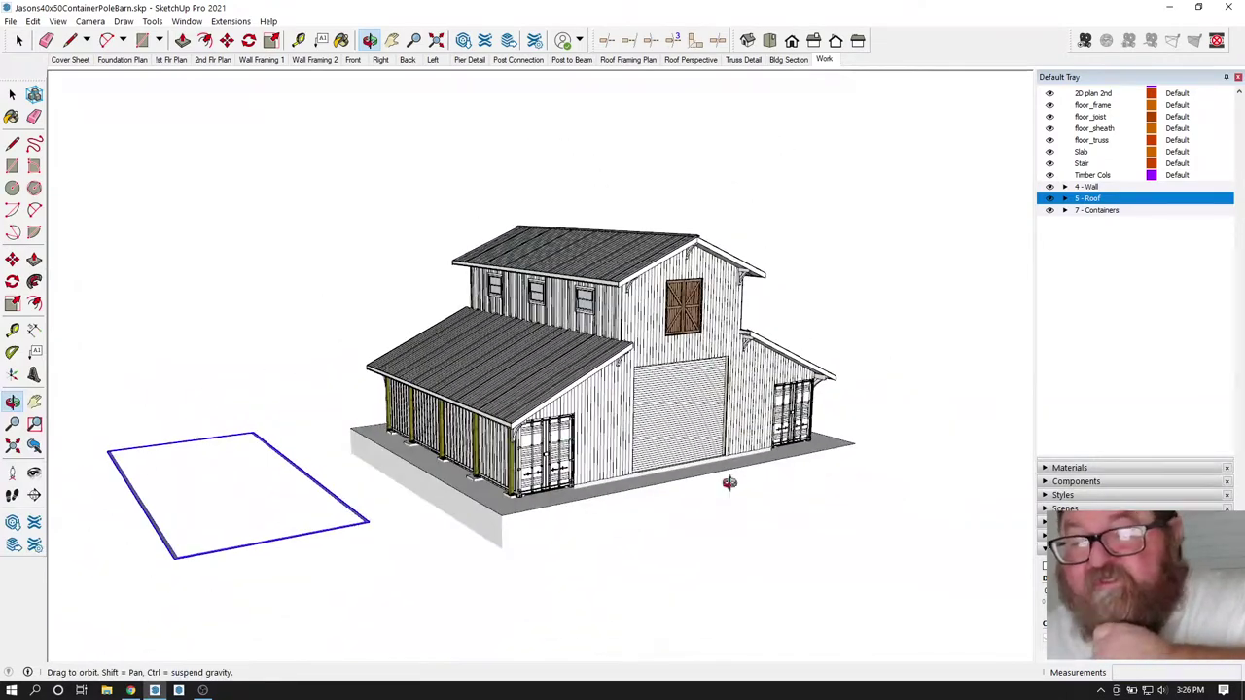
- Hide the 4 - Wall tag folder and select the flat rectangular outline beside the barn again
{"action": "left_click", "coordinate": [1049, 187]}
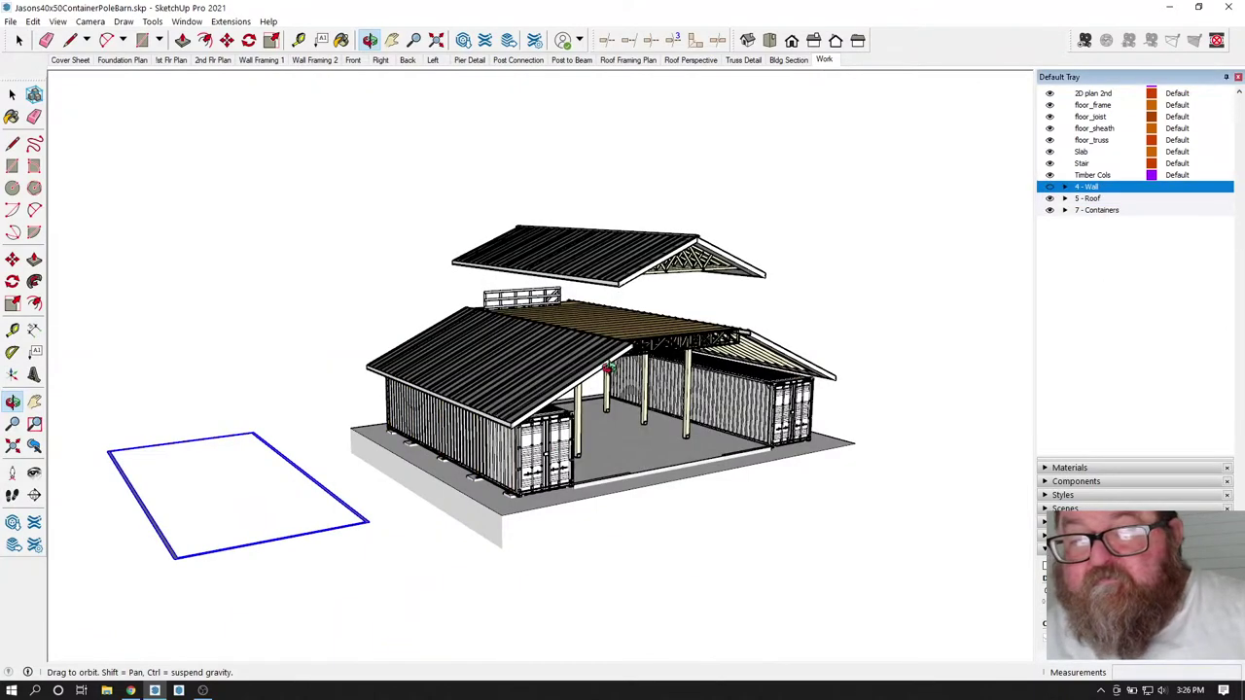
{"action": "left_click_drag", "start_coordinate": [595, 367], "coordinate": [303, 561]}
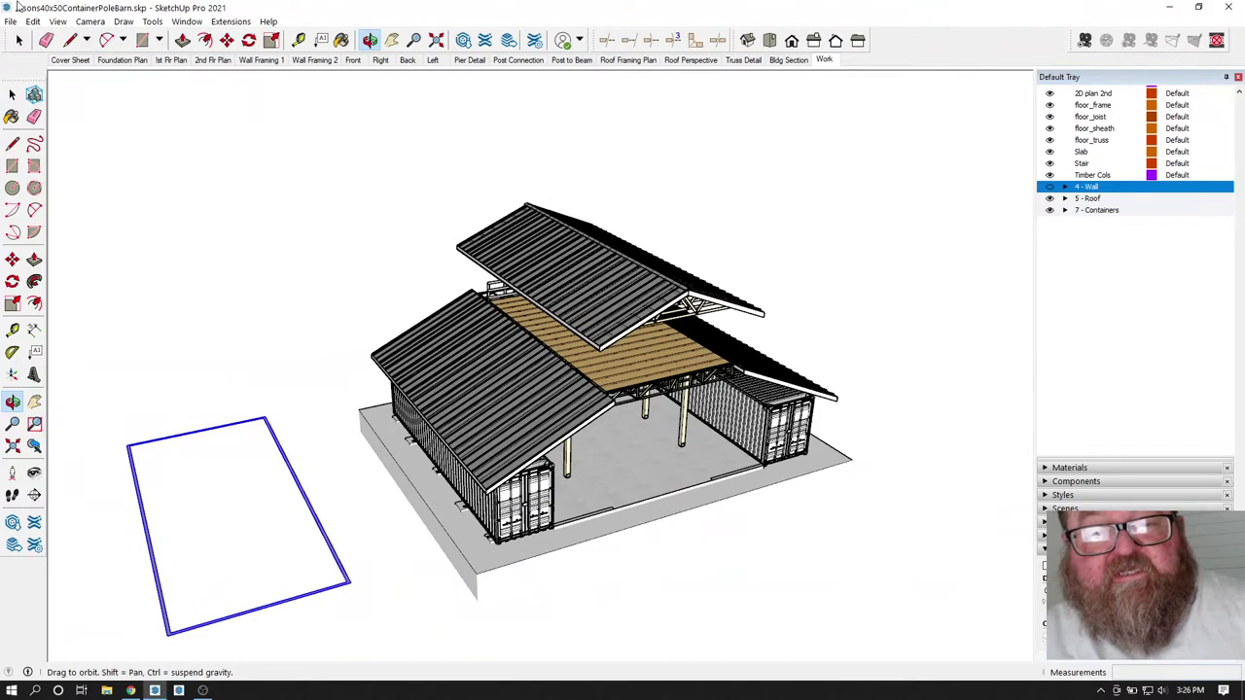
{"action": "left_click", "coordinate": [18, 39]}
{"action": "scroll", "coordinate": [166, 642], "scroll_direction": "up", "scroll_amount": 2}
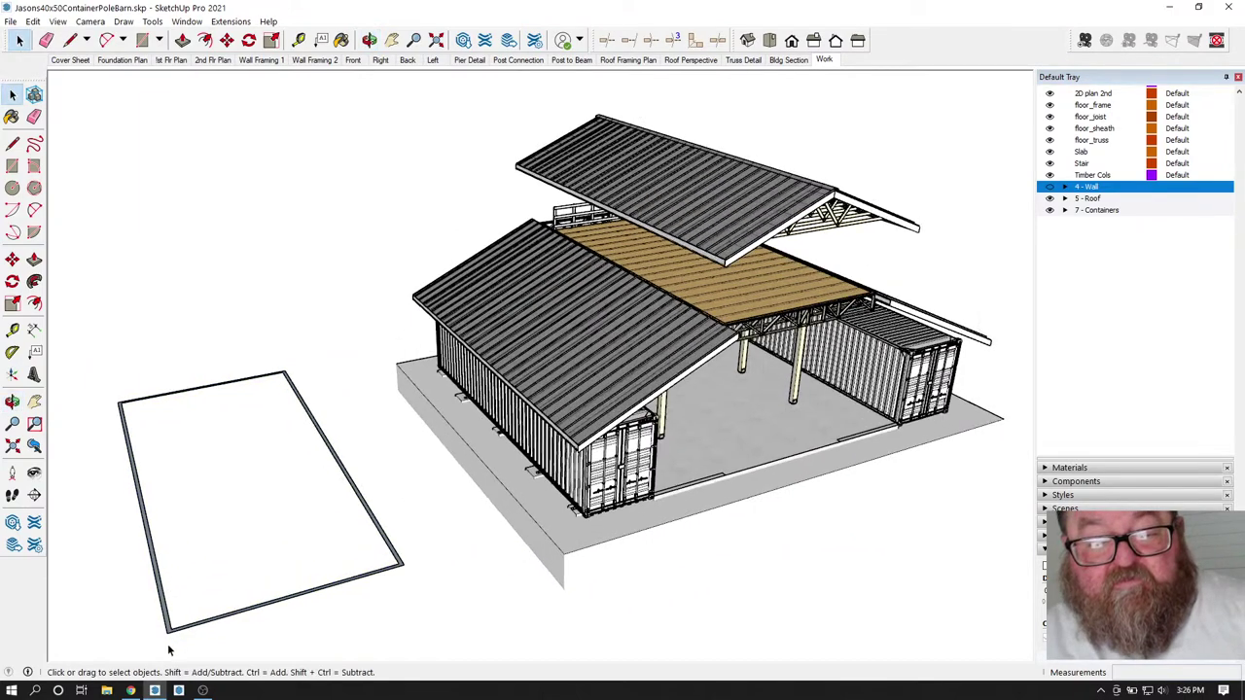
{"action": "left_click", "coordinate": [166, 638]}
- Try to move the flat rectangular outline by its near outer corner onto the matching corner of the loft floor
{"action": "scroll", "coordinate": [167, 638], "scroll_direction": "up", "scroll_amount": 4}
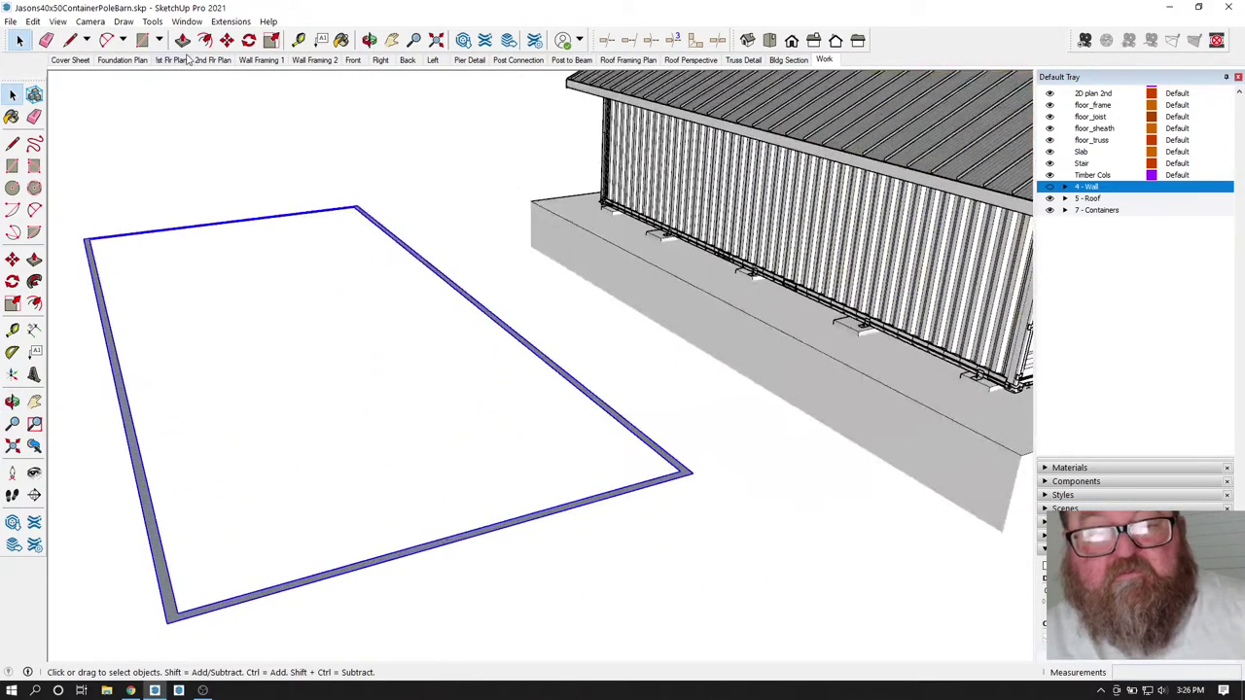
{"action": "key", "text": "m"}
{"action": "scroll", "coordinate": [165, 634], "scroll_direction": "up", "scroll_amount": 2}
{"action": "left_click", "coordinate": [161, 637]}
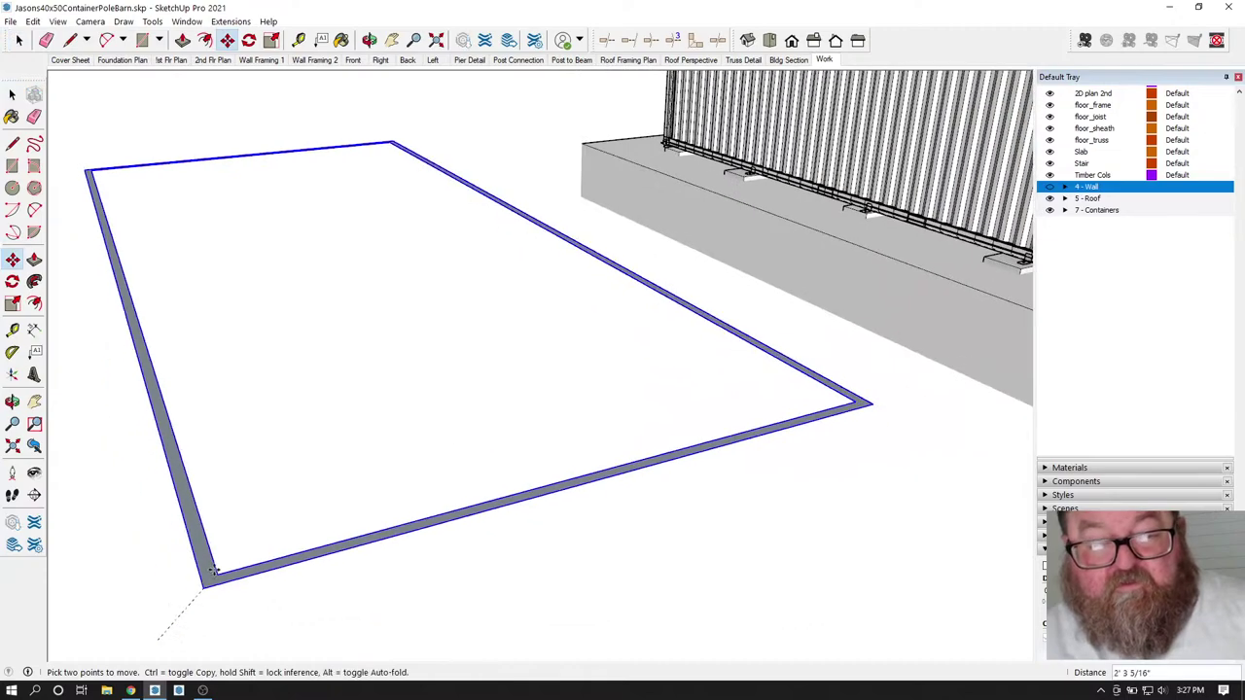
{"action": "scroll", "coordinate": [216, 562], "scroll_direction": "down", "scroll_amount": 5}
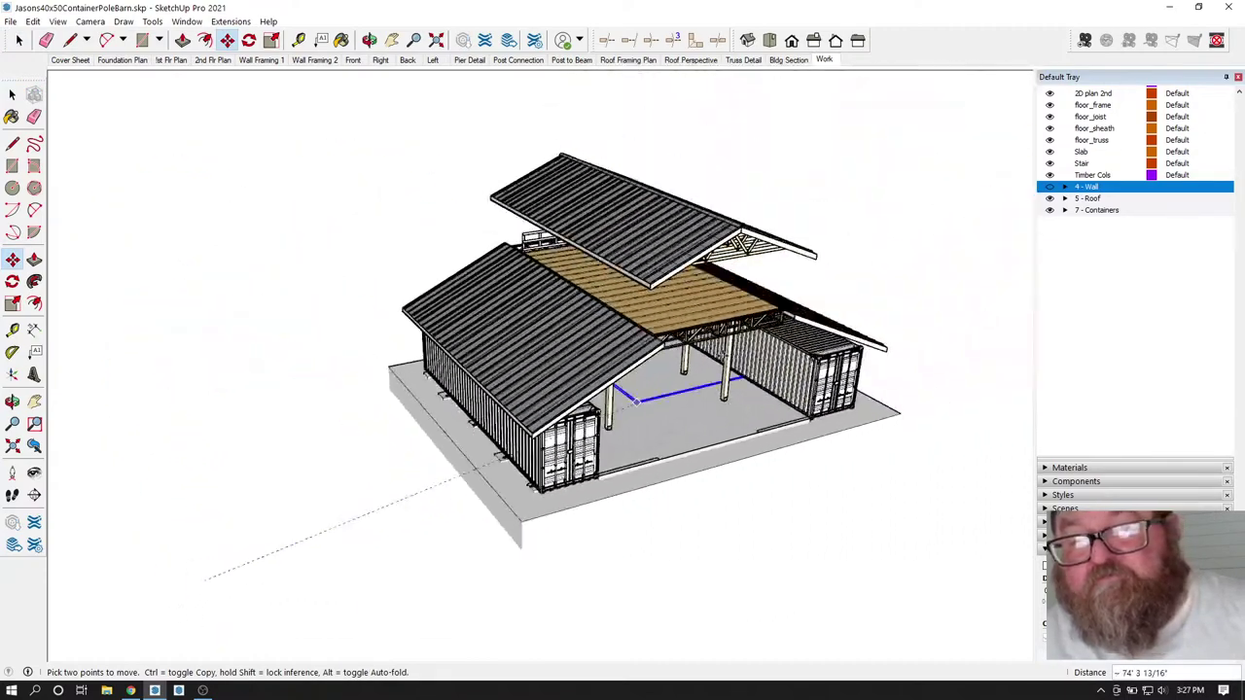
{"action": "scroll", "coordinate": [612, 328], "scroll_direction": "up", "scroll_amount": 10}
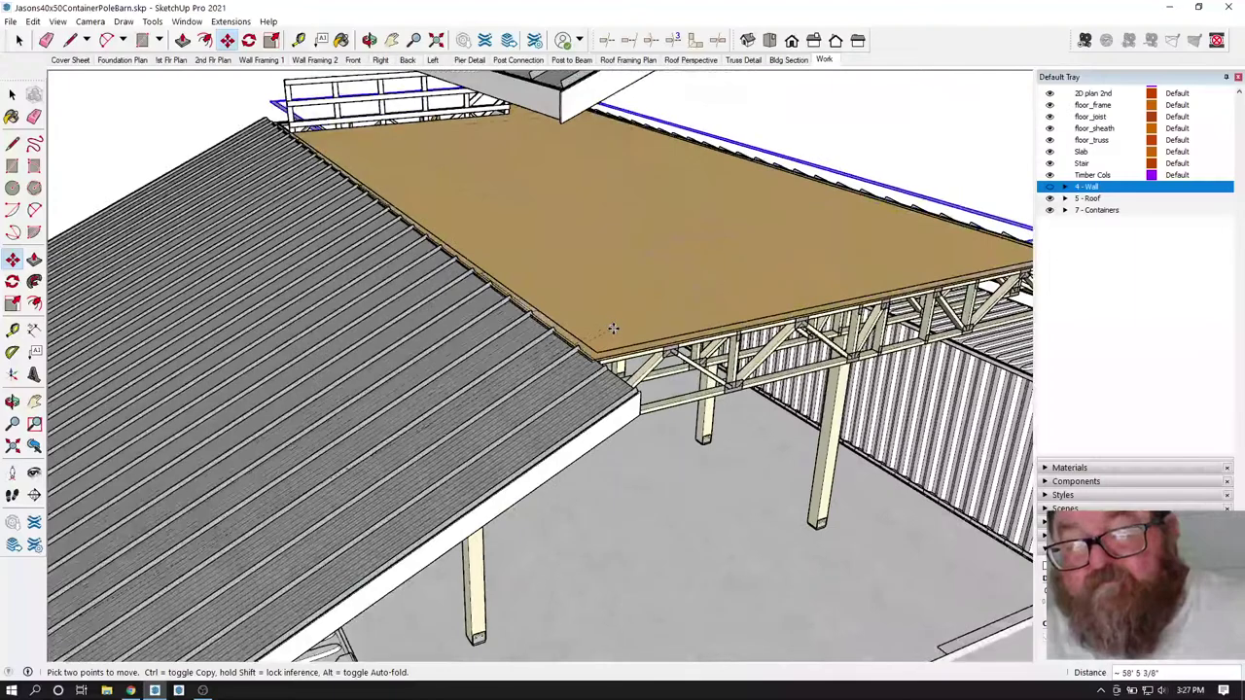
{"action": "scroll", "coordinate": [612, 329], "scroll_direction": "up", "scroll_amount": 8}
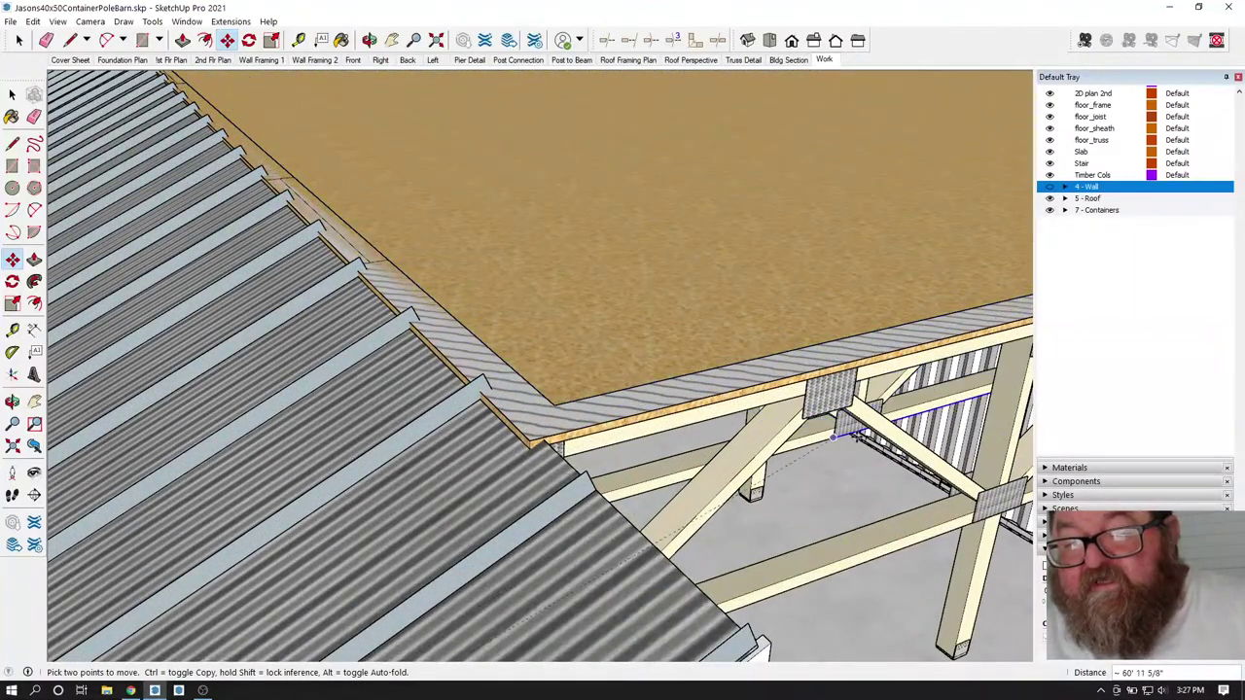
{"action": "scroll", "coordinate": [834, 496], "scroll_direction": "down", "scroll_amount": 10}
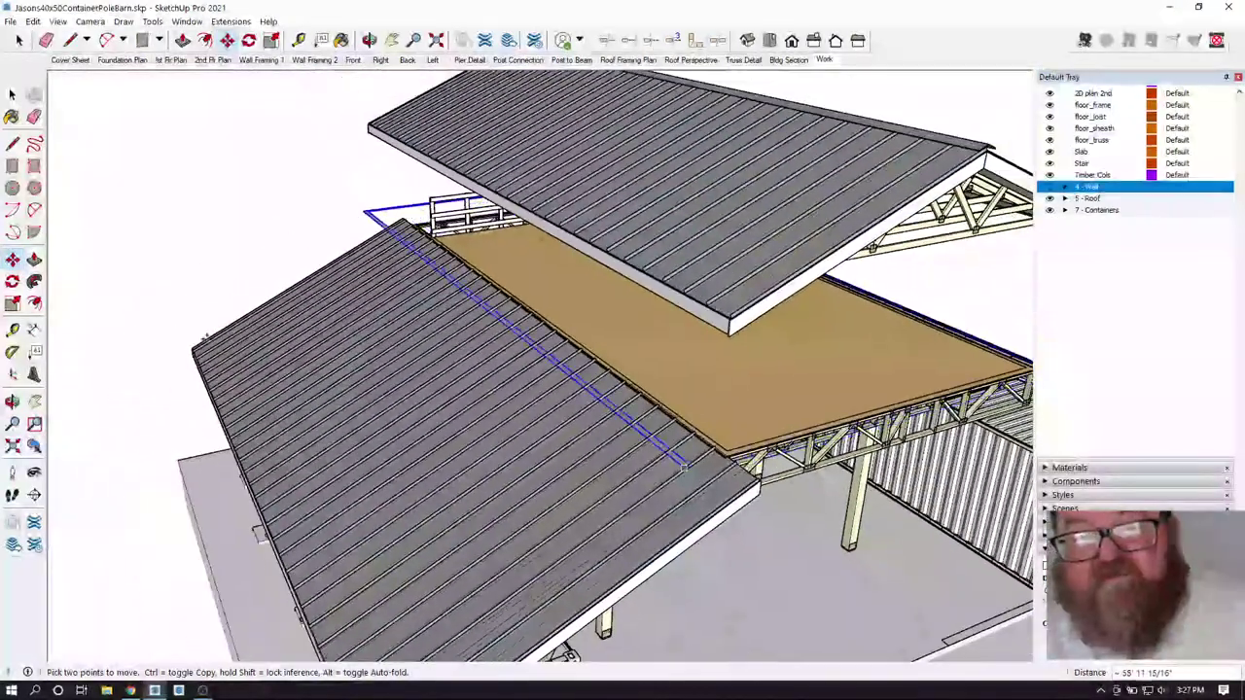
{"action": "left_click", "coordinate": [120, 292]}
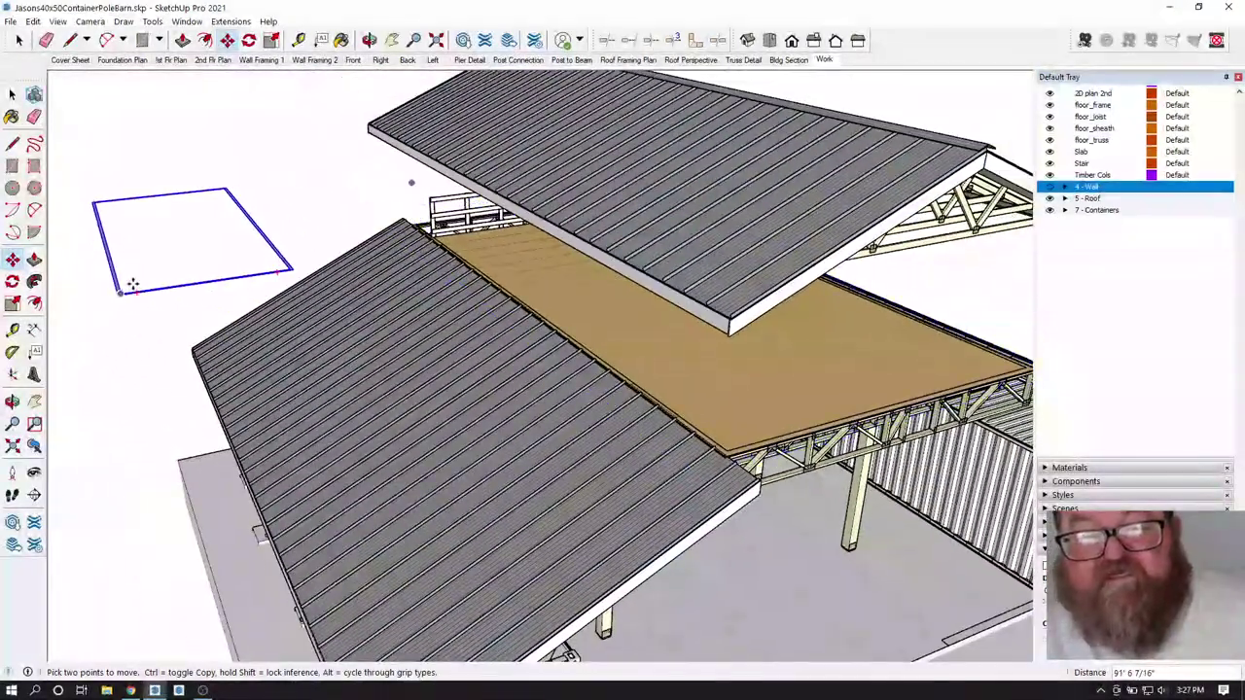
- Delete the misplaced outline beside the barn and inspect the 2D wall plan along the loft floor's corner and side edge
{"action": "key", "text": "Delete"}
{"action": "scroll", "coordinate": [632, 387], "scroll_direction": "up", "scroll_amount": 3}
{"action": "scroll", "coordinate": [802, 398], "scroll_direction": "up", "scroll_amount": 8}
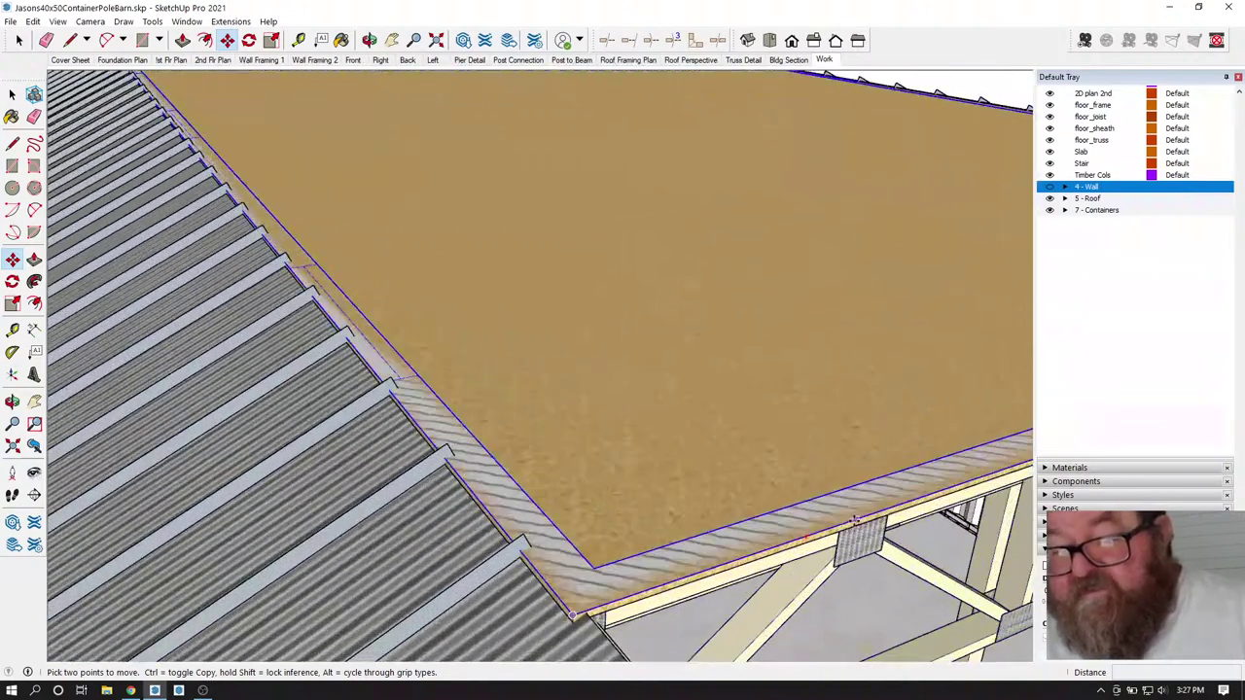
{"action": "scroll", "coordinate": [801, 543], "scroll_direction": "down", "scroll_amount": 8}
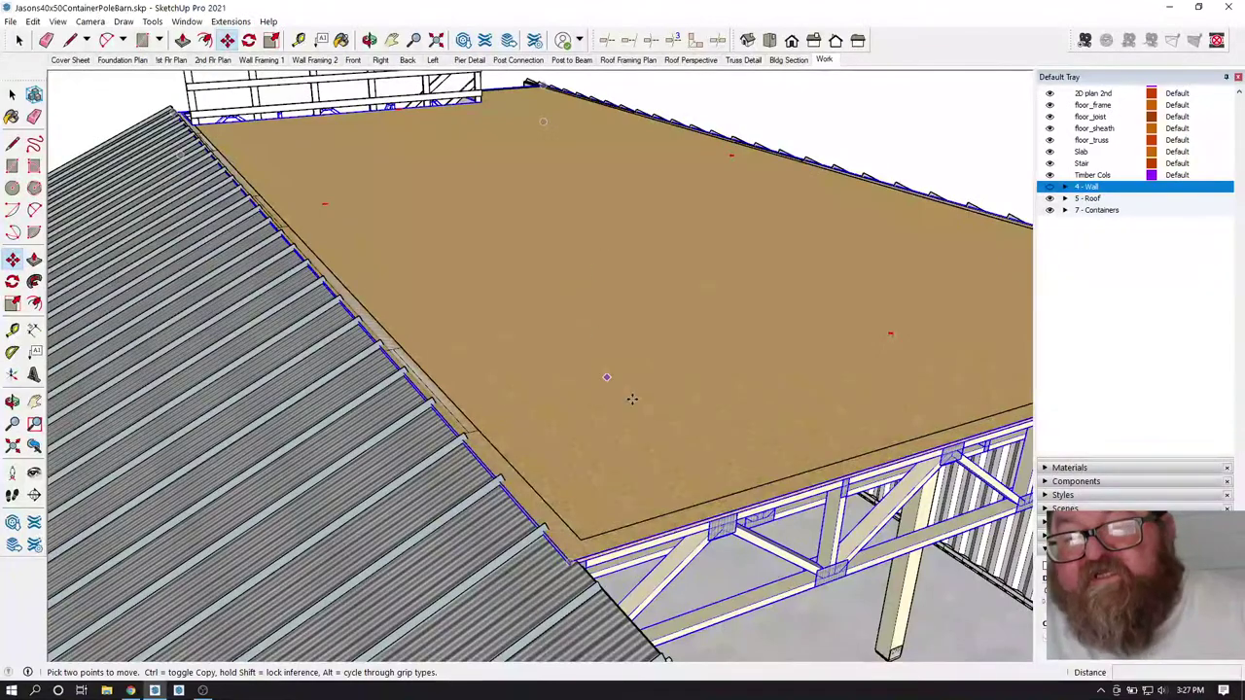
{"action": "scroll", "coordinate": [583, 413], "scroll_direction": "up", "scroll_amount": 8}
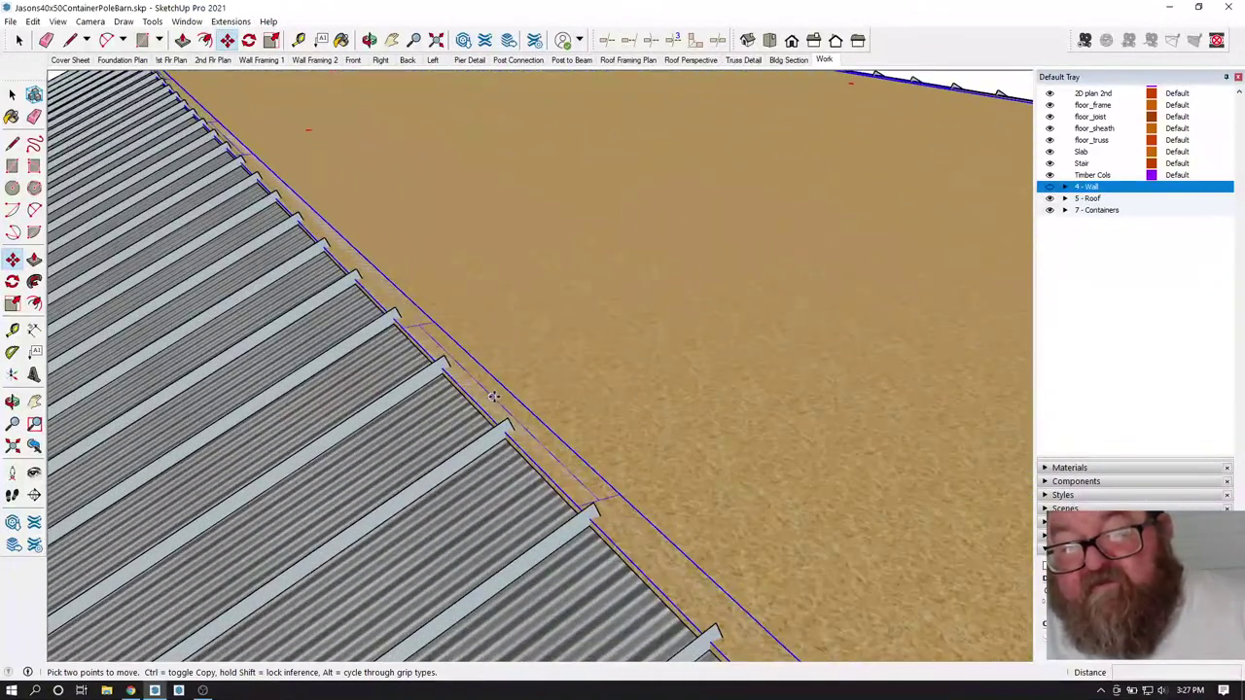
{"action": "scroll", "coordinate": [494, 397], "scroll_direction": "down", "scroll_amount": 5}
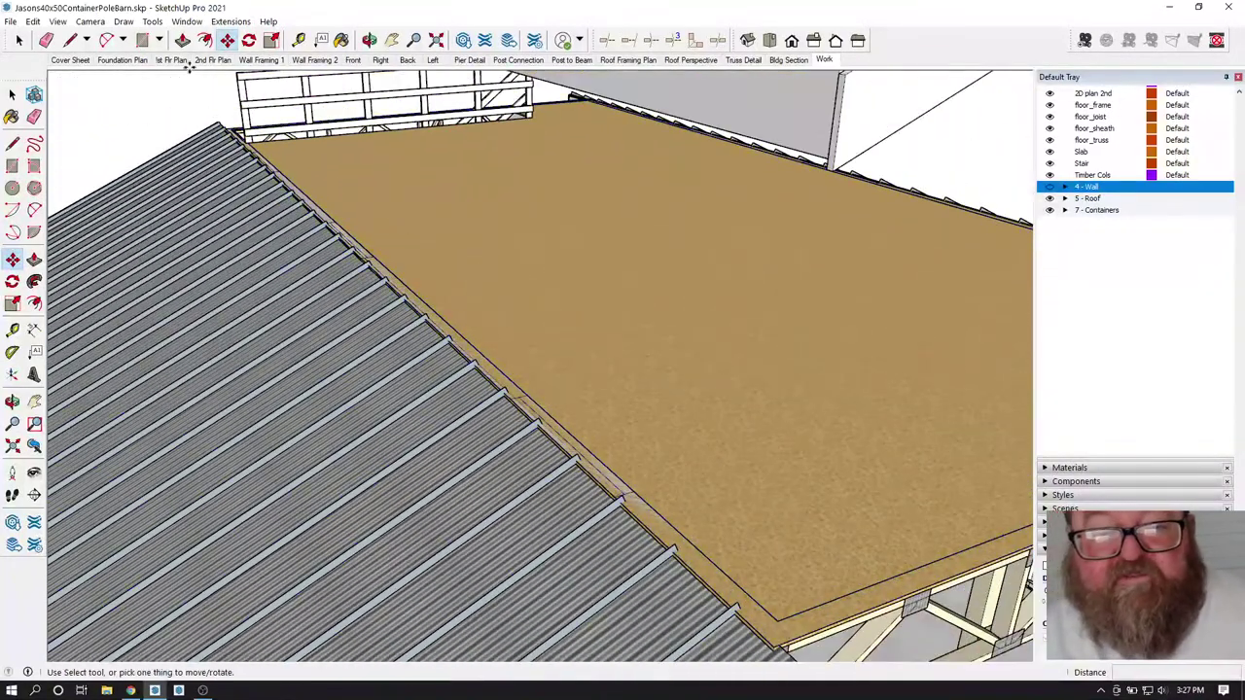
- Show the 2nd Flr Plan scene and examine the hatched walls and window openings along both long sides
{"action": "left_click", "coordinate": [217, 60]}
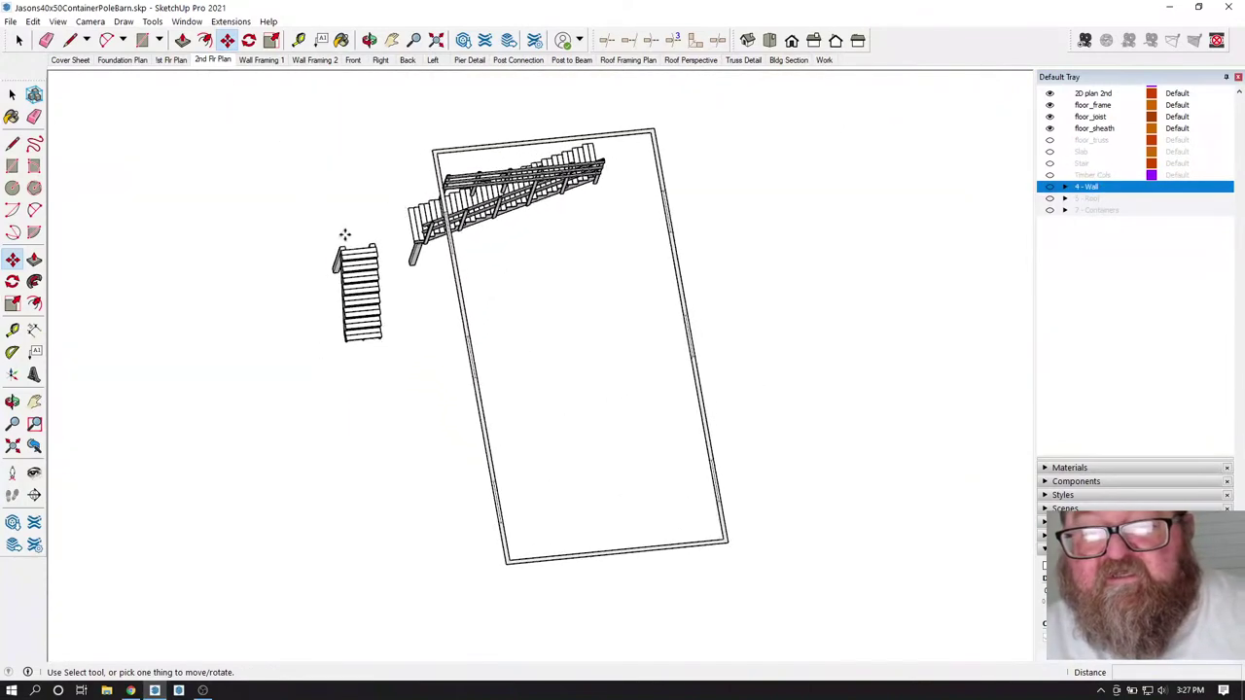
{"action": "scroll", "coordinate": [473, 442], "scroll_direction": "up", "scroll_amount": 5}
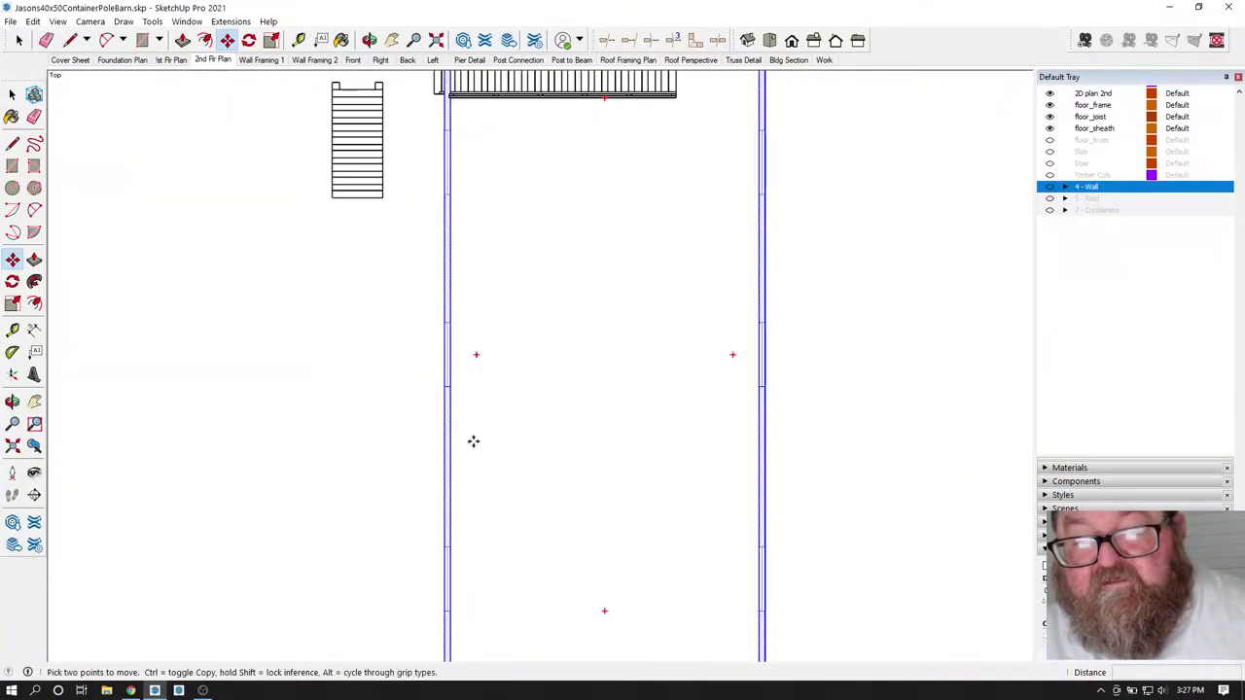
{"action": "scroll", "coordinate": [454, 437], "scroll_direction": "up", "scroll_amount": 1}
{"action": "key", "text": "ctrl+t"}
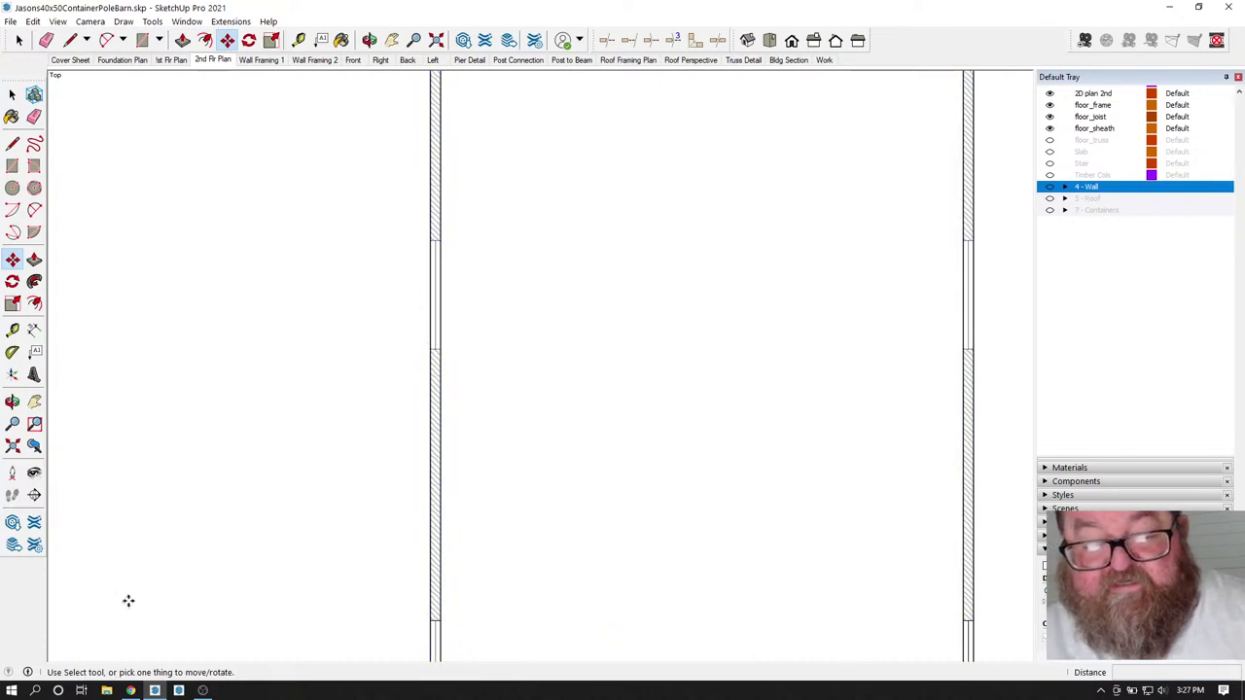
- Check the live chat in YouTube Studio, and return to SketchUp's Work scene to review the barn's exterior
{"action": "left_click", "coordinate": [130, 690]}
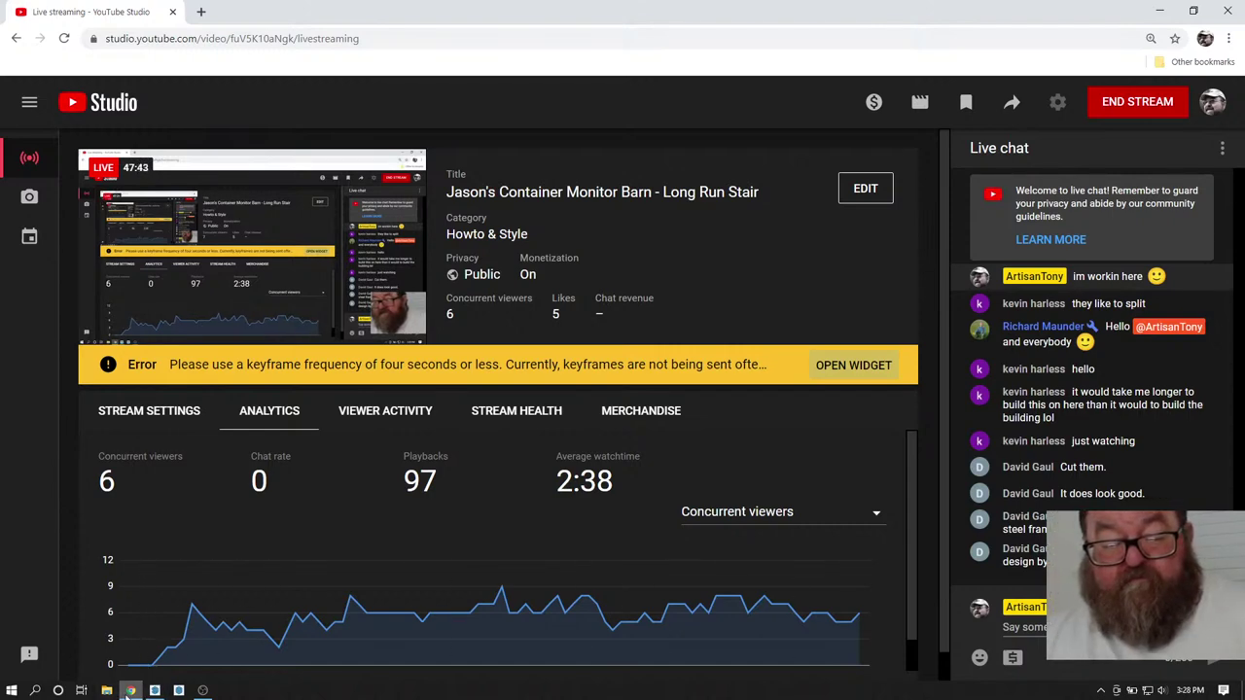
{"action": "left_click", "coordinate": [155, 690]}
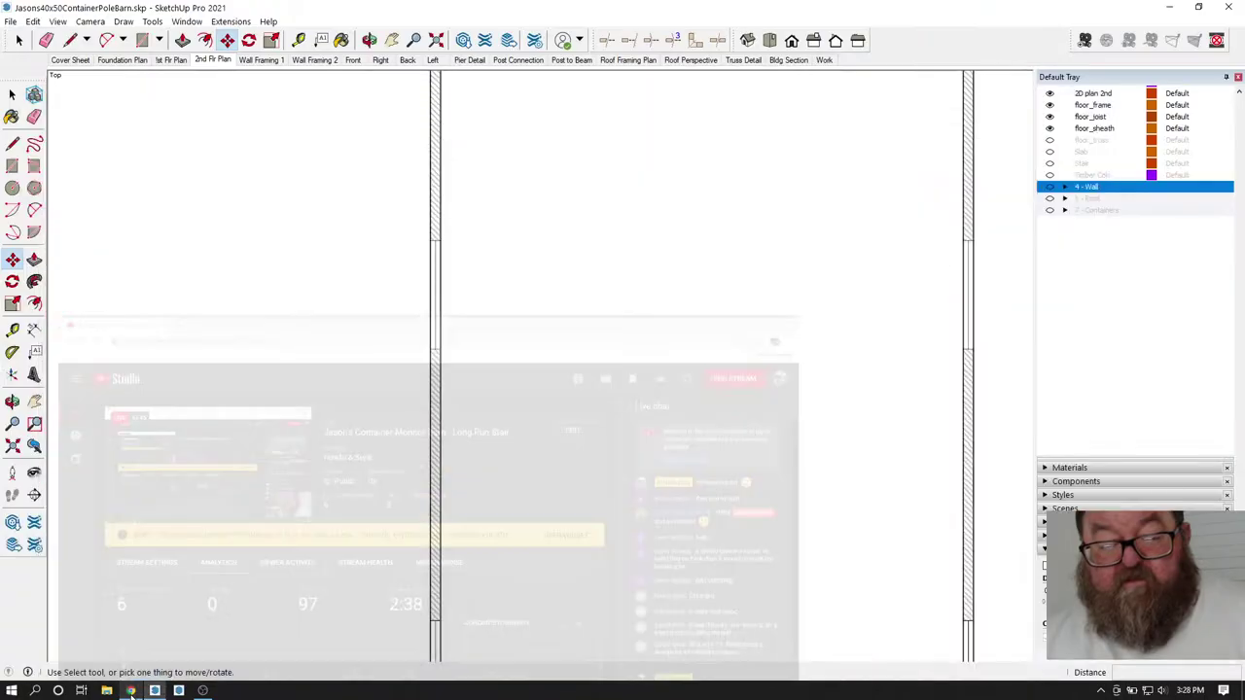
{"action": "scroll", "coordinate": [467, 476], "scroll_direction": "down", "scroll_amount": 2}
{"action": "left_click", "coordinate": [824, 59]}
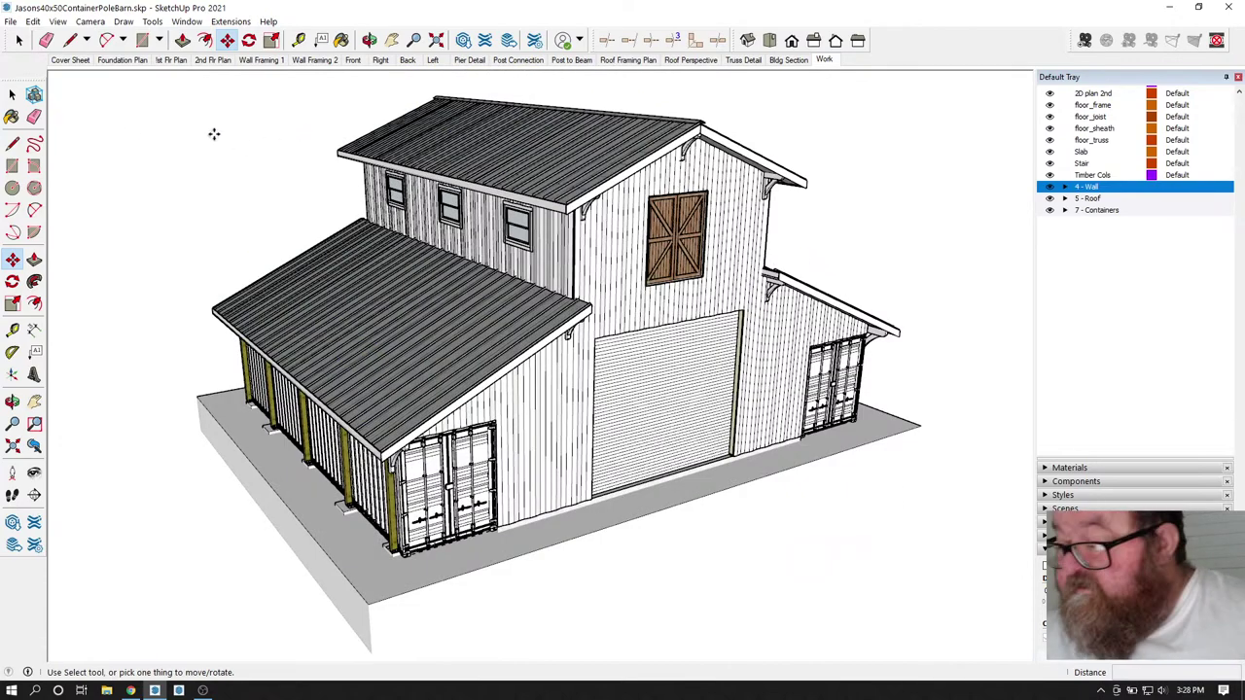
{"action": "left_click", "coordinate": [370, 40]}
{"action": "left_click_drag", "start_coordinate": [506, 163], "coordinate": [364, 353]}
{"action": "left_click_drag", "start_coordinate": [494, 369], "coordinate": [666, 340]}
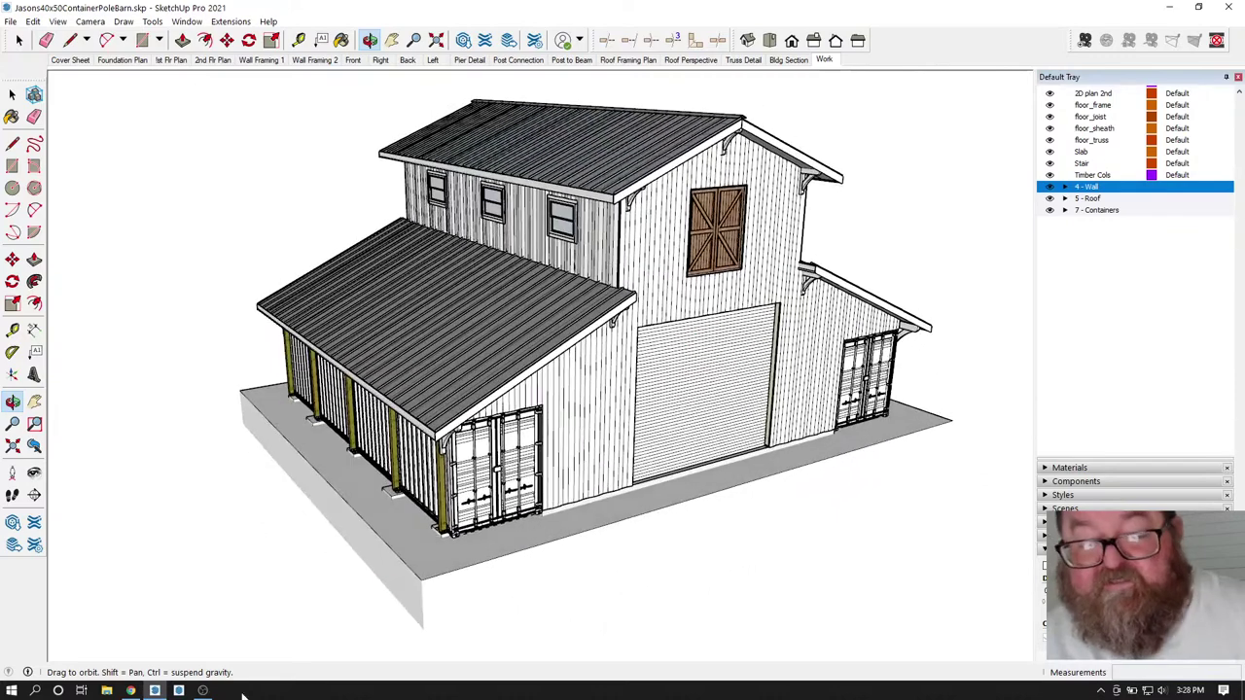
- Recheck the YouTube Studio live chat twice, with a closer look at the barn's front corner in SketchUp in between
{"action": "left_click", "coordinate": [129, 690]}
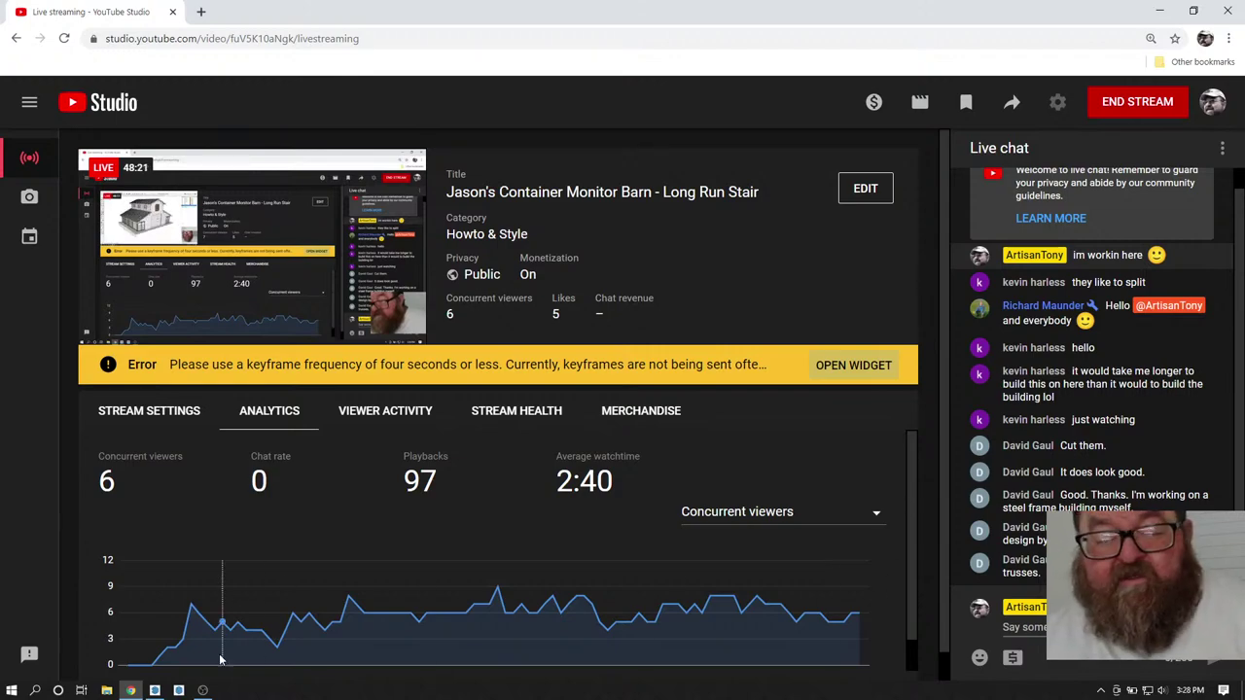
{"action": "left_click", "coordinate": [131, 689]}
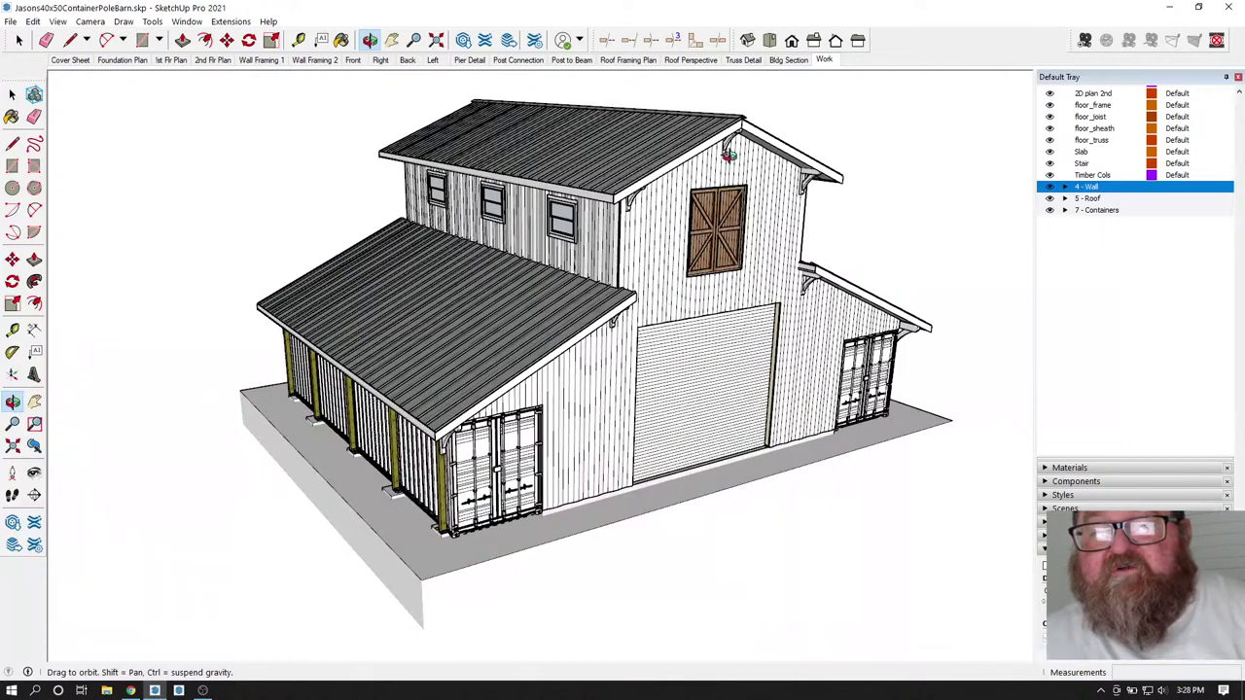
{"action": "scroll", "coordinate": [731, 147], "scroll_direction": "up", "scroll_amount": 1}
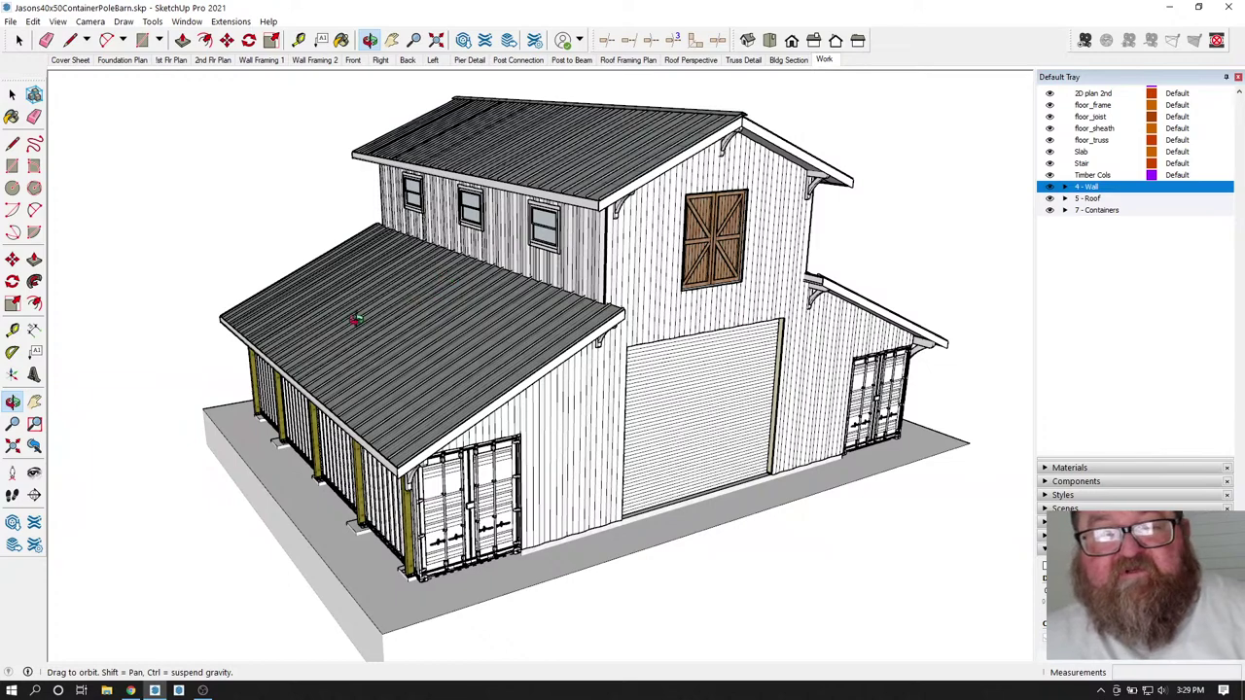
{"action": "left_click", "coordinate": [131, 692]}
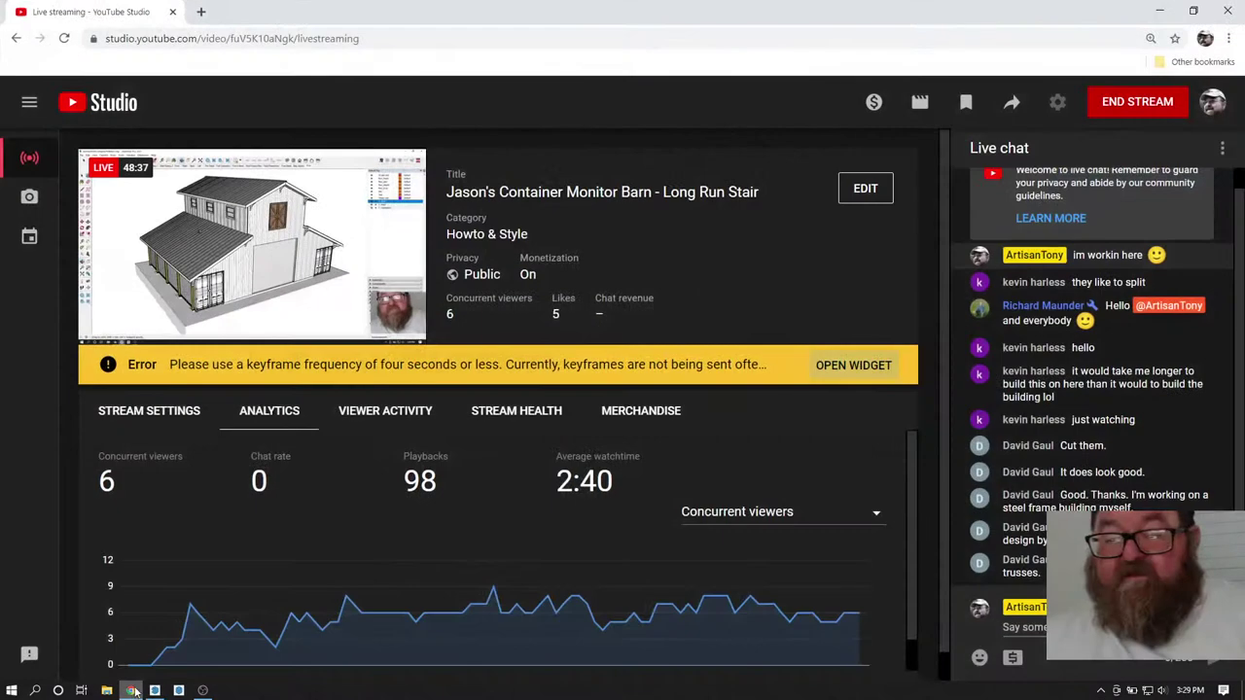